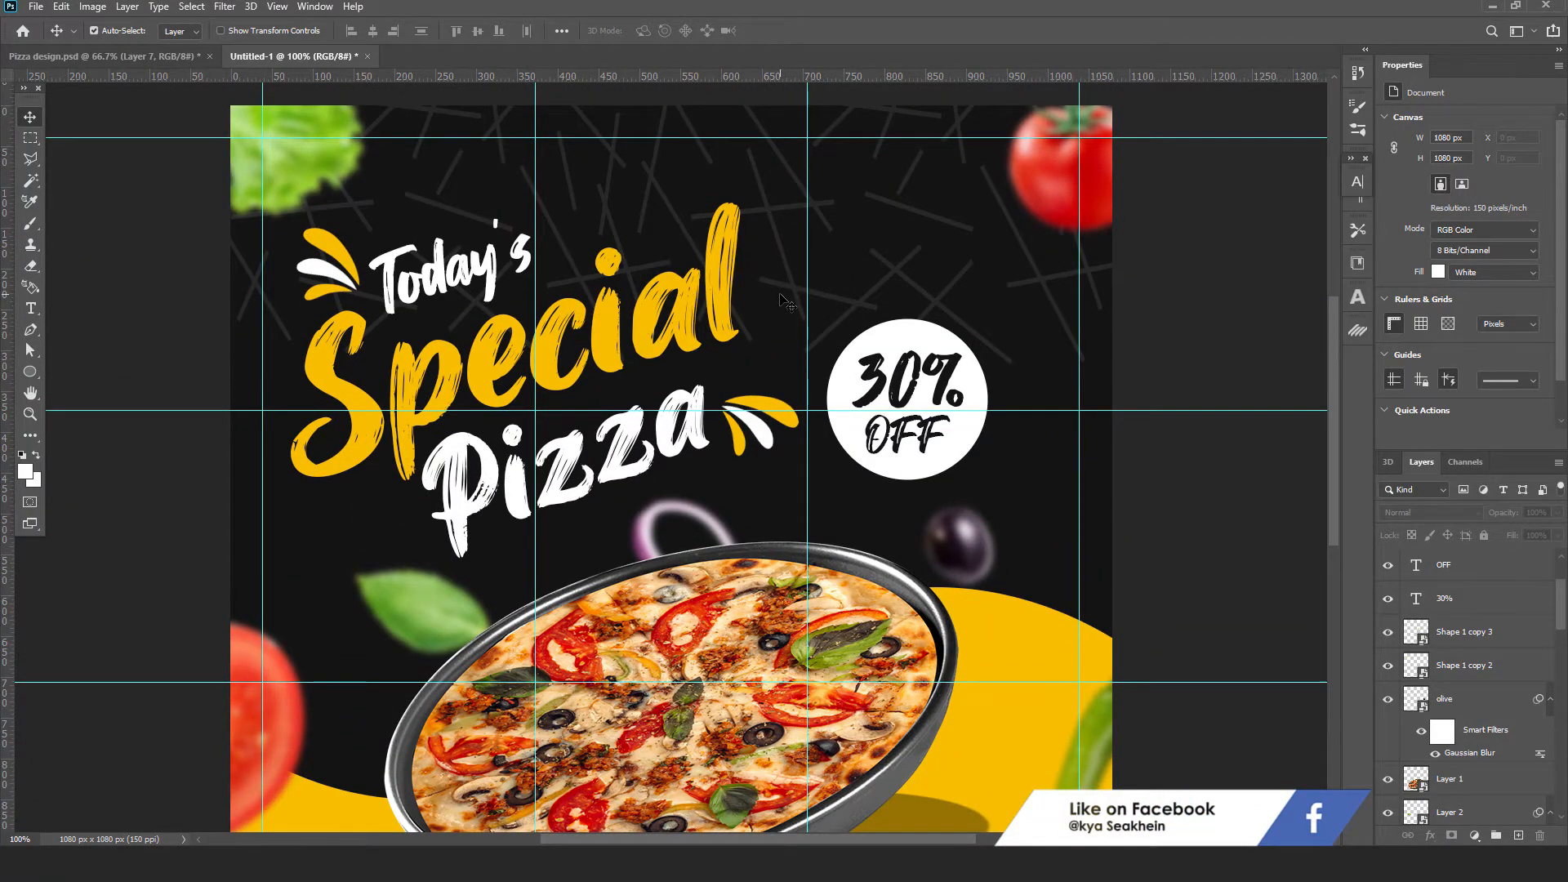
pyautogui.hotkey('ctrl', '-')
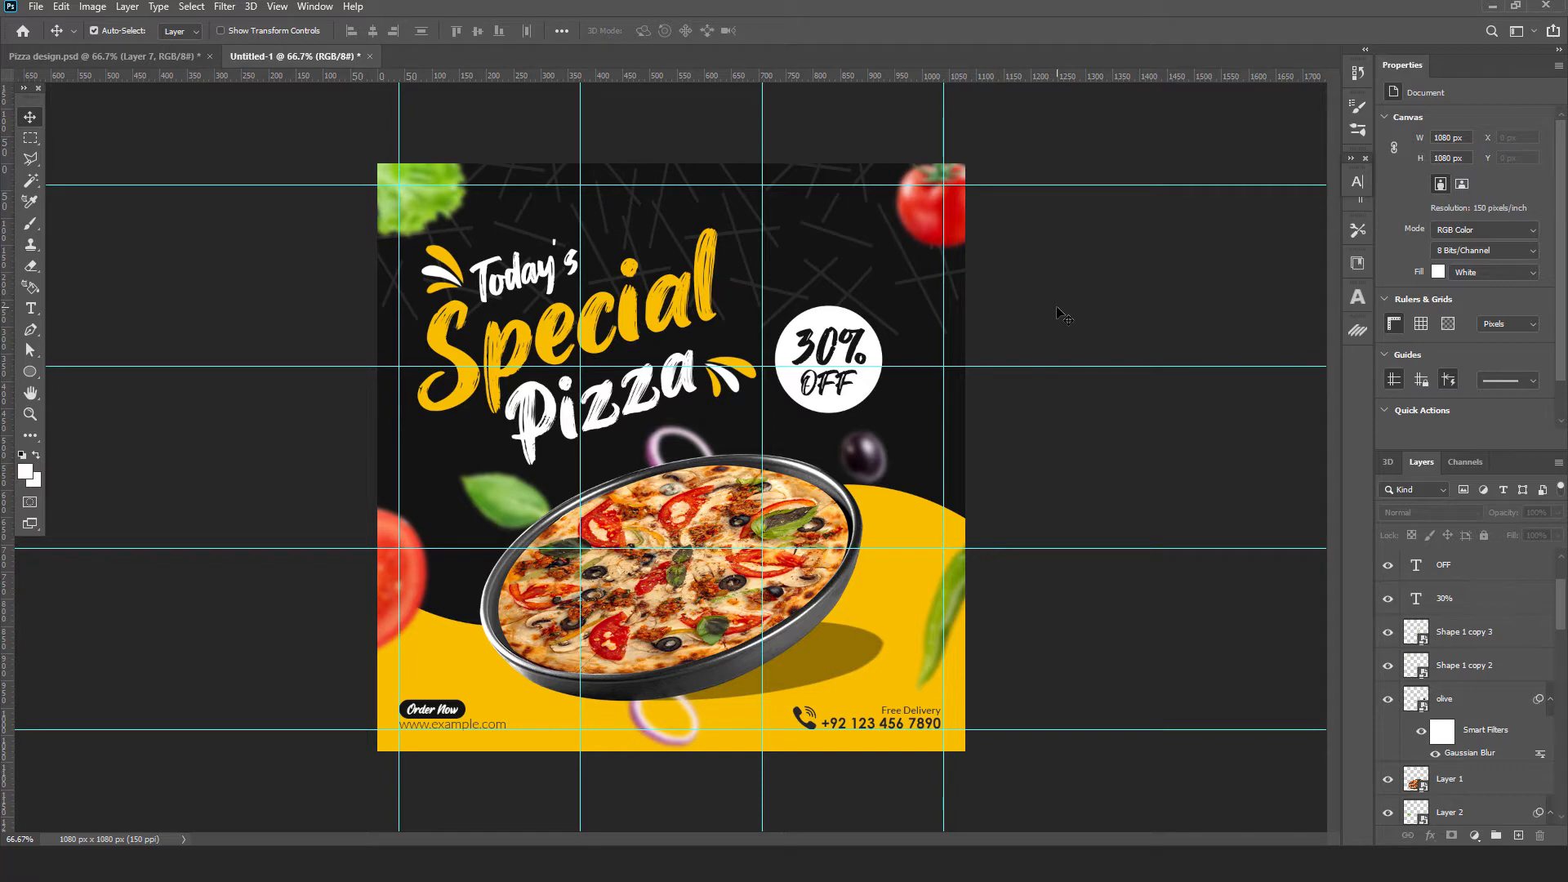
pyautogui.hotkey('ctrl', '1')
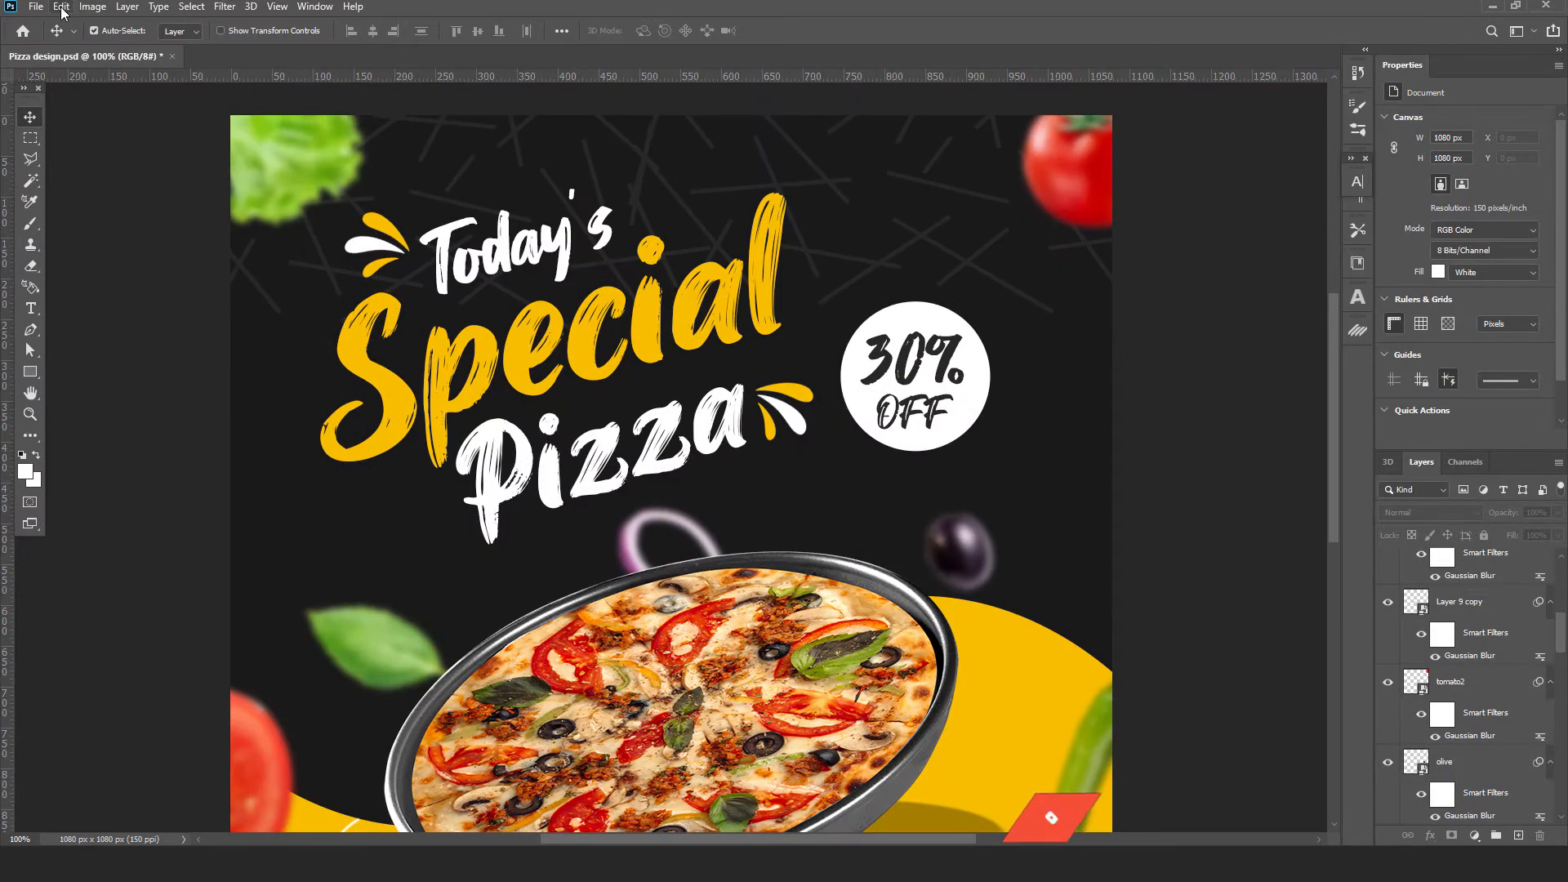
# Step: Create a new web document of 1080 x 1080 pixels at 150 pixels/inch with artboards off, in RGB colour with a white background
pyautogui.click(36, 7)
pyautogui.click(54, 24)
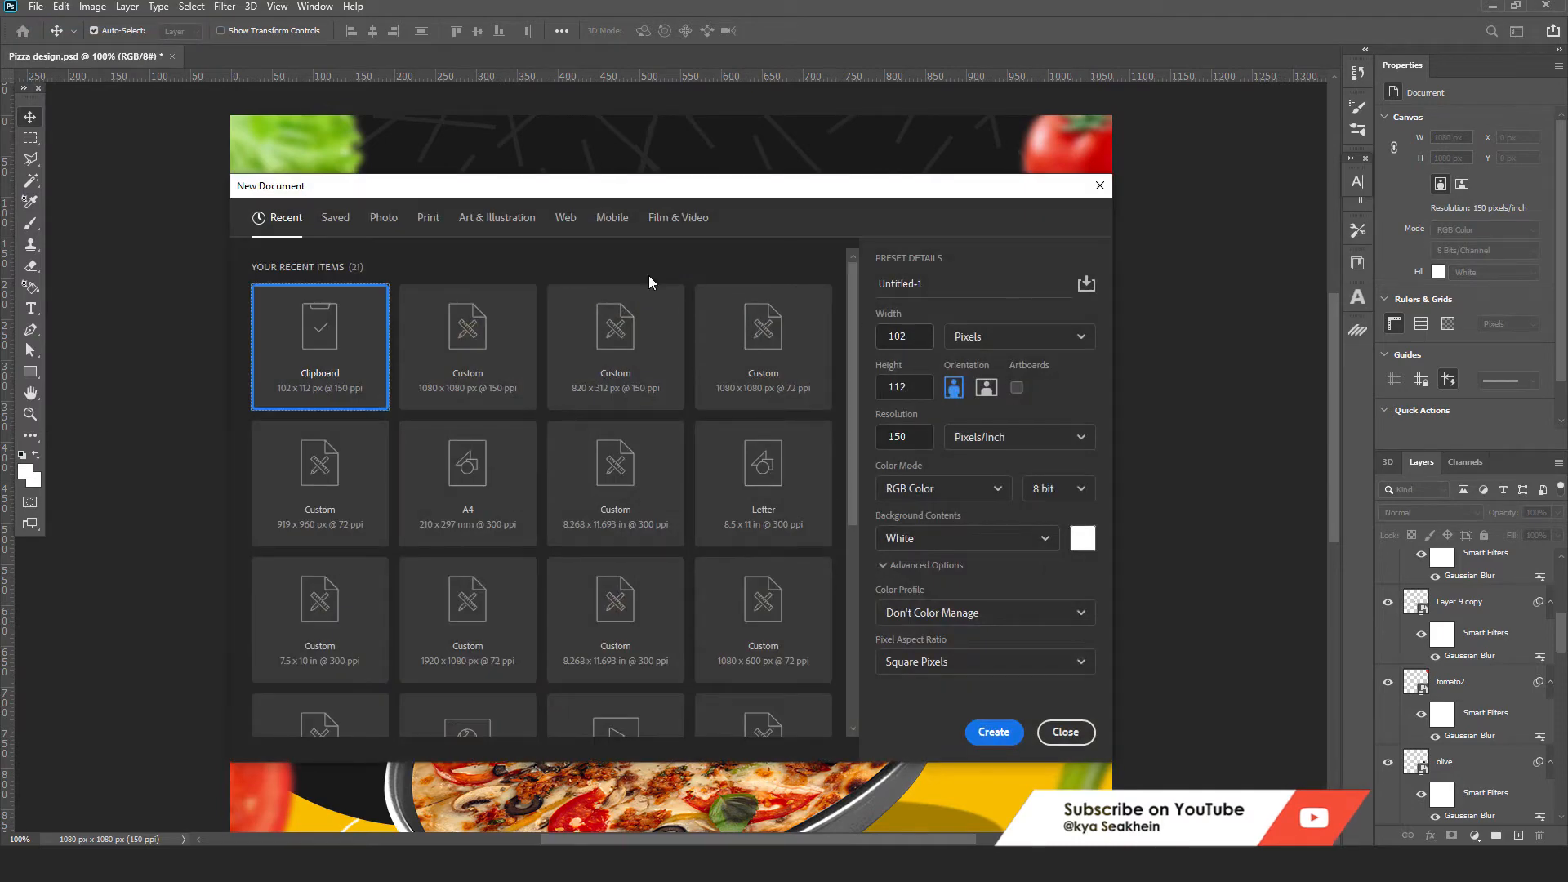
pyautogui.click(566, 219)
pyautogui.moveTo(909, 332); pyautogui.dragTo(880, 360)
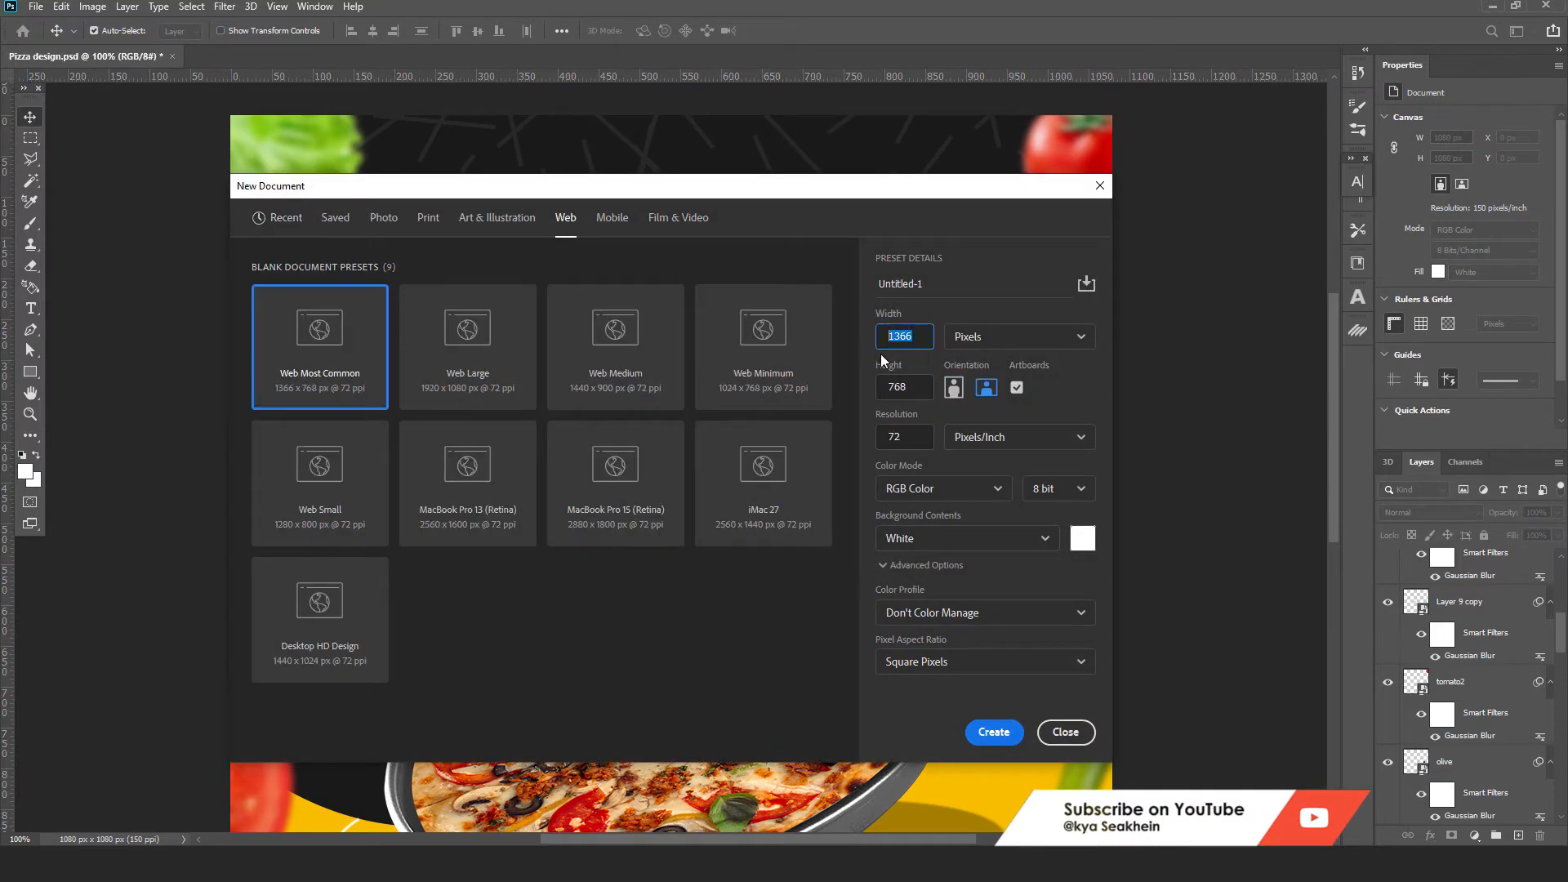
pyautogui.write('1080')
pyautogui.press('Tab')
pyautogui.press('Tab')
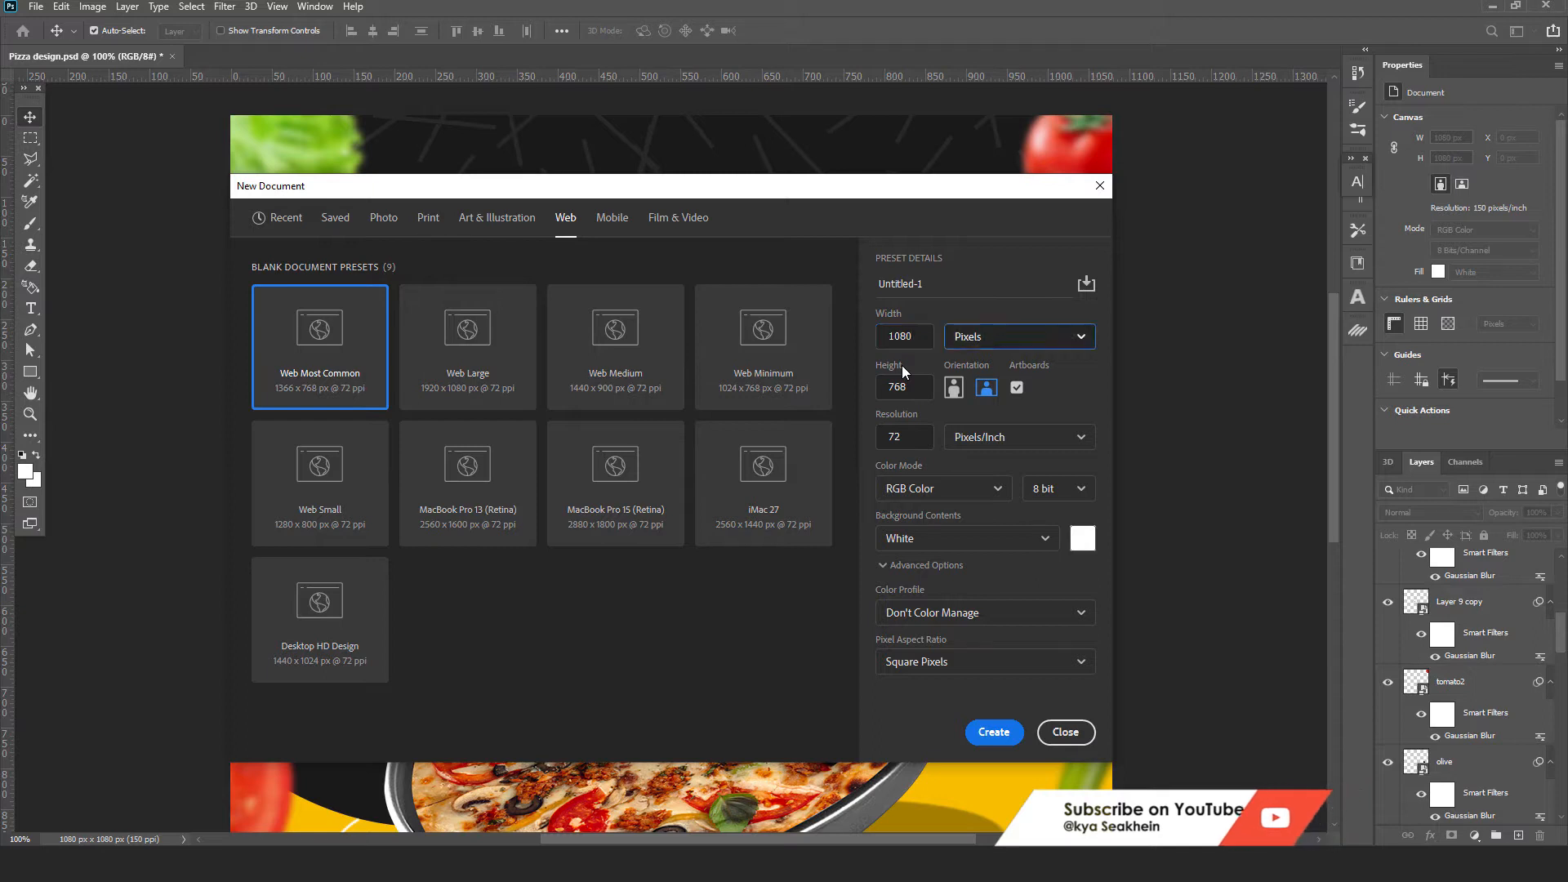
pyautogui.write('1080')
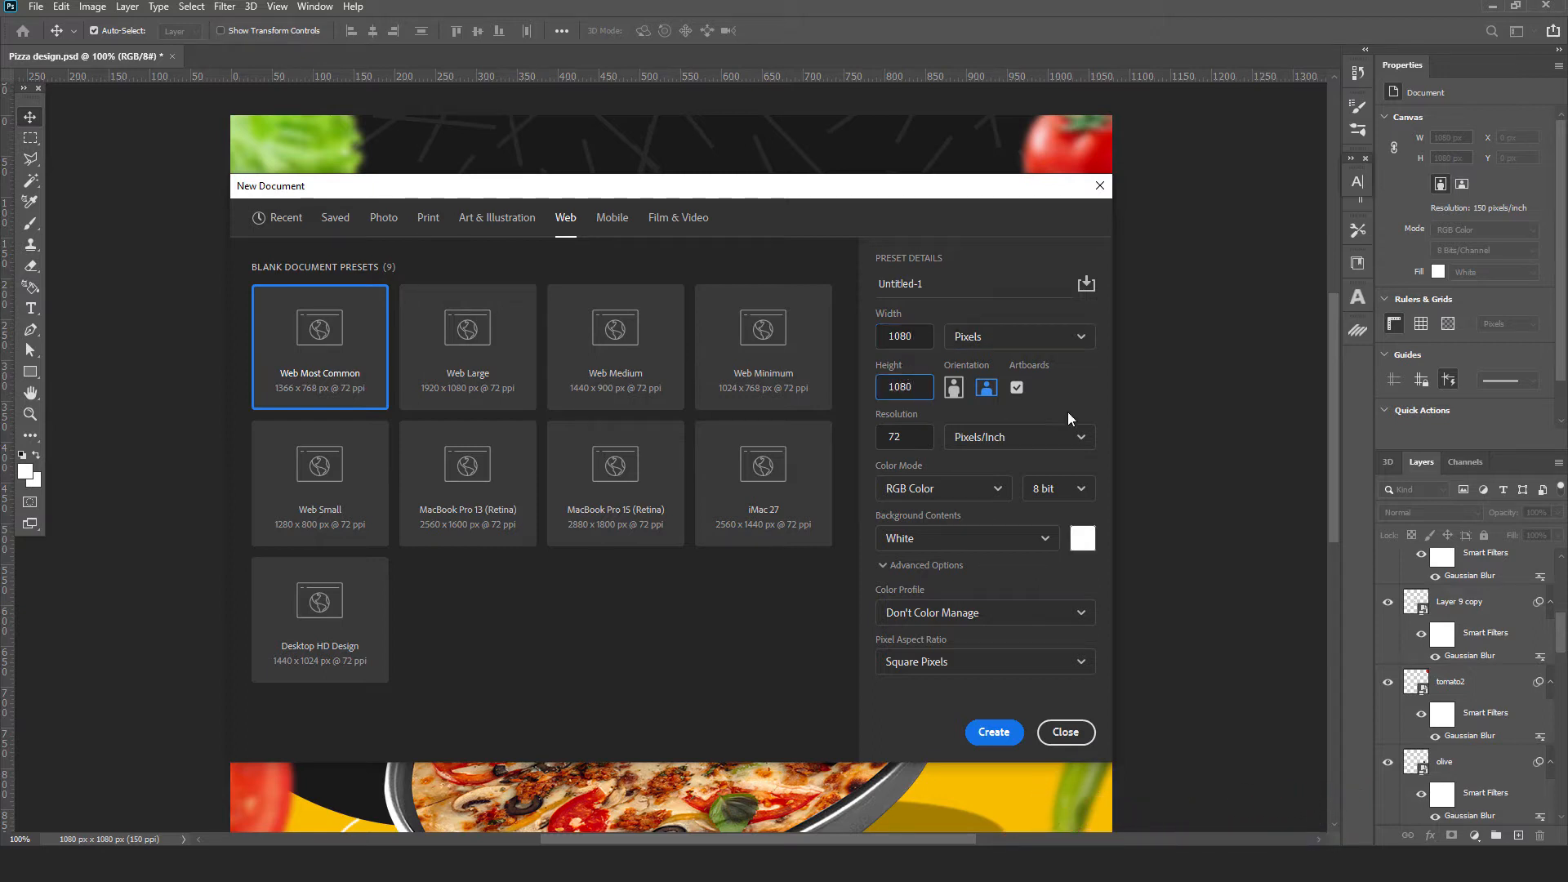
pyautogui.press('Tab')
pyautogui.press('Tab')
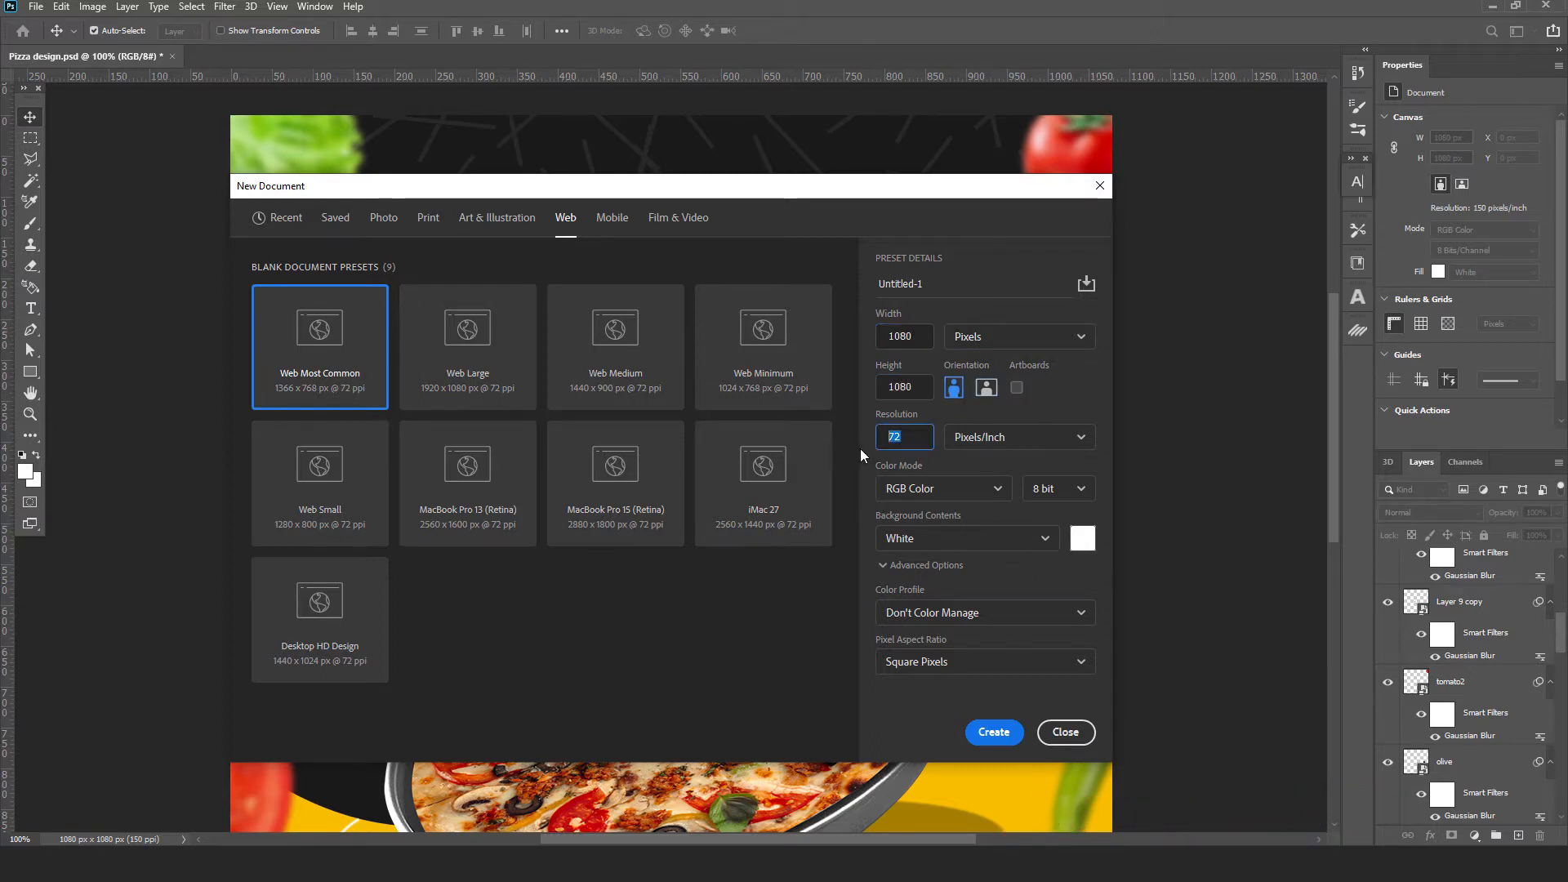
pyautogui.write('150')
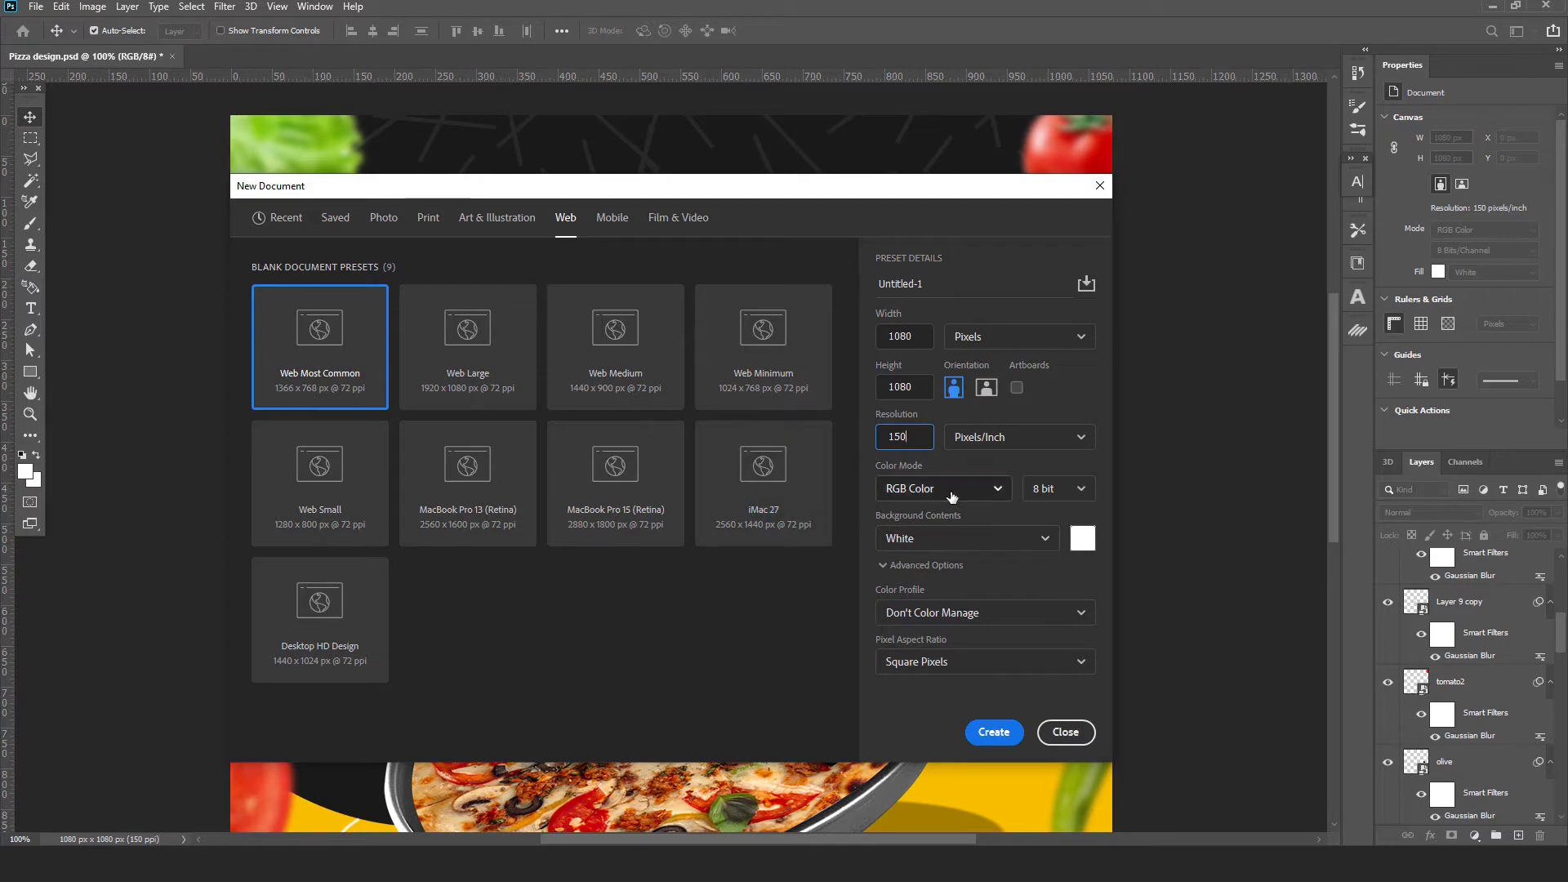
pyautogui.click(994, 732)
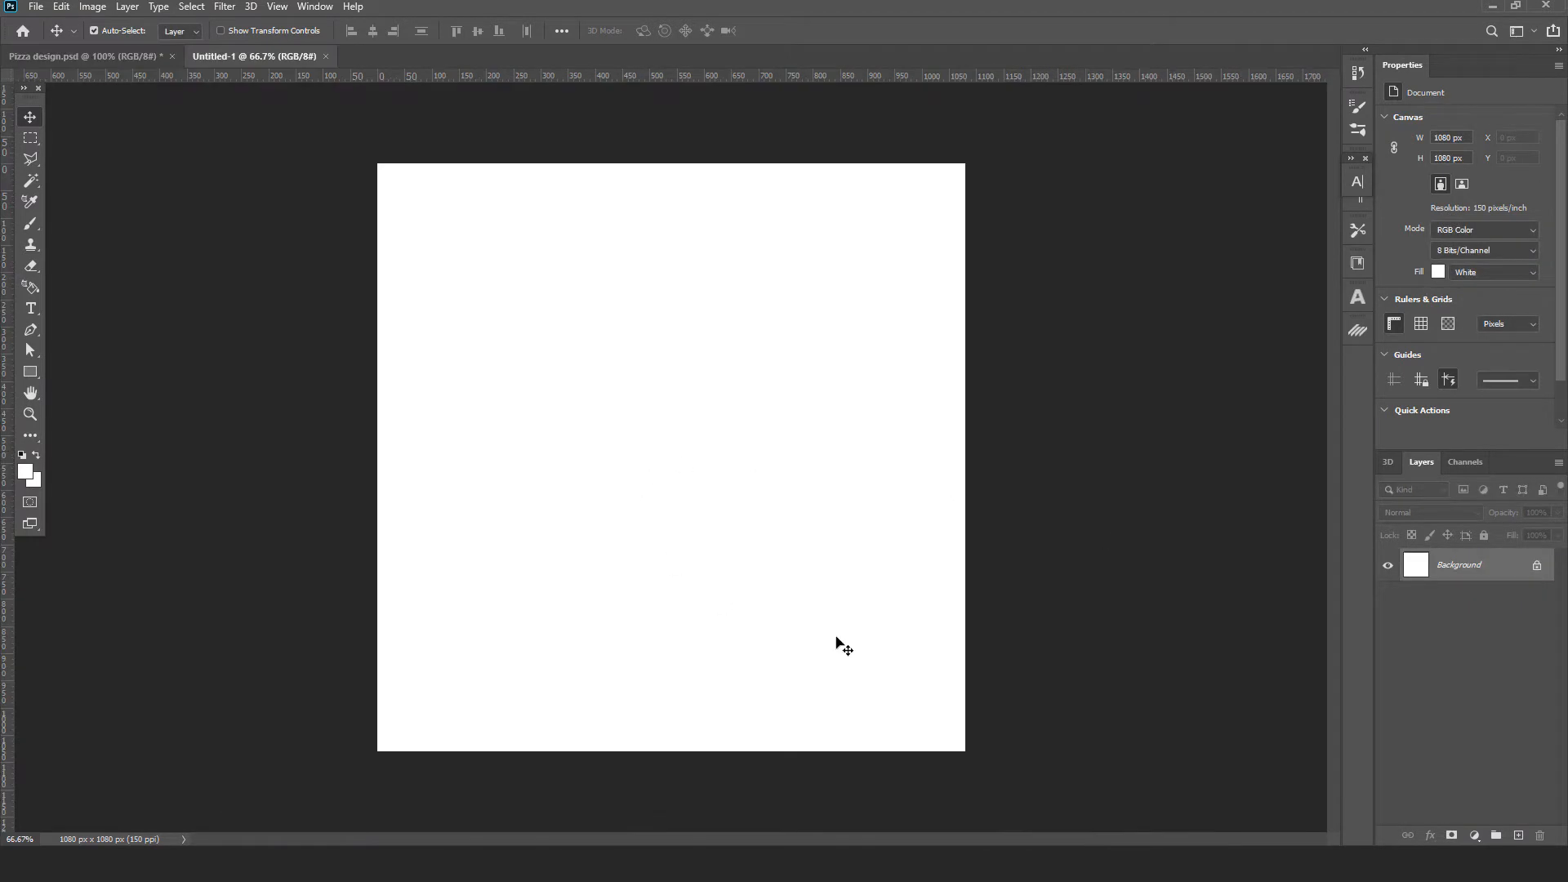
# Step: Add a guide layout with 3 columns, 3 rows and 40 px margins on all four sides
pyautogui.click(277, 7)
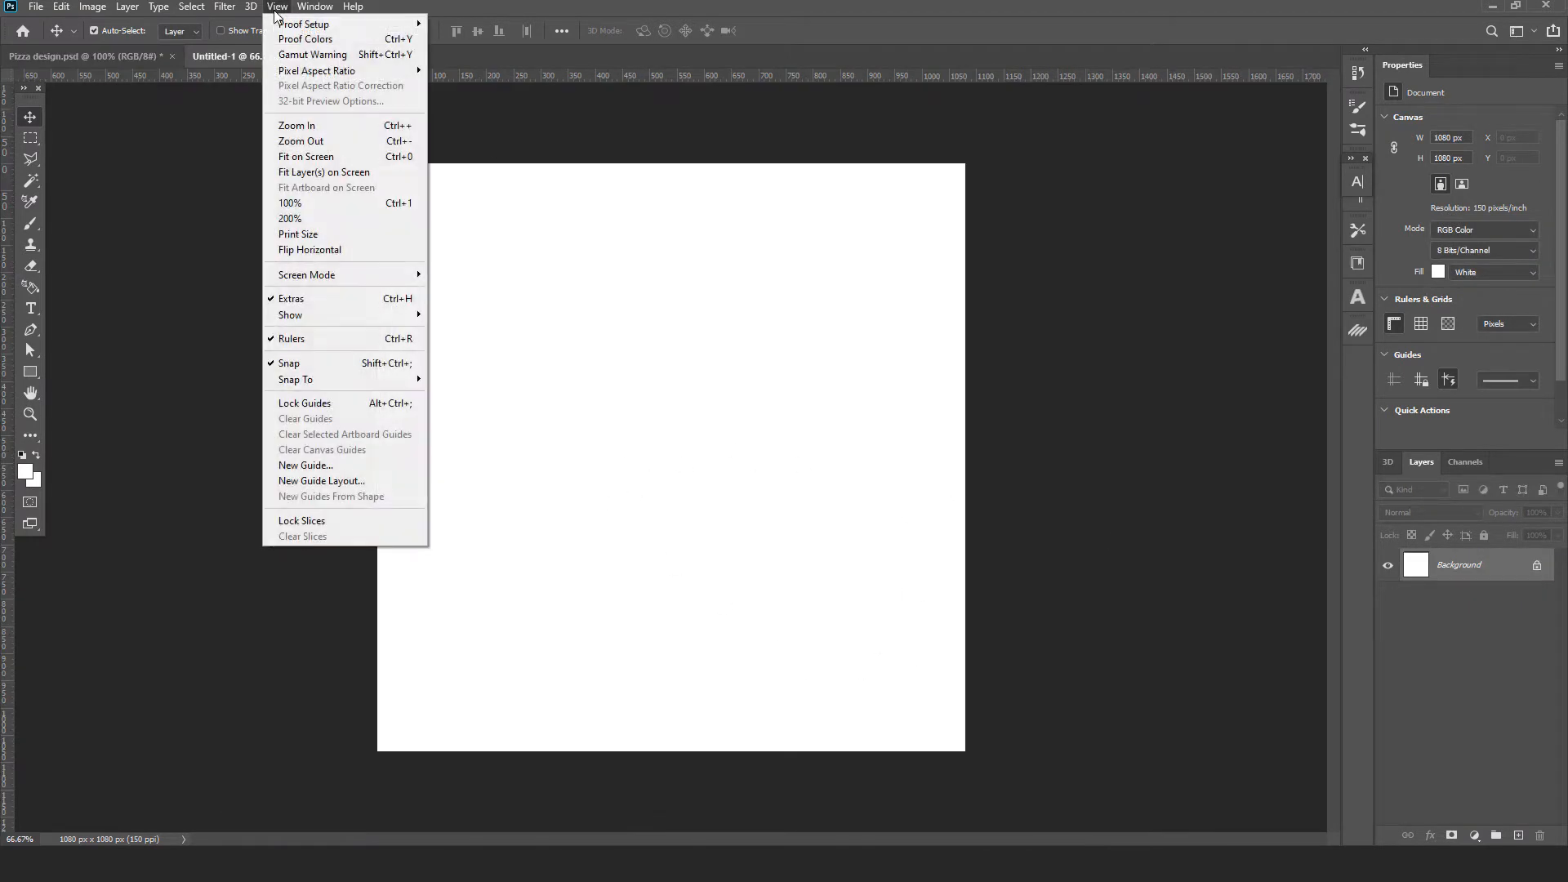
pyautogui.click(313, 479)
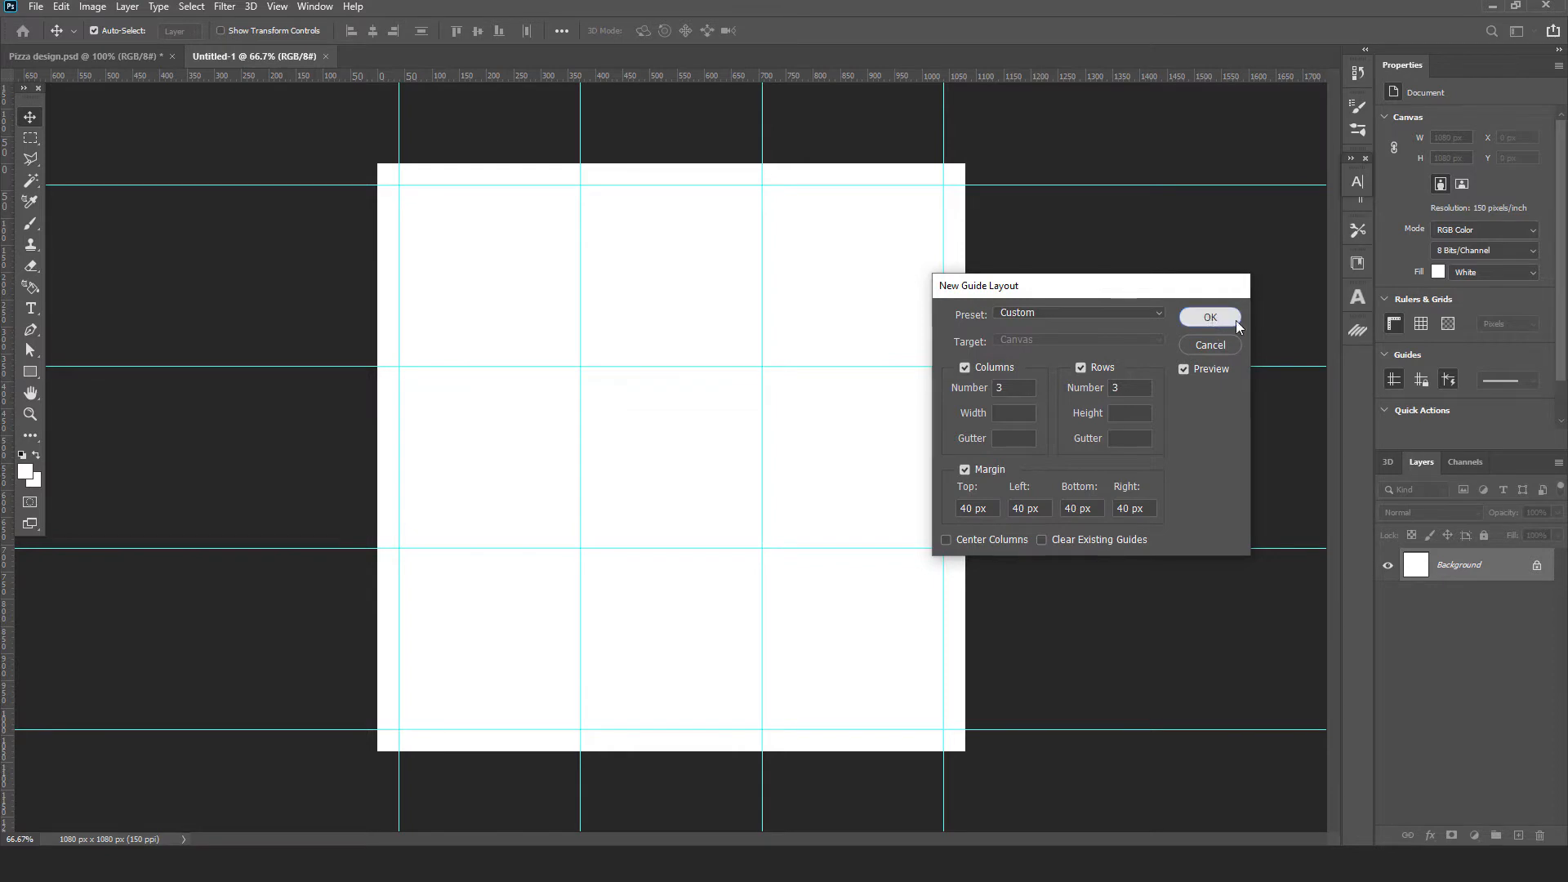
pyautogui.click(1211, 319)
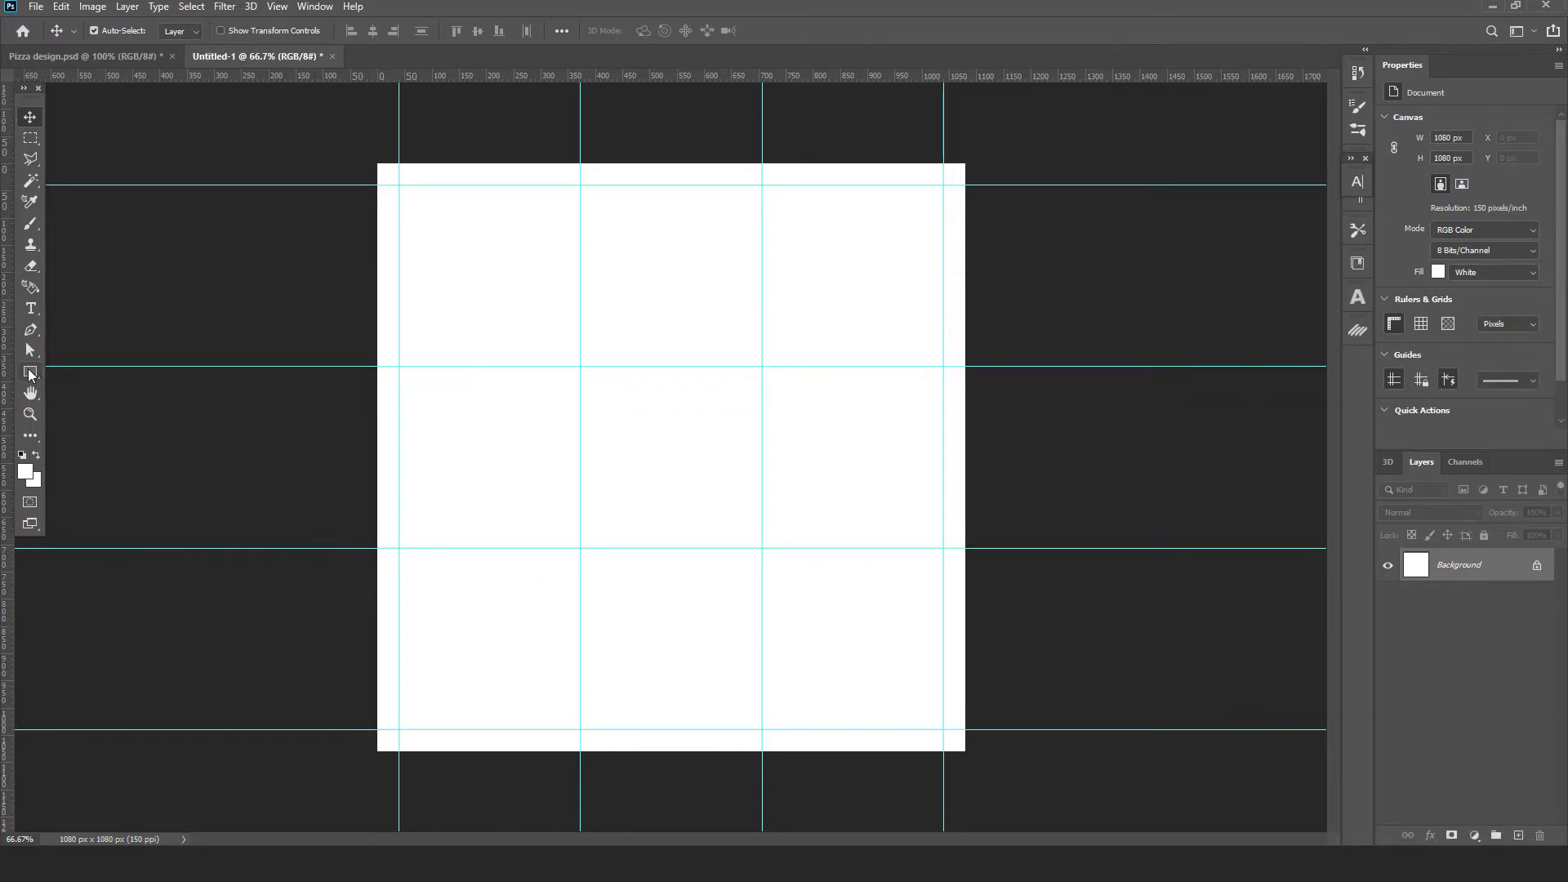
# Step: Create a rectangle shape 1080 px wide and 1080 px high
pyautogui.click(28, 371)
pyautogui.click(395, 361)
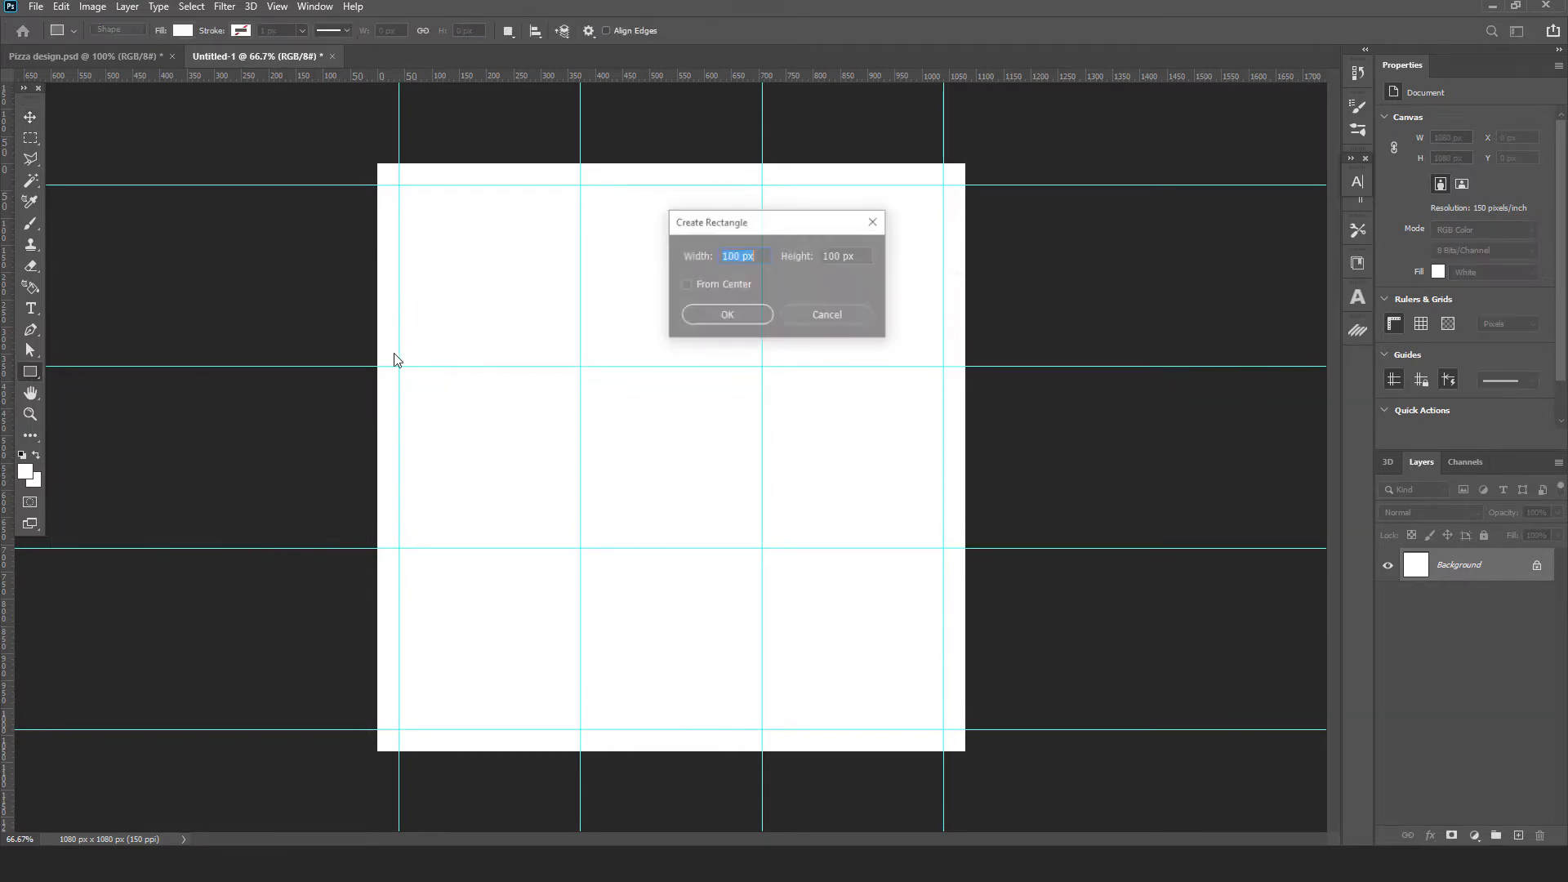
pyautogui.write('1080')
pyautogui.press('Tab')
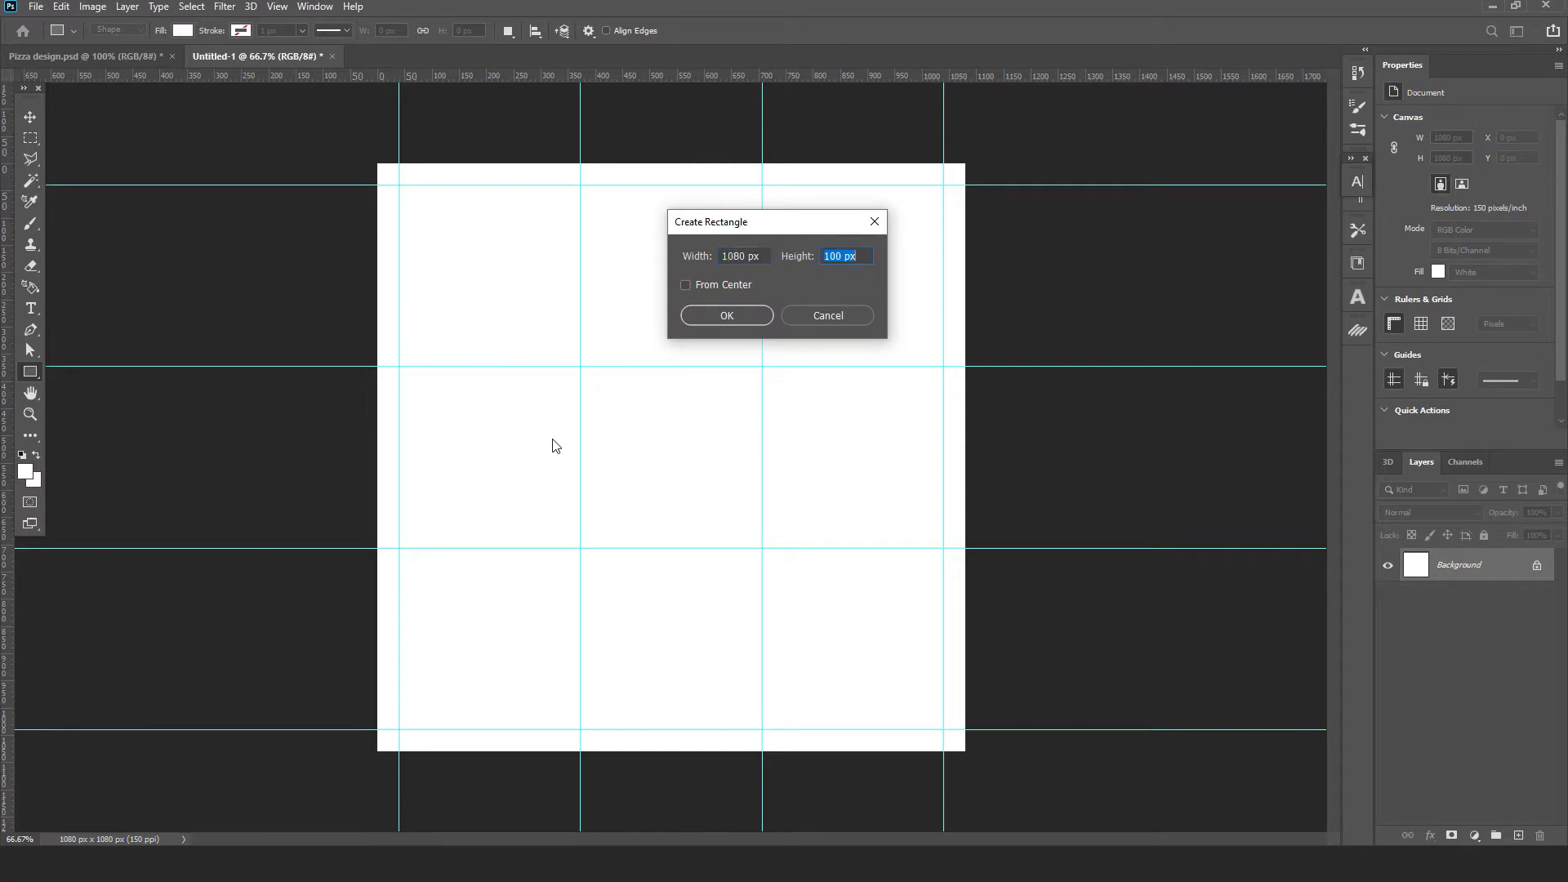
pyautogui.write('1')
pyautogui.click(714, 317)
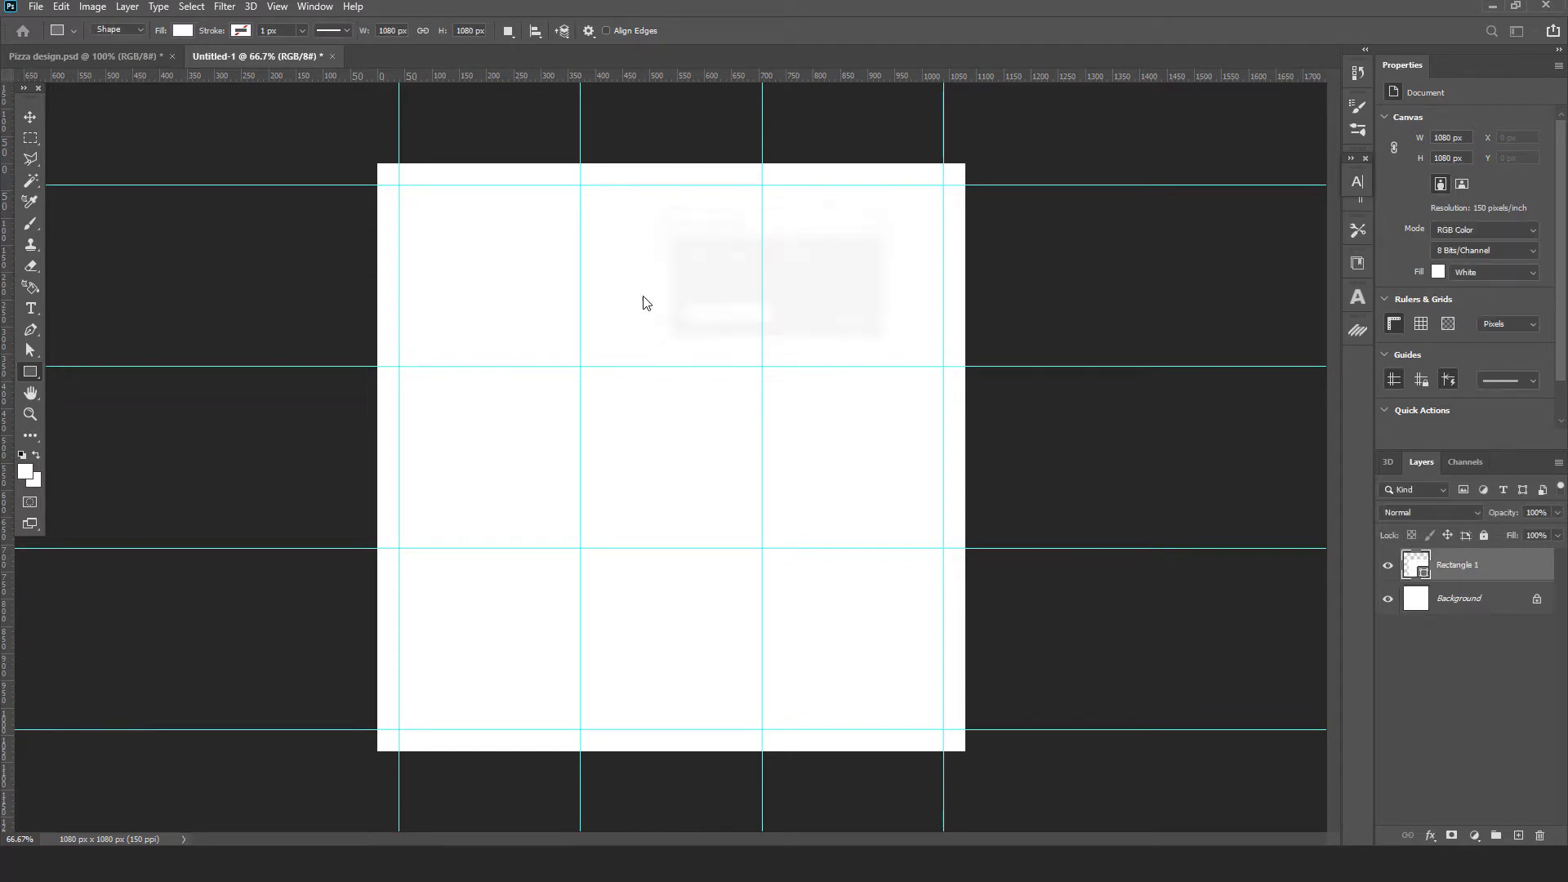
# Step: Align the rectangle's horizontal and vertical centres with the Background layer so it covers the canvas
pyautogui.click(29, 119)
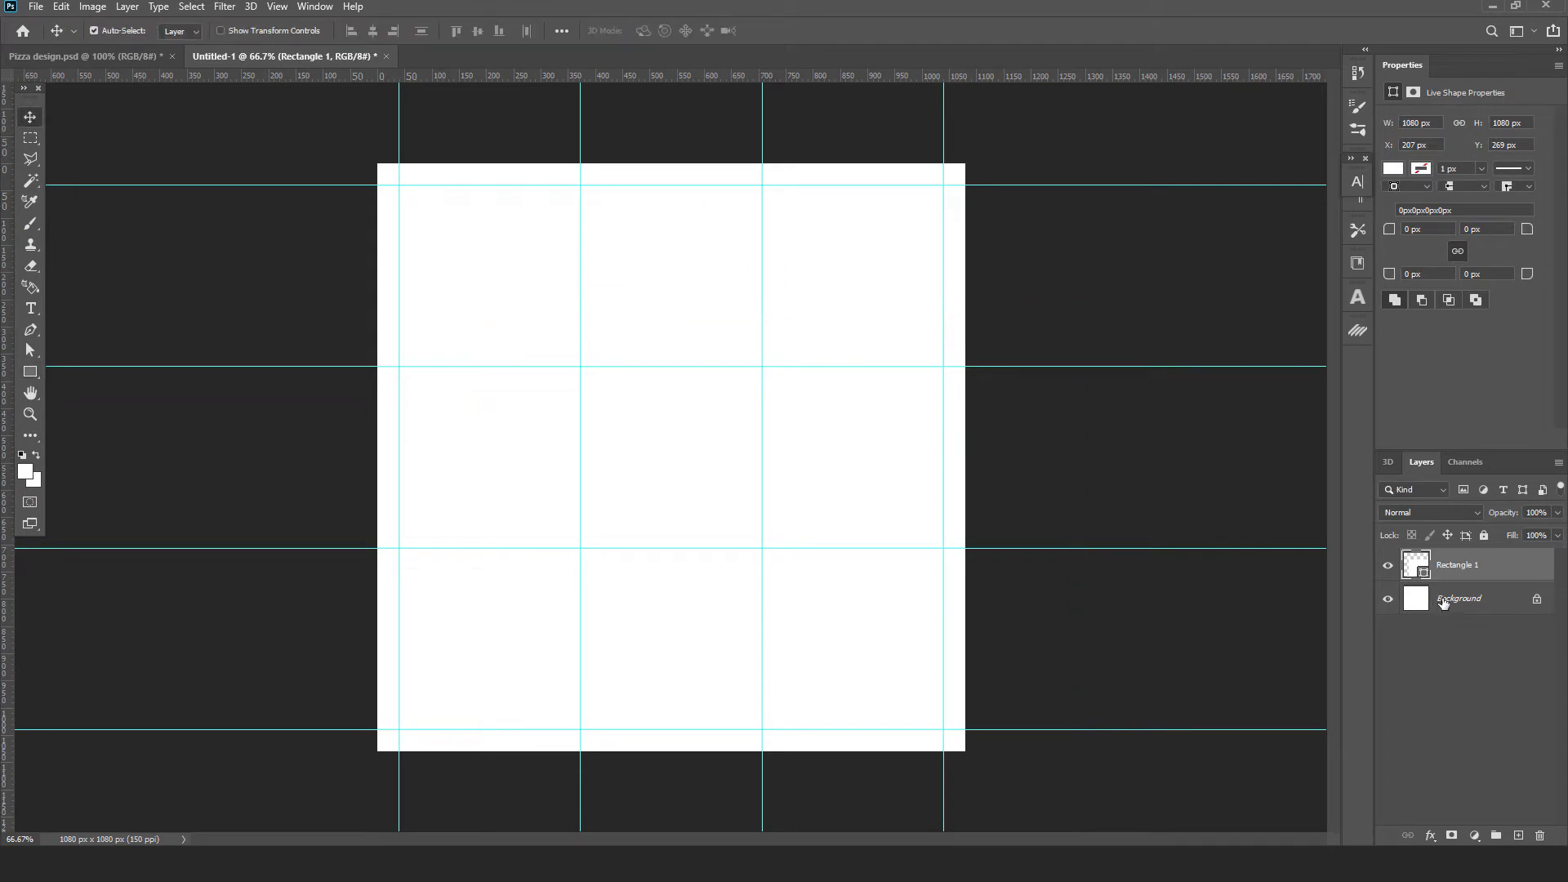
pyautogui.click(1443, 601)
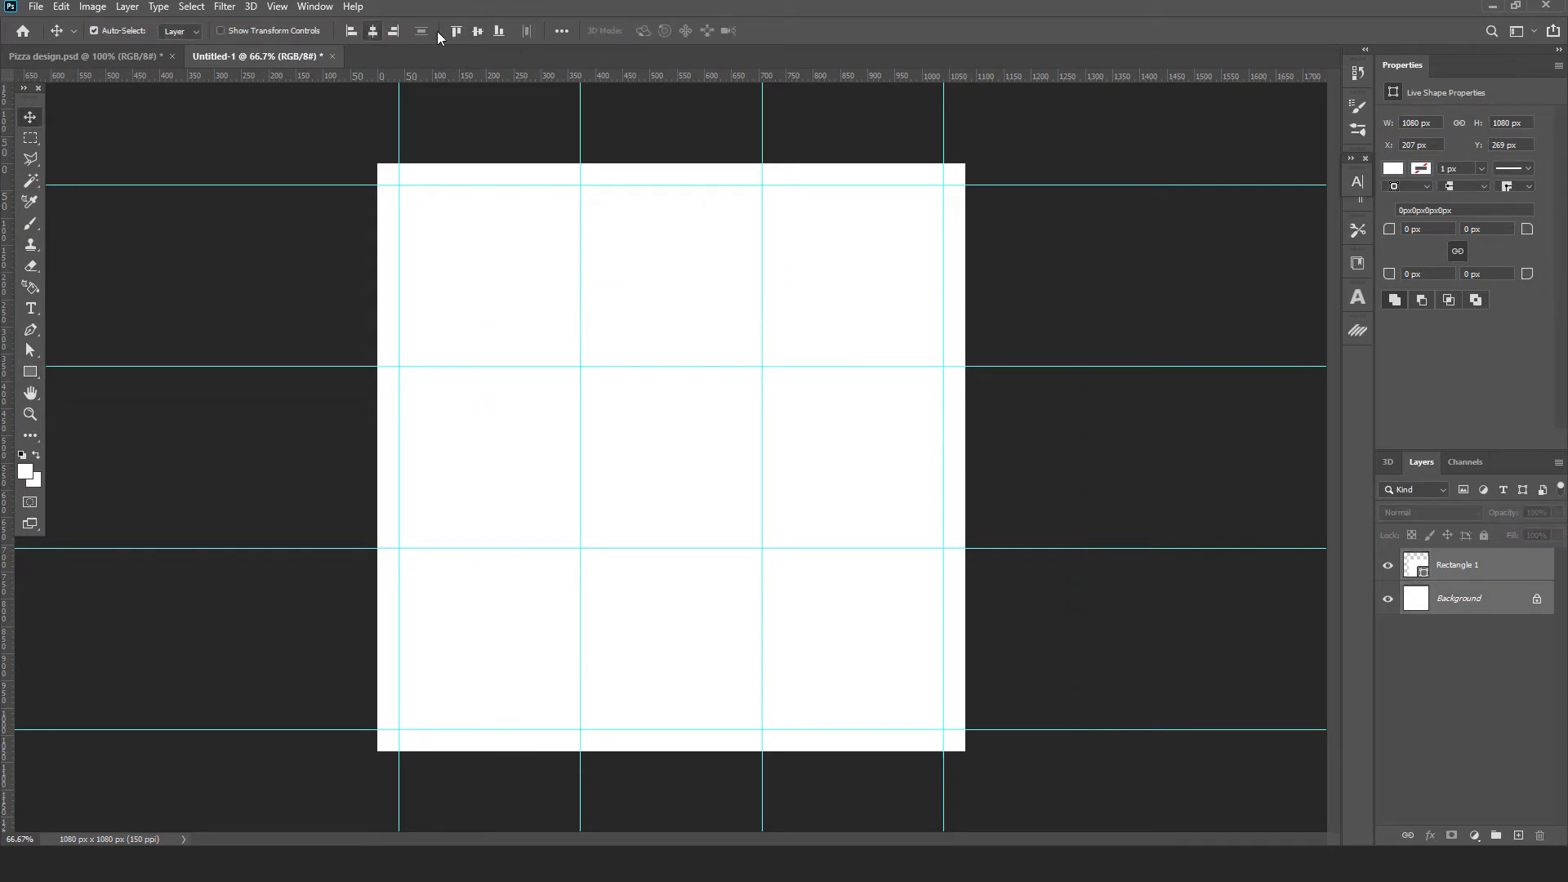
pyautogui.click(478, 31)
pyautogui.click(900, 255)
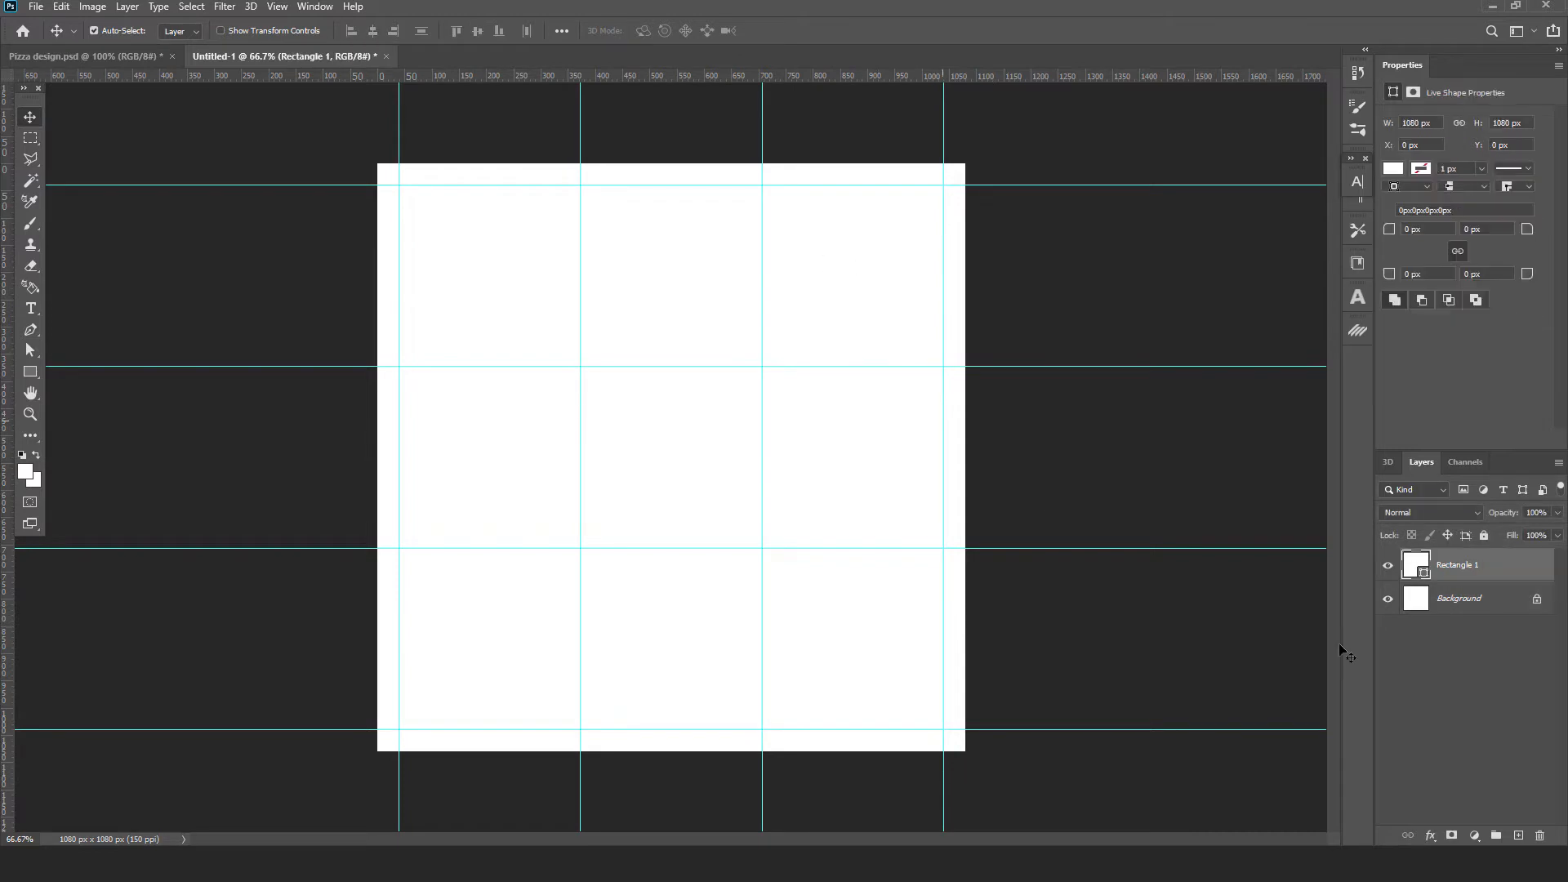
# Step: Fill the full-canvas rectangle with a near-black neutral colour
pyautogui.doubleClick(1413, 566)
pyautogui.click(352, 444)
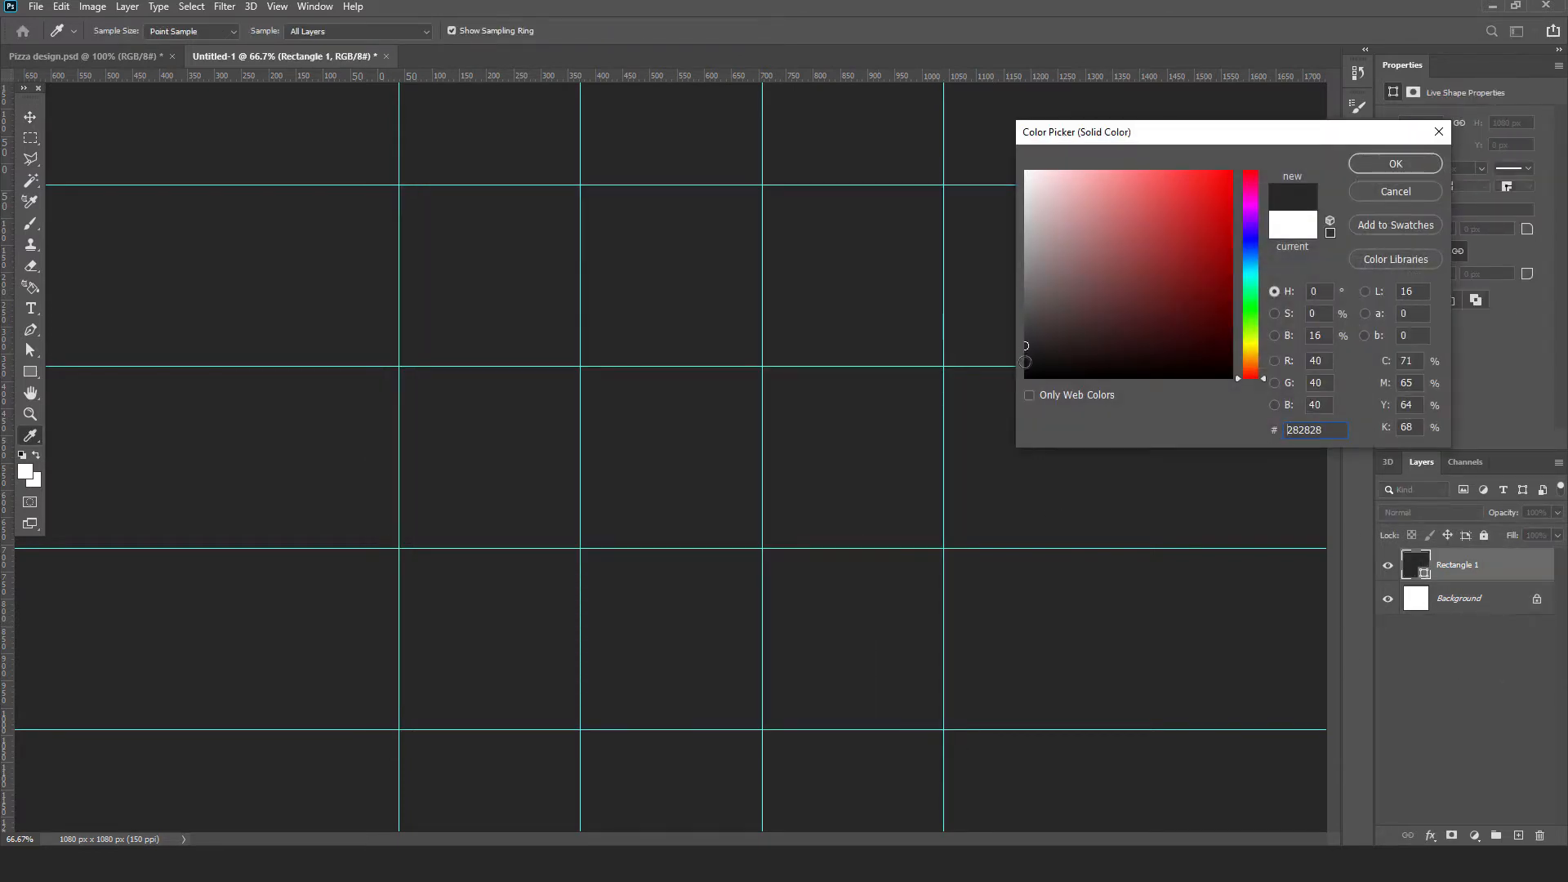
pyautogui.click(1025, 363)
pyautogui.click(1371, 165)
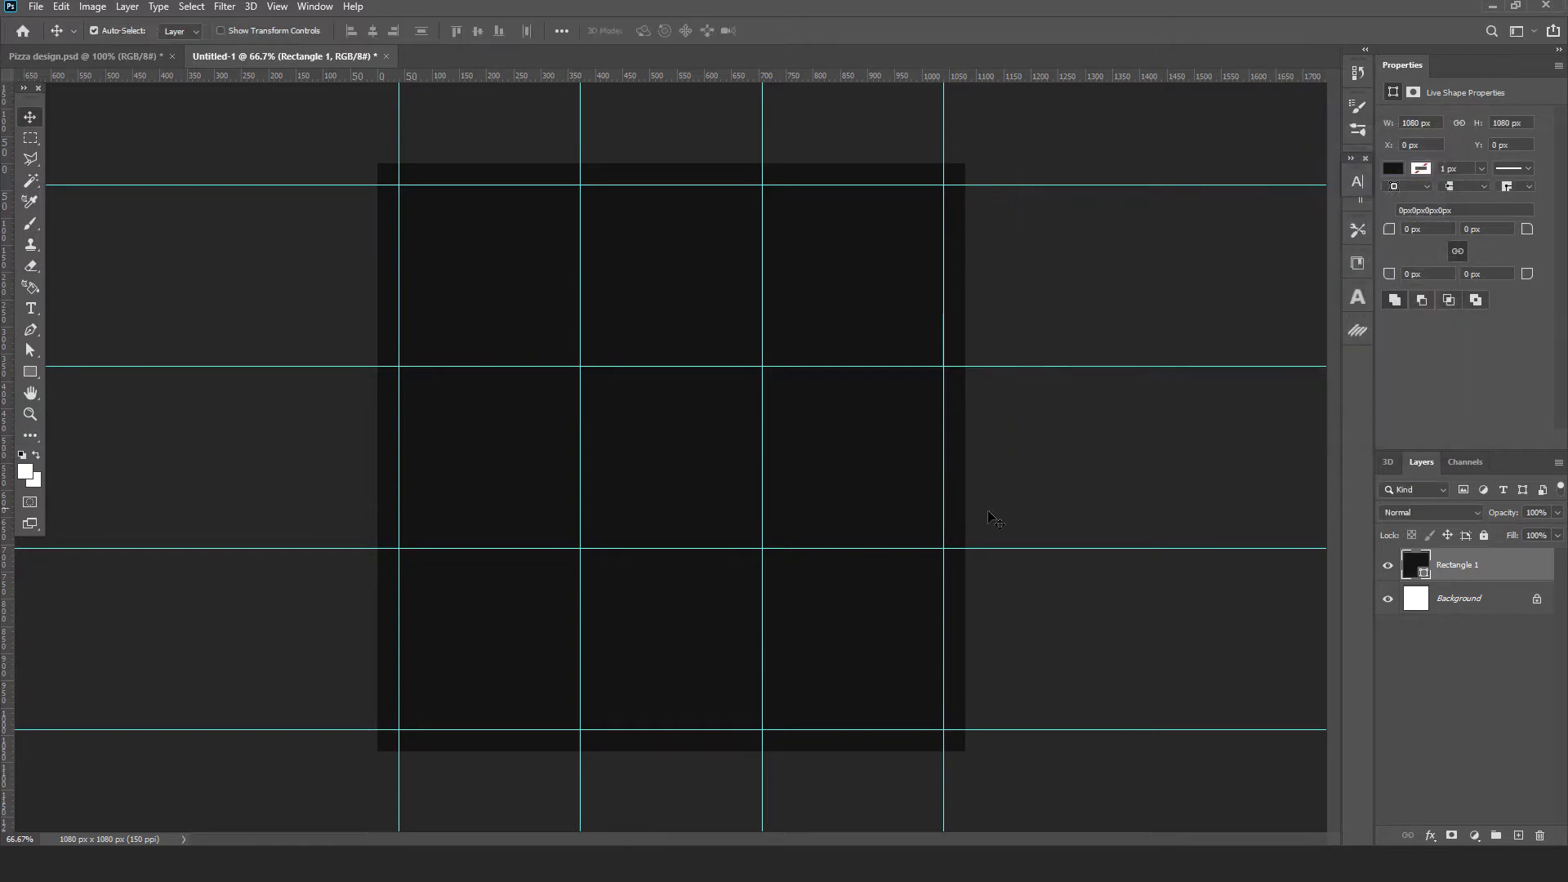
# Step: Draw a rectangle about 1229 x 333 px across the lower canvas, overhanging both sides, and fill it white
pyautogui.press('v')
pyautogui.press('u')
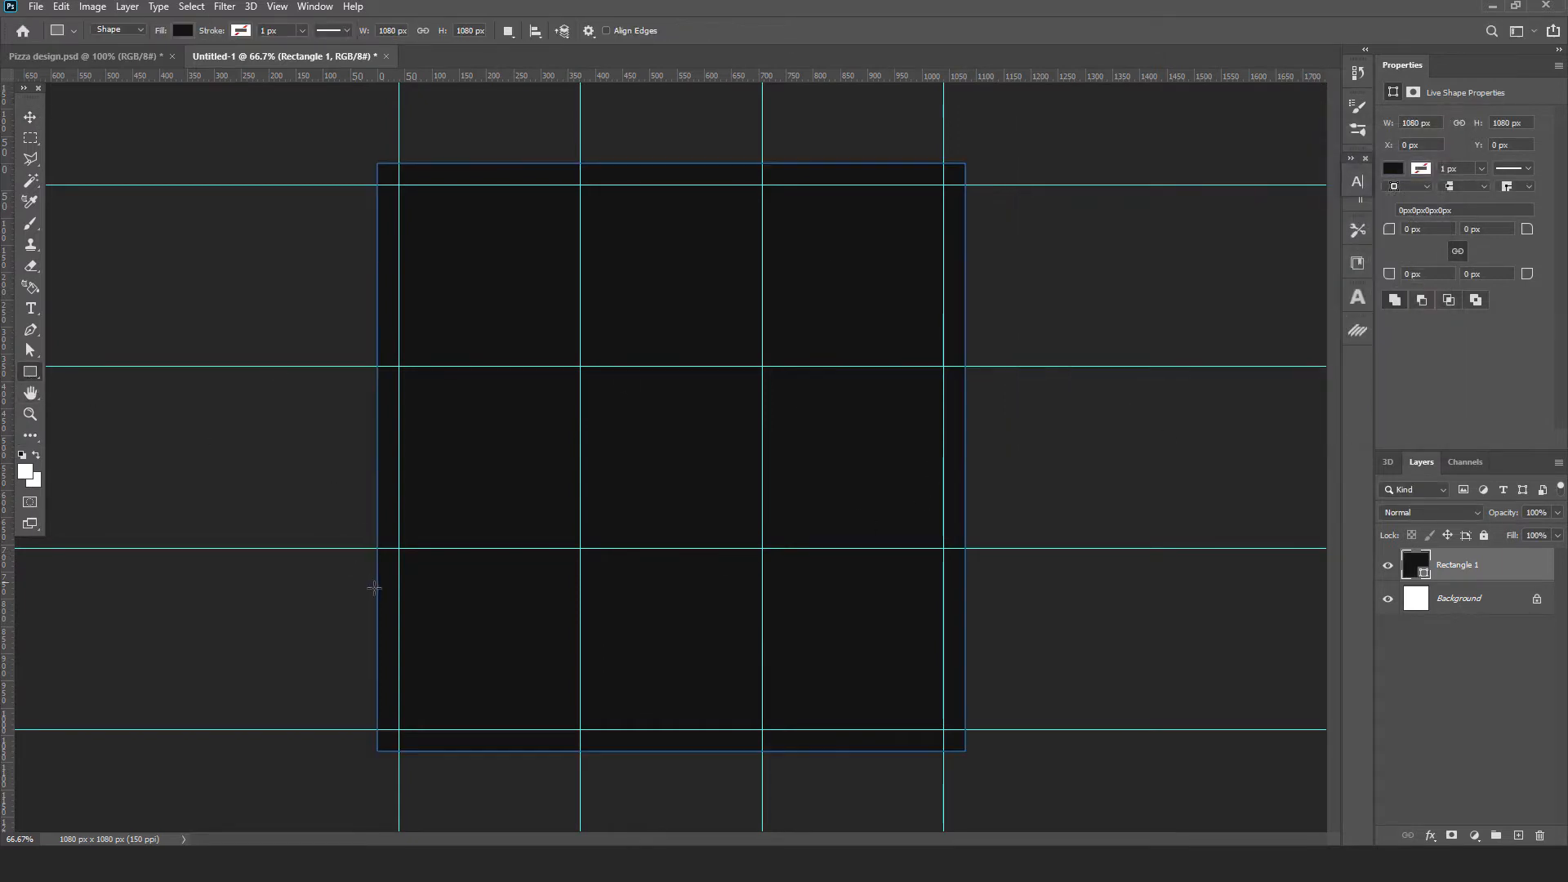
pyautogui.moveTo(344, 583); pyautogui.dragTo(1012, 764)
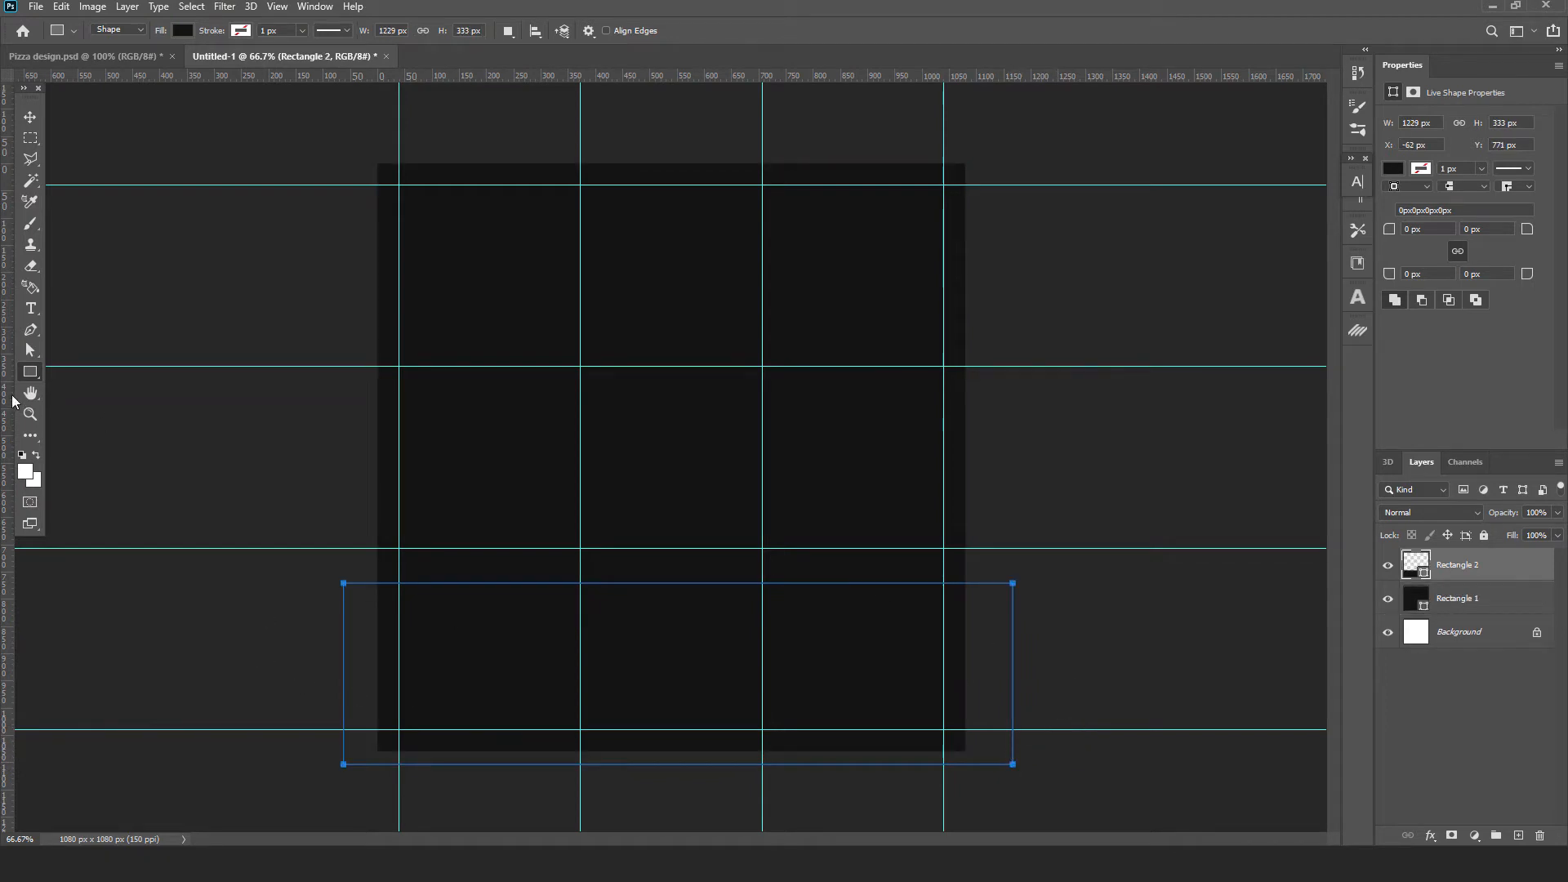
pyautogui.doubleClick(1408, 566)
pyautogui.moveTo(1084, 187); pyautogui.dragTo(938, 143)
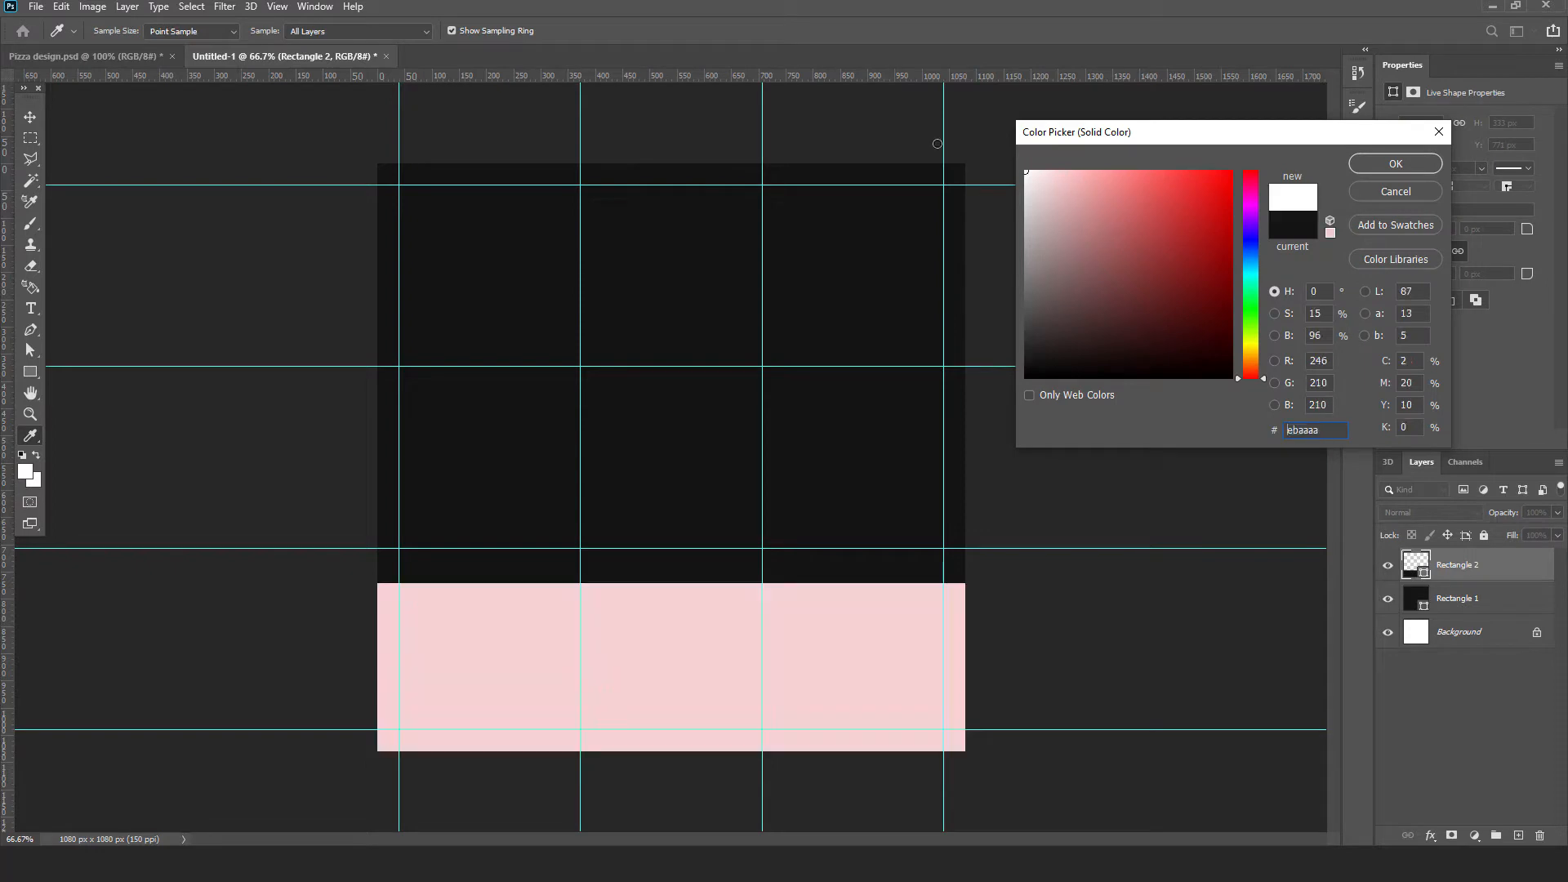
pyautogui.press('Return')
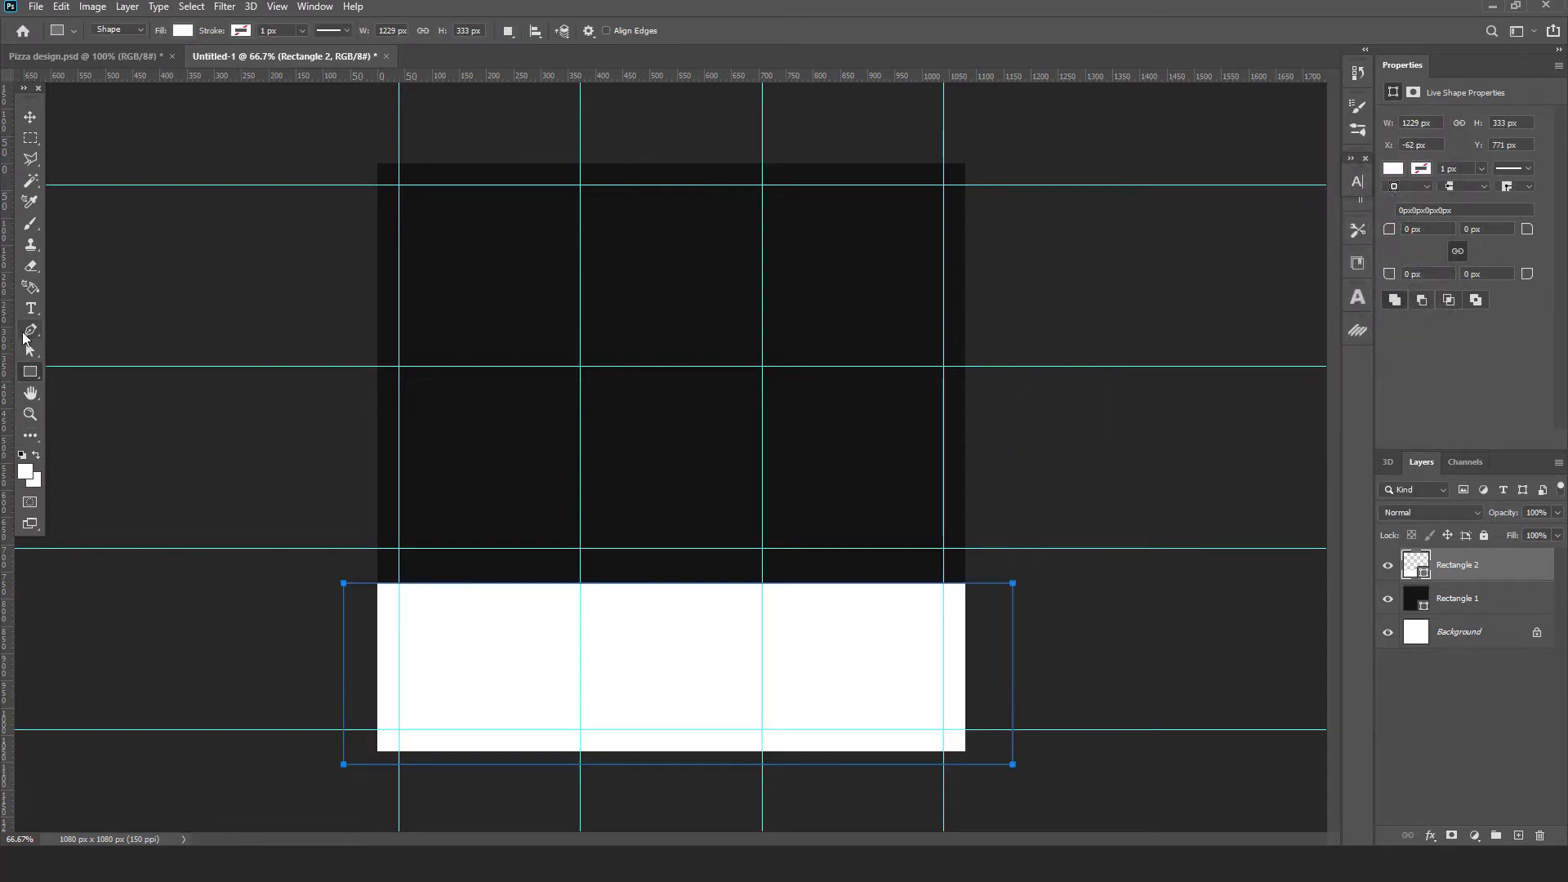
# Step: Add an anchor point at the middle of the white rectangle's upper edge and convert it into a smooth S-shaped wave rising to the right
pyautogui.click(28, 330)
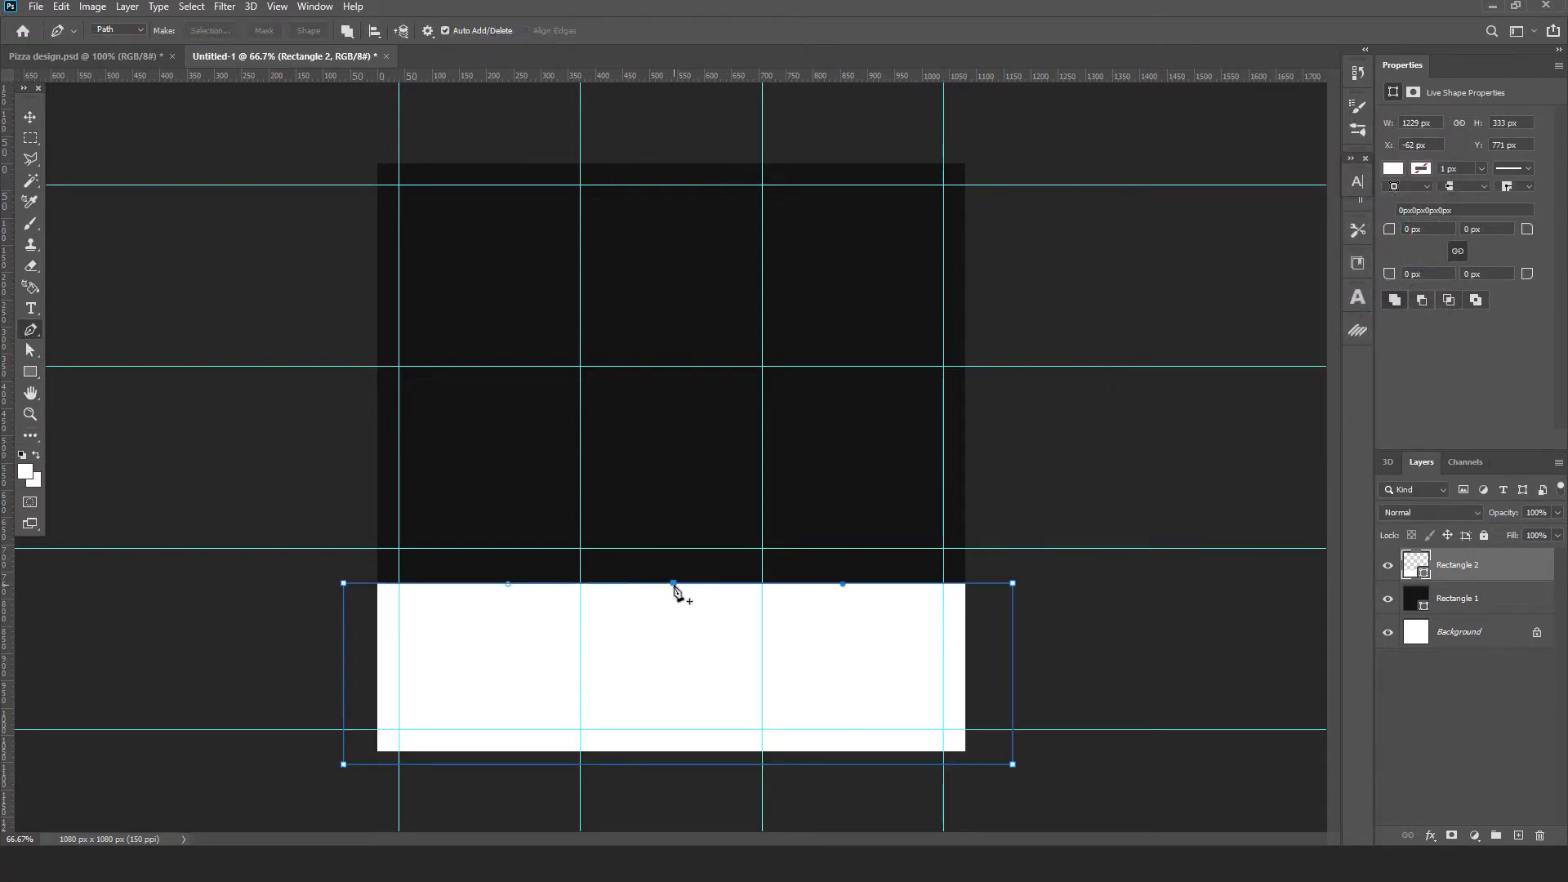
pyautogui.click(673, 585)
pyautogui.rightClick(30, 330)
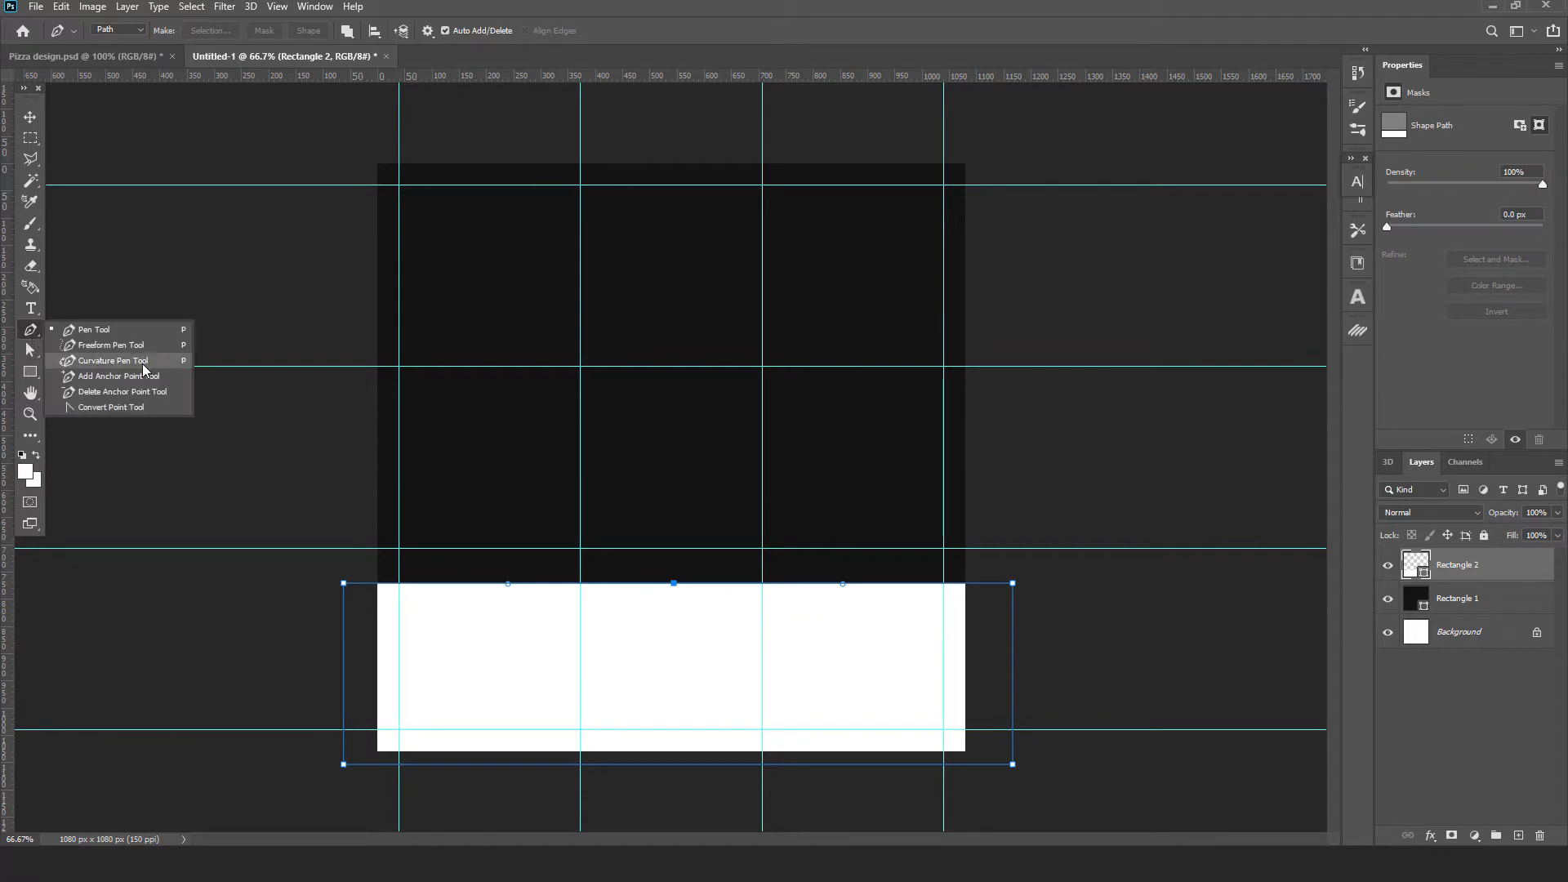
pyautogui.click(90, 407)
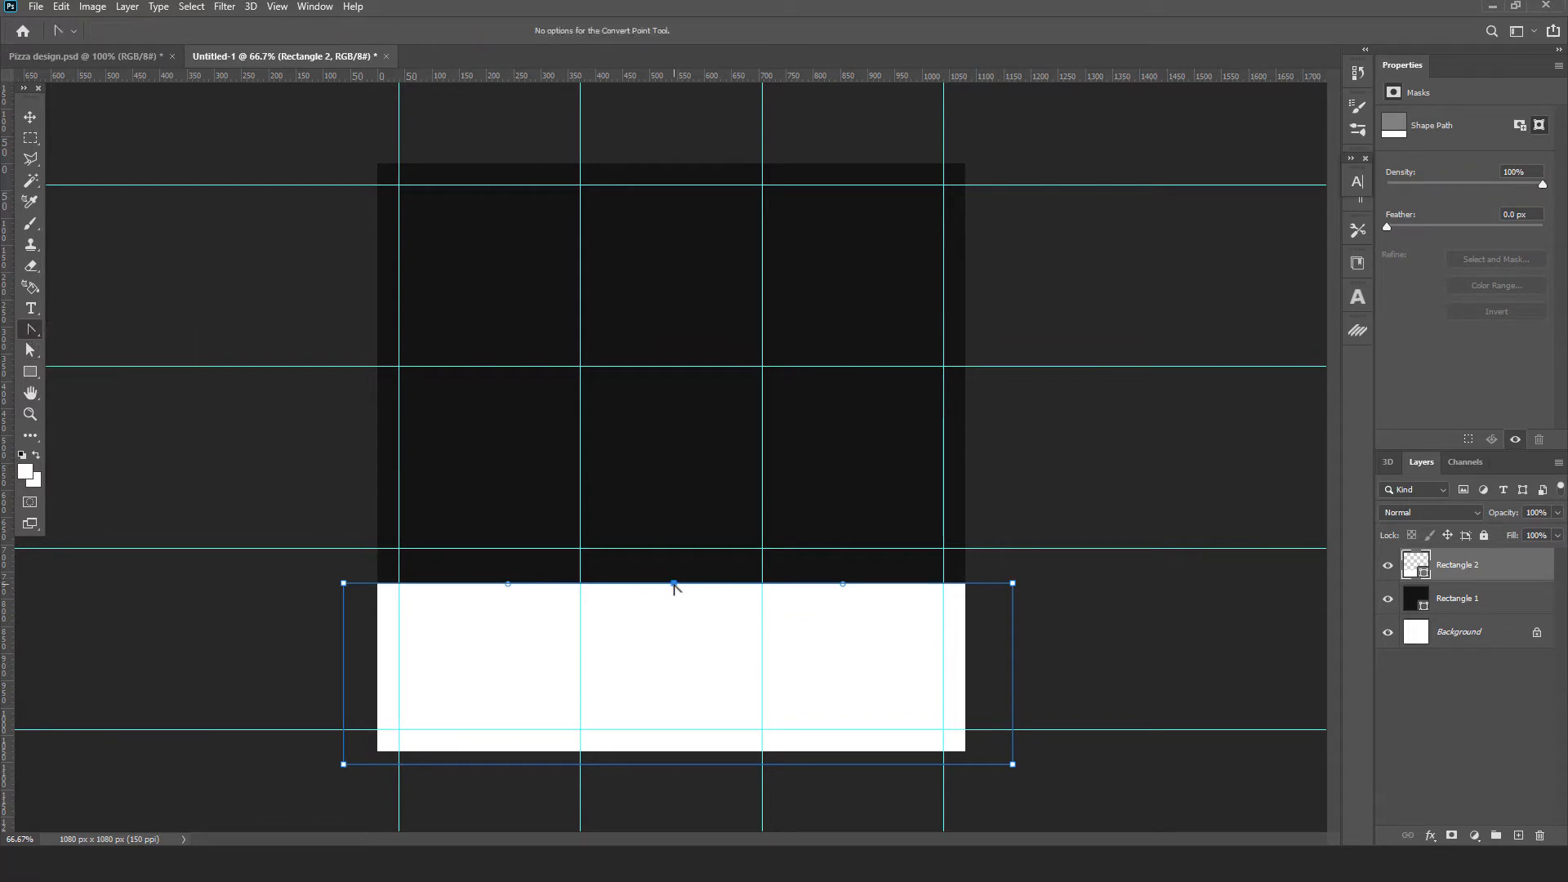
pyautogui.moveTo(673, 585); pyautogui.dragTo(868, 426)
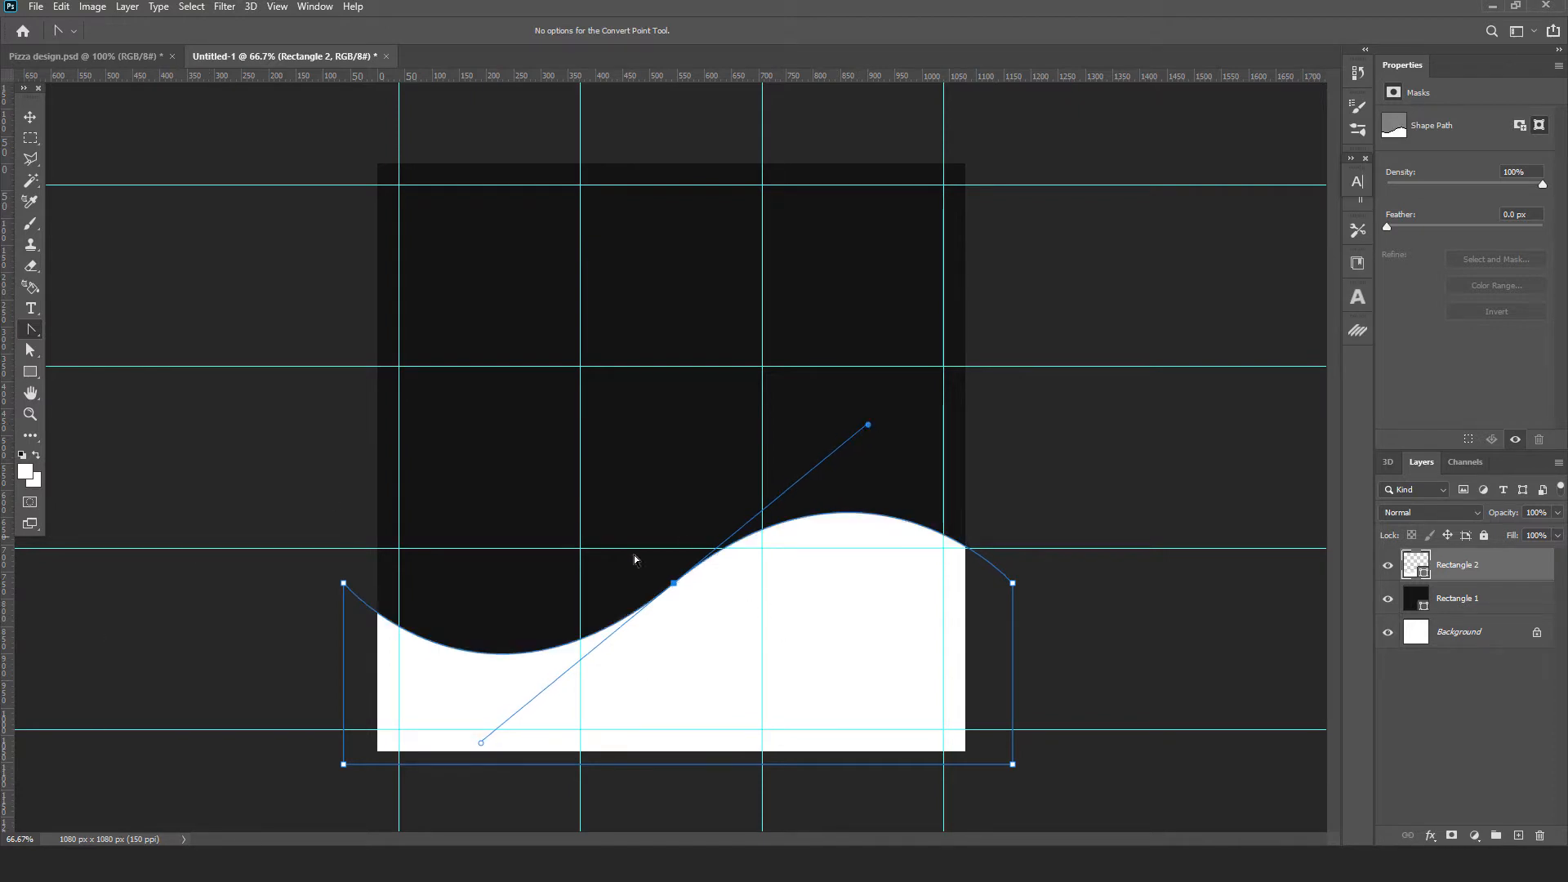
pyautogui.click(30, 120)
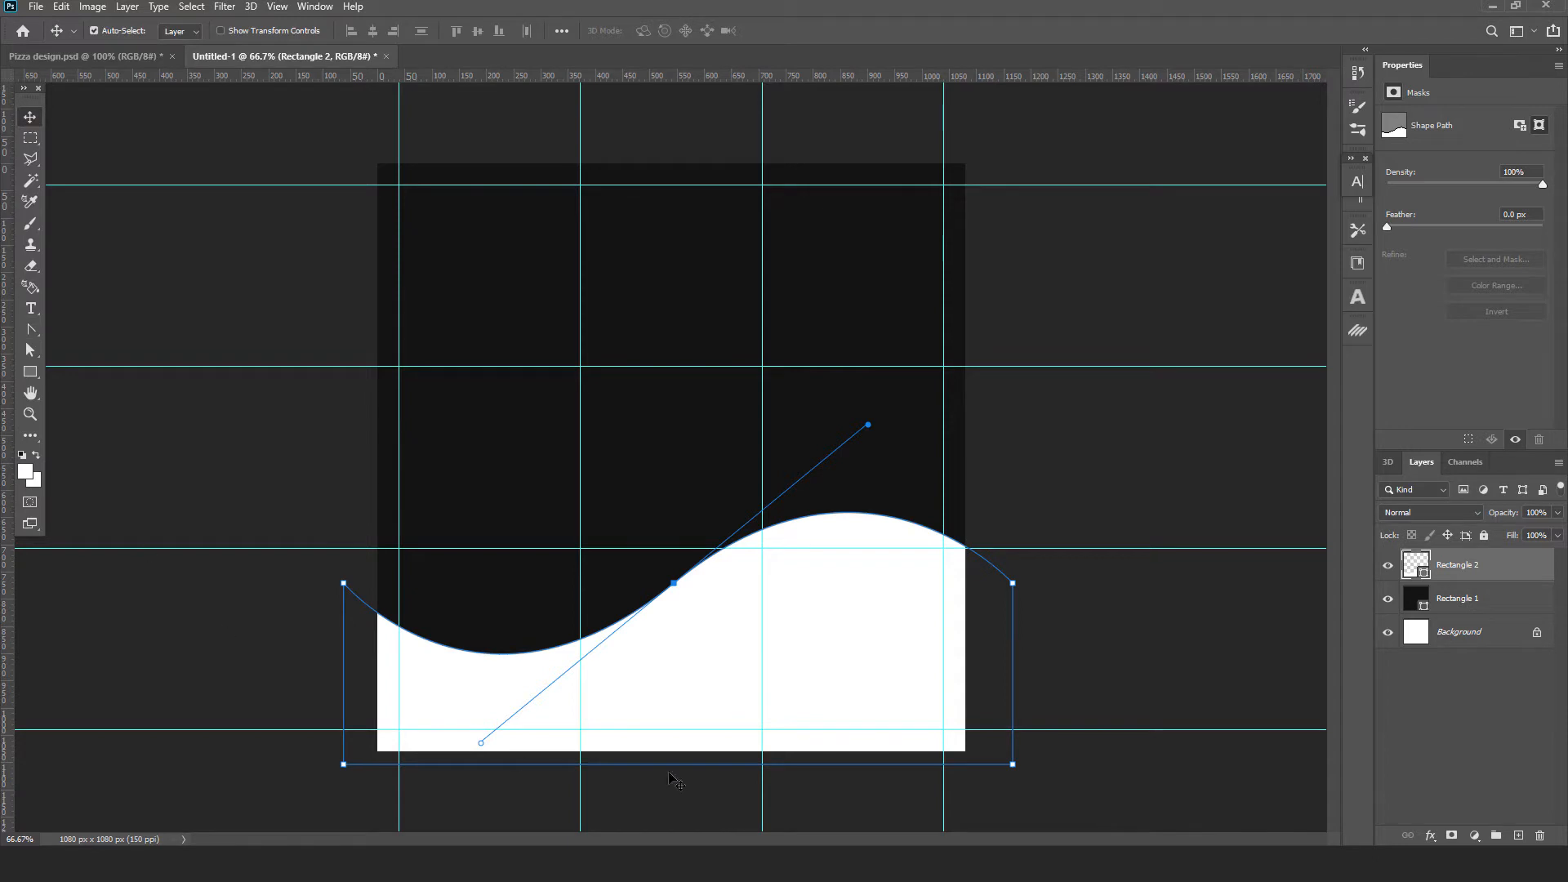
# Step: Recolour the wave shape with the yellow f9bf01 sampled from Pizza design.psd, temporarily floating Untitled-1 over that document
pyautogui.moveTo(254, 56); pyautogui.dragTo(307, 115)
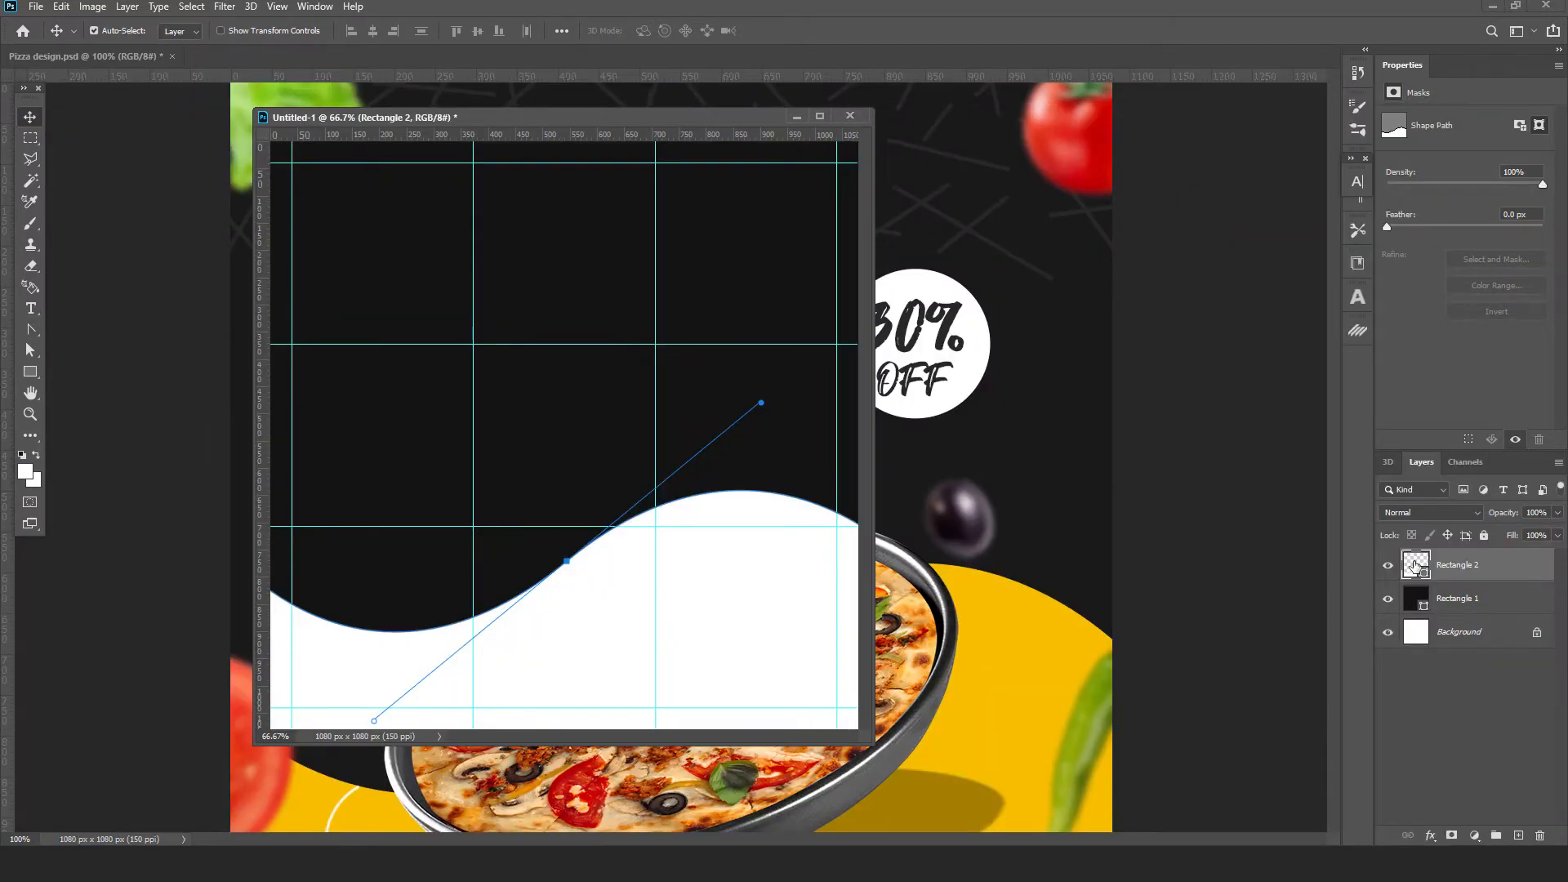
pyautogui.doubleClick(1416, 565)
pyautogui.click(1016, 630)
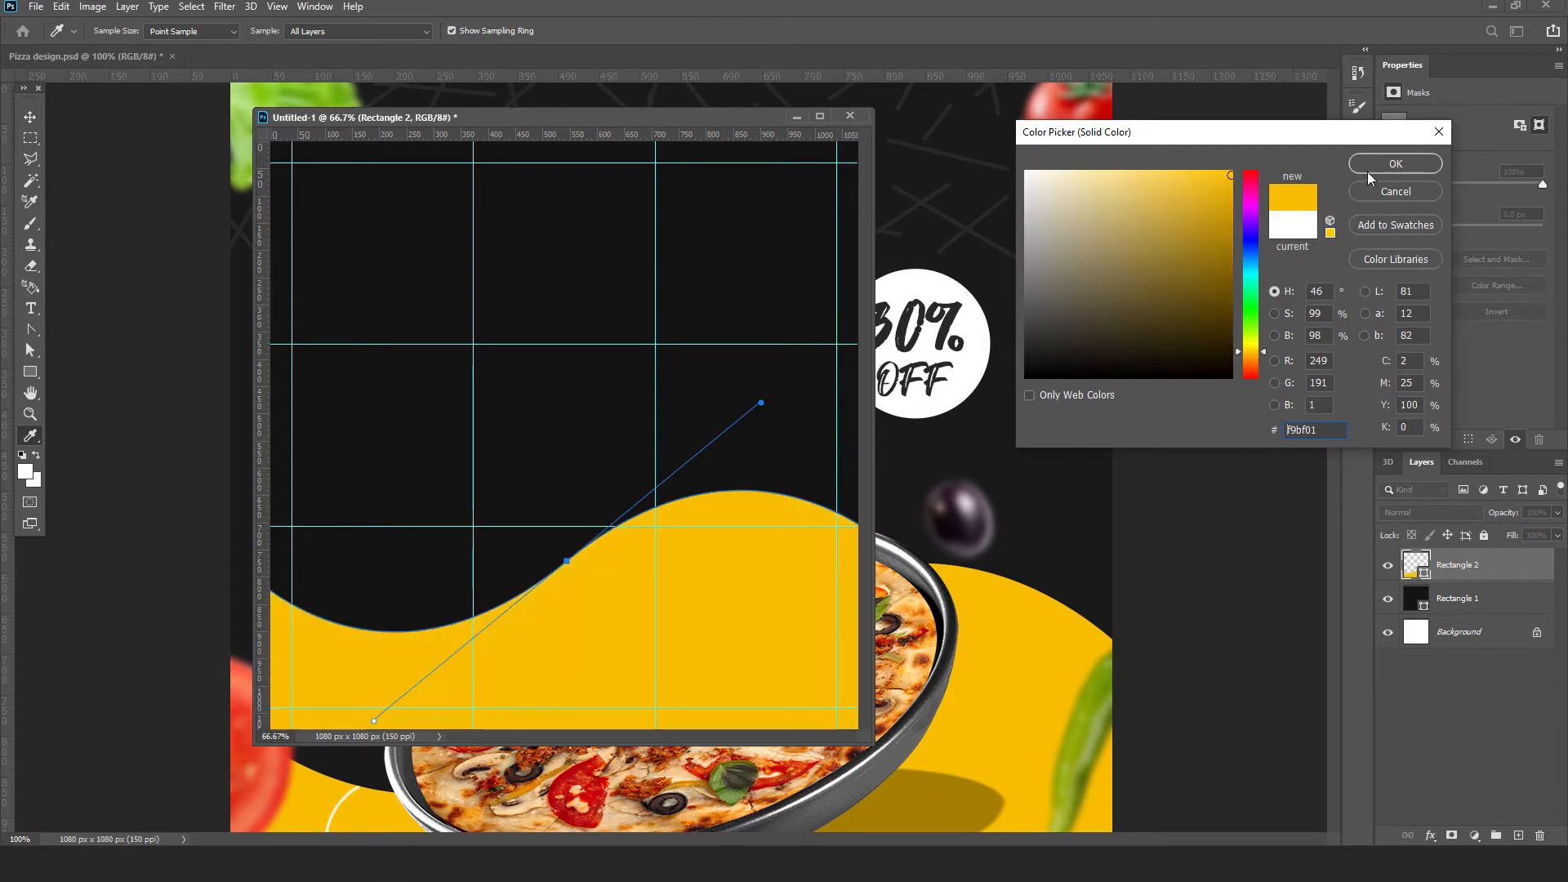
pyautogui.click(1370, 173)
pyautogui.moveTo(630, 119); pyautogui.dragTo(576, 60)
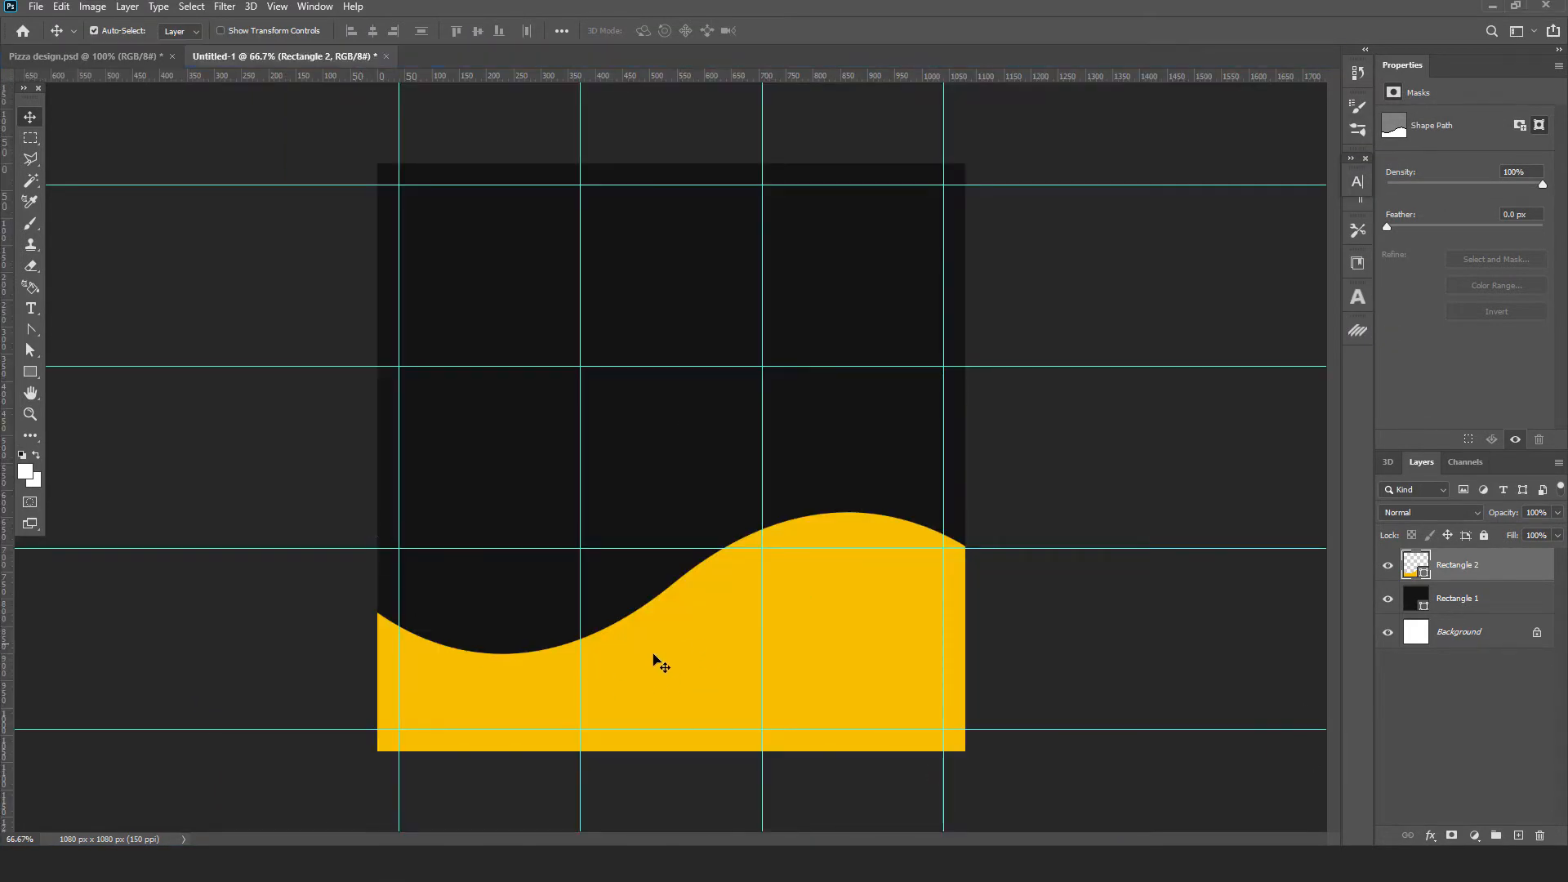
# Step: Check the heading in Pizza design.psd, then add the text "Today's" near the upper part of the Untitled-1 canvas
pyautogui.click(129, 61)
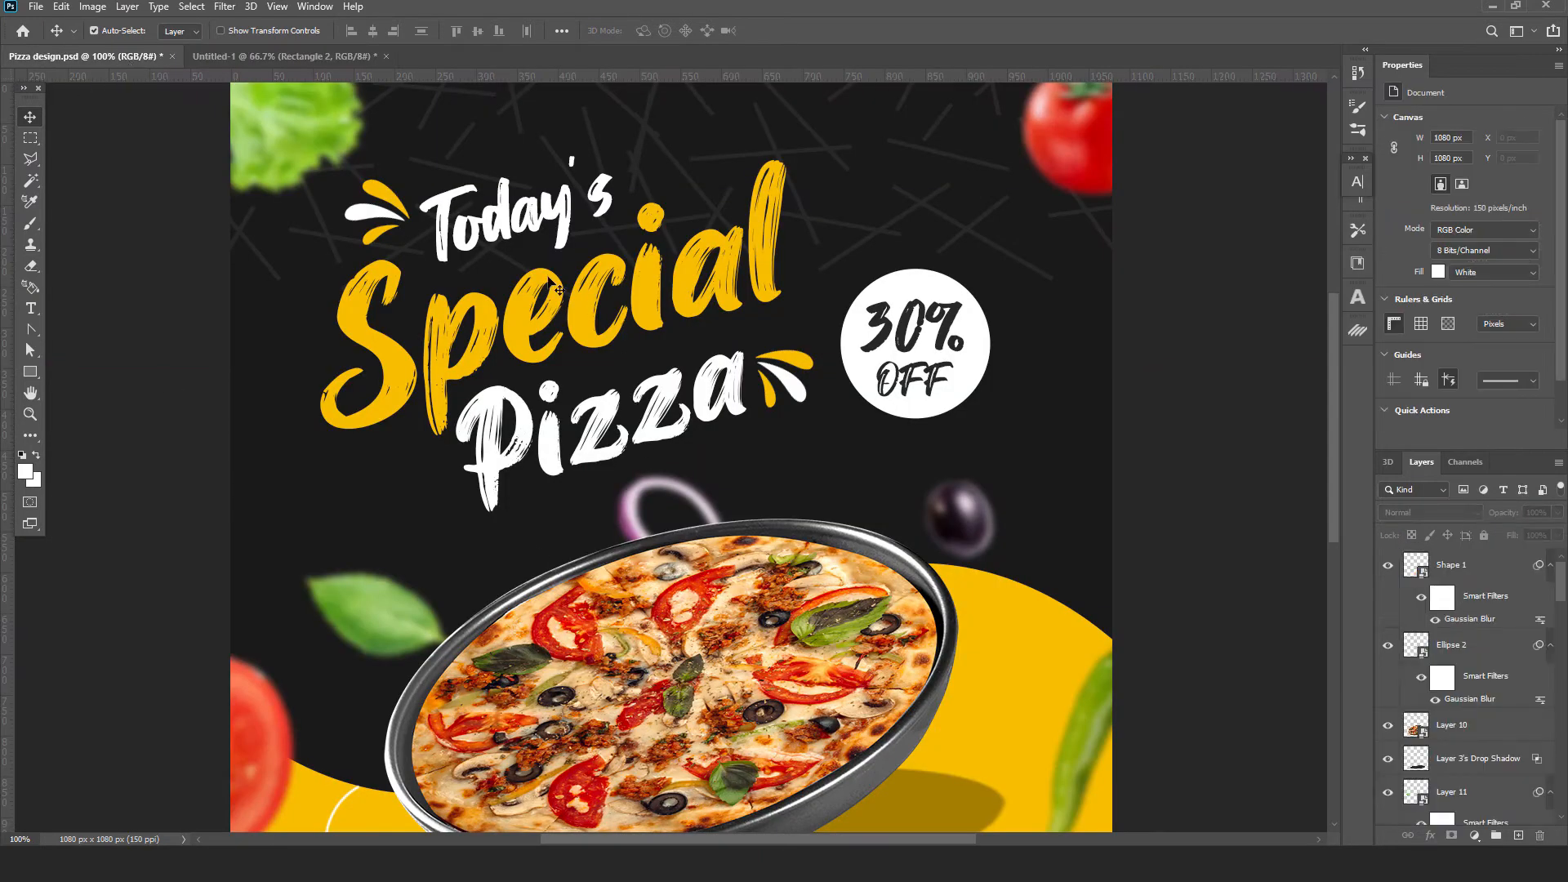
pyautogui.click(286, 57)
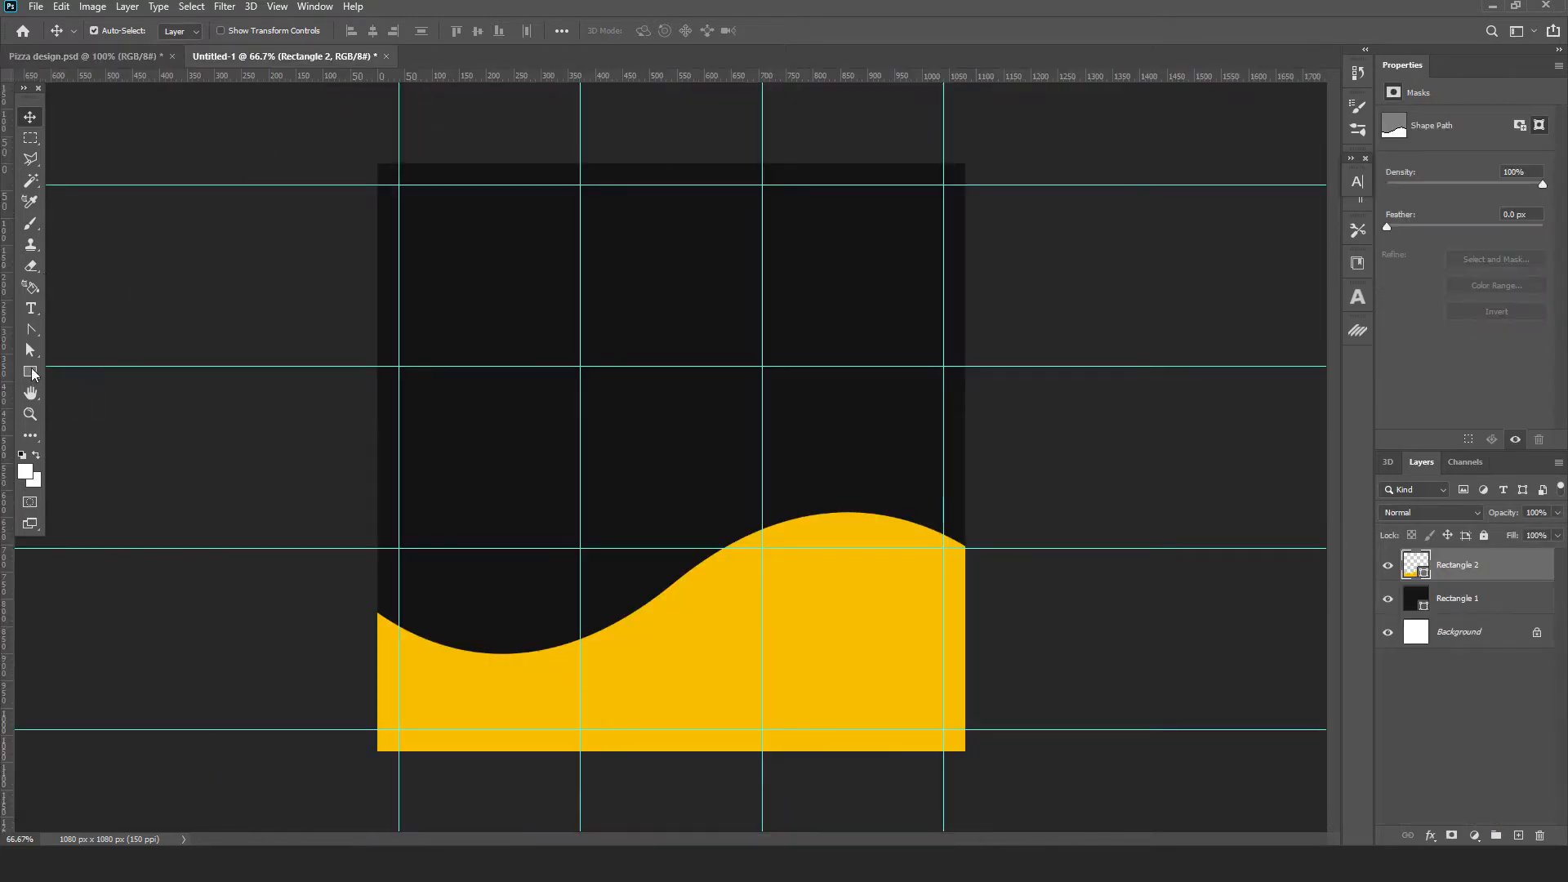
pyautogui.click(31, 308)
pyautogui.click(495, 255)
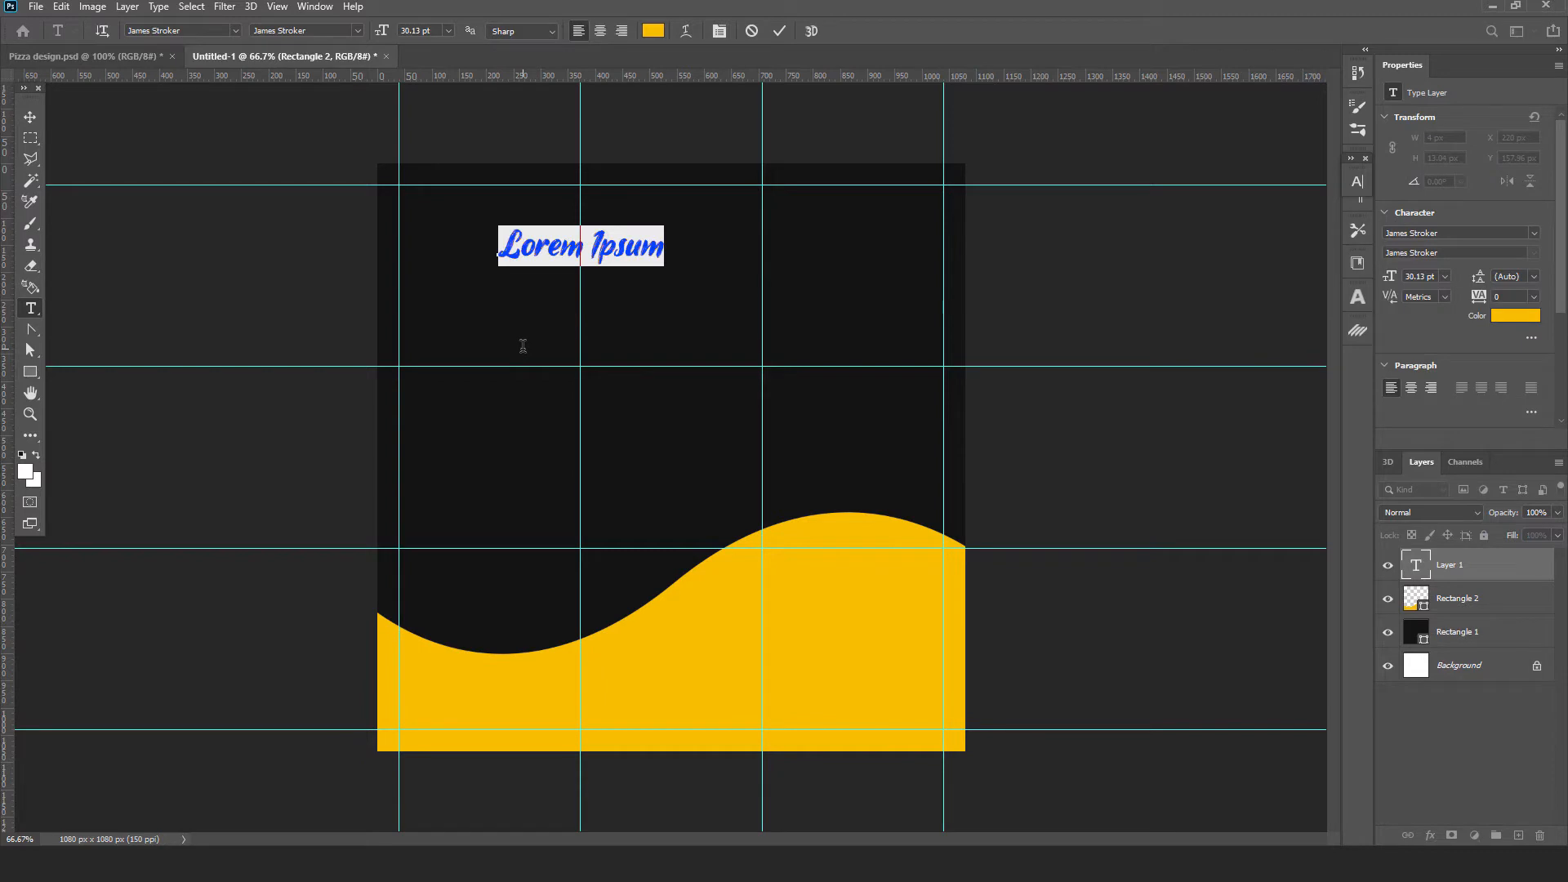
pyautogui.write('Today')
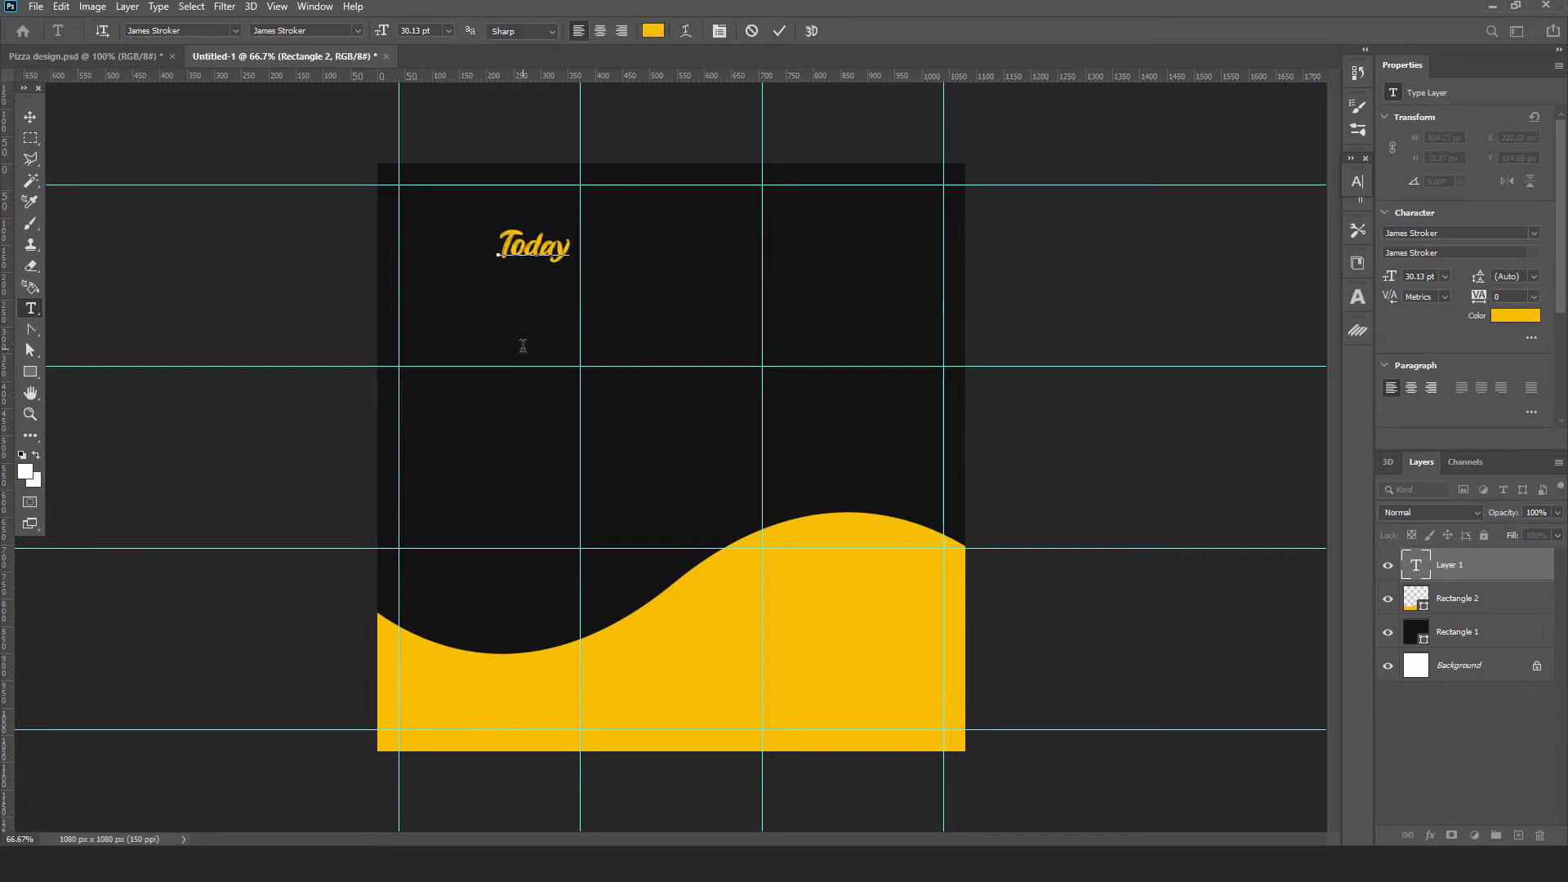
pyautogui.write("'s")
pyautogui.click(30, 117)
# Step: Change the font of the whole "Today's" text to Fontjek Regular
pyautogui.hotkey('ctrl', 'a')
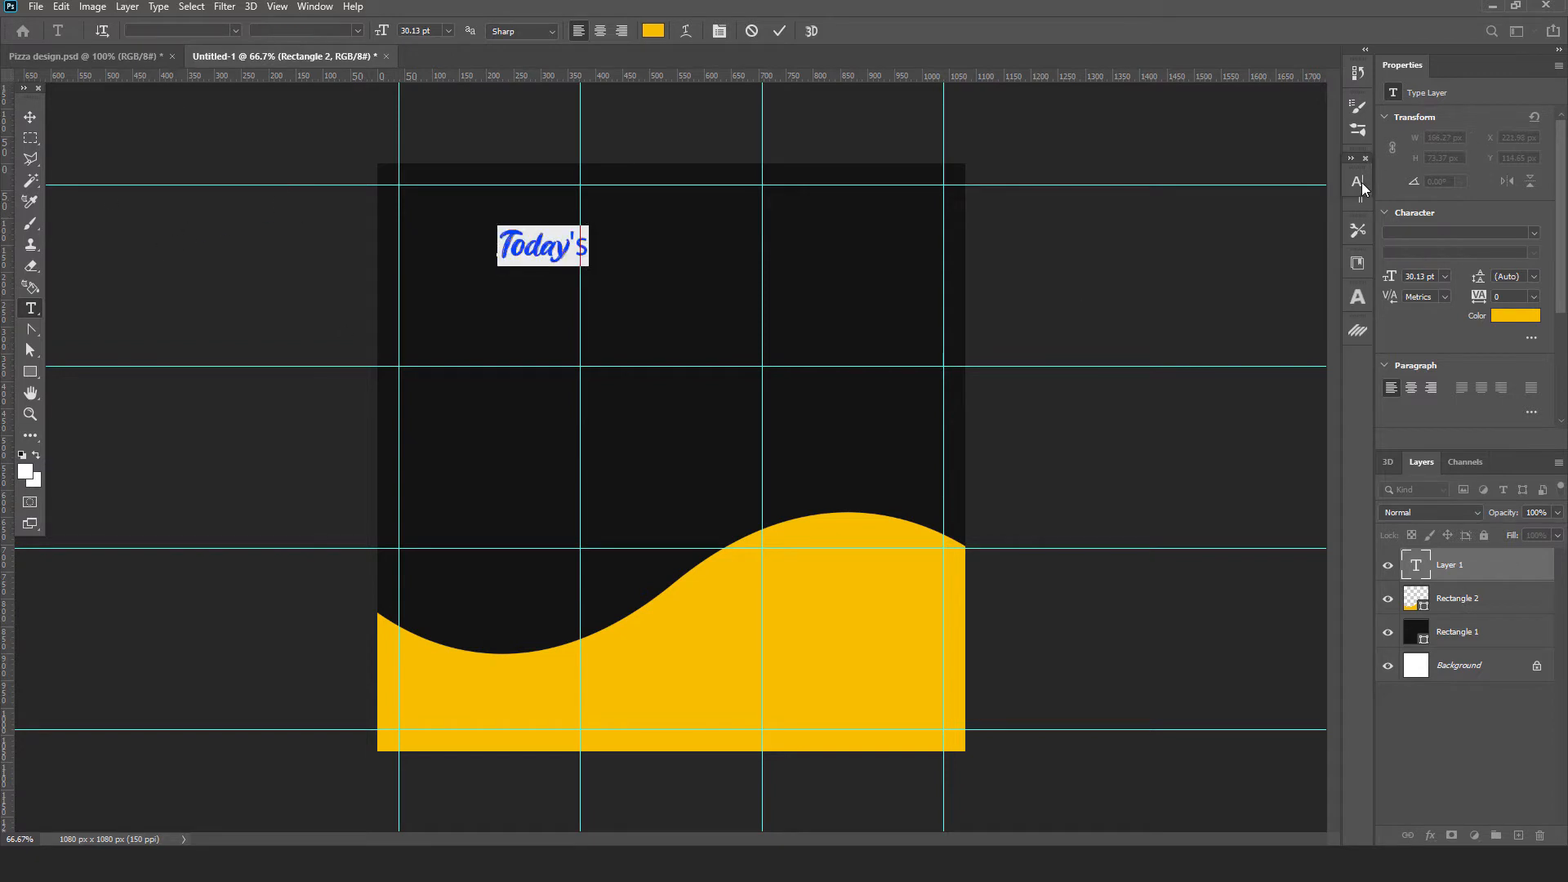
pyautogui.click(1357, 181)
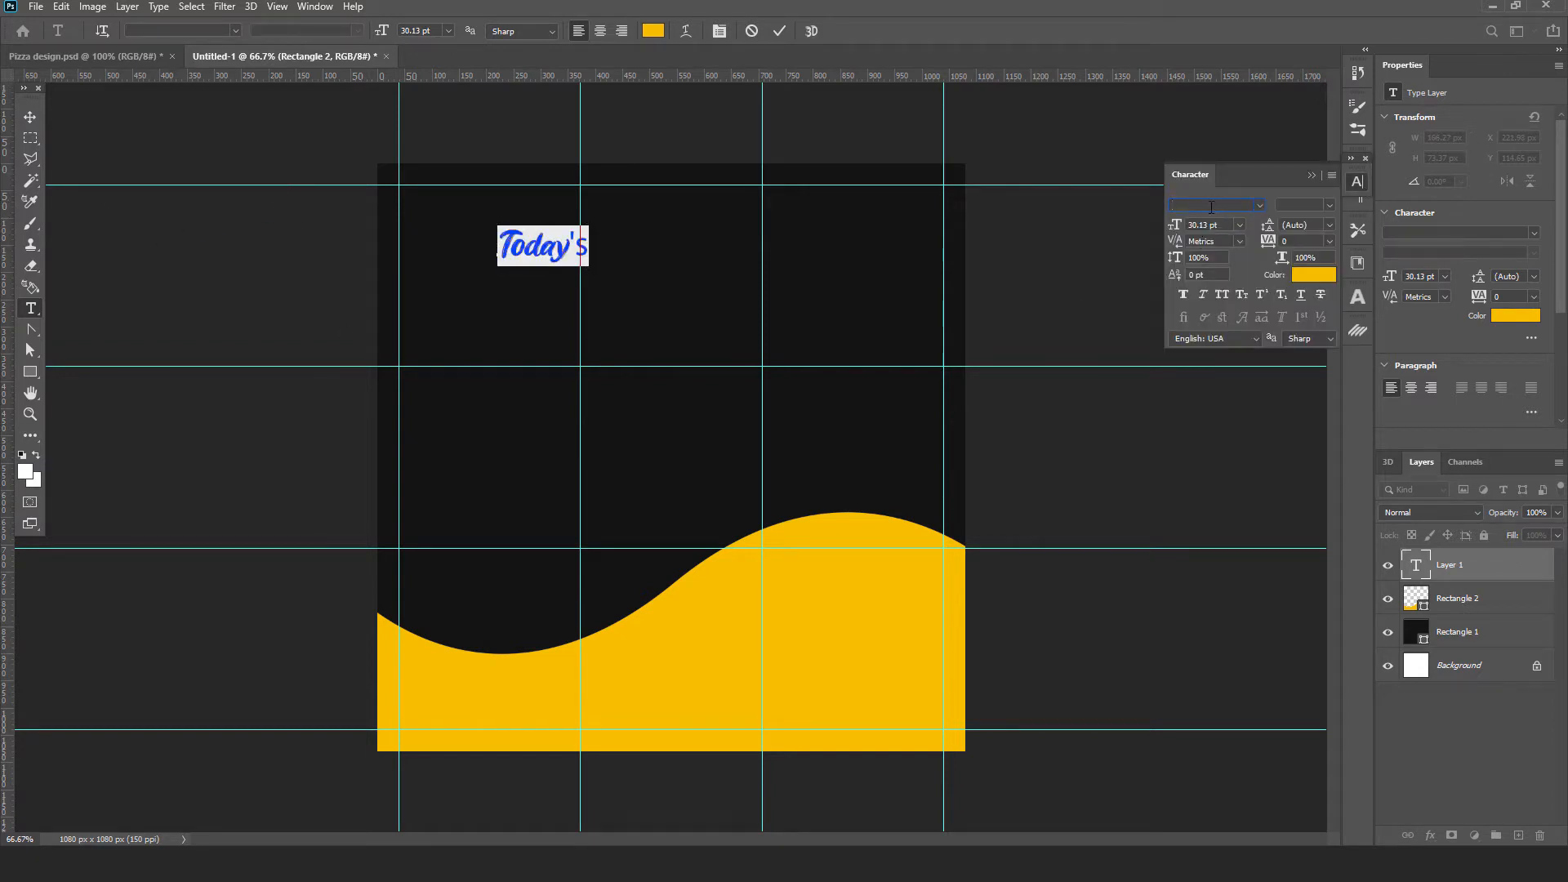
pyautogui.write('fontjek')
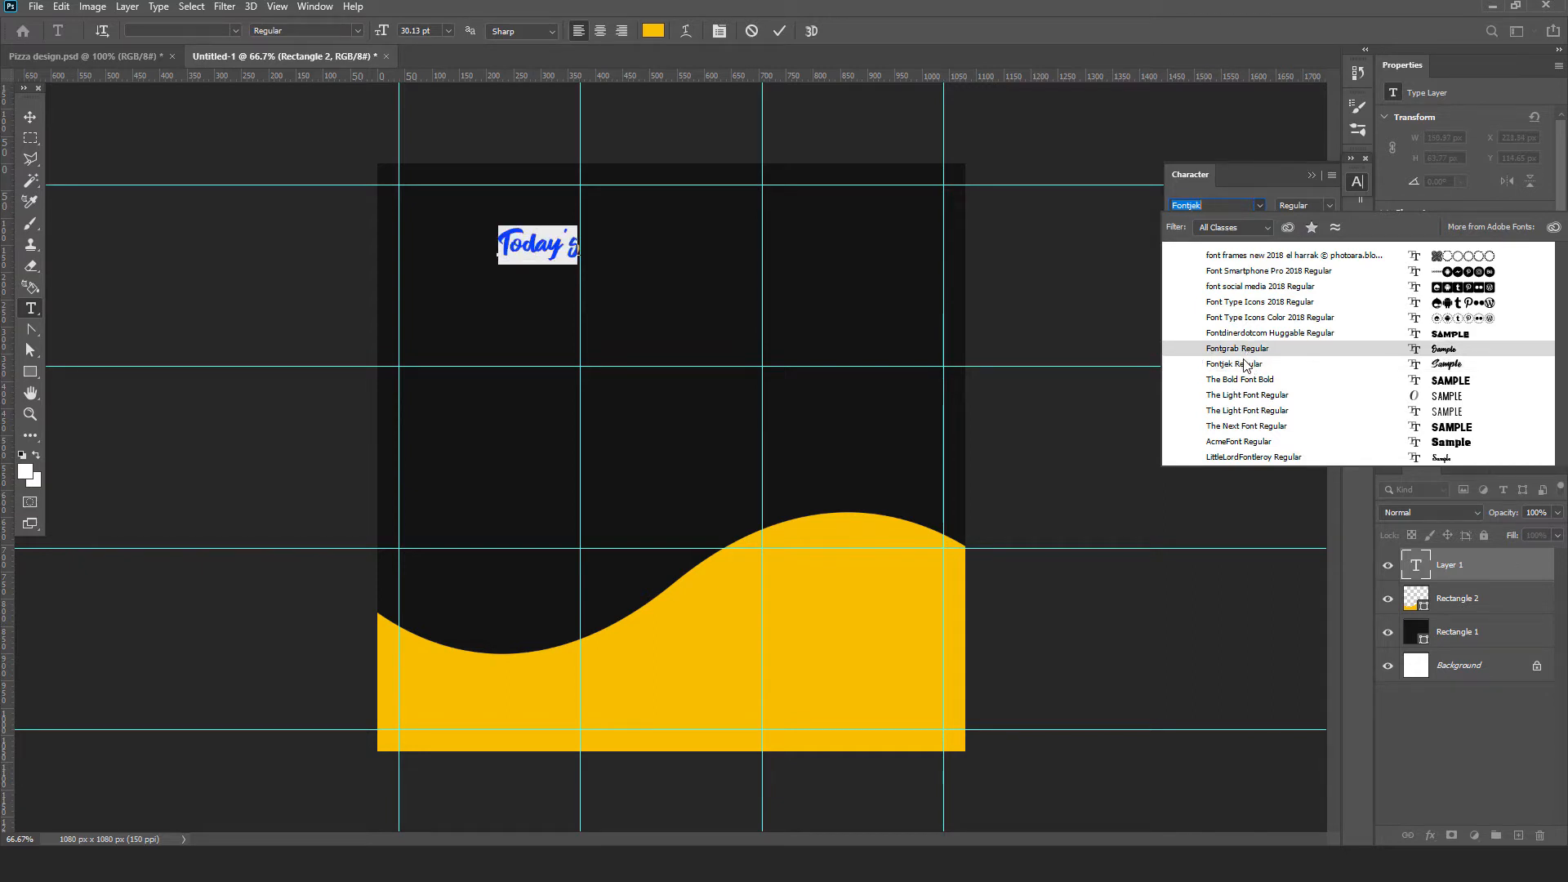
pyautogui.click(1244, 365)
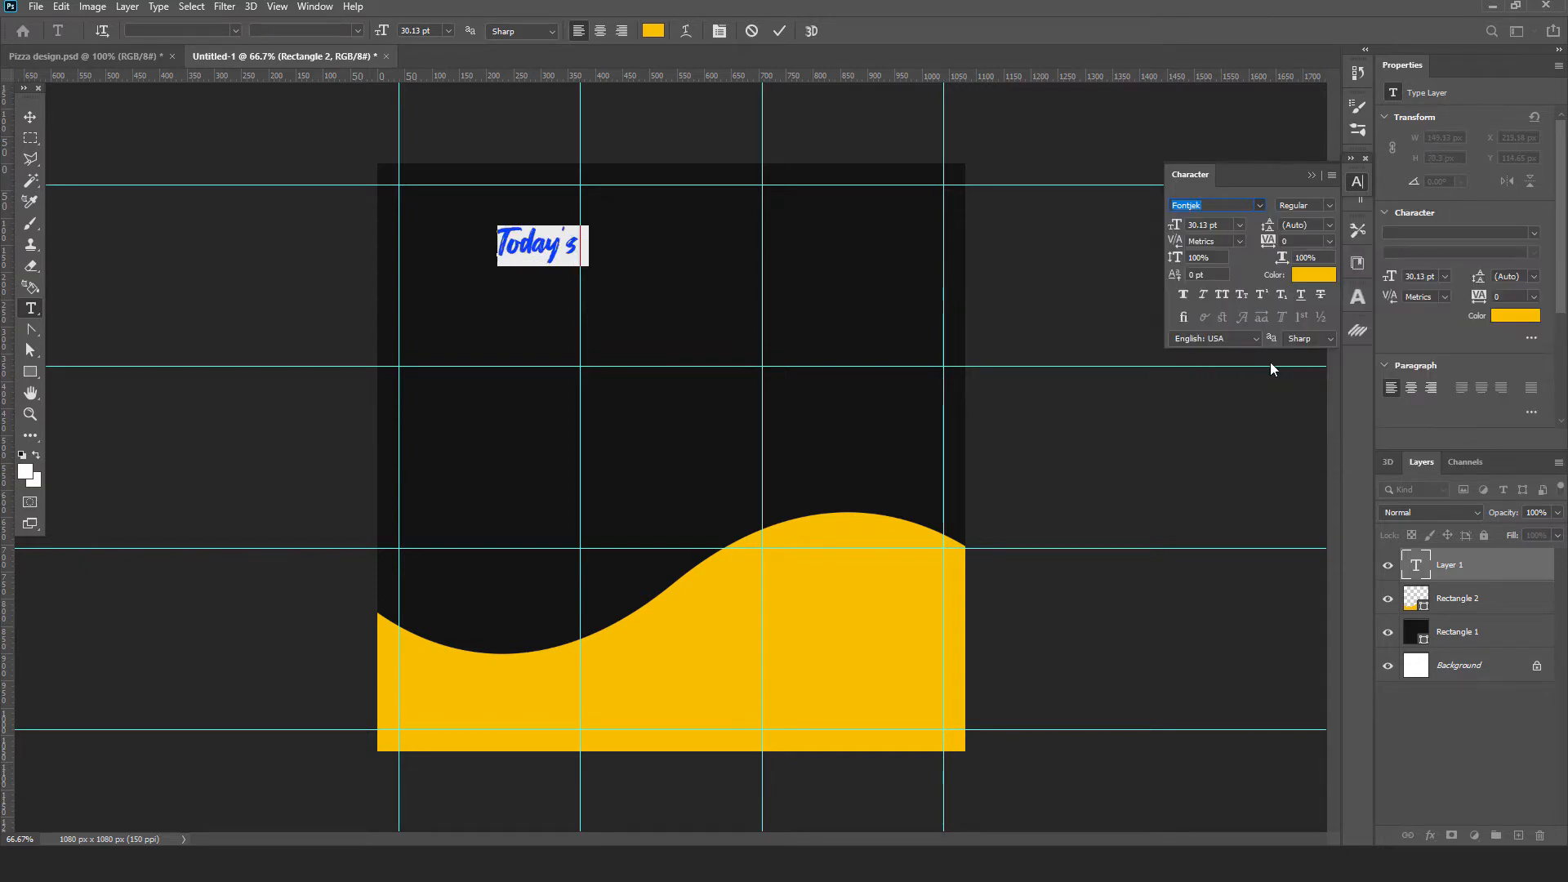
pyautogui.hotkey('ctrl', 'Return')
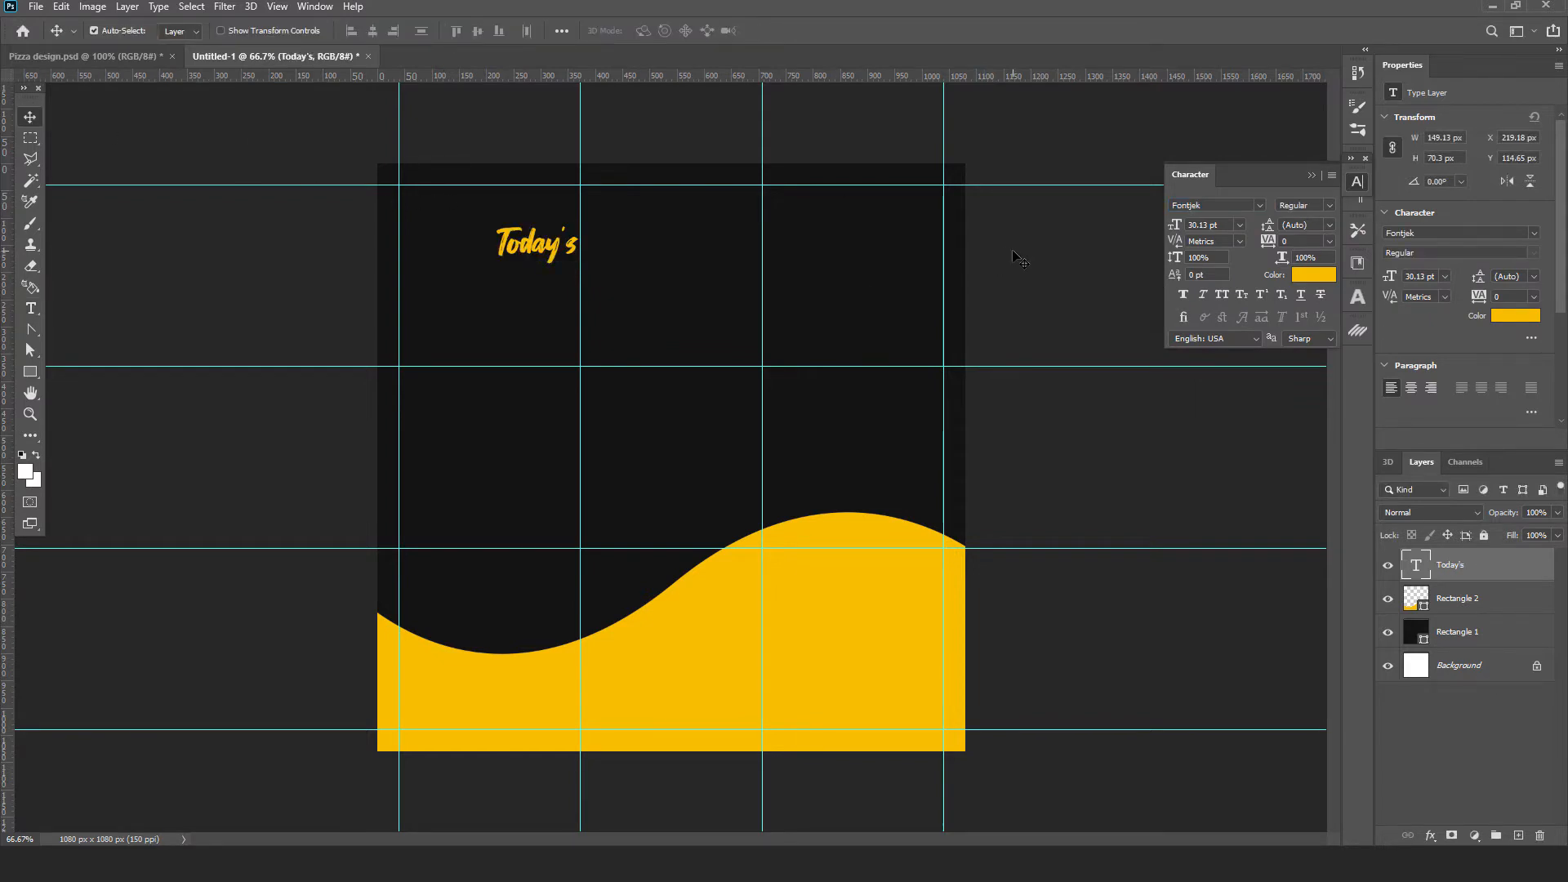
# Step: Move "Today's" right to the canvas's upper centre and recolour it white (ffffff)
pyautogui.press('v')
pyautogui.click(1018, 253)
pyautogui.moveTo(564, 249); pyautogui.dragTo(685, 239)
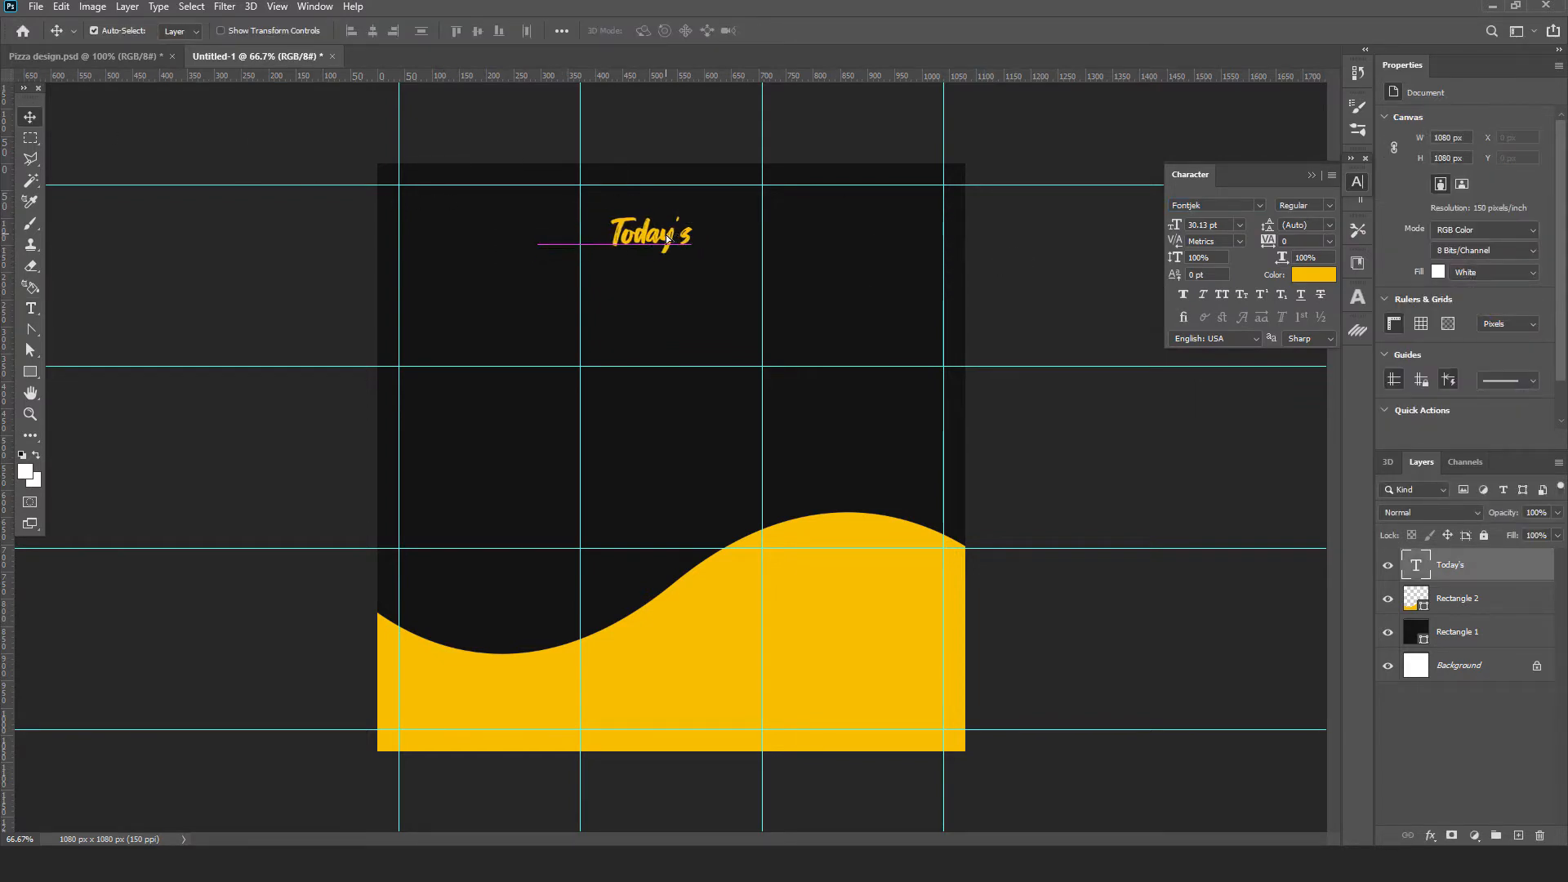
pyautogui.click(1313, 275)
pyautogui.write('ffffff')
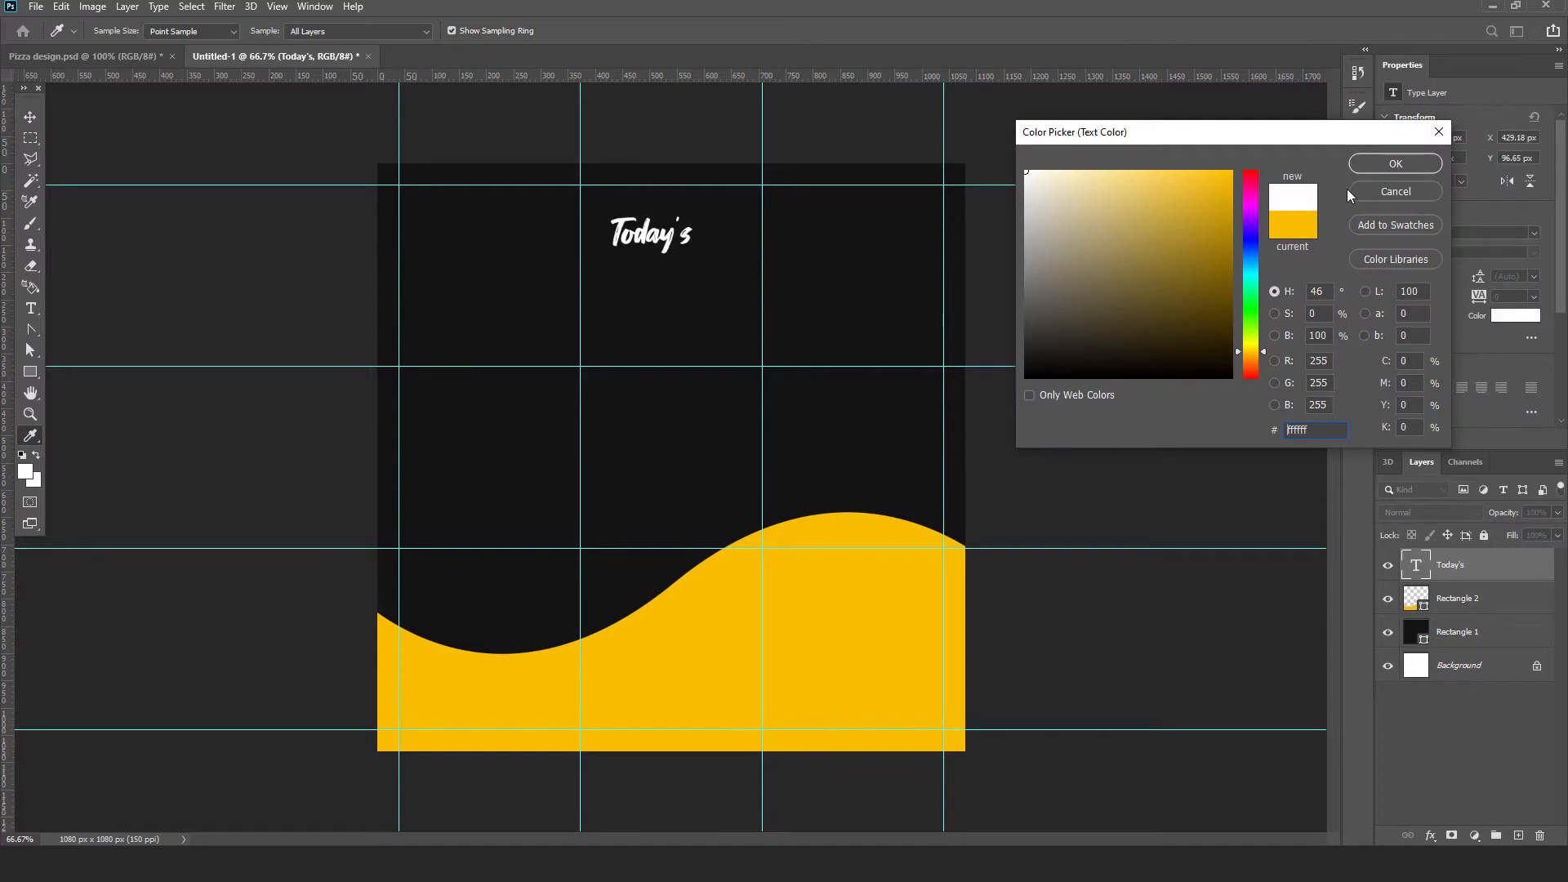
pyautogui.click(1388, 166)
pyautogui.click(1078, 287)
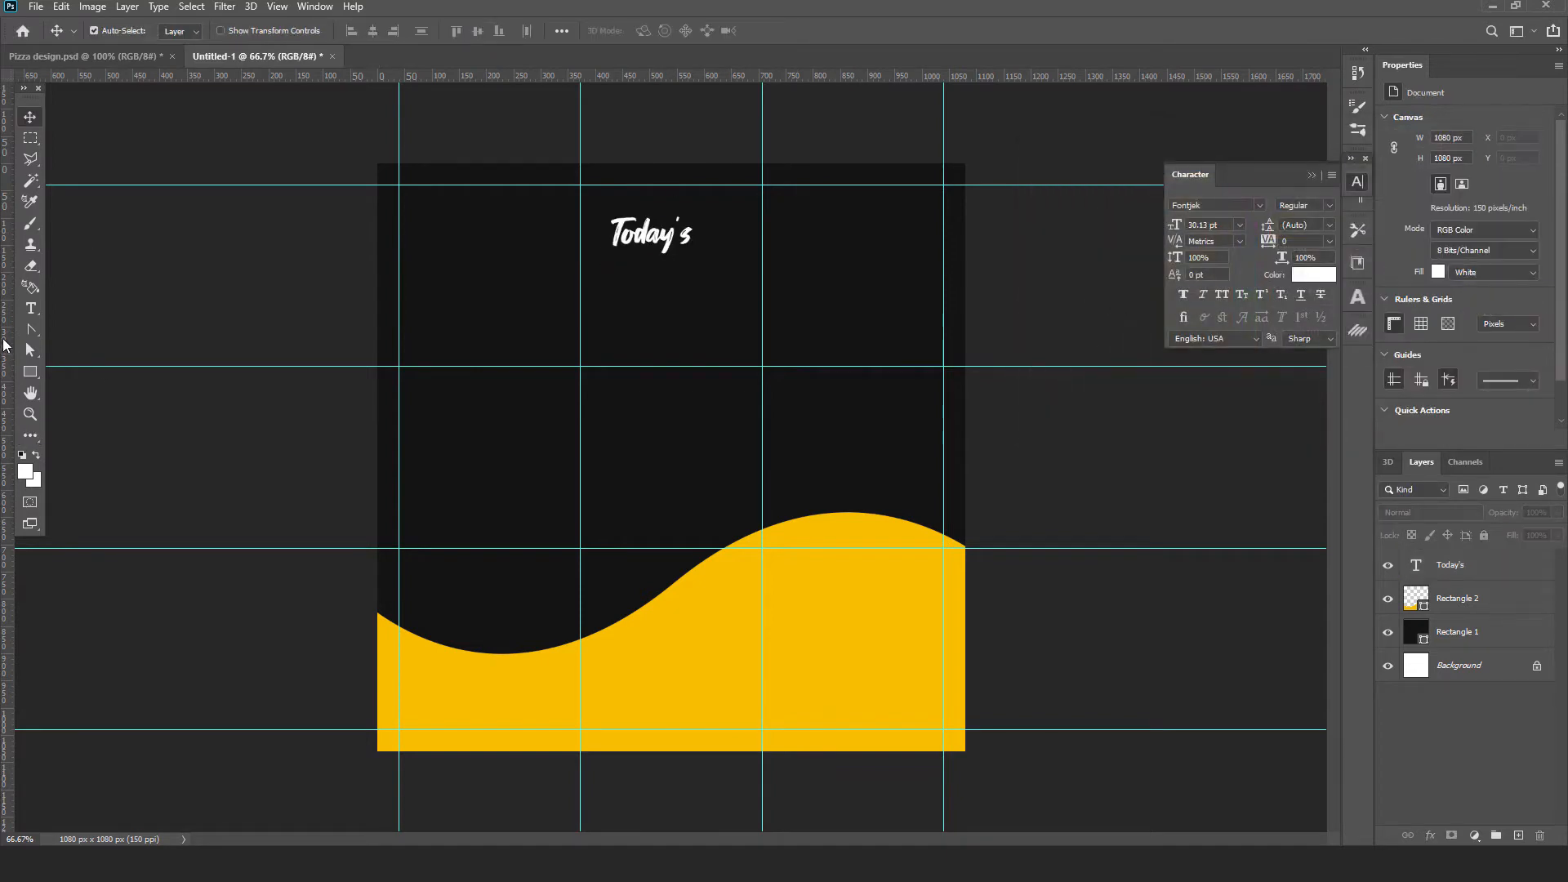
# Step: Add a separate white text layer reading "Special" below and to the left of "Today's"
pyautogui.press('t')
pyautogui.click(486, 325)
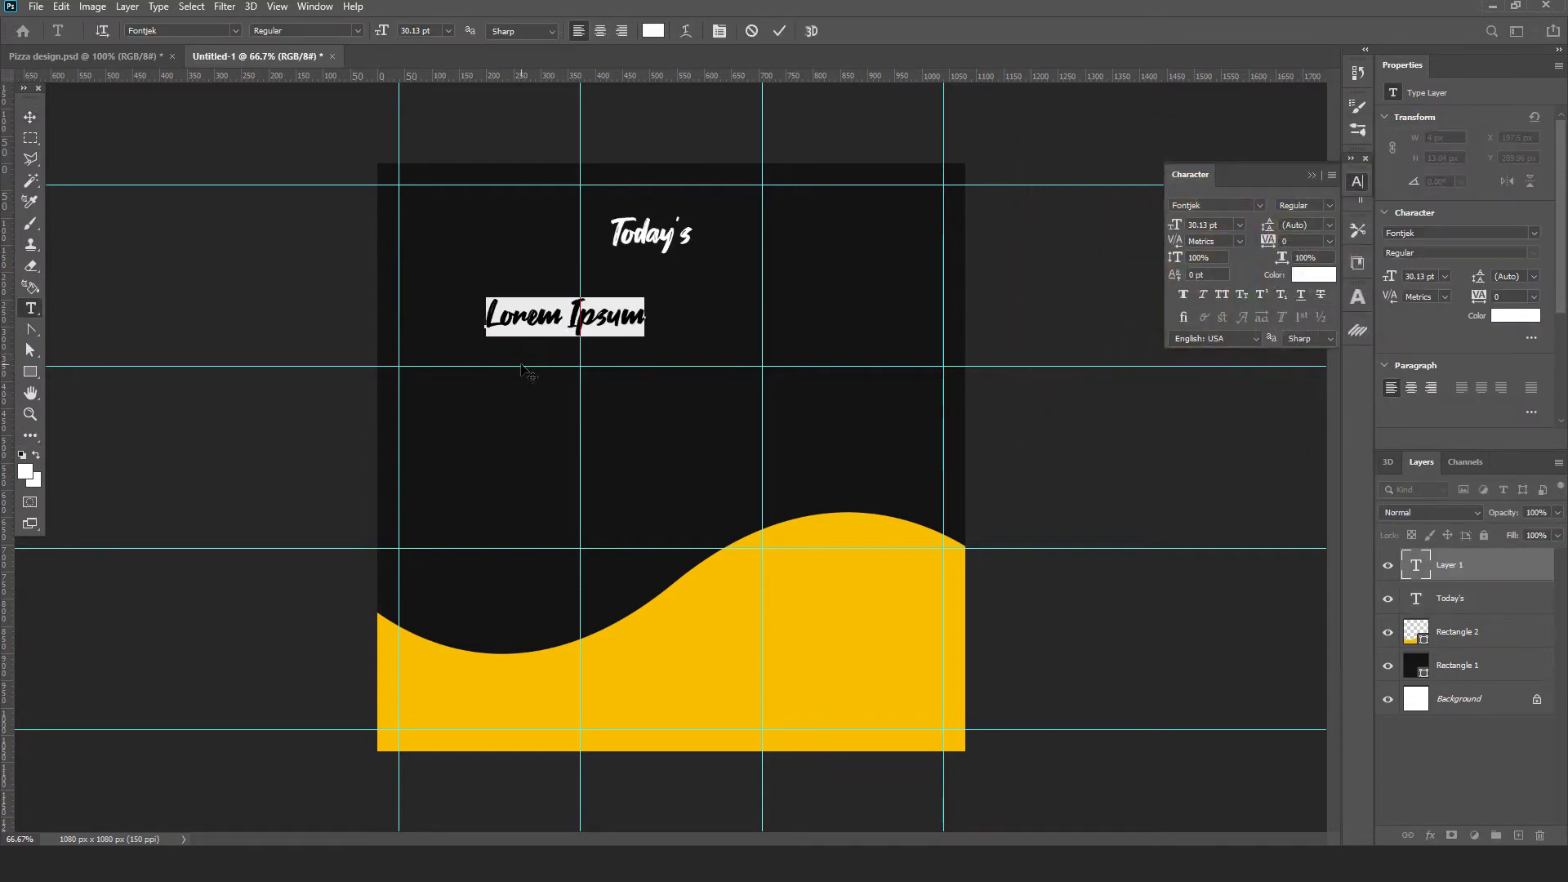
pyautogui.write('Spe')
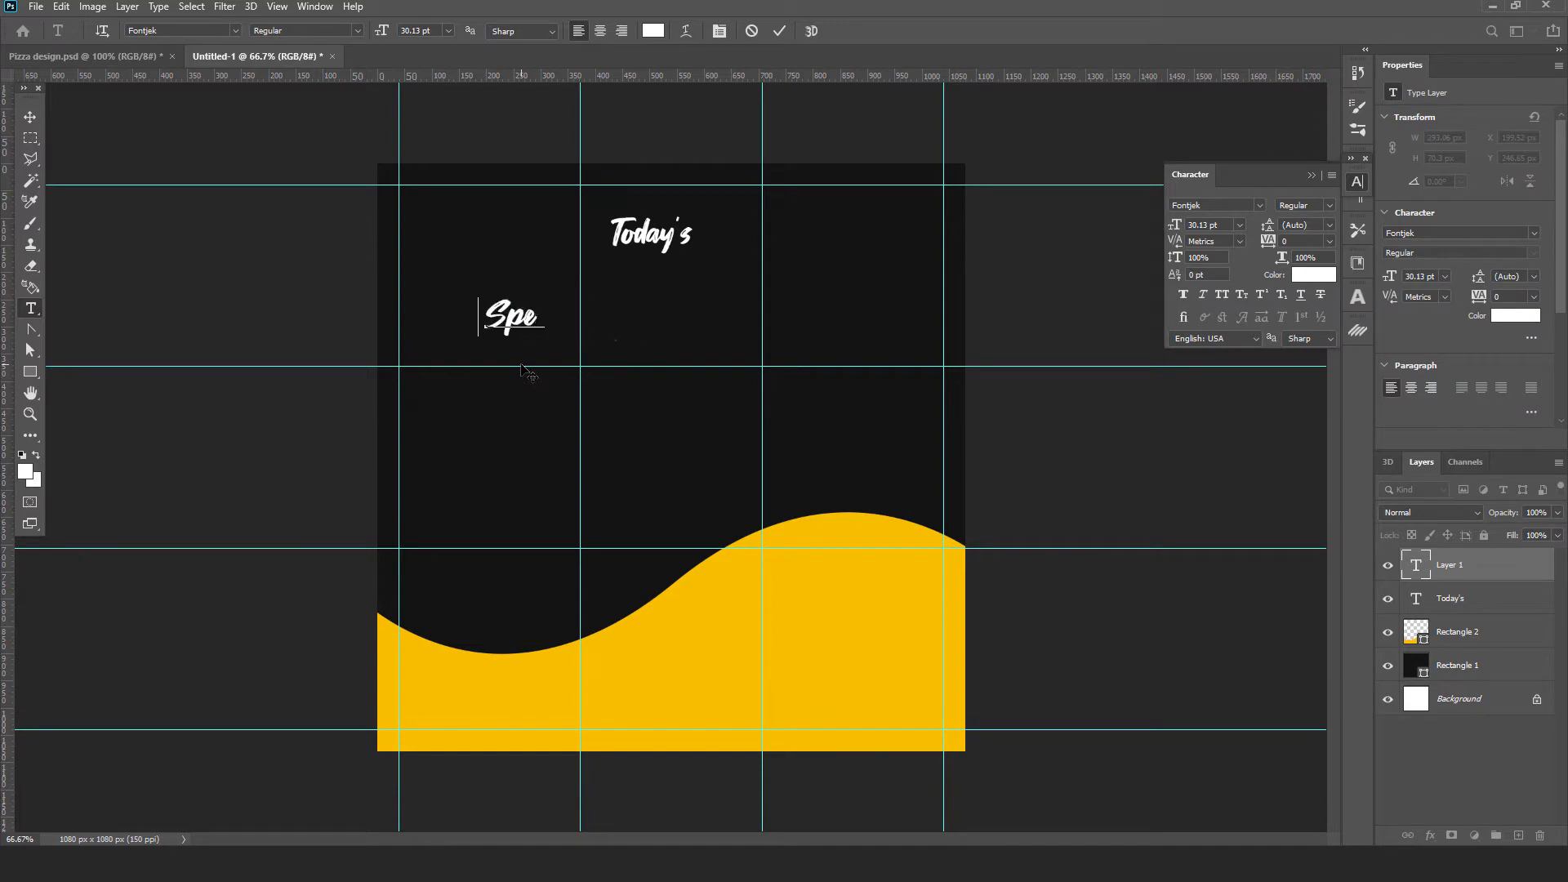
pyautogui.write('cial')
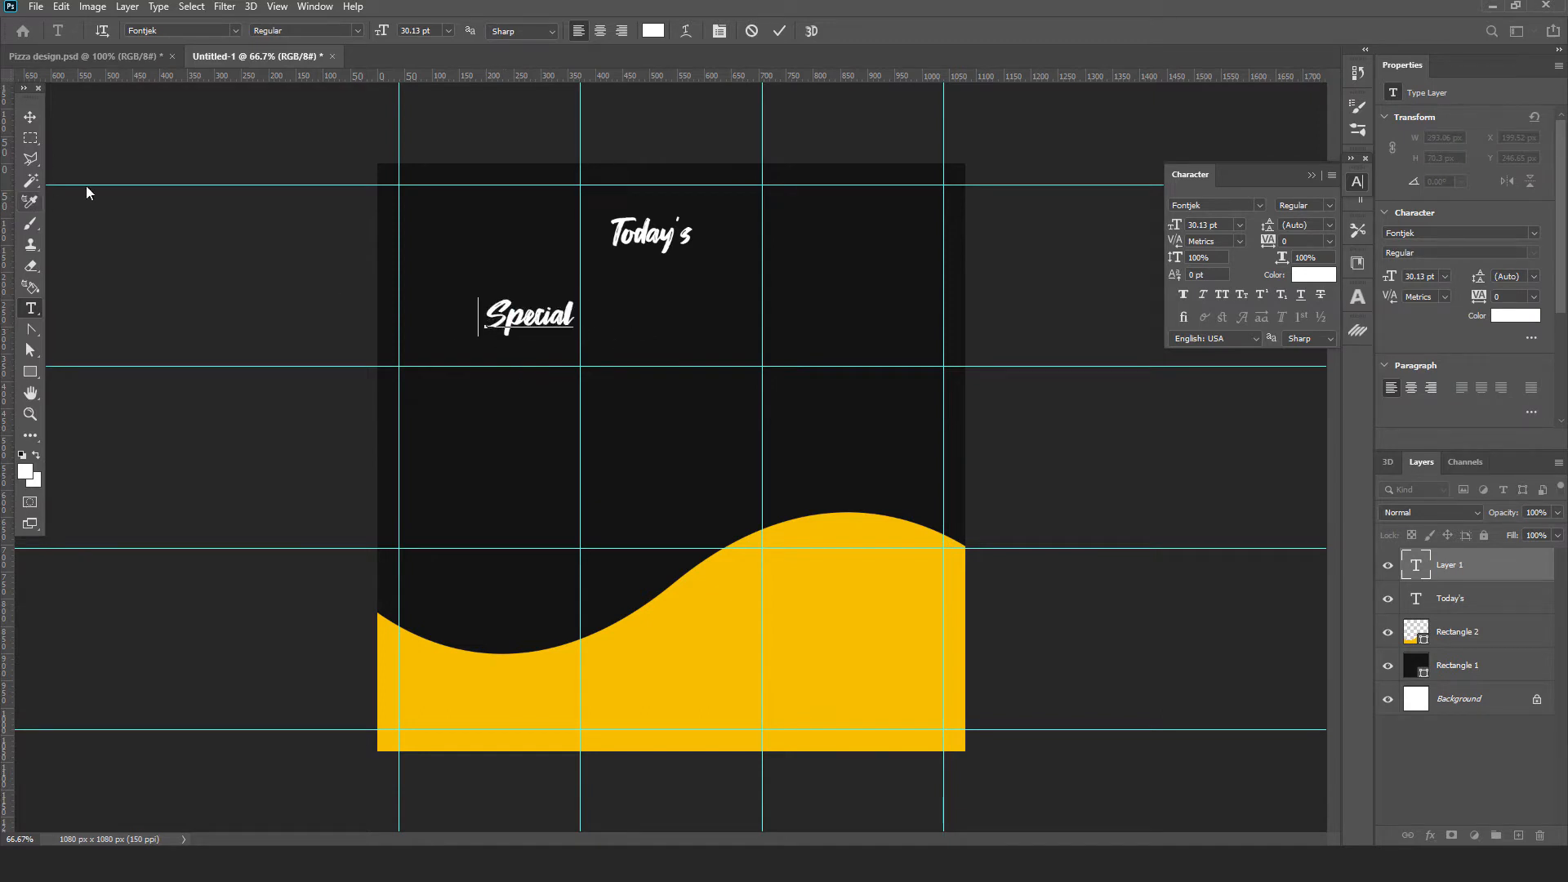
pyautogui.click(30, 121)
# Step: Add a separate text layer reading "Pizza" and place it centrally below the other two heading words
pyautogui.click(31, 317)
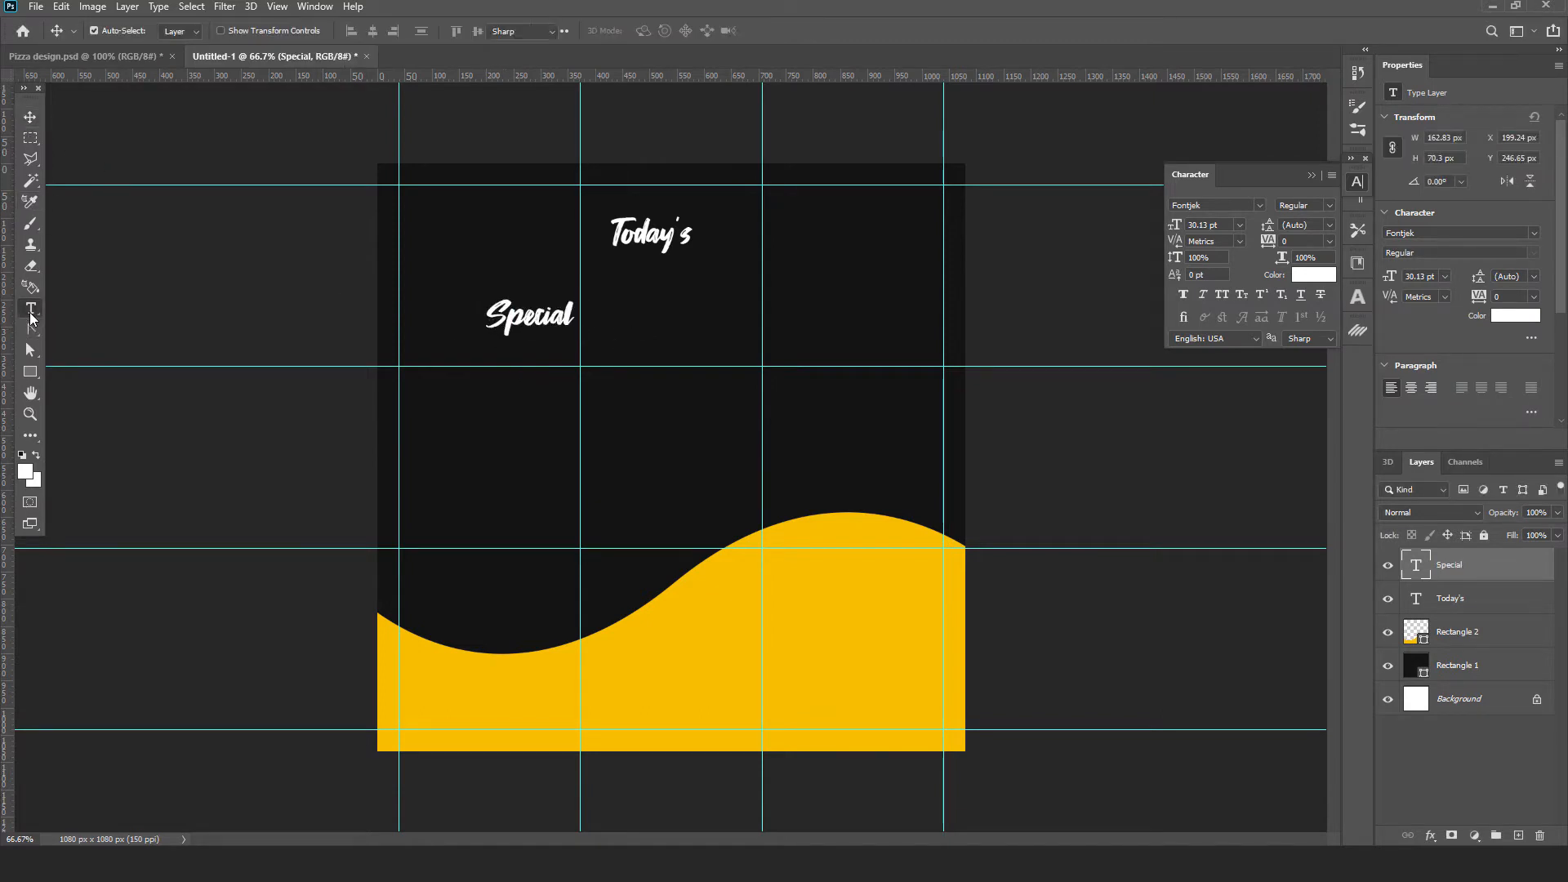
pyautogui.click(500, 426)
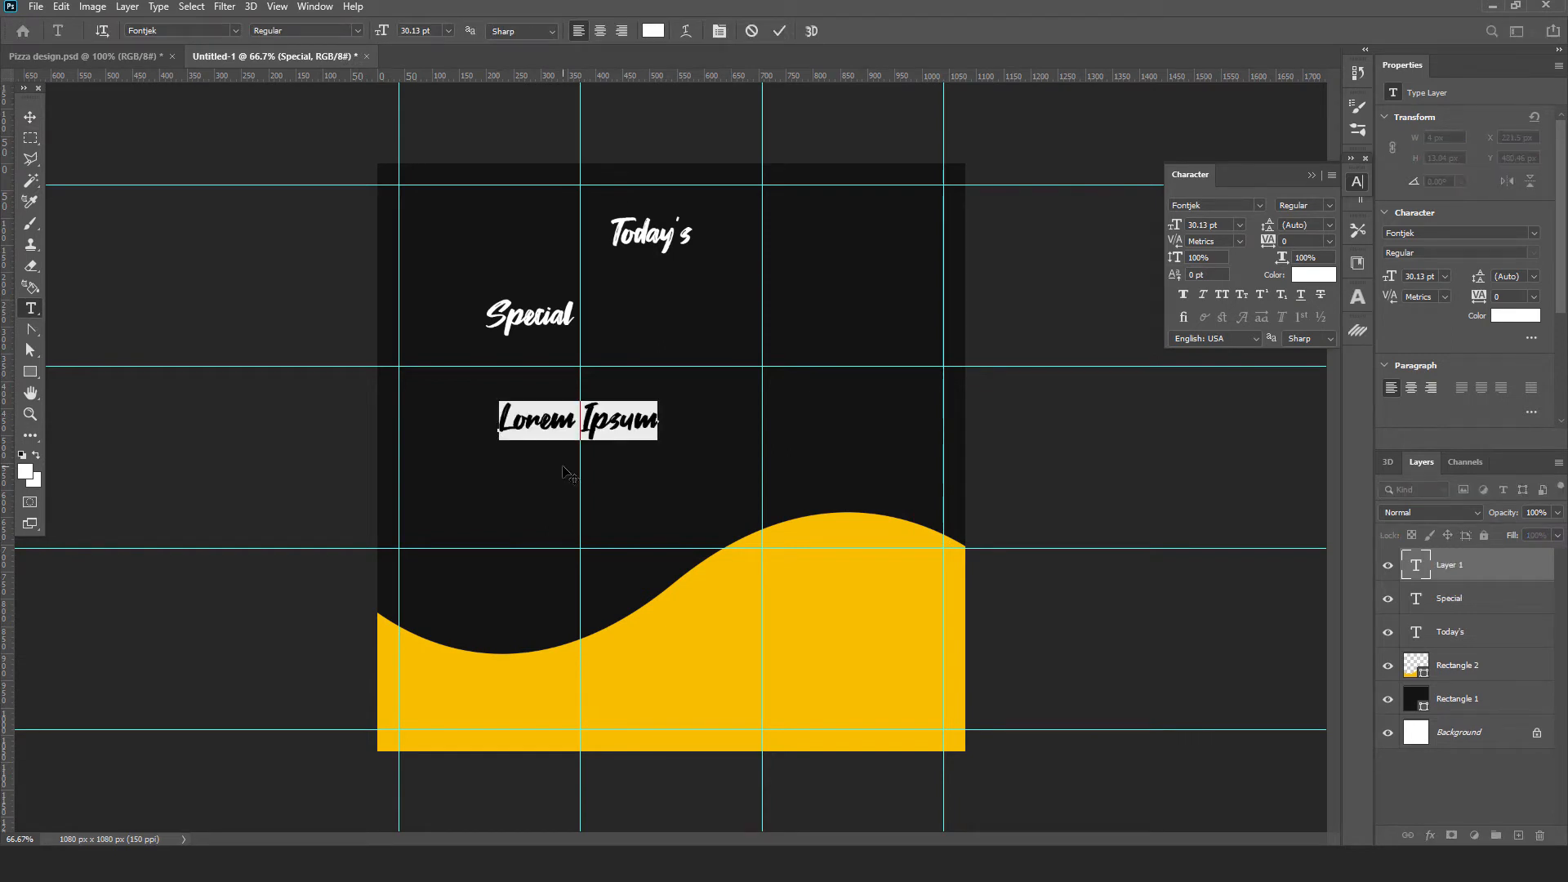
pyautogui.write('Pizza')
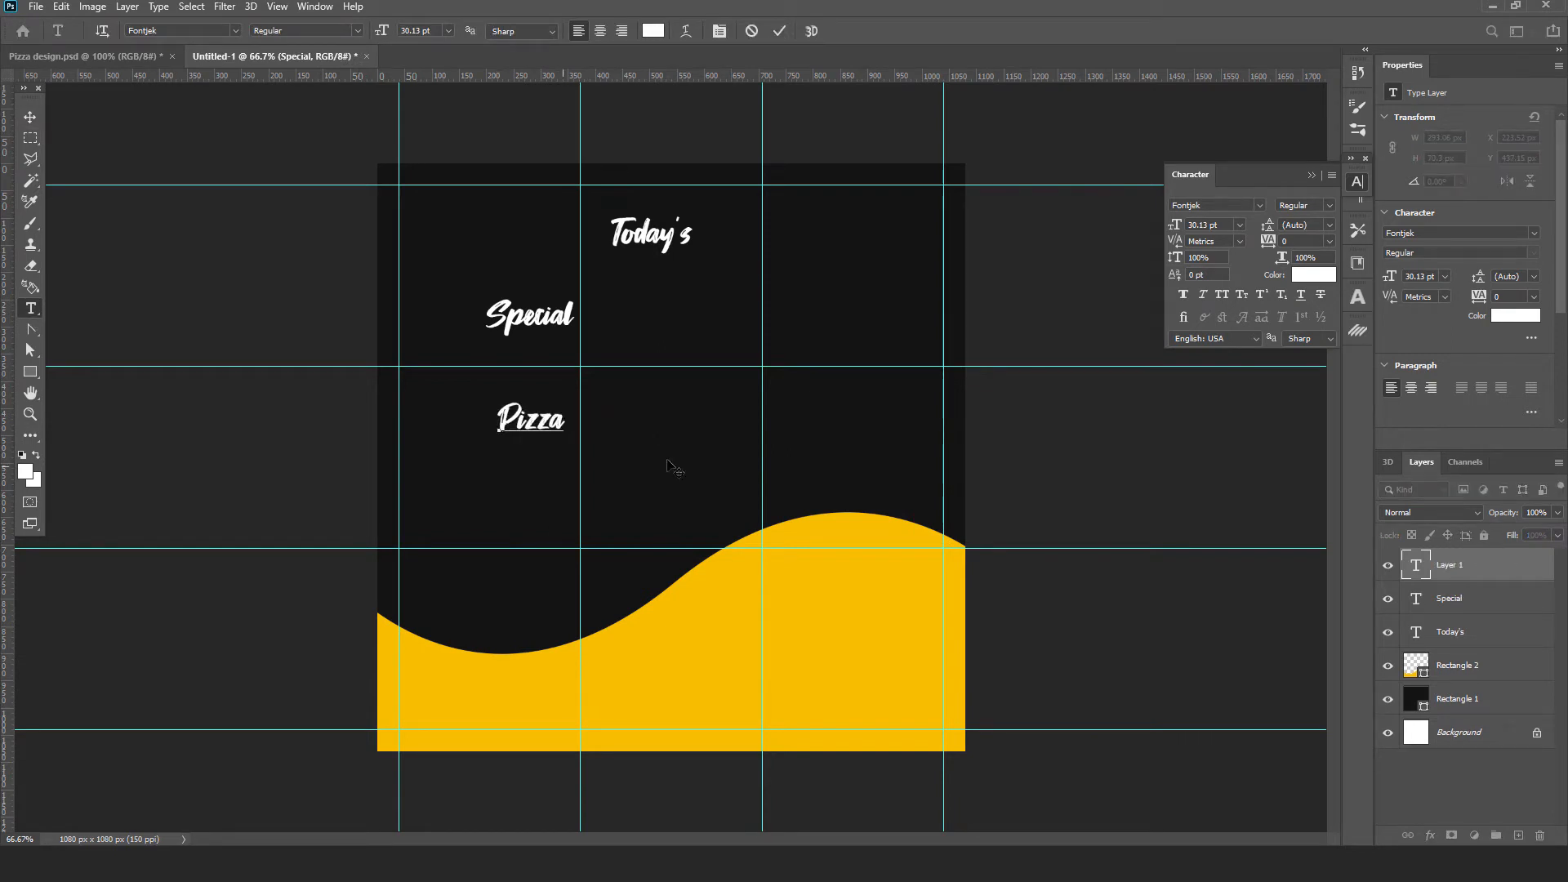
pyautogui.click(31, 118)
pyautogui.moveTo(555, 429); pyautogui.dragTo(693, 401)
# Step: Set the "Special" text size to 100 pt and position it between "Today's" and "Pizza"
pyautogui.click(564, 323)
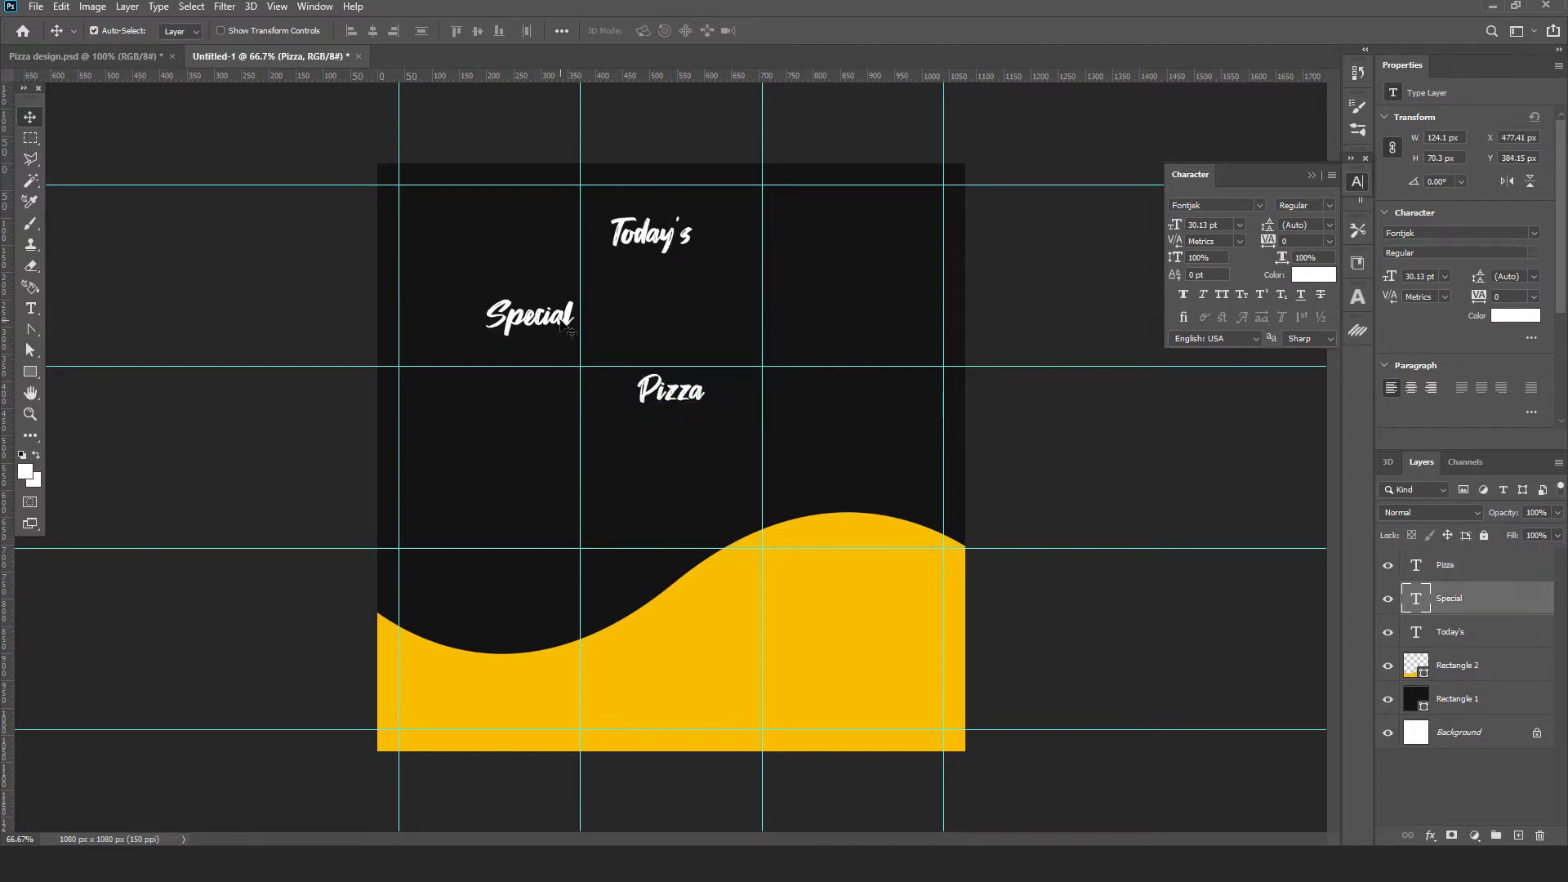
pyautogui.click(1227, 226)
pyautogui.write('100')
pyautogui.press('Return')
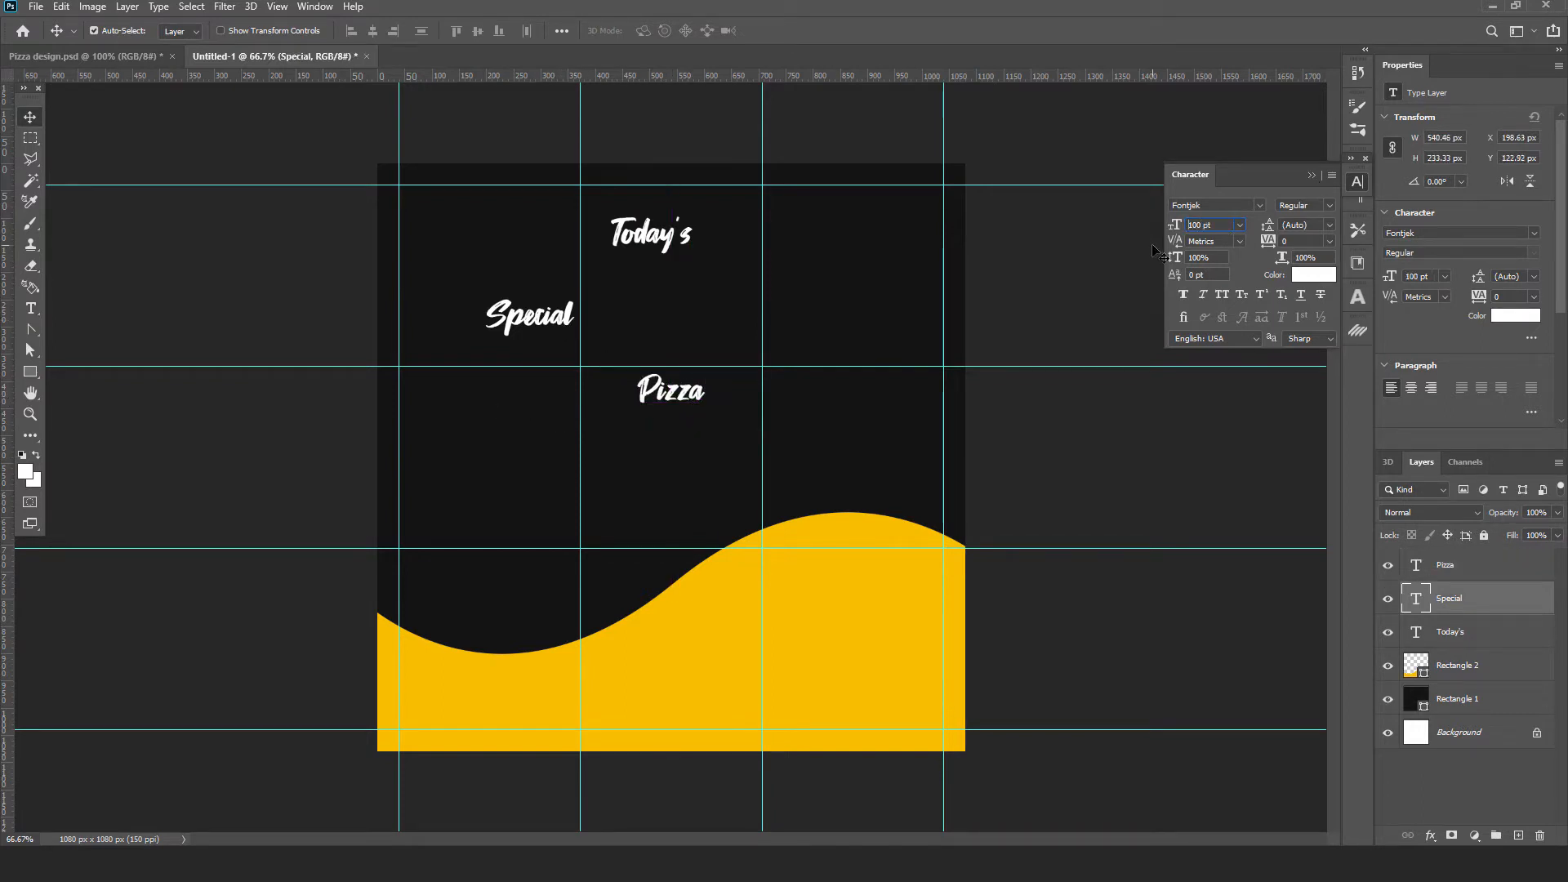
pyautogui.moveTo(742, 322); pyautogui.dragTo(777, 294)
# Step: Scale the "Pizza" text up proportionally to about 83.2 pt and place it directly beneath "Special"
pyautogui.click(688, 399)
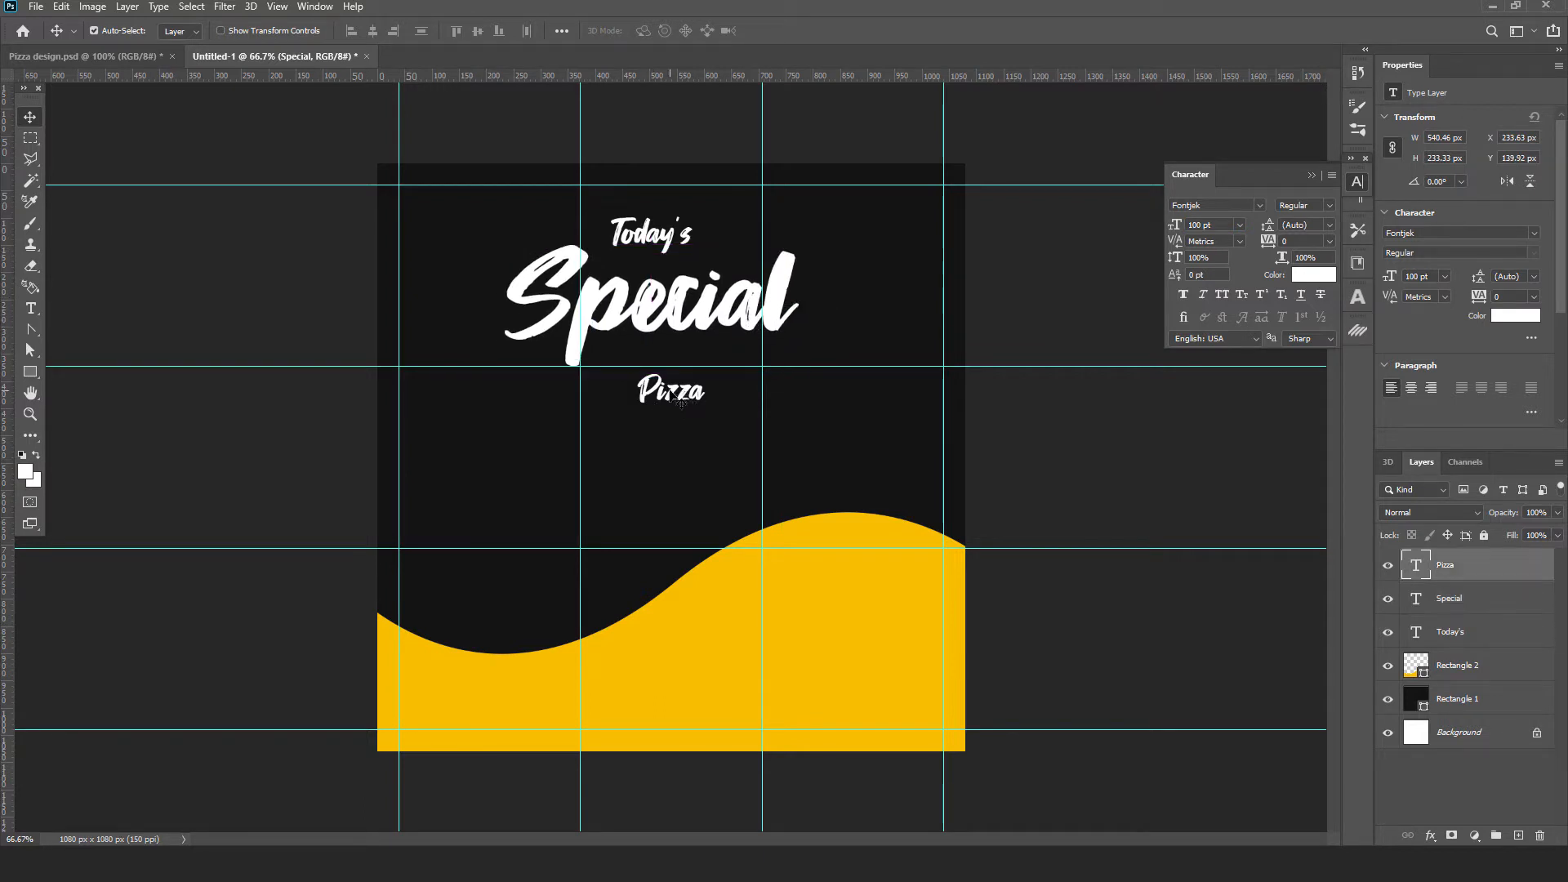
pyautogui.hotkey('ctrl', 't')
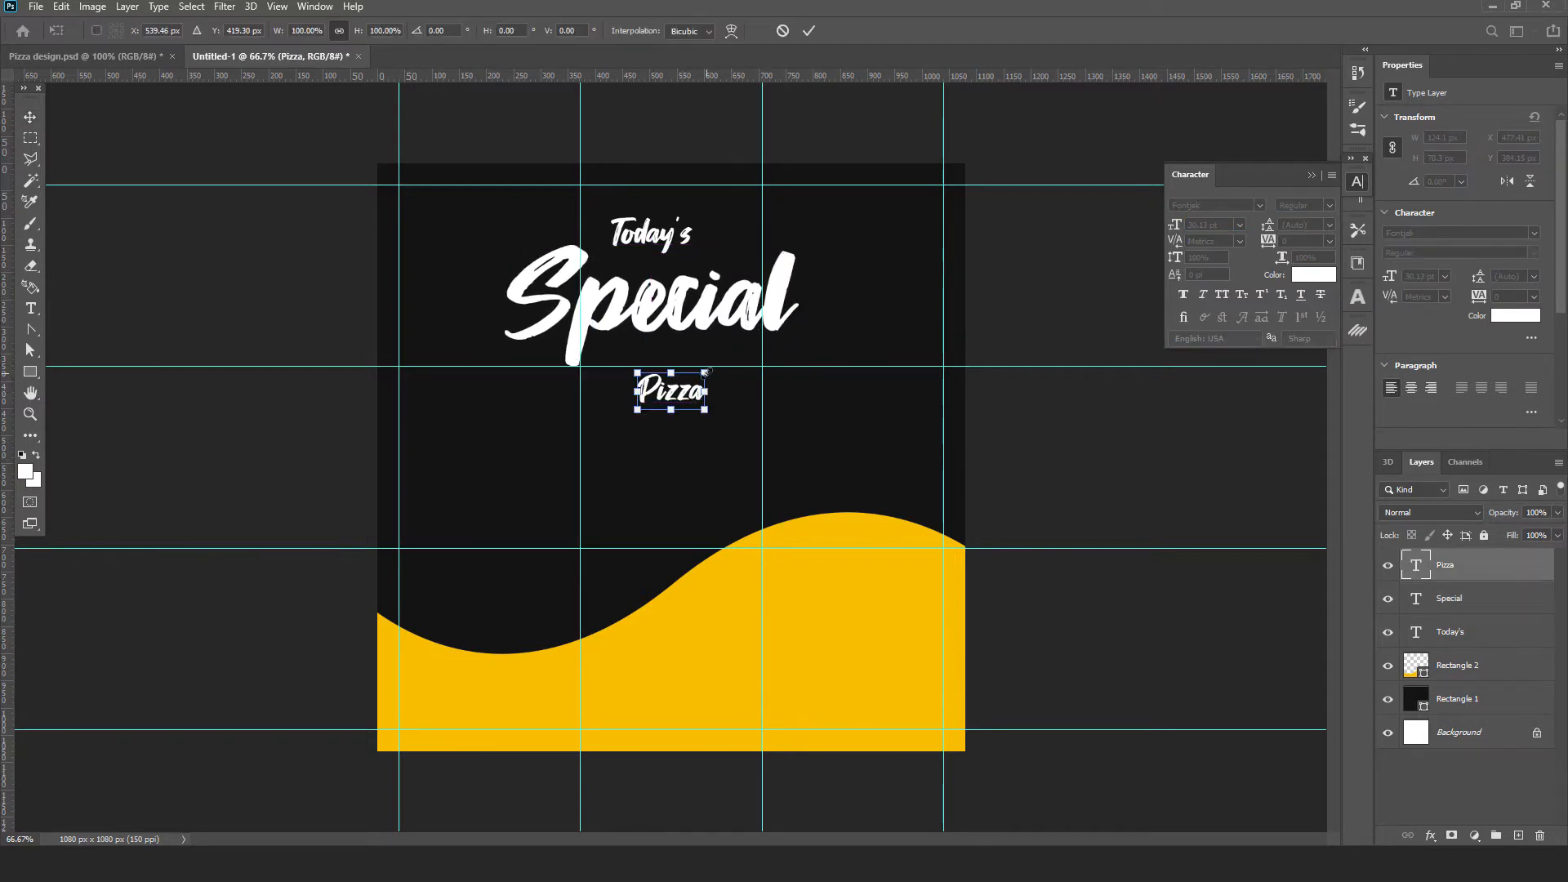
pyautogui.moveTo(704, 372); pyautogui.dragTo(750, 376)
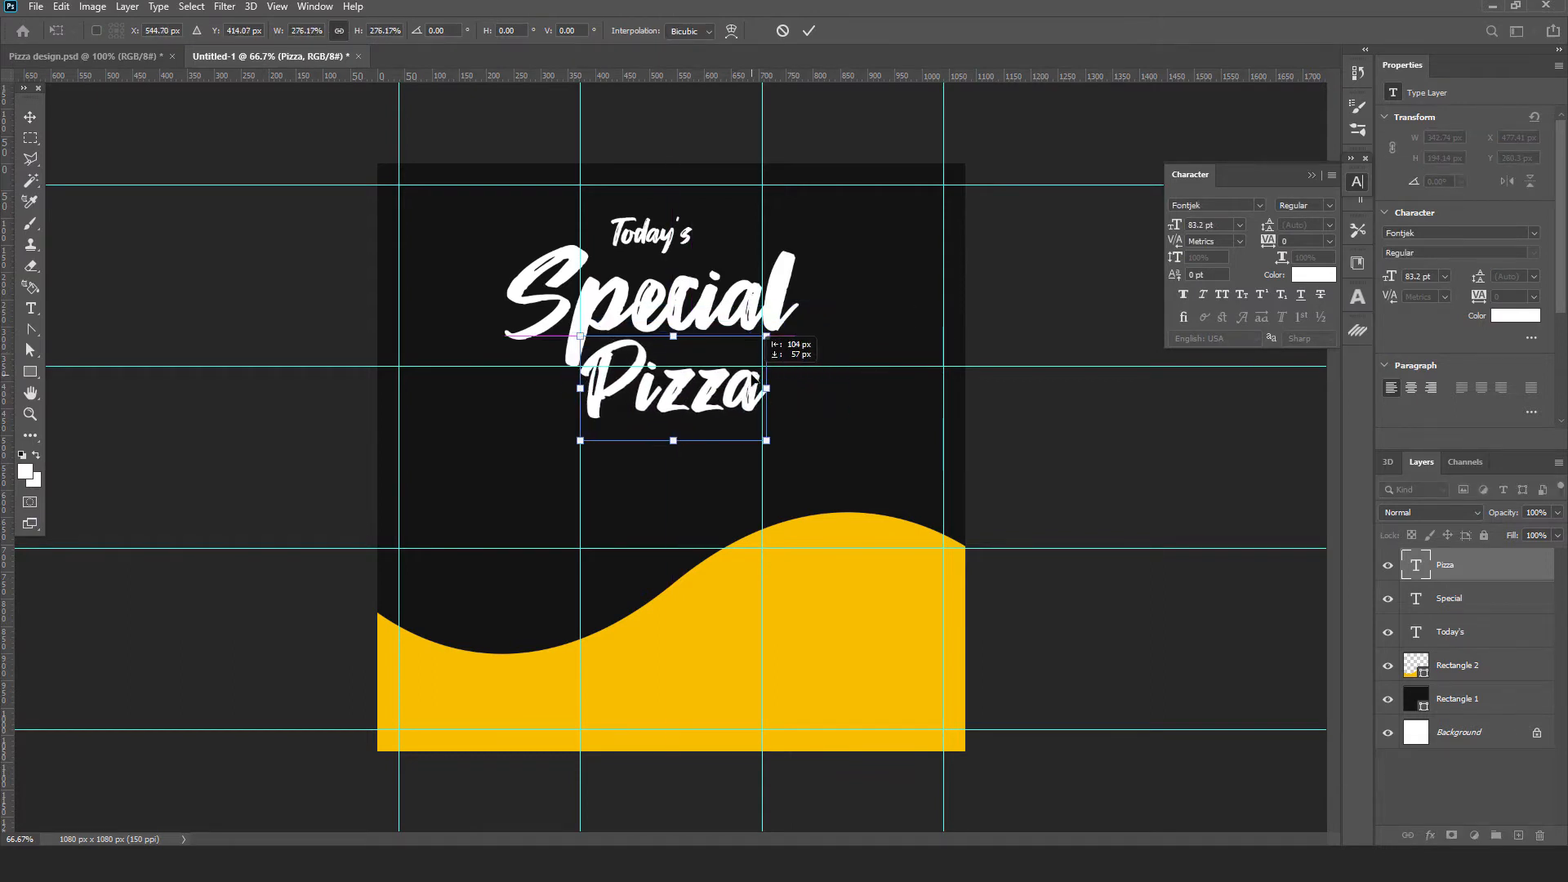
pyautogui.click(809, 30)
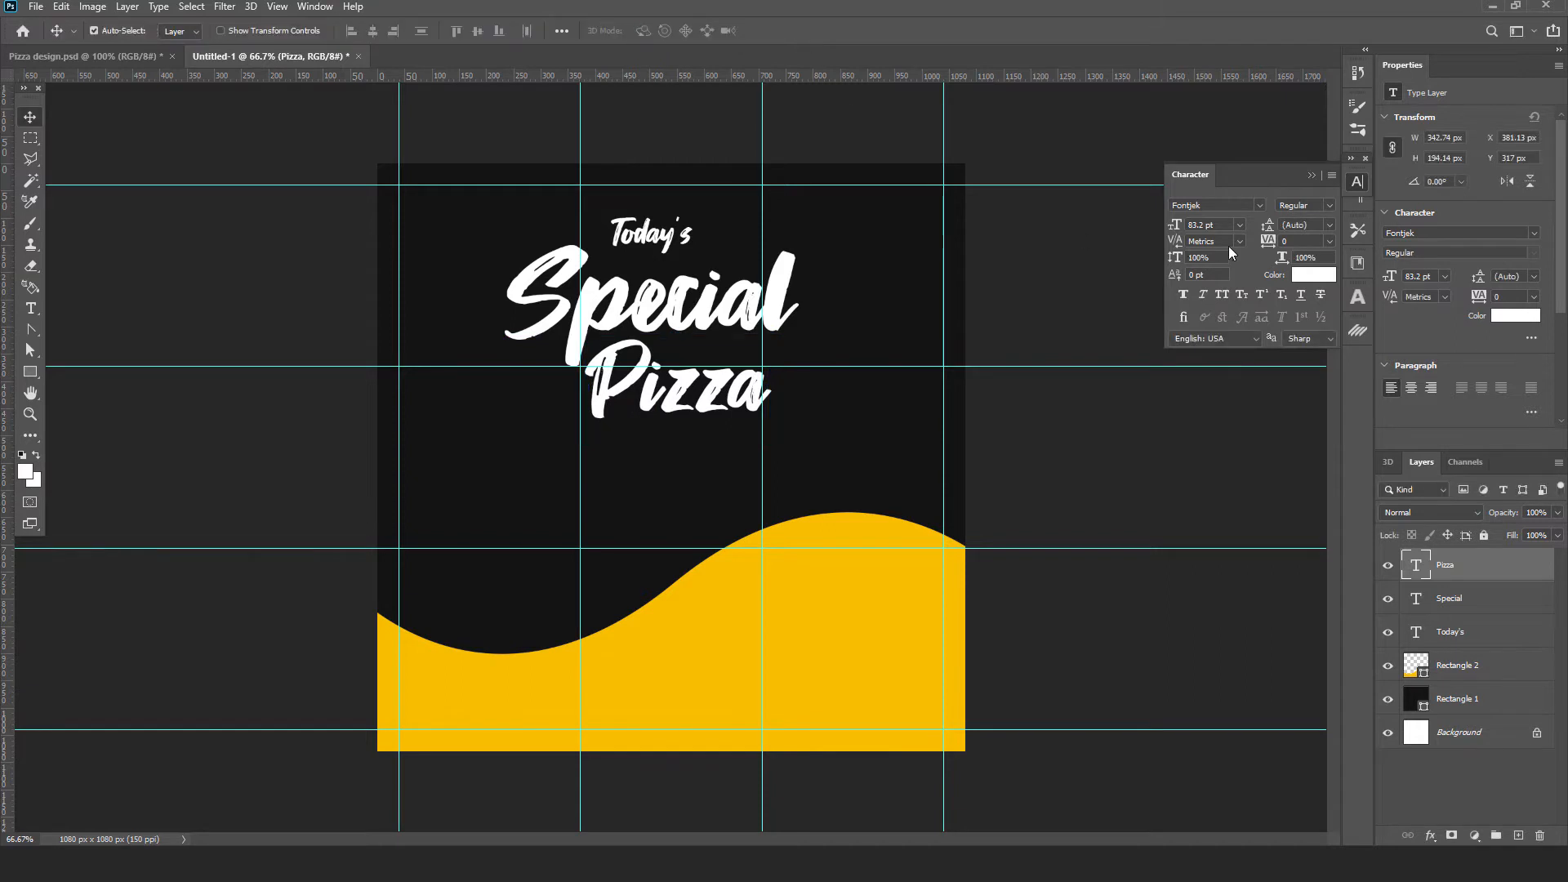
# Step: Change the font of the "Pizza" and "Special" text layers to James Stroker
pyautogui.click(1237, 209)
pyautogui.write('jame')
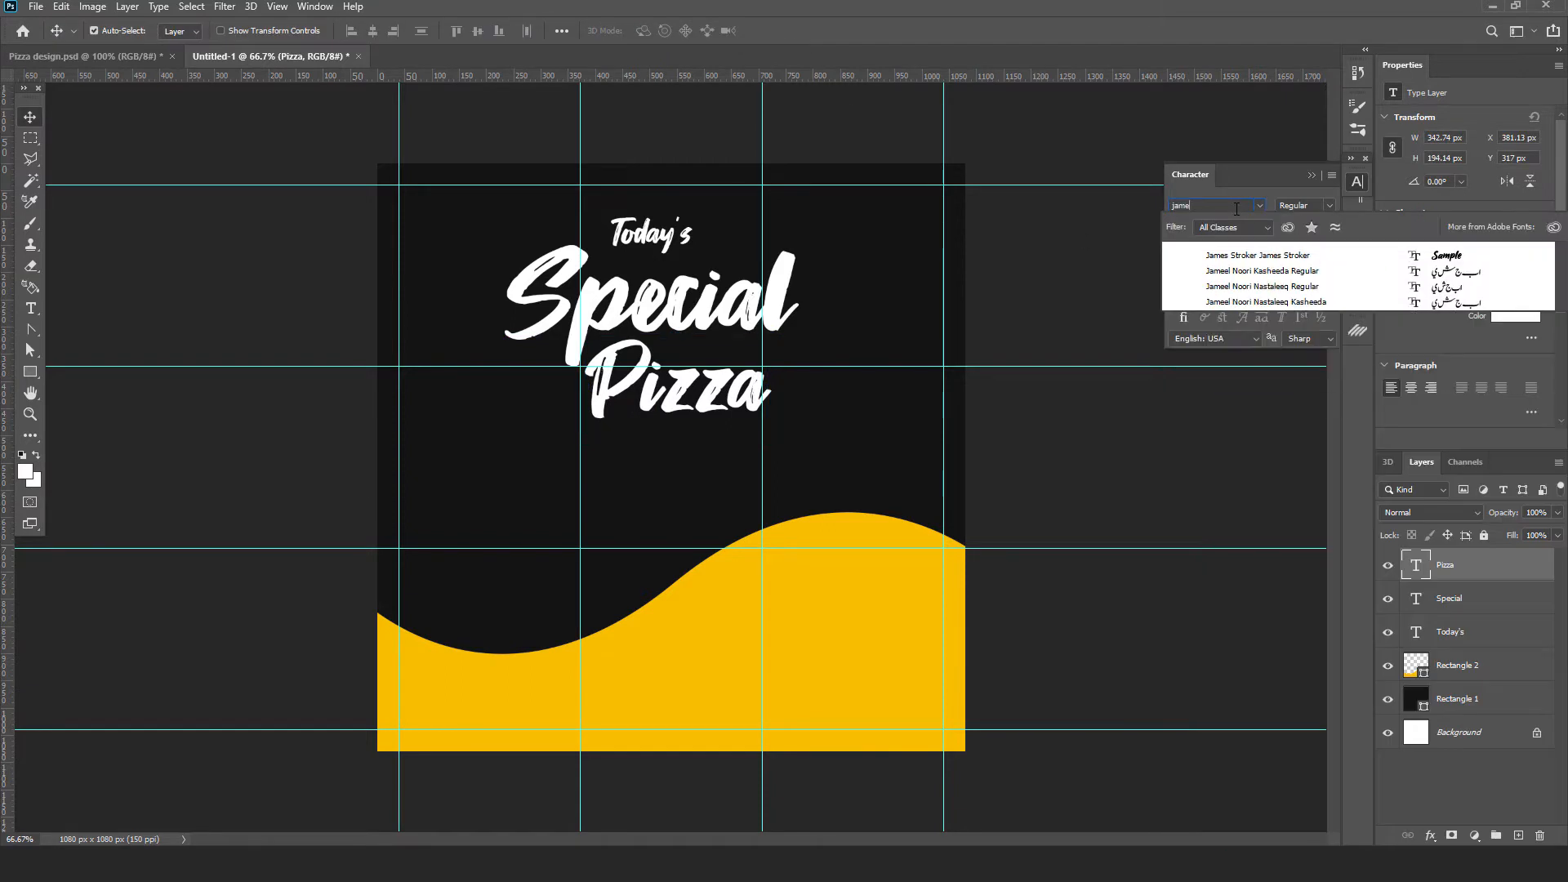
pyautogui.click(1237, 255)
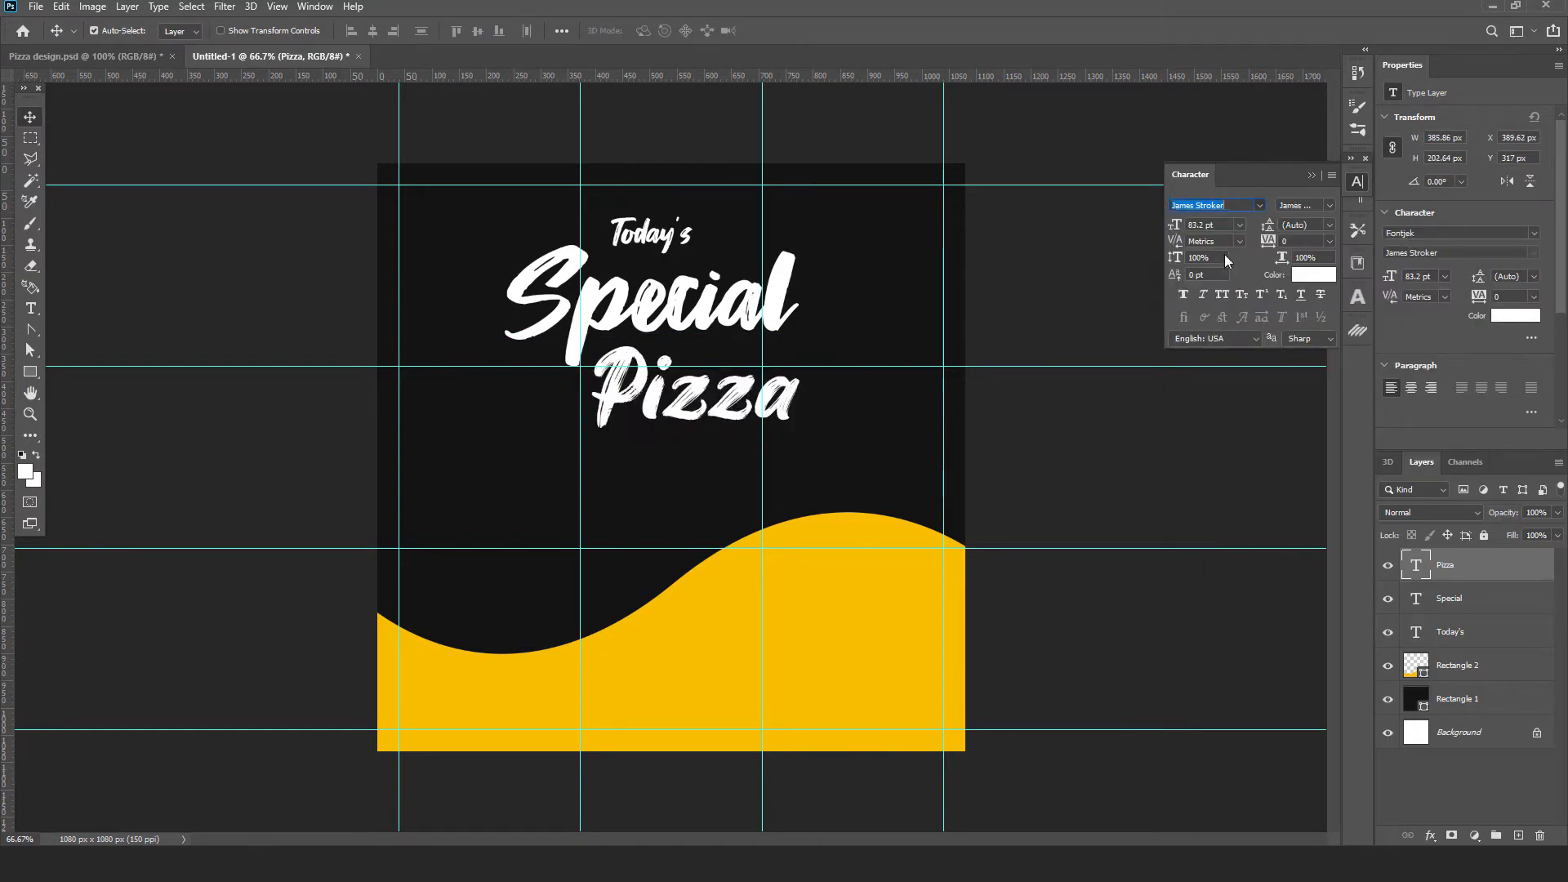
pyautogui.click(784, 303)
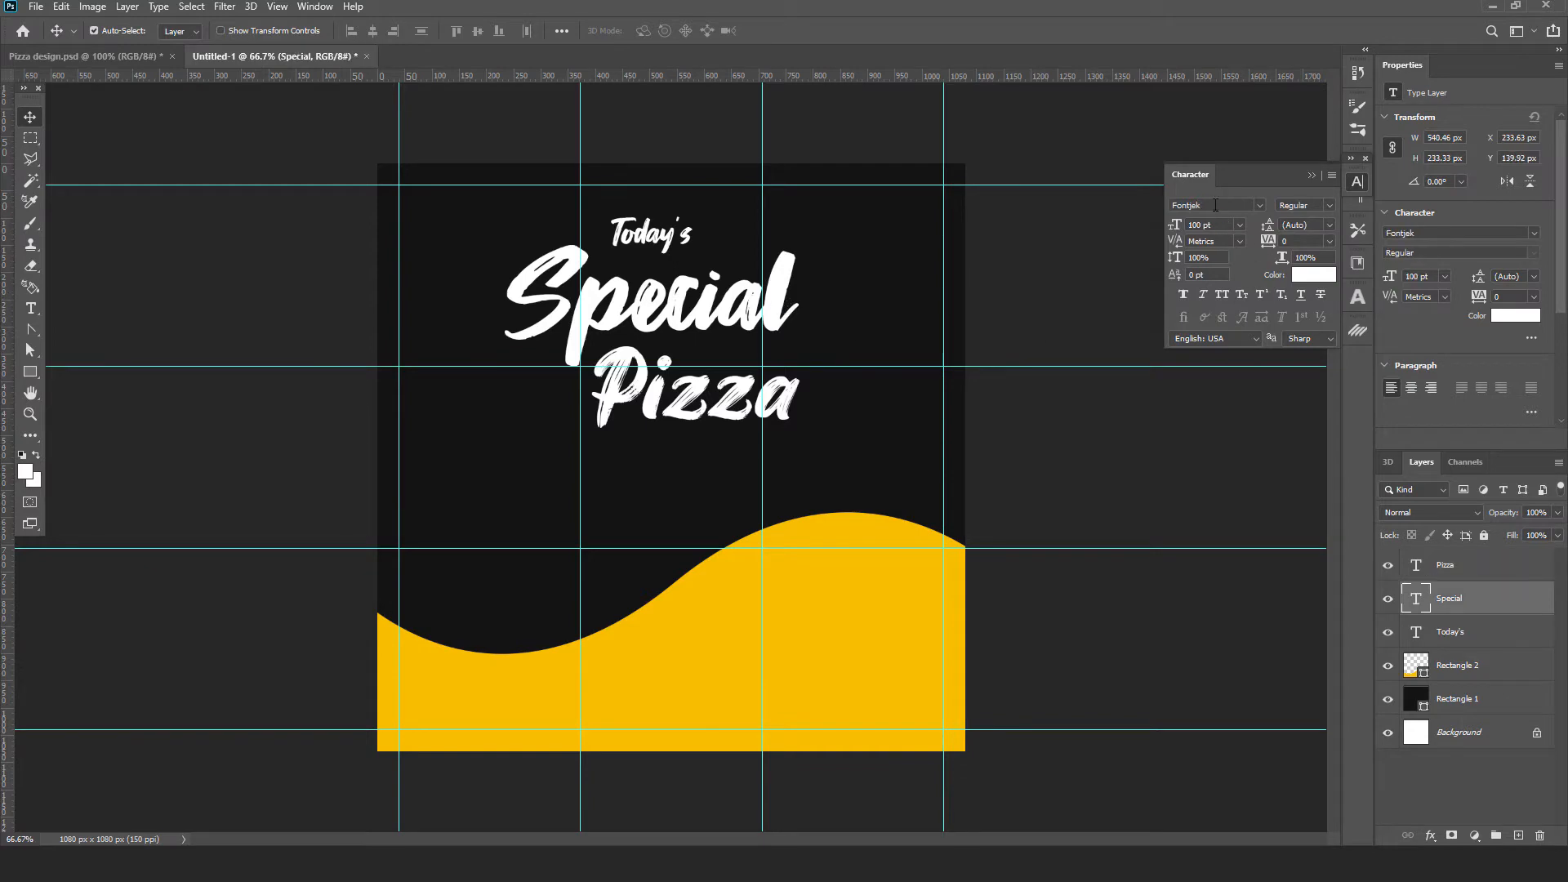
pyautogui.write('am')
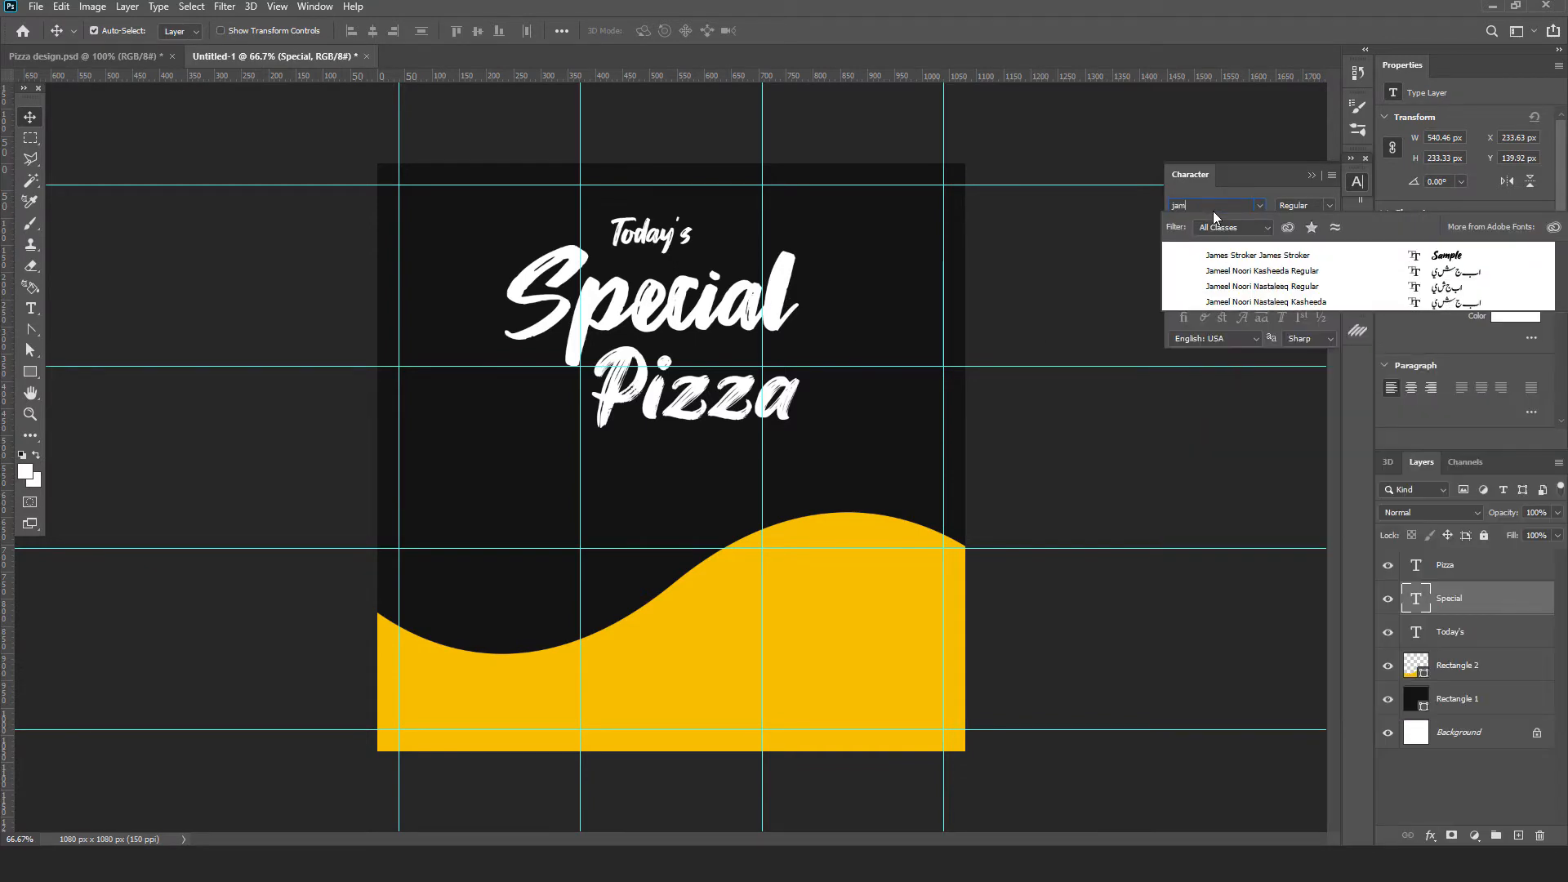
pyautogui.click(1228, 255)
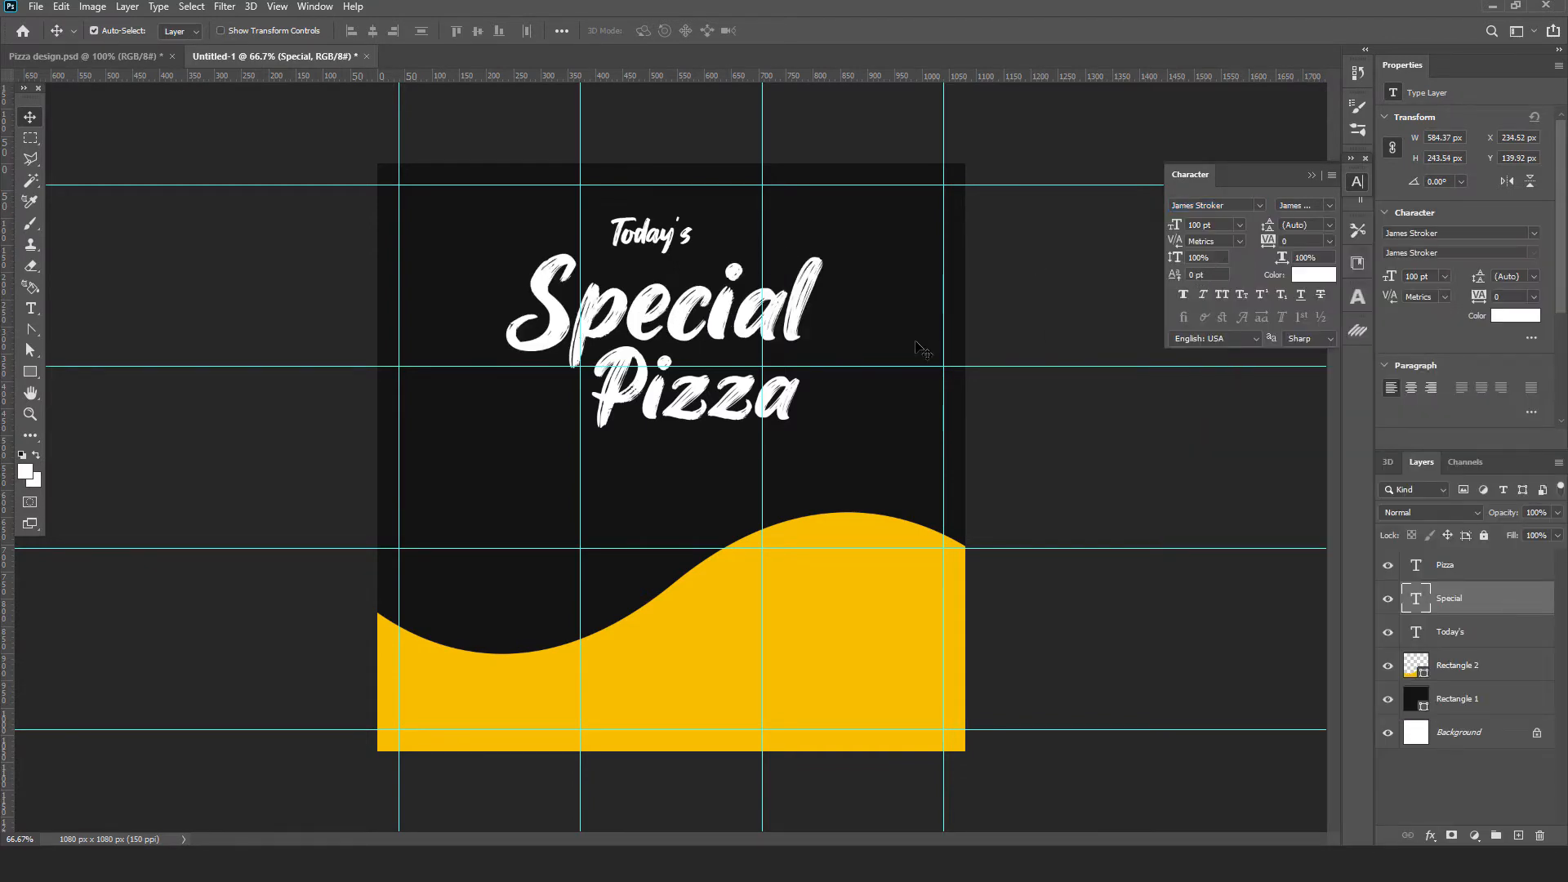
pyautogui.click(1063, 306)
# Step: Shift "Pizza" slightly to the left beneath "Special"
pyautogui.click(794, 331)
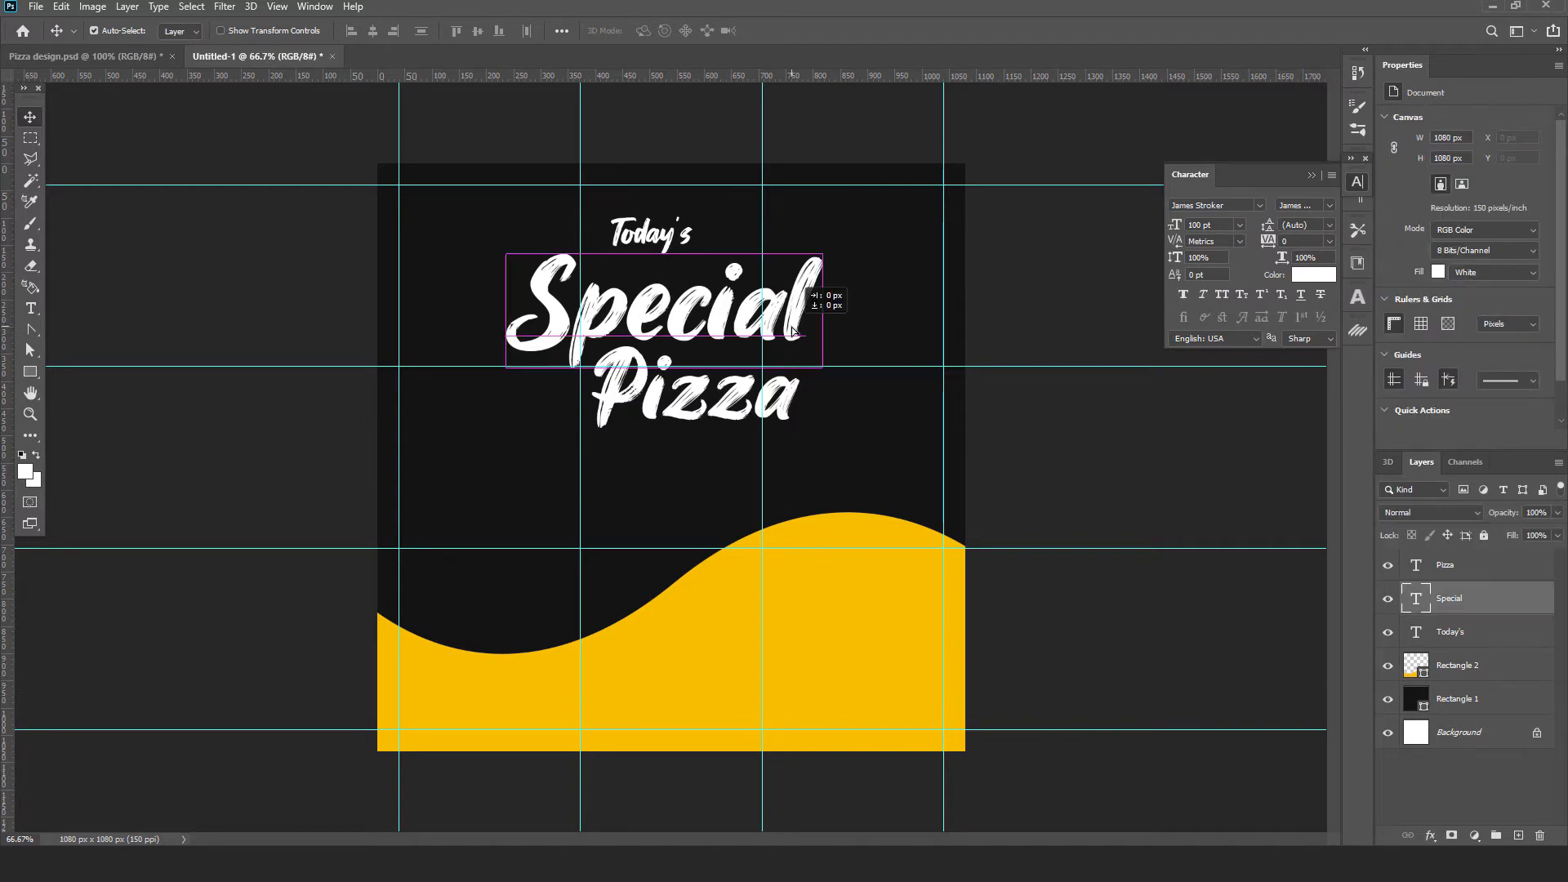
pyautogui.moveTo(785, 415); pyautogui.dragTo(774, 414)
pyautogui.click(1039, 300)
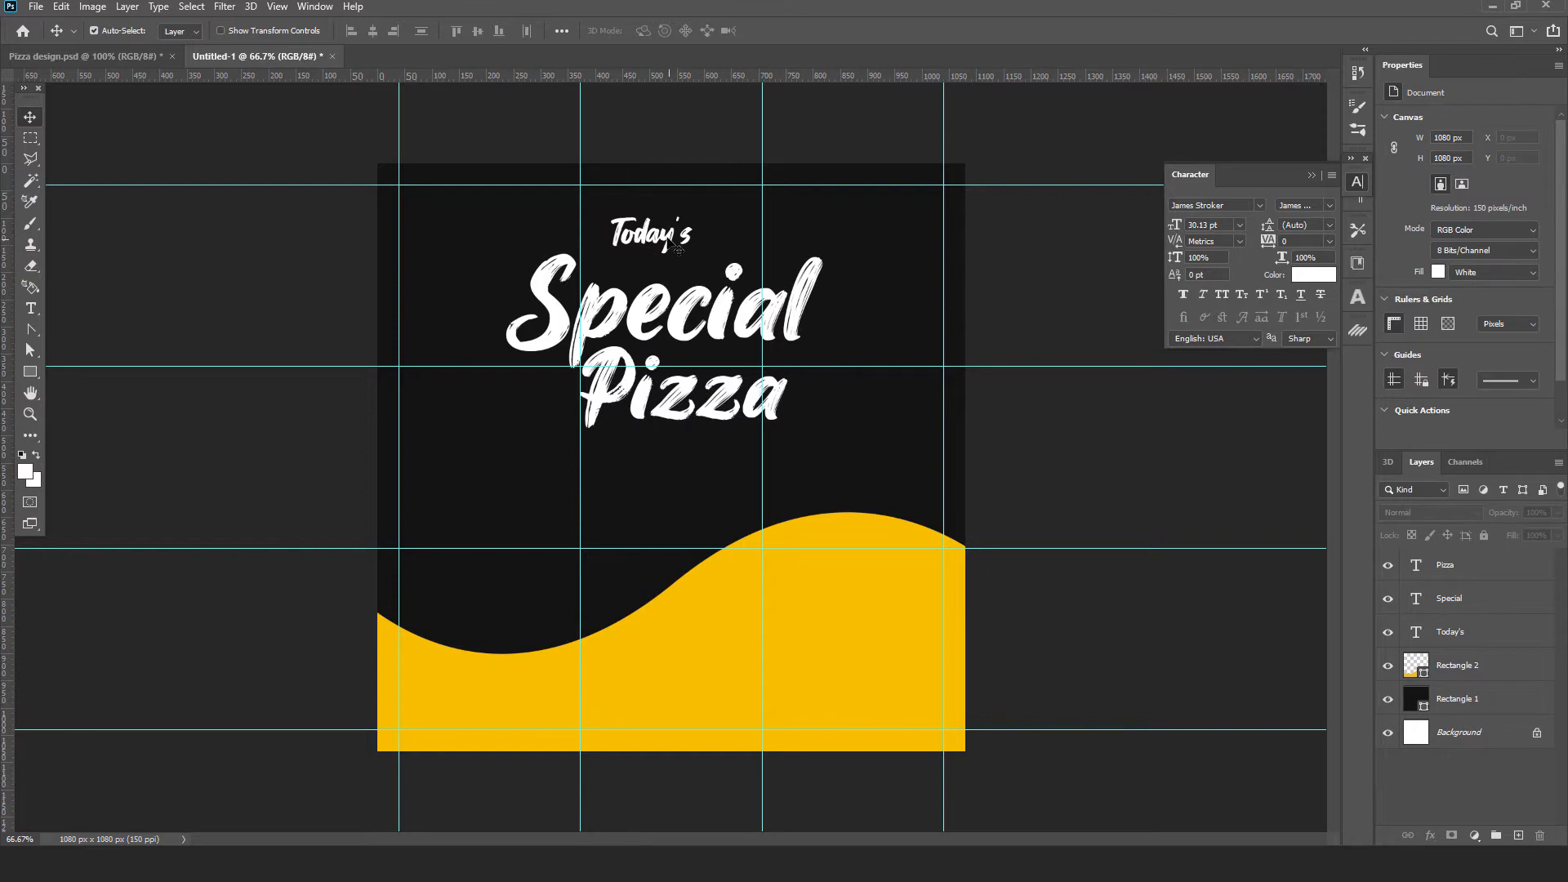
# Step: Scale "Today's" up to about 41 pt and place it close above "Special"
pyautogui.moveTo(678, 248)
pyautogui.mouseDown()
pyautogui.moveTo(663, 260)
pyautogui.moveTo(700, 212)
pyautogui.moveTo(678, 261)
pyautogui.mouseUp()
pyautogui.press('ctrl')
pyautogui.hotkey('ctrl', 't')
pyautogui.click(809, 31)
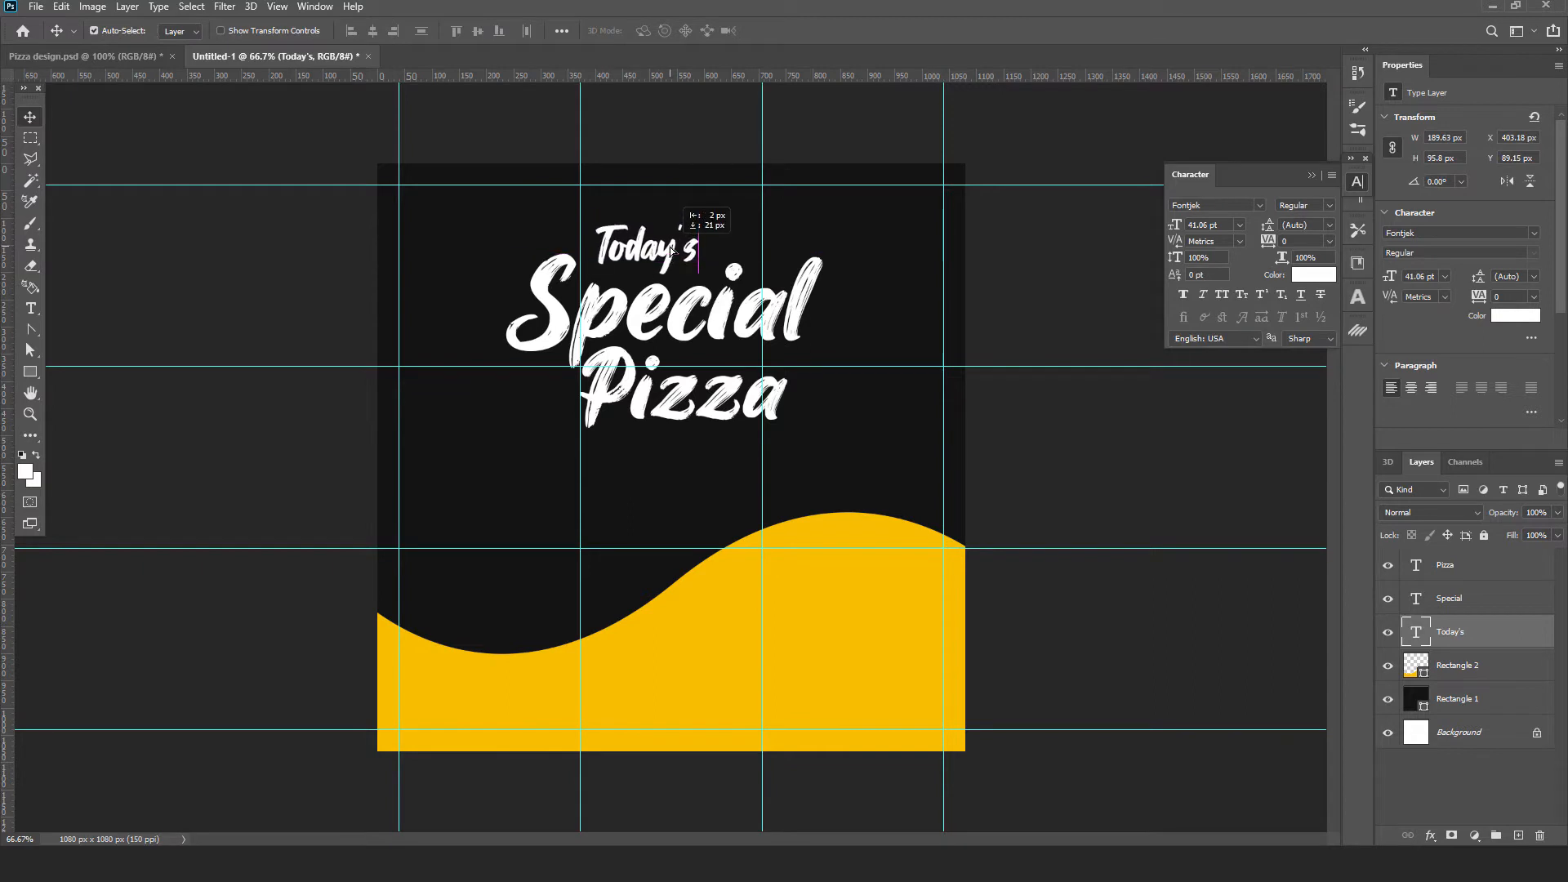
pyautogui.click(1358, 183)
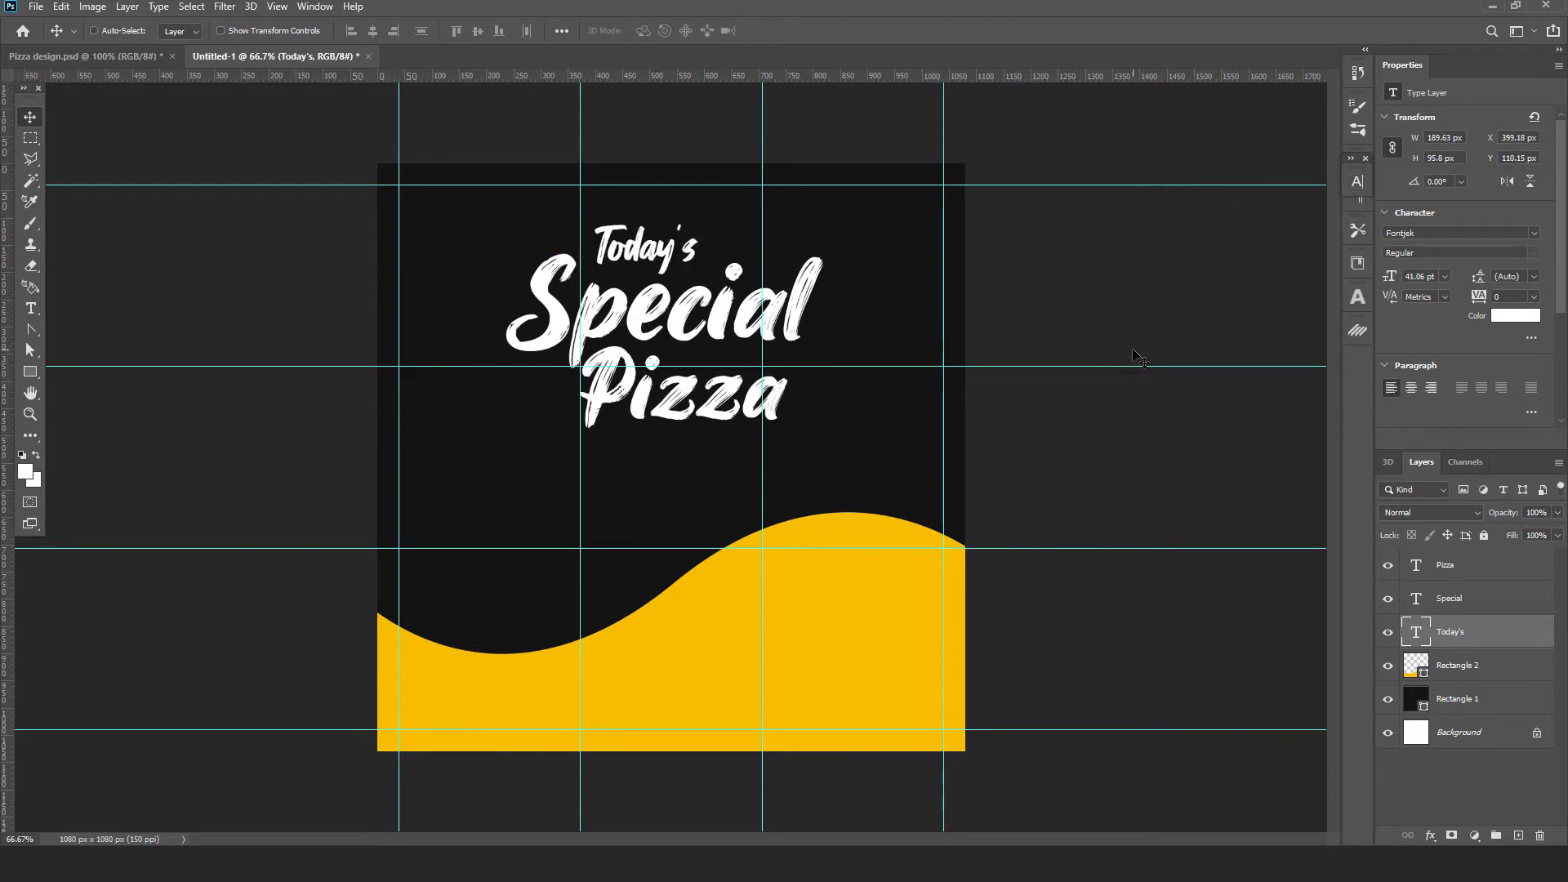
# Step: Recolor the "Special" text to the yellow of the wave shape, #f9bf01
pyautogui.keyDown('ctrl'); pyautogui.click(796, 315); pyautogui.keyUp('ctrl')
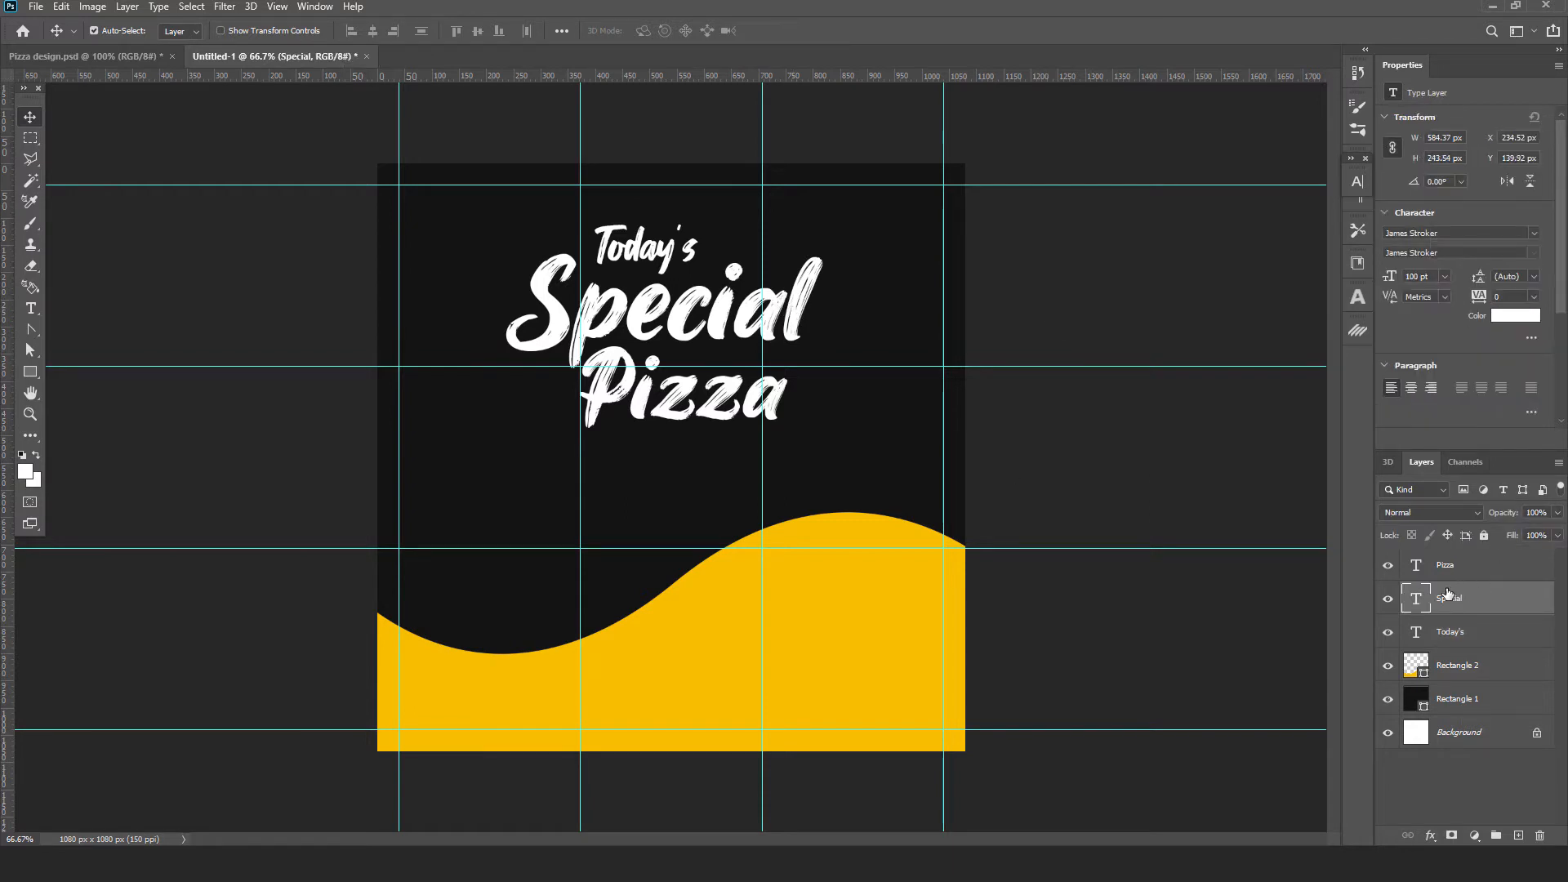
pyautogui.click(1518, 317)
pyautogui.click(847, 602)
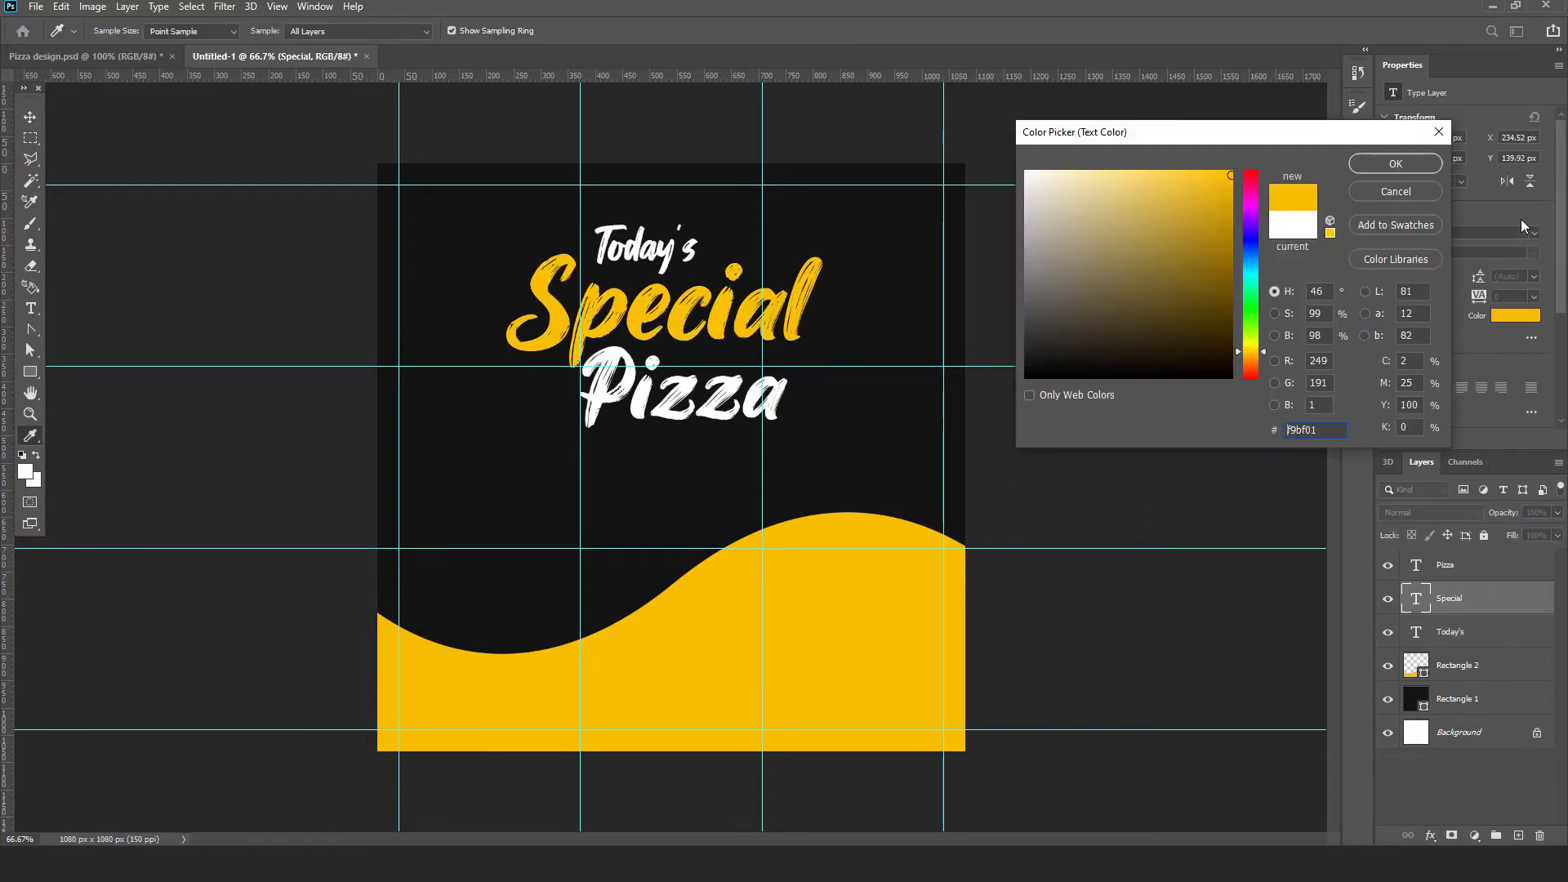
pyautogui.click(1400, 170)
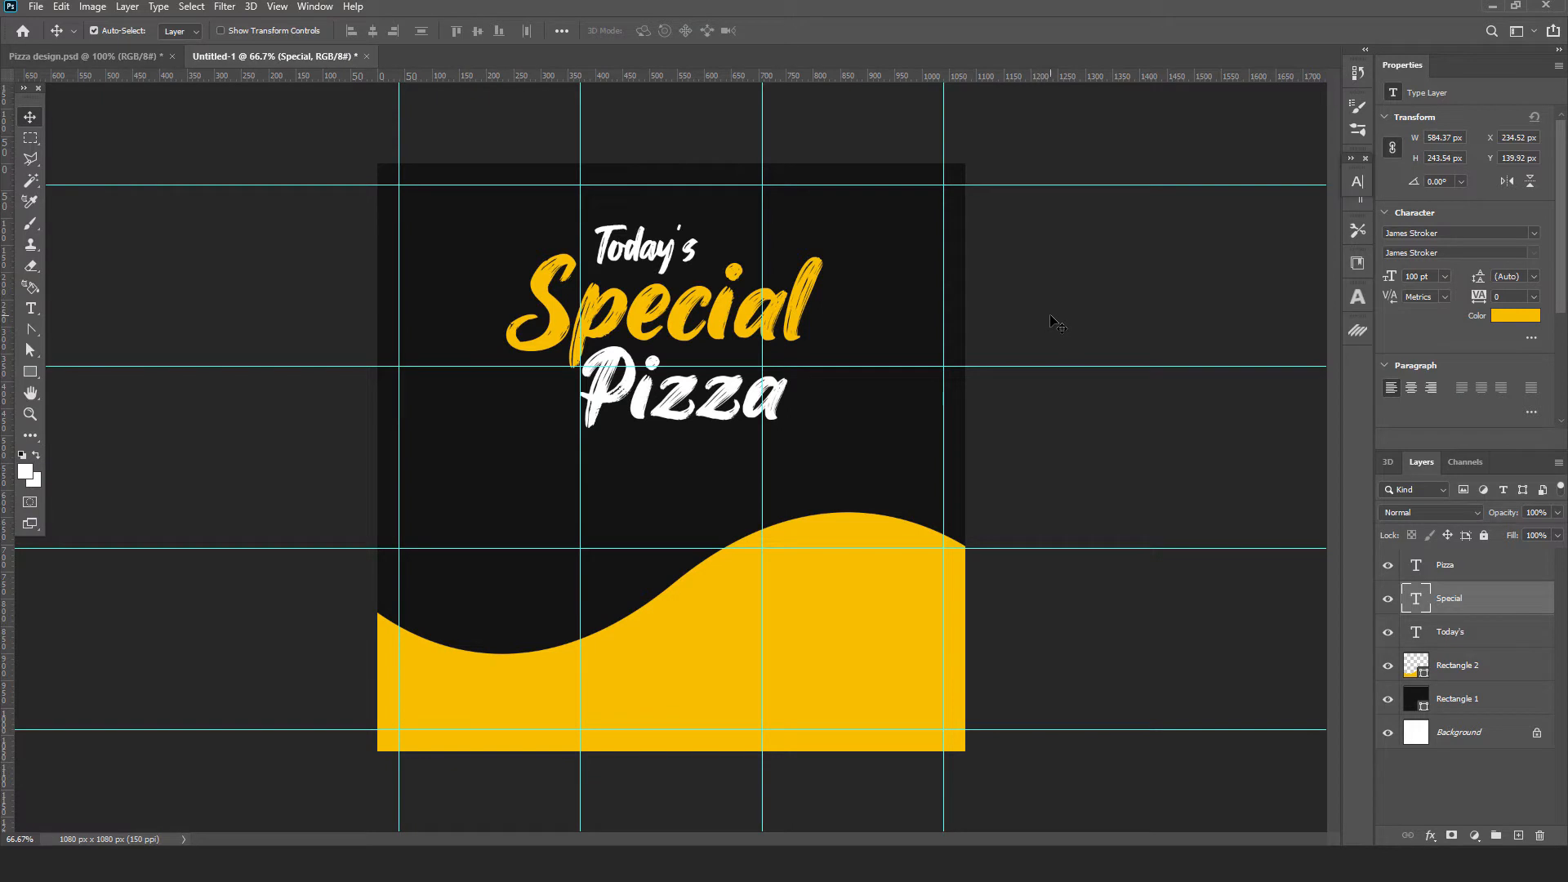
# Step: Center the "Special" text horizontally on the canvas by aligning it with the Background layer
pyautogui.keyDown('ctrl'); pyautogui.click(1439, 739); pyautogui.keyUp('ctrl')
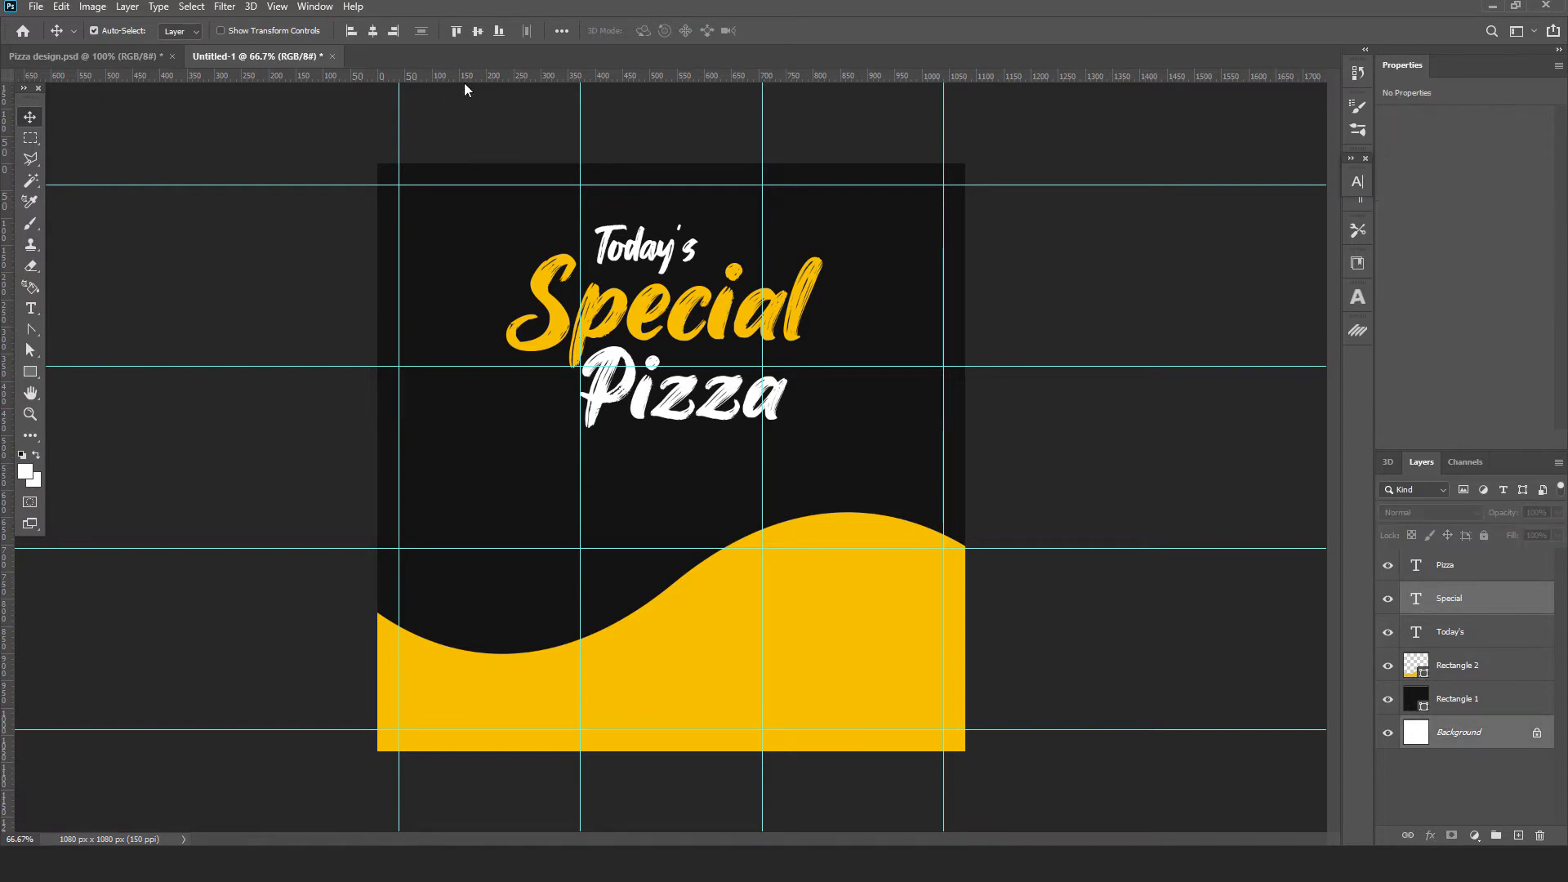
pyautogui.click(373, 31)
pyautogui.click(1074, 282)
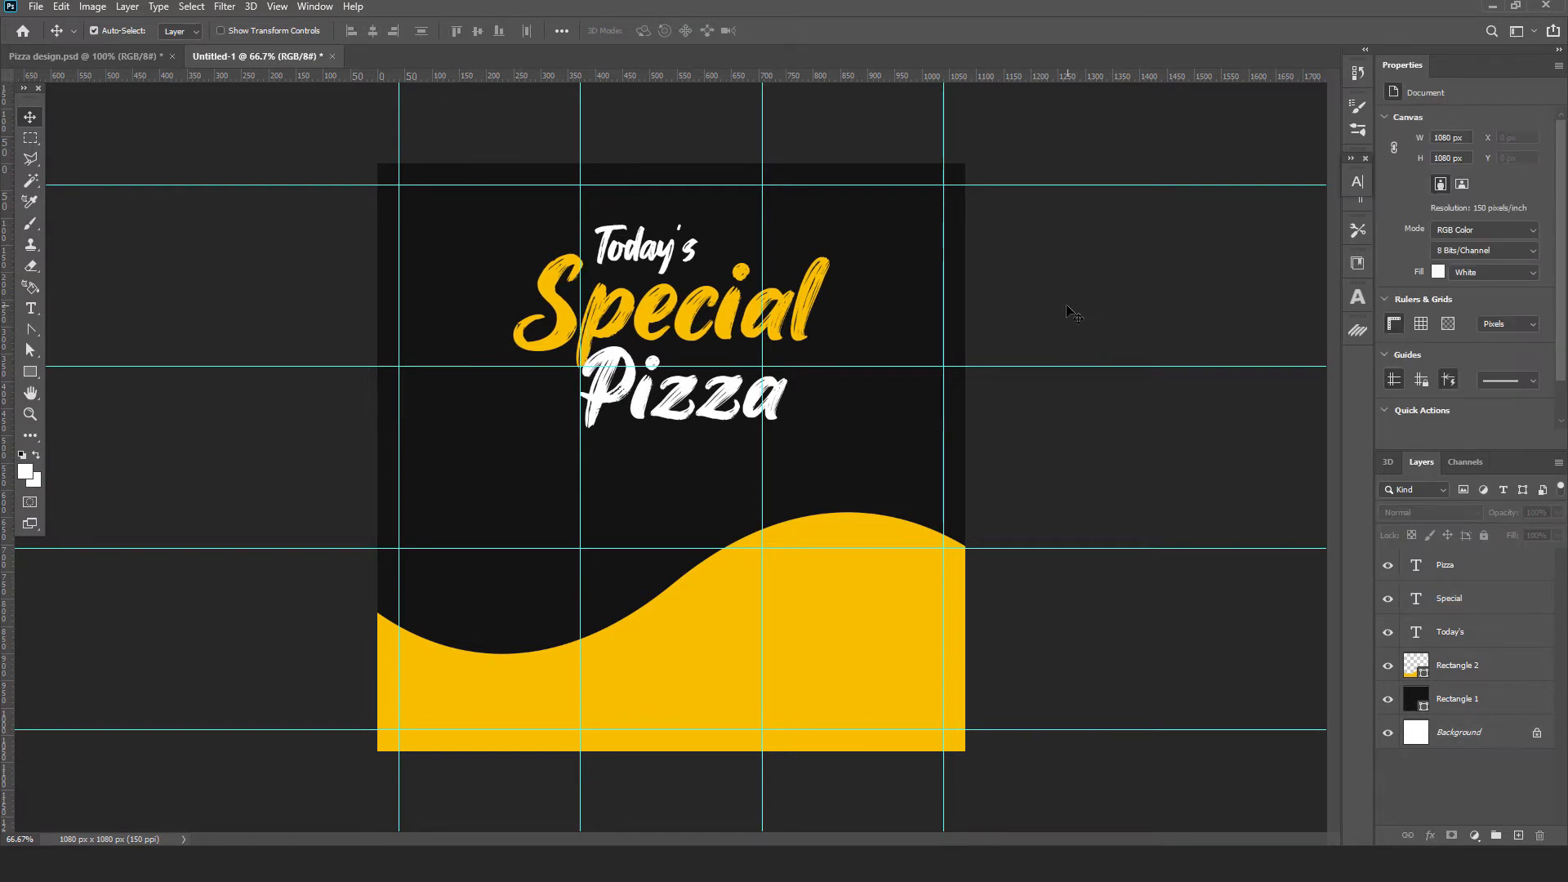
# Step: Shift "Pizza" about 11 px to the right beneath "Special"
pyautogui.hotkey('ctrl', '1')
pyautogui.click(805, 387)
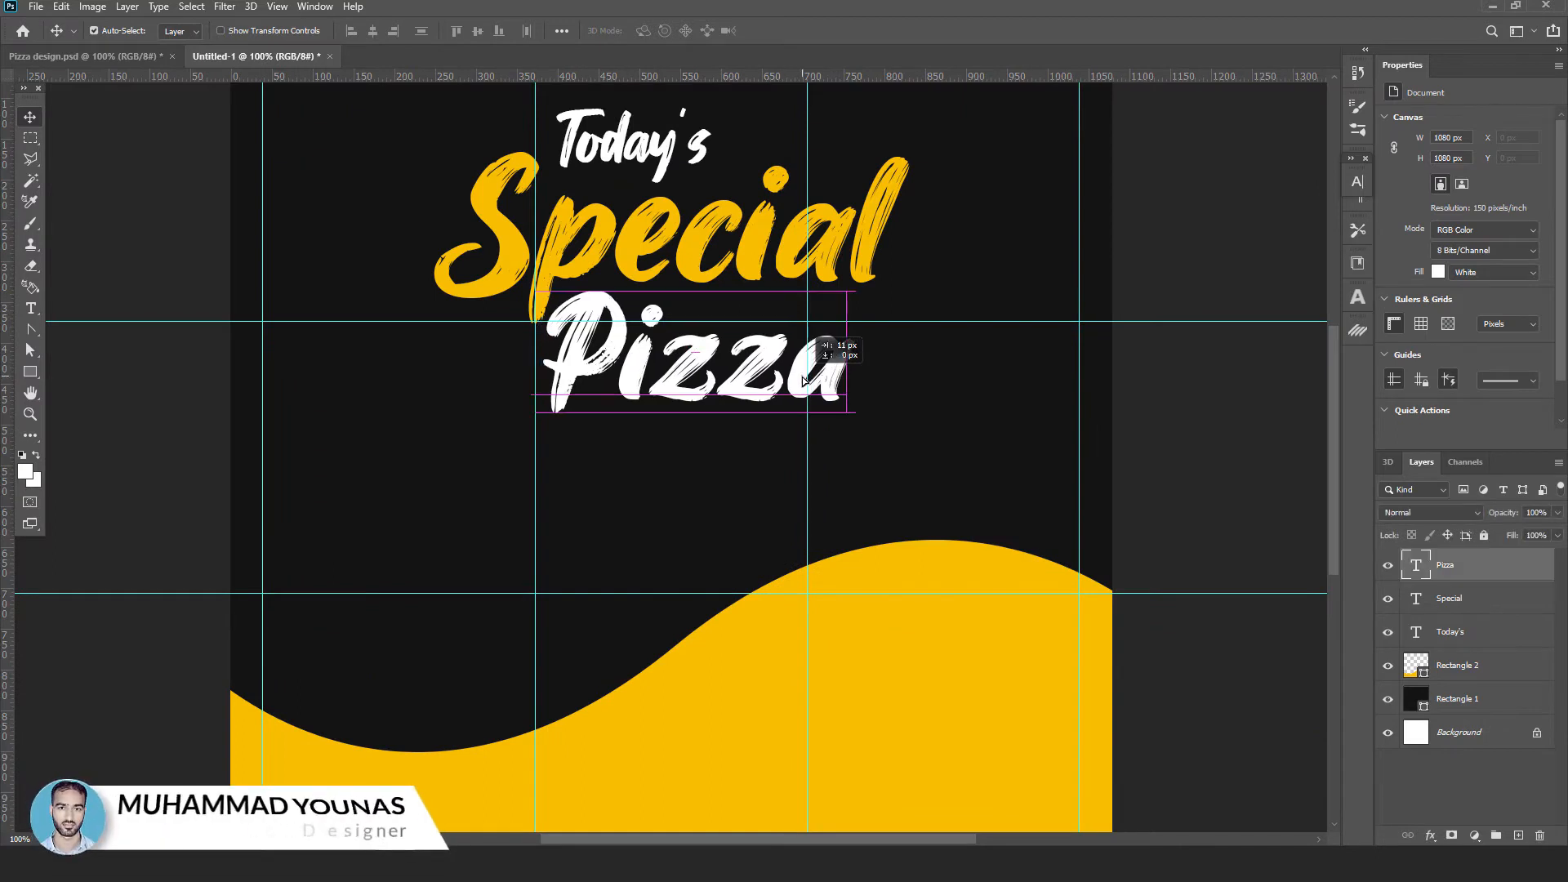
pyautogui.moveTo(667, 313); pyautogui.dragTo(703, 378)
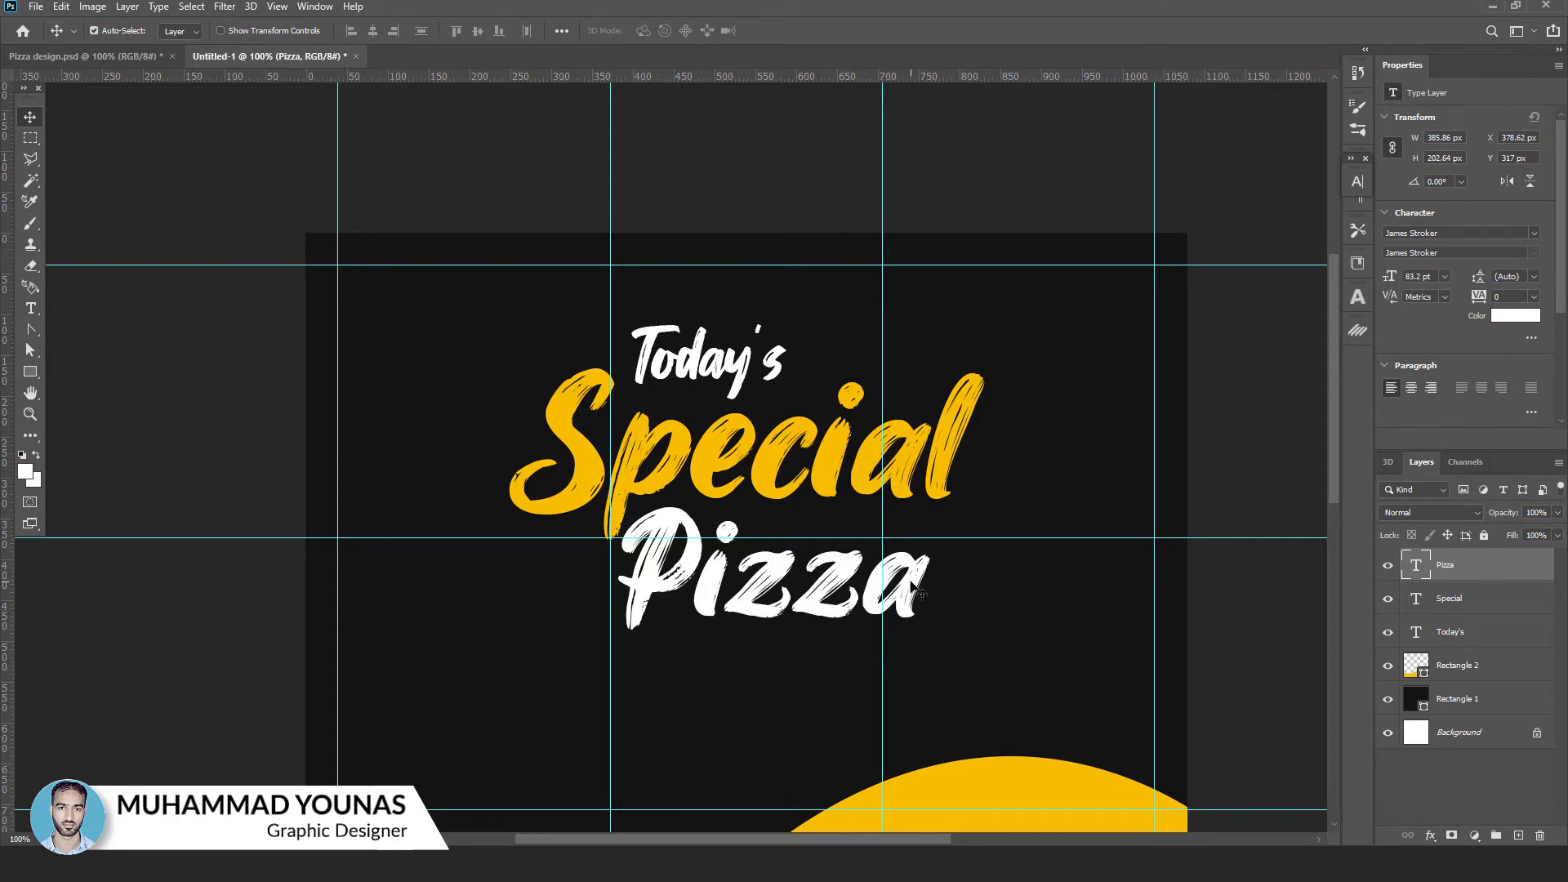
# Step: Scale "Pizza" down proportionally to about 76 pt and move it up slightly, closer to "Special"
pyautogui.hotkey('ctrl', 't')
pyautogui.moveTo(931, 576); pyautogui.dragTo(902, 574)
pyautogui.click(807, 32)
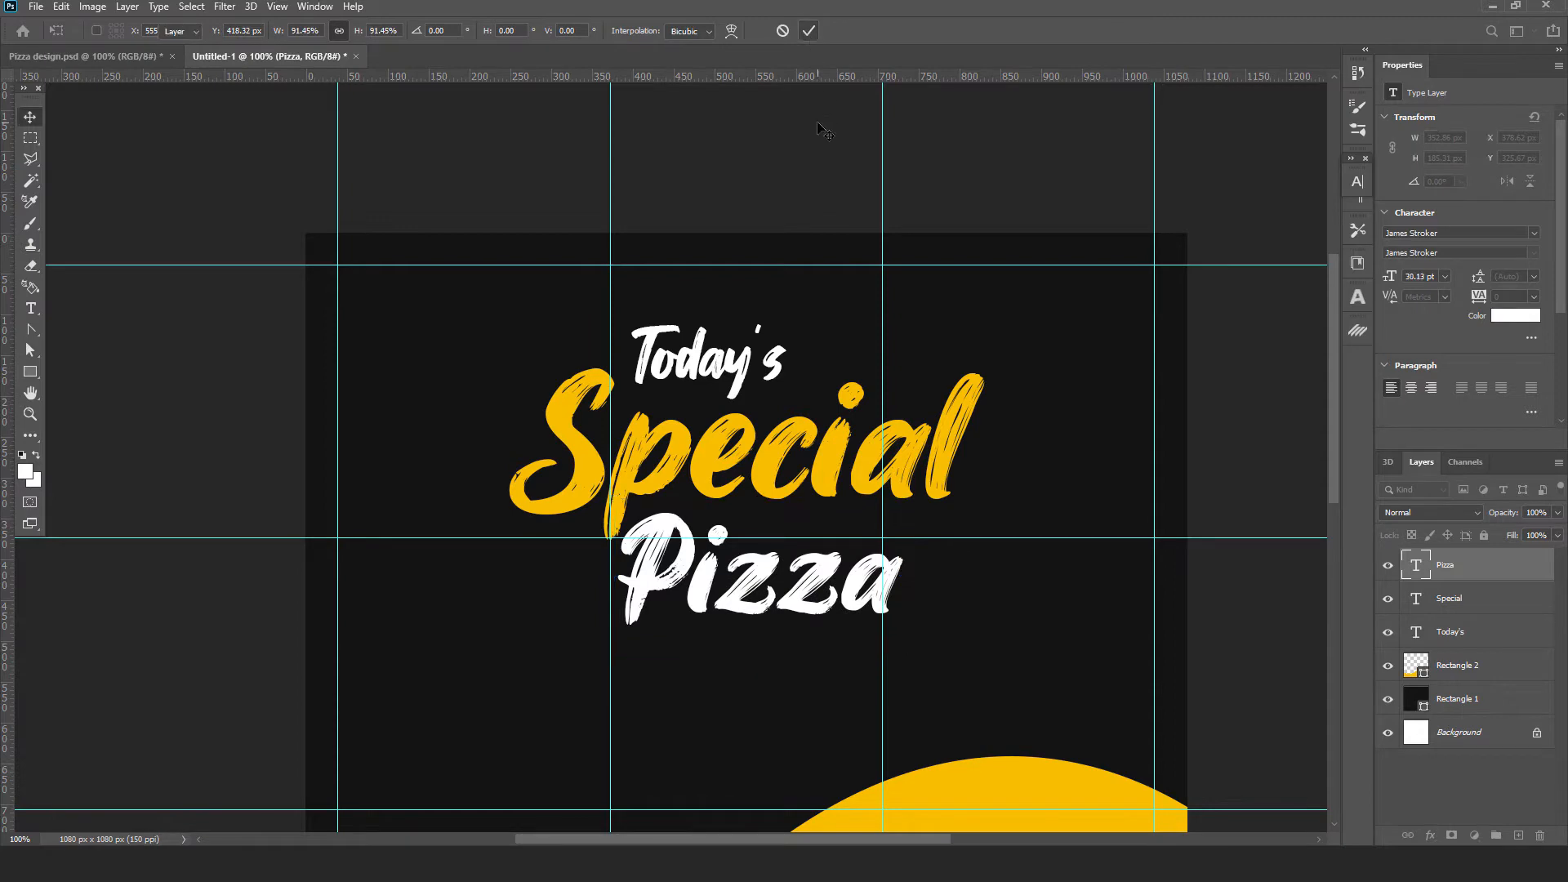
pyautogui.click(824, 125)
pyautogui.moveTo(758, 568); pyautogui.dragTo(757, 560)
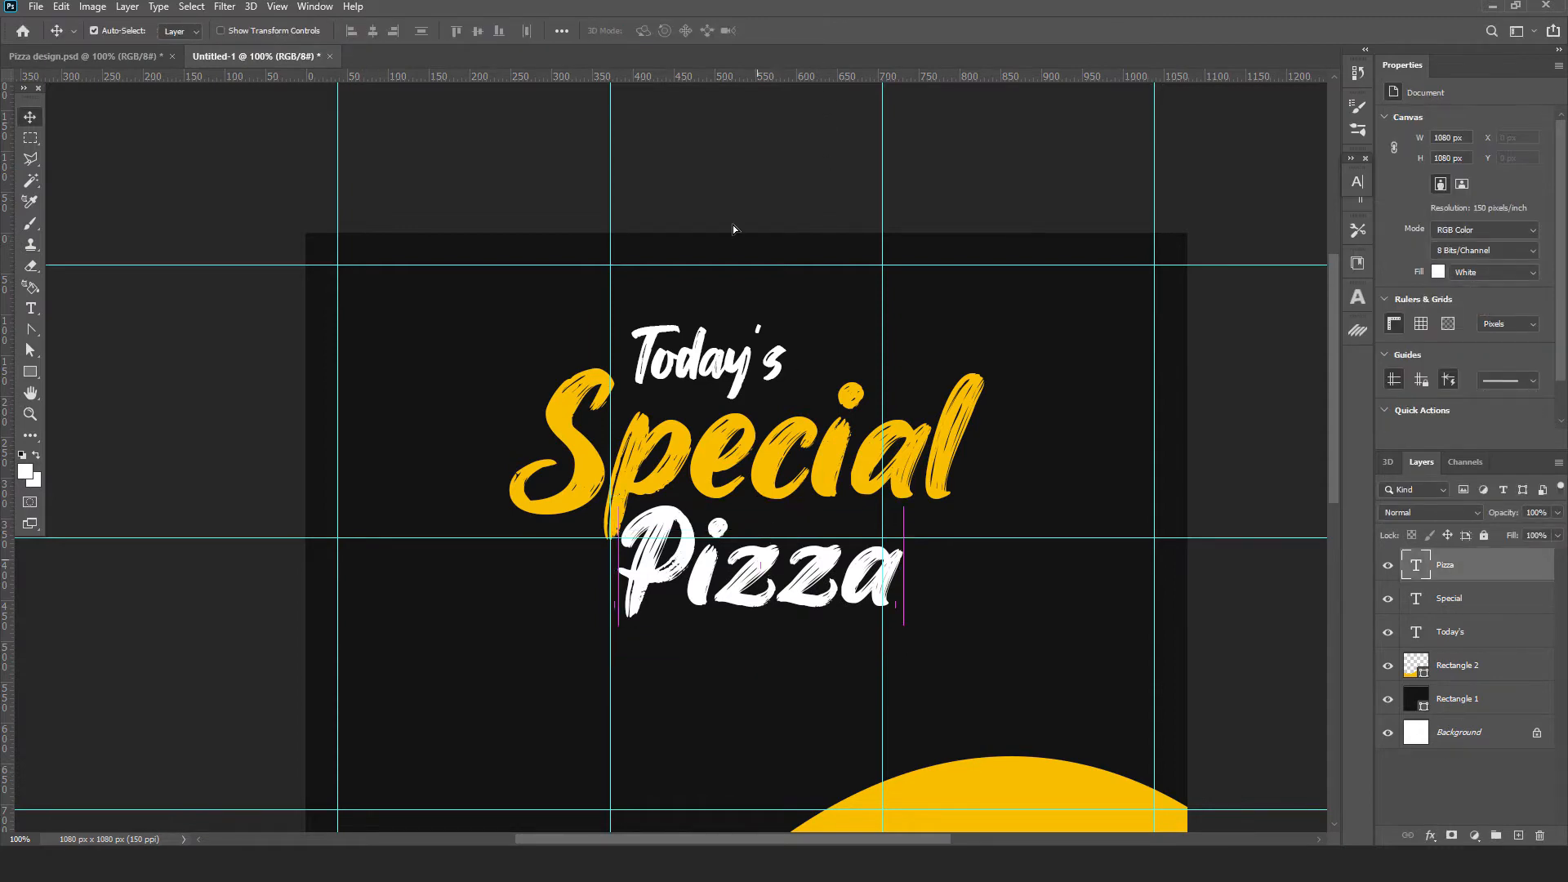
pyautogui.click(744, 153)
pyautogui.hotkey('ctrl', '+')
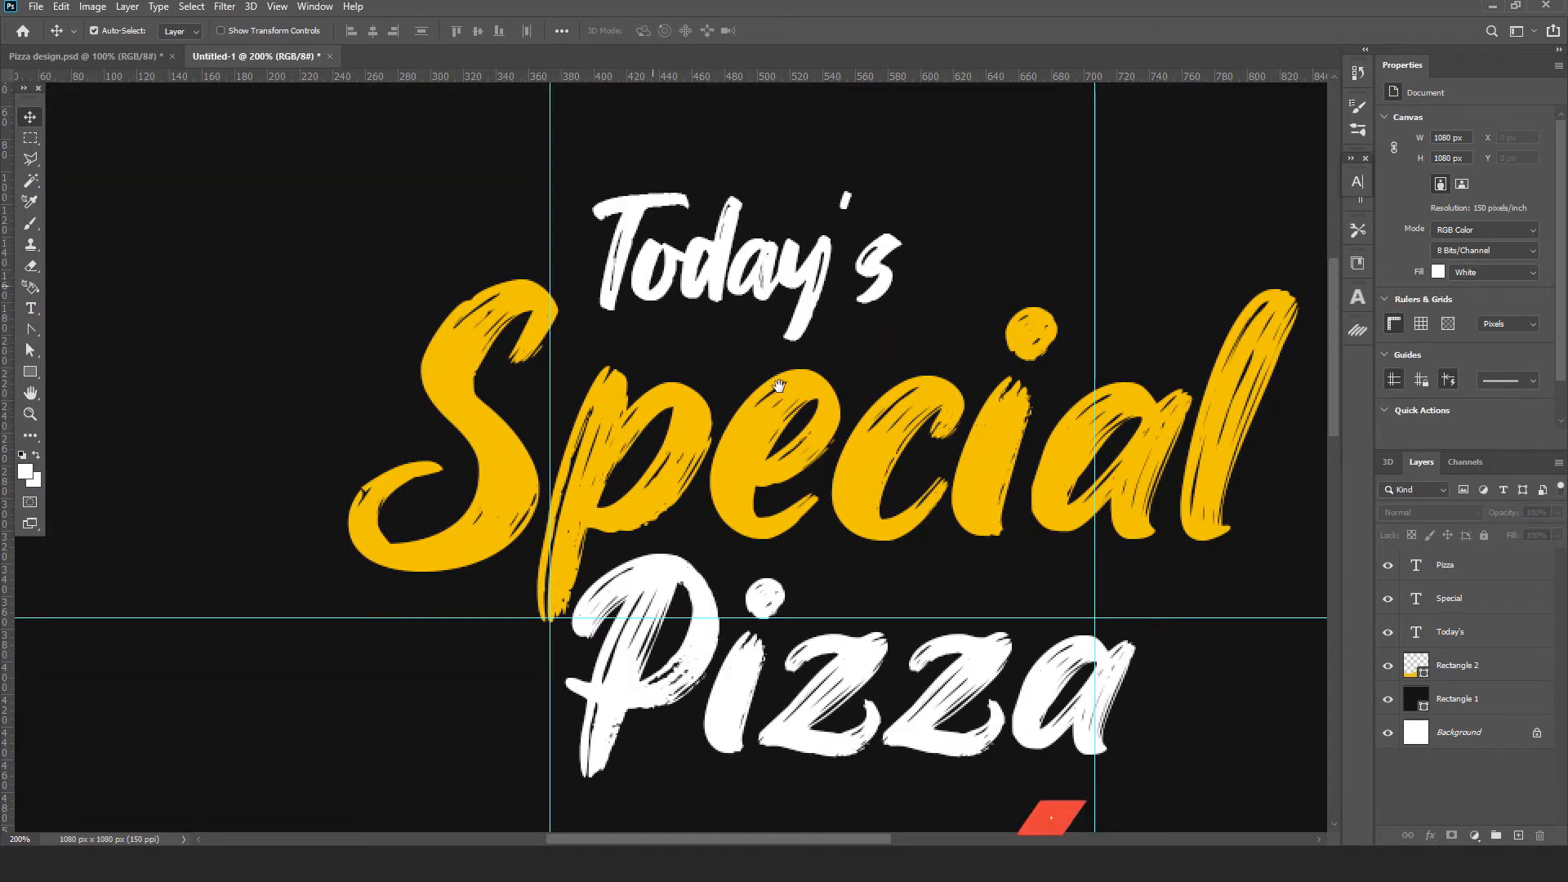
pyautogui.moveTo(652, 286); pyautogui.dragTo(729, 430)
pyautogui.hotkey('ctrl', '-')
pyautogui.hotkey('ctrl', '-')
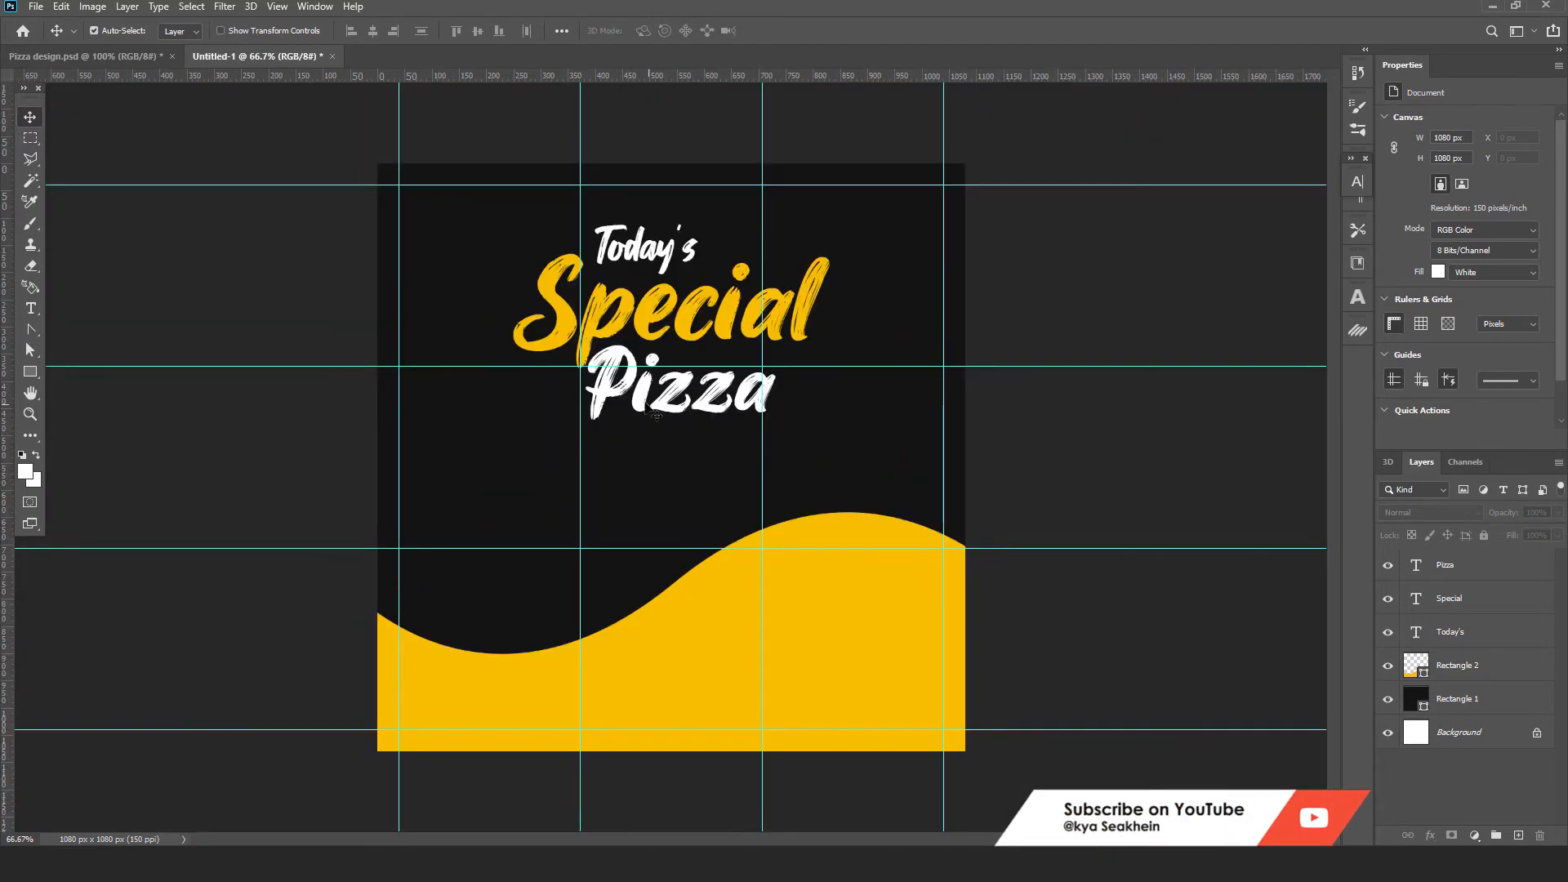
pyautogui.click(656, 416)
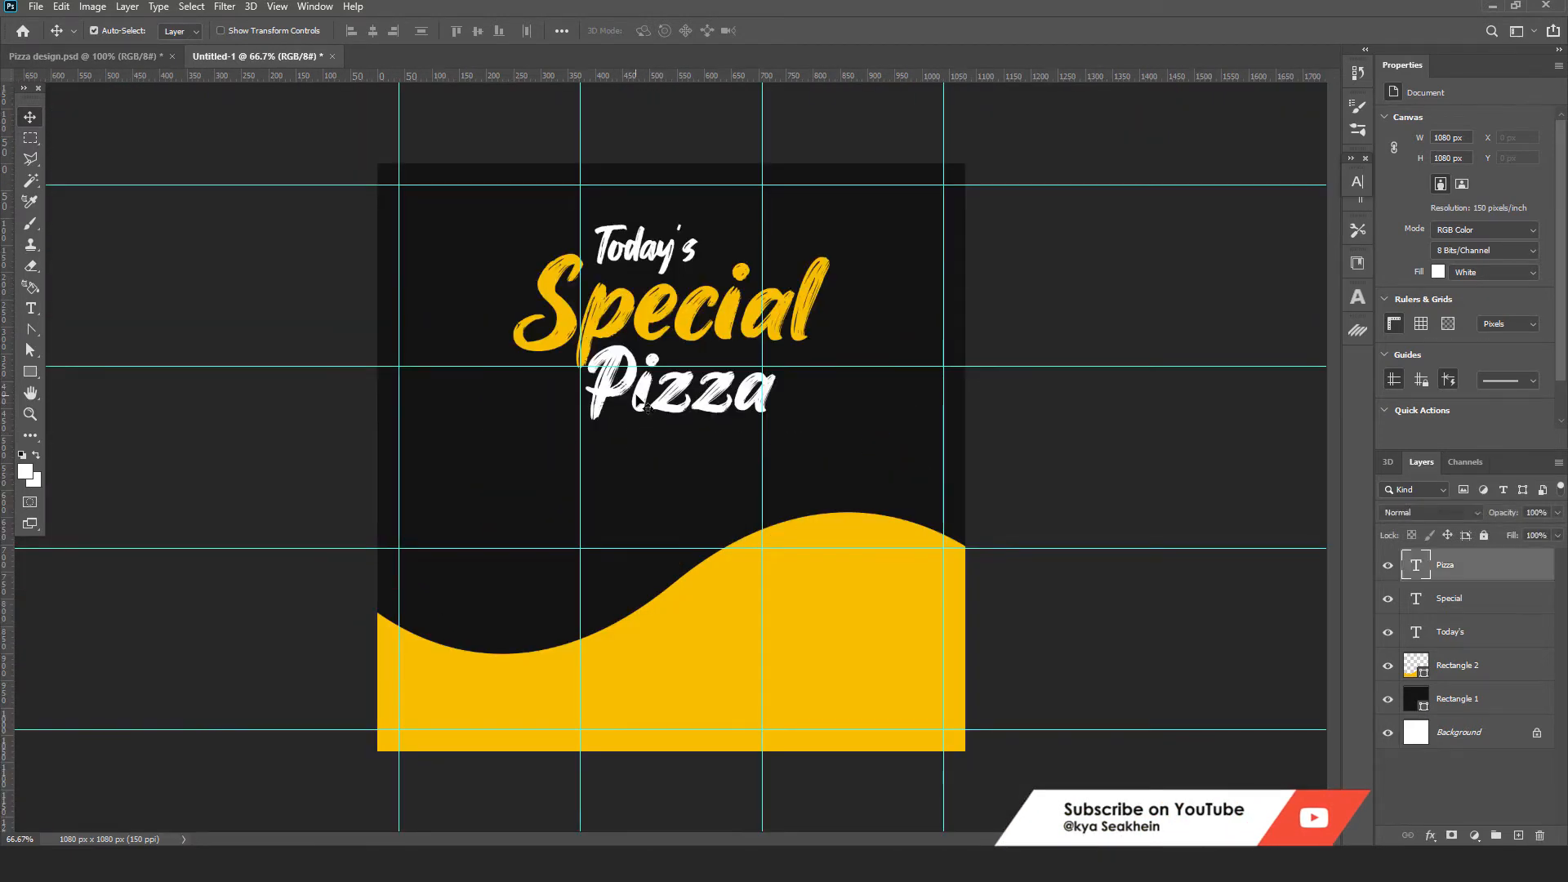
pyautogui.keyDown('shift'); pyautogui.click(654, 264); pyautogui.keyUp('shift')
pyautogui.click(678, 392)
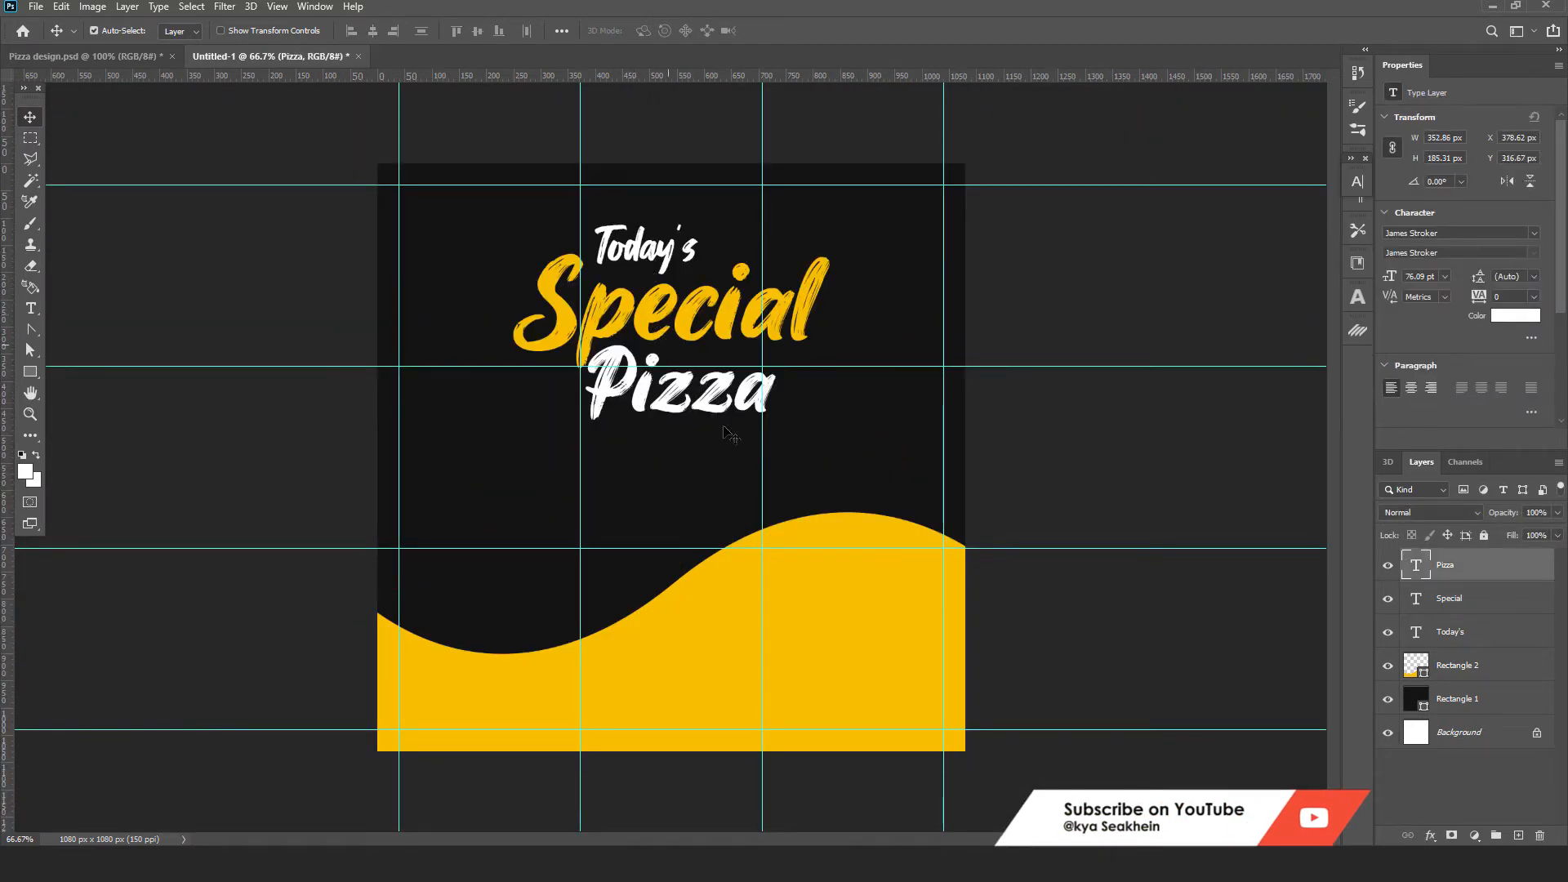
pyautogui.hotkey('ctrl', 't')
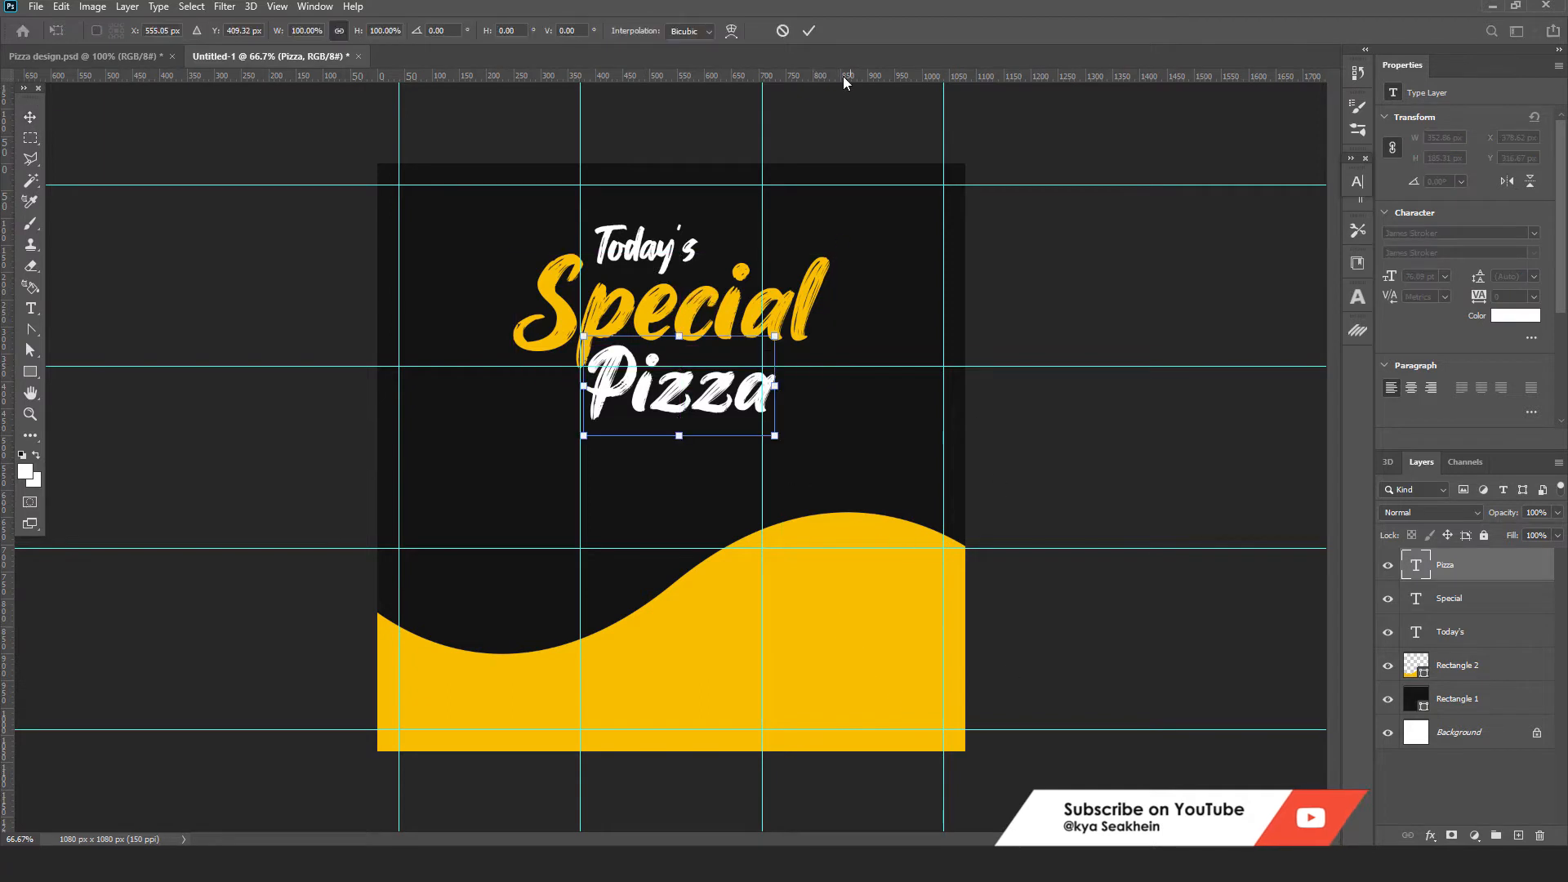
pyautogui.click(808, 30)
# Step: Lock the black "Rectangle 1" background shape layer
pyautogui.click(912, 294)
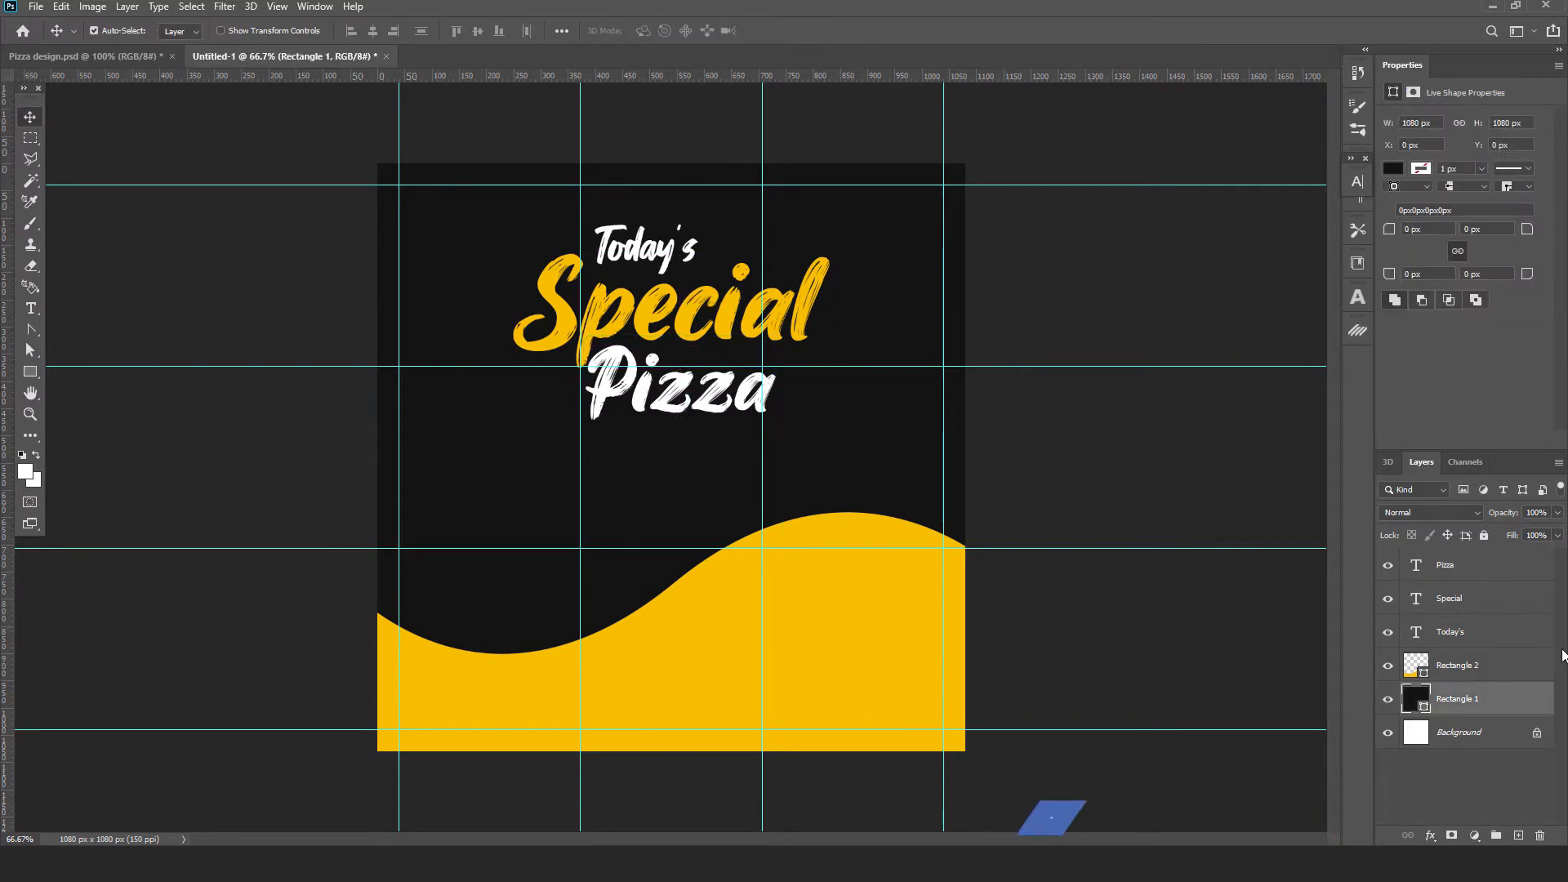
pyautogui.click(1485, 536)
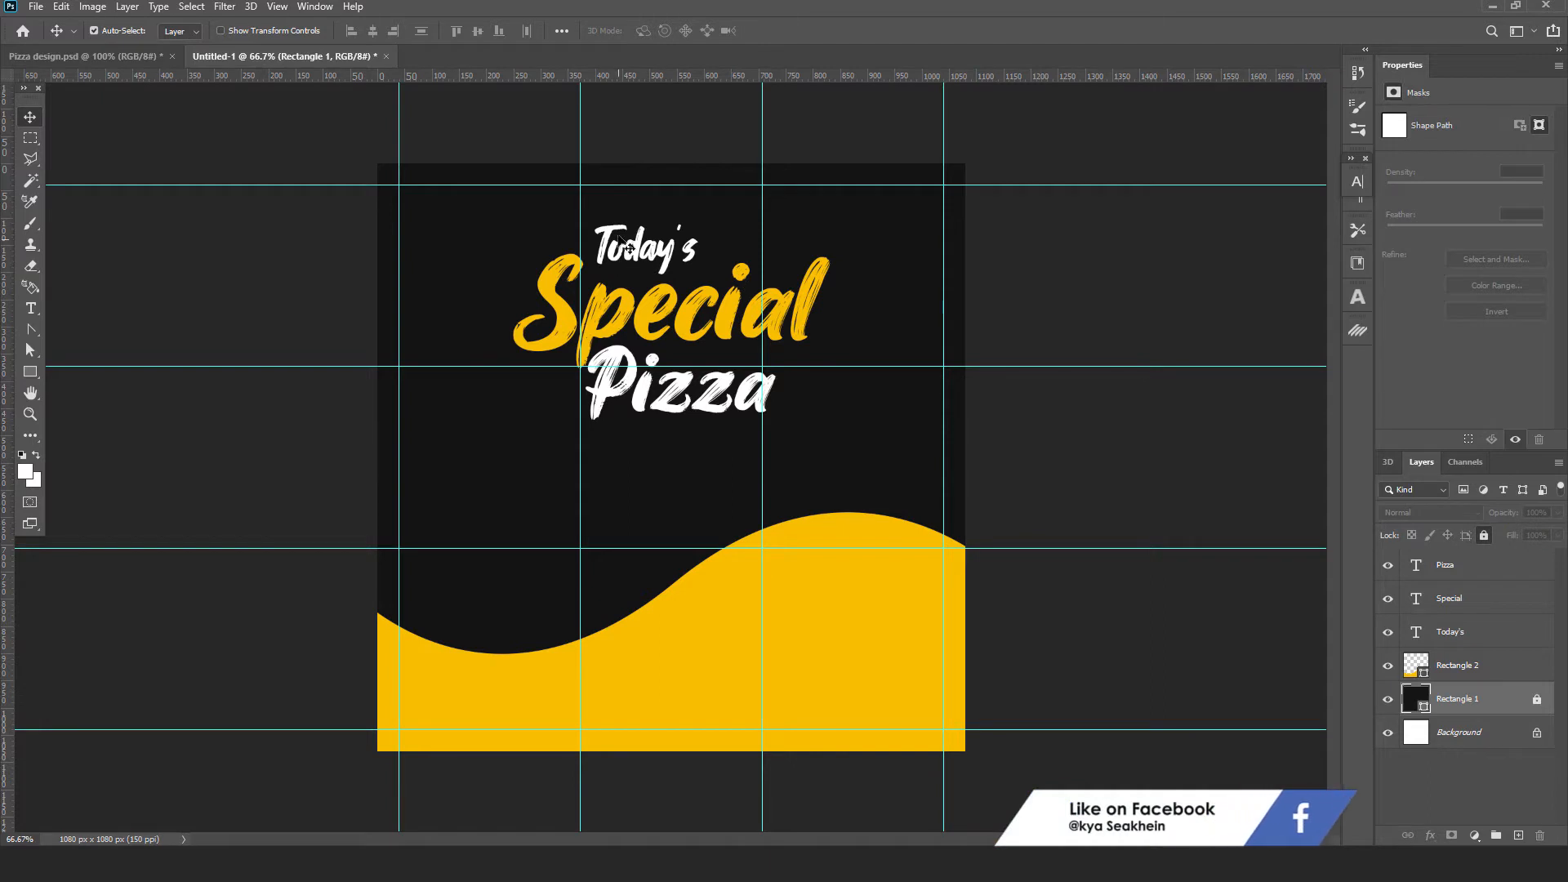
# Step: Try rotating the "Today's", "Special" and "Pizza" texts together by -13.5° and moving them toward the left side of the canvas
pyautogui.moveTo(618, 220); pyautogui.dragTo(680, 392)
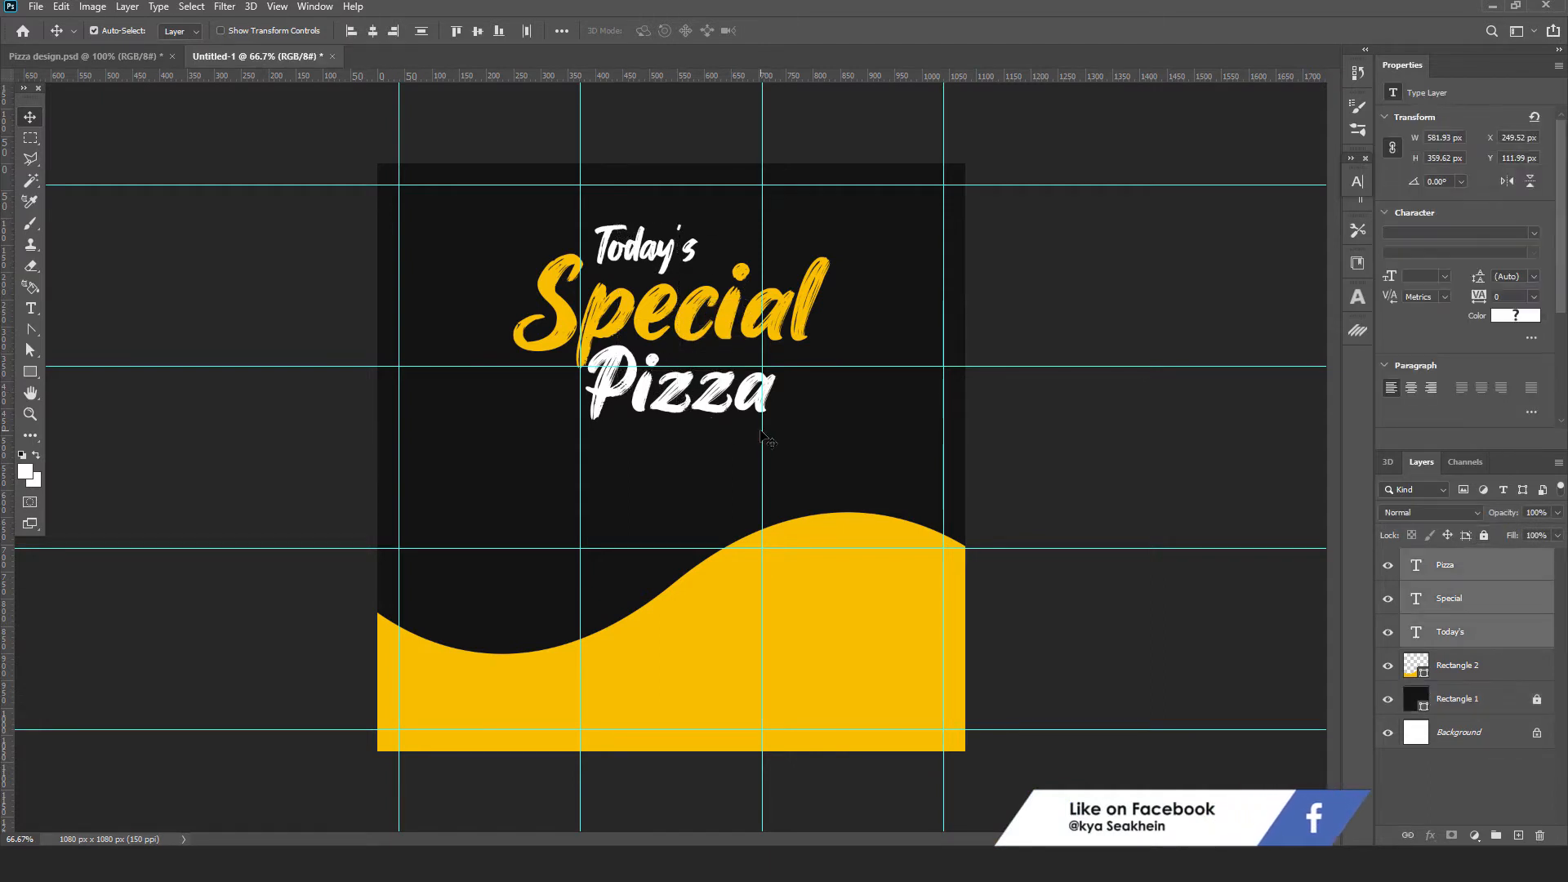
pyautogui.hotkey('ctrl', 't')
pyautogui.moveTo(867, 310); pyautogui.dragTo(903, 244)
pyautogui.moveTo(724, 309); pyautogui.dragTo(624, 341)
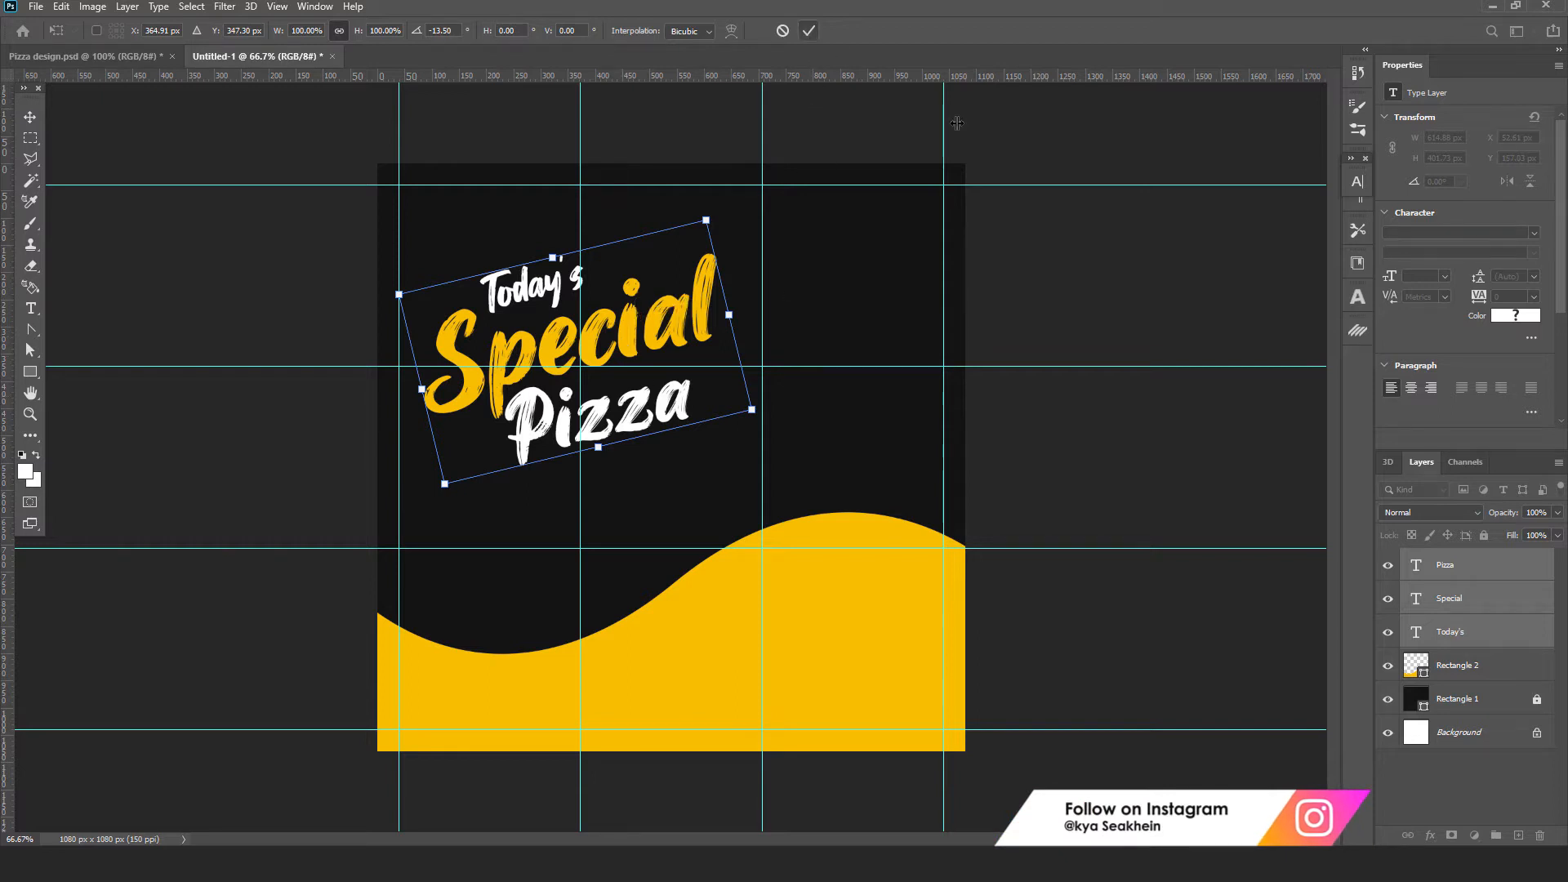
pyautogui.click(783, 30)
pyautogui.click(1158, 332)
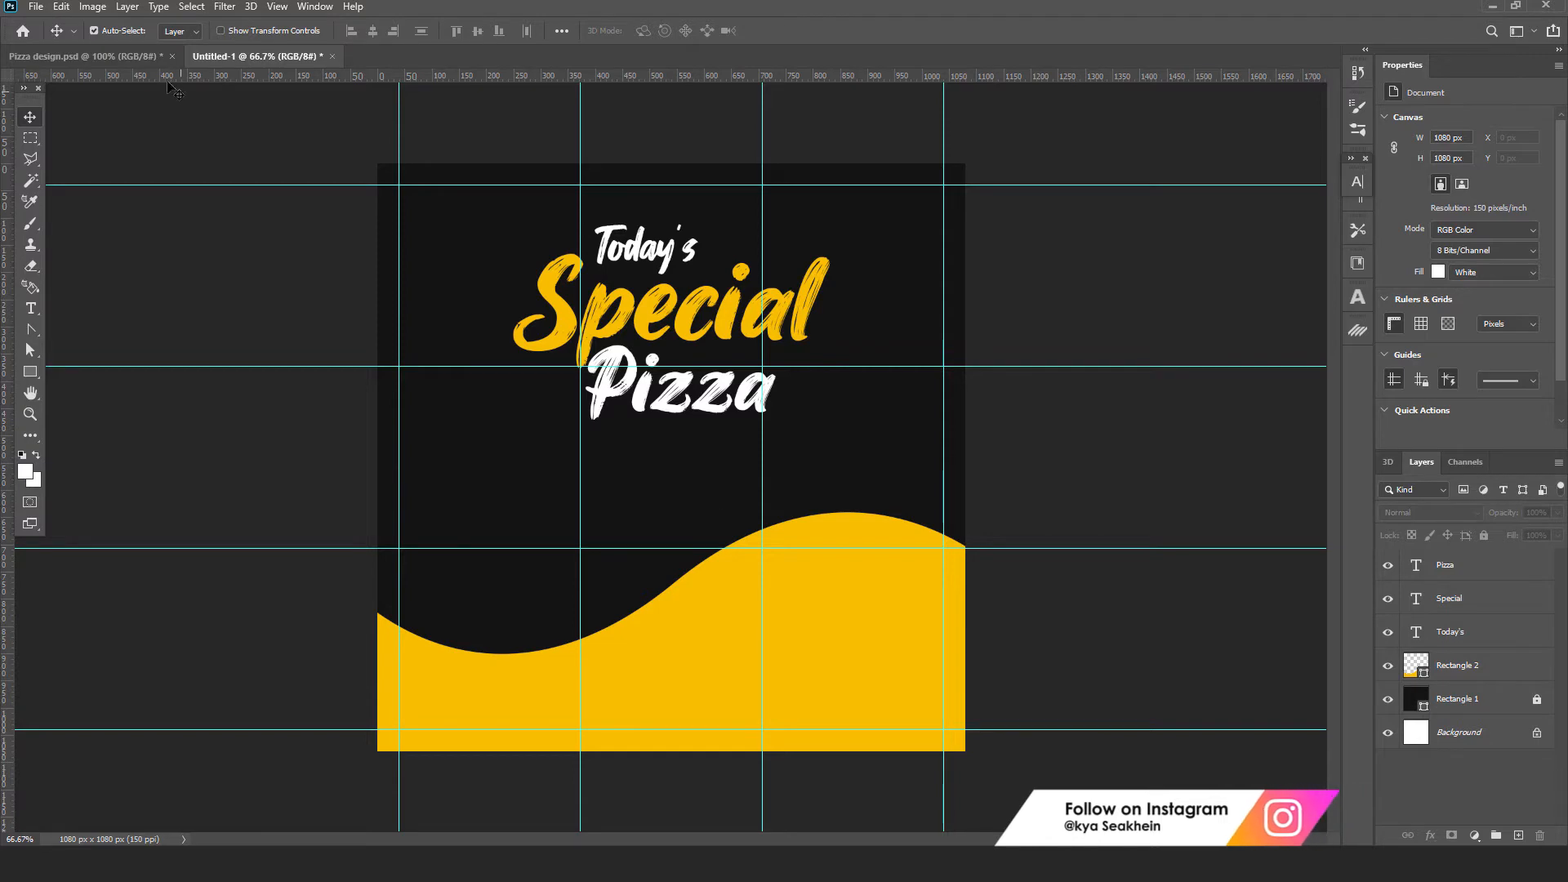
# Step: Copy the pizza pan image from Pizza design.psd and paste it into Untitled-1 at the same canvas position
pyautogui.click(81, 56)
pyautogui.click(707, 625)
pyautogui.hotkey('ctrl', '-')
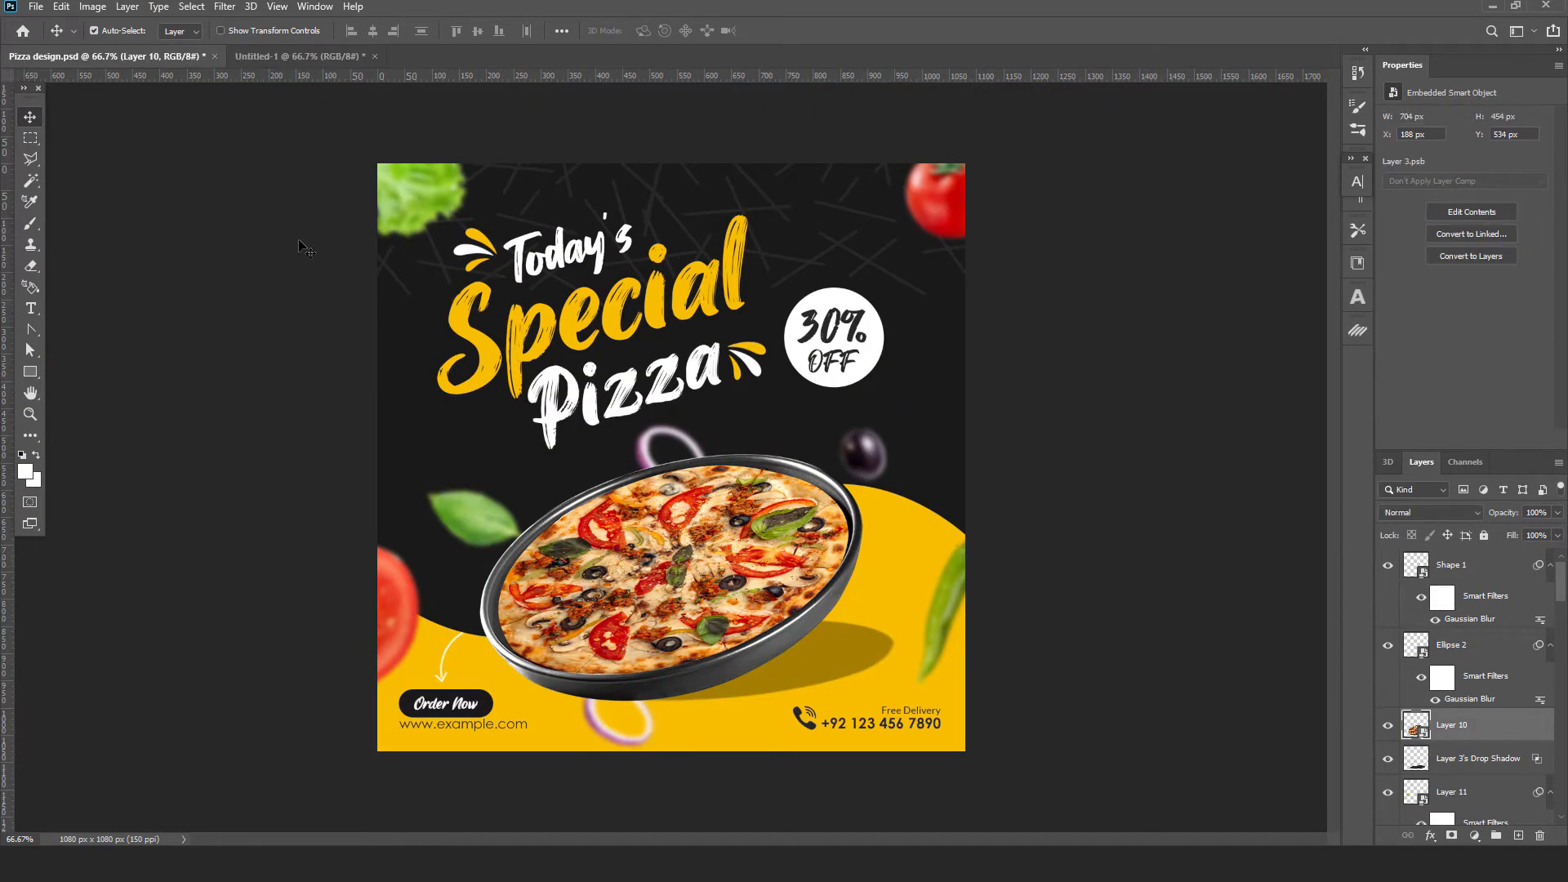
pyautogui.click(61, 6)
pyautogui.click(77, 117)
pyautogui.click(253, 60)
pyautogui.click(61, 6)
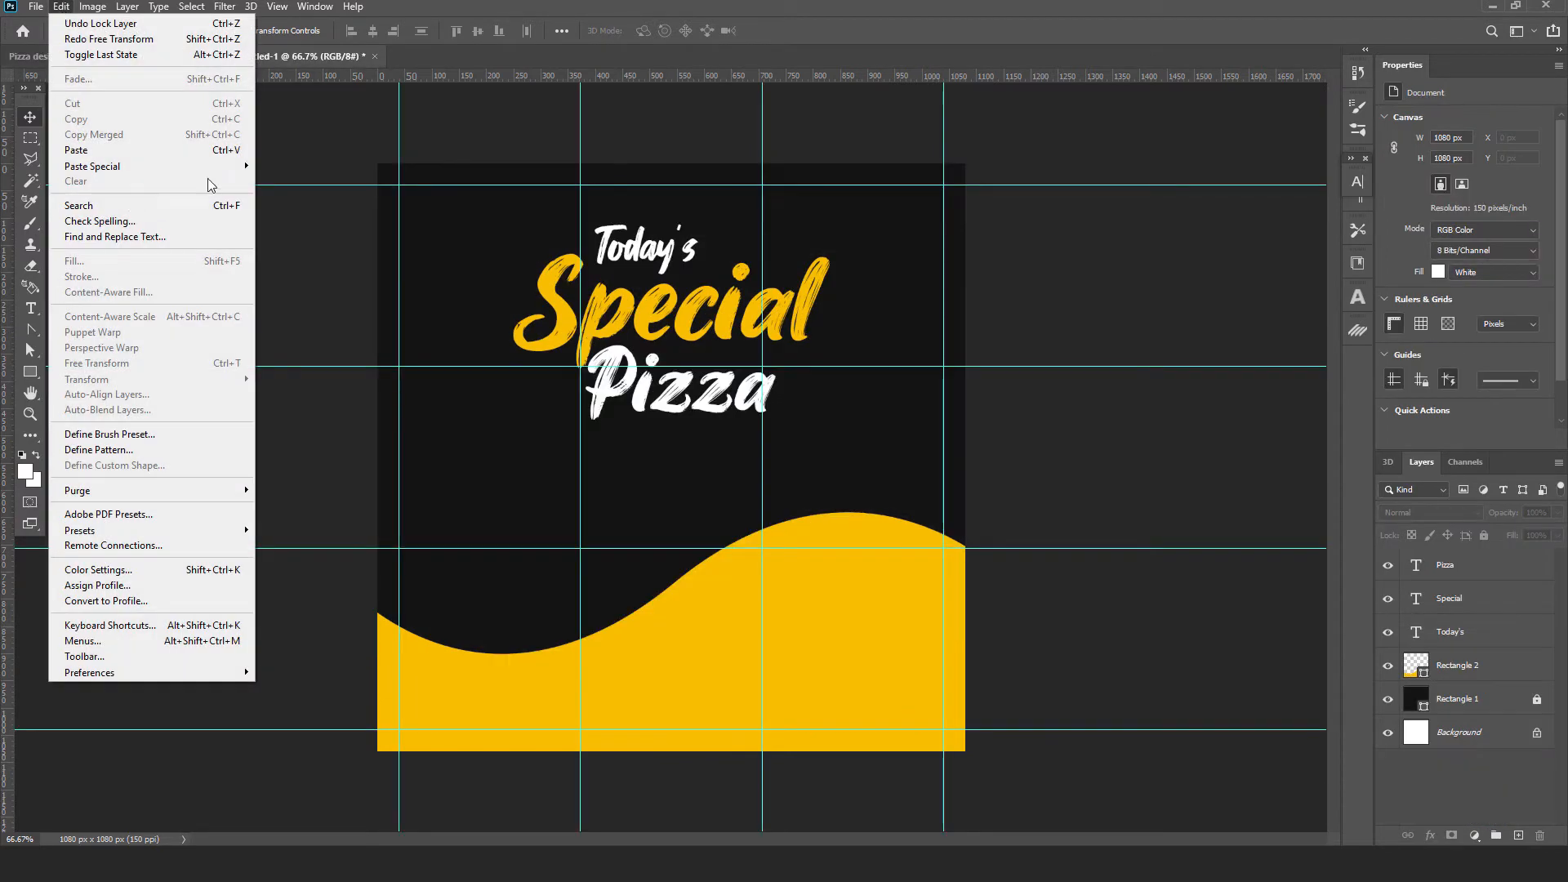
pyautogui.moveTo(230, 167)
pyautogui.click(306, 186)
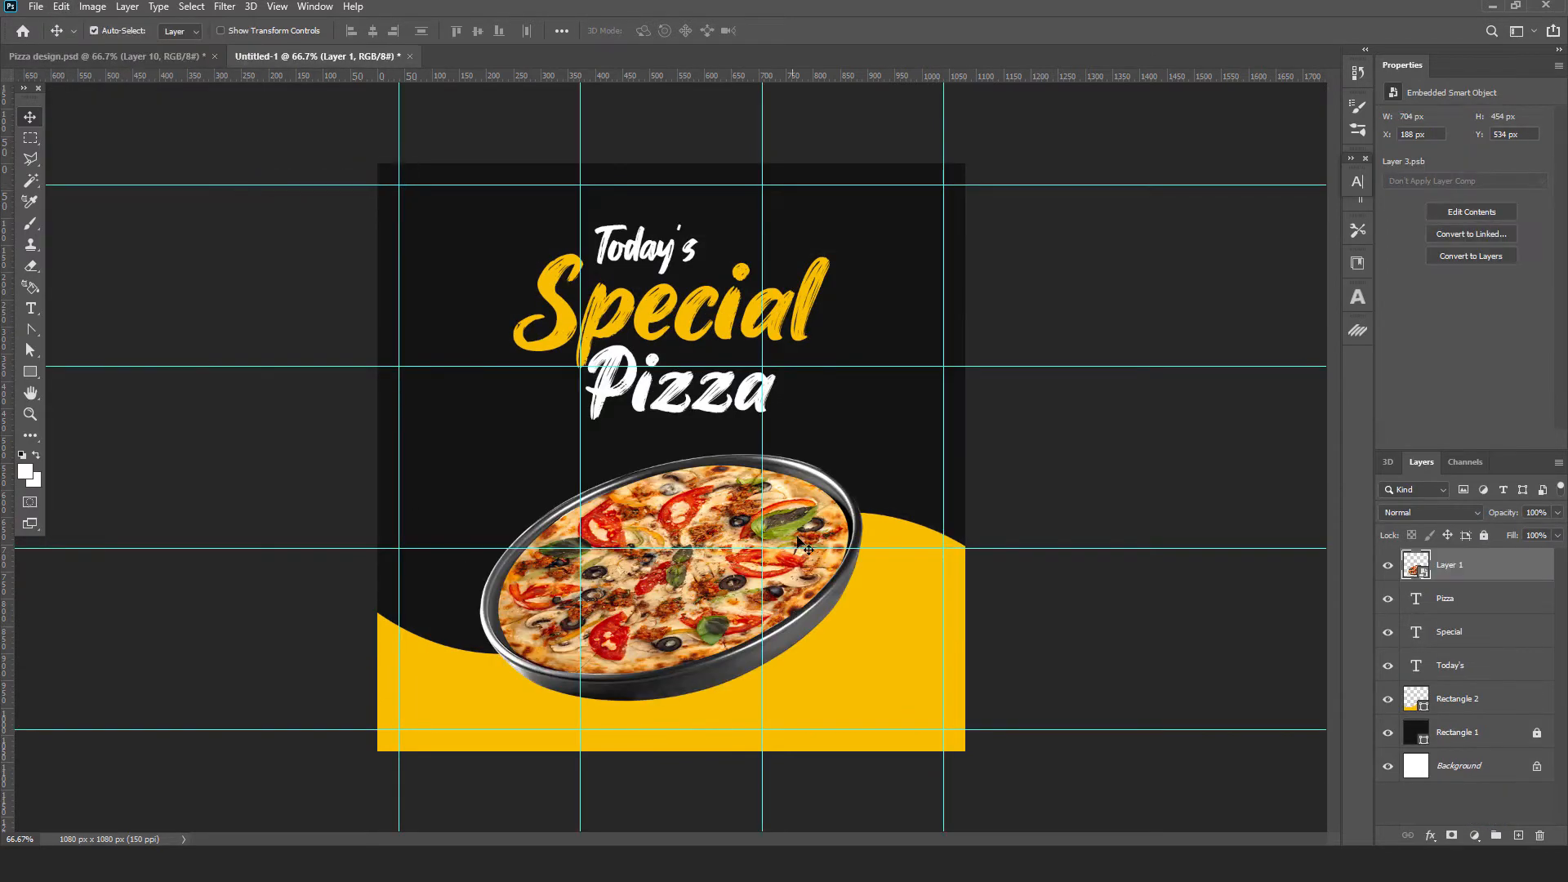
pyautogui.click(1174, 473)
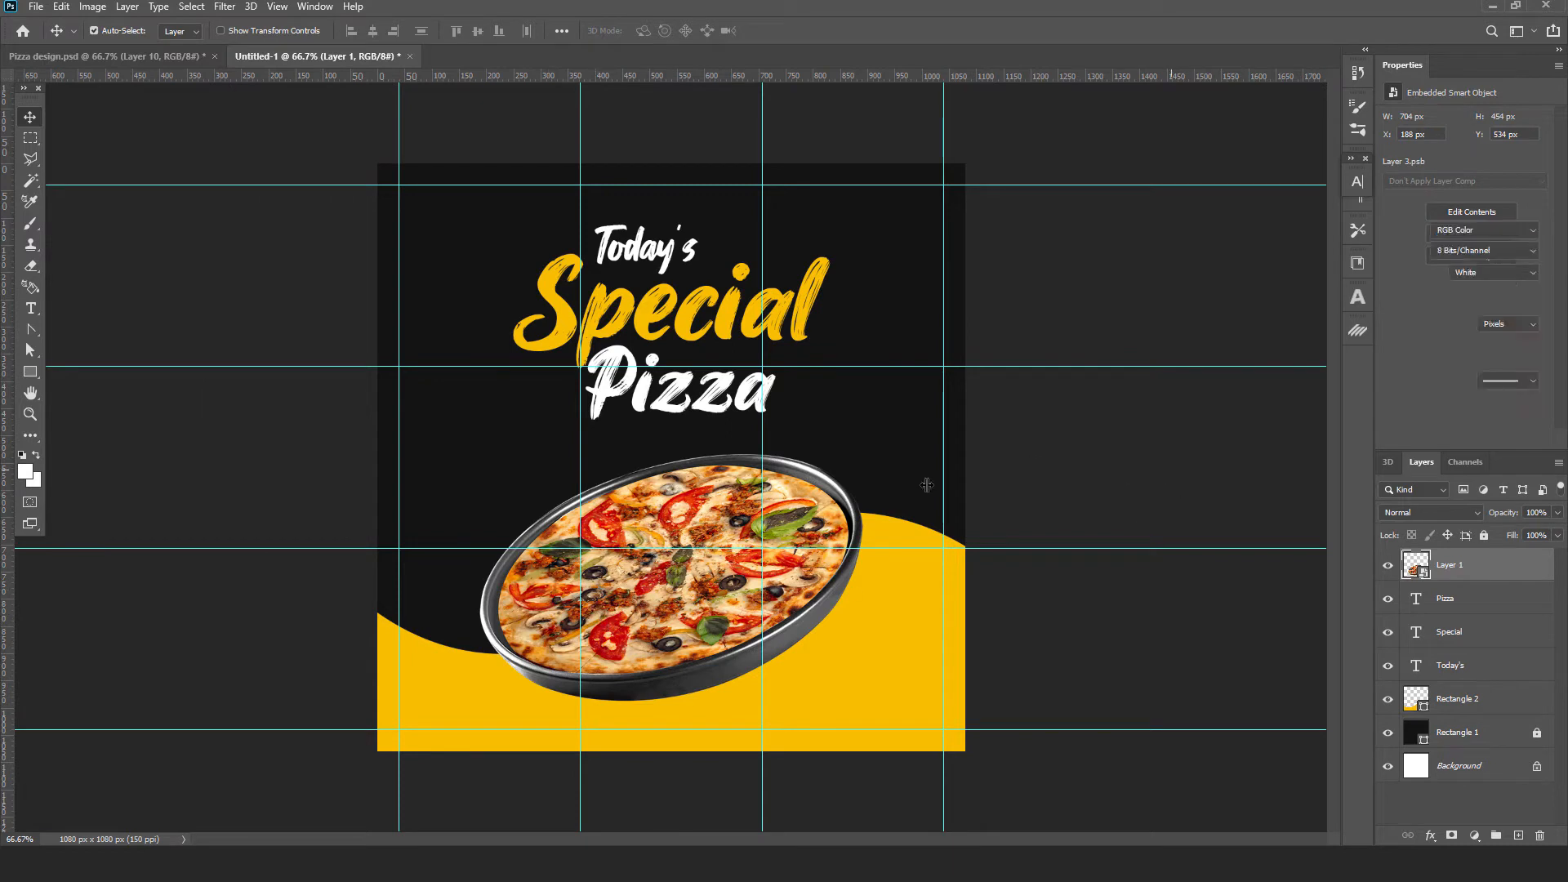
# Step: Add a black Multiply drop shadow to the pizza layer with 40% opacity, 90° angle, 31 px distance and 5 px size
pyautogui.click(750, 593)
pyautogui.click(1435, 838)
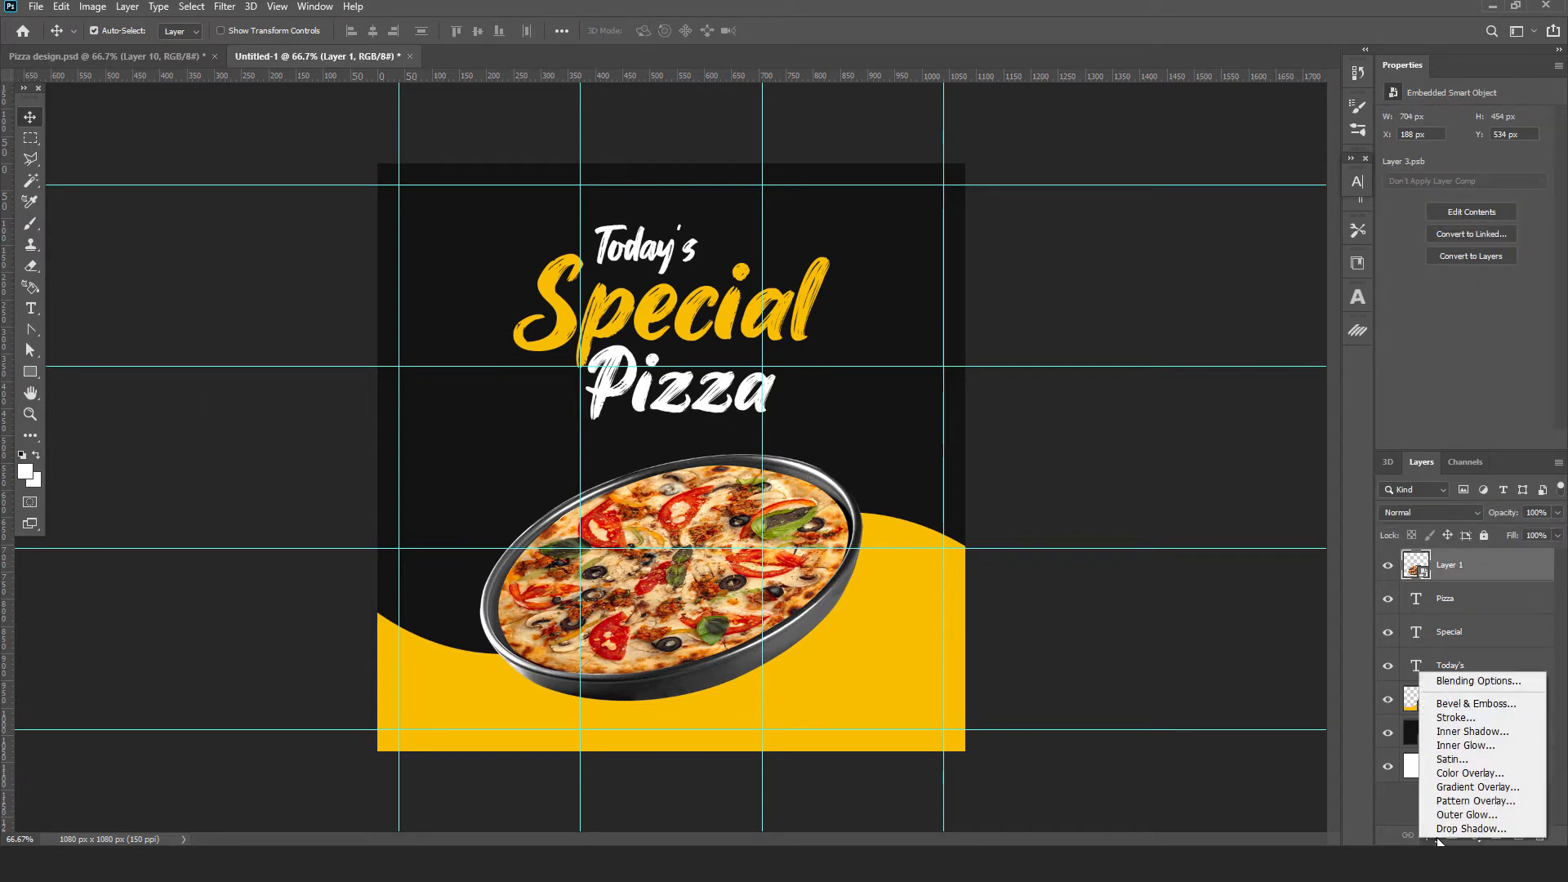
pyautogui.click(1456, 833)
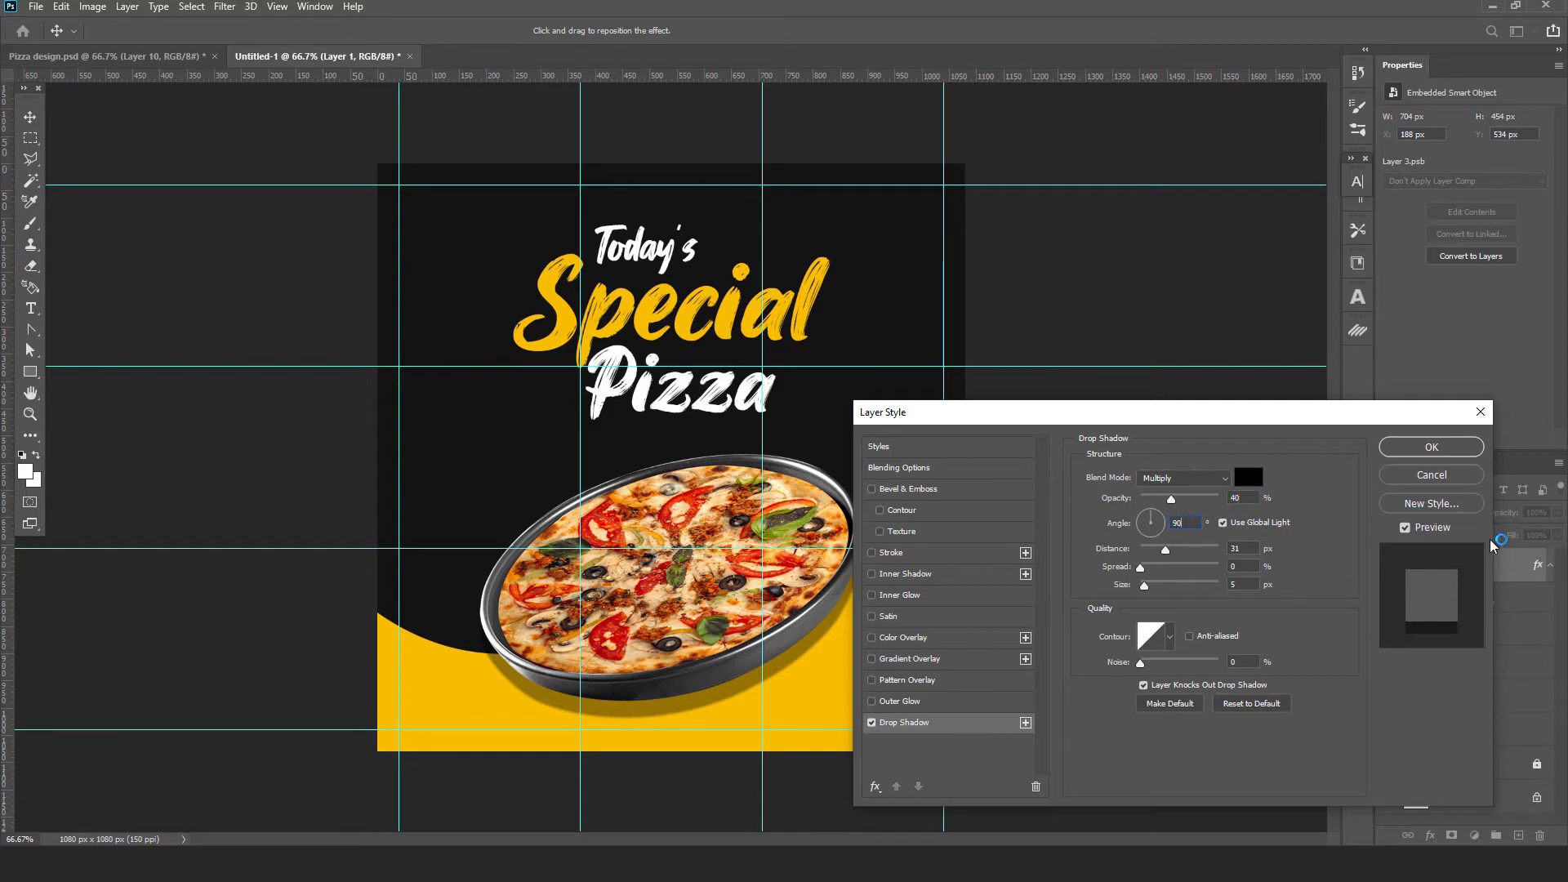
pyautogui.click(1430, 449)
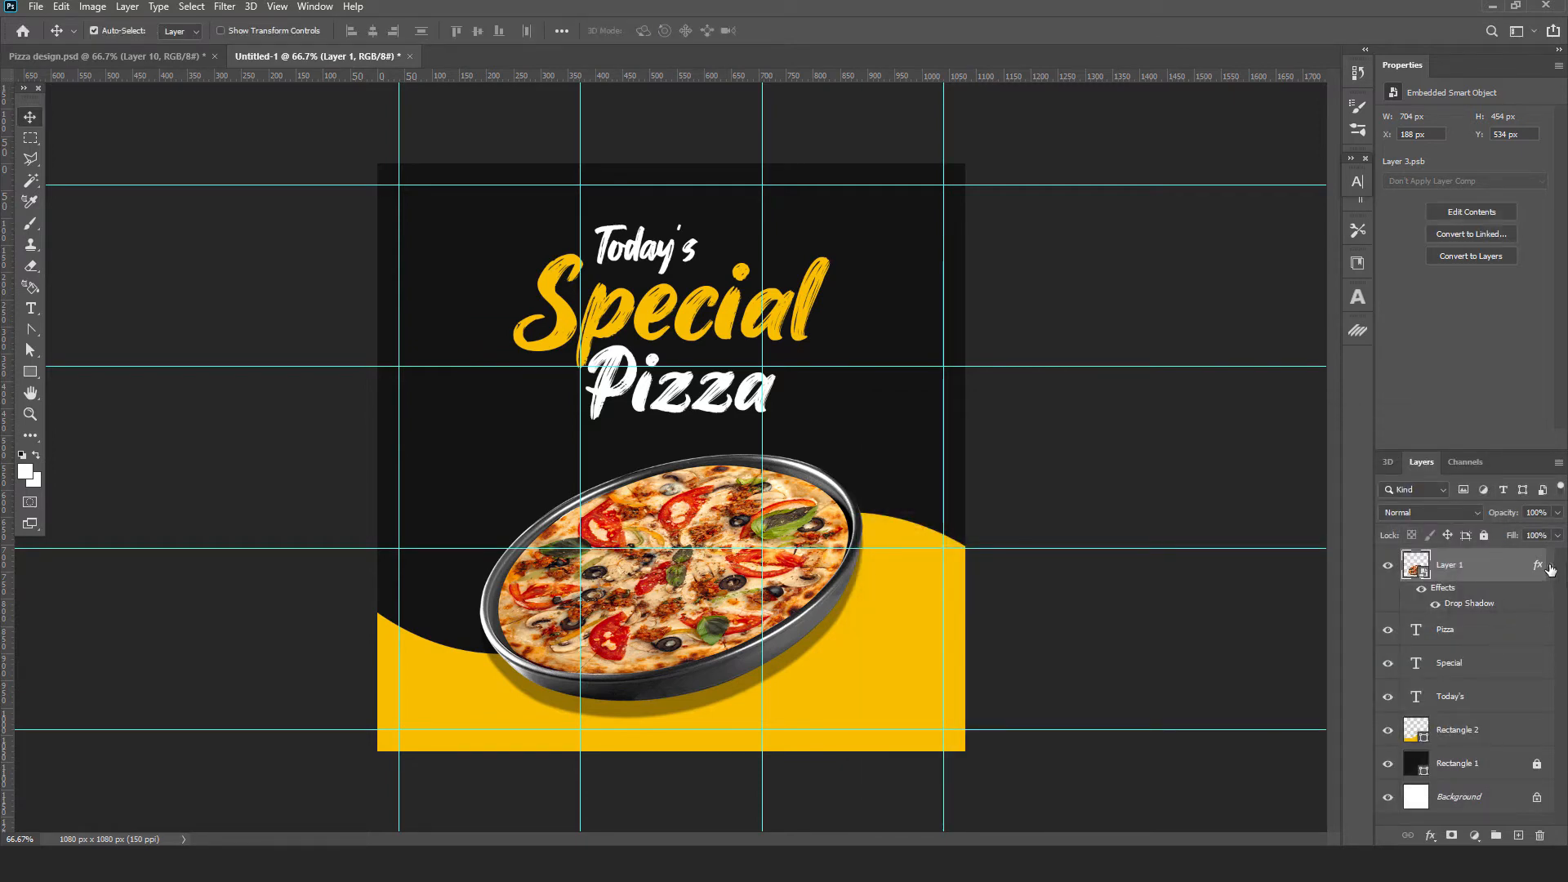
# Step: Separate the pizza's drop shadow effect into its own layer
pyautogui.rightClick(1551, 570)
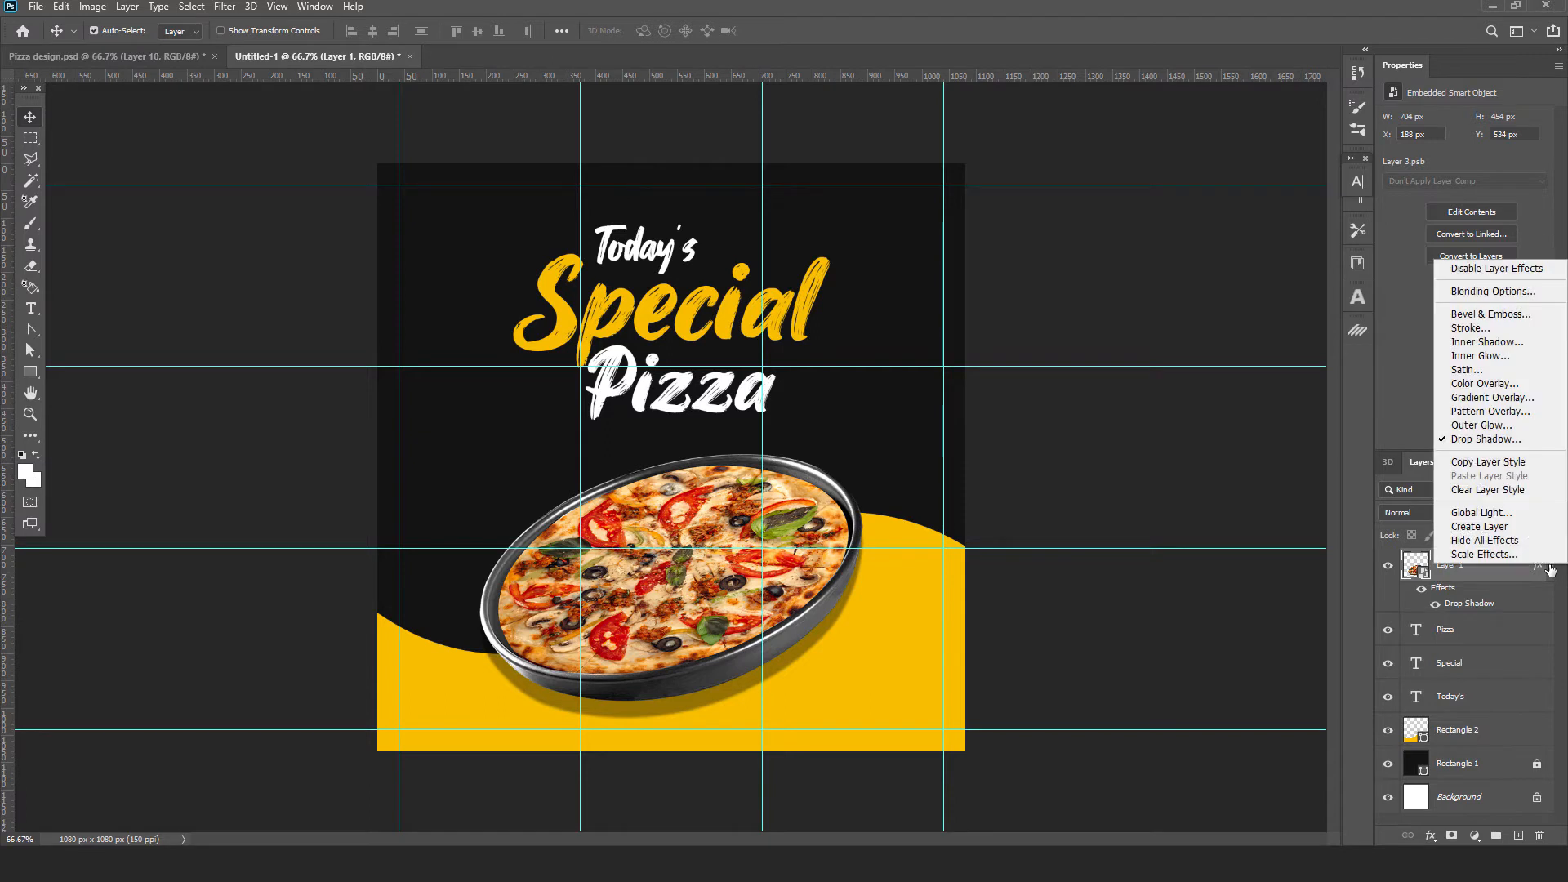
pyautogui.click(1483, 528)
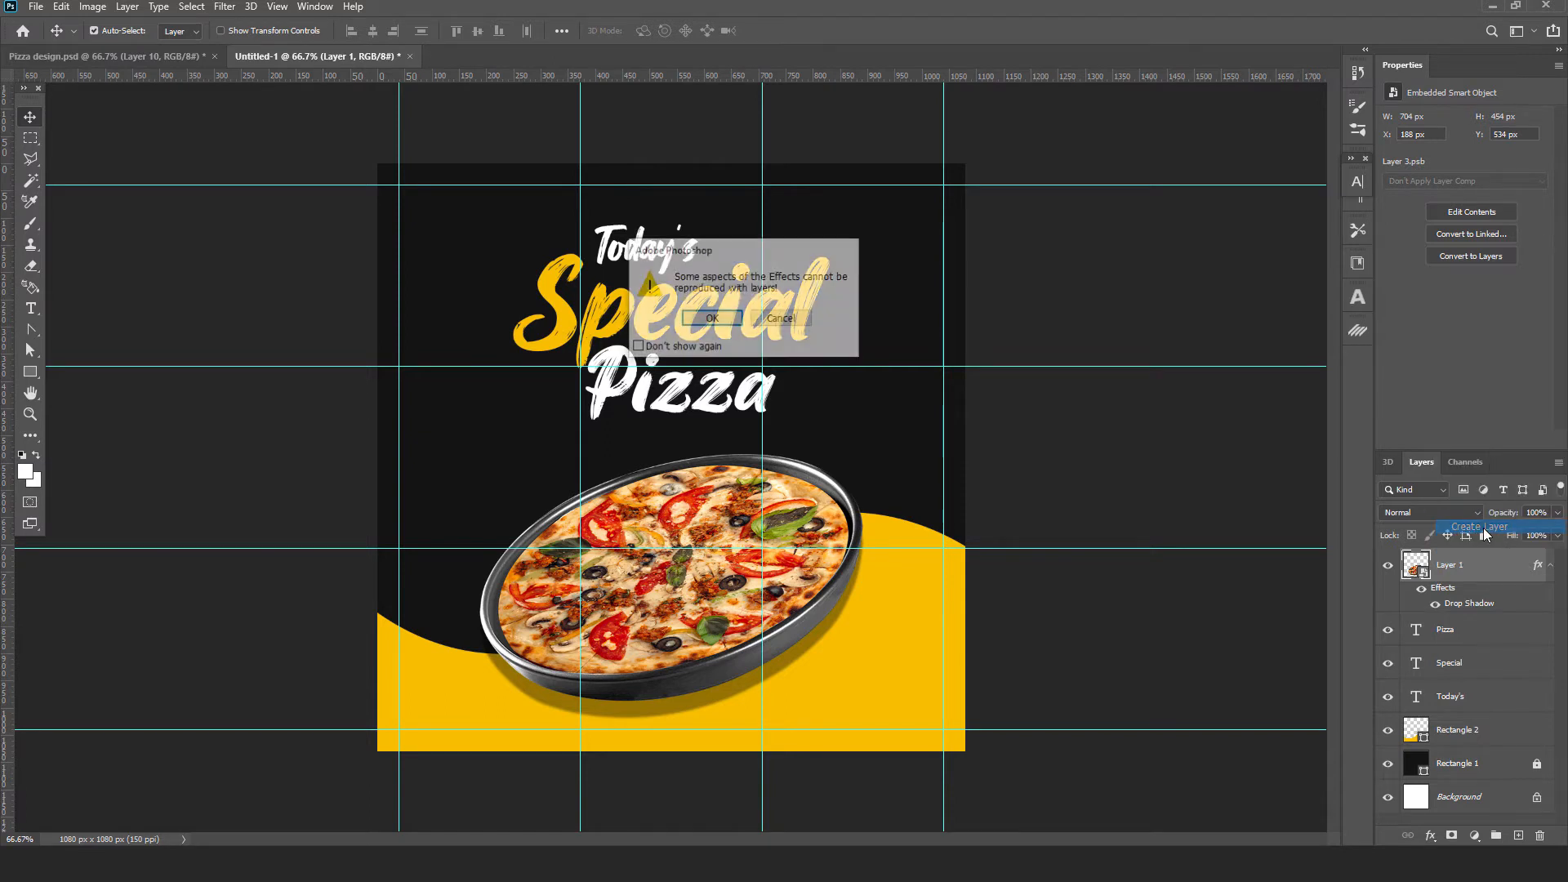
pyautogui.click(716, 319)
# Step: Move the separated shadow to the right and flatten it to about 664 x 150 px beneath the pan's lower right edge
pyautogui.moveTo(786, 671); pyautogui.dragTo(821, 668)
pyautogui.press('ctrl')
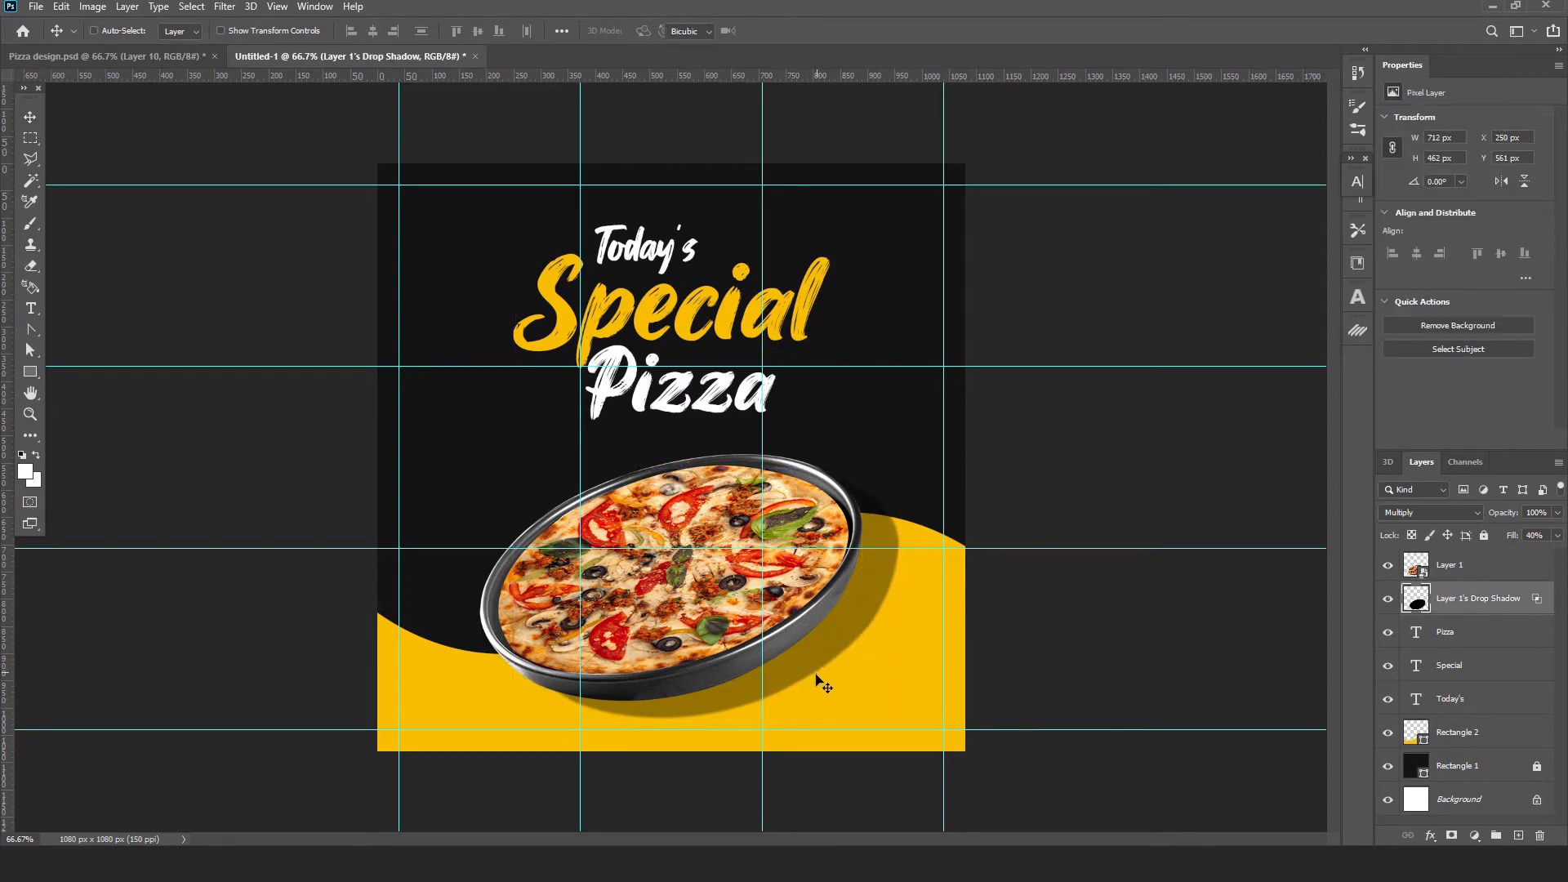
pyautogui.hotkey('ctrl', 't')
pyautogui.moveTo(708, 490); pyautogui.dragTo(800, 668)
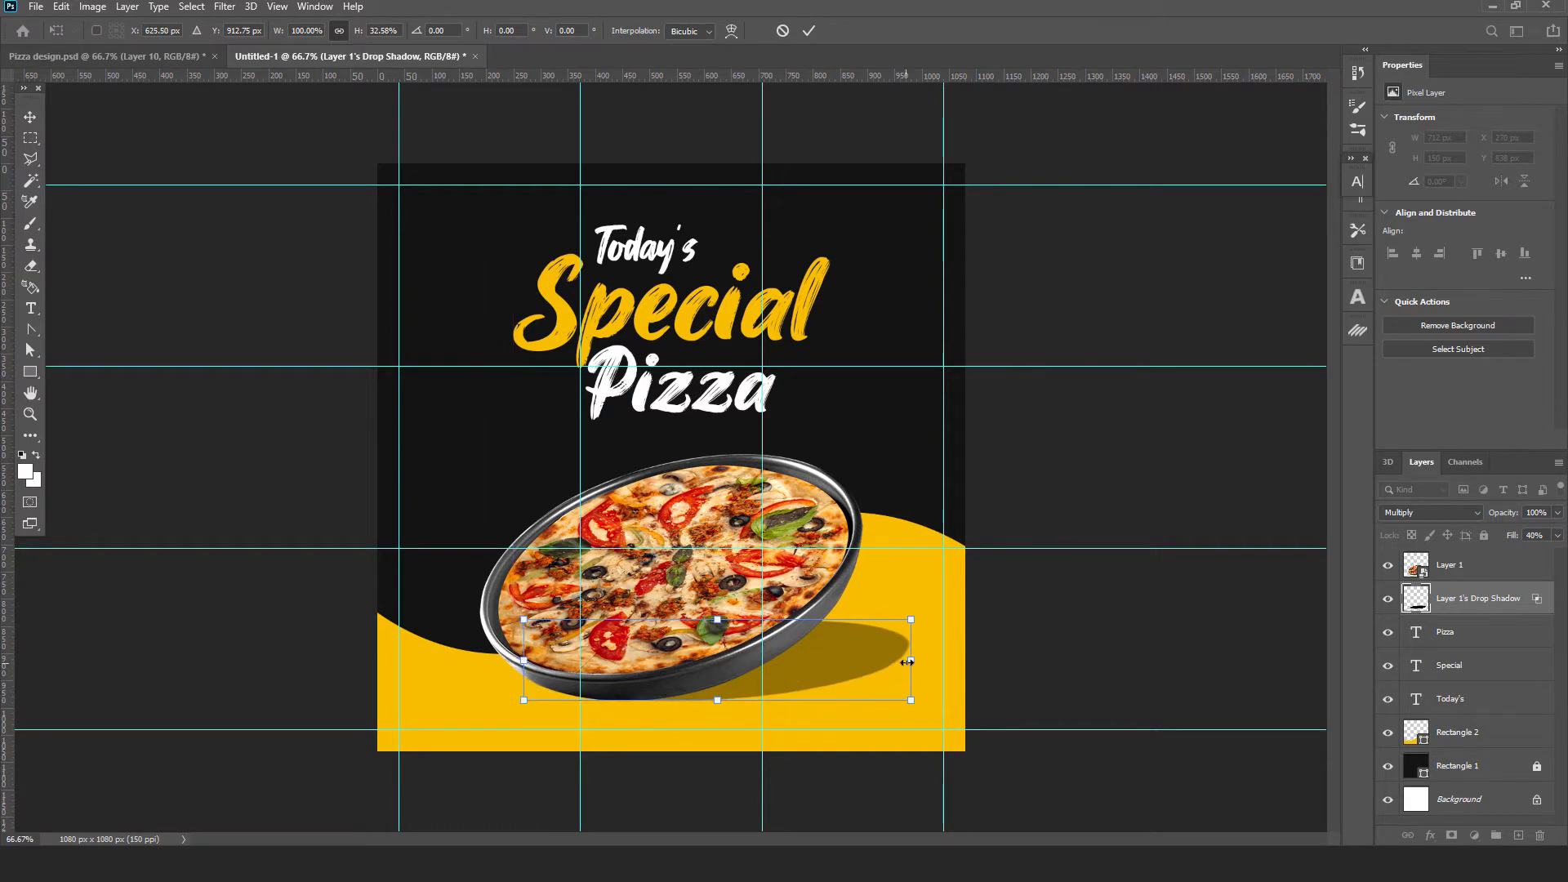
pyautogui.moveTo(911, 660); pyautogui.dragTo(885, 660)
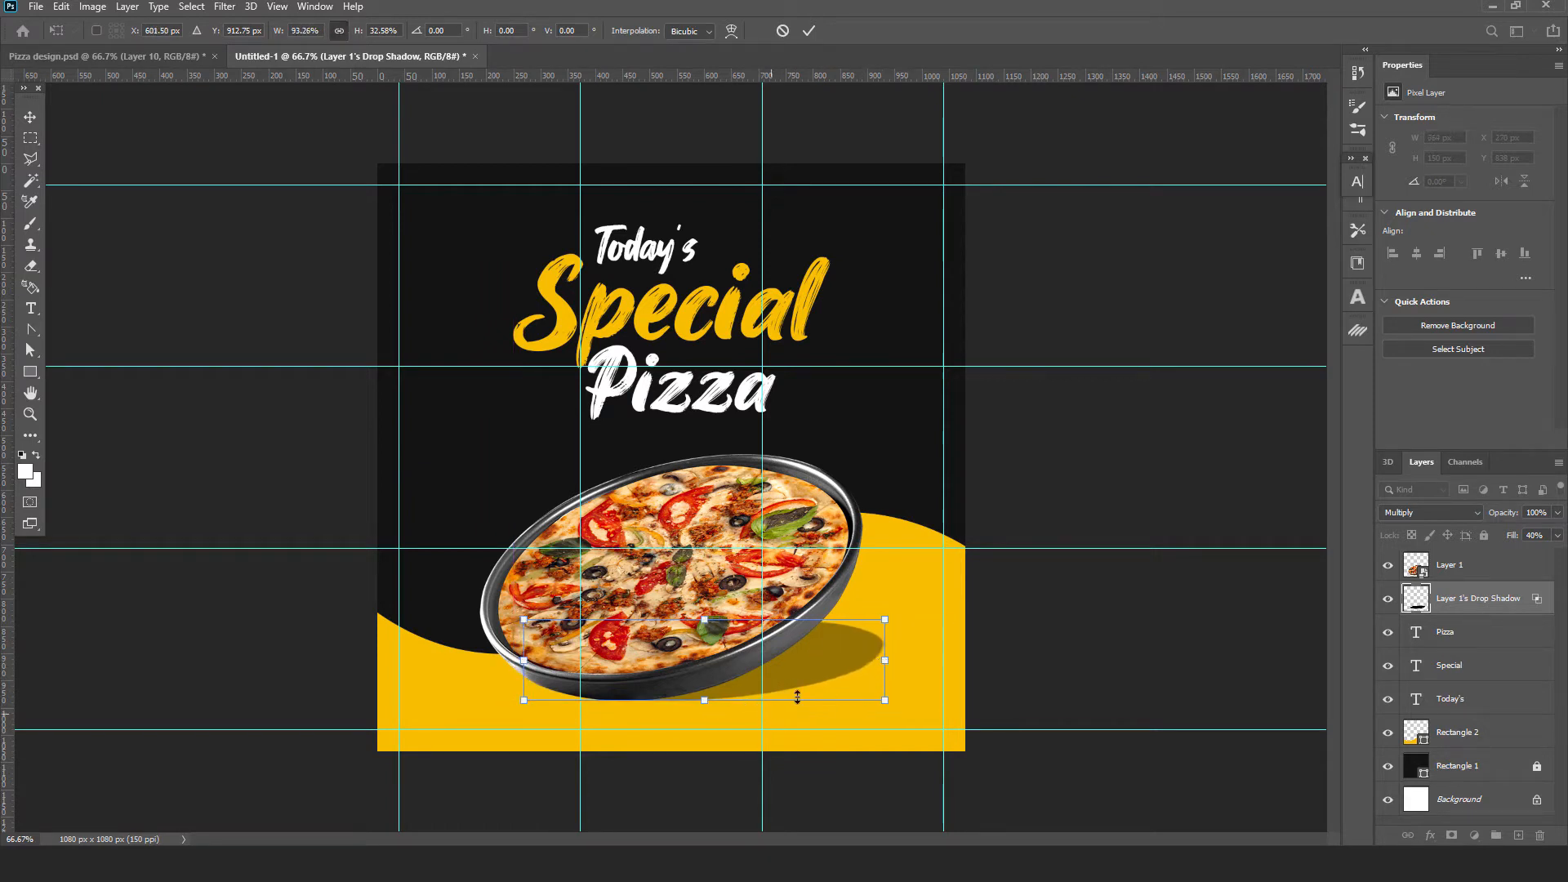
pyautogui.click(808, 31)
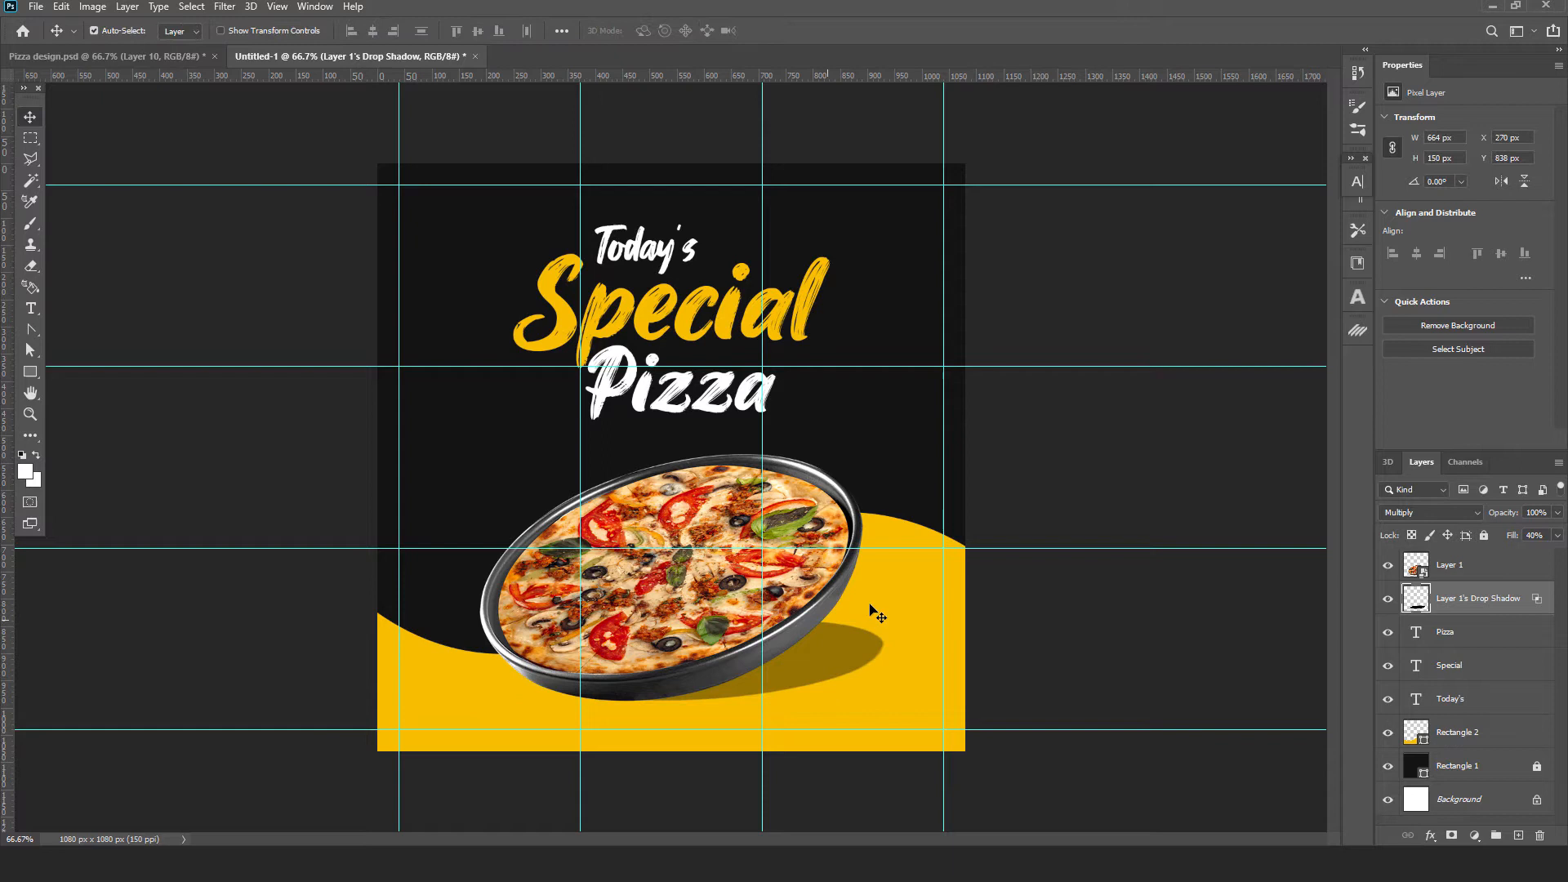
pyautogui.click(1126, 470)
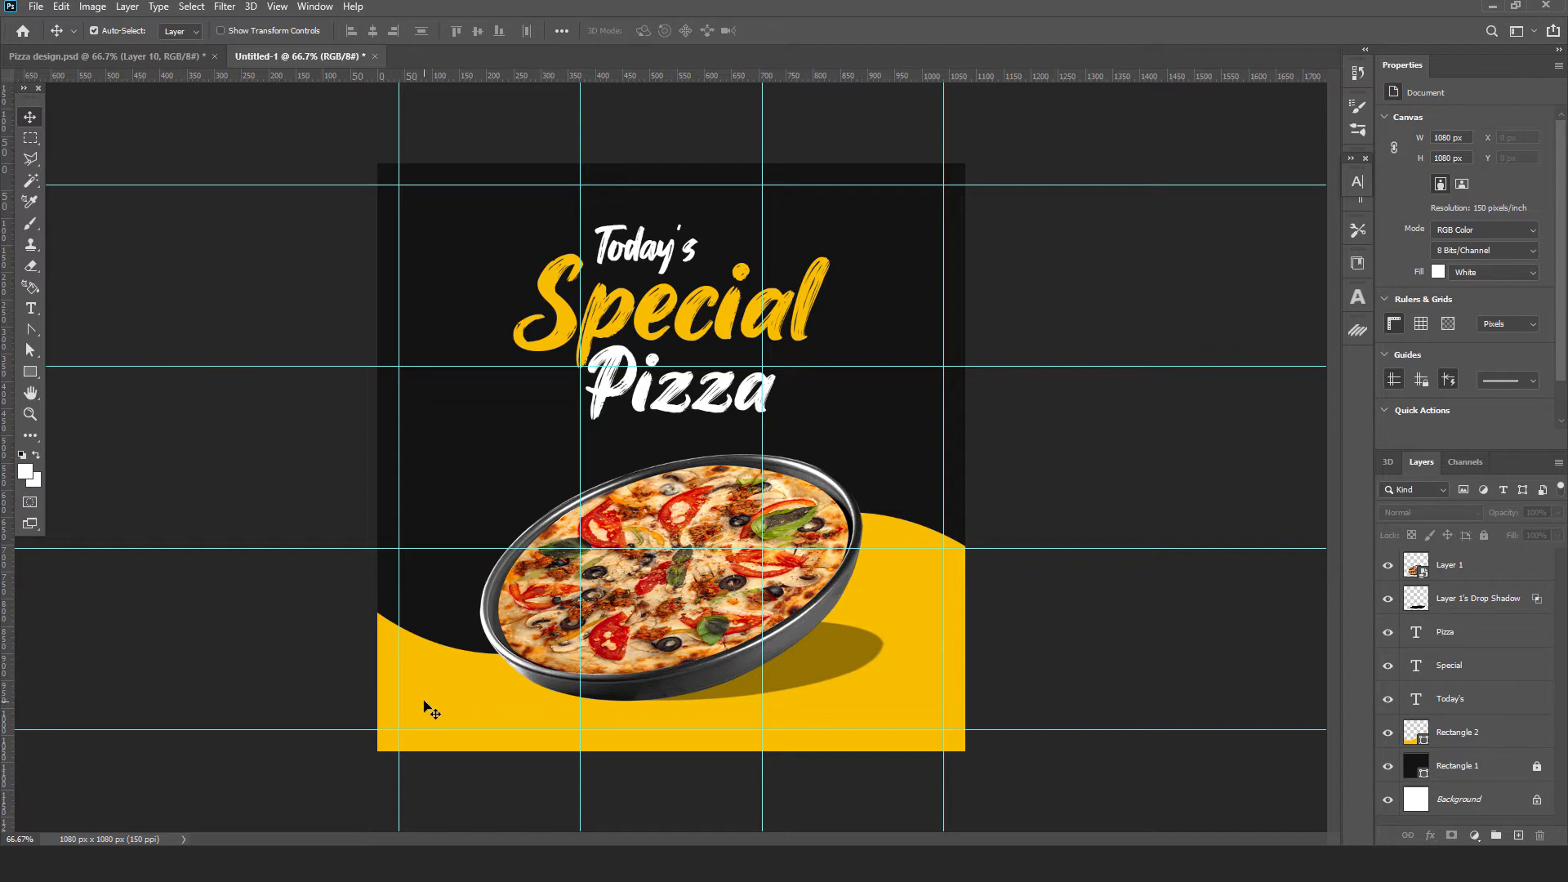
# Step: Draw a rectangle about 122 x 35 px on the yellow area below the pizza's left side and set all corner radii to 100 px
pyautogui.hotkey('ctrl', '+')
pyautogui.moveTo(483, 720); pyautogui.dragTo(545, 389)
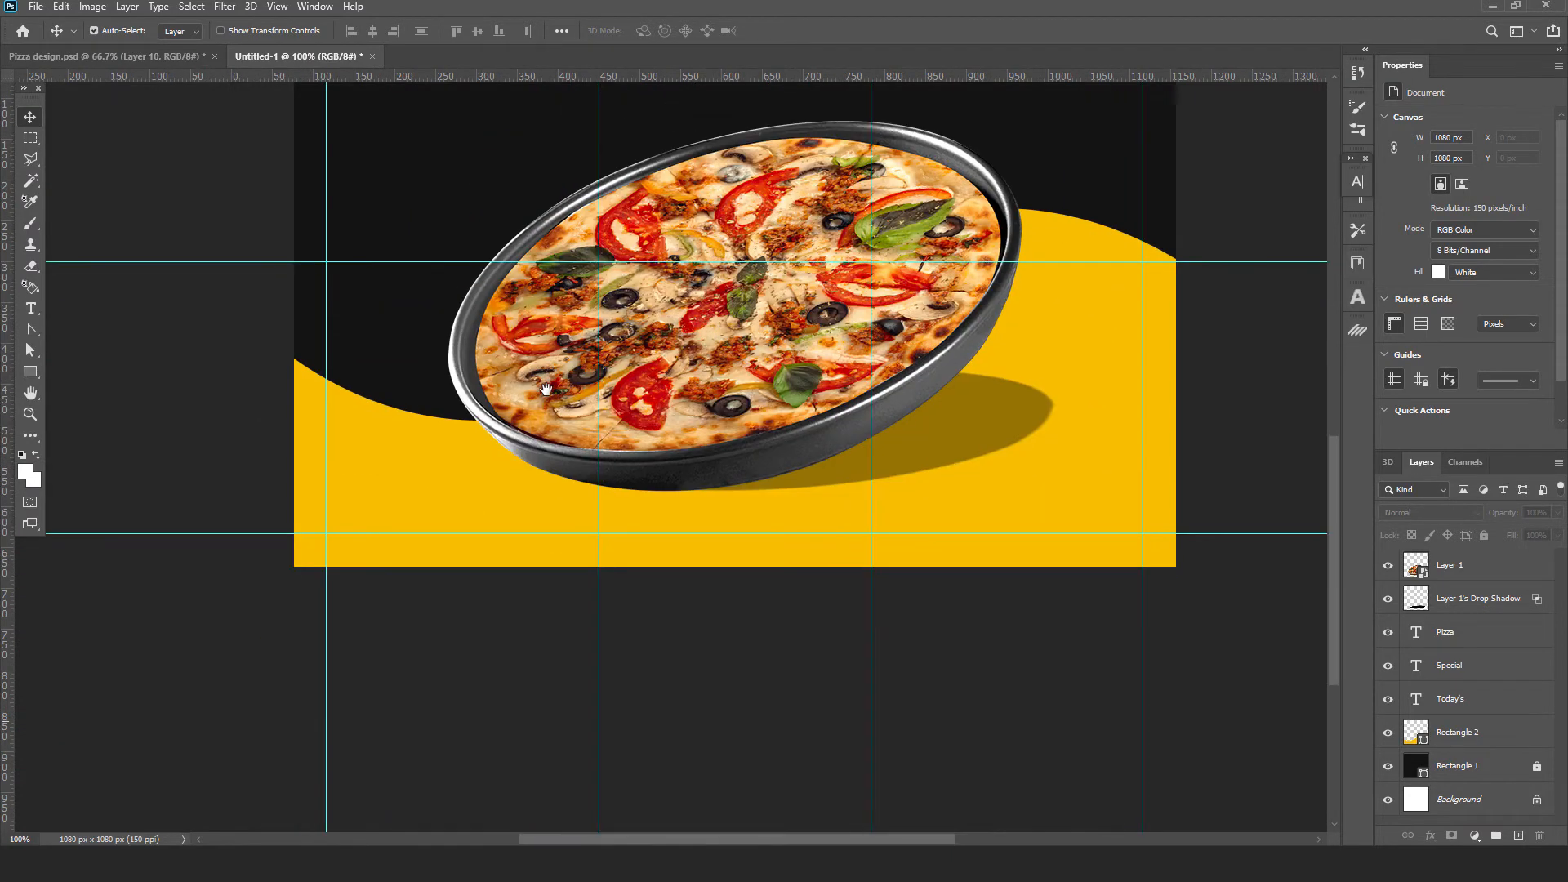
pyautogui.hotkey('ctrl', '+')
pyautogui.moveTo(227, 500); pyautogui.dragTo(515, 491)
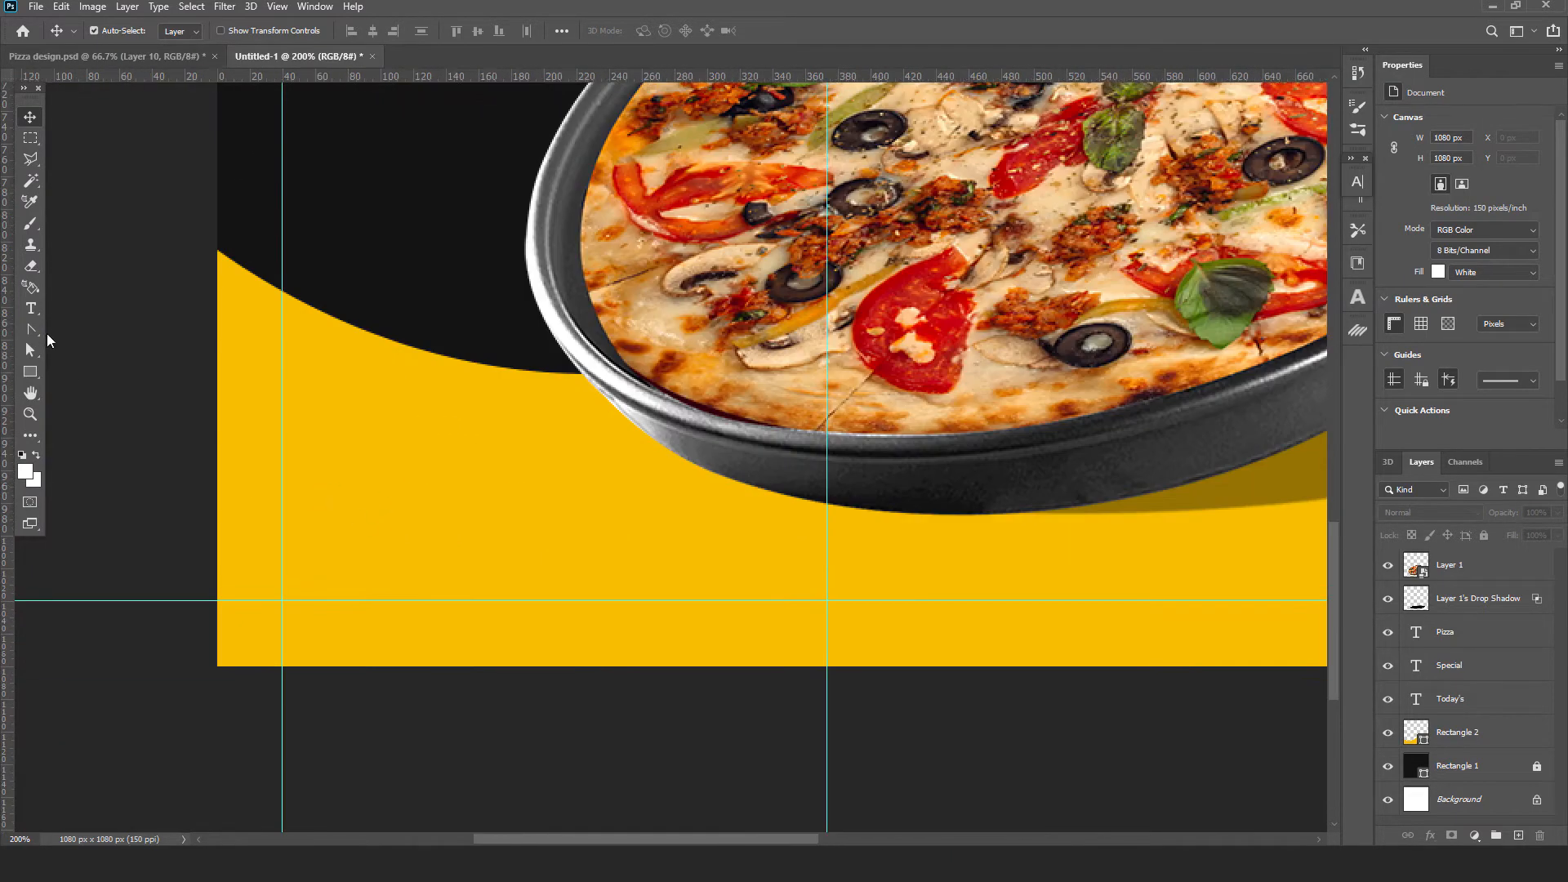
pyautogui.press('u')
pyautogui.moveTo(309, 473); pyautogui.dragTo(507, 531)
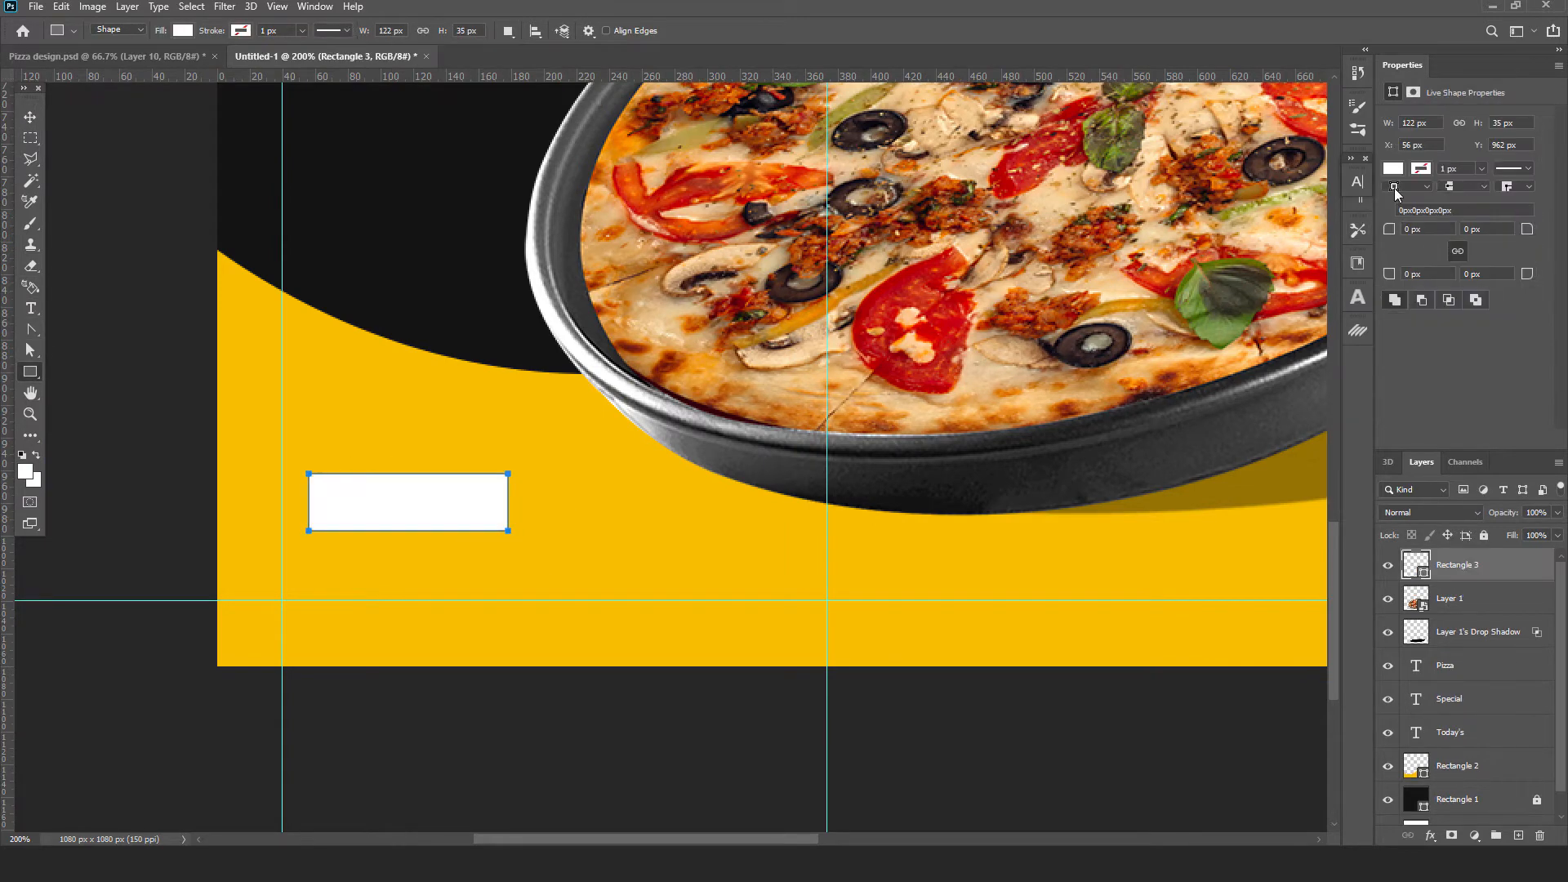
pyautogui.write('100')
pyautogui.press('Return')
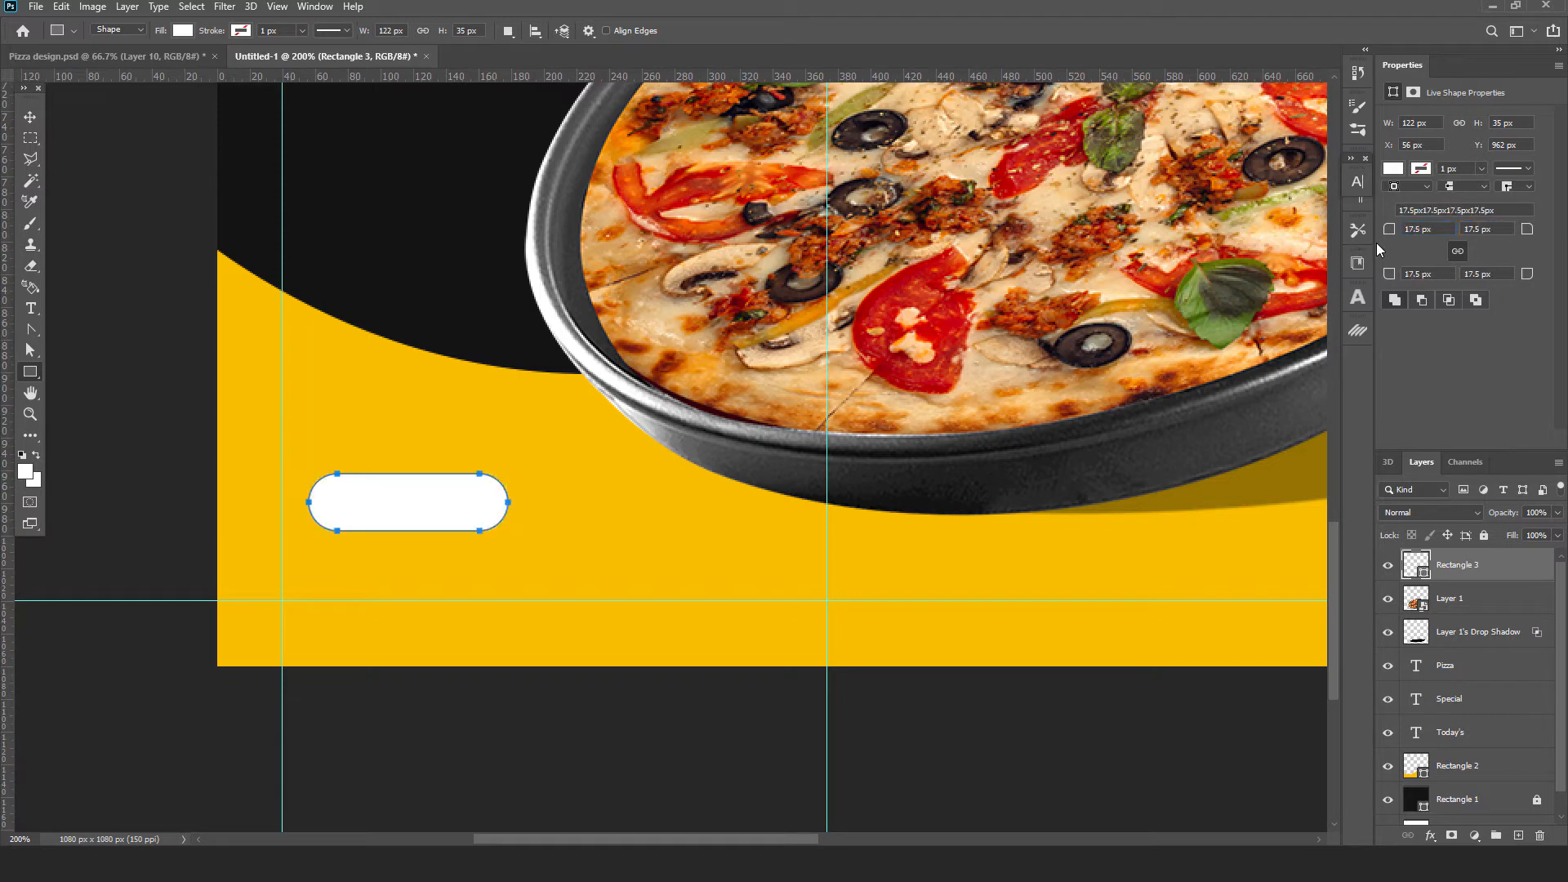
# Step: Fill the rounded rectangle with the dark background colour #141414
pyautogui.doubleClick(1406, 566)
pyautogui.click(503, 291)
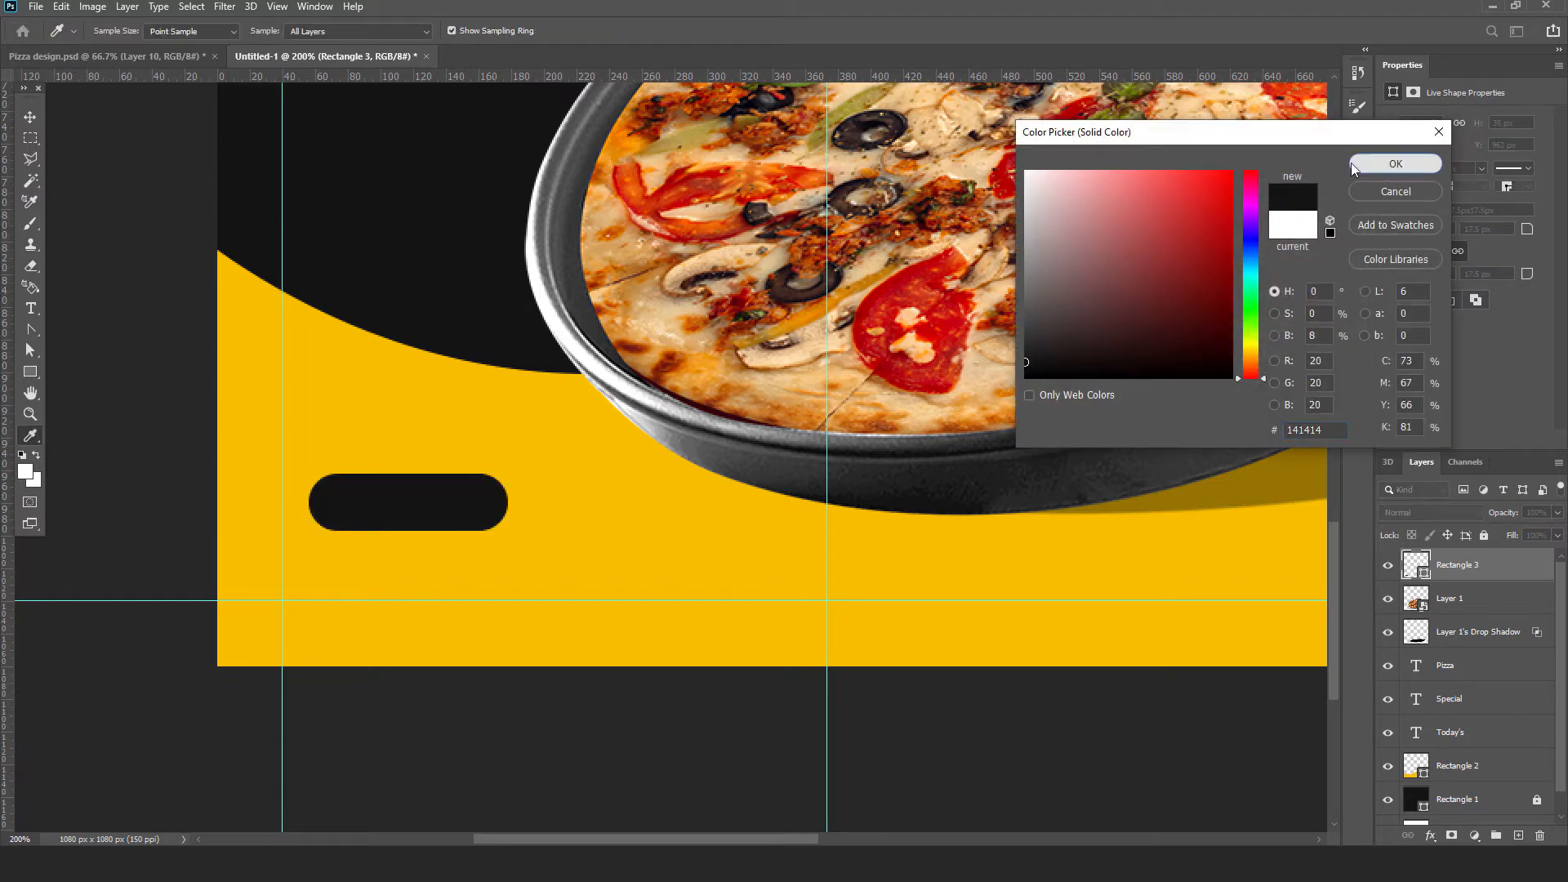
pyautogui.click(1351, 168)
# Step: Add the white text "Order Now" beside the dark rounded rectangle
pyautogui.click(30, 308)
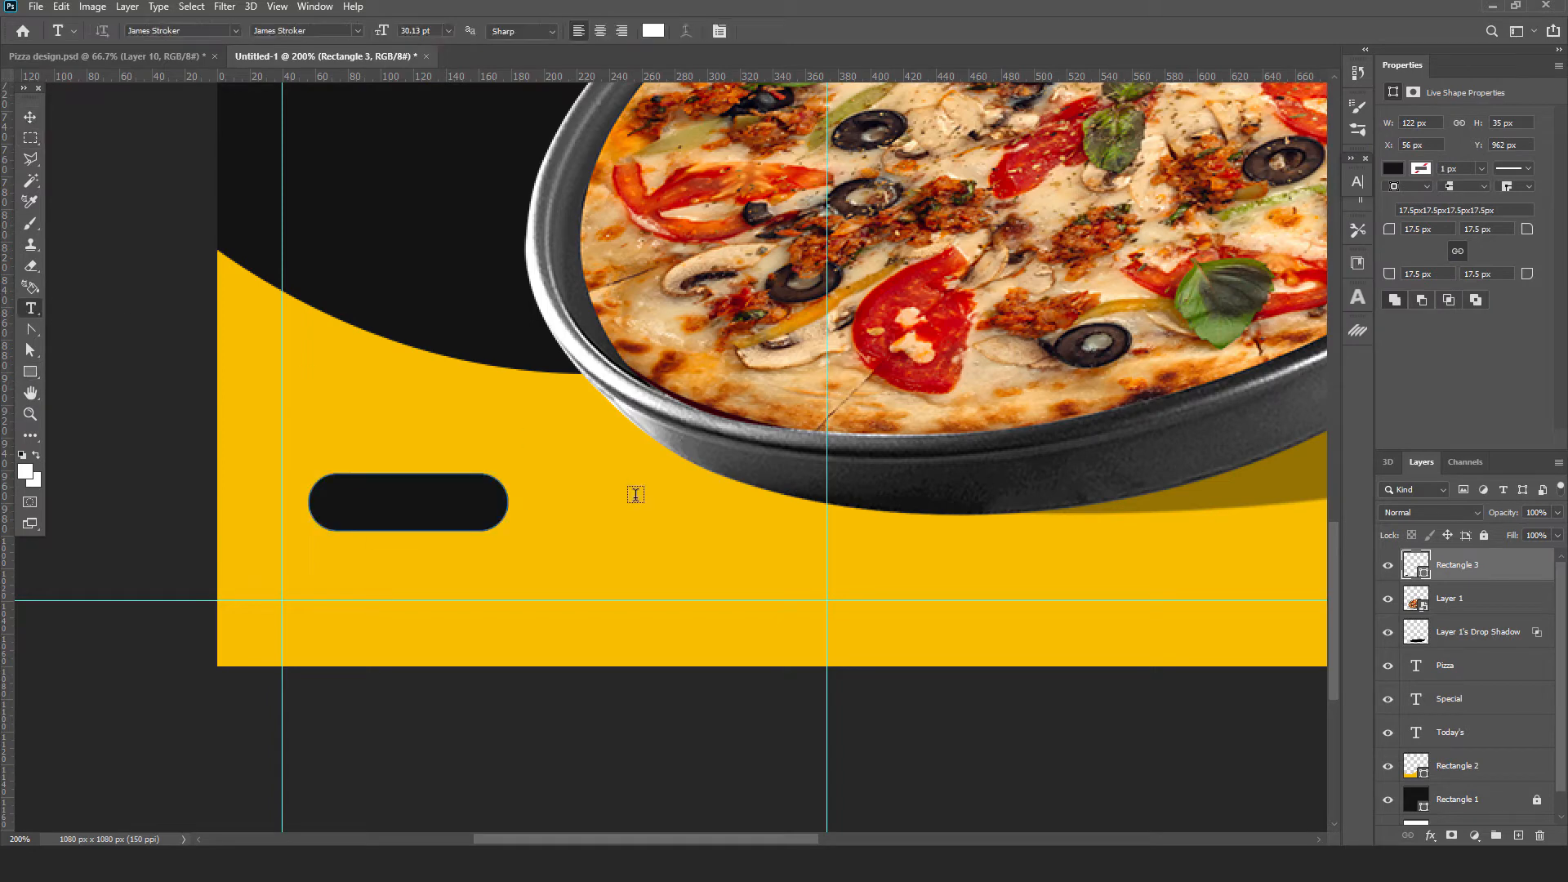
pyautogui.click(611, 544)
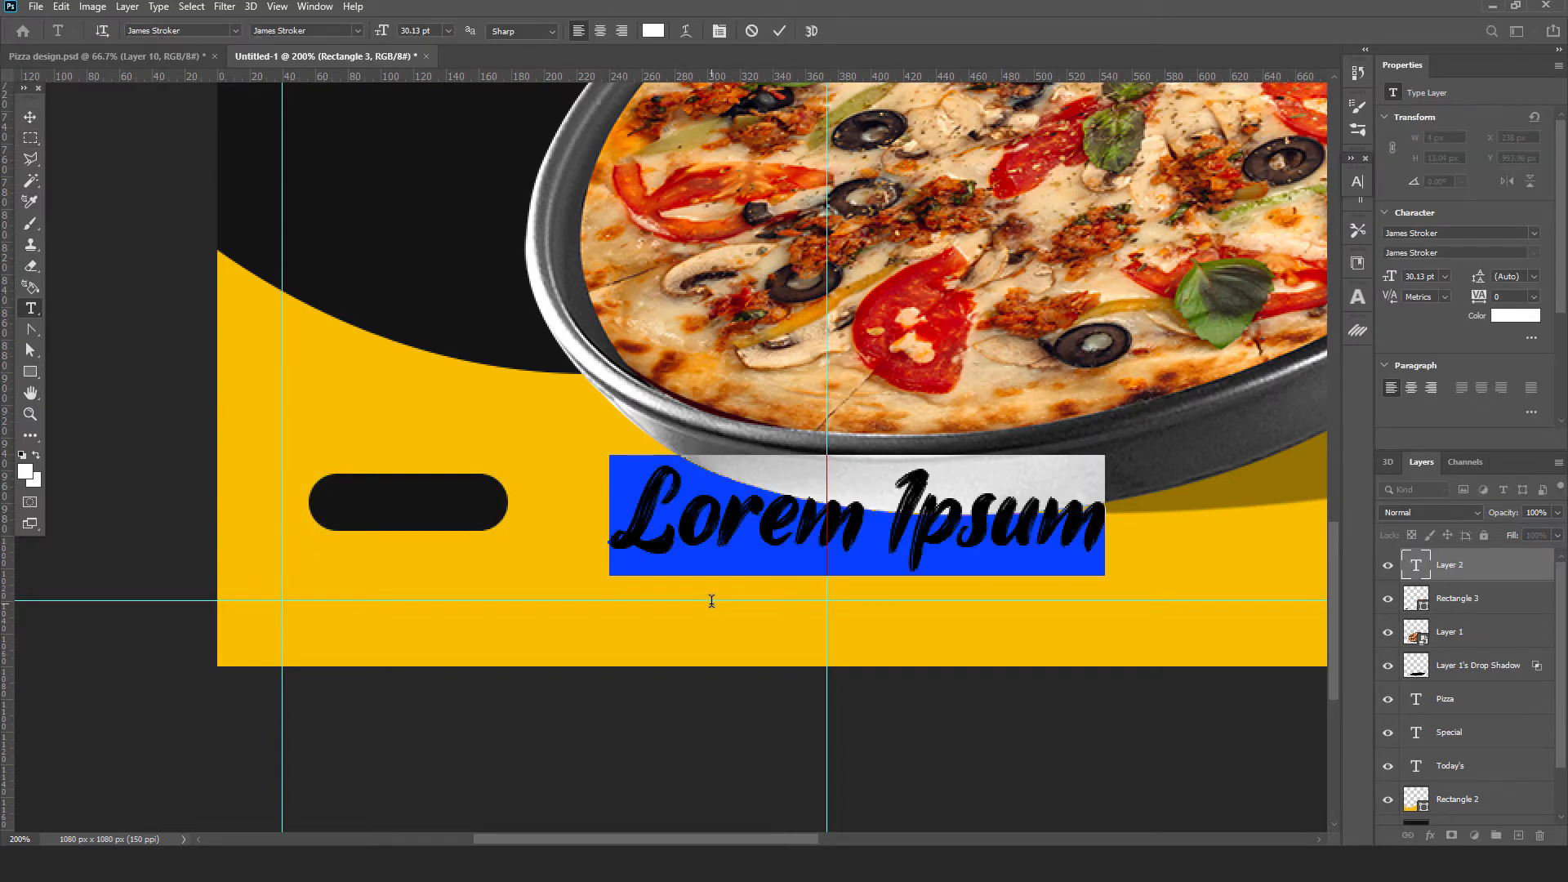
pyautogui.write('Order')
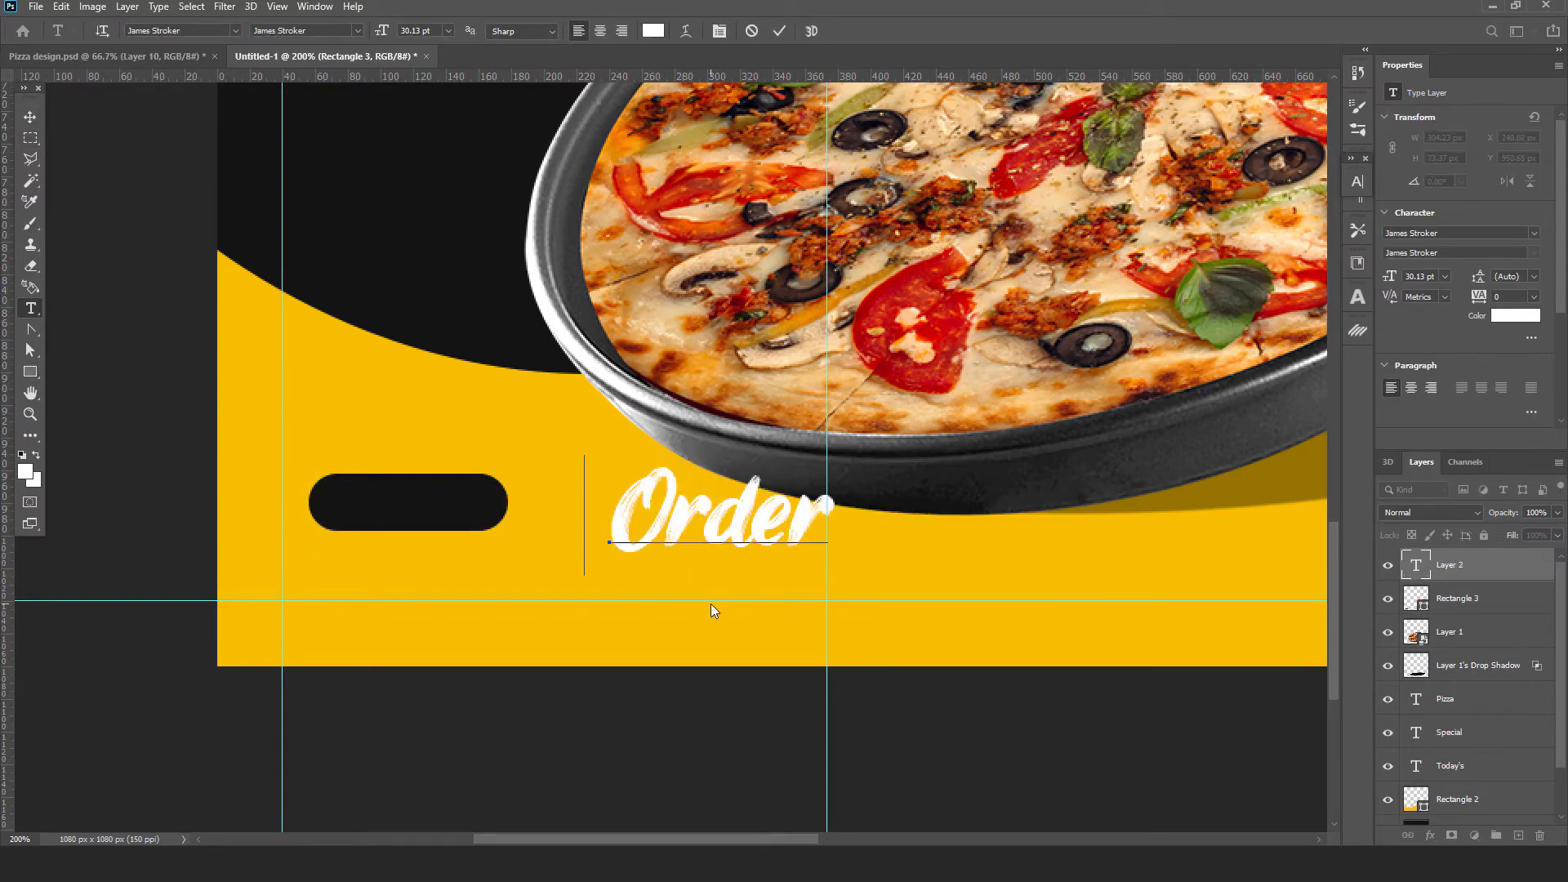
pyautogui.write(' Now')
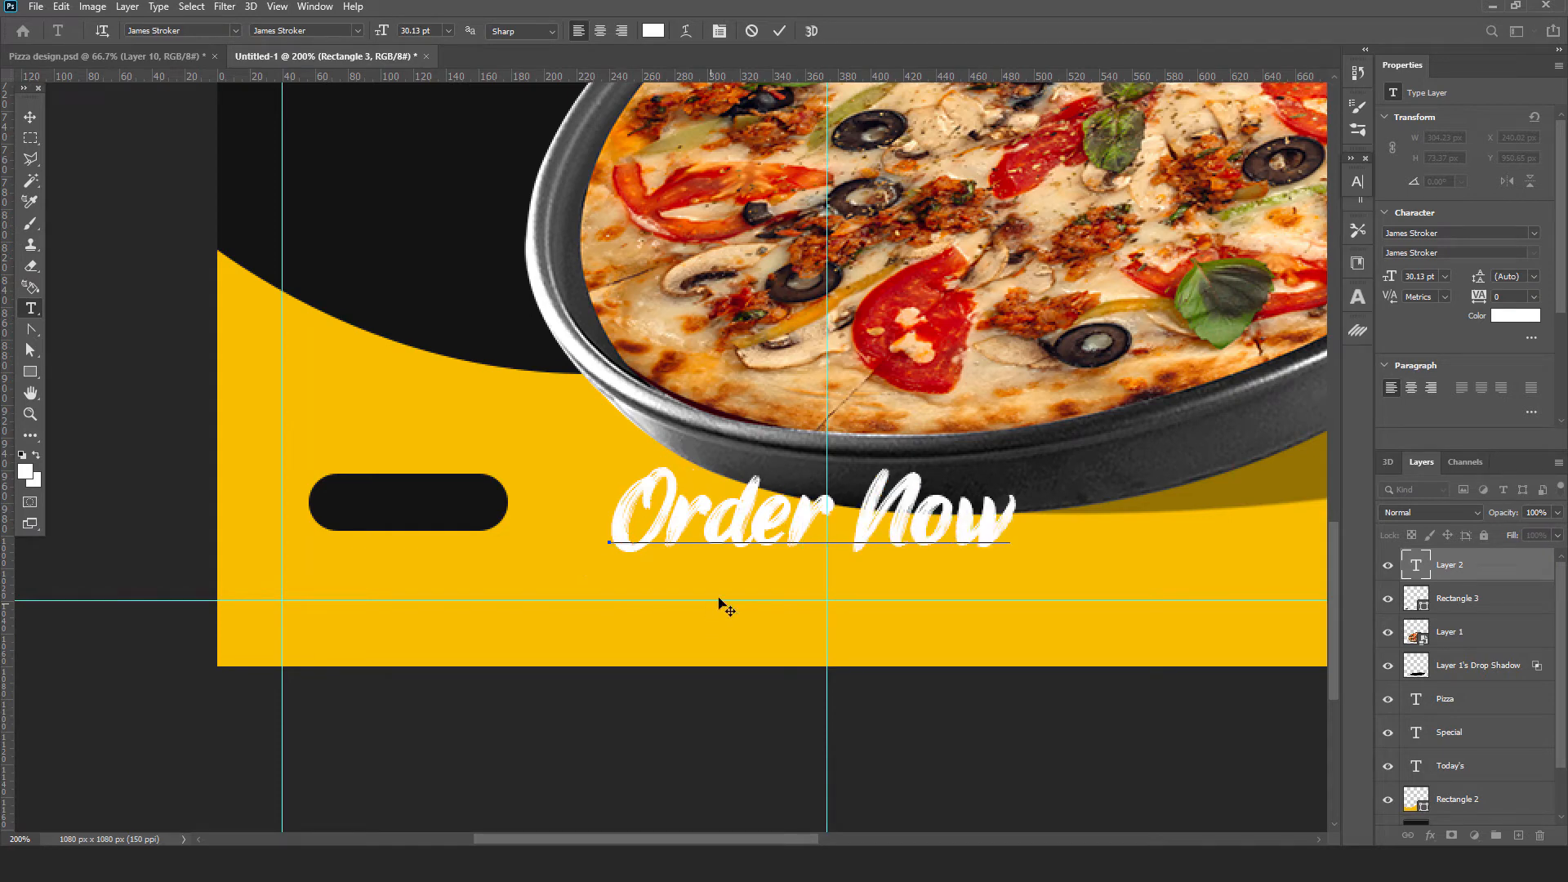
pyautogui.click(33, 120)
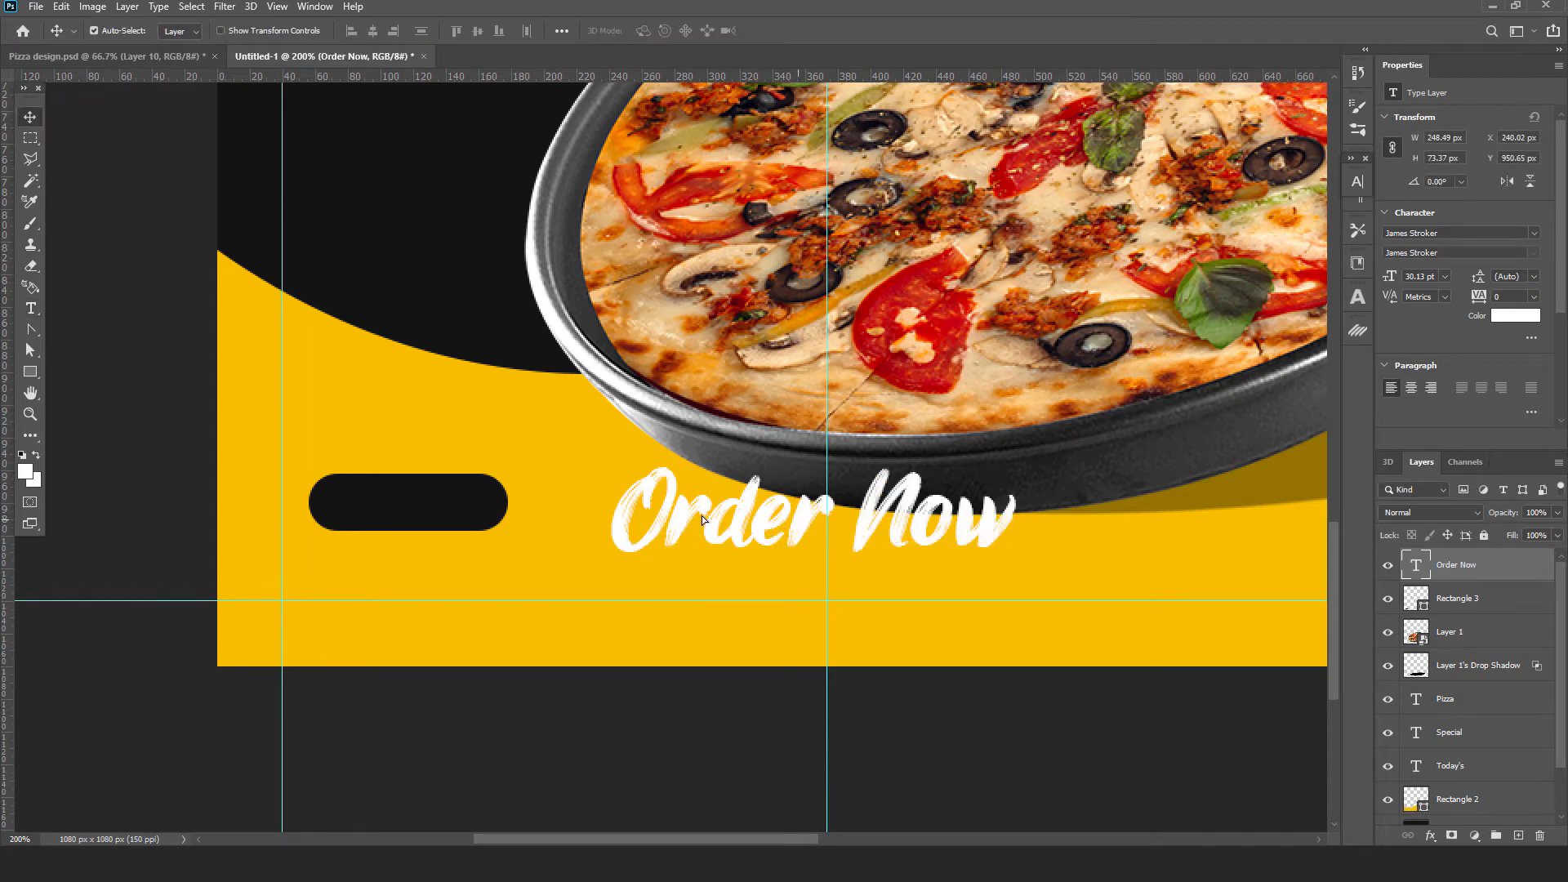
# Step: Move the "Order Now" text onto the dark rounded rectangle and scale it to about 37.6% so it fits inside
pyautogui.moveTo(819, 529); pyautogui.dragTo(539, 531)
pyautogui.hotkey('ctrl', 't')
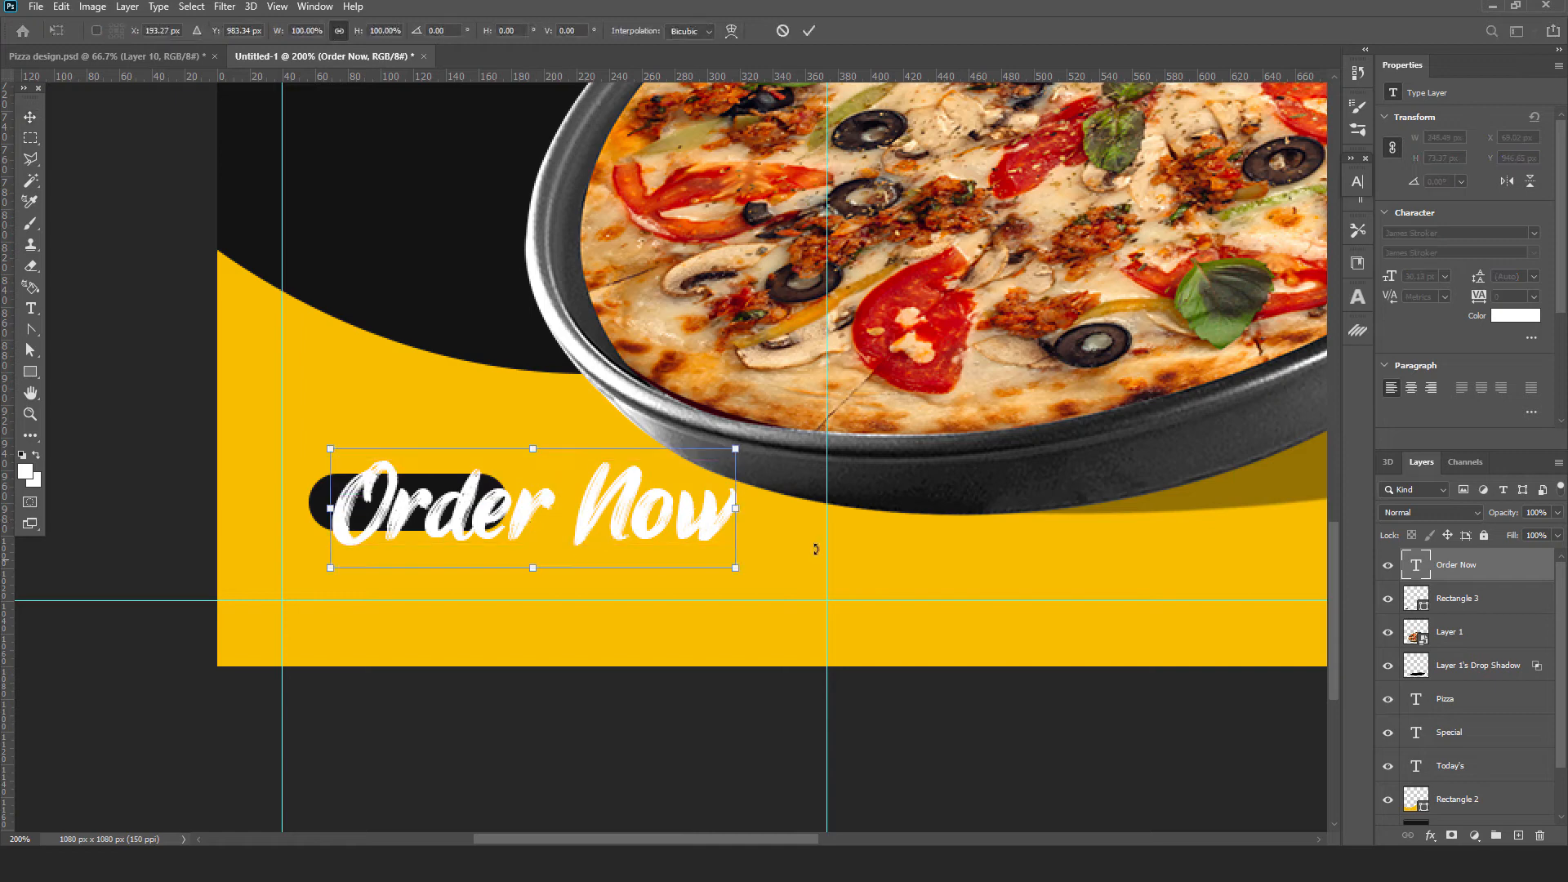
pyautogui.moveTo(733, 508); pyautogui.dragTo(464, 513)
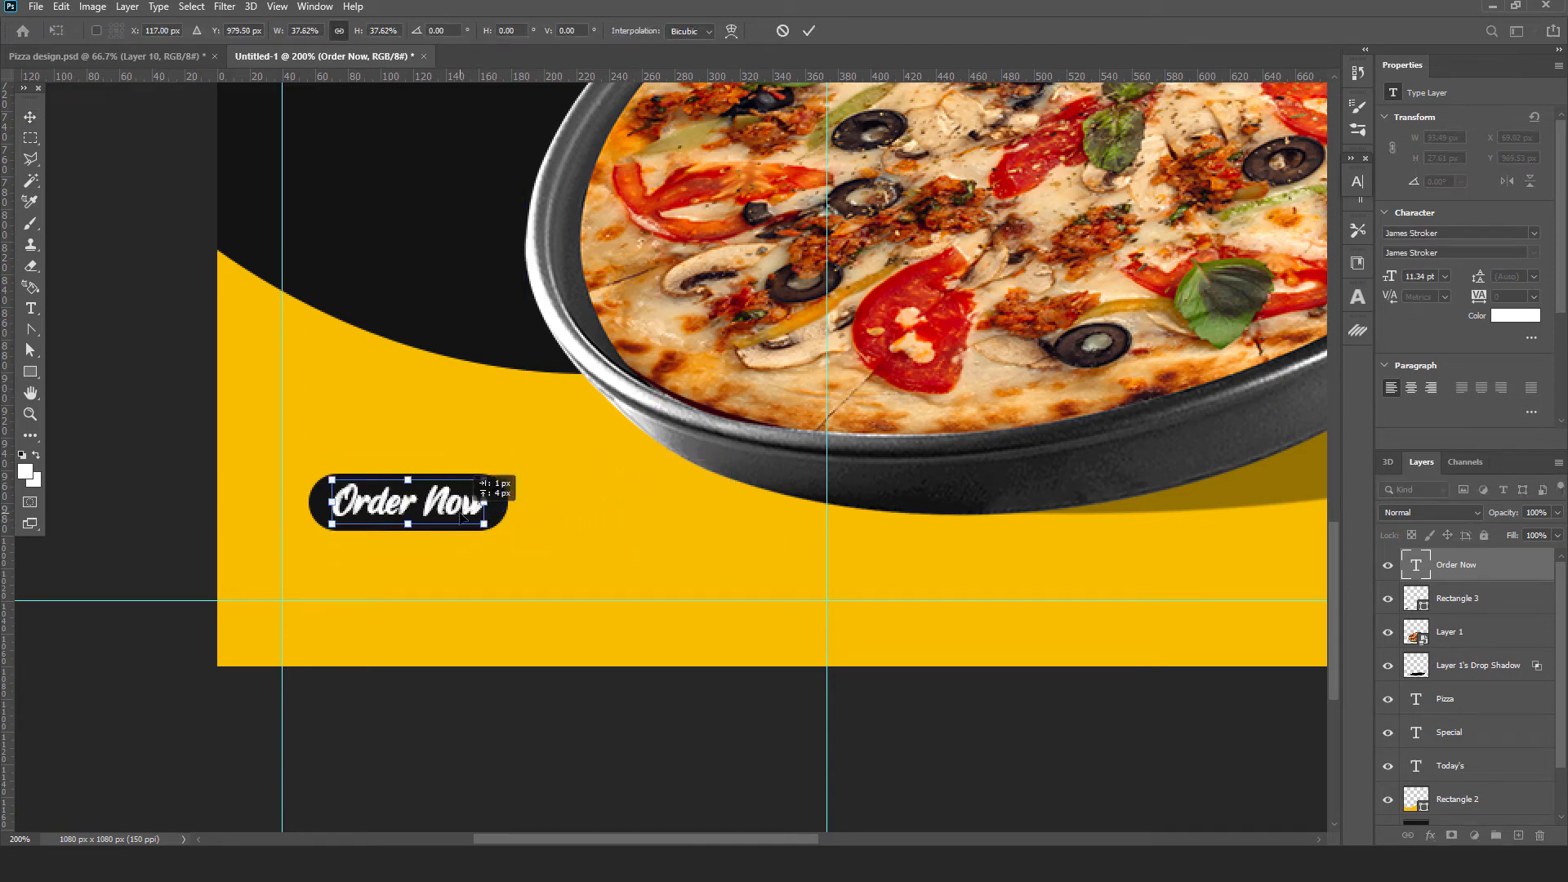
pyautogui.click(808, 33)
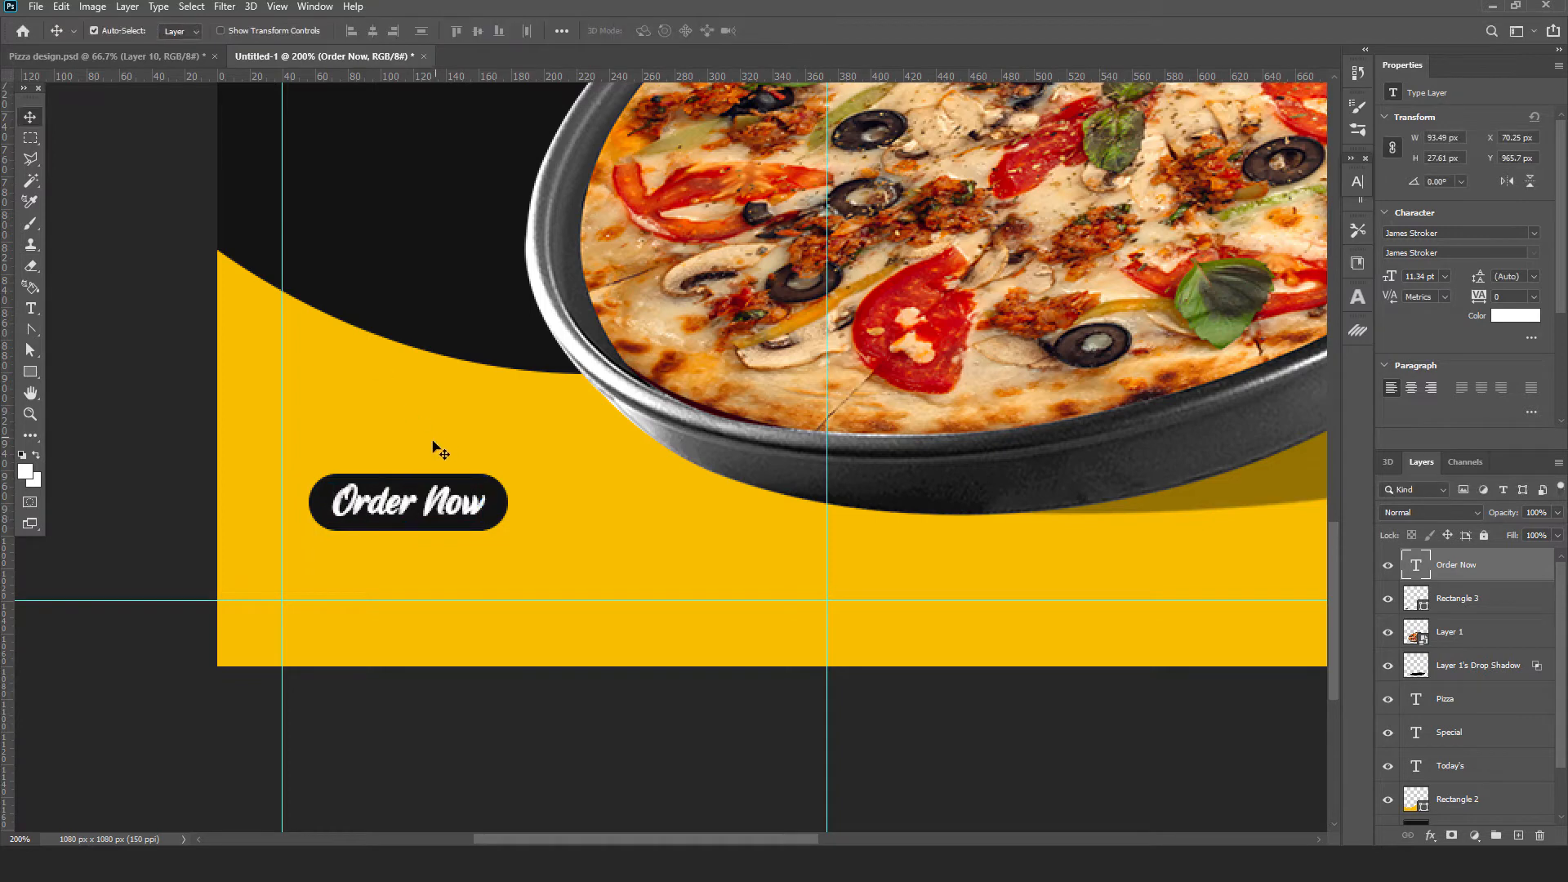
# Step: Align the vertical centres of the "Order Now" text and the rounded rectangle
pyautogui.keyDown('shift'); pyautogui.click(500, 517); pyautogui.keyUp('shift')
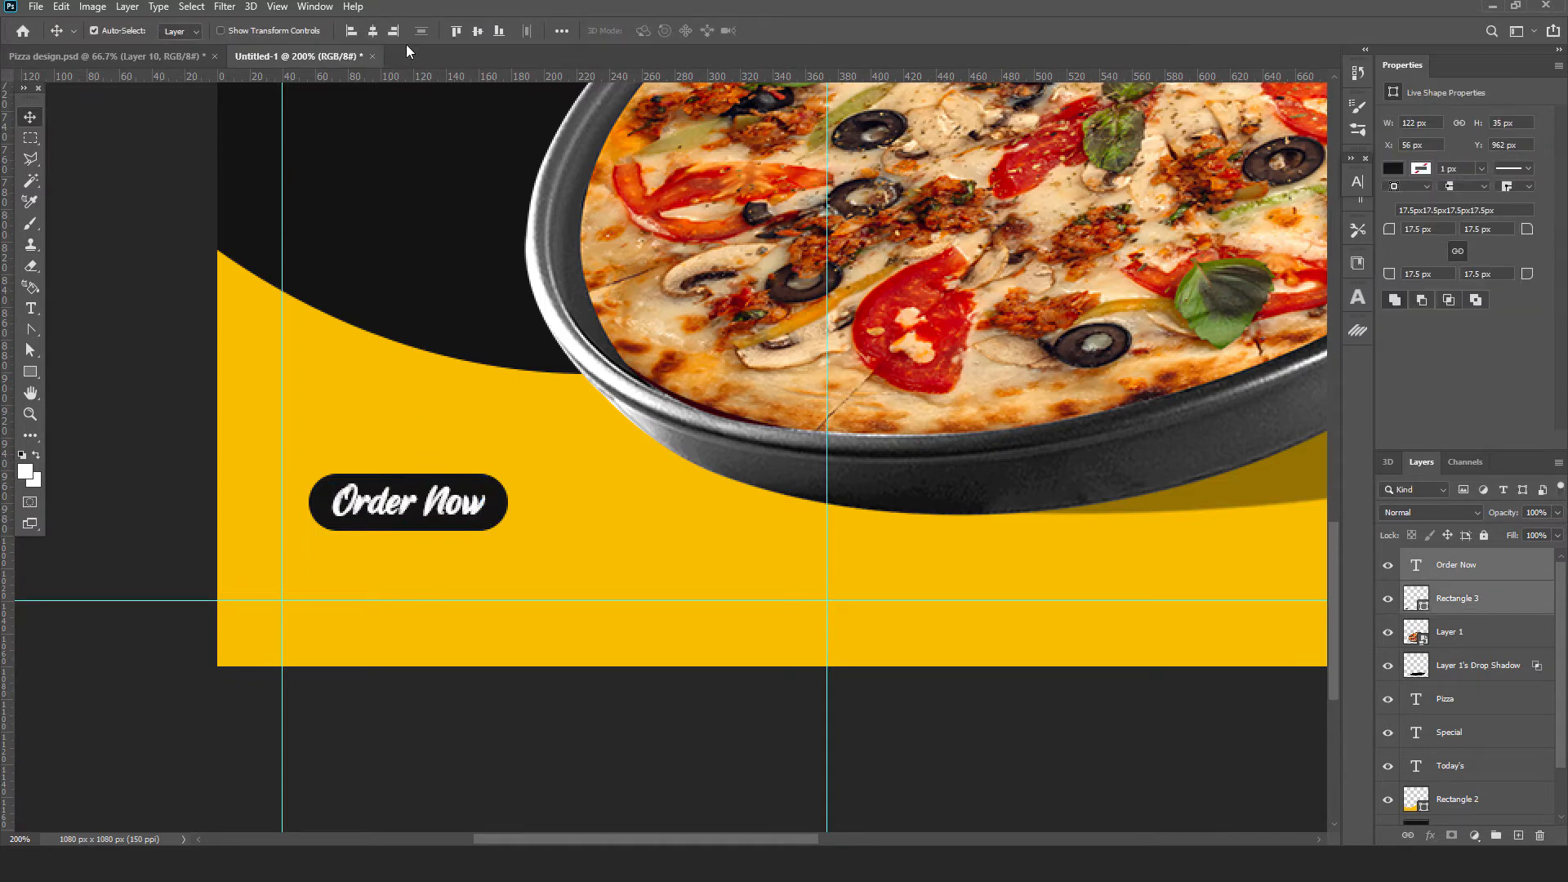
pyautogui.click(478, 31)
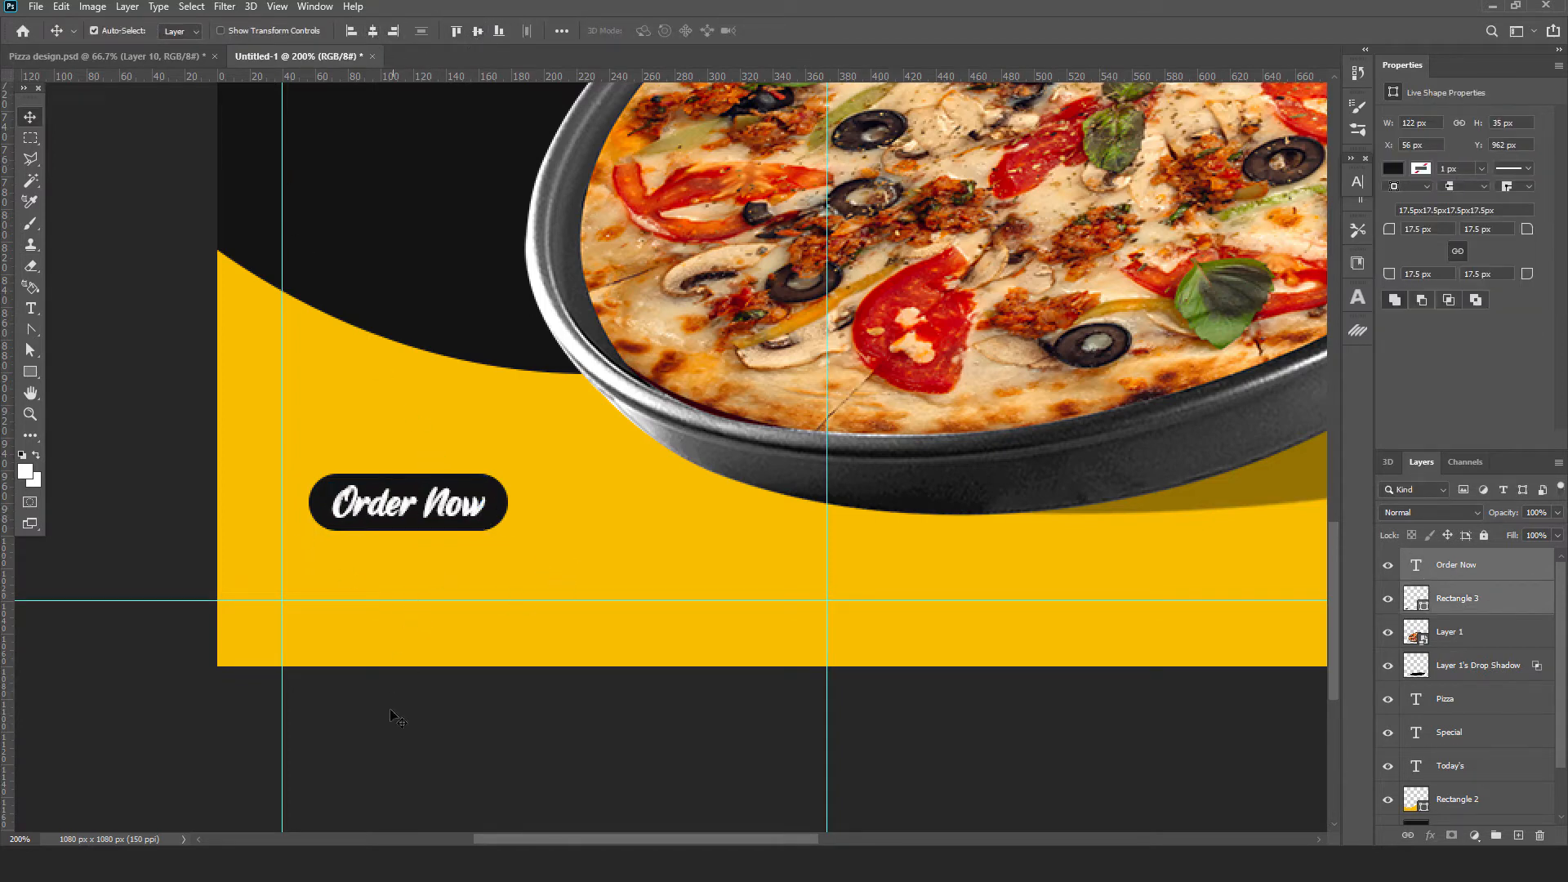
pyautogui.click(398, 719)
pyautogui.click(30, 308)
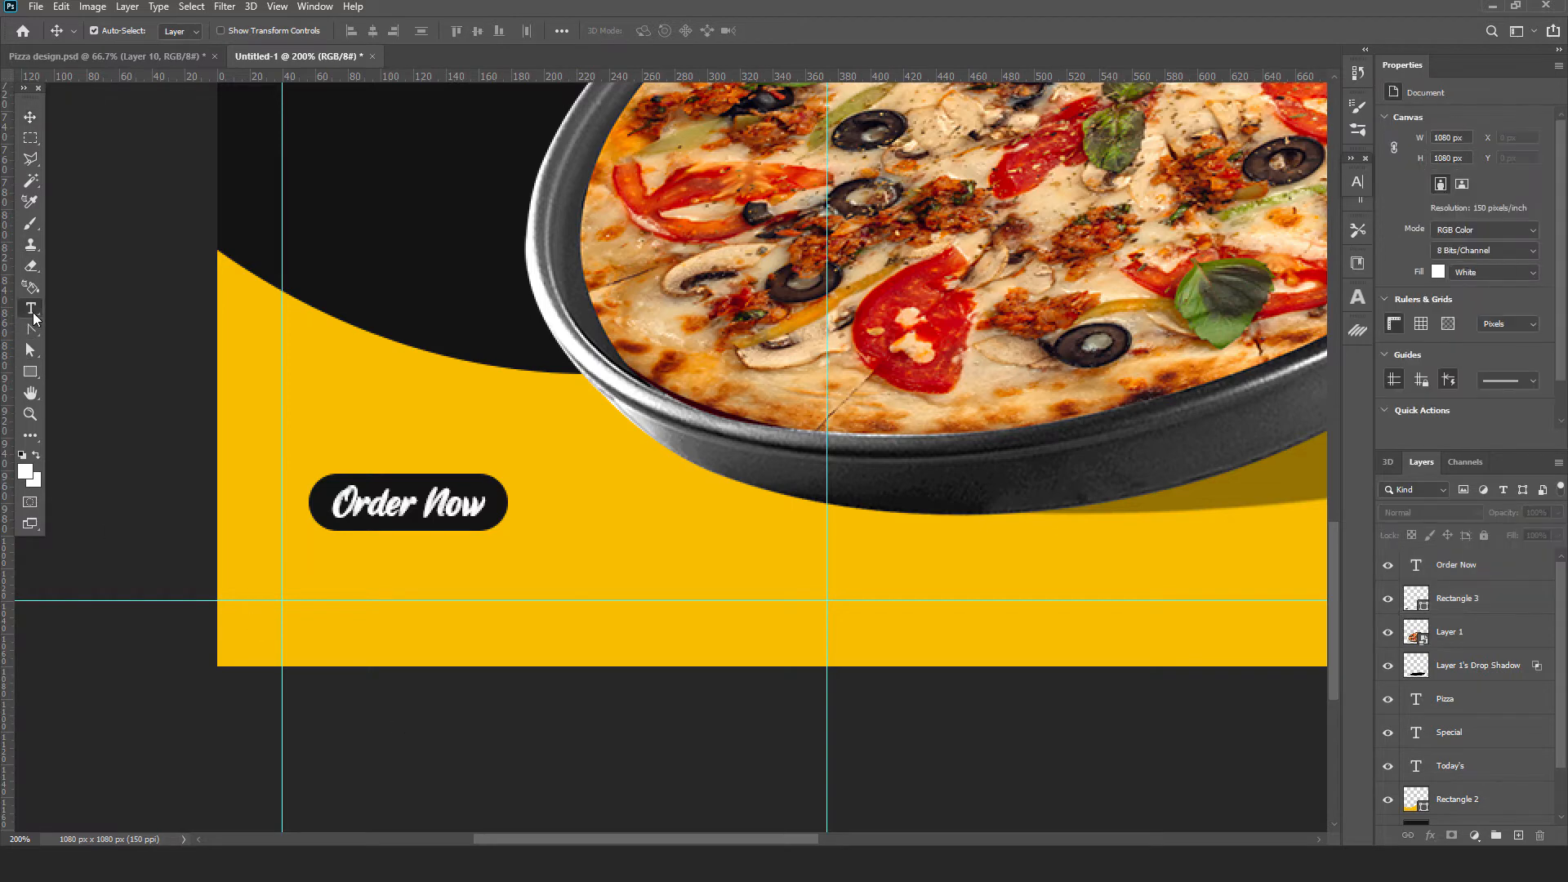
pyautogui.click(520, 572)
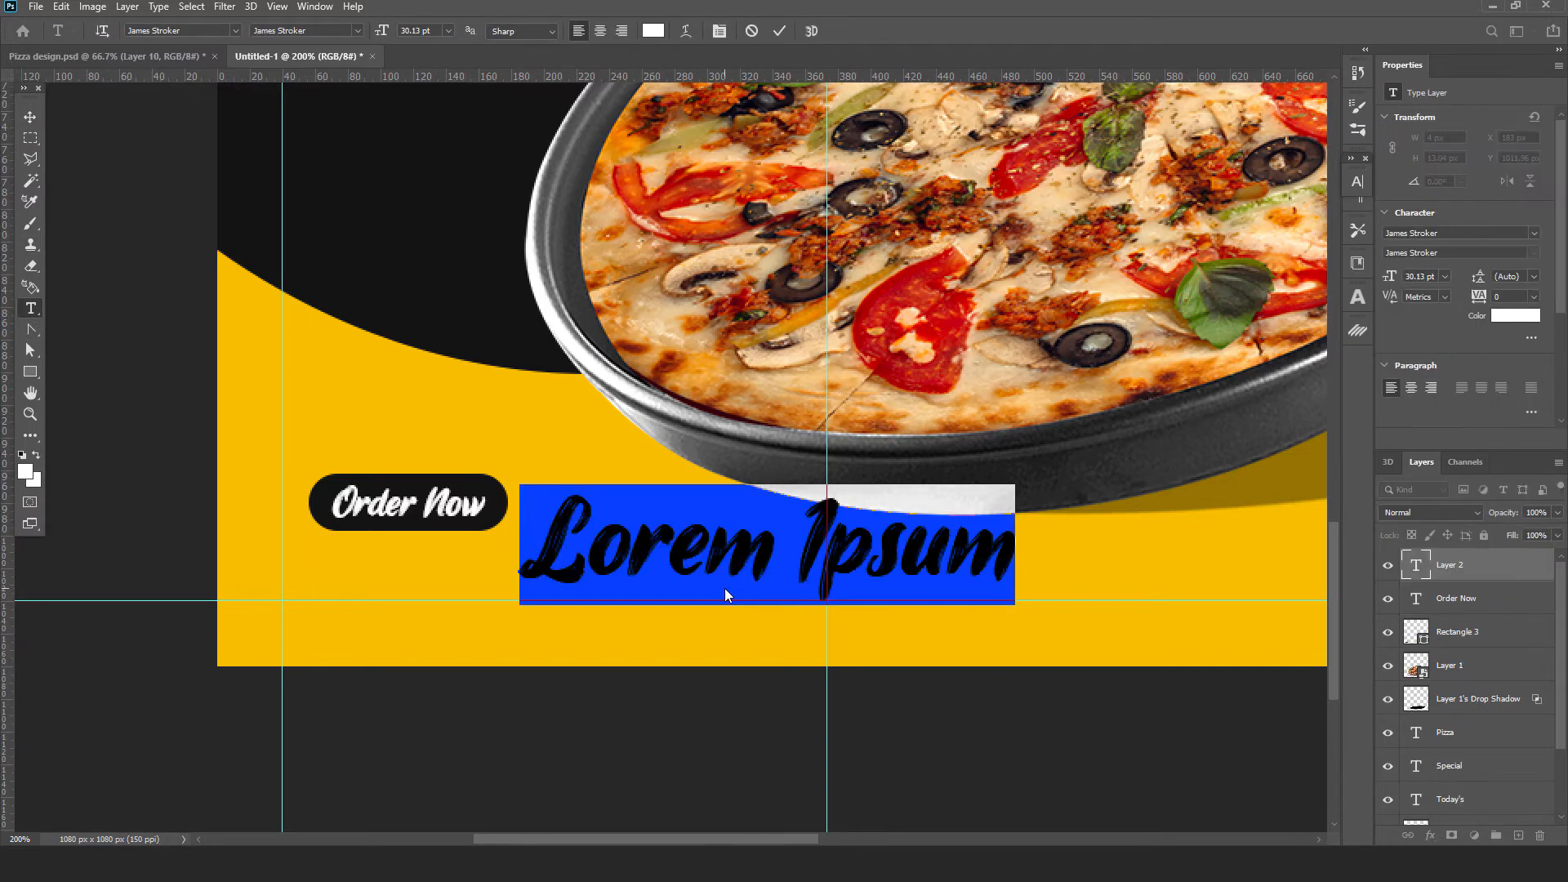
pyautogui.write('www')
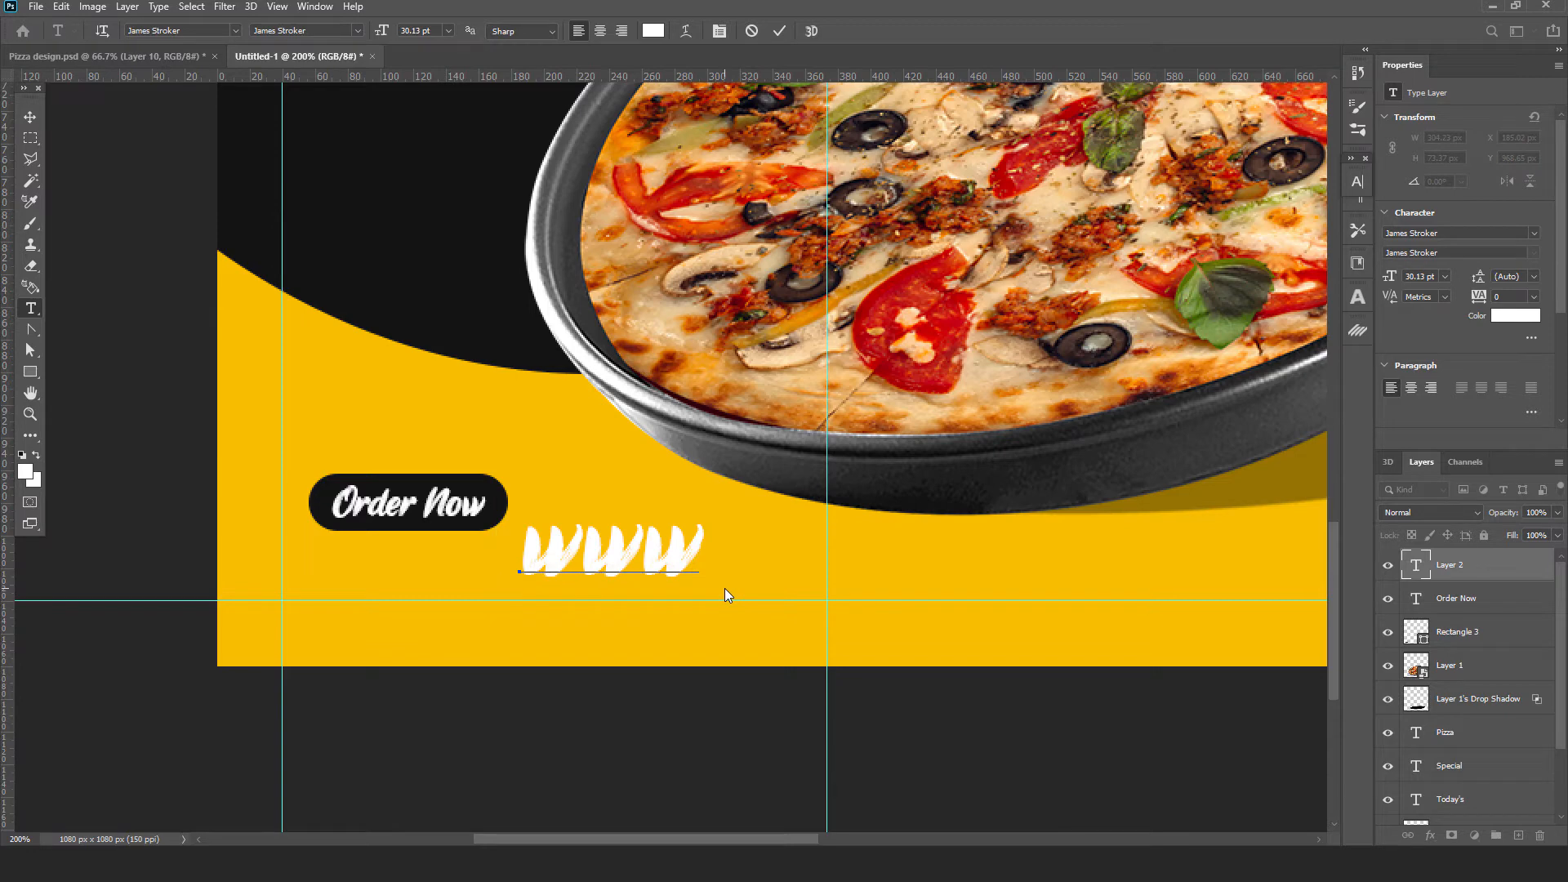
pyautogui.write('.exam')
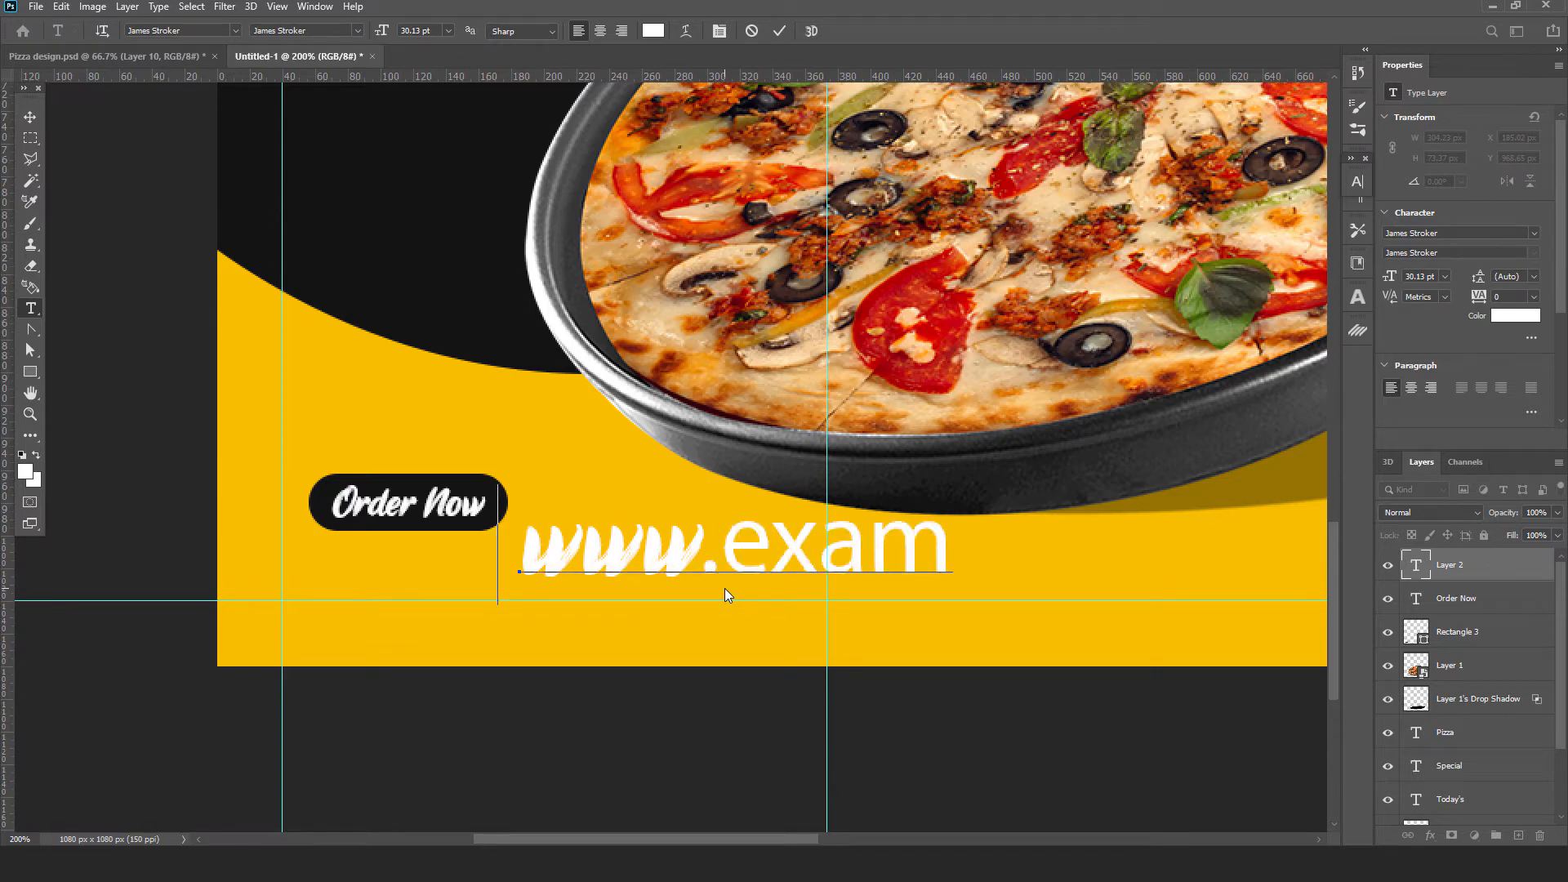
pyautogui.write('ple.com')
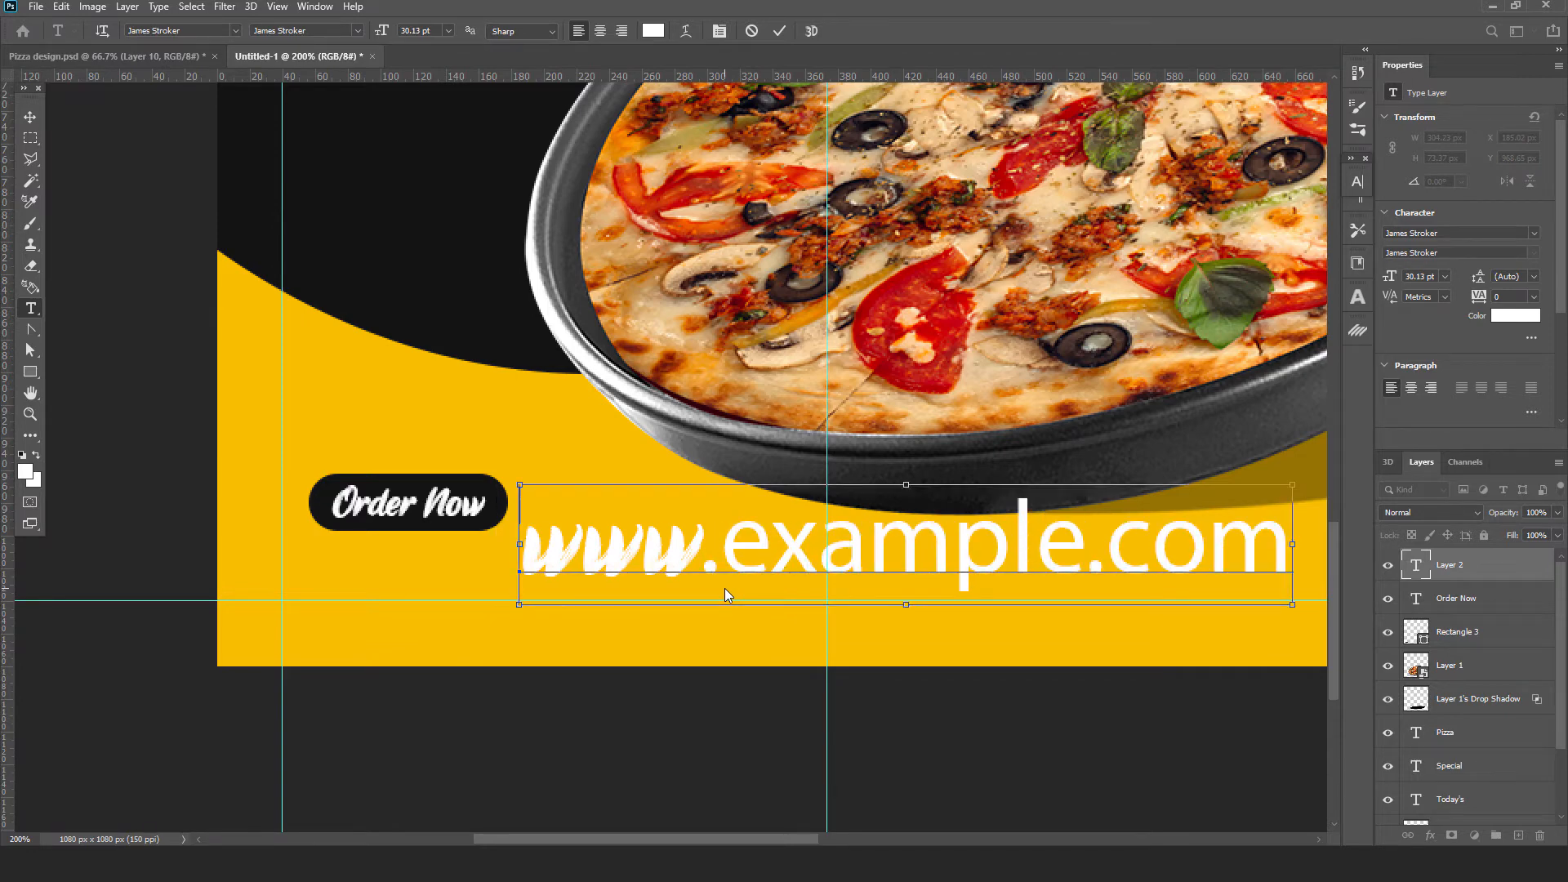
# Step: Set the font of the whole website address to Lato Light
pyautogui.hotkey('ctrl', 'a')
pyautogui.click(1358, 180)
pyautogui.click(1228, 205)
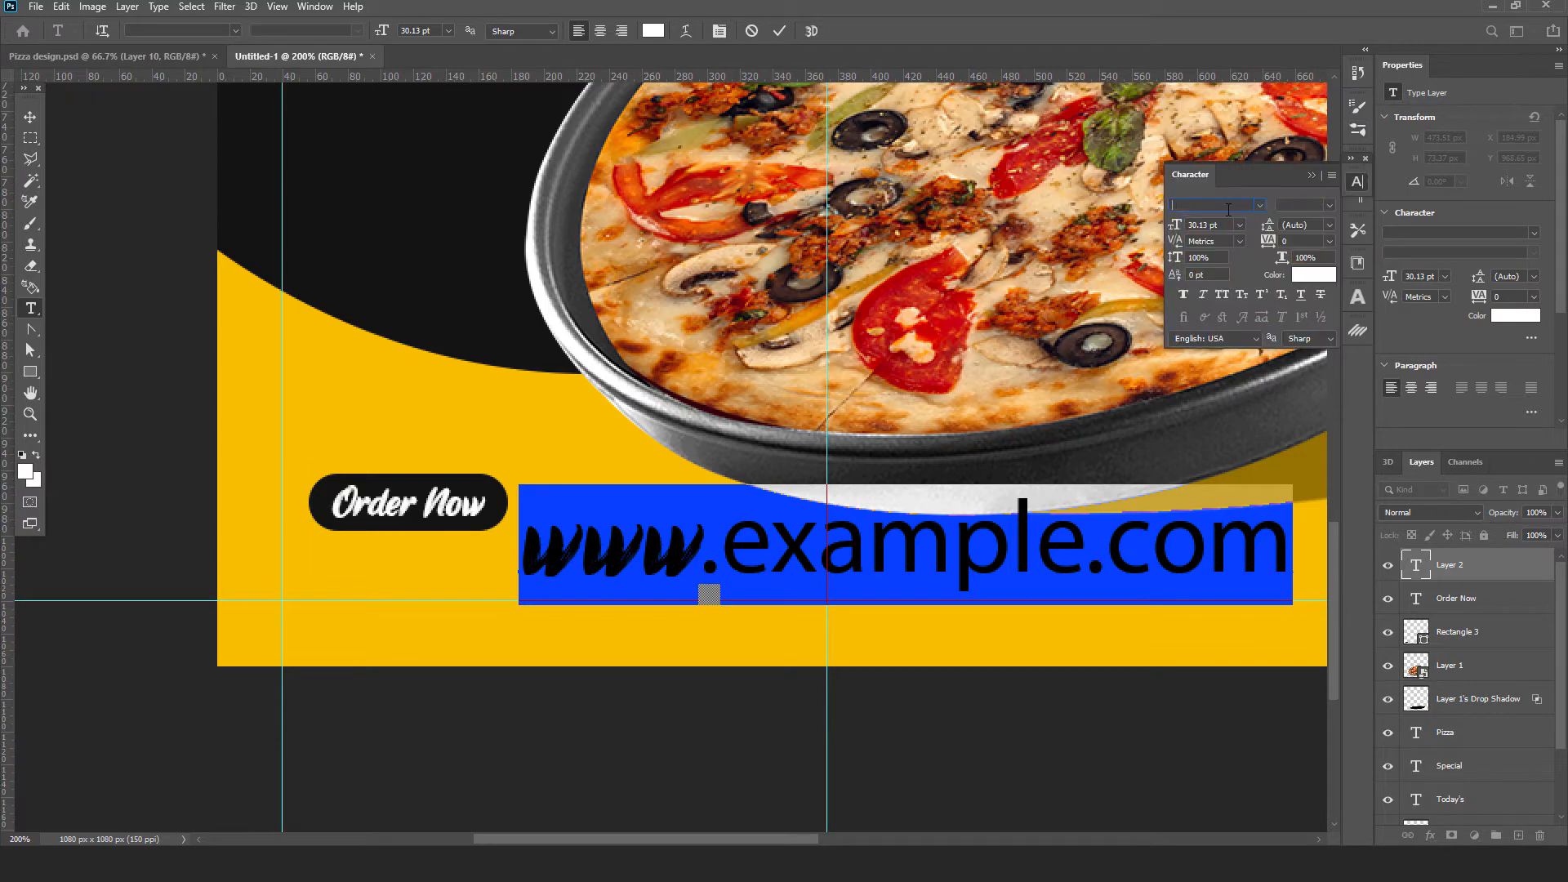
pyautogui.write('lato')
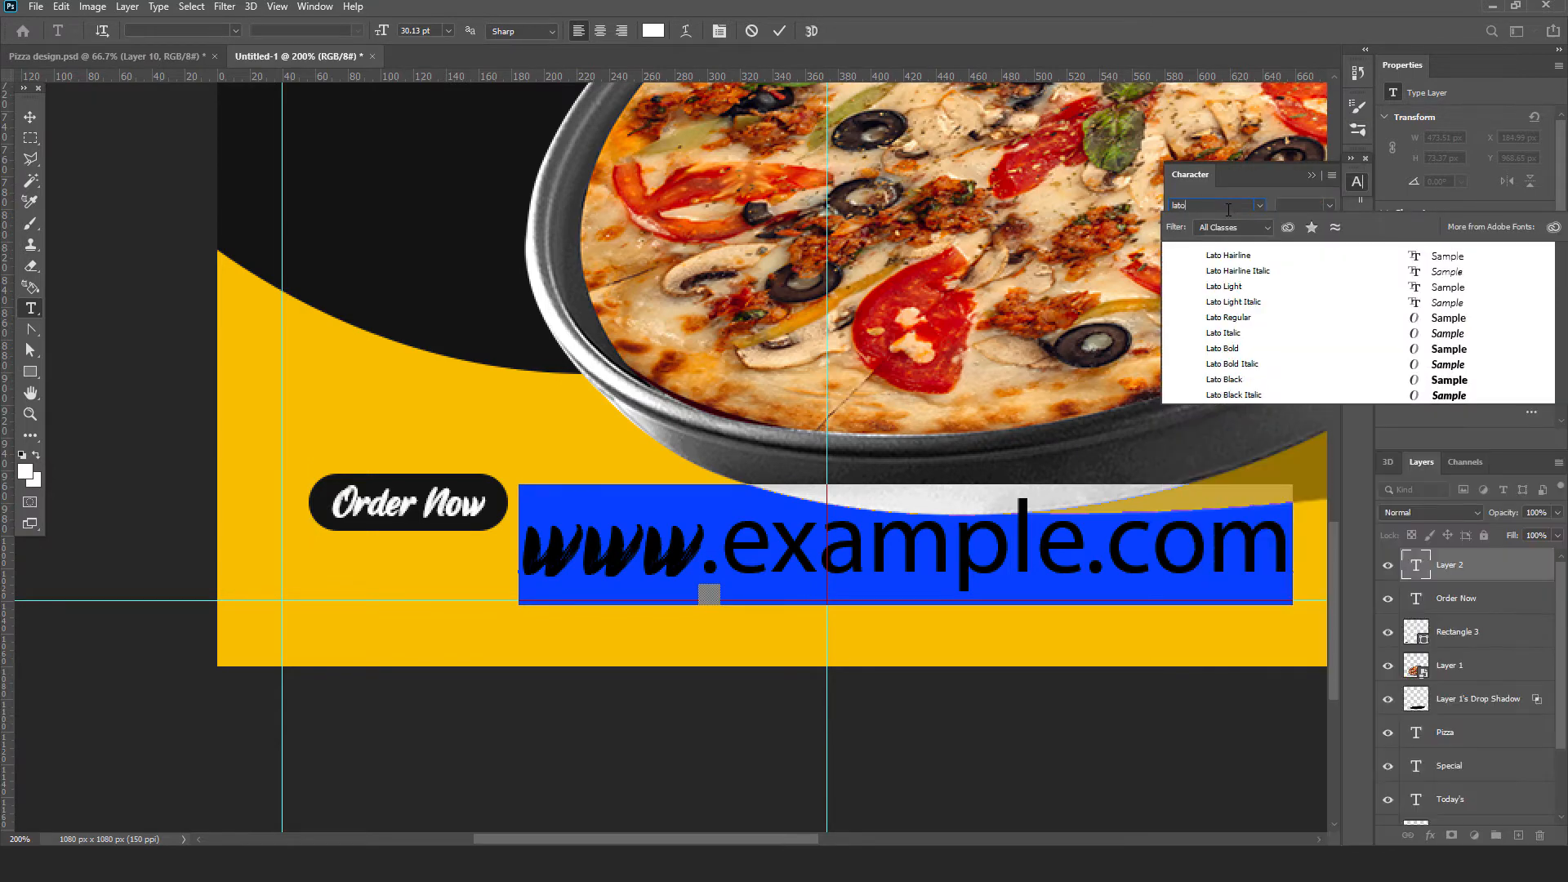
pyautogui.click(1228, 317)
pyautogui.click(1329, 205)
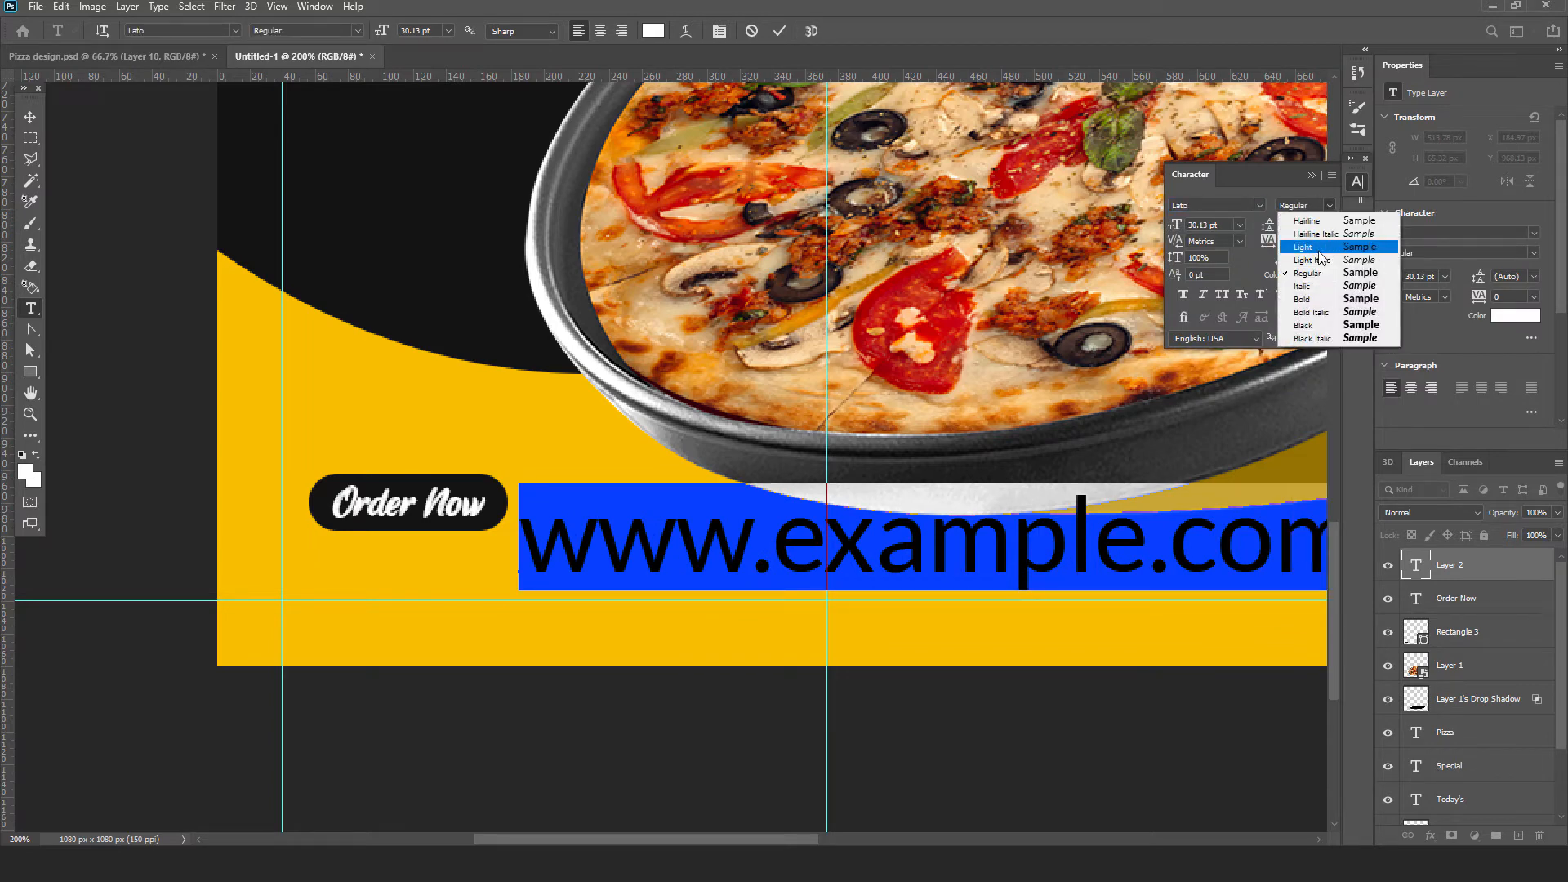
pyautogui.click(1315, 249)
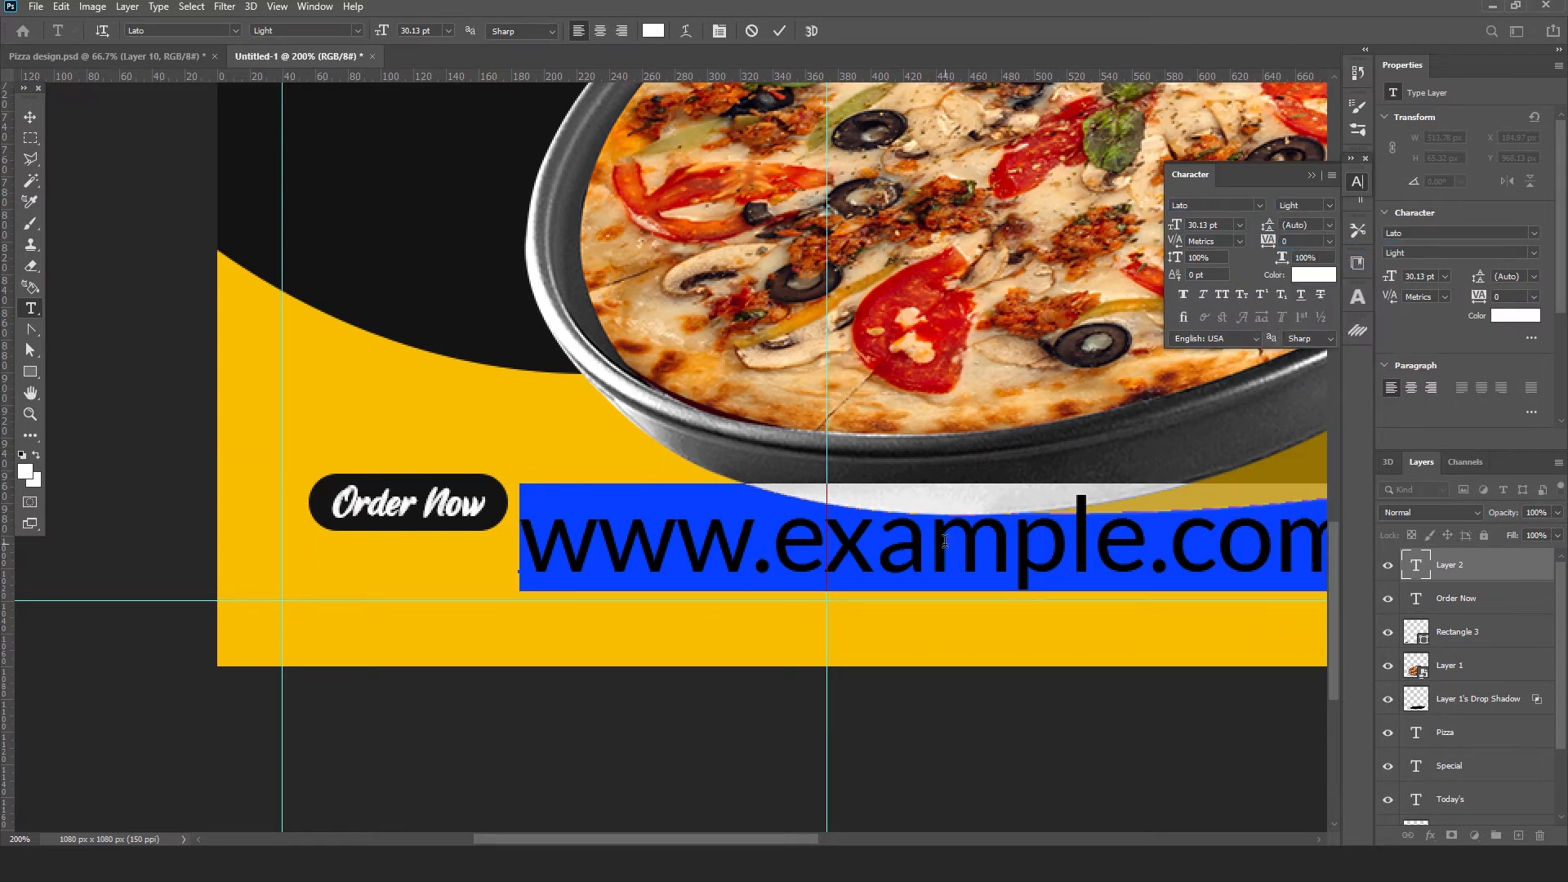
pyautogui.click(24, 119)
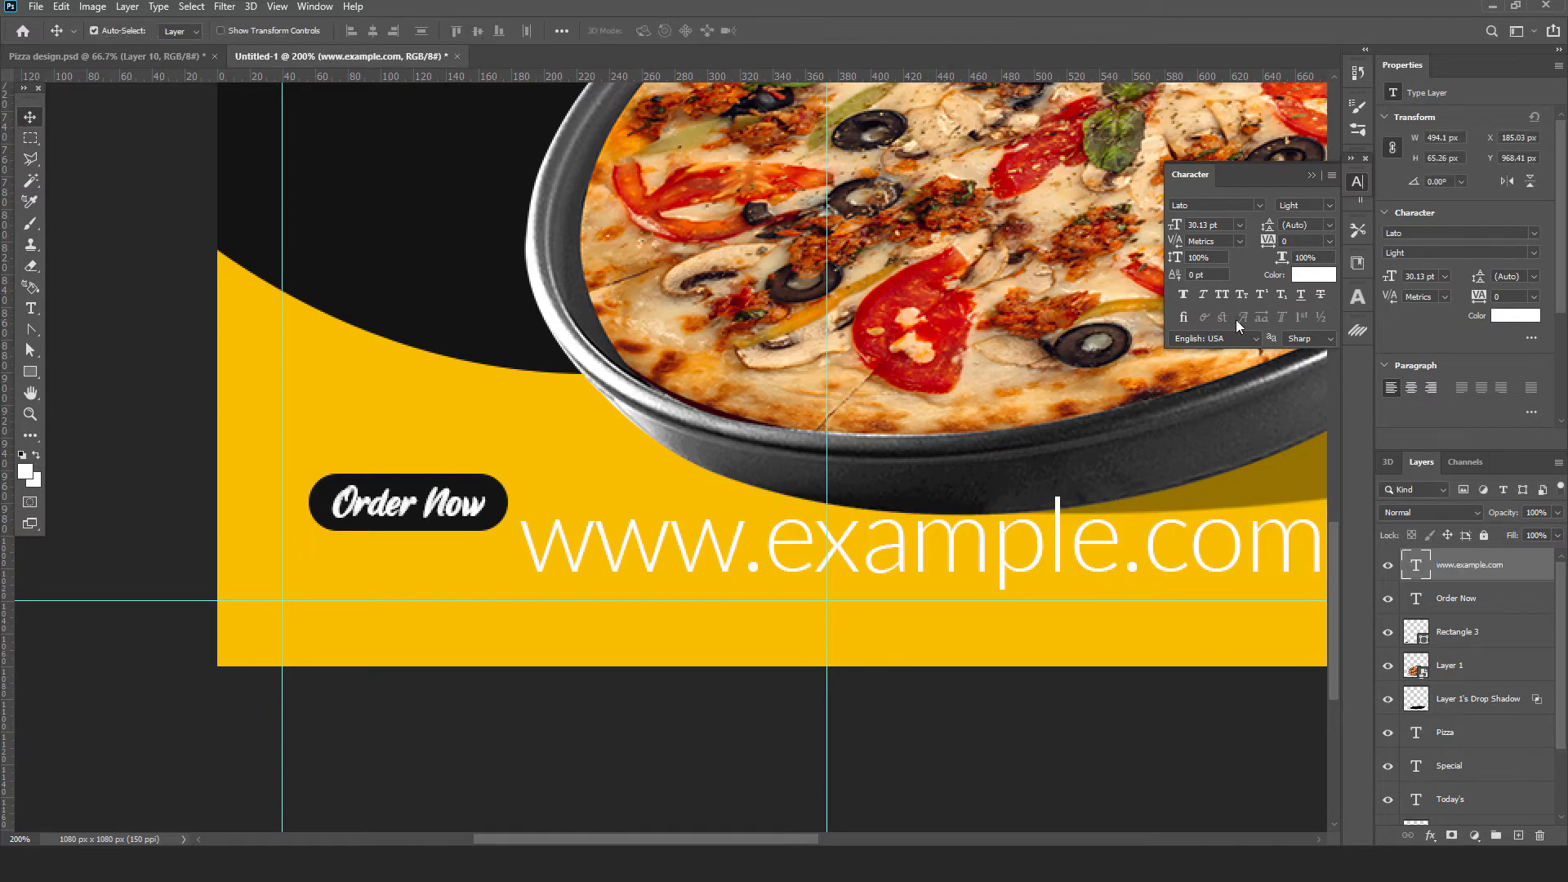
# Step: Set the website address to 12 pt and move it to the lower-left margin, starting at the left guide
pyautogui.click(1225, 227)
pyautogui.write('12')
pyautogui.press('Return')
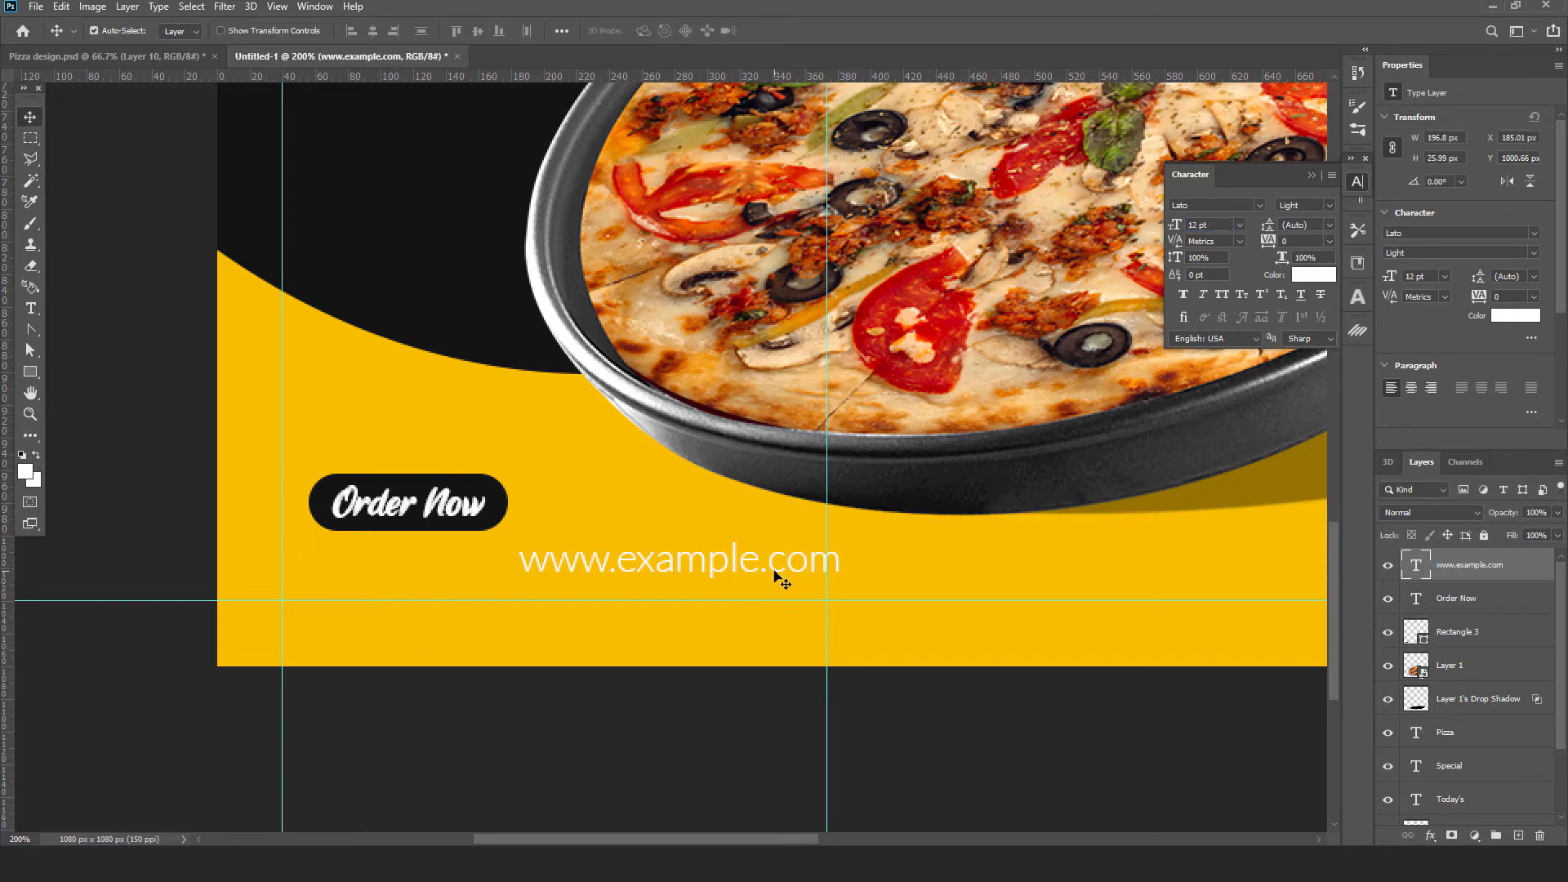
pyautogui.moveTo(731, 570); pyautogui.dragTo(494, 599)
pyautogui.press('Up')
pyautogui.press('Up')
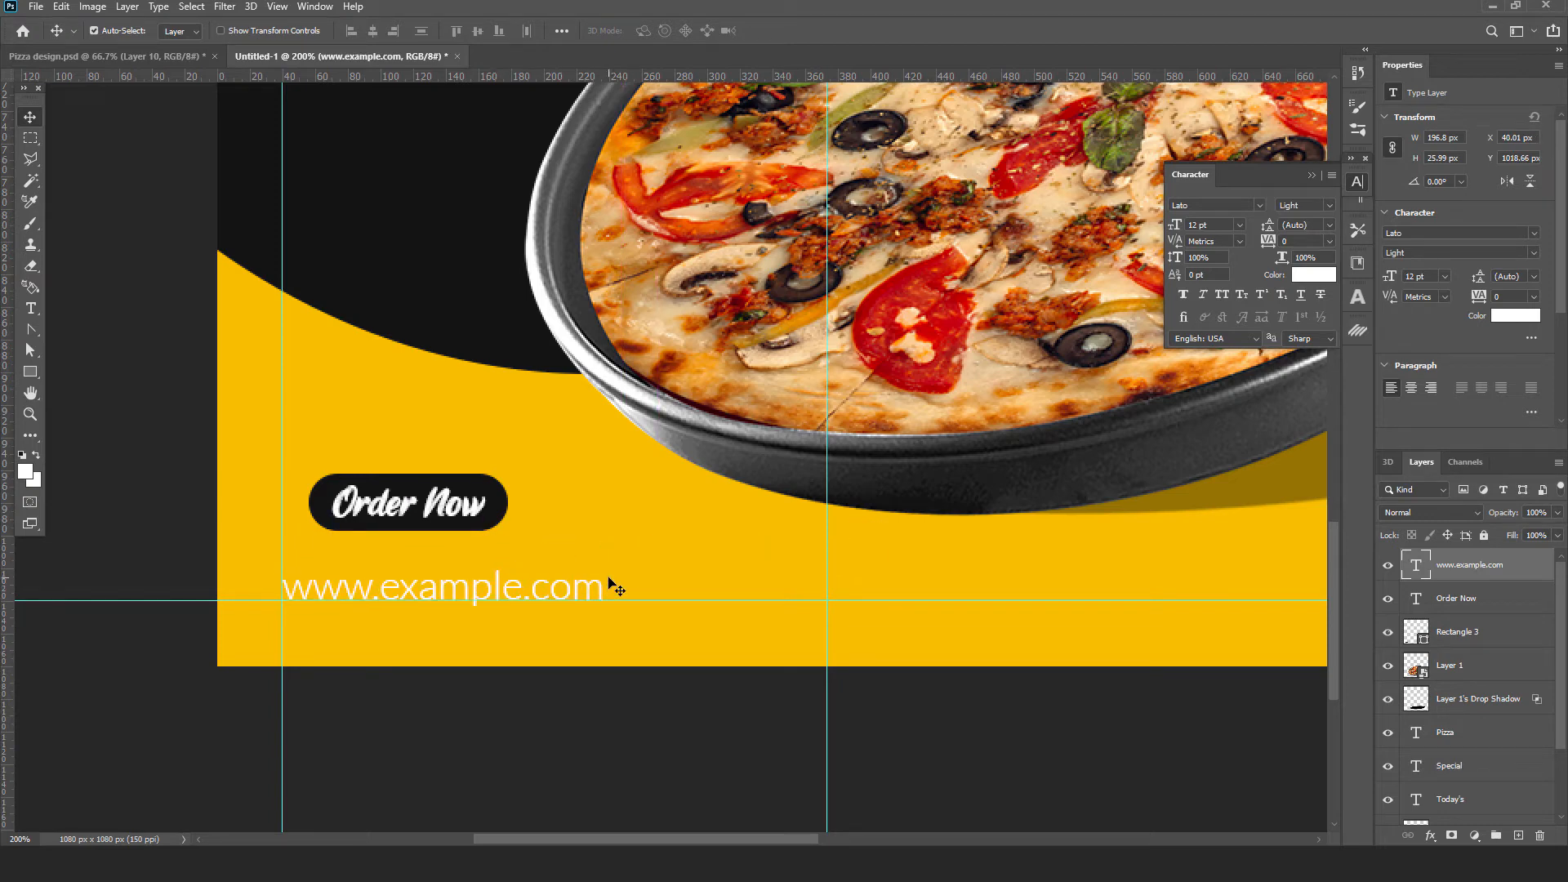
# Step: Move the "Order Now" text and its rounded rectangle together against the left guide, directly above the website address
pyautogui.click(476, 520)
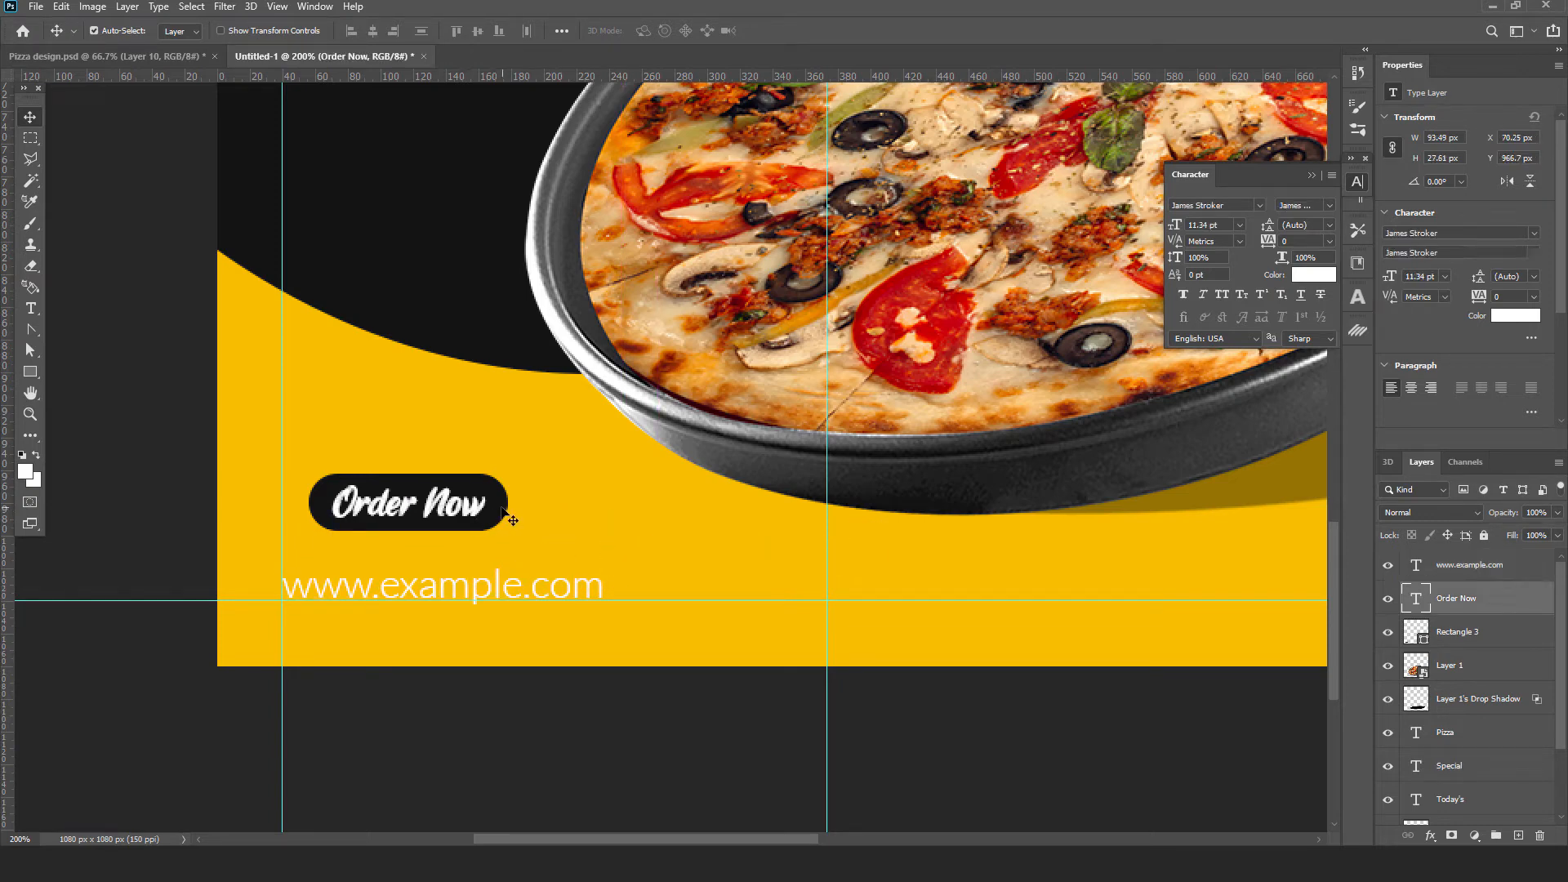
pyautogui.keyDown('shift'); pyautogui.click(500, 513); pyautogui.keyUp('shift')
pyautogui.moveTo(496, 510); pyautogui.dragTo(469, 551)
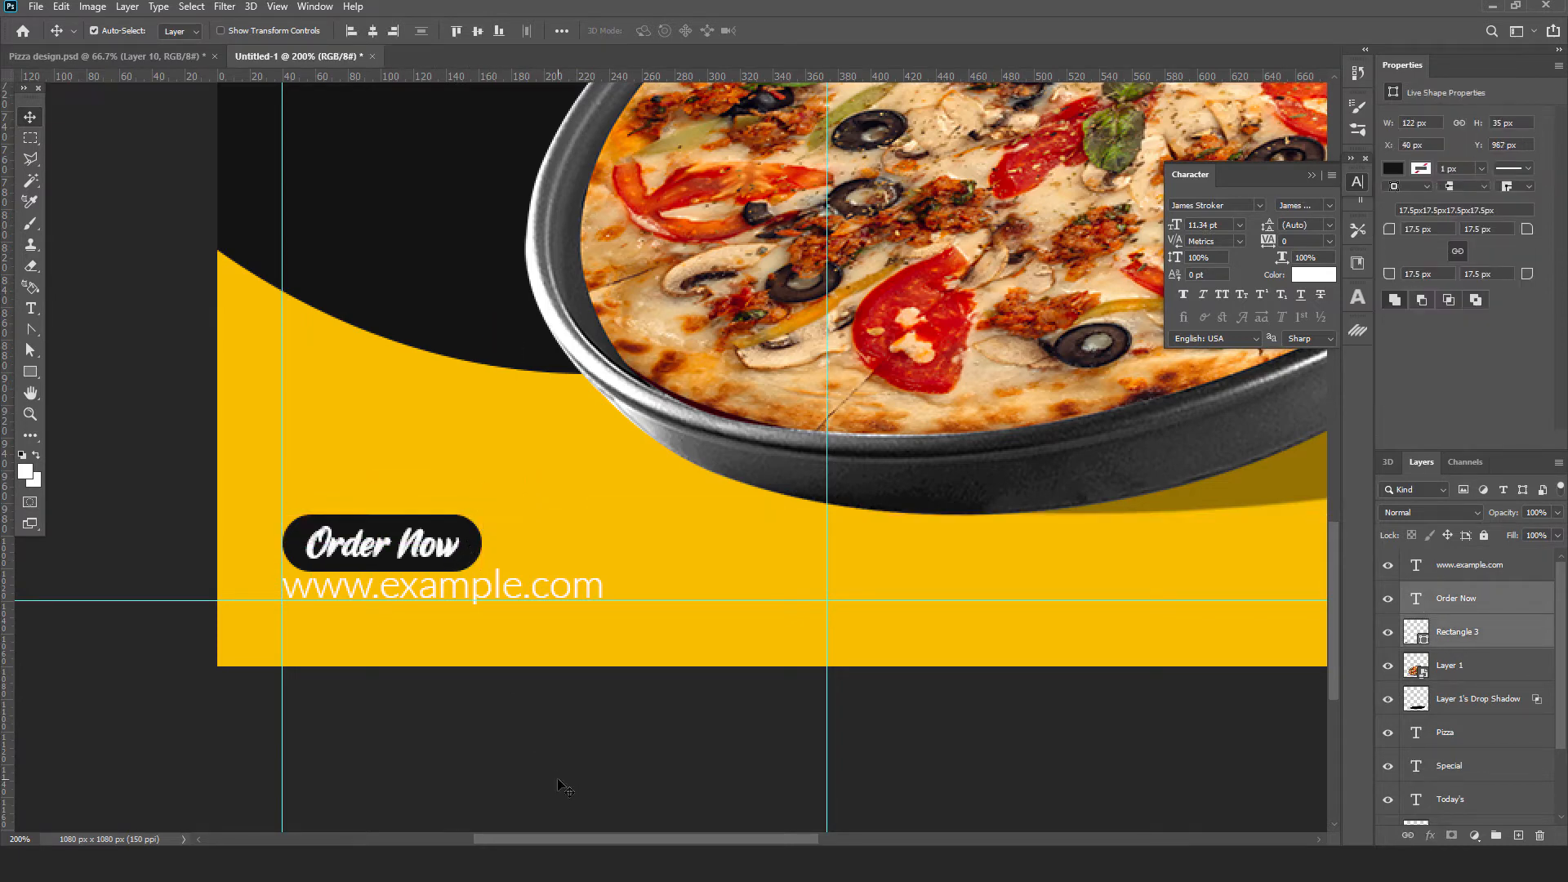
pyautogui.click(558, 768)
# Step: Change the website address text colour to dark grey #282828
pyautogui.hotkey('ctrl', '-')
pyautogui.moveTo(818, 517); pyautogui.dragTo(565, 696)
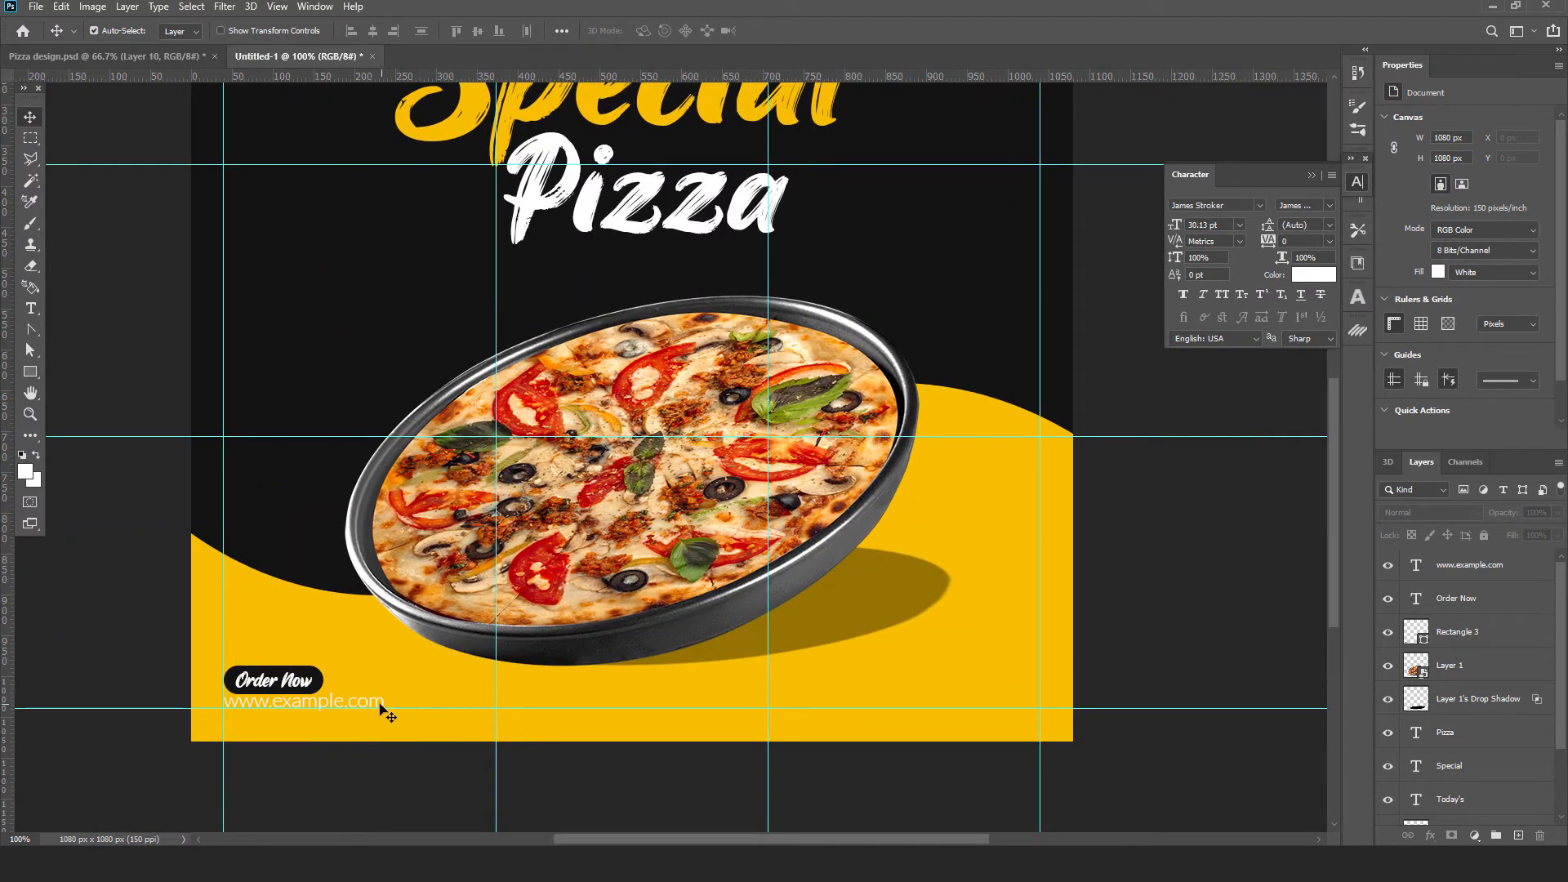
pyautogui.click(380, 704)
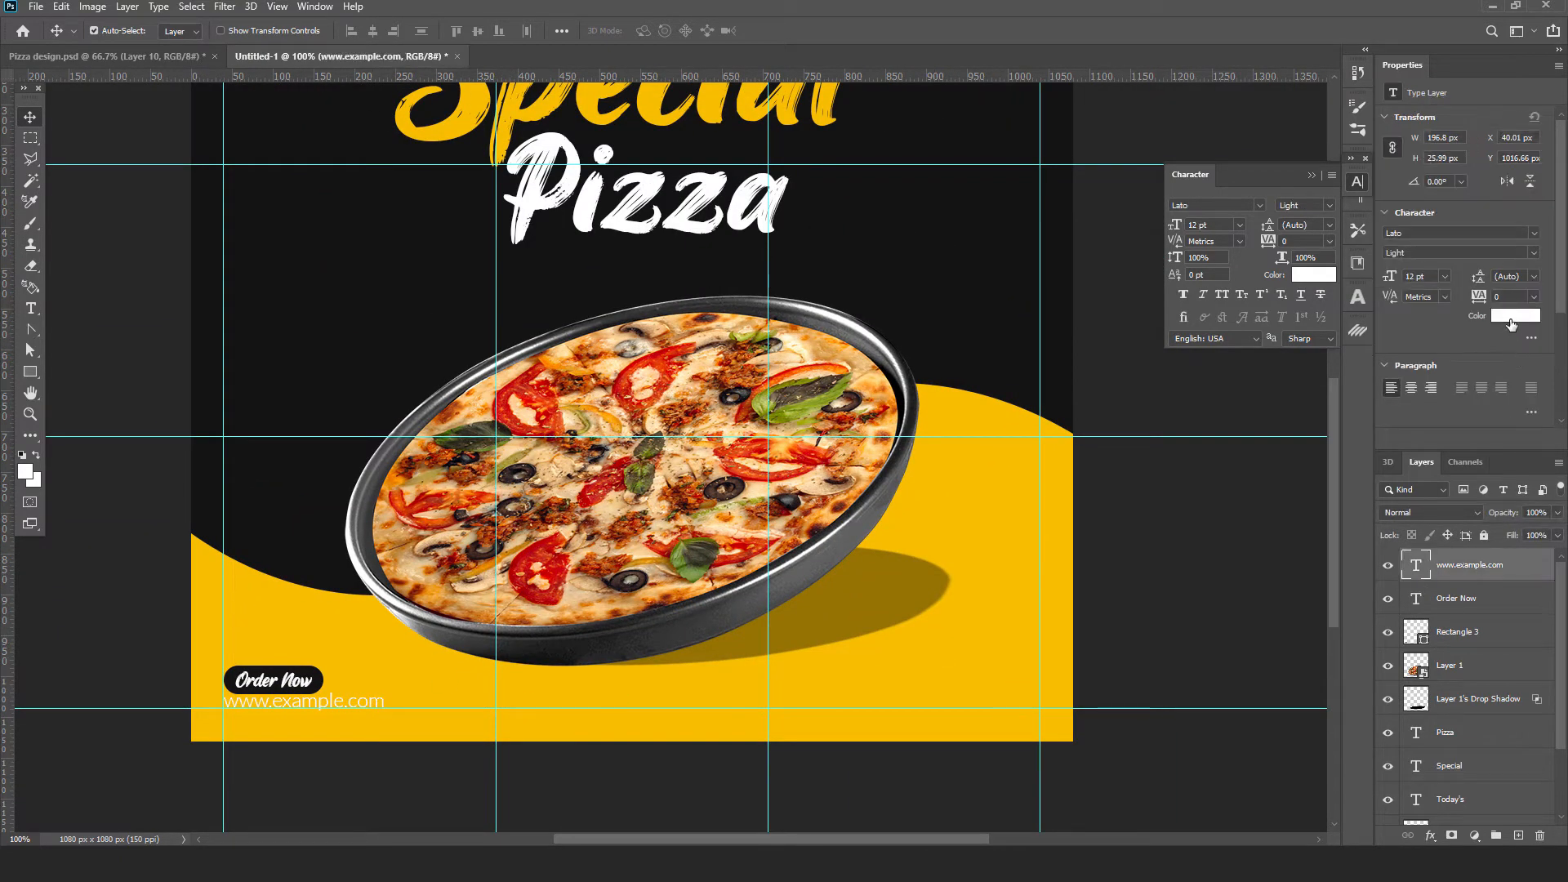
pyautogui.click(1513, 317)
pyautogui.click(1026, 345)
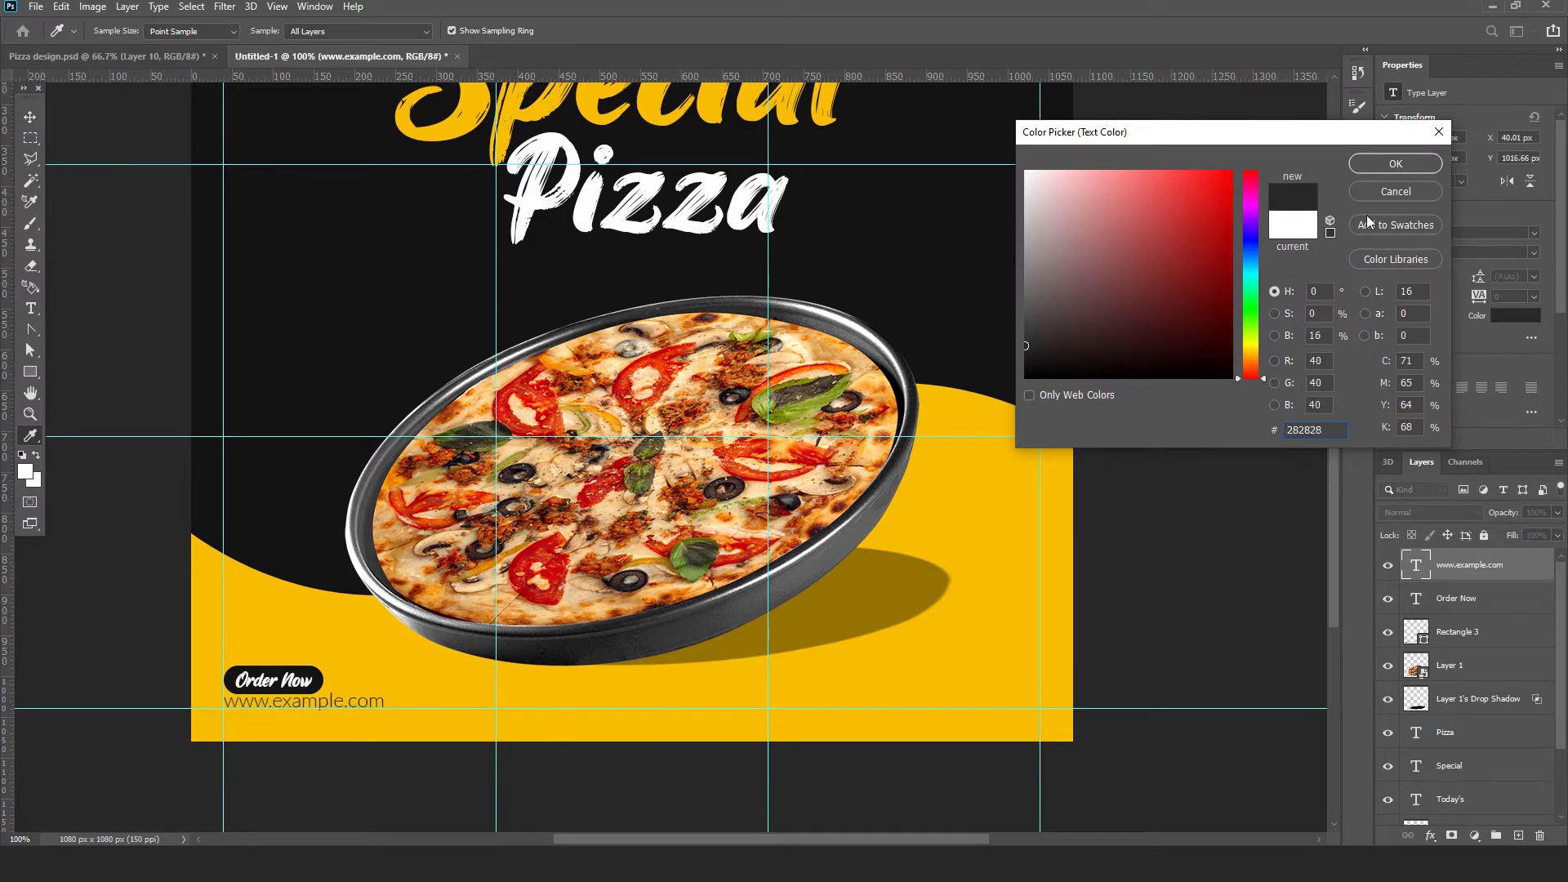
pyautogui.click(1393, 168)
pyautogui.click(1133, 638)
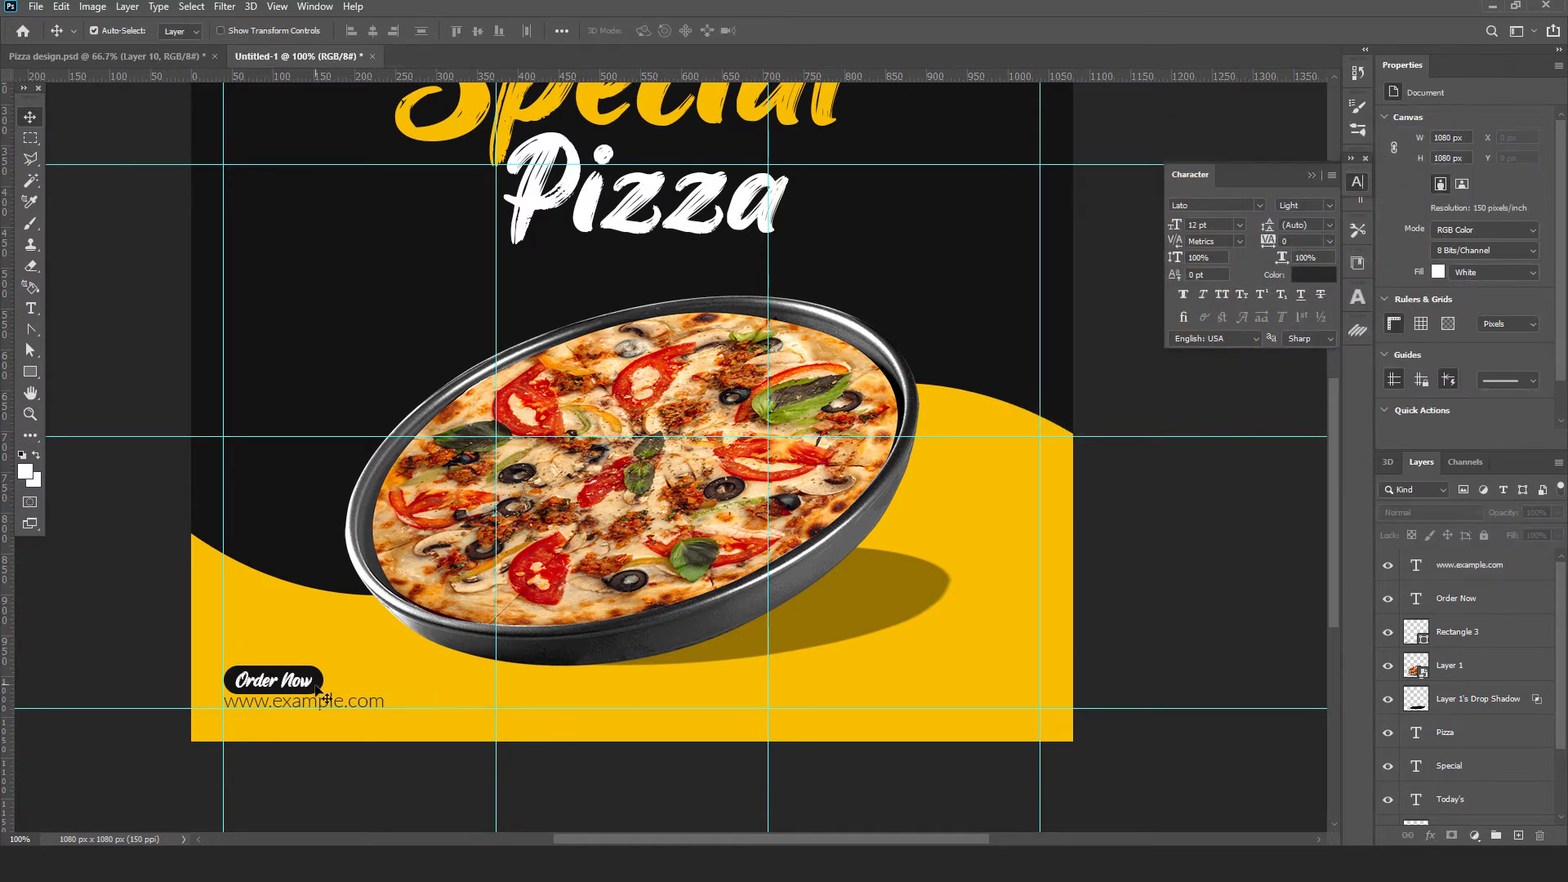
# Step: Nudge the "Order Now" text and its rounded rectangle slightly upward, away from the website address
pyautogui.click(317, 692)
pyautogui.keyDown('shift'); pyautogui.click(323, 690); pyautogui.keyUp('shift')
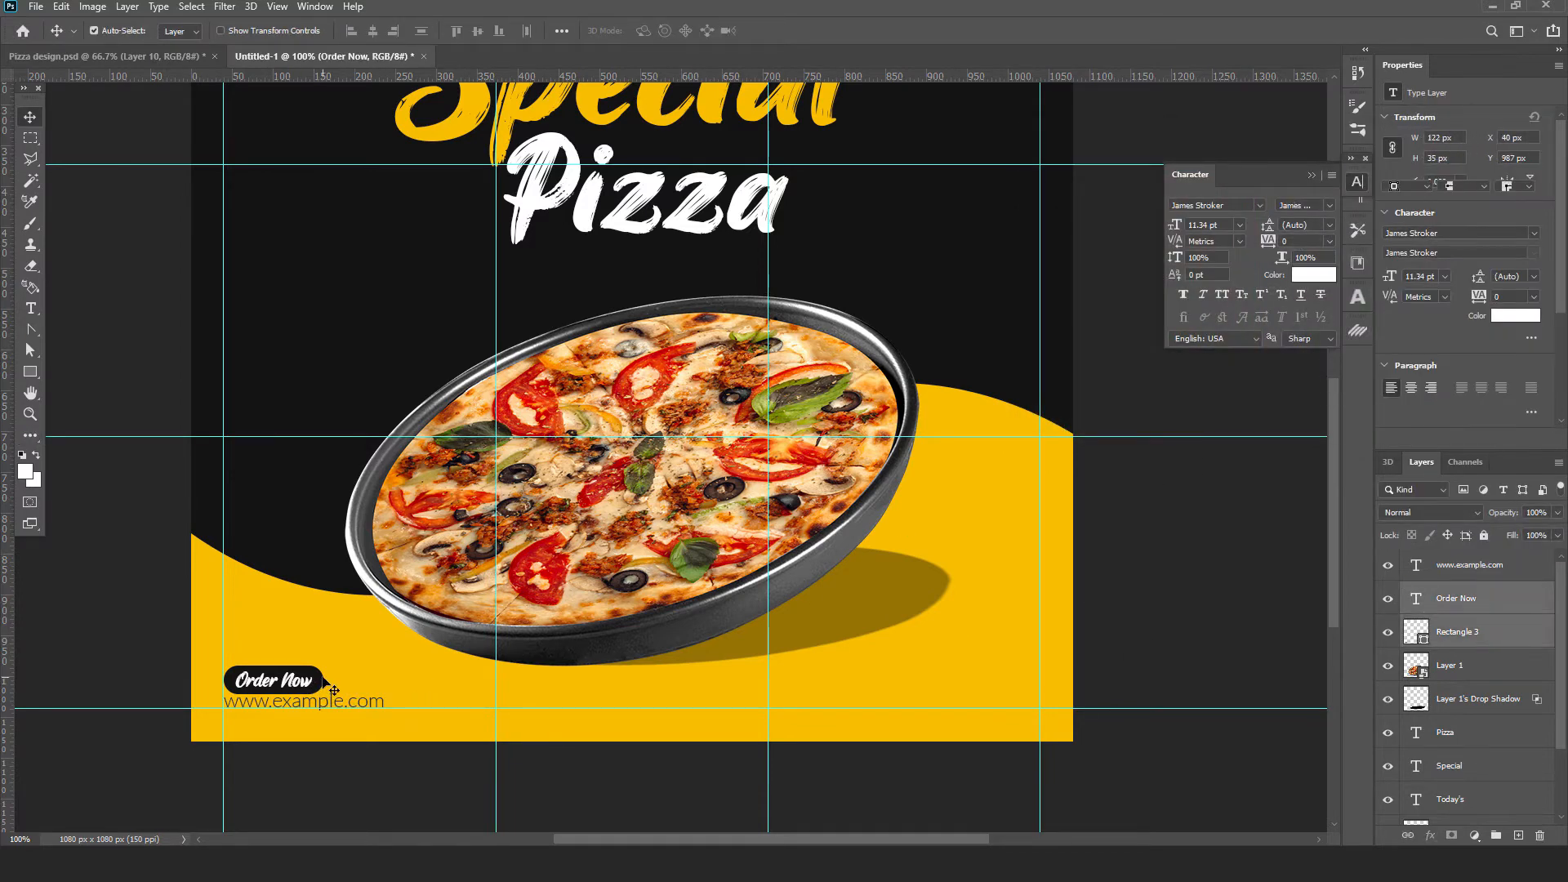
pyautogui.press('Up')
pyautogui.press('Up')
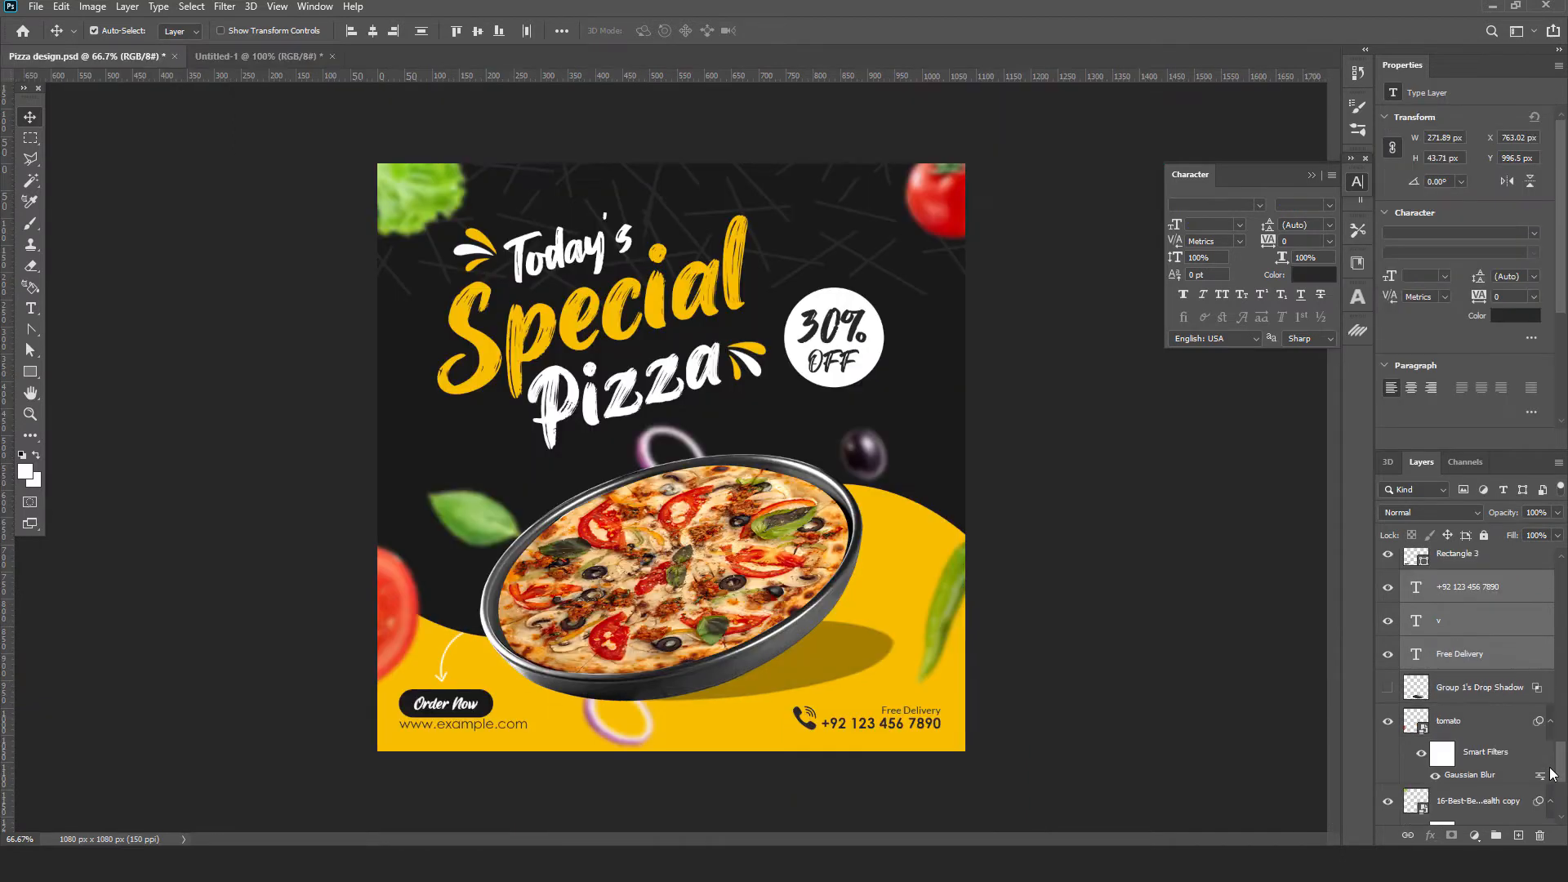
# Step: Copy the "Free Delivery" text, phone icon and phone number from Pizza design.psd and paste them in place in Untitled-1
pyautogui.moveTo(1553, 770); pyautogui.dragTo(1551, 764)
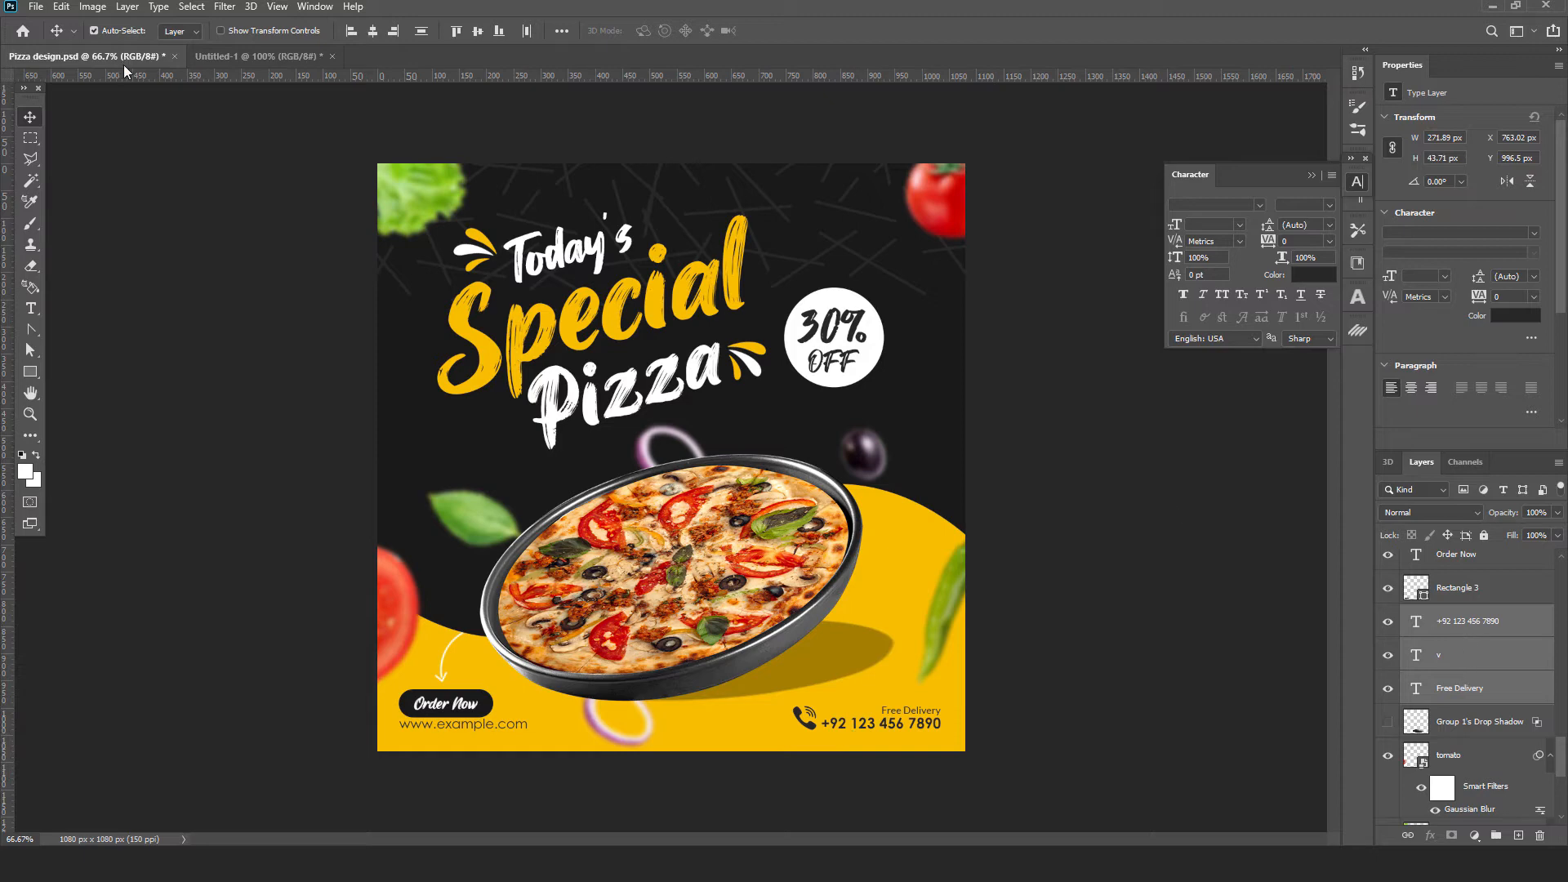
pyautogui.click(61, 8)
pyautogui.click(69, 107)
pyautogui.click(279, 56)
pyautogui.click(61, 6)
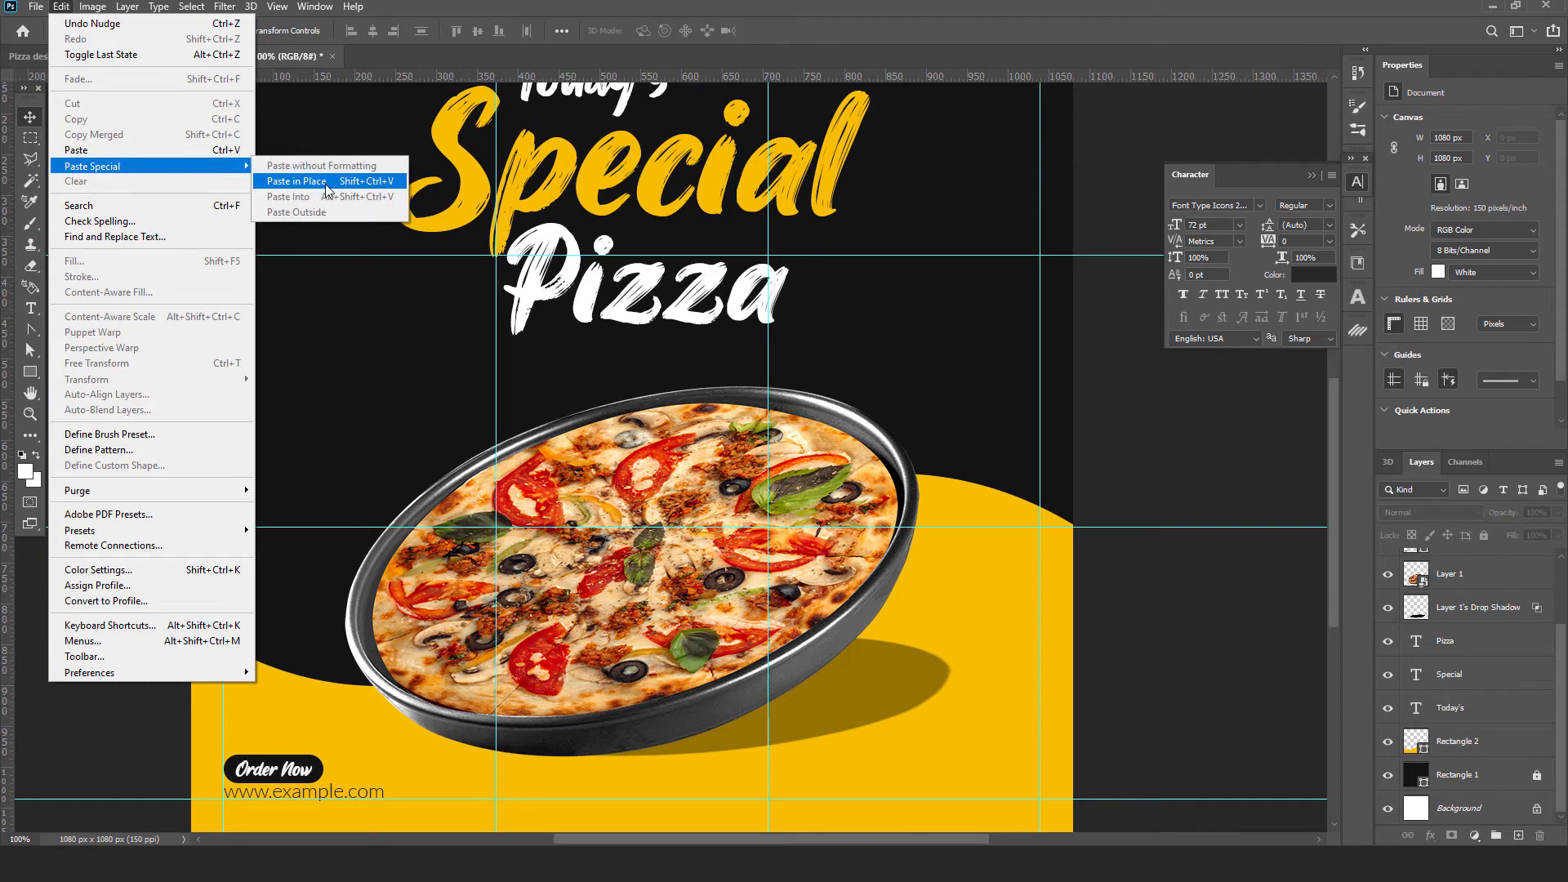
pyautogui.click(324, 186)
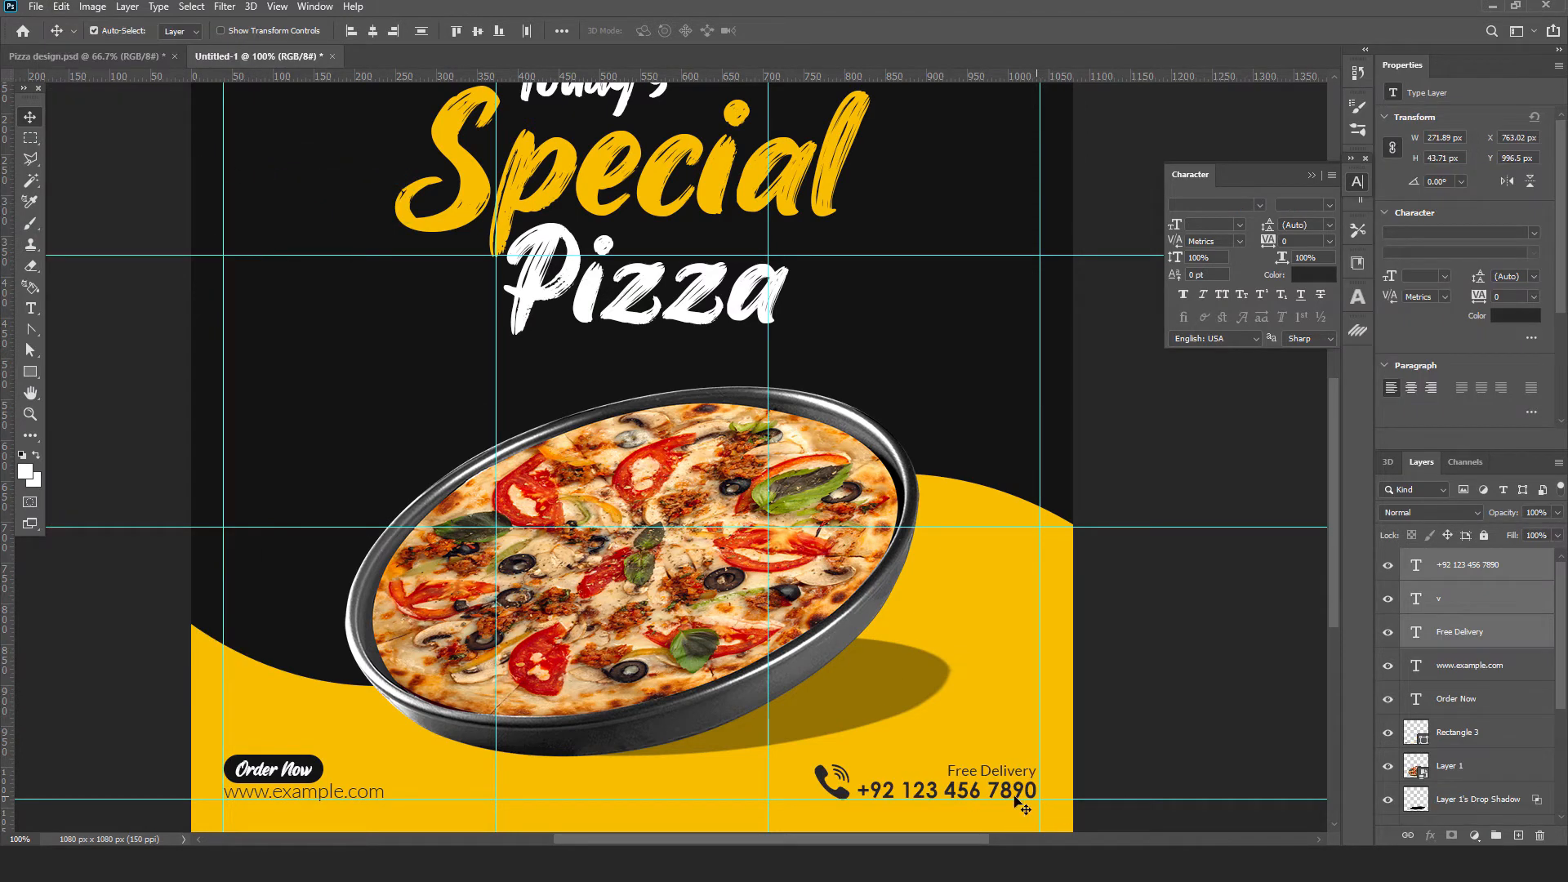
pyautogui.click(1184, 713)
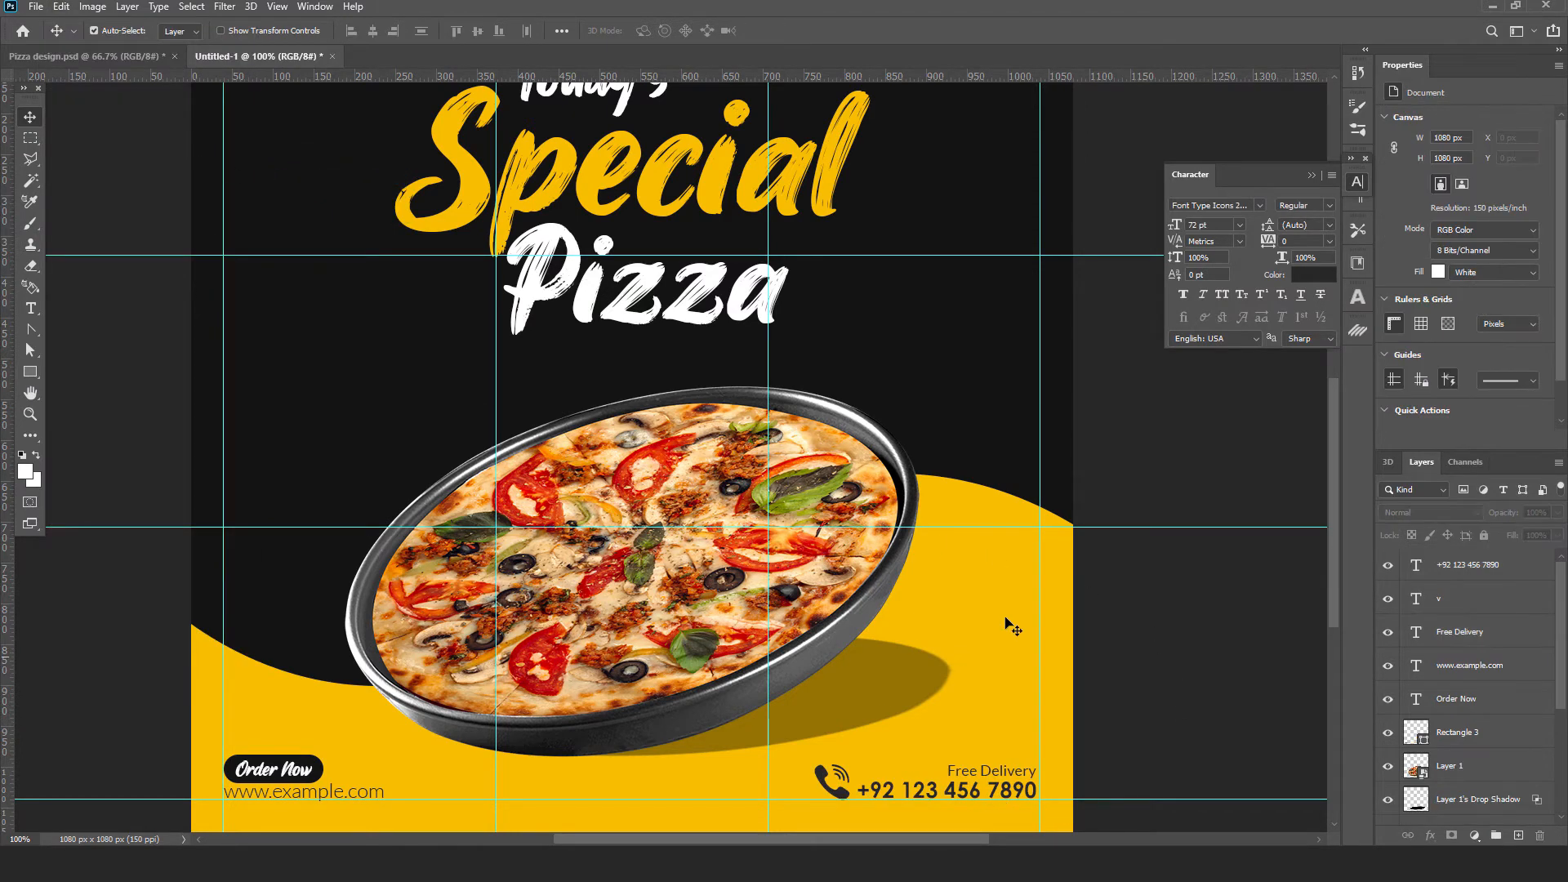
# Step: Copy the blurred lettuce from the upper-left corner of Pizza design.psd and paste it in place in Untitled-1
pyautogui.moveTo(852, 376); pyautogui.dragTo(861, 469)
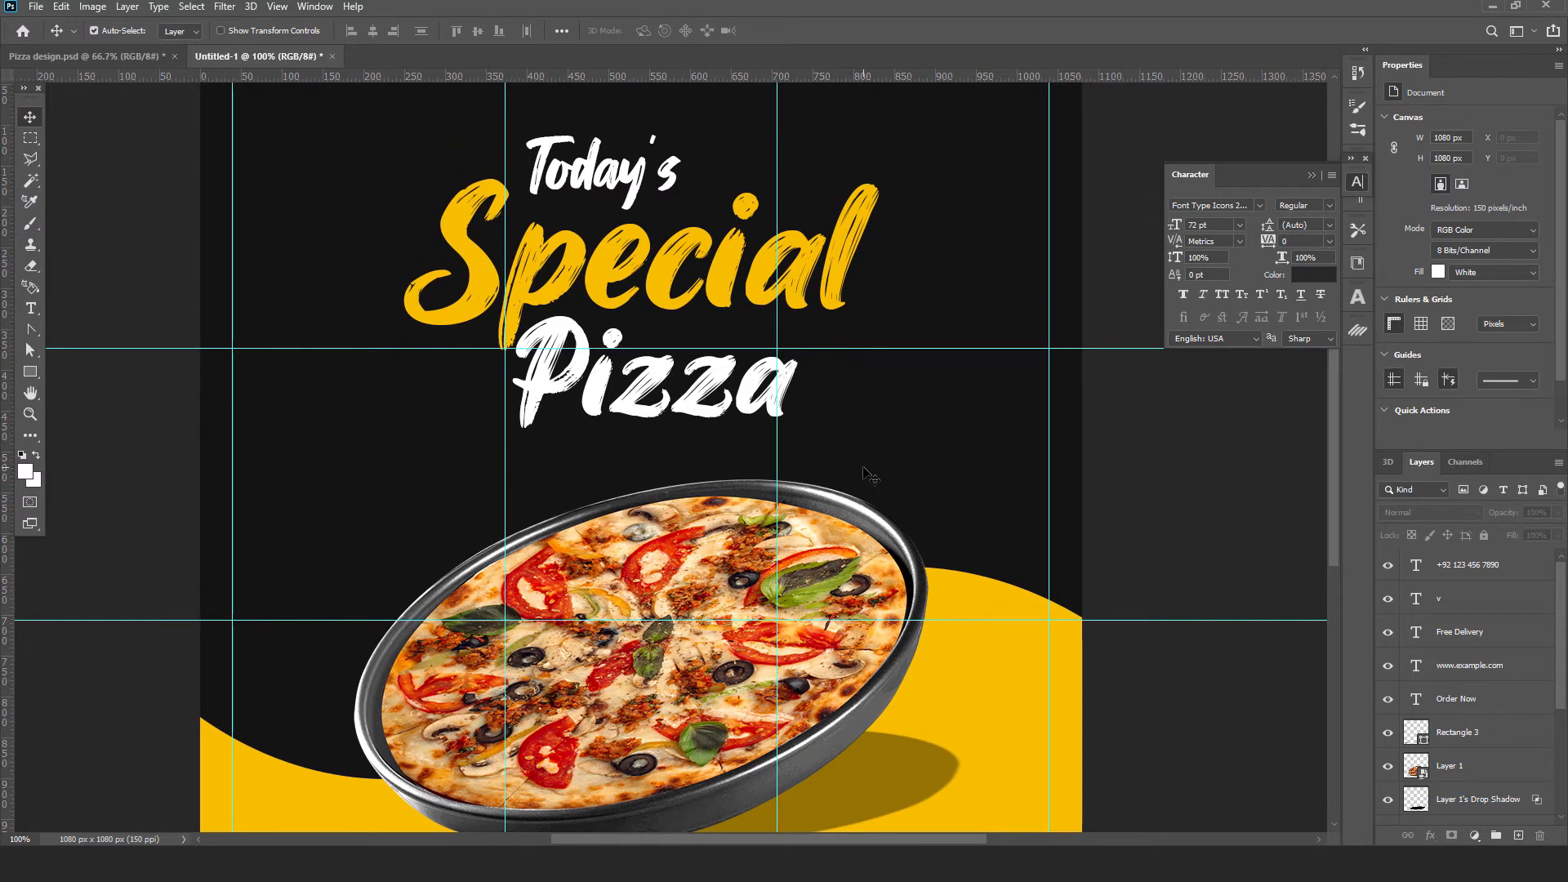
pyautogui.hotkey('ctrl', '-')
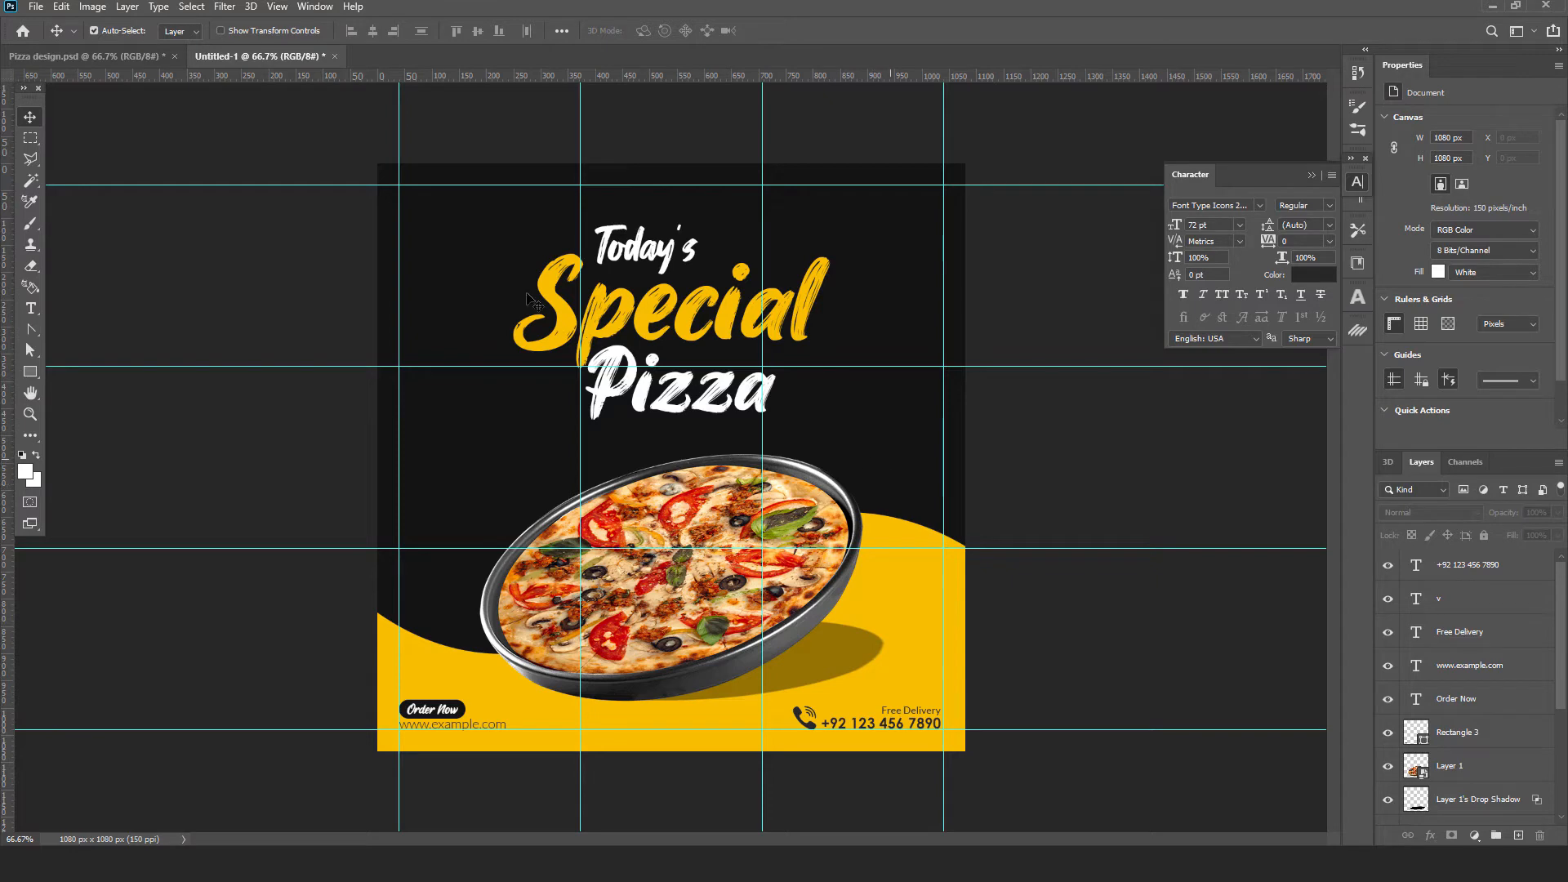
pyautogui.click(121, 60)
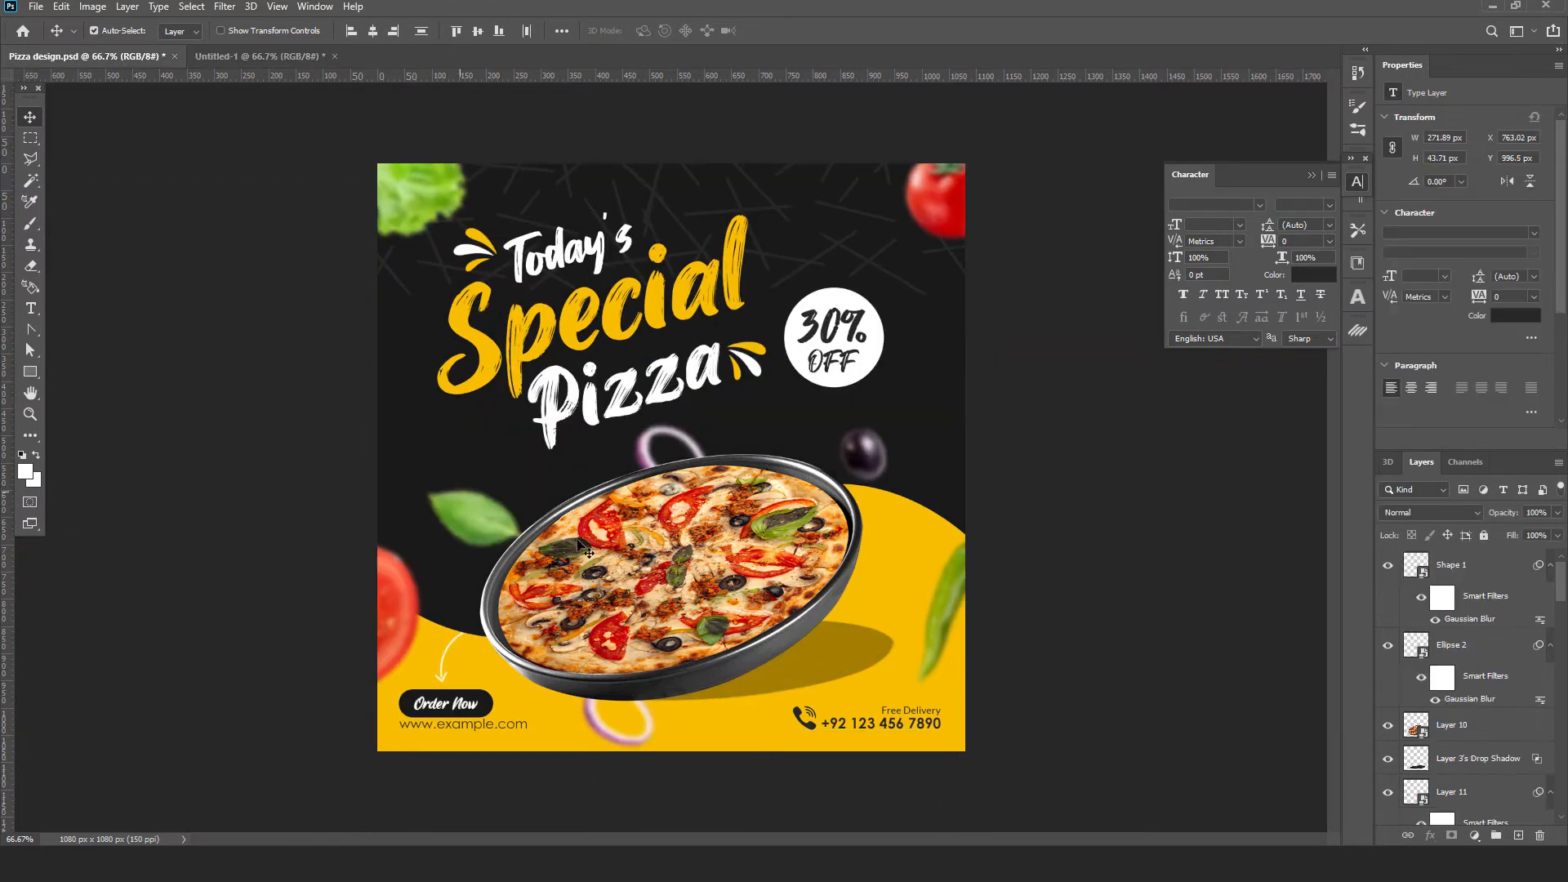
pyautogui.click(404, 208)
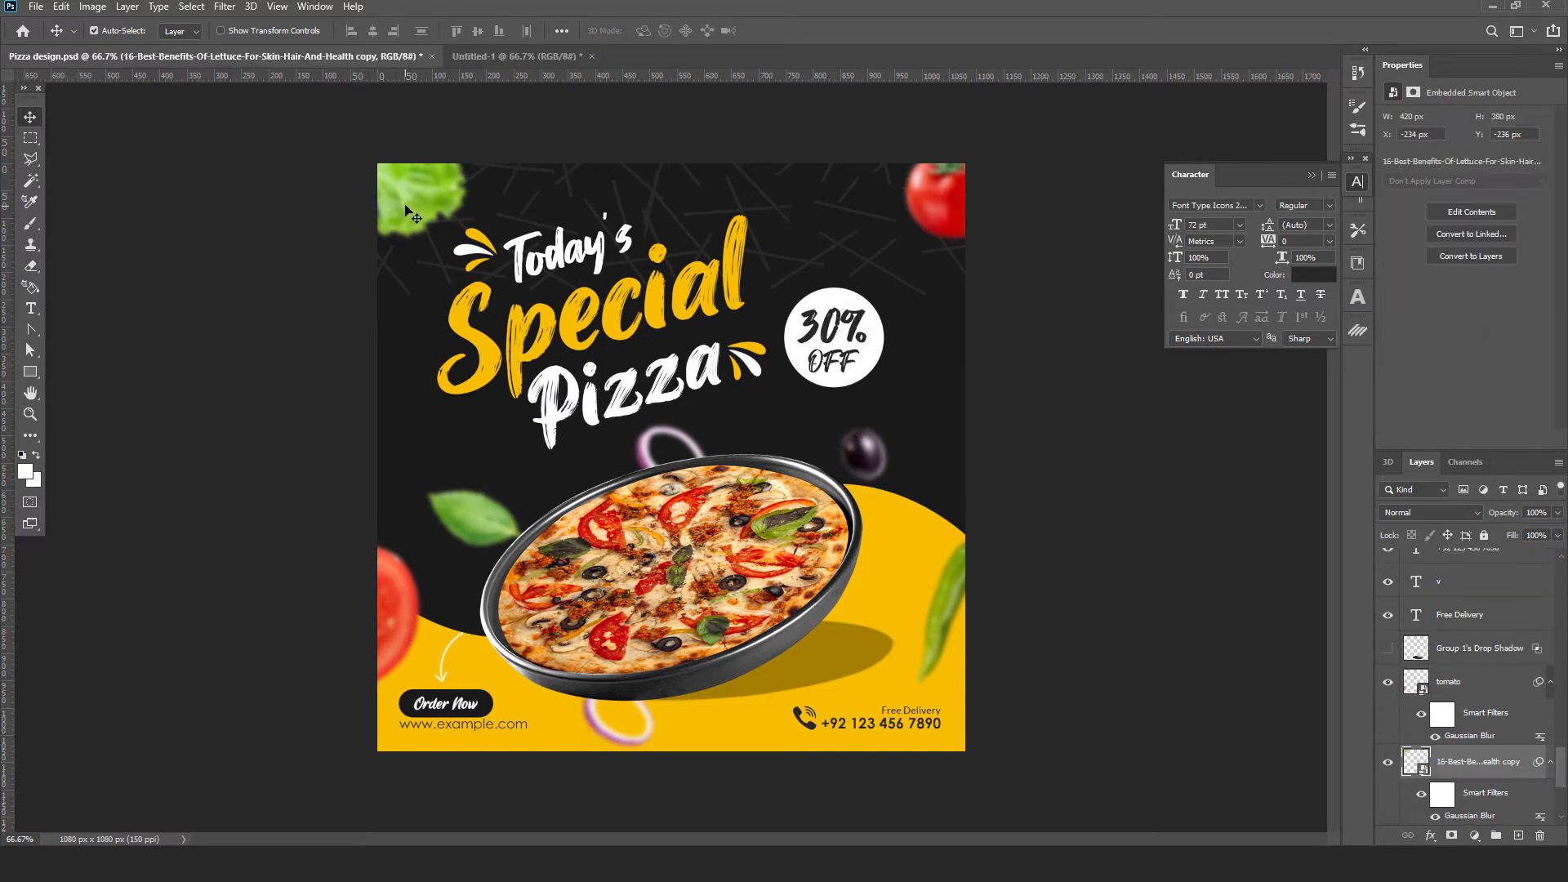
pyautogui.click(61, 10)
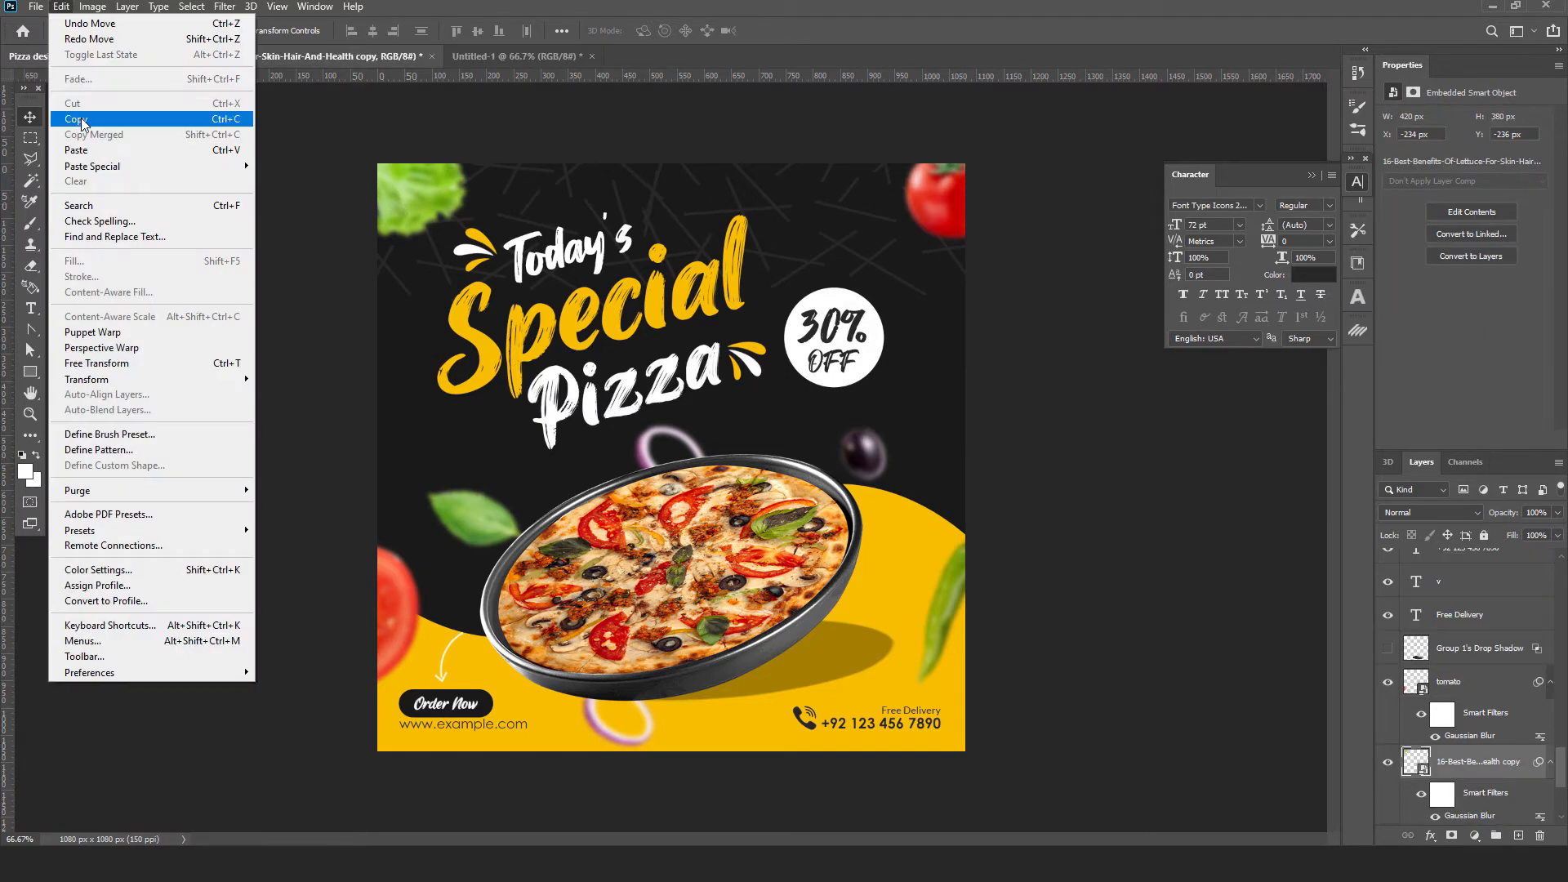
pyautogui.click(81, 118)
pyautogui.click(496, 57)
pyautogui.click(61, 7)
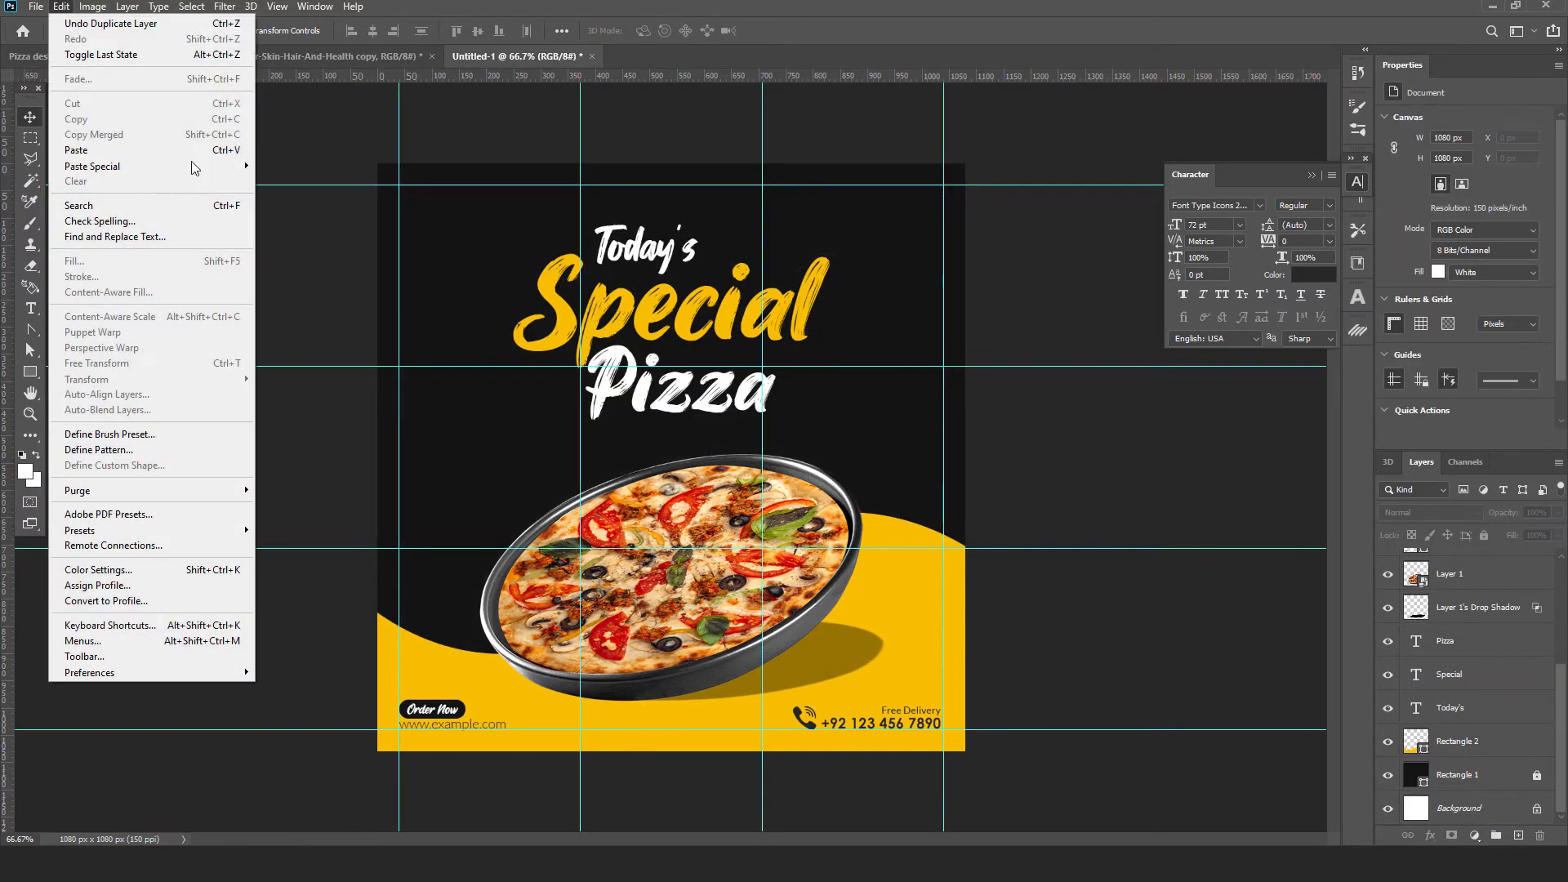
pyautogui.moveTo(196, 166)
pyautogui.click(275, 182)
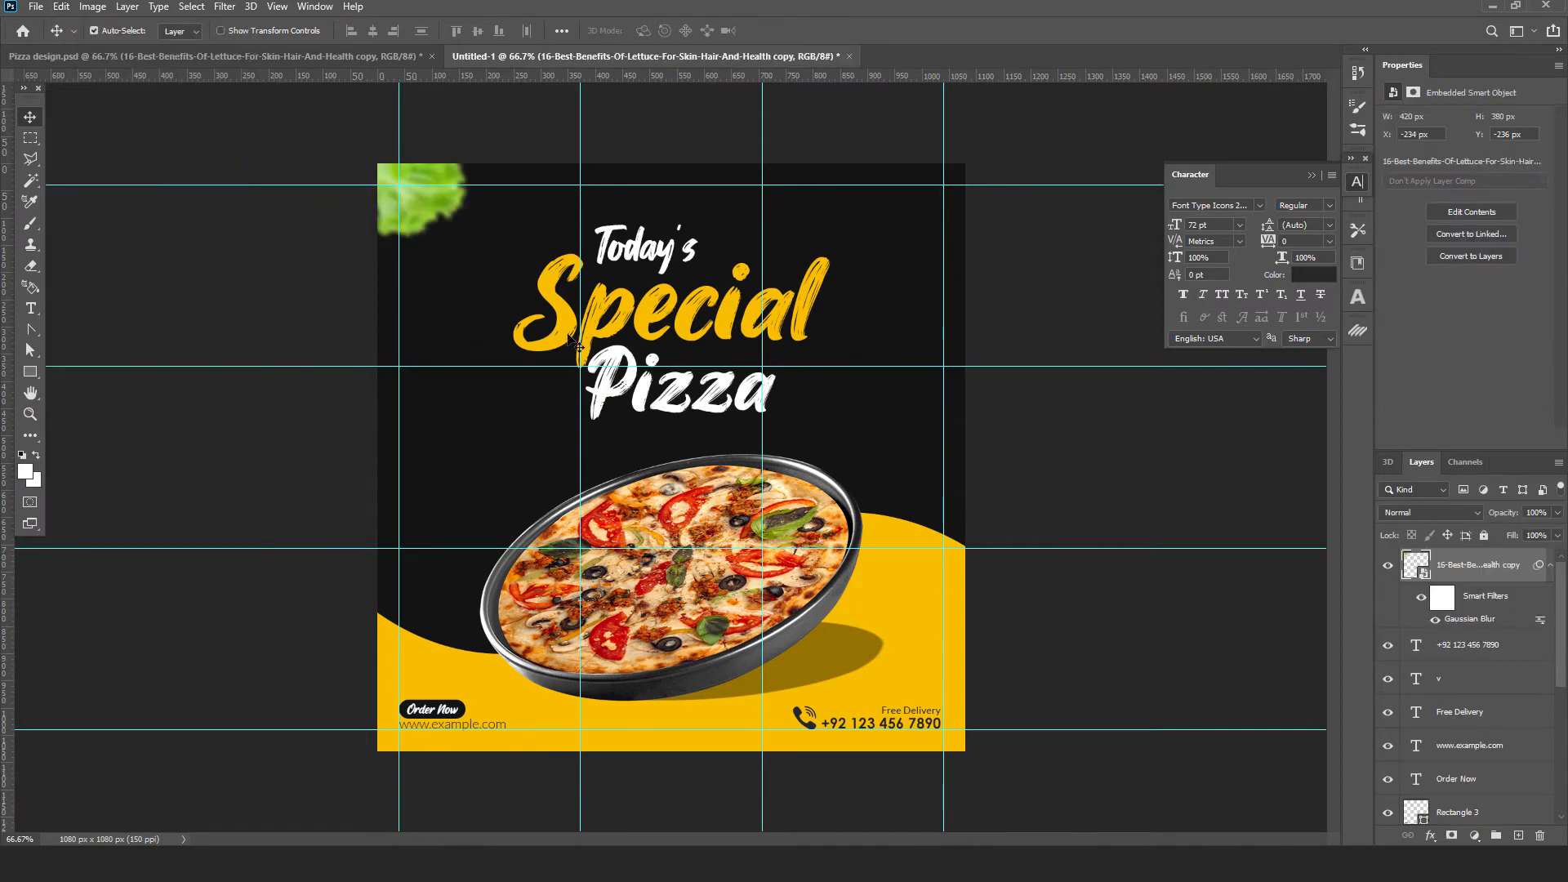
# Step: Copy the whole tomato (tomato2) from Pizza design.psd into Untitled-1 with Paste in Place and position it at the canvas's upper-right corner
pyautogui.click(229, 57)
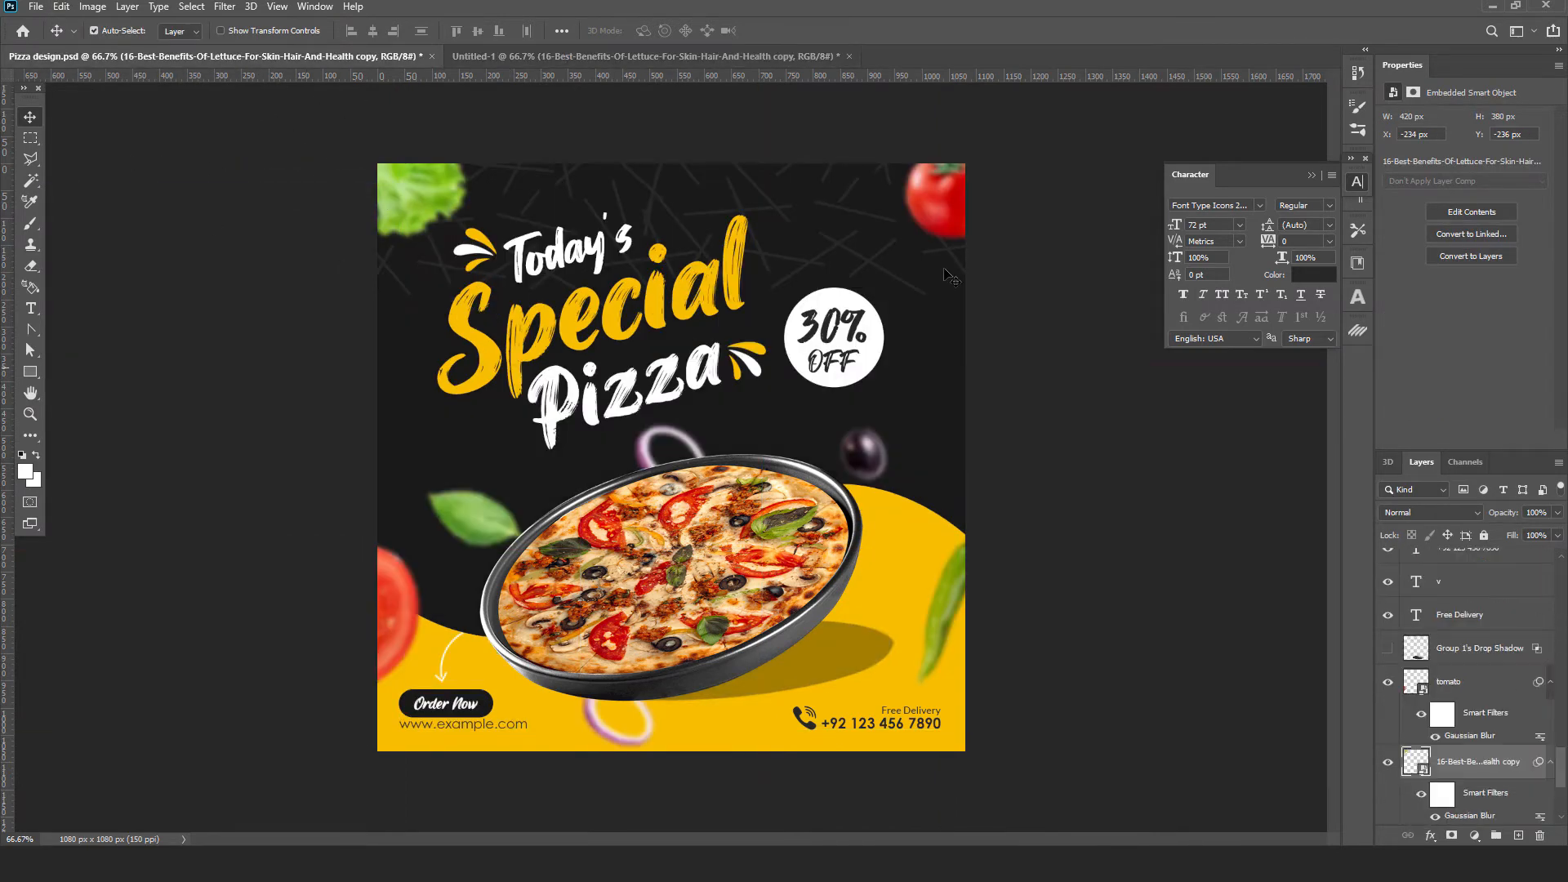
pyautogui.click(942, 214)
pyautogui.click(61, 7)
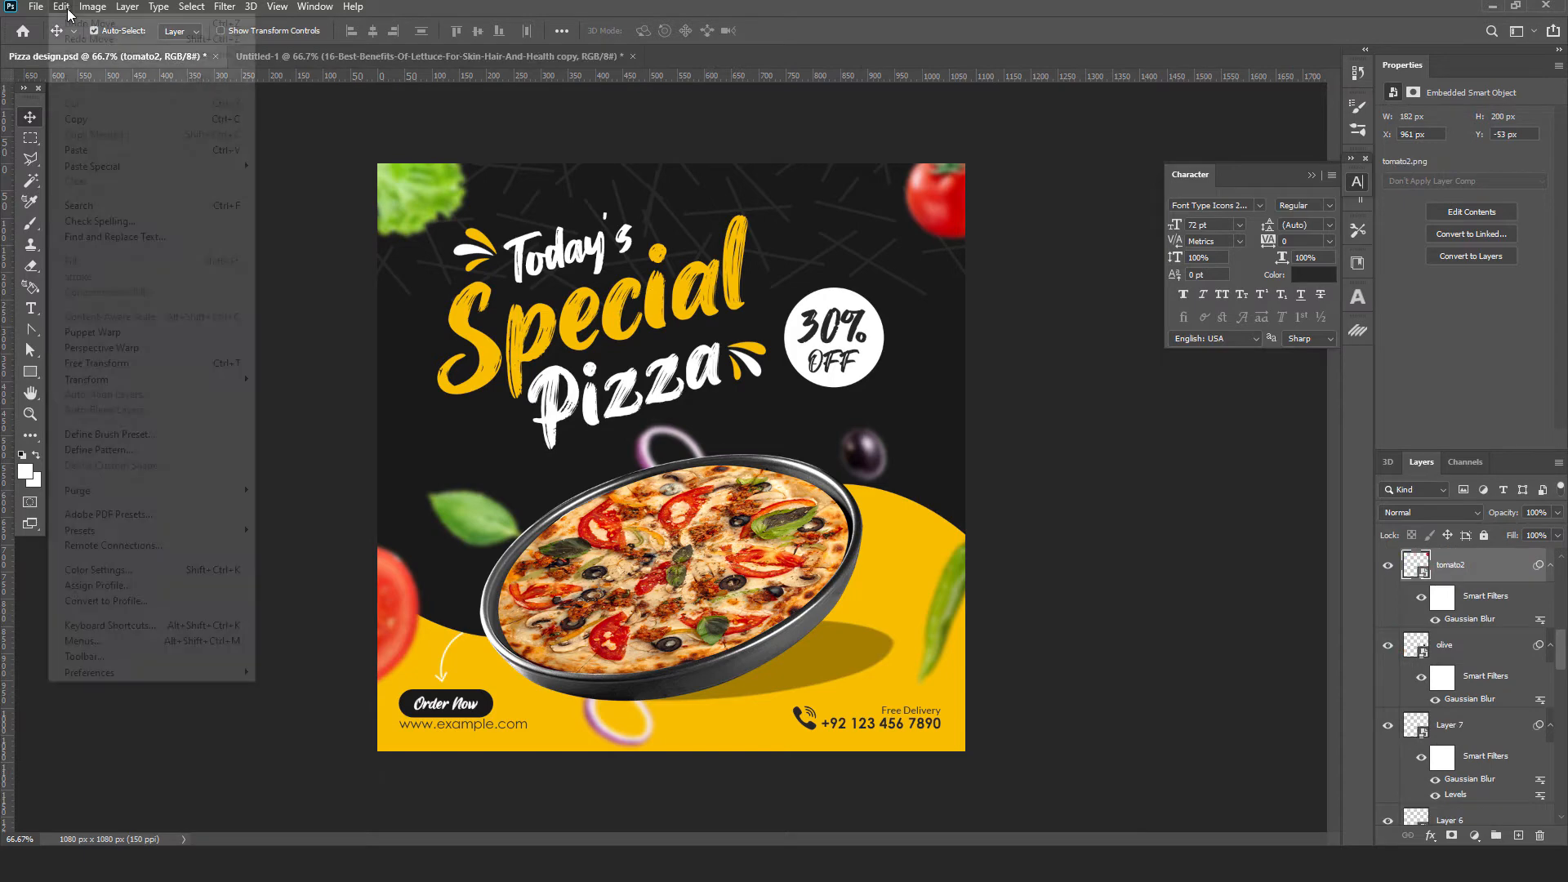
pyautogui.click(91, 124)
pyautogui.click(325, 58)
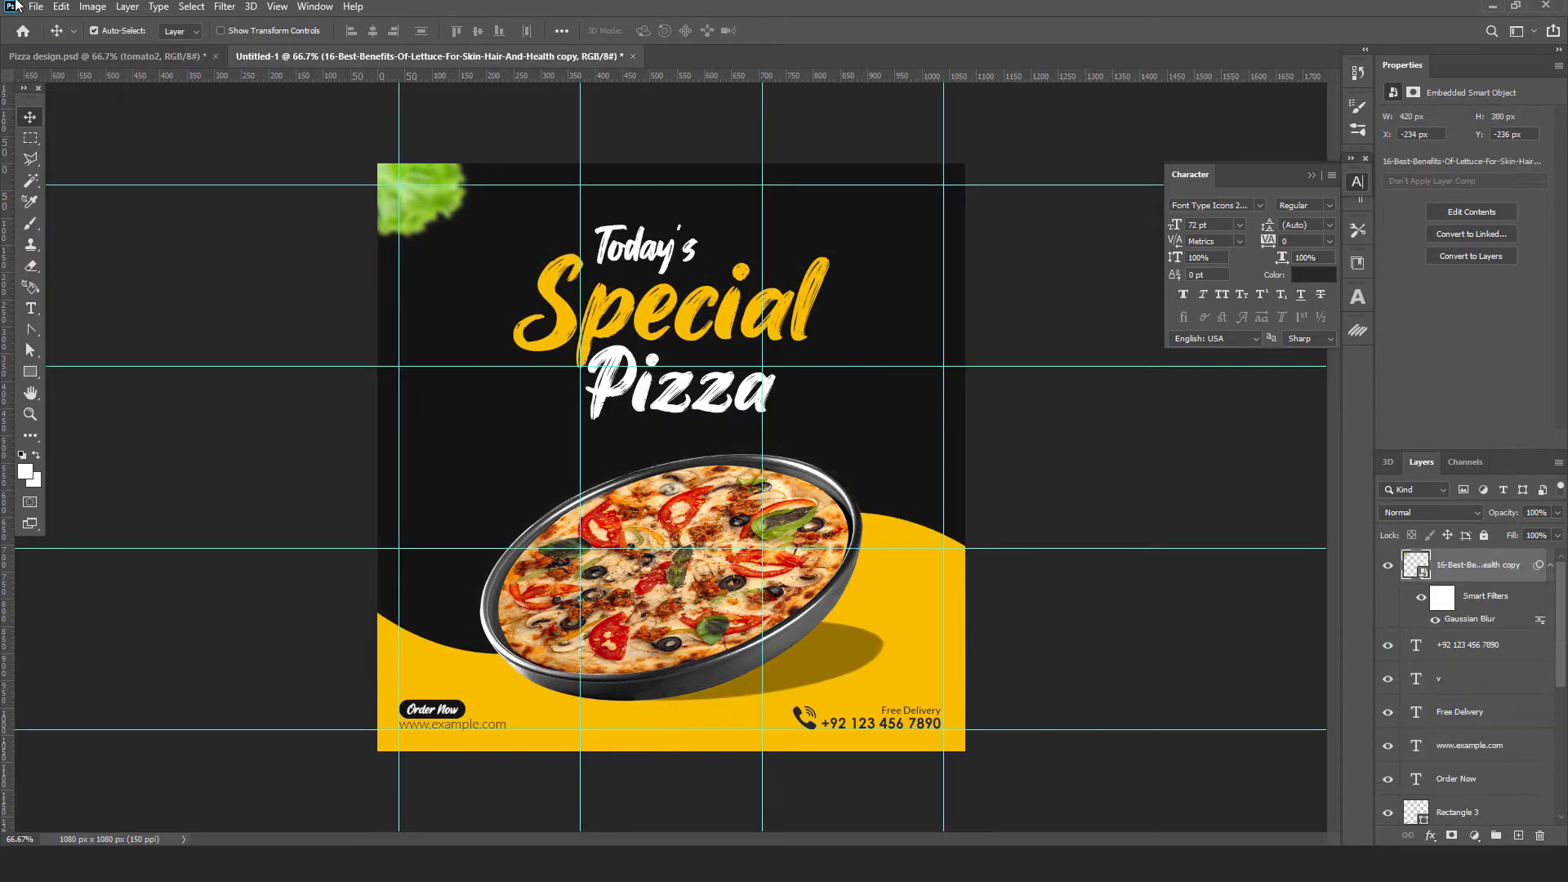
pyautogui.click(61, 7)
pyautogui.moveTo(225, 169)
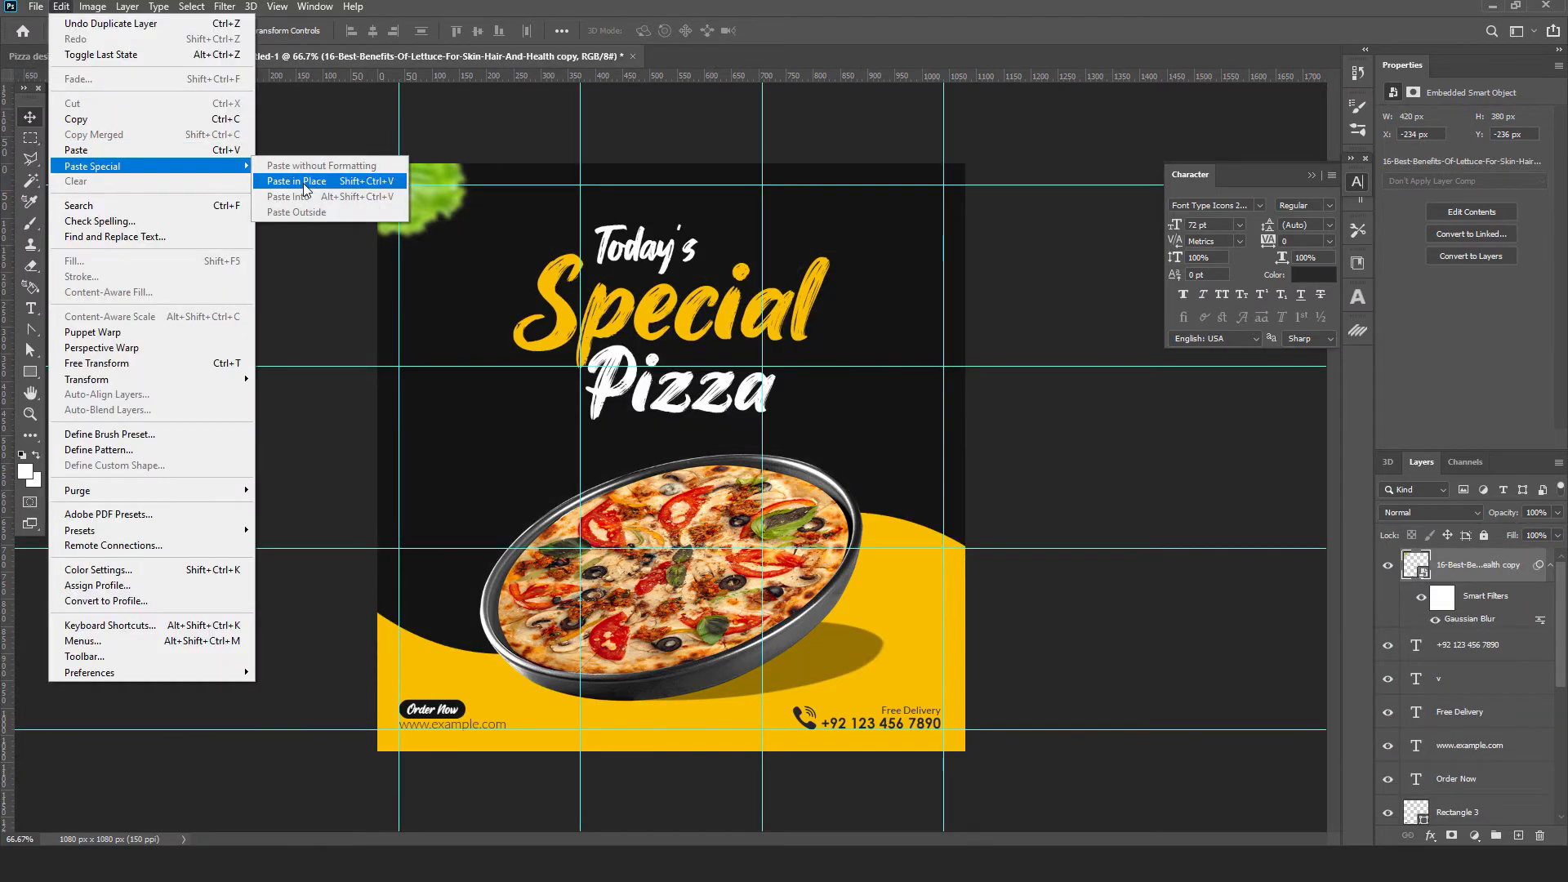
pyautogui.click(295, 181)
pyautogui.moveTo(817, 399); pyautogui.dragTo(968, 214)
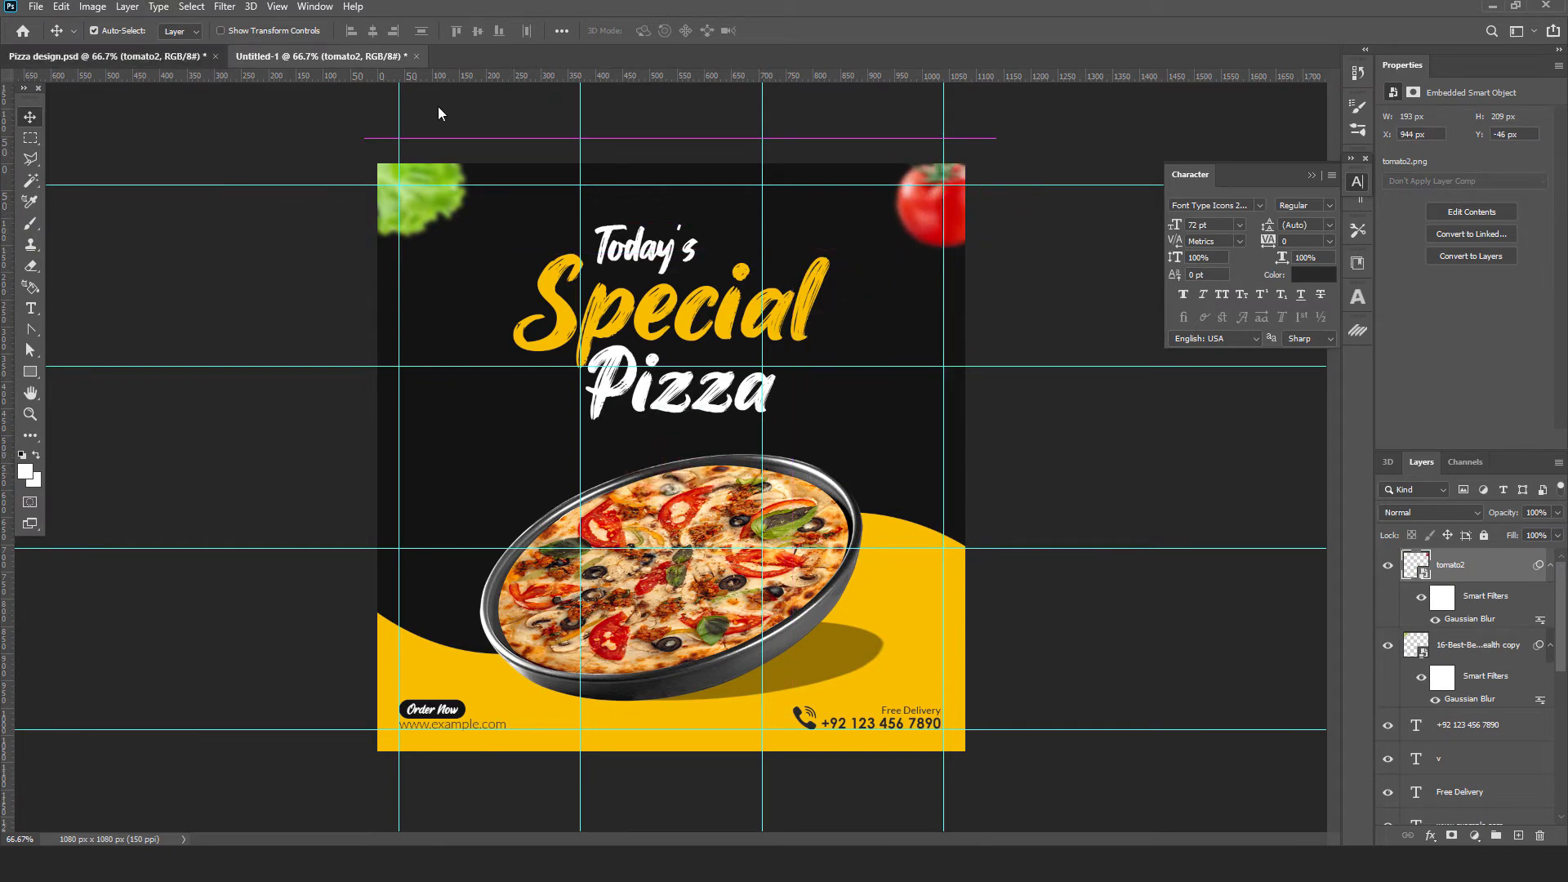
# Step: Copy the tomato slice from Pizza design.psd into Untitled-1 and position it partly off the canvas's left edge, beside the pizza
pyautogui.click(81, 59)
pyautogui.click(62, 7)
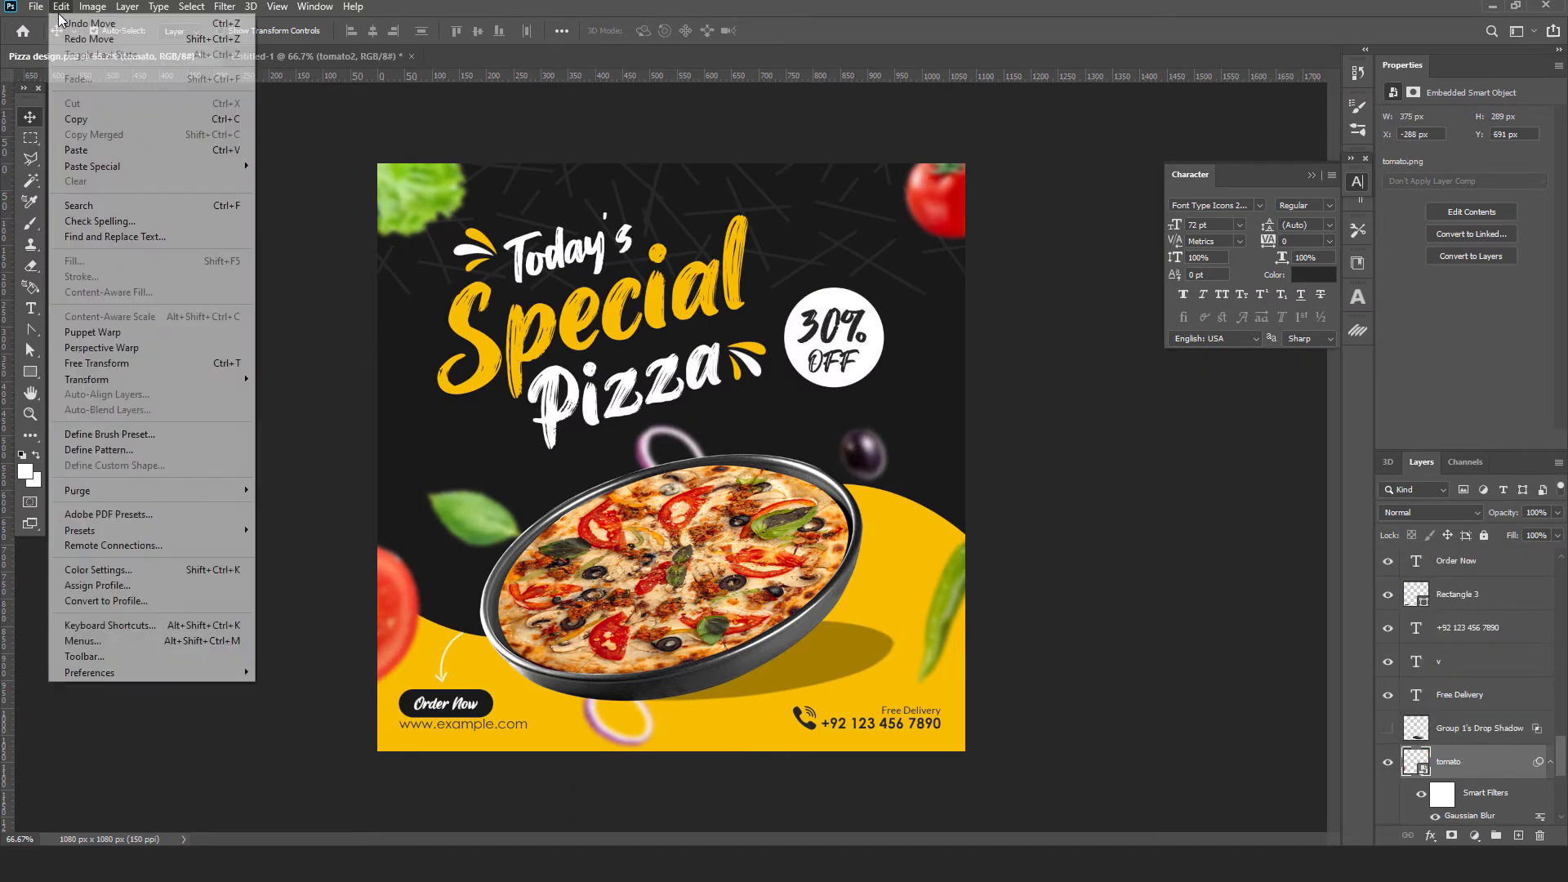
pyautogui.click(76, 119)
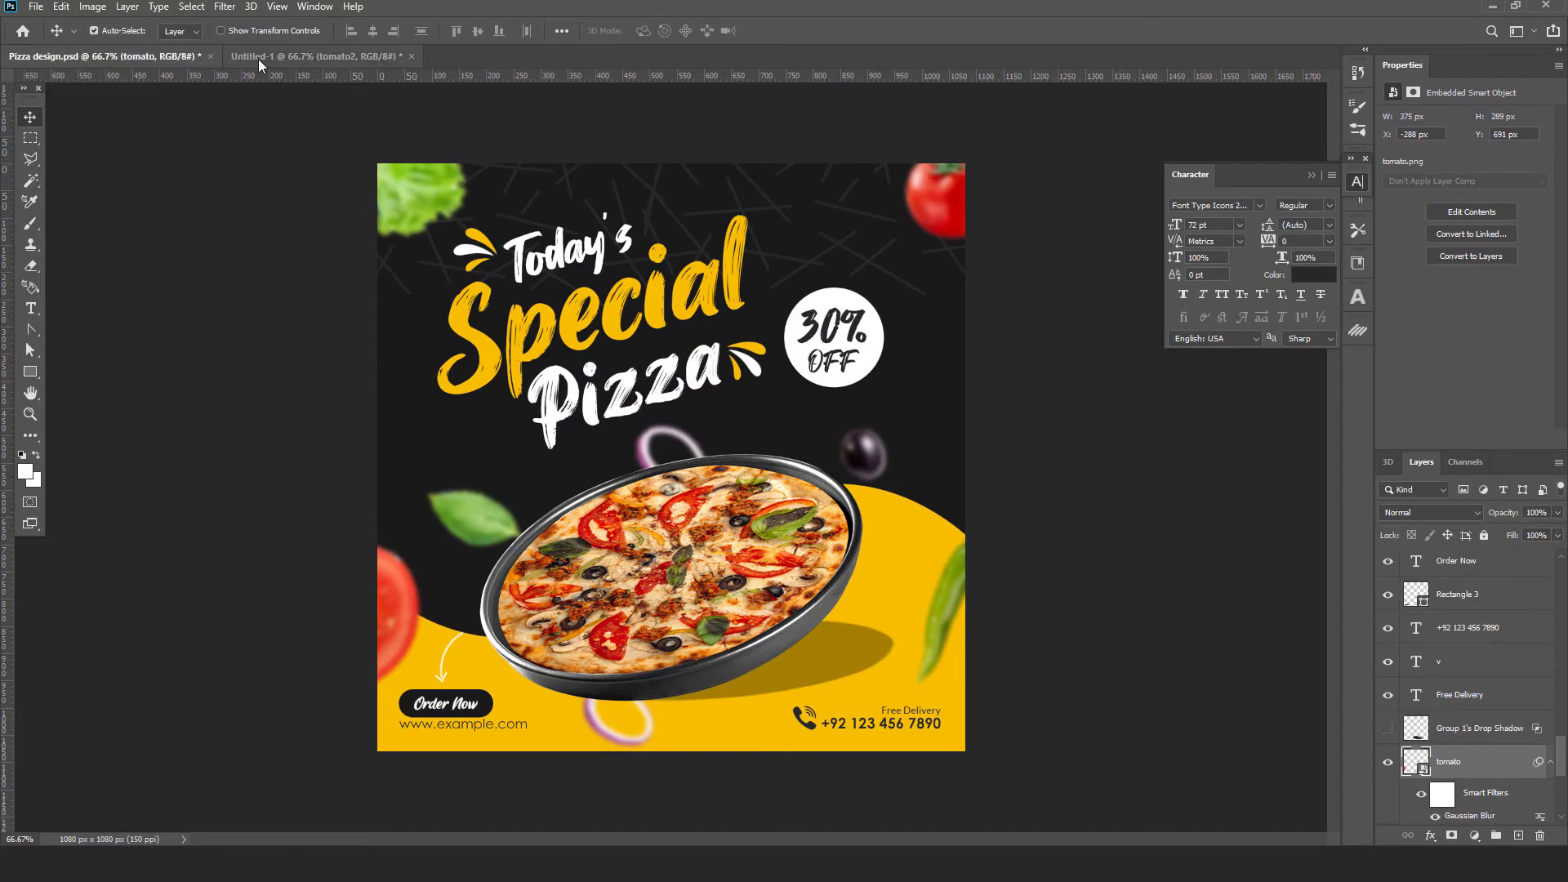
pyautogui.click(258, 59)
pyautogui.click(61, 6)
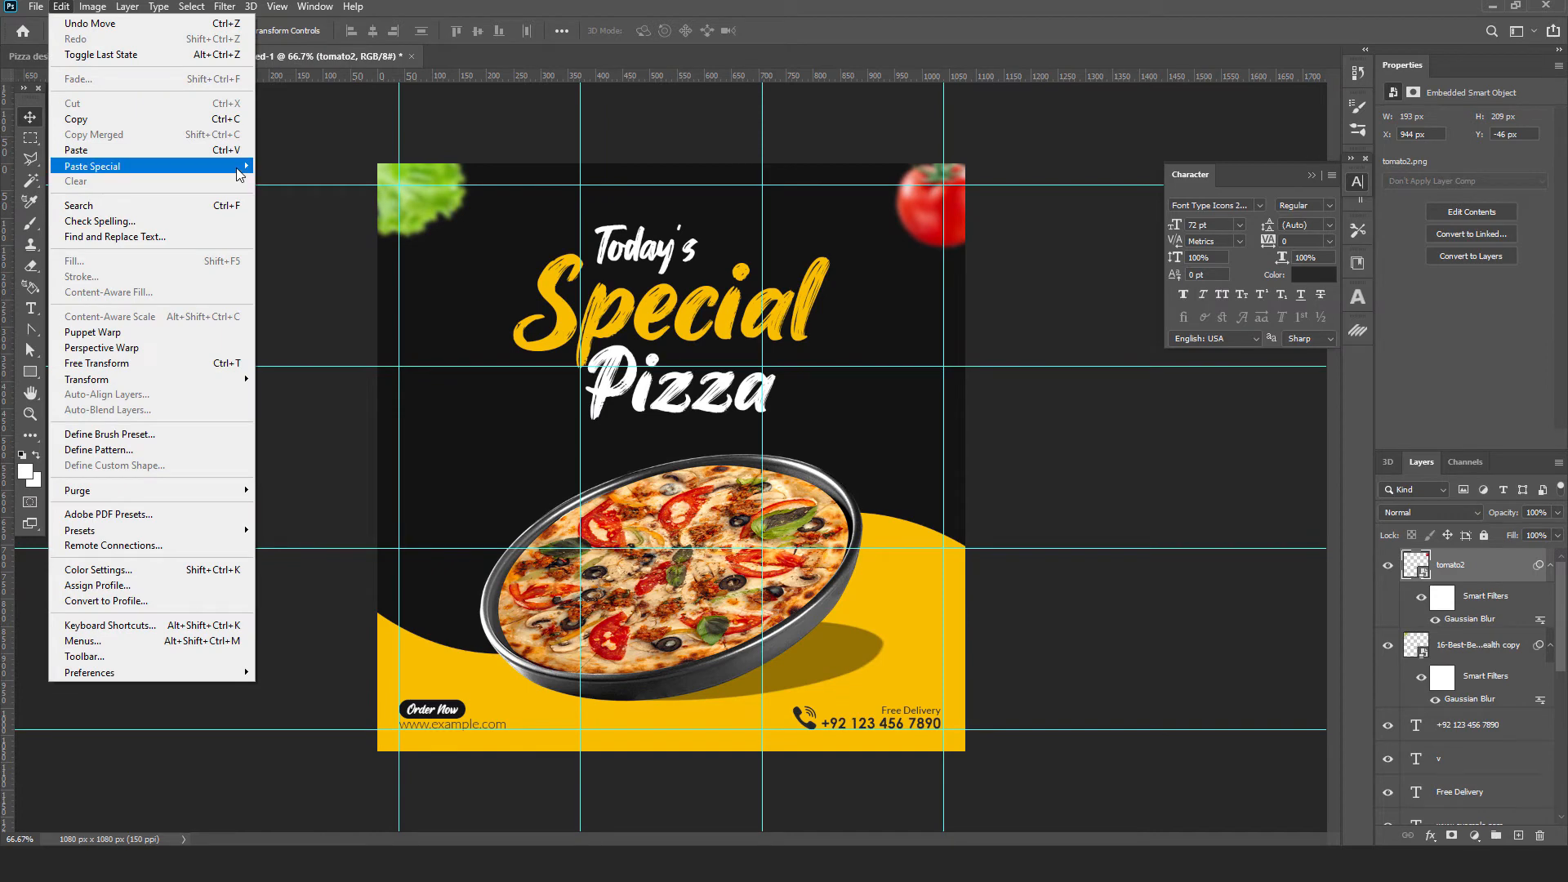
pyautogui.moveTo(241, 167)
pyautogui.click(343, 181)
pyautogui.moveTo(692, 507); pyautogui.dragTo(371, 615)
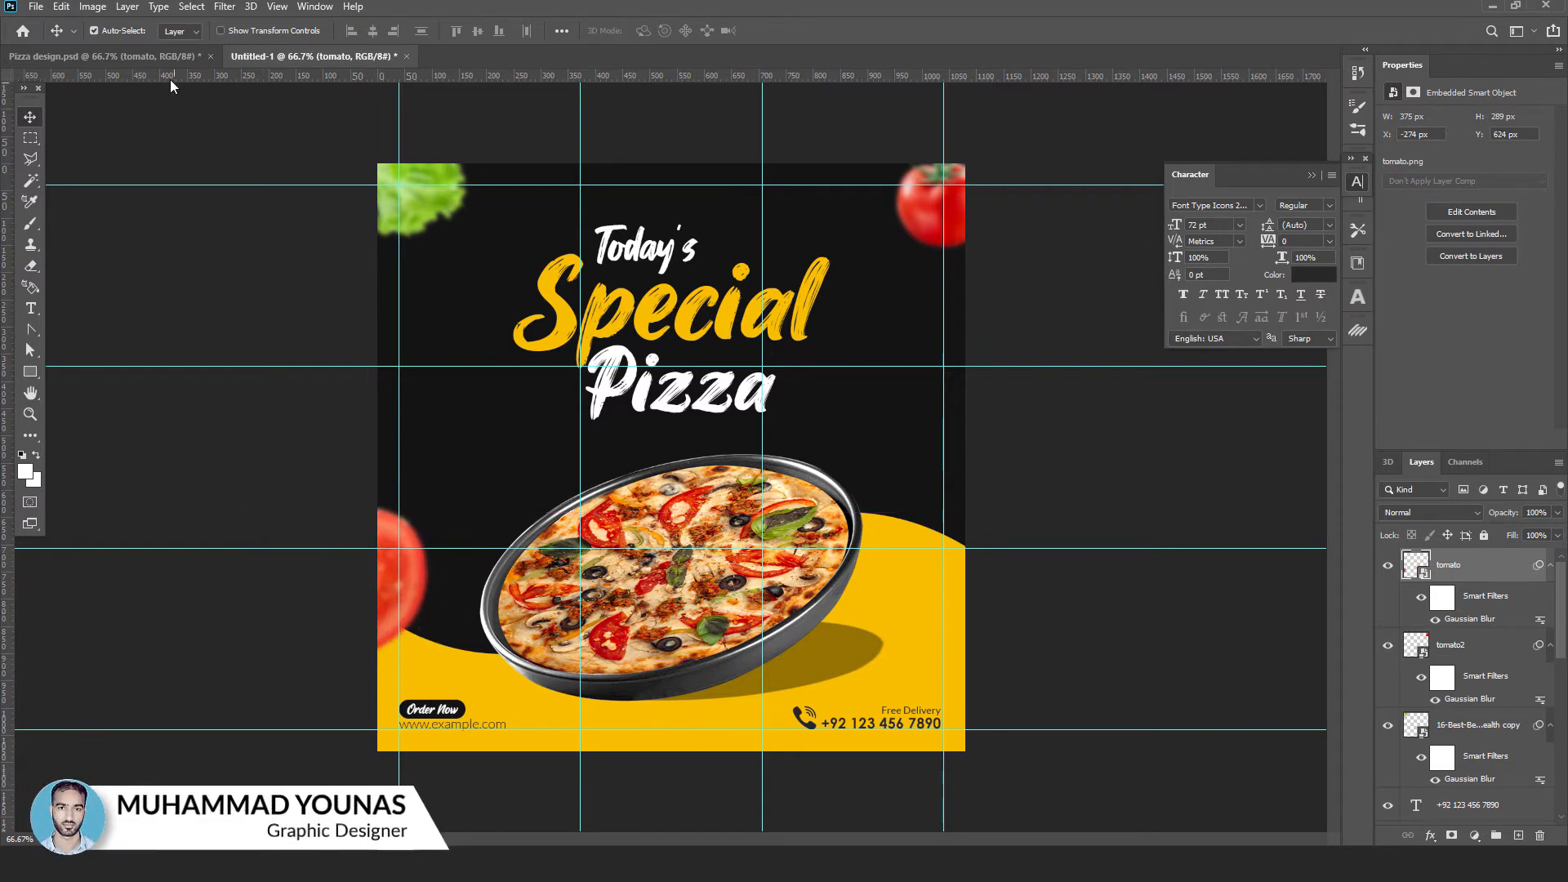
# Step: Copy the basil leaf and lower onion ring from Pizza design.psd into Untitled-1, and shift the leaf slightly up and left beside the pizza
pyautogui.click(158, 60)
pyautogui.click(433, 494)
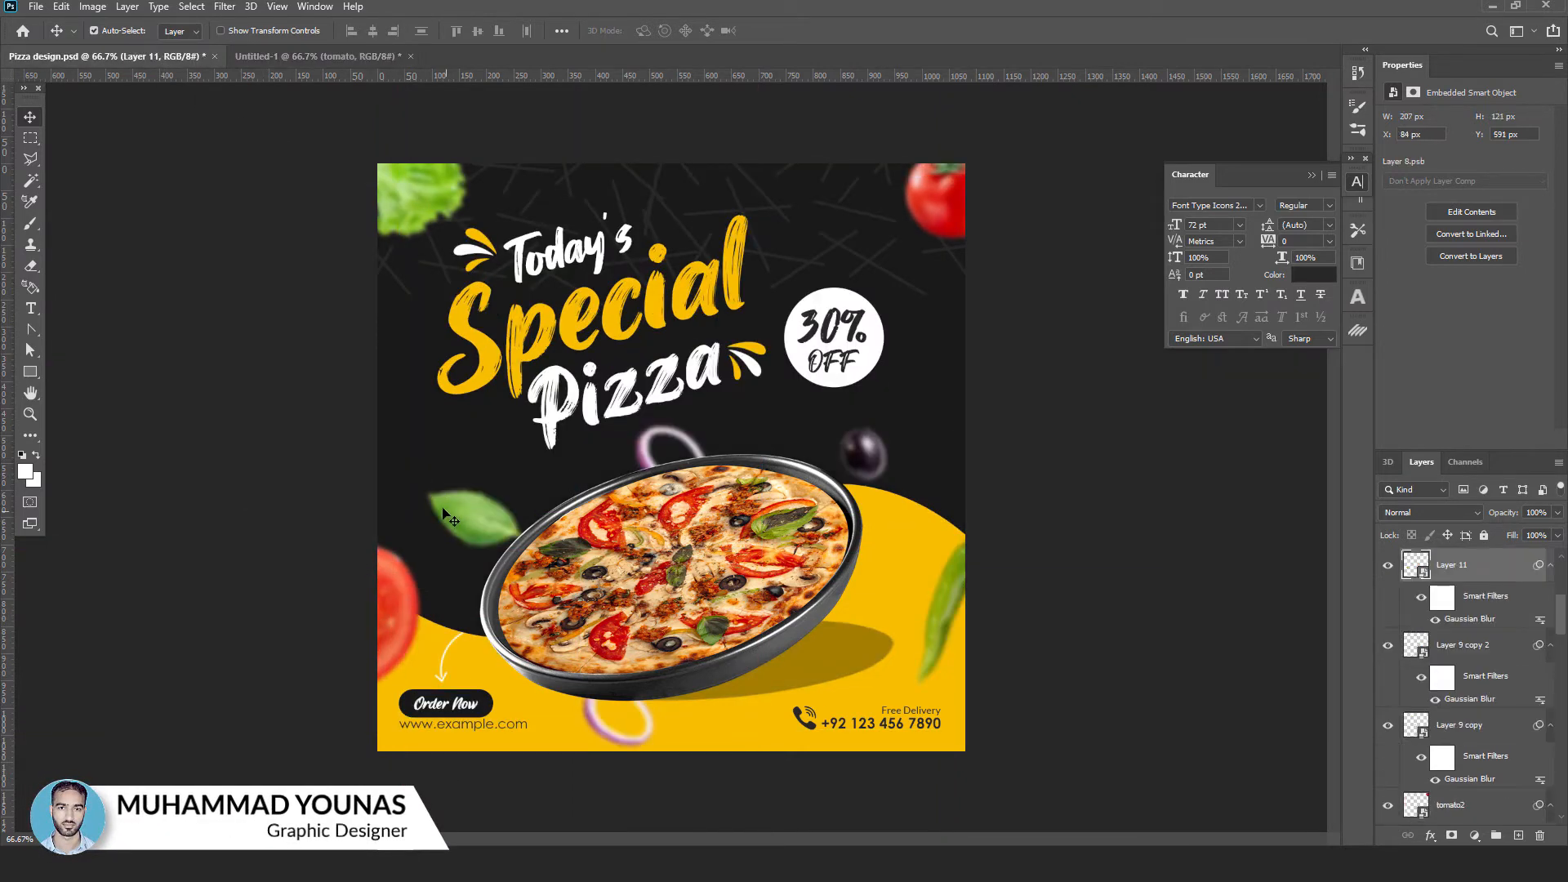
pyautogui.keyDown('shift'); pyautogui.click(614, 745); pyautogui.keyUp('shift')
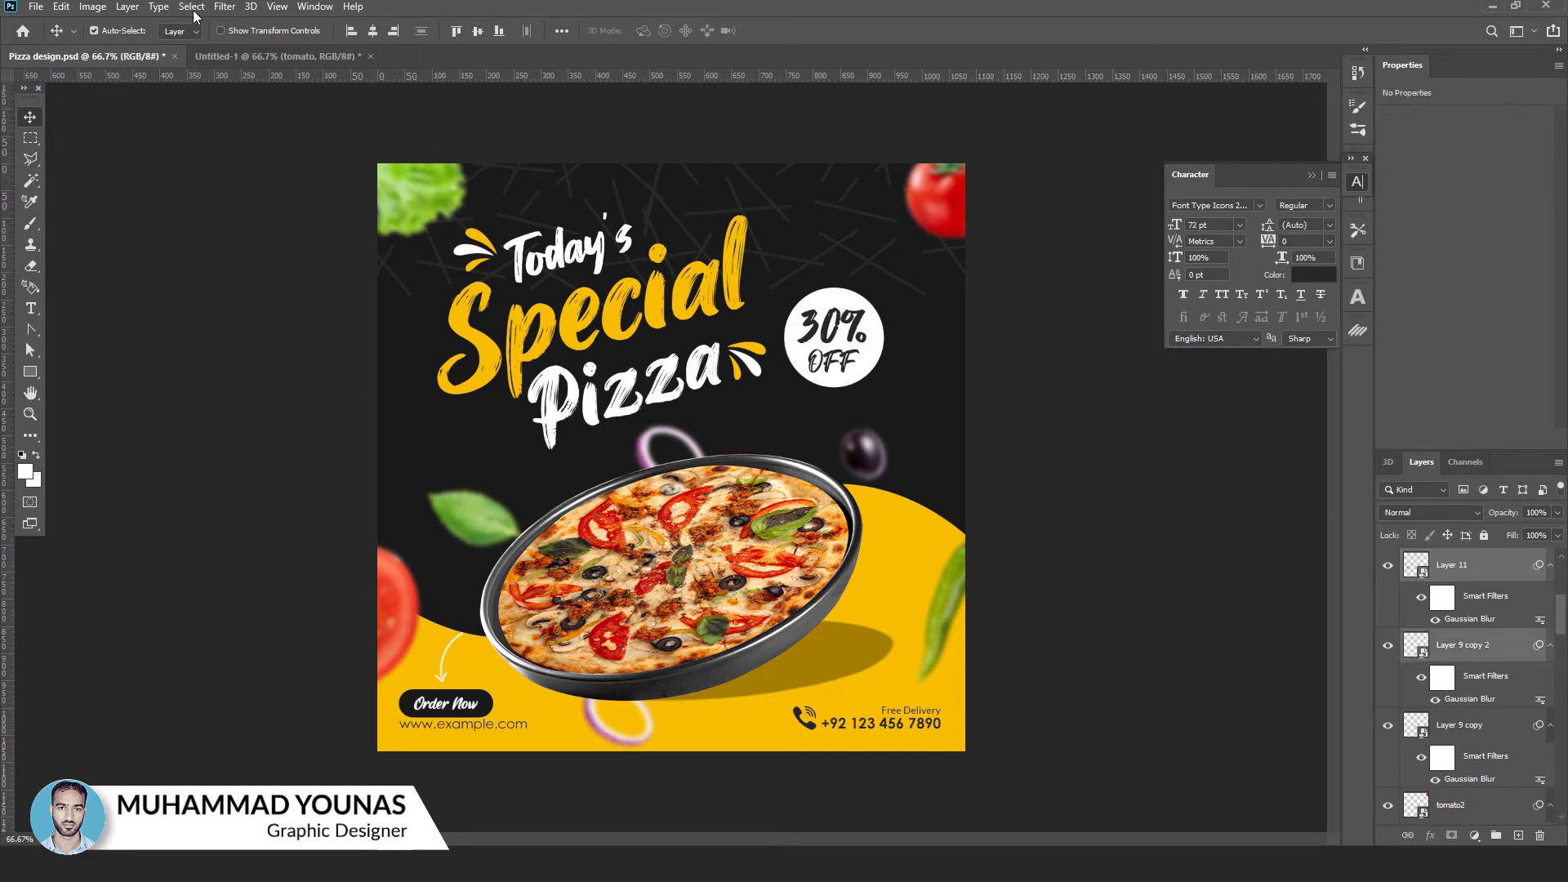
pyautogui.click(61, 6)
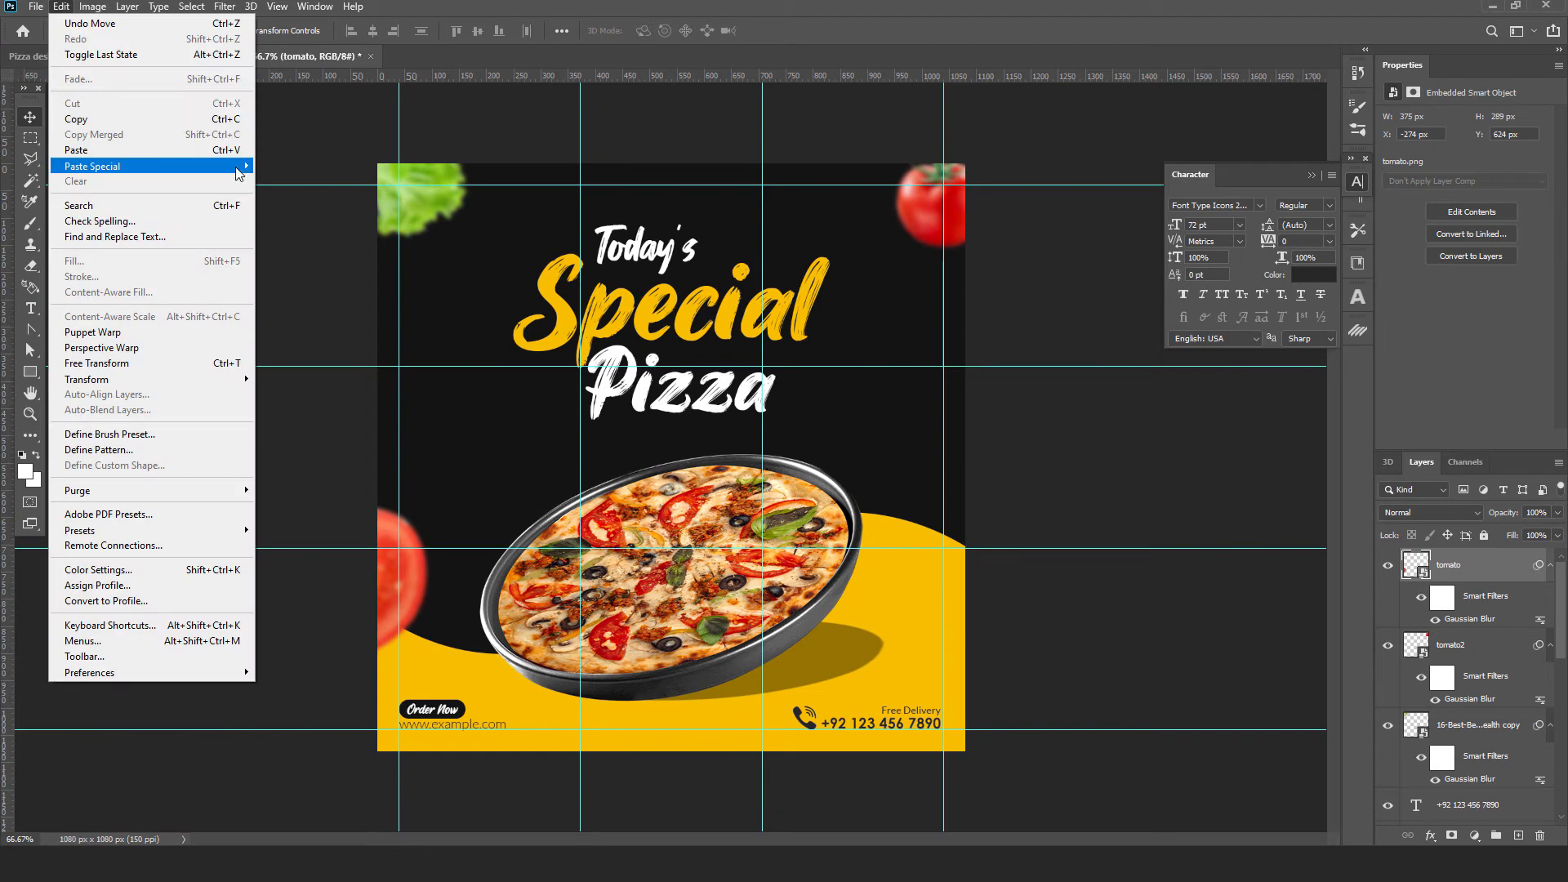
pyautogui.click(299, 181)
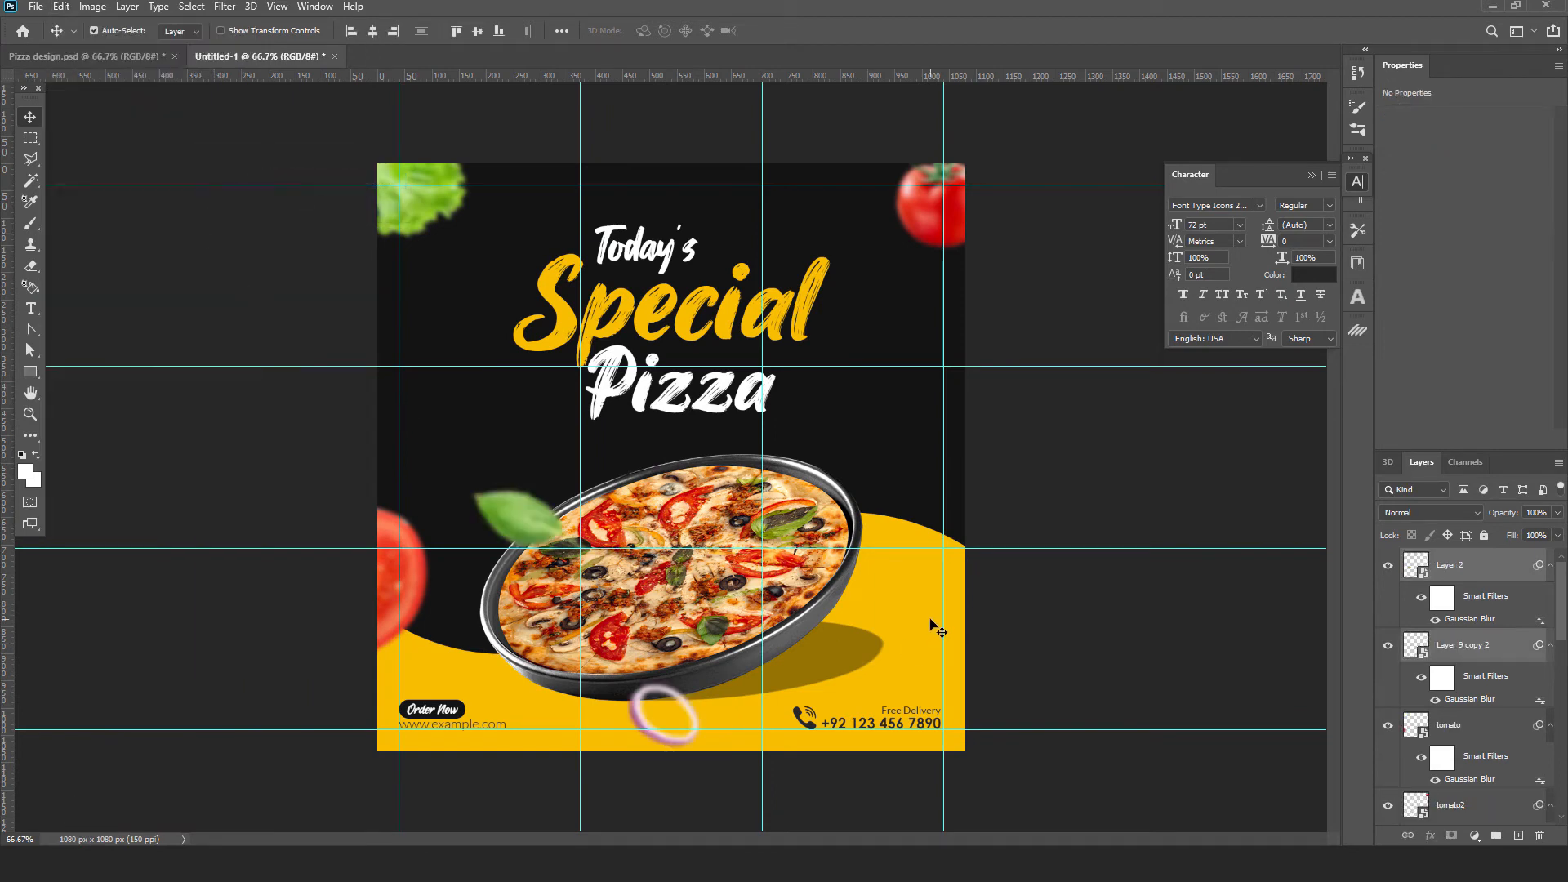
pyautogui.click(1077, 513)
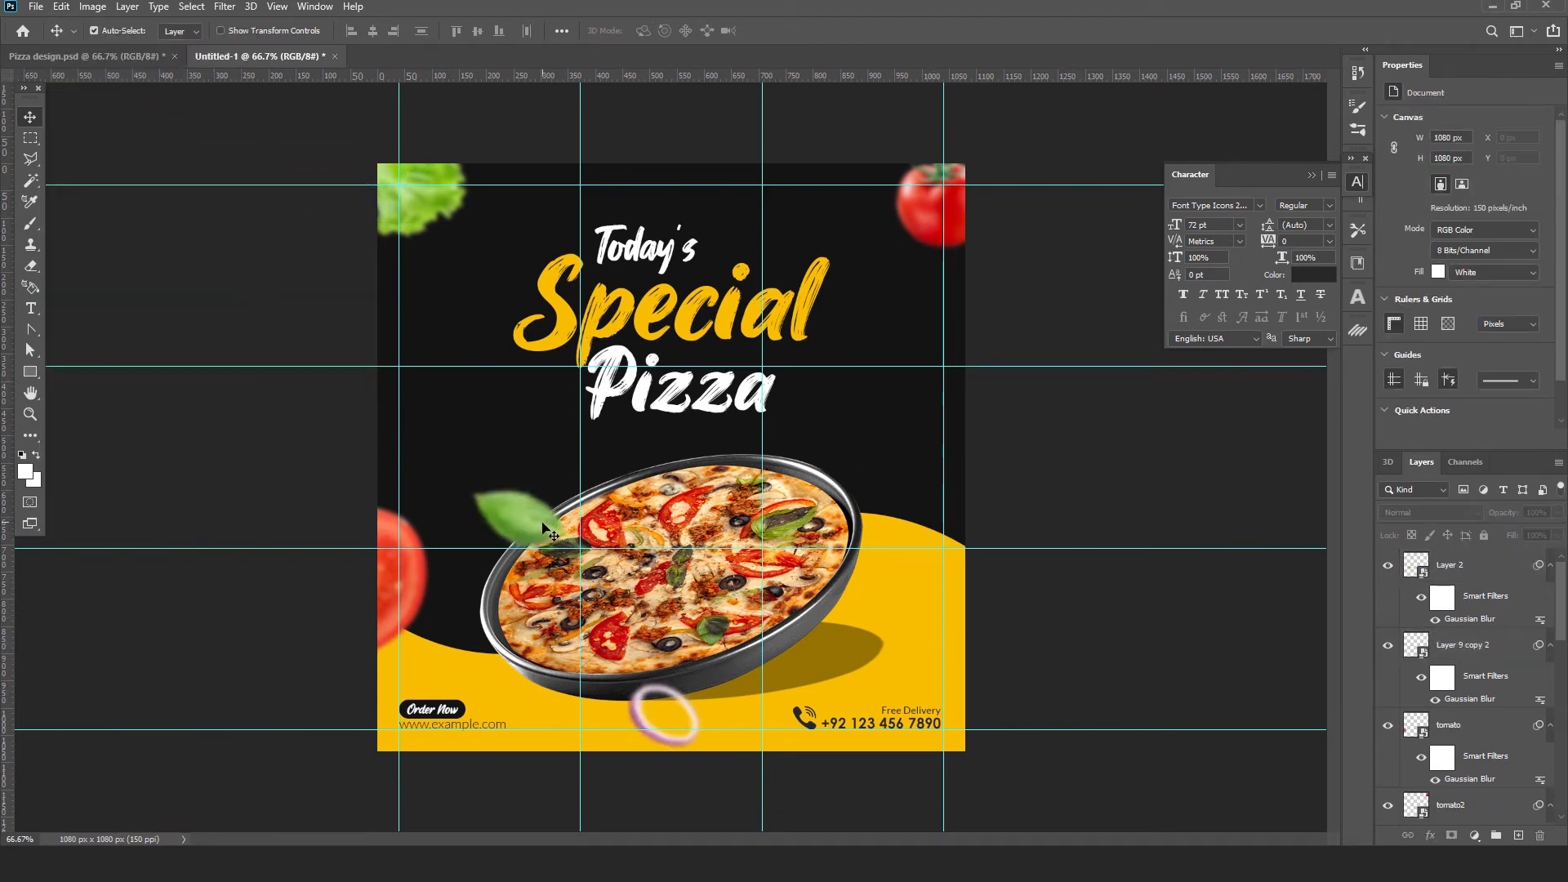
pyautogui.moveTo(542, 526); pyautogui.dragTo(527, 504)
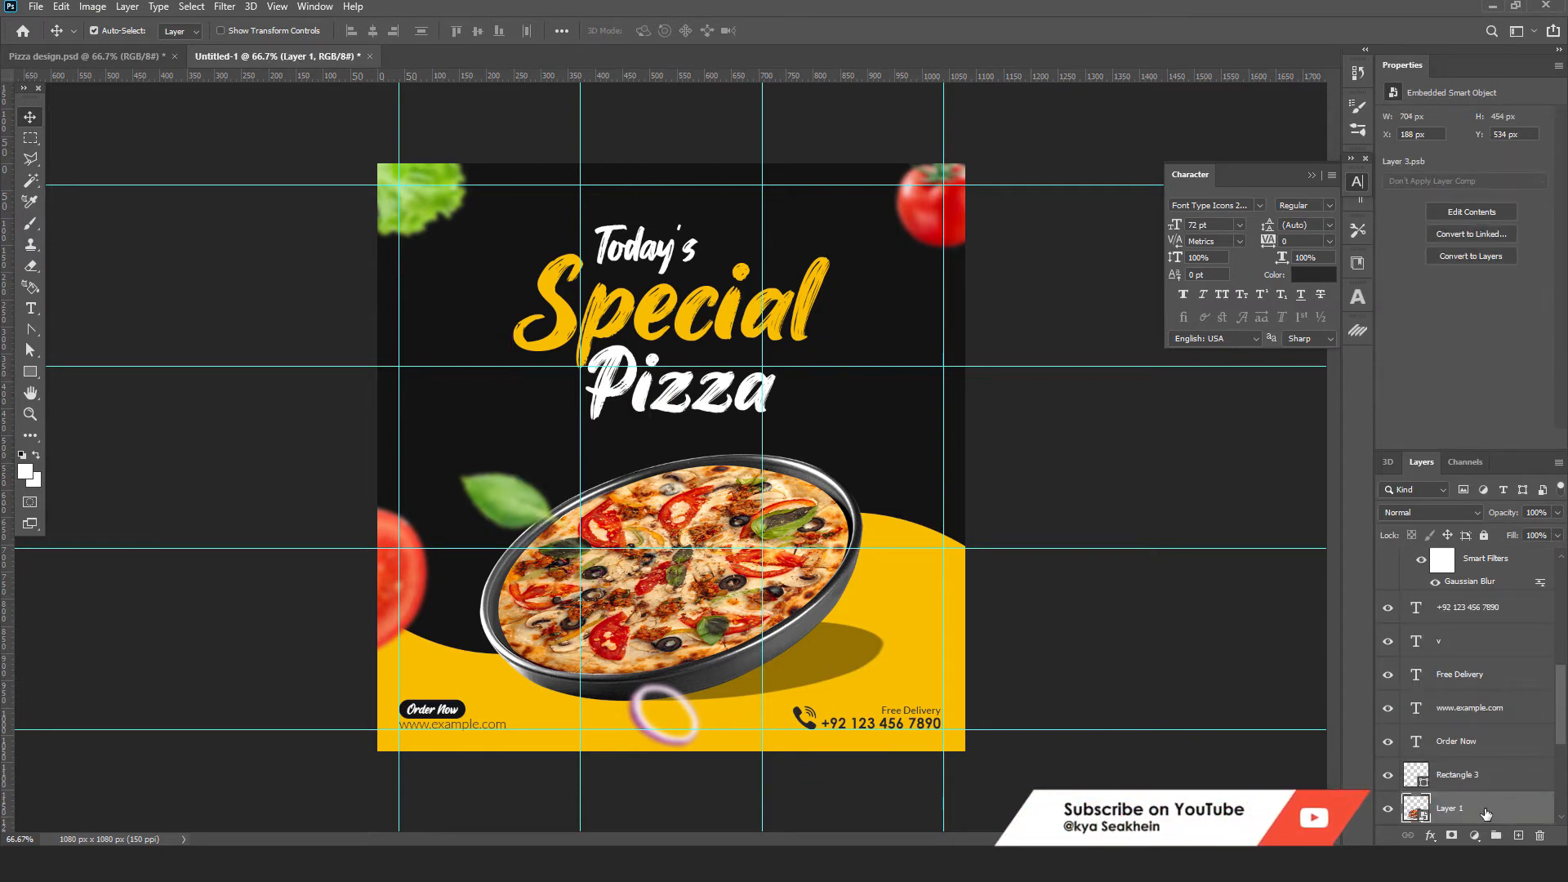
# Step: Move the pizza layer (Layer 1) to the top of the layer stack, in front of the leaf and onion ring
pyautogui.moveTo(1487, 815); pyautogui.dragTo(1488, 588)
pyautogui.moveTo(1561, 714); pyautogui.dragTo(1559, 694)
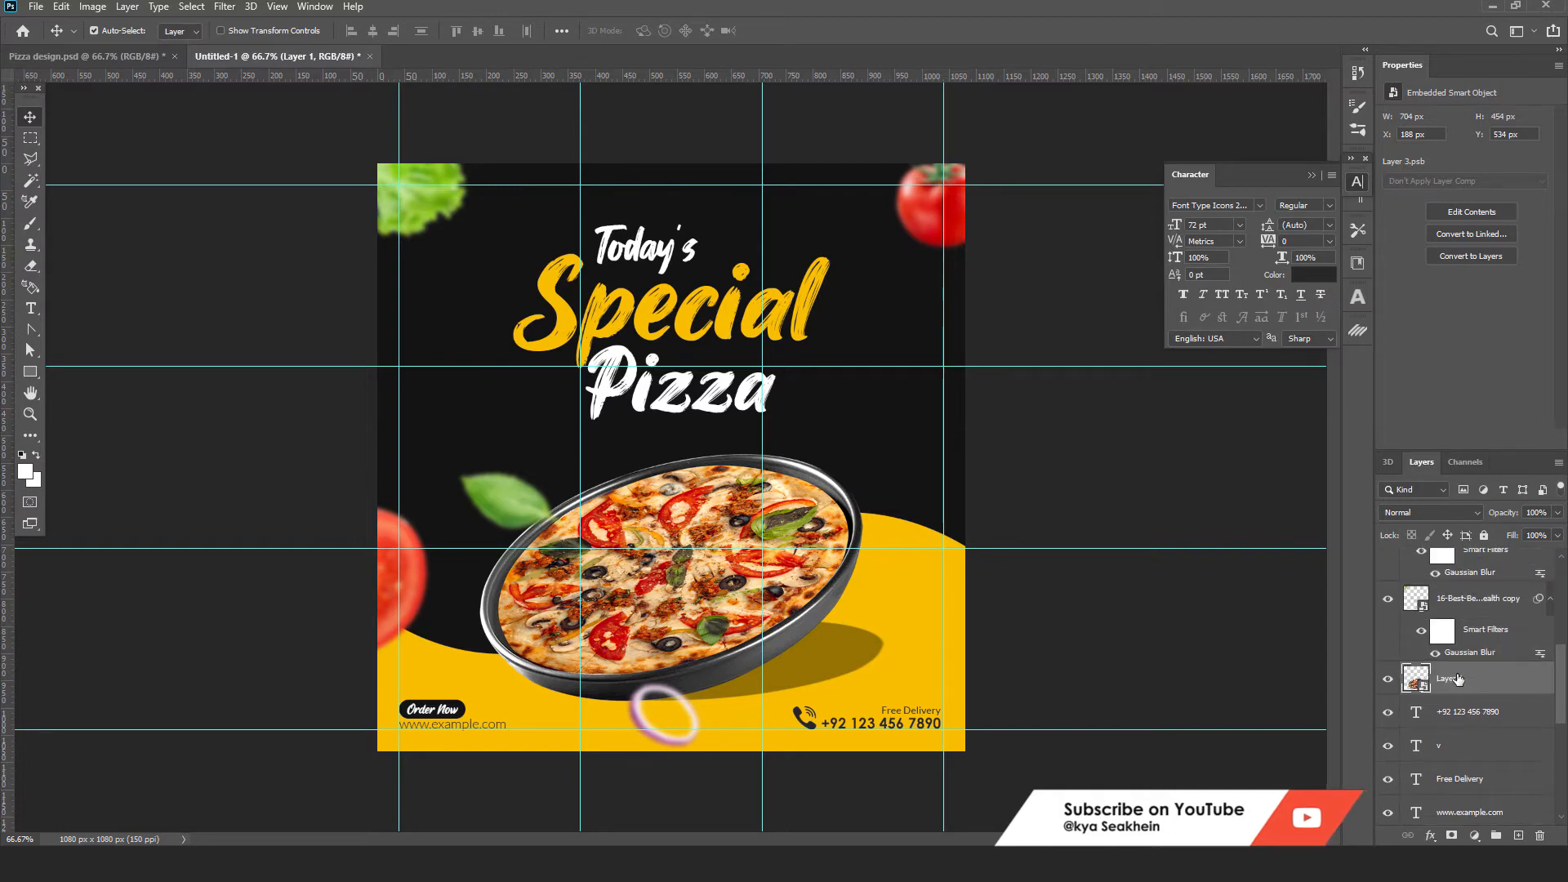
pyautogui.moveTo(1461, 678); pyautogui.dragTo(1479, 564)
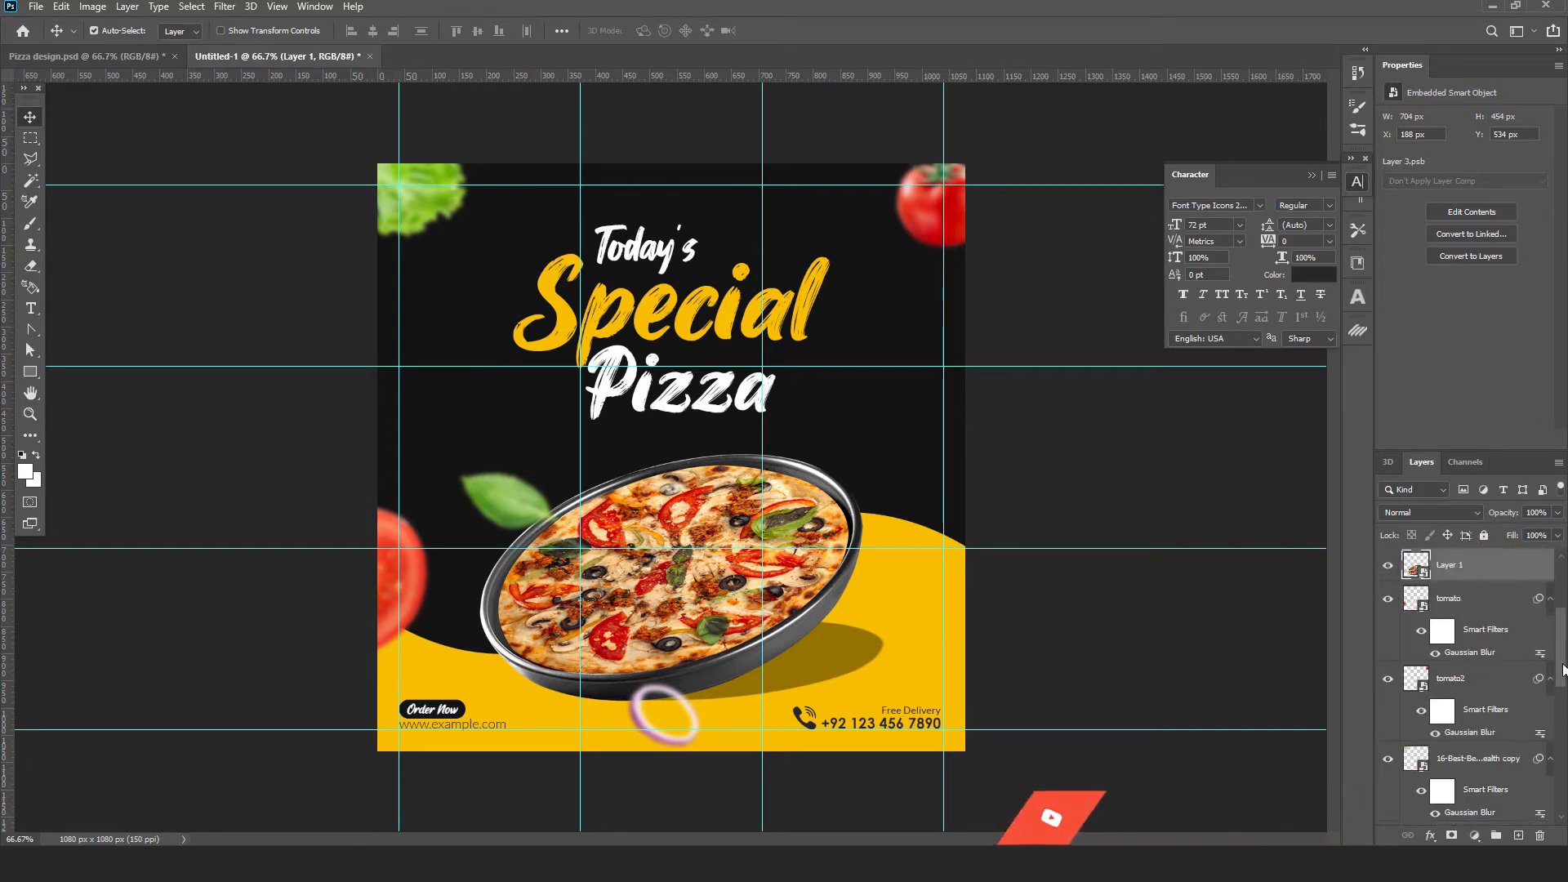
pyautogui.scroll(3, 1533, 643)
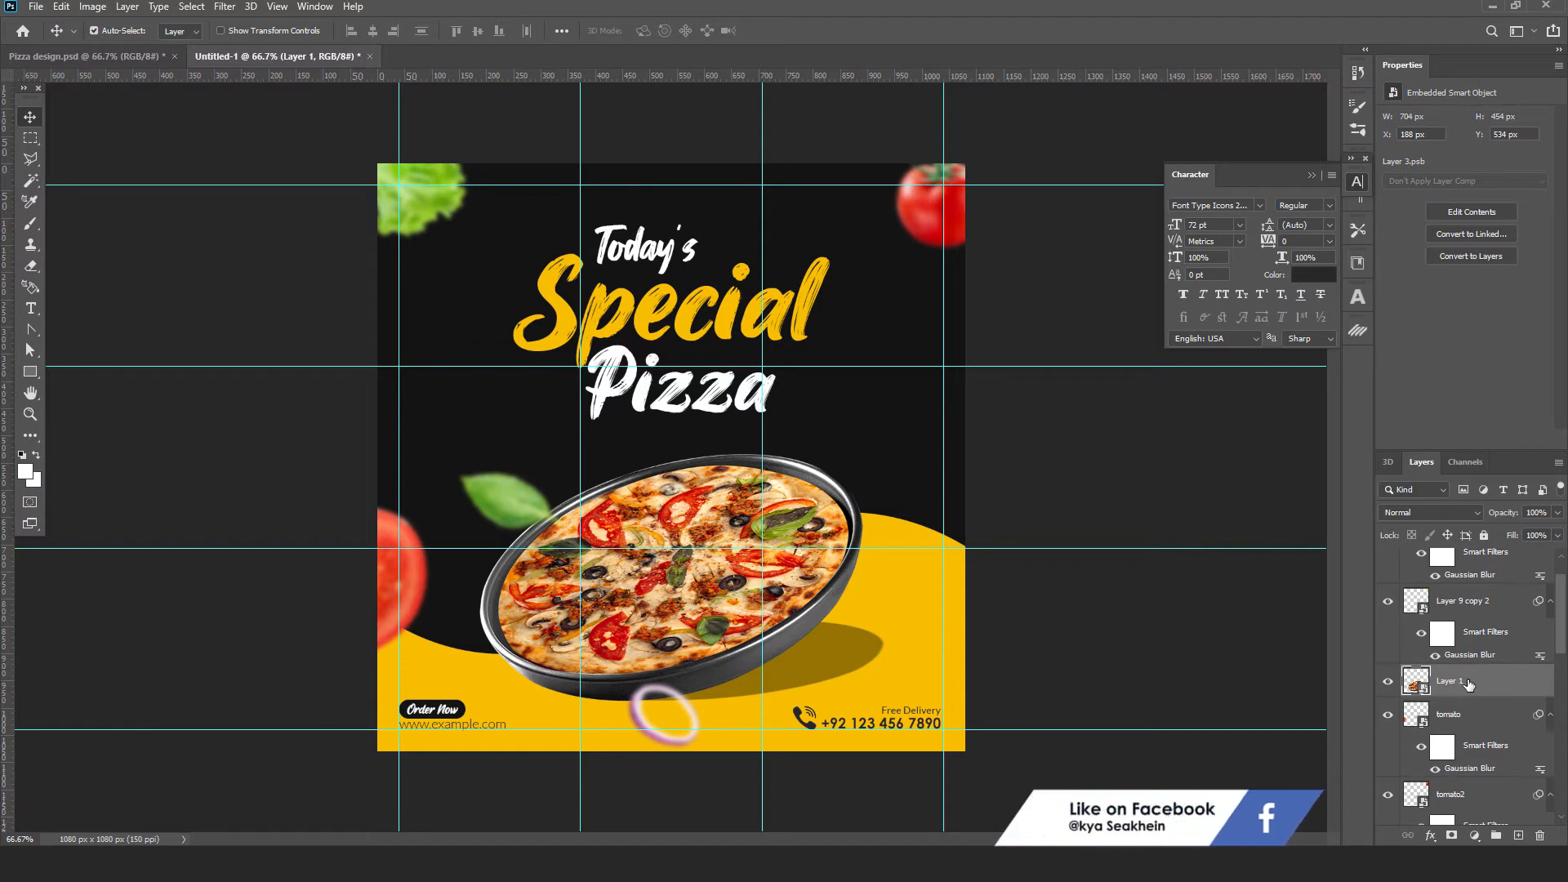
pyautogui.hotkey('ctrl', 'shift', ']')
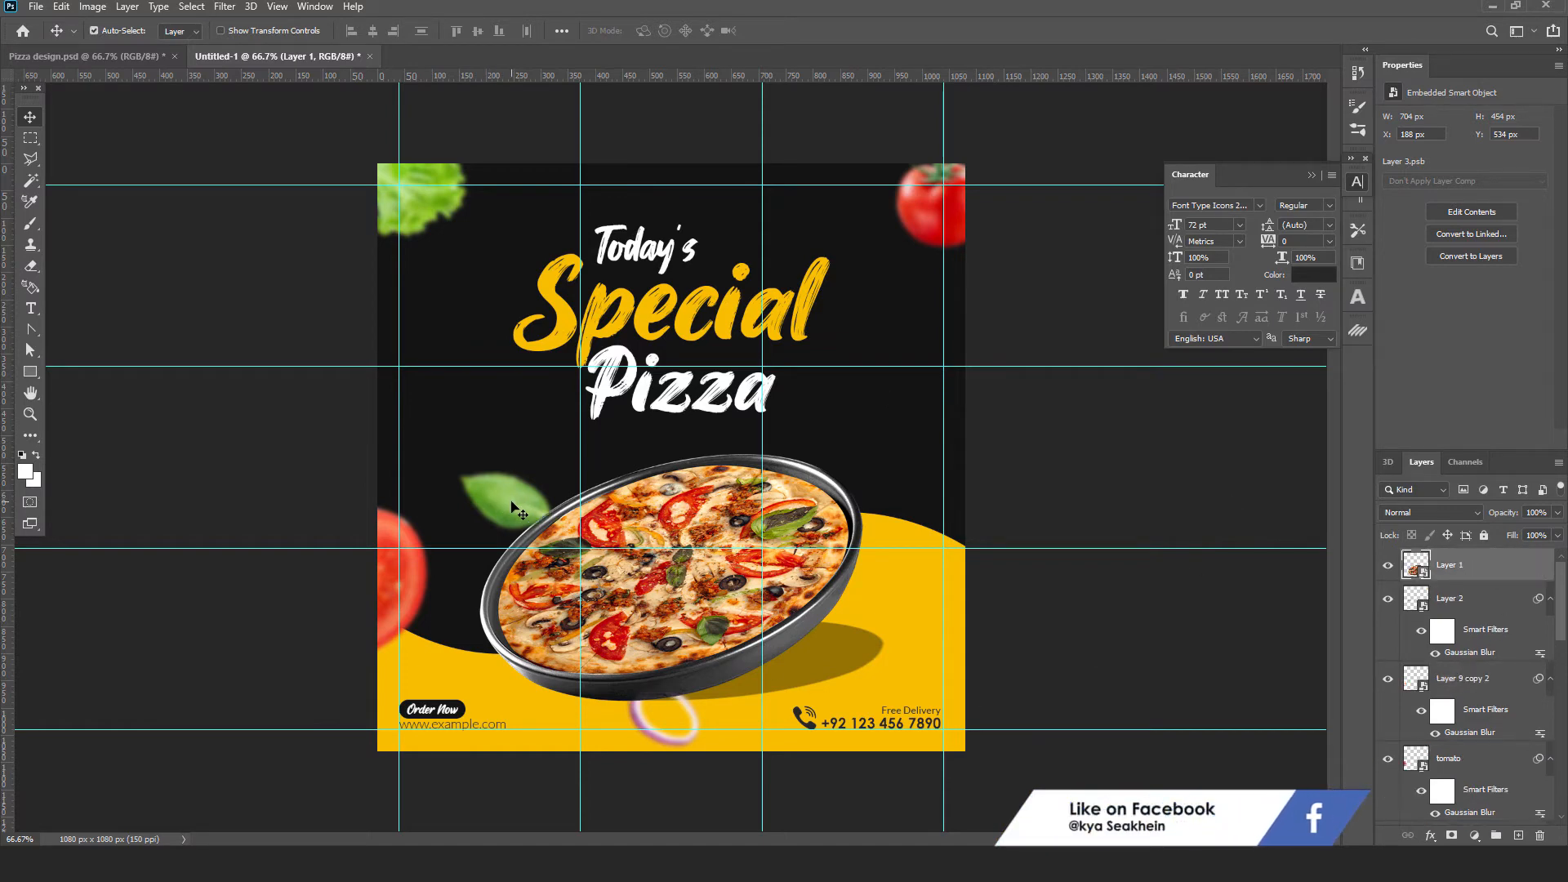
pyautogui.click(1038, 434)
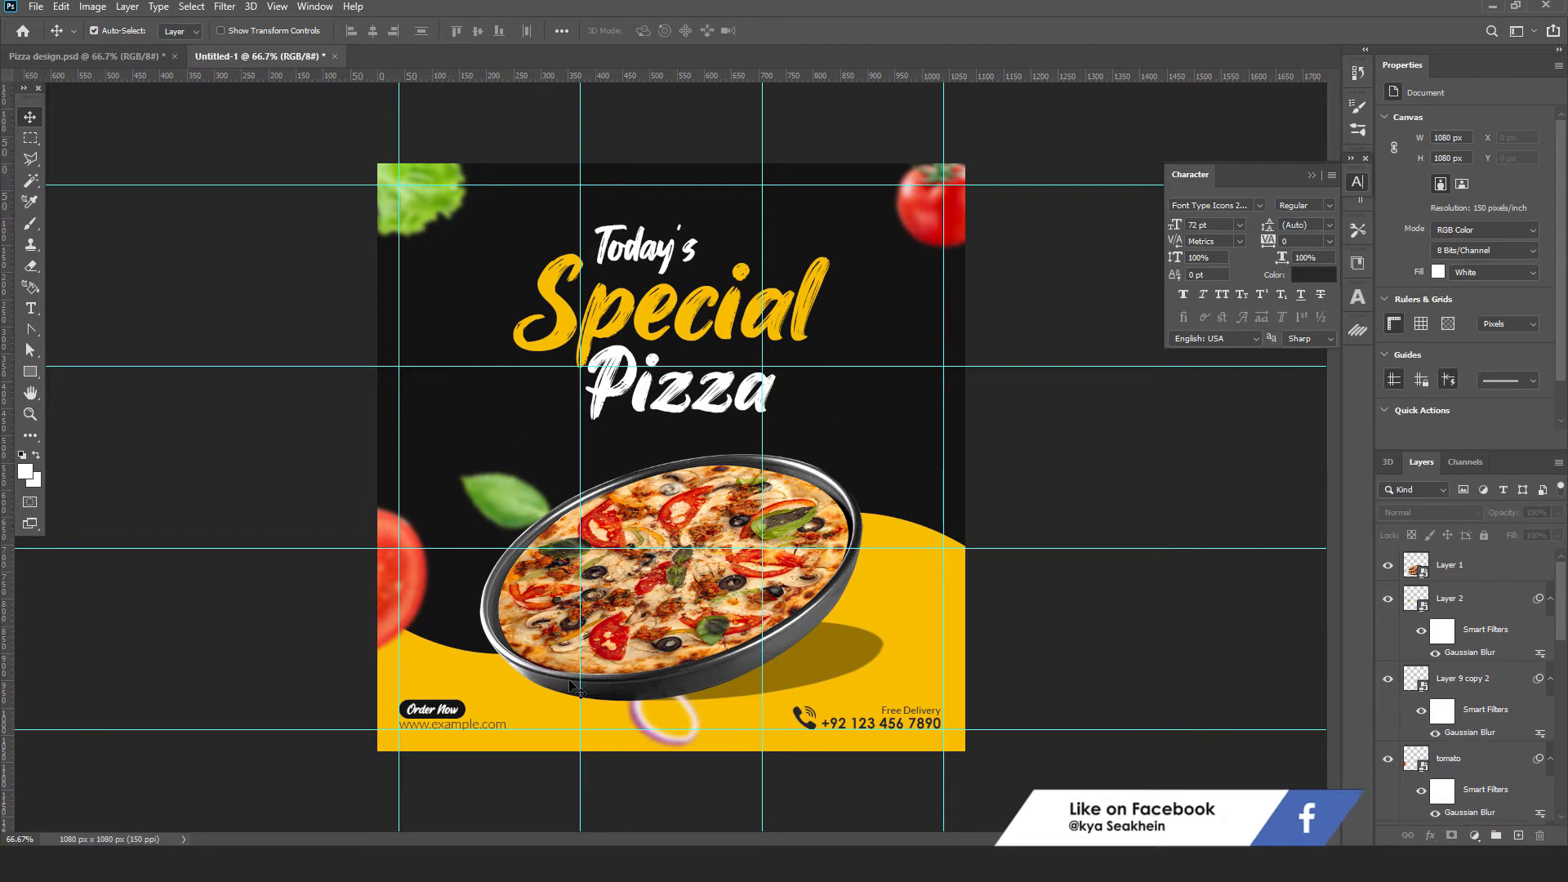
# Step: Raise the upper anchor points of the yellow wavy shape together so the shape is about 514 px high
pyautogui.click(960, 651)
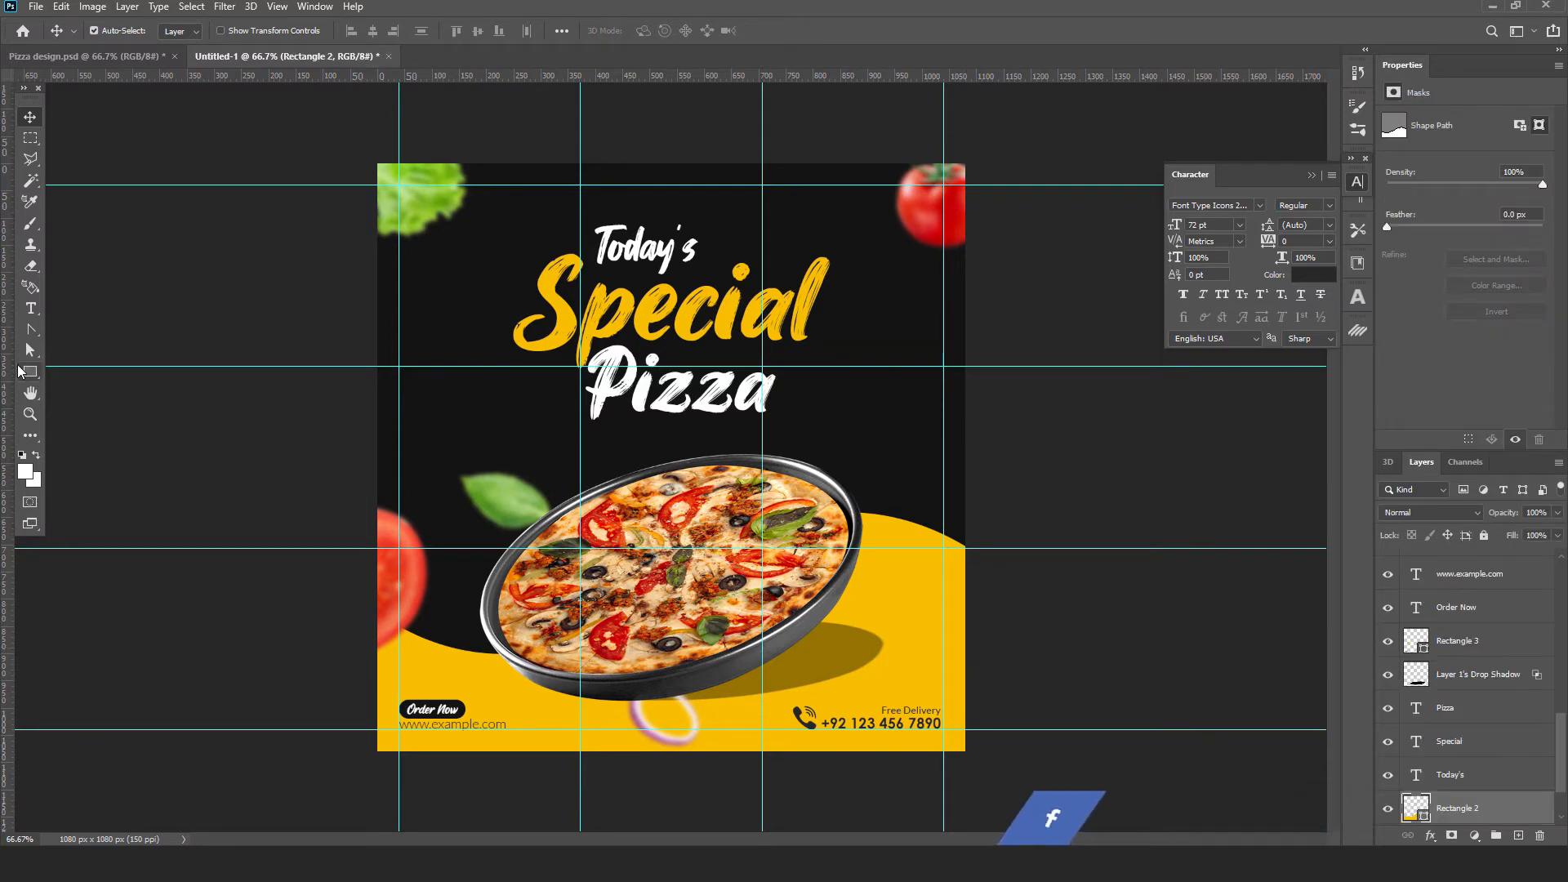
pyautogui.click(30, 351)
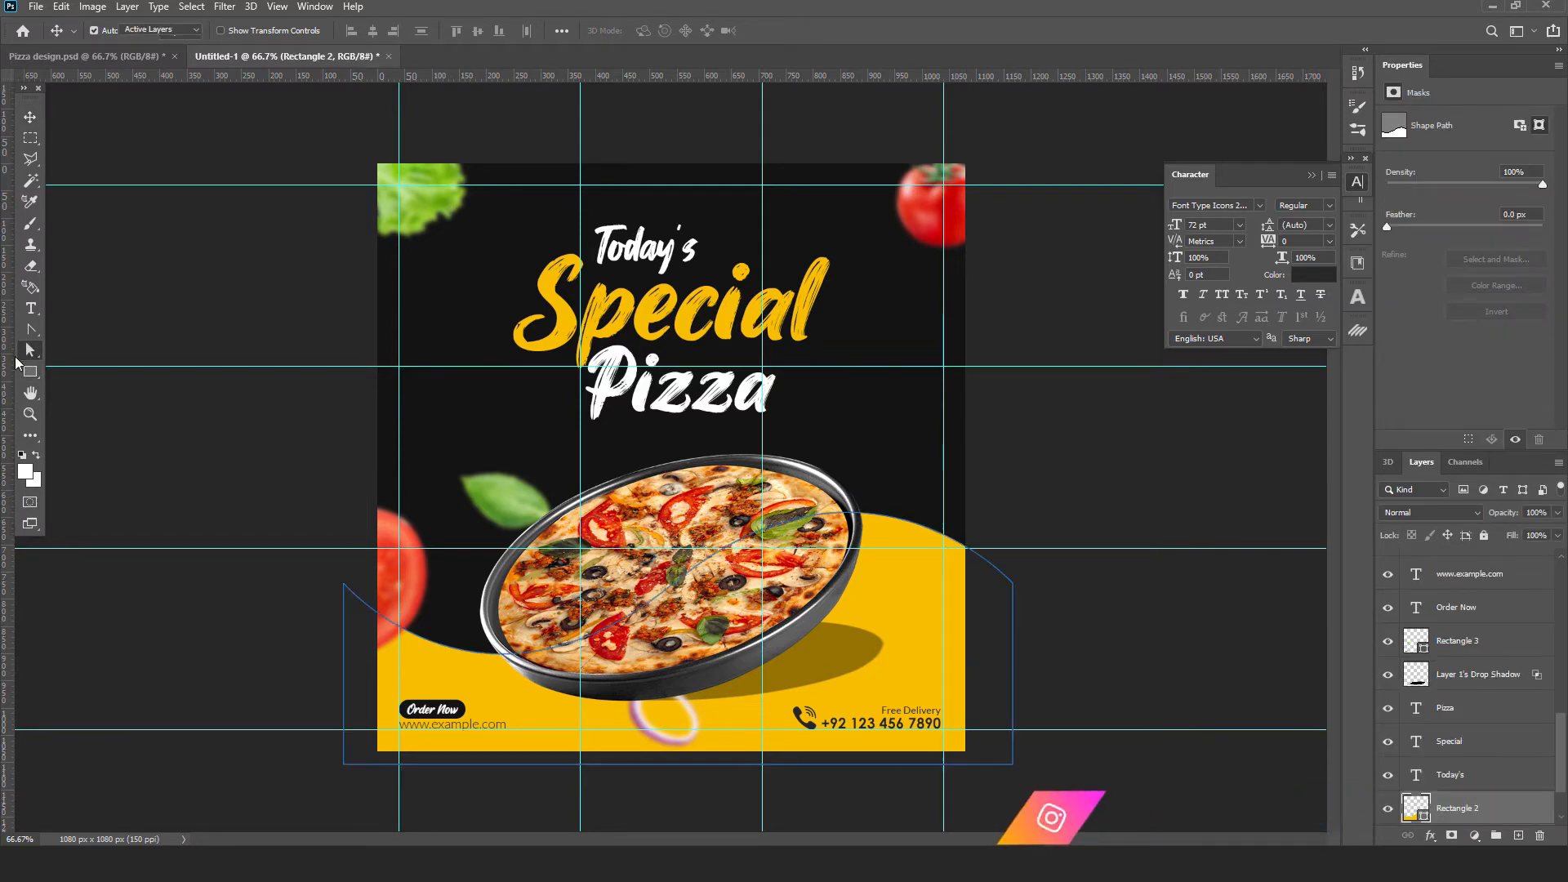
pyautogui.click(345, 584)
pyautogui.click(668, 591)
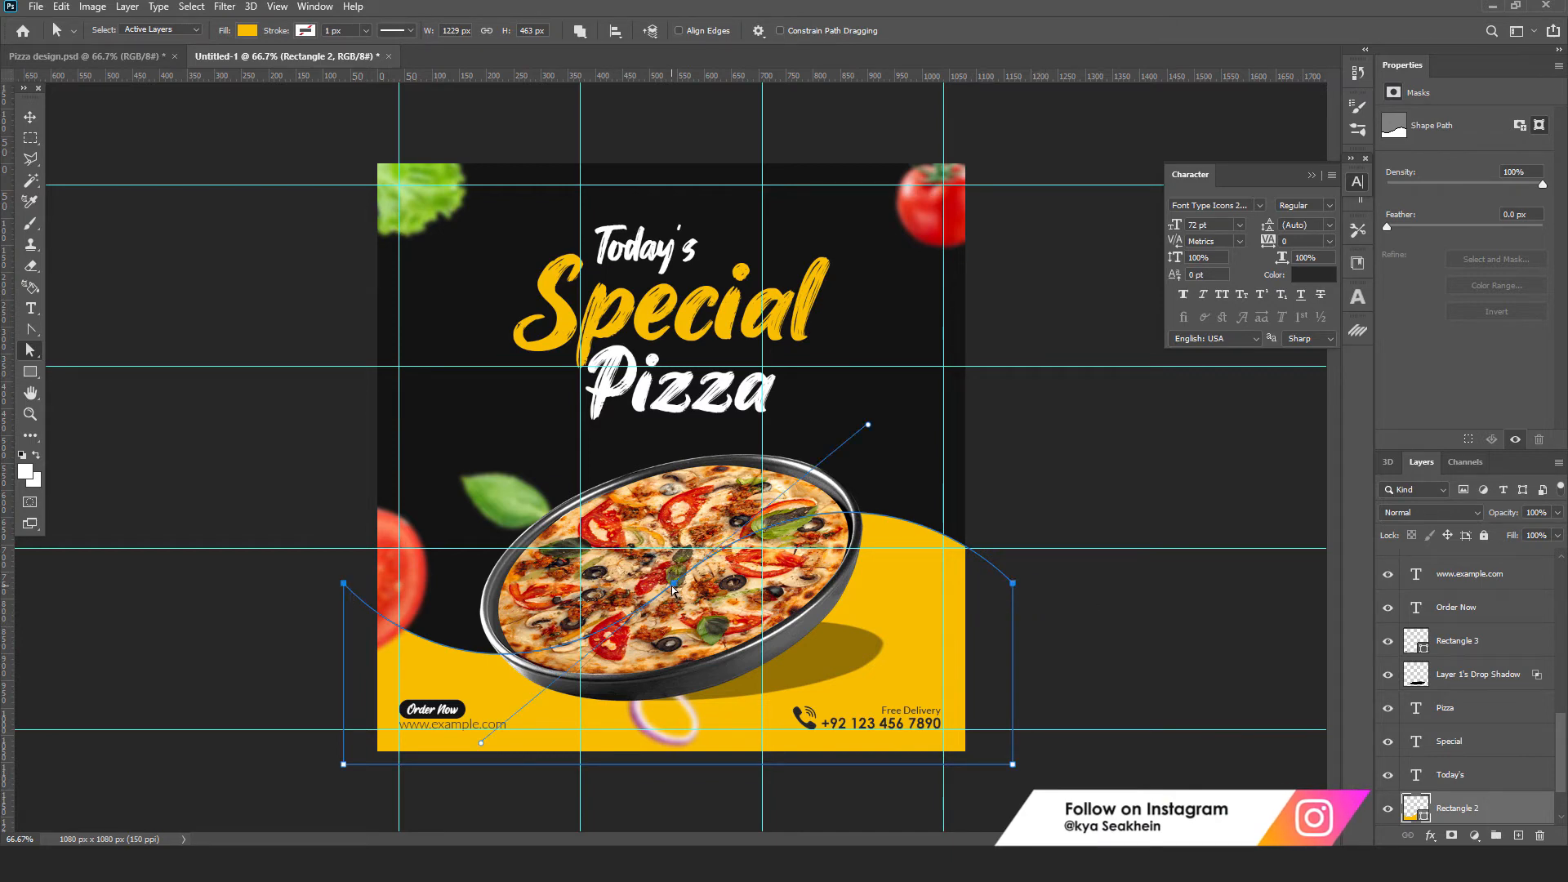
pyautogui.moveTo(673, 586); pyautogui.dragTo(673, 560)
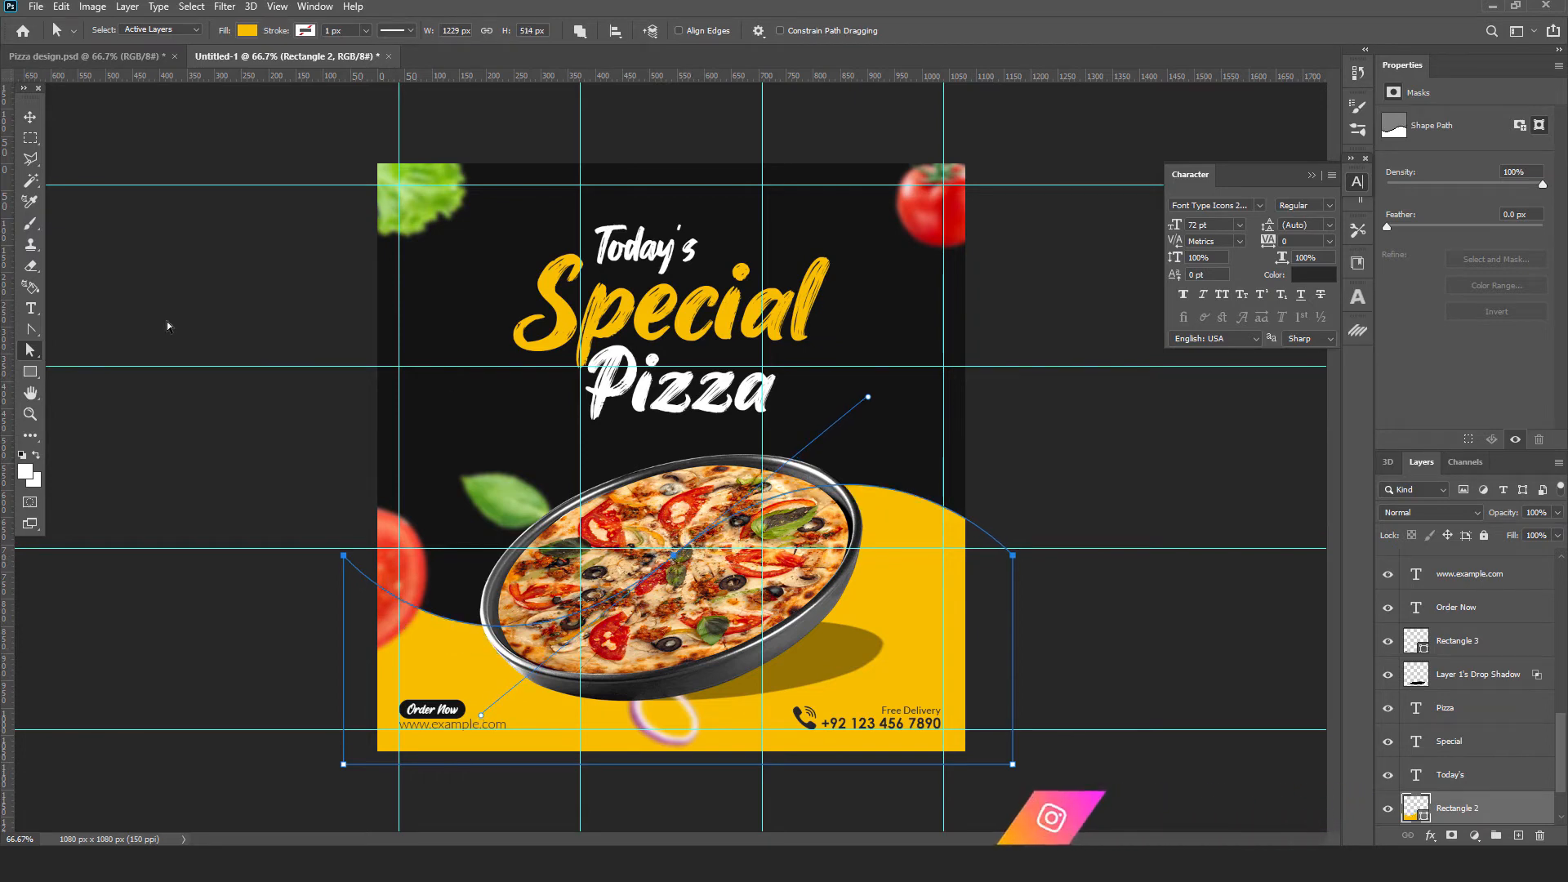
# Step: Copy the blurred olive from Pizza design.psd into Untitled-1 and place it just off the pizza's upper-right edge
pyautogui.click(31, 118)
pyautogui.click(223, 257)
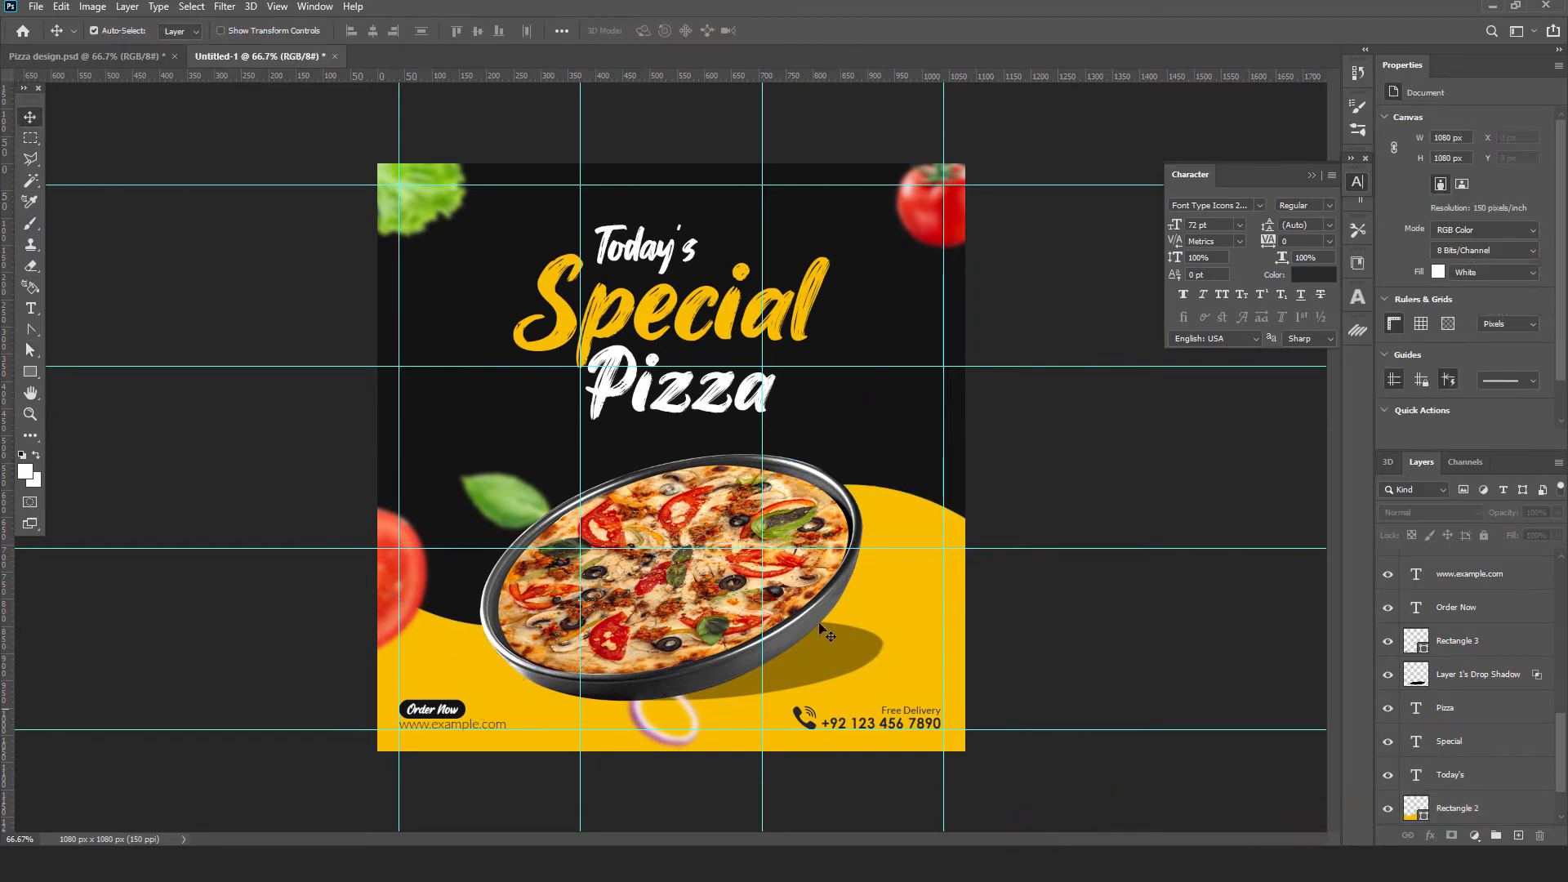
pyautogui.click(85, 55)
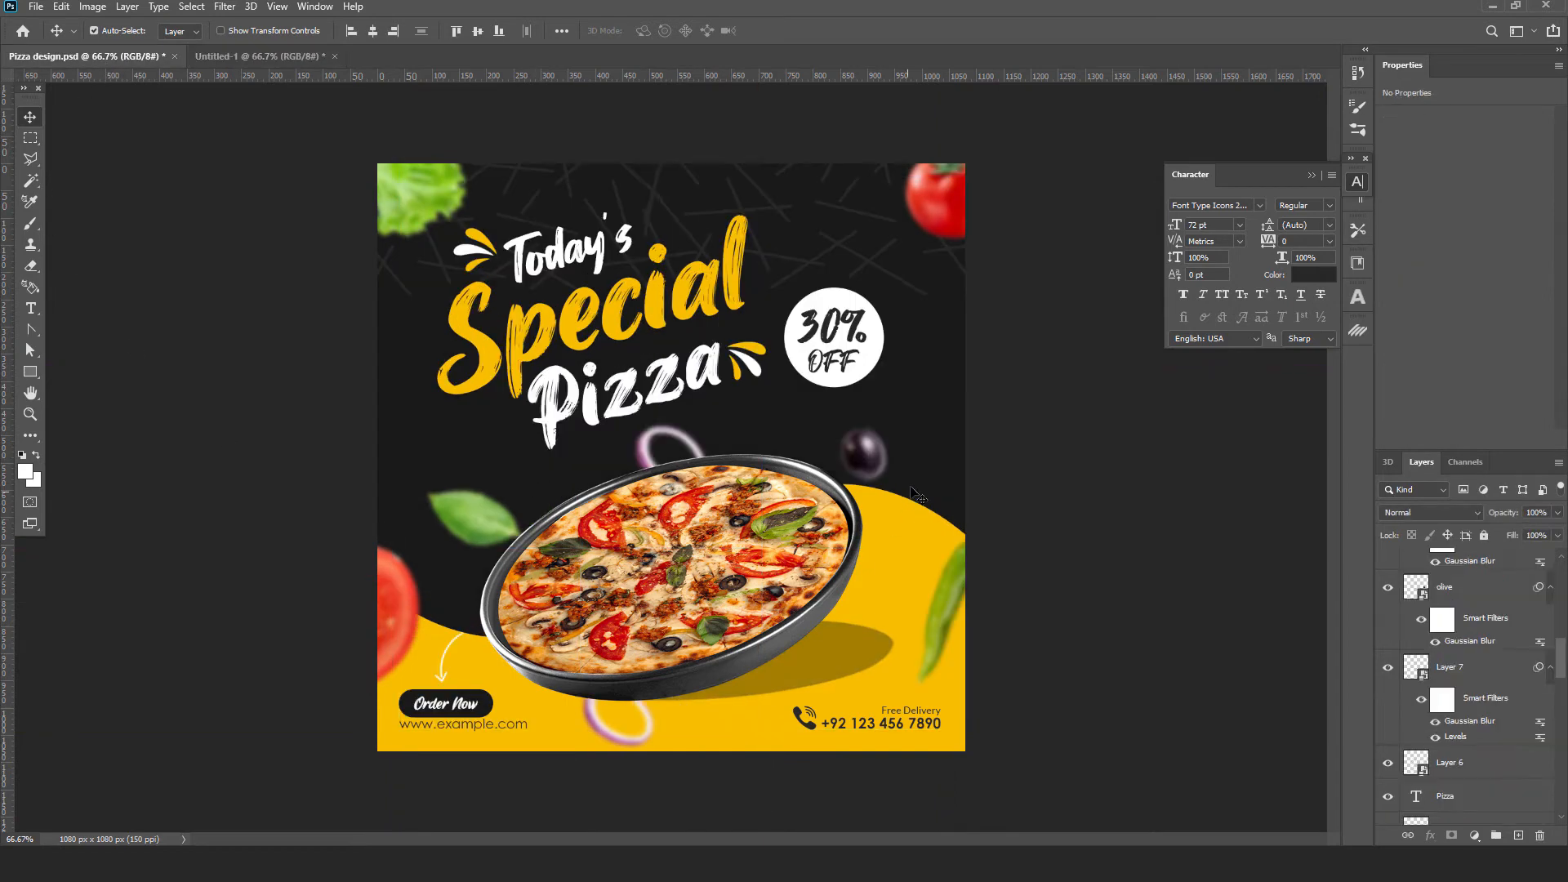
pyautogui.click(873, 470)
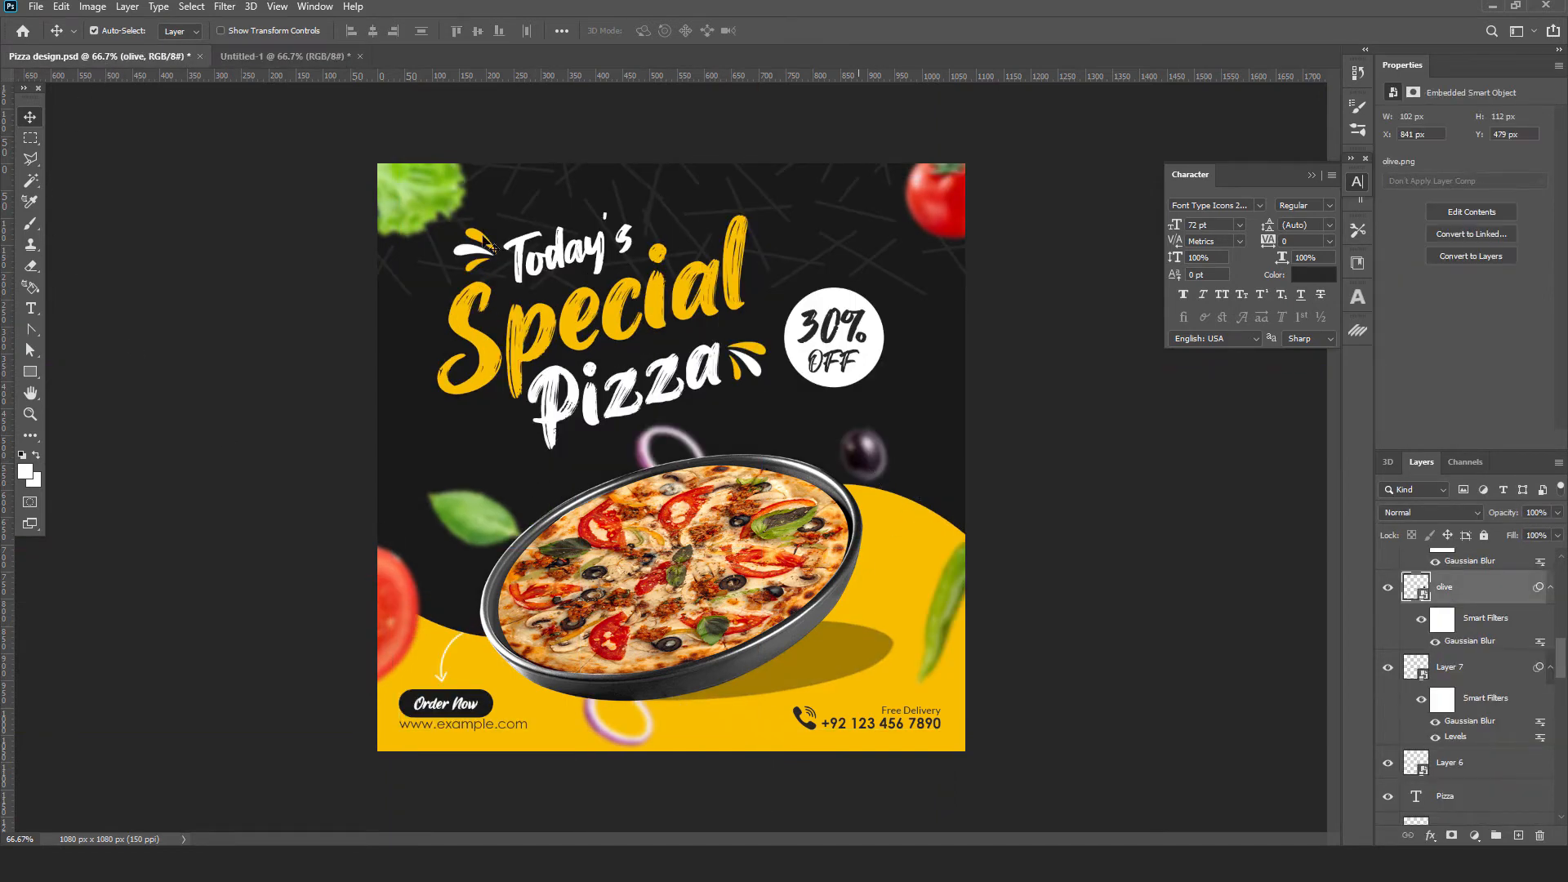
pyautogui.click(61, 8)
pyautogui.click(130, 119)
pyautogui.click(276, 59)
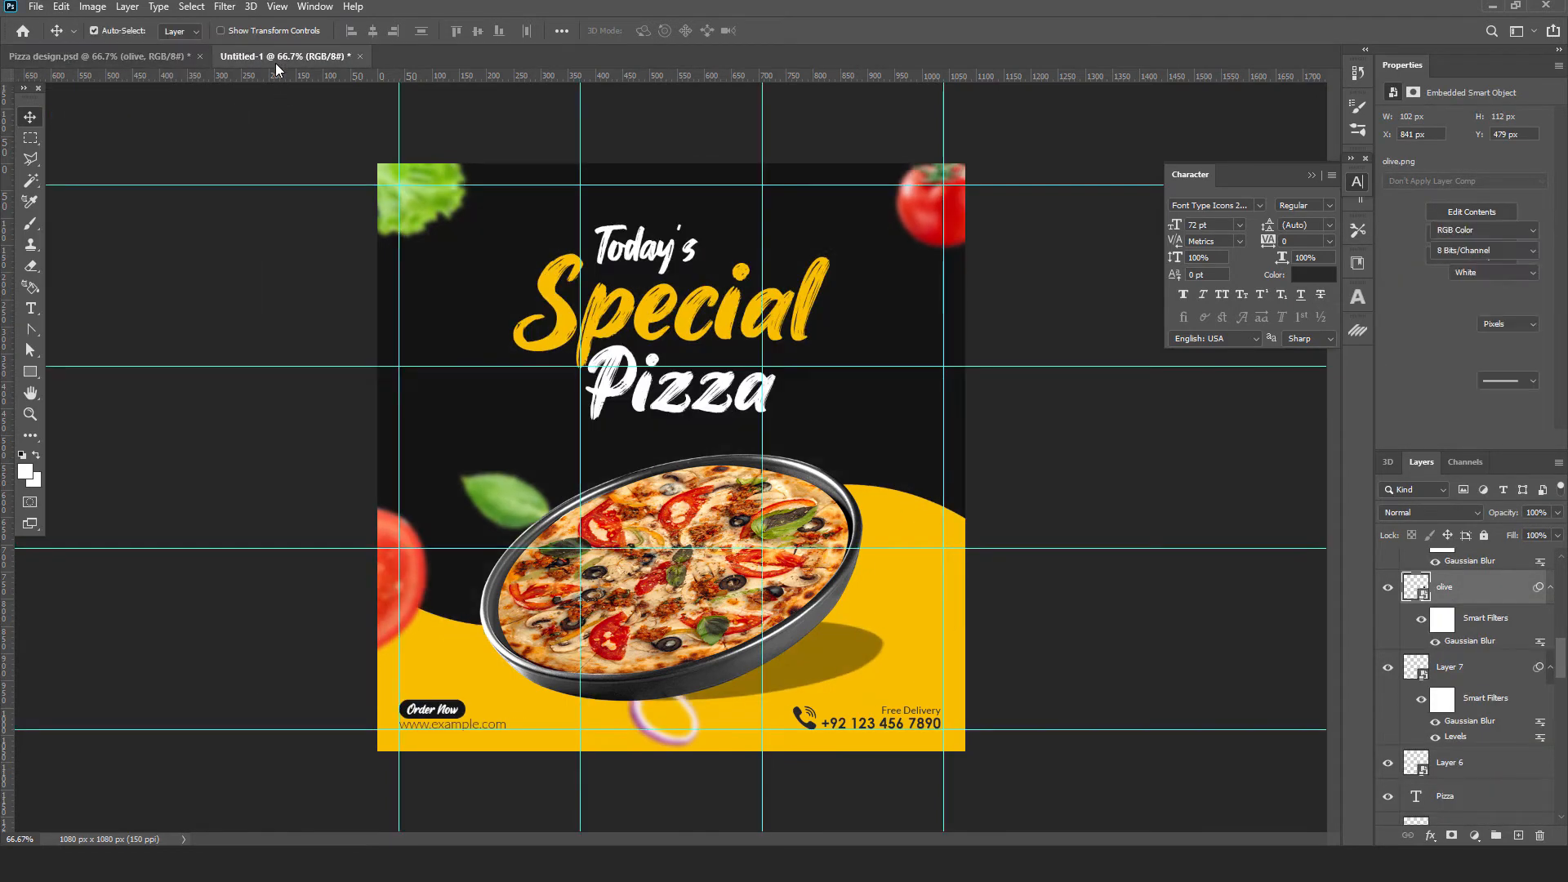
pyautogui.click(61, 7)
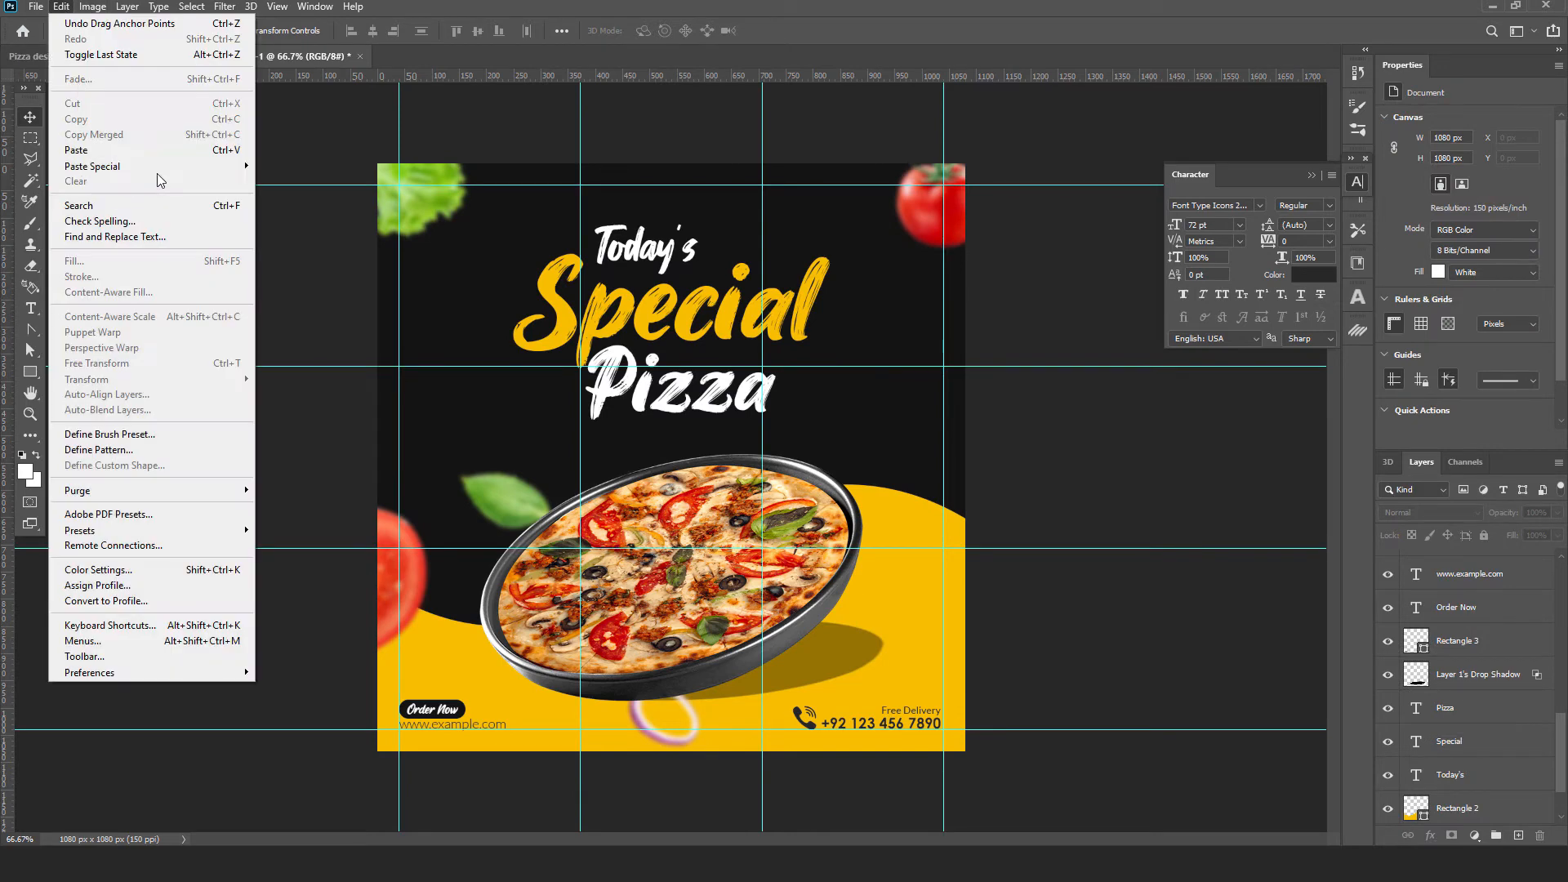
pyautogui.moveTo(204, 174)
pyautogui.click(290, 187)
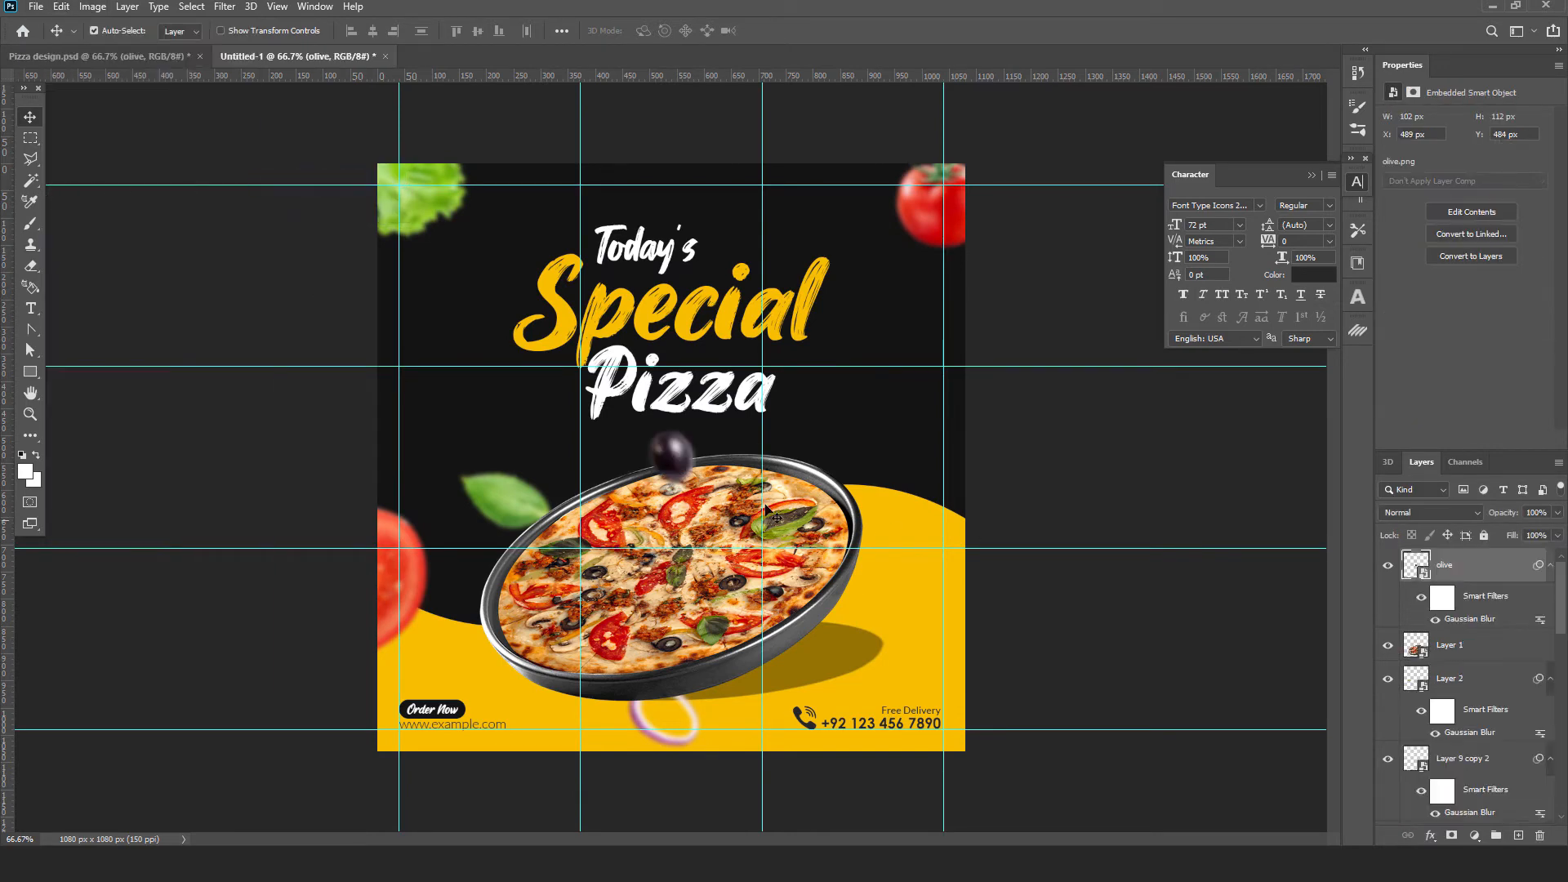
pyautogui.moveTo(668, 467); pyautogui.dragTo(860, 467)
pyautogui.click(1064, 520)
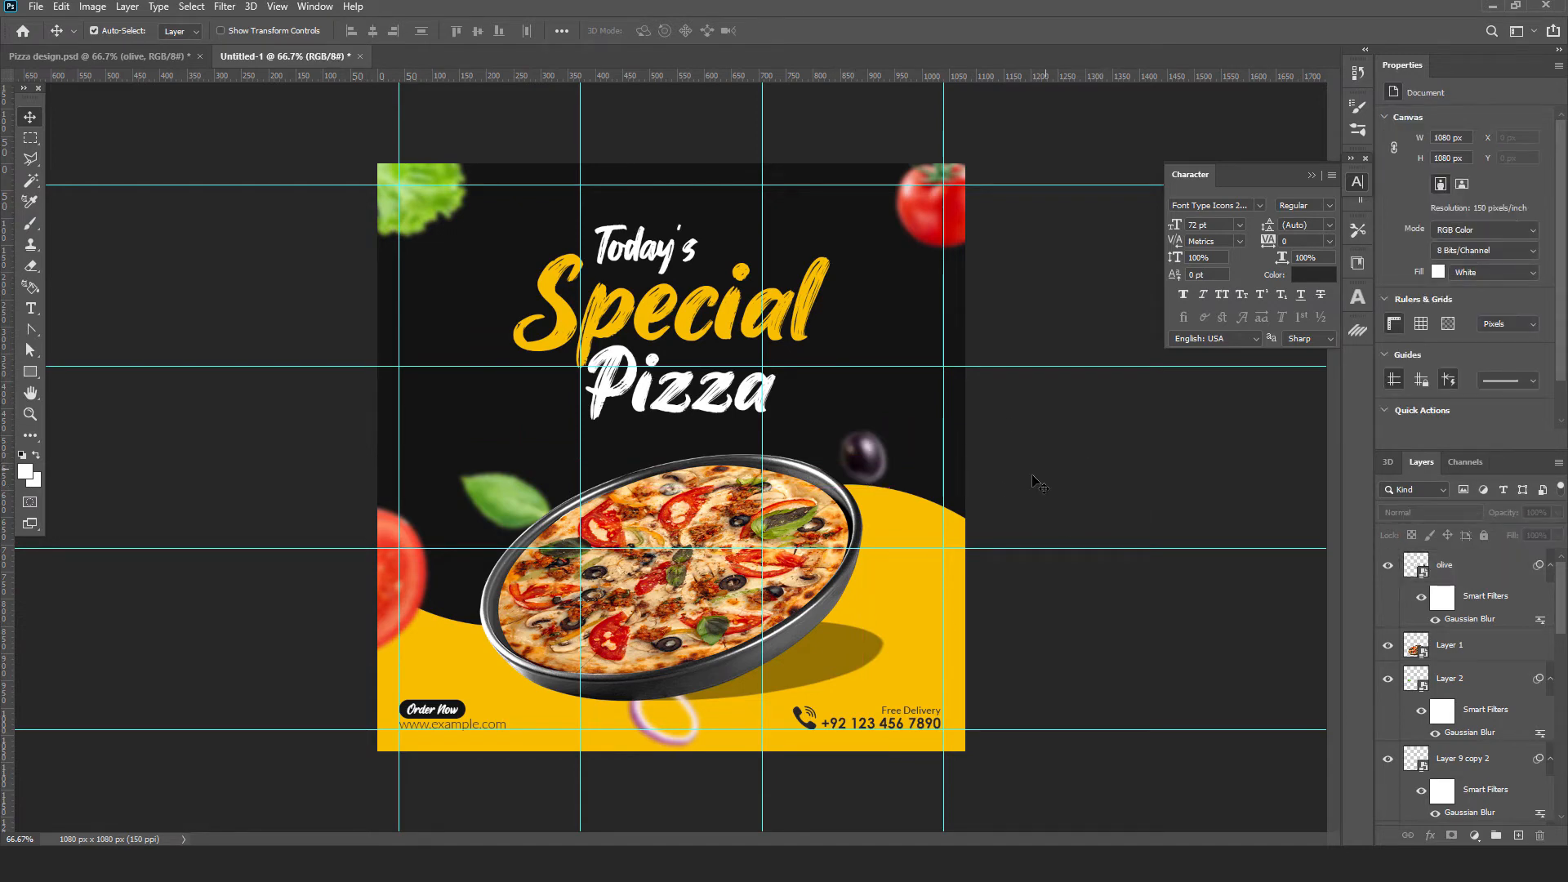
# Step: Duplicate the lower onion ring and place the copy partly behind the pizza's upper edge
pyautogui.click(688, 749)
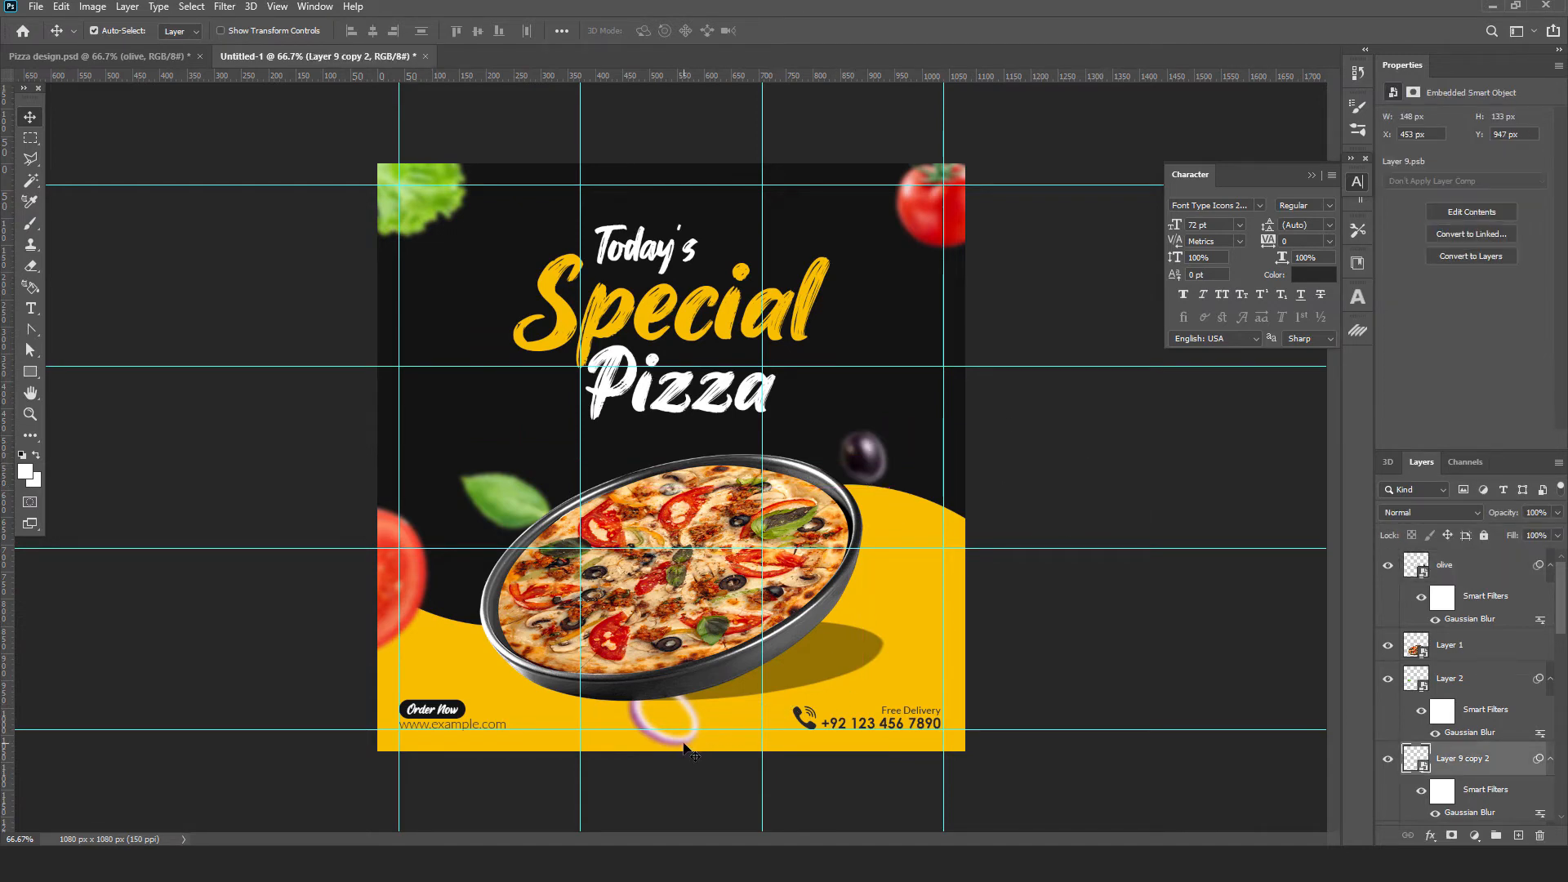
pyautogui.moveTo(684, 746); pyautogui.dragTo(705, 490)
pyautogui.click(1143, 498)
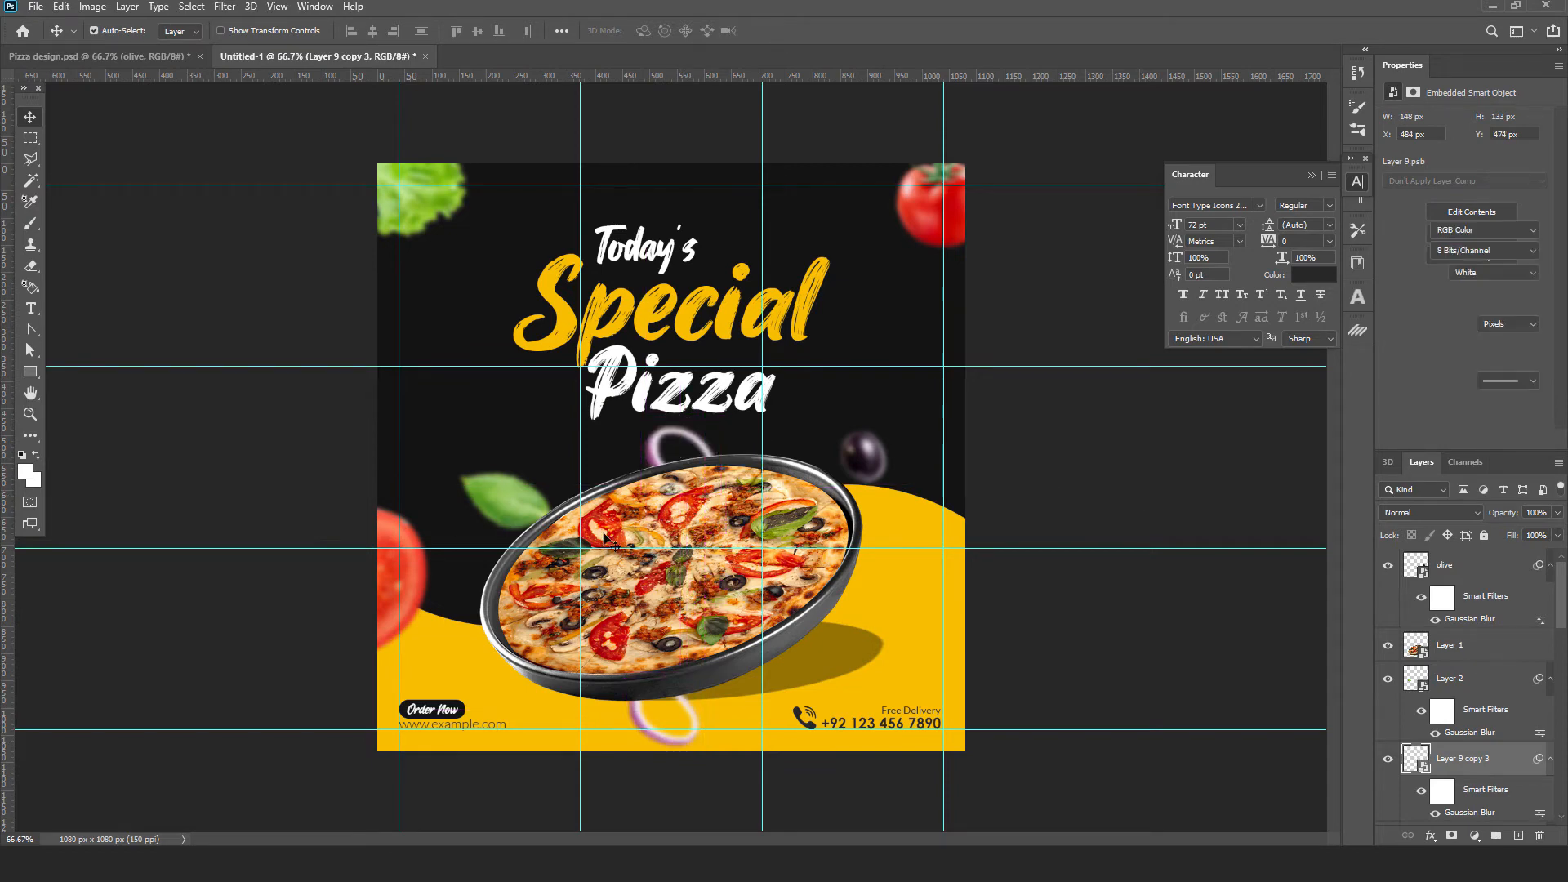
# Step: Check the reference design's background pattern and create a white scattered-lines custom shape of 300 x 300 px in Untitled-1
pyautogui.click(163, 56)
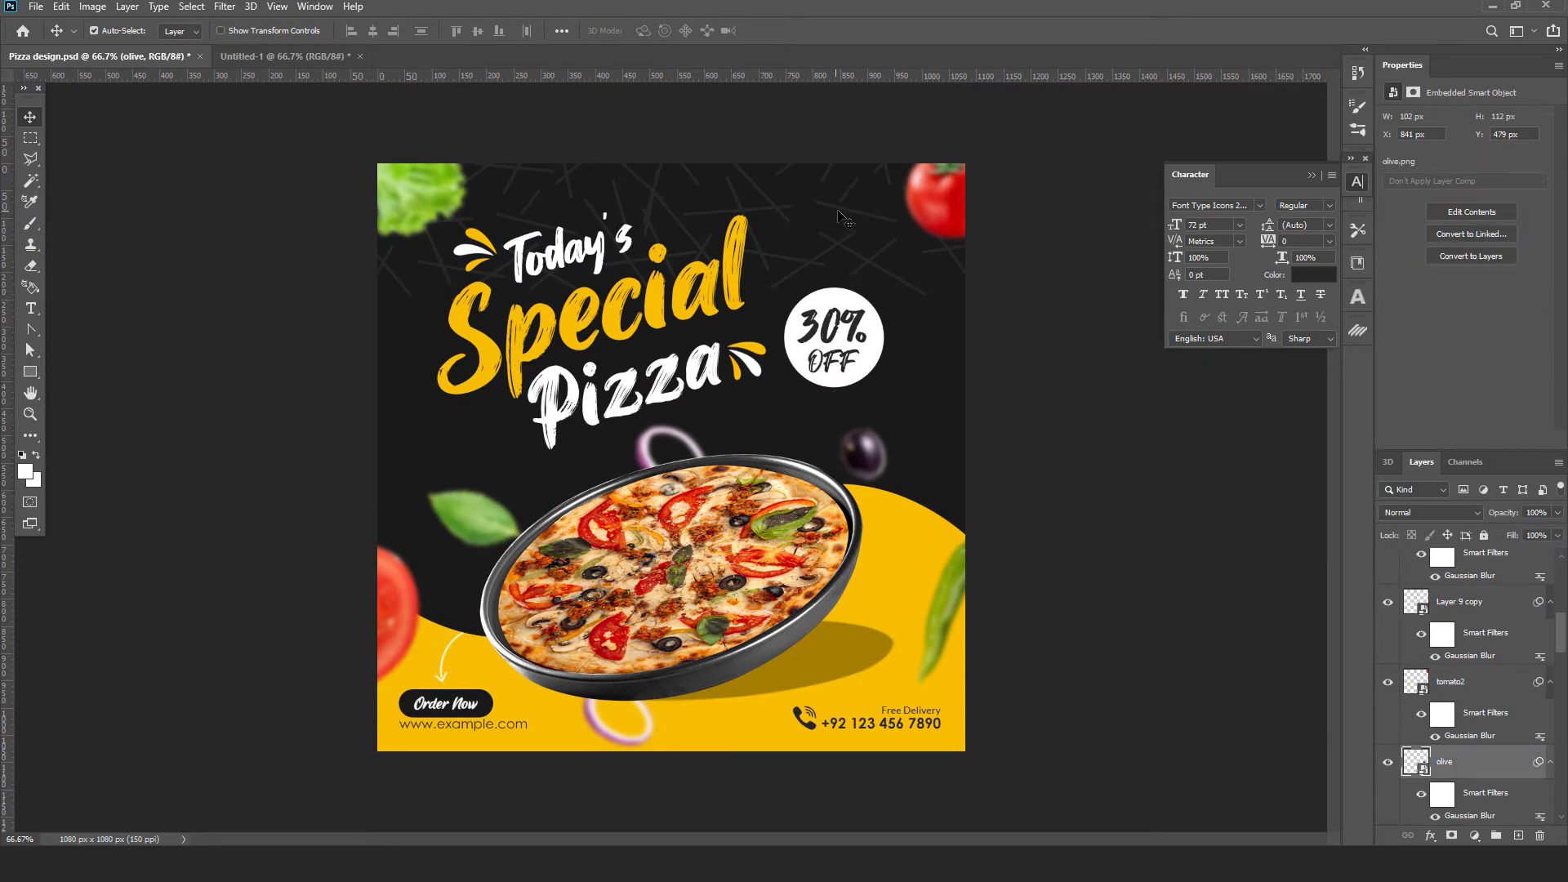
pyautogui.click(341, 60)
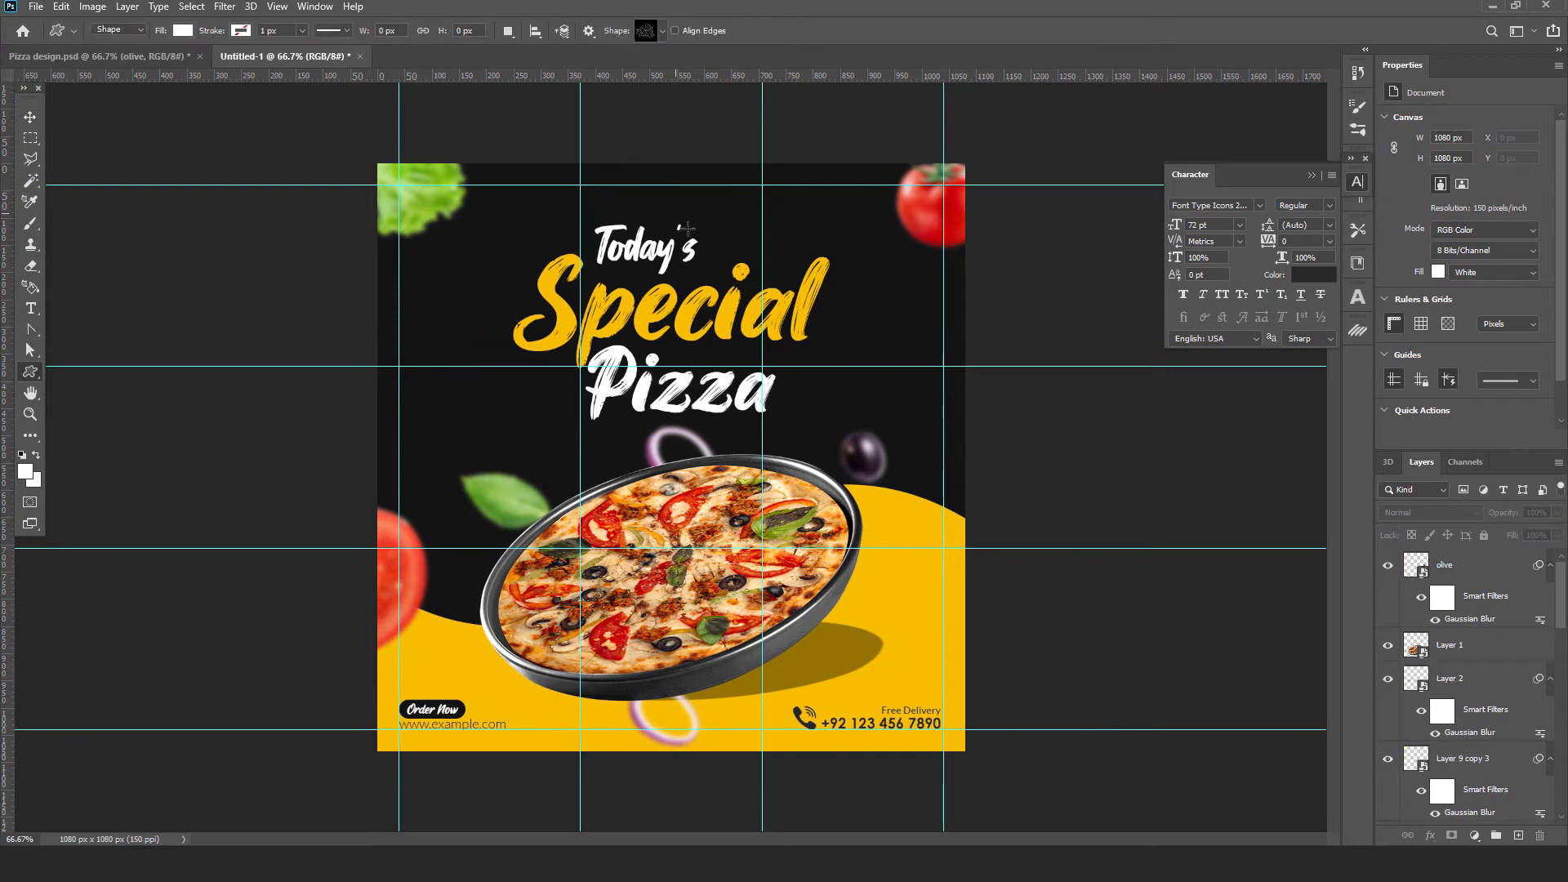
pyautogui.rightClick(30, 372)
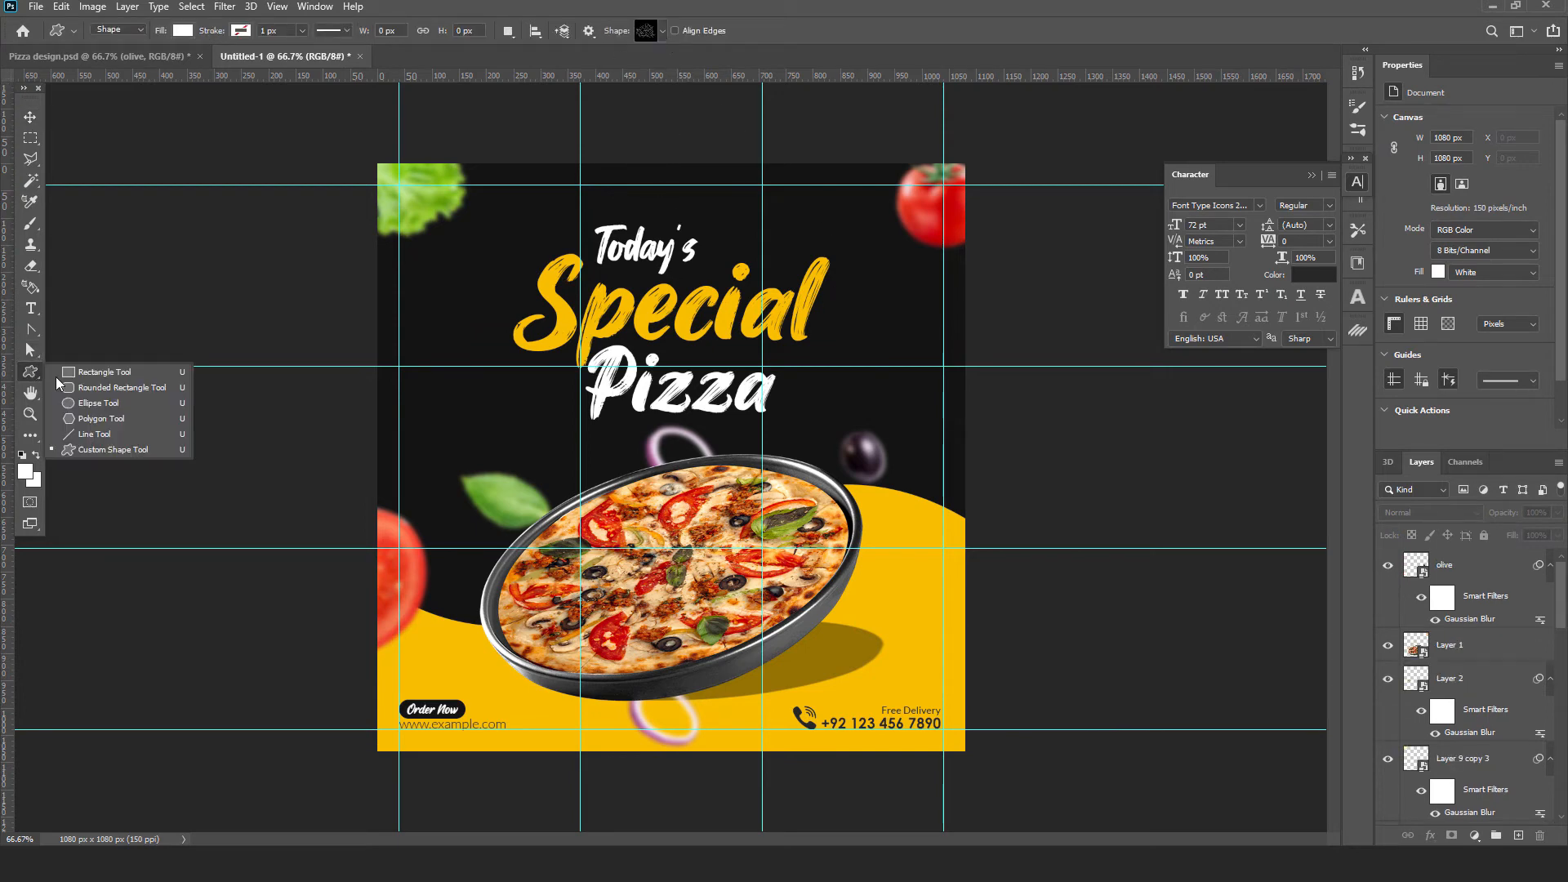
pyautogui.click(113, 450)
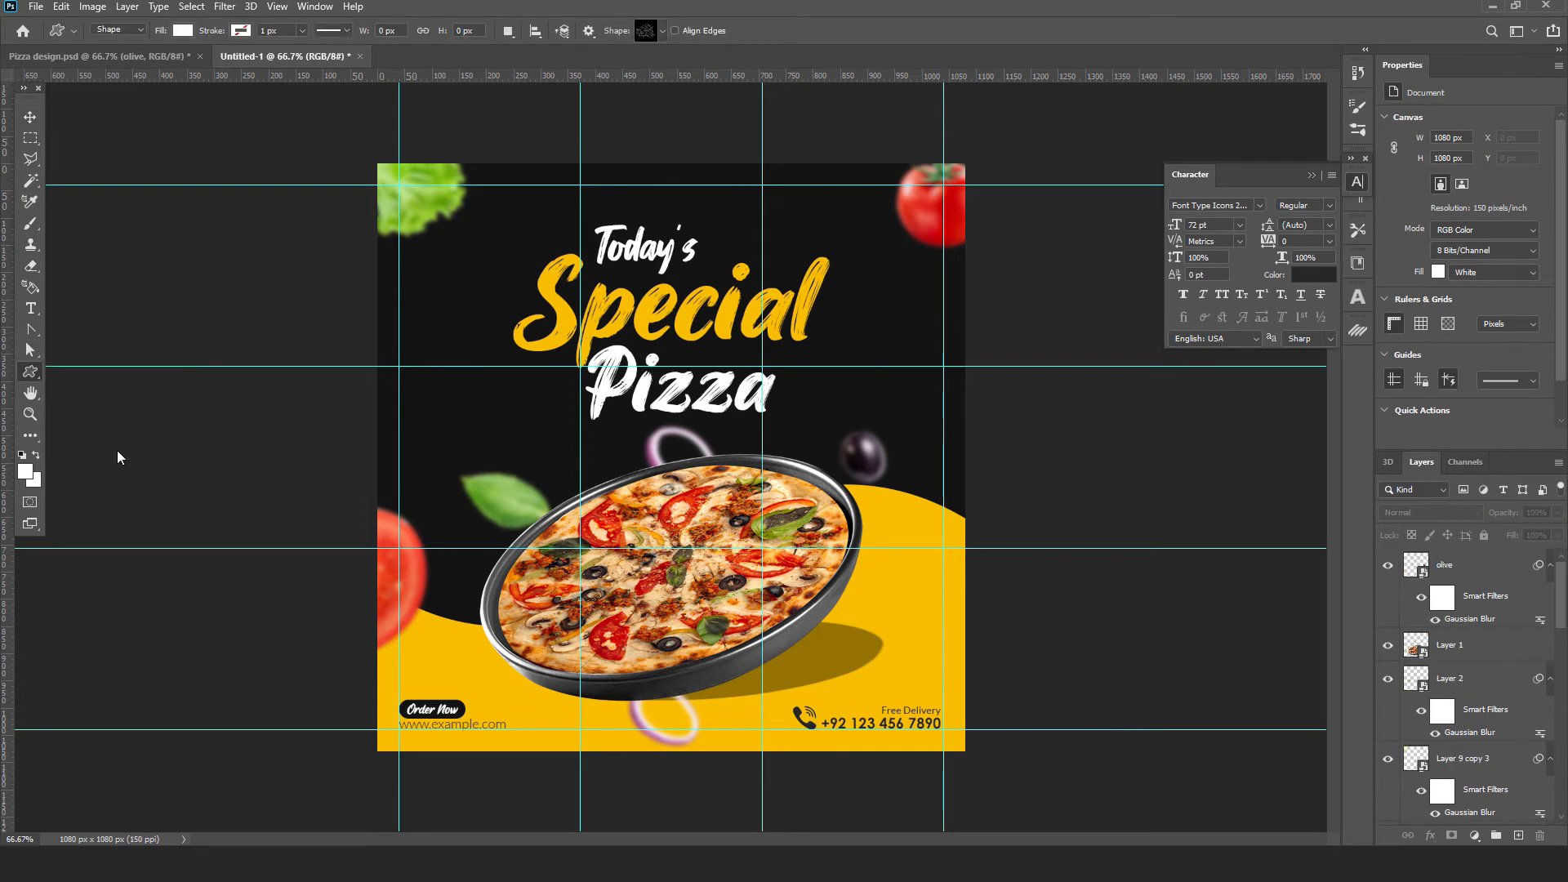
pyautogui.click(659, 30)
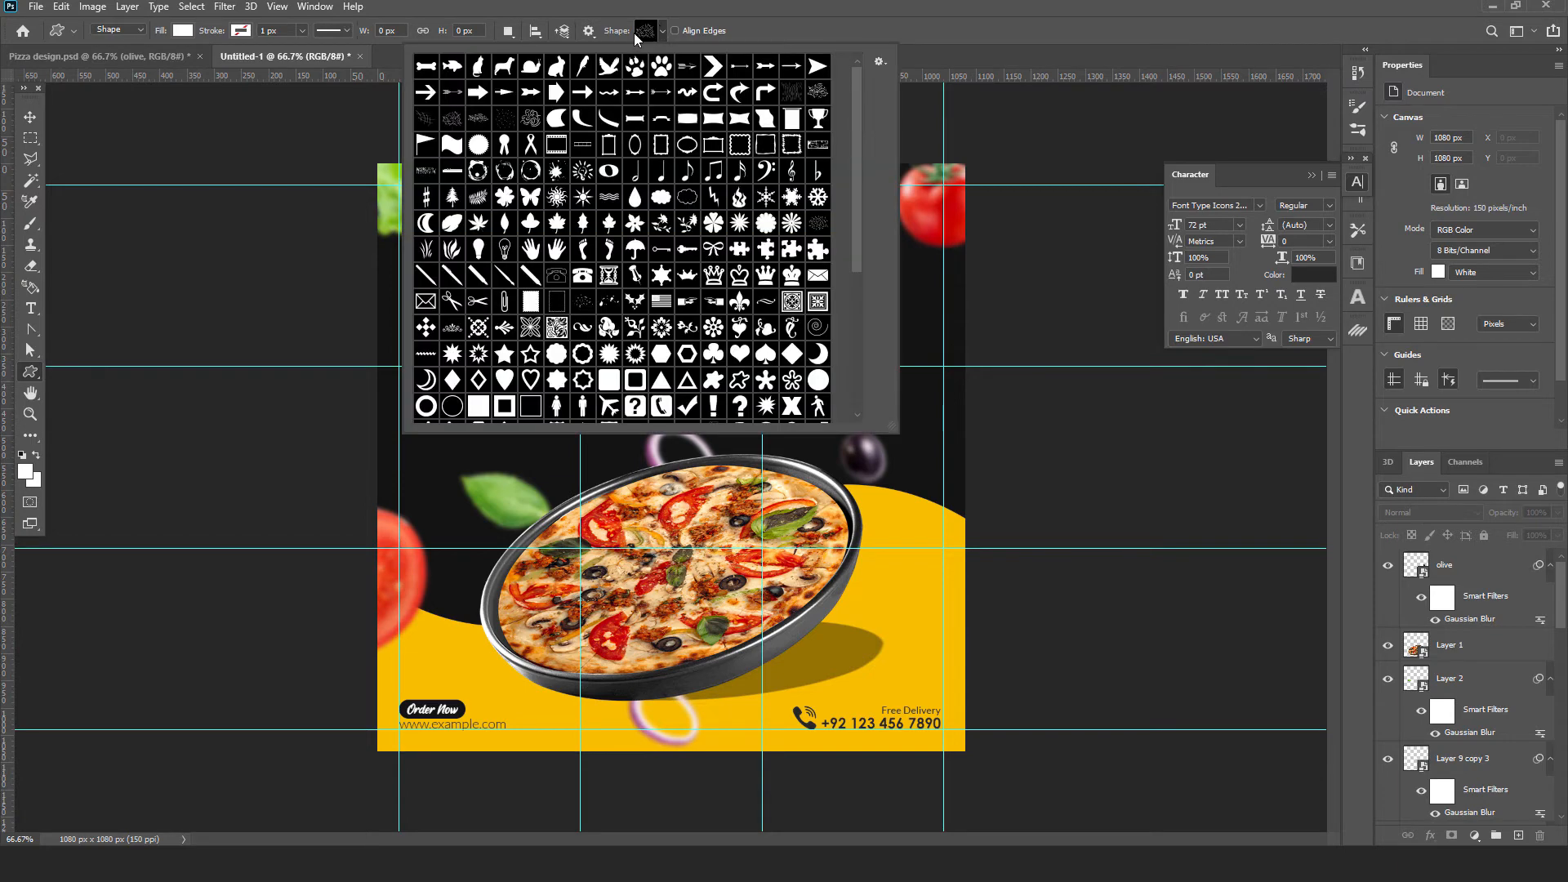
pyautogui.click(452, 121)
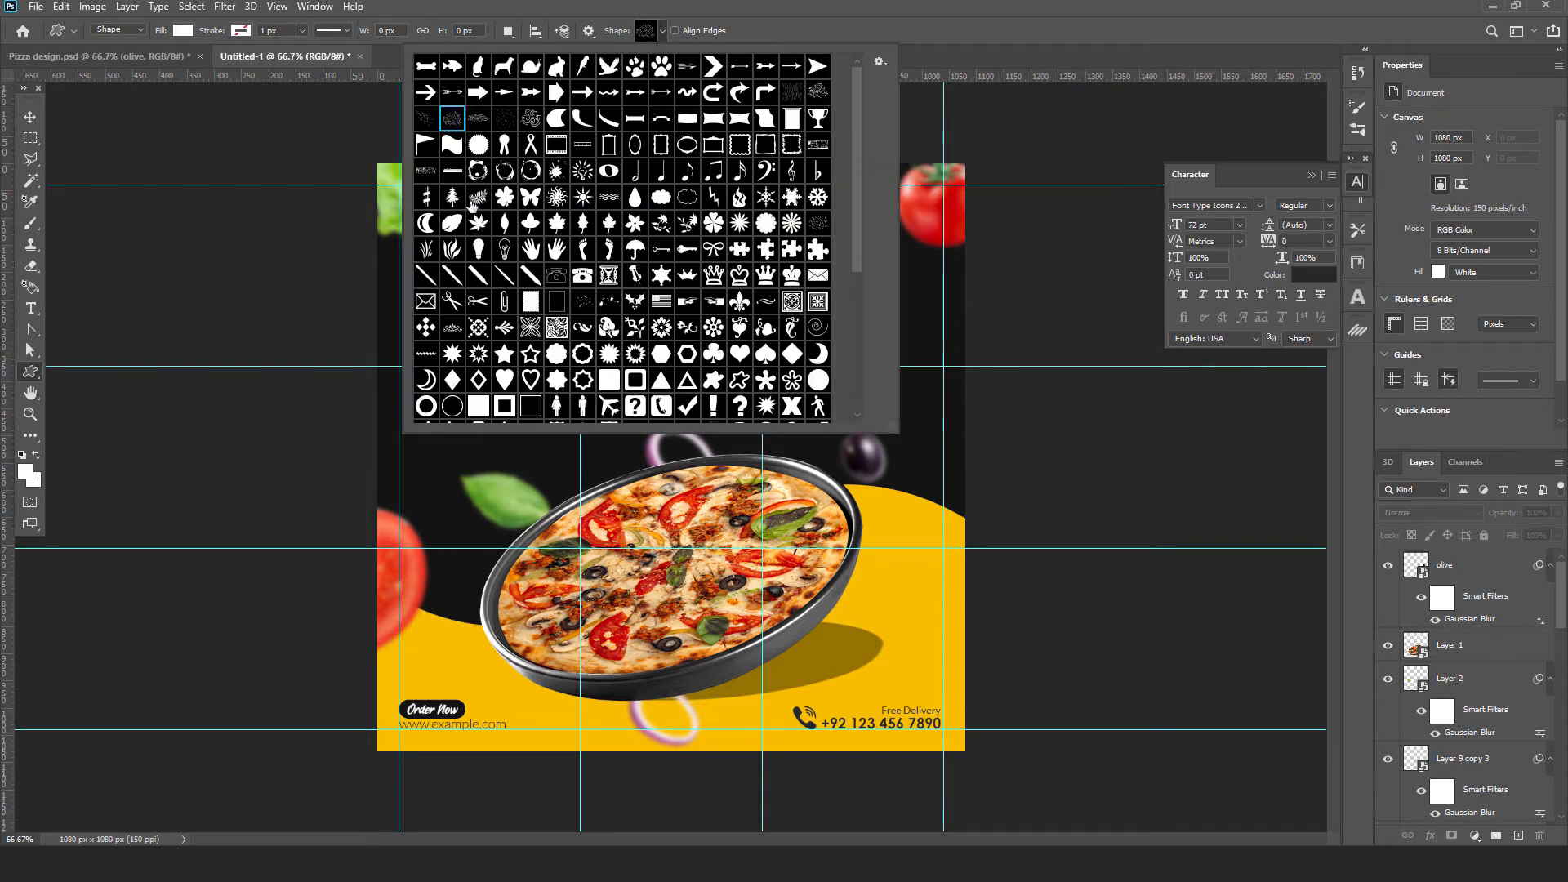
pyautogui.click(1036, 294)
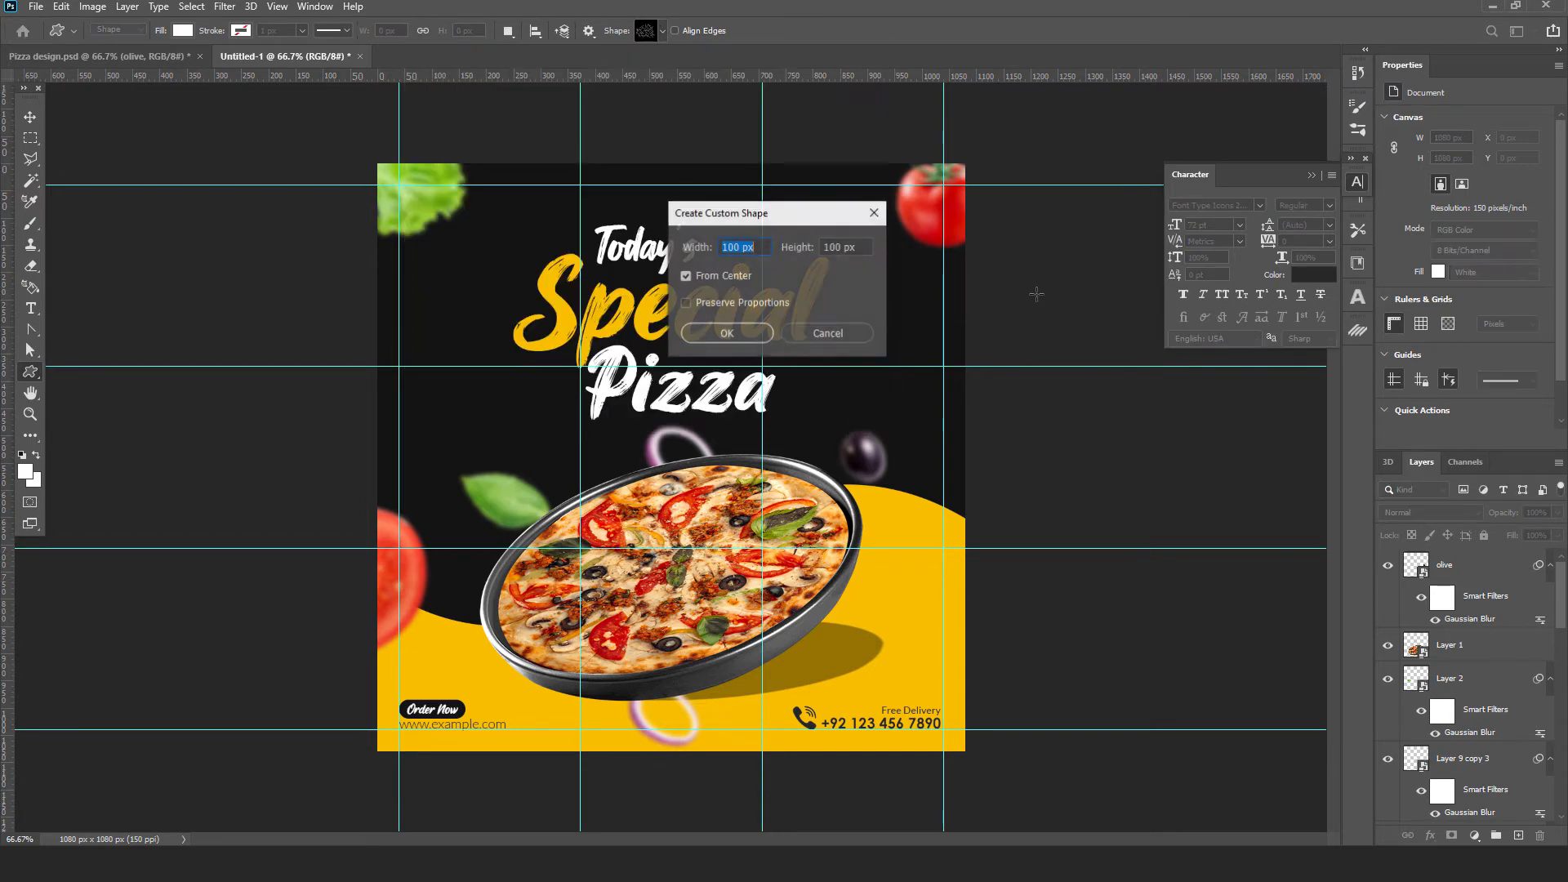
pyautogui.write('300')
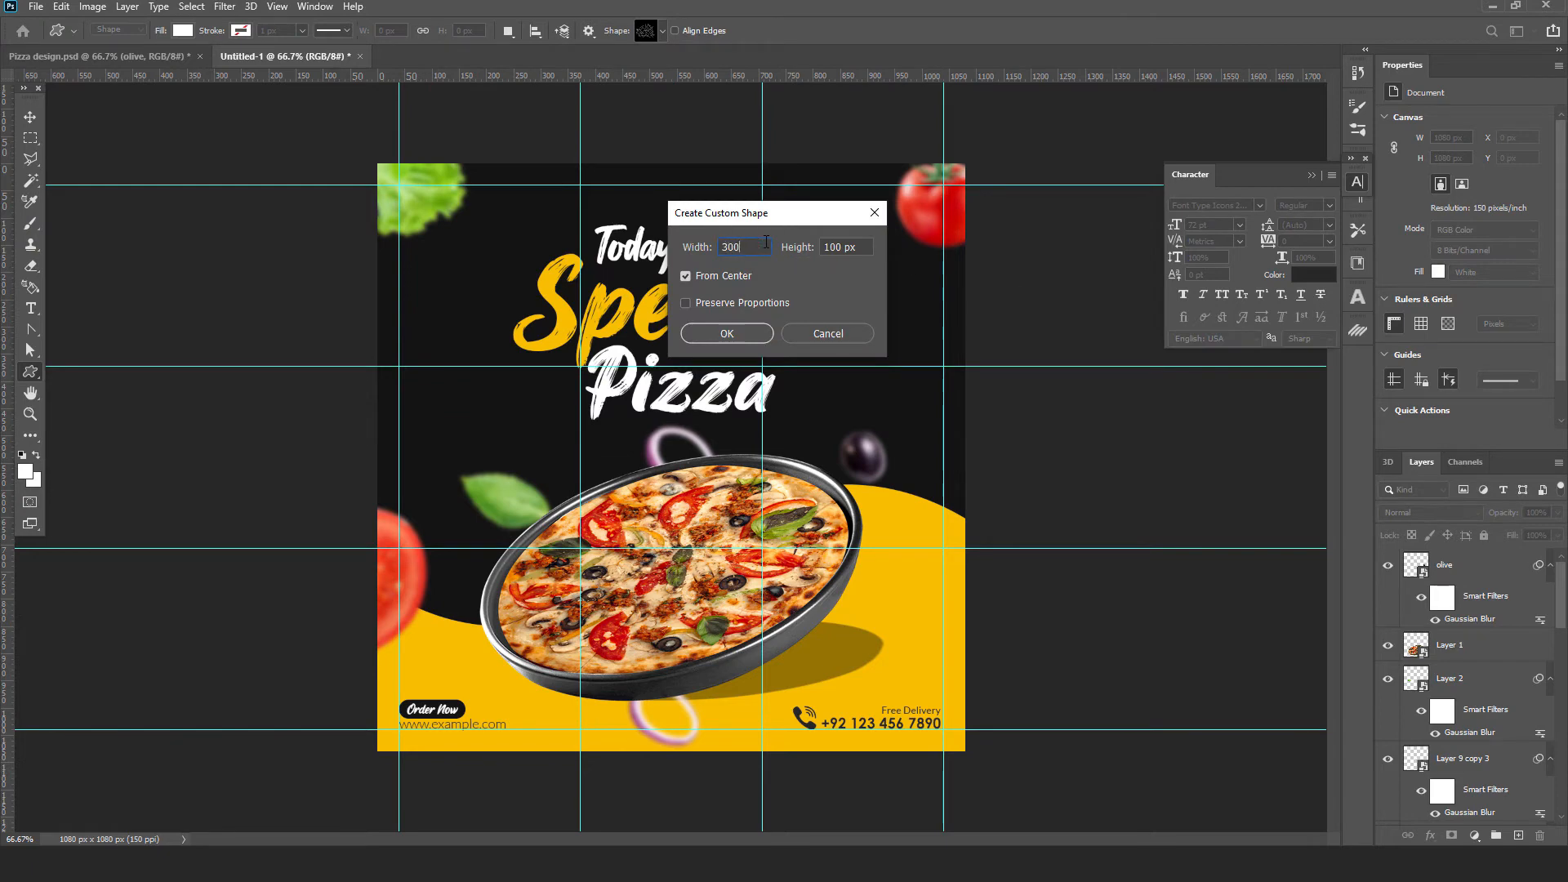
pyautogui.press('Tab')
pyautogui.write('300')
pyautogui.press('Return')
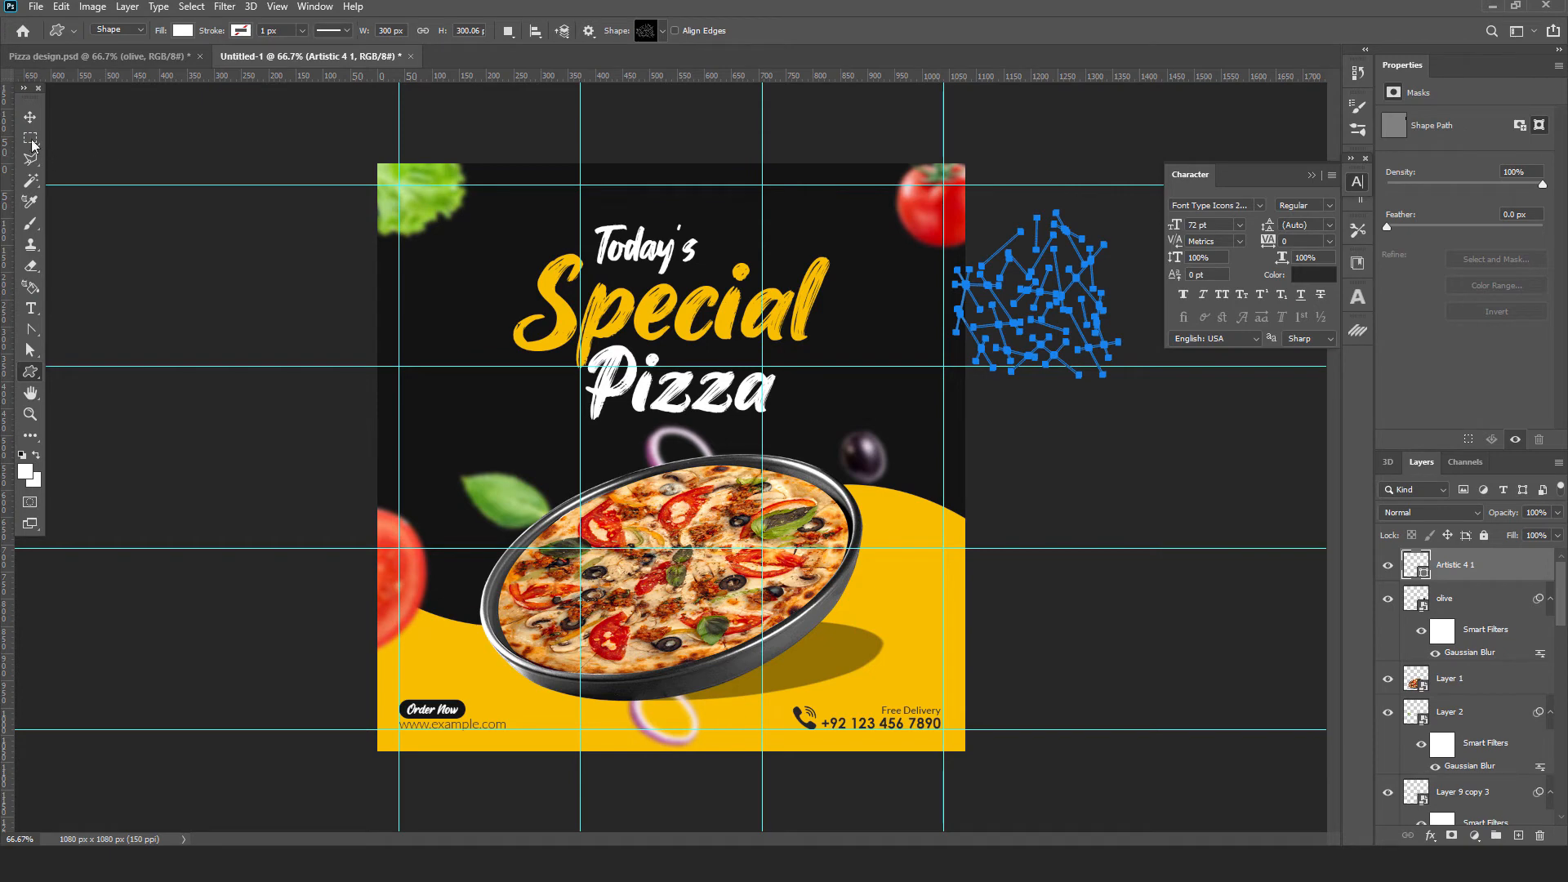
# Step: Move the scattered-lines shape to the canvas's upper-right area and scale it up to about 176%
pyautogui.click(29, 118)
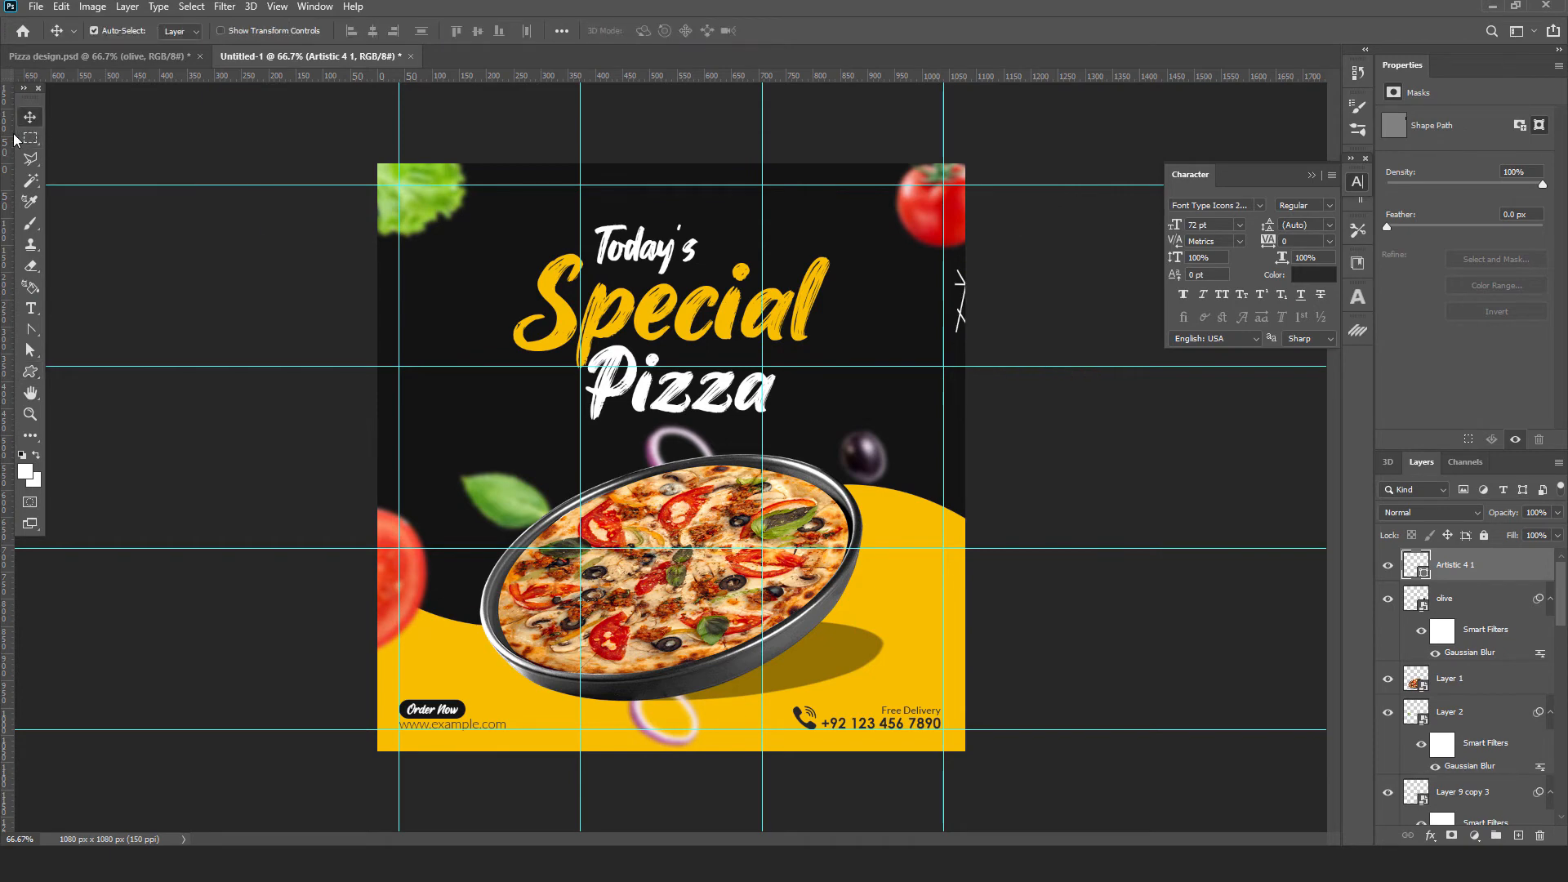
pyautogui.moveTo(947, 311); pyautogui.dragTo(757, 277)
pyautogui.hotkey('ctrl', 't')
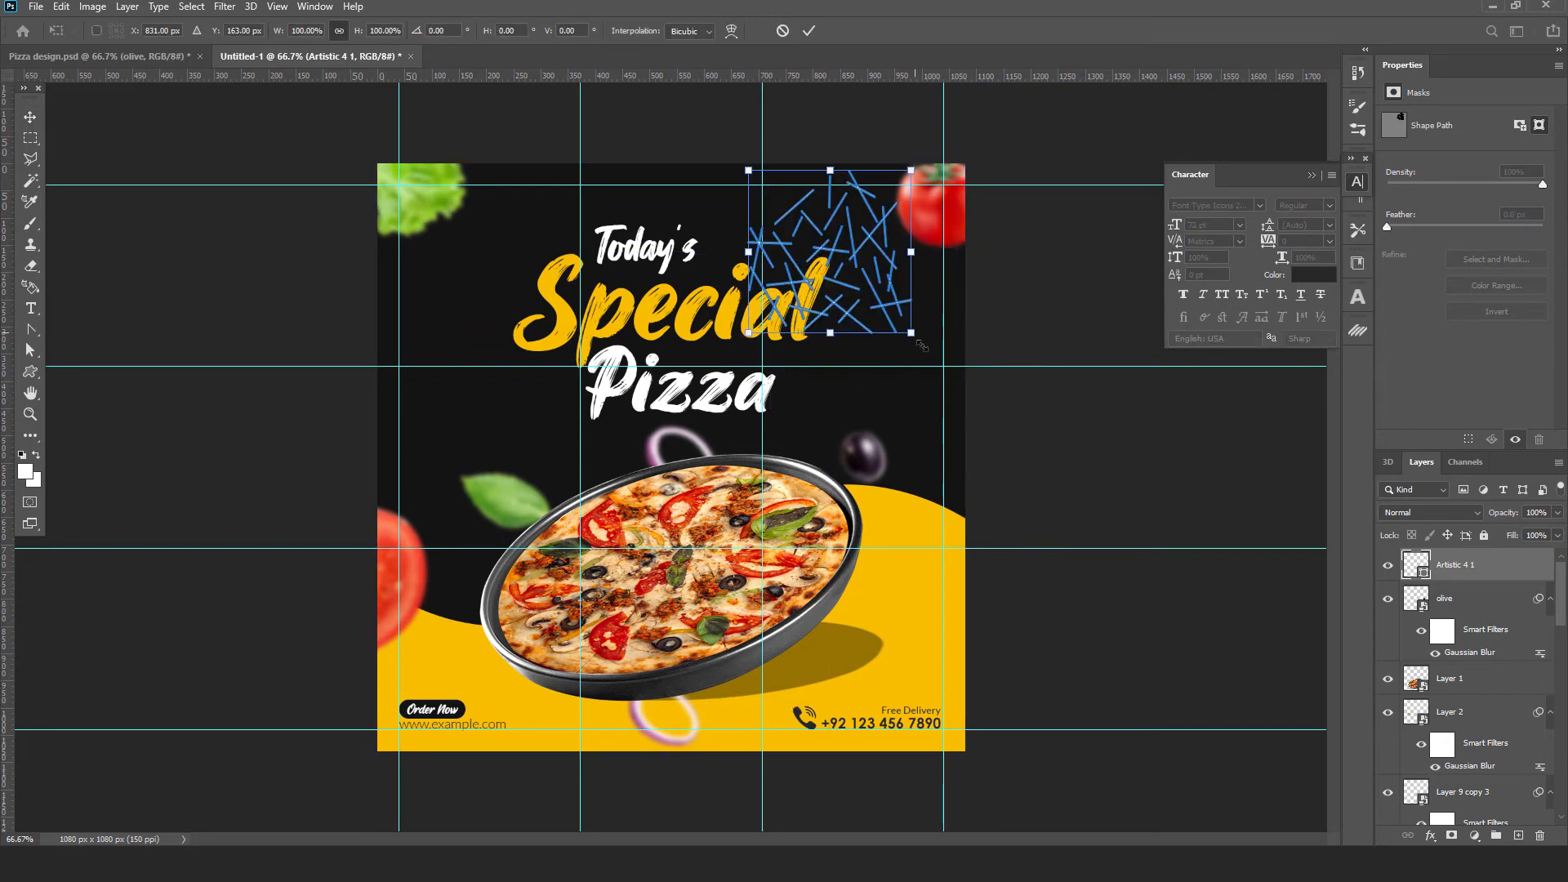
pyautogui.moveTo(921, 347)
pyautogui.mouseDown()
pyautogui.moveTo(972, 358)
pyautogui.moveTo(929, 330)
pyautogui.mouseUp()
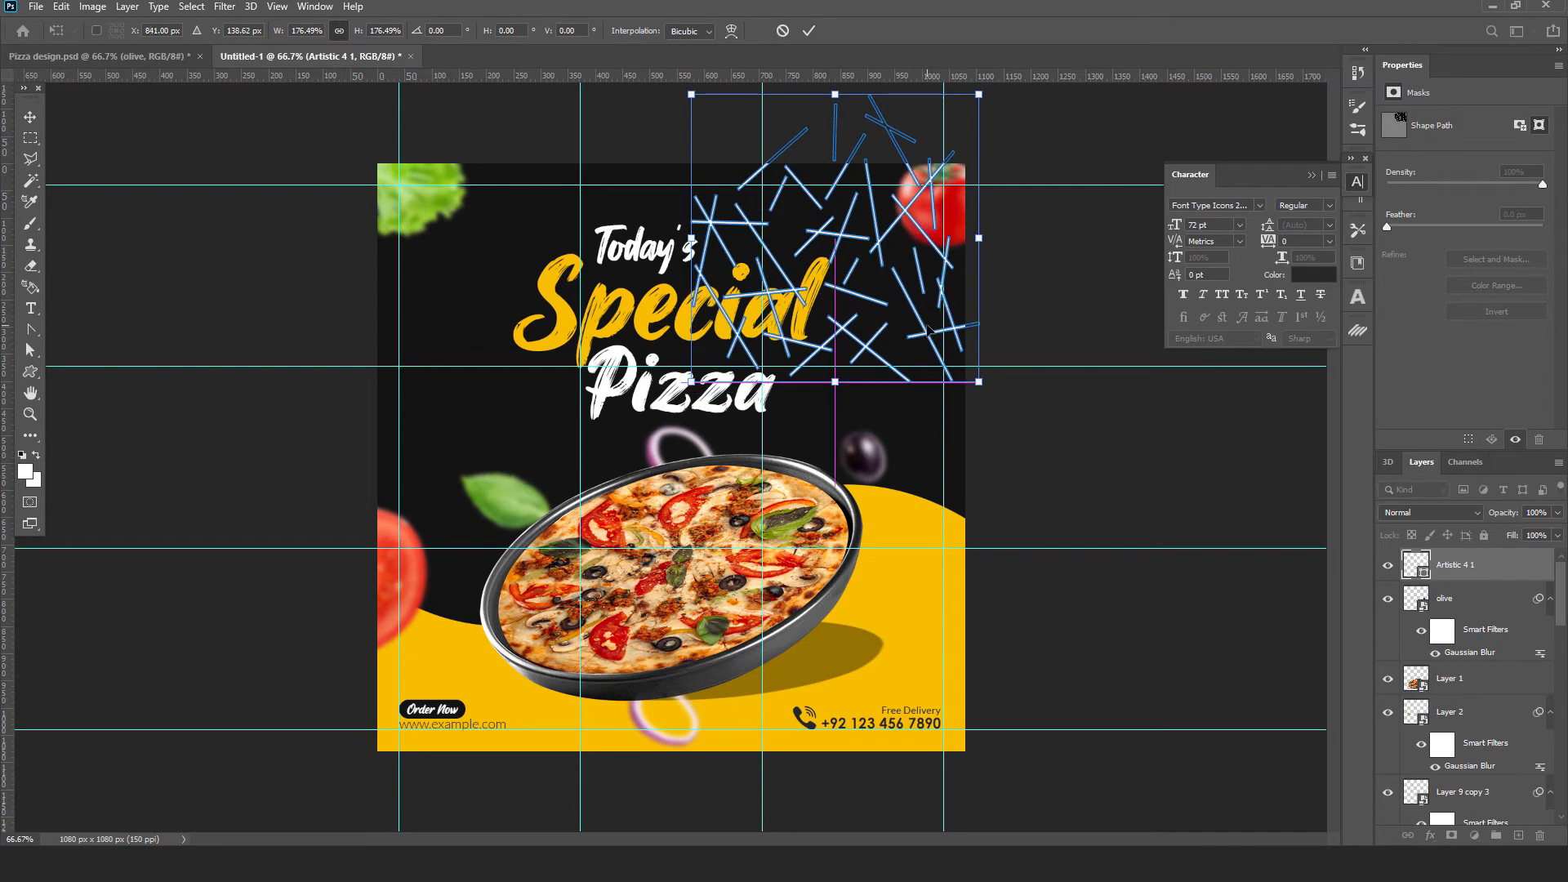
pyautogui.click(808, 31)
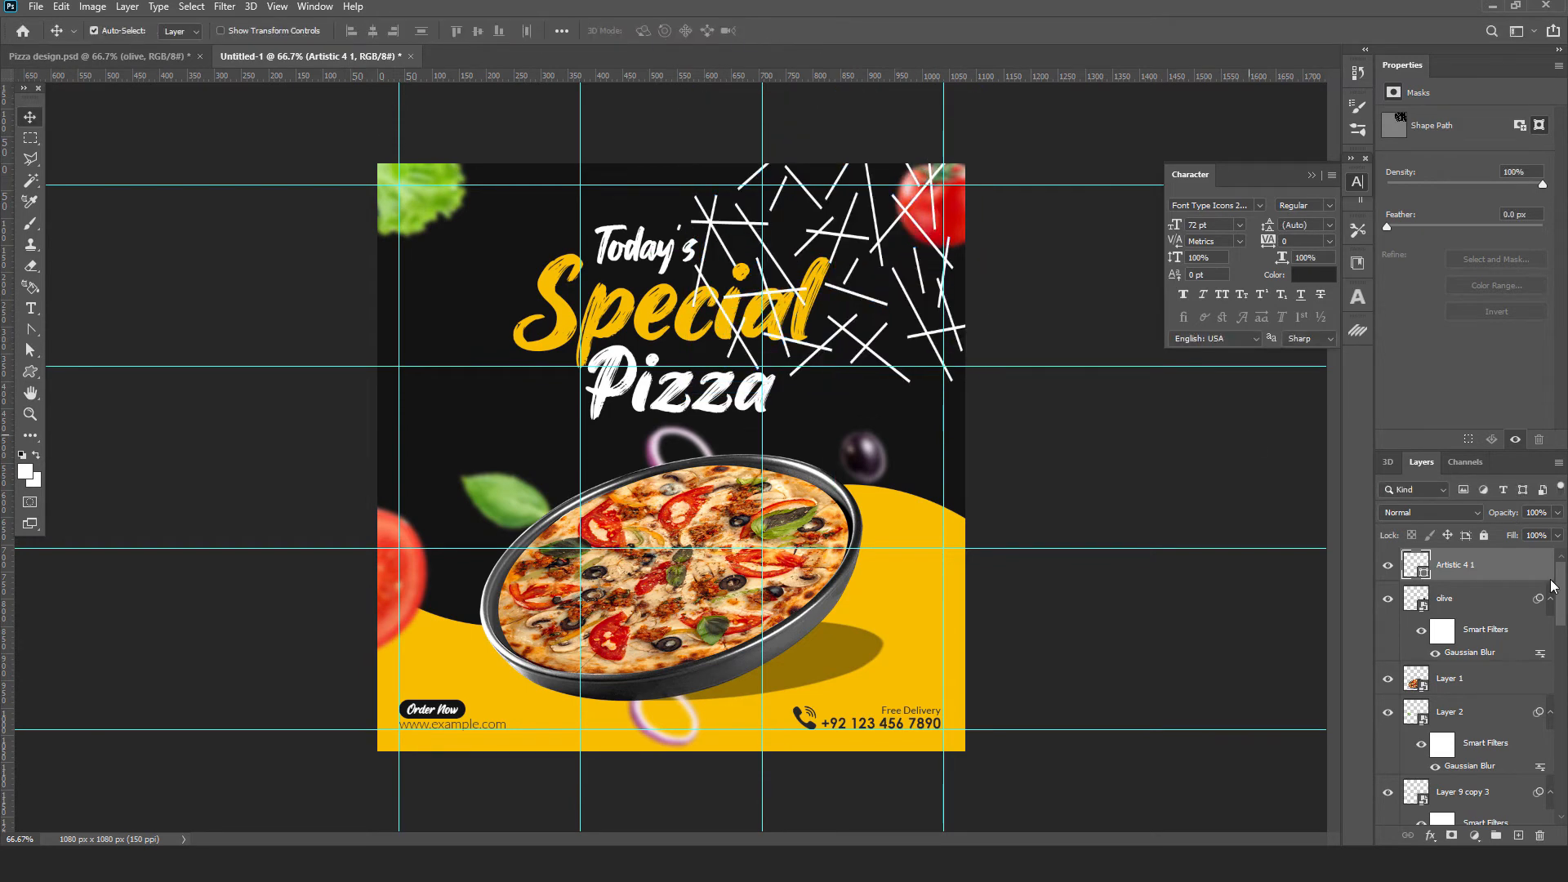
# Step: Set the scattered-lines shape's fill color to dark gray #282828
pyautogui.doubleClick(1413, 563)
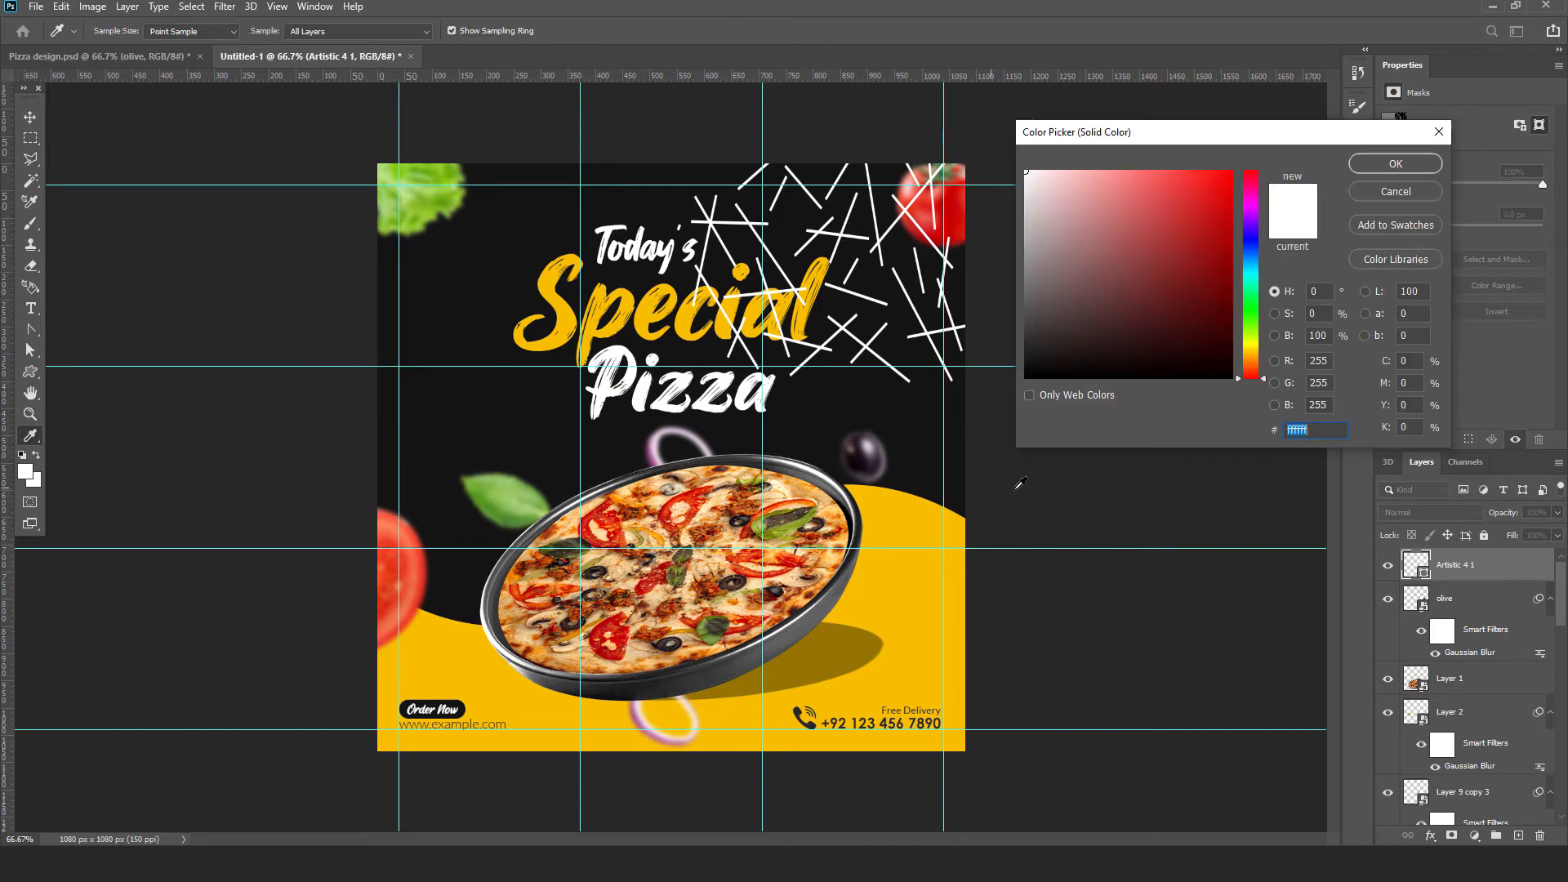
pyautogui.click(1043, 480)
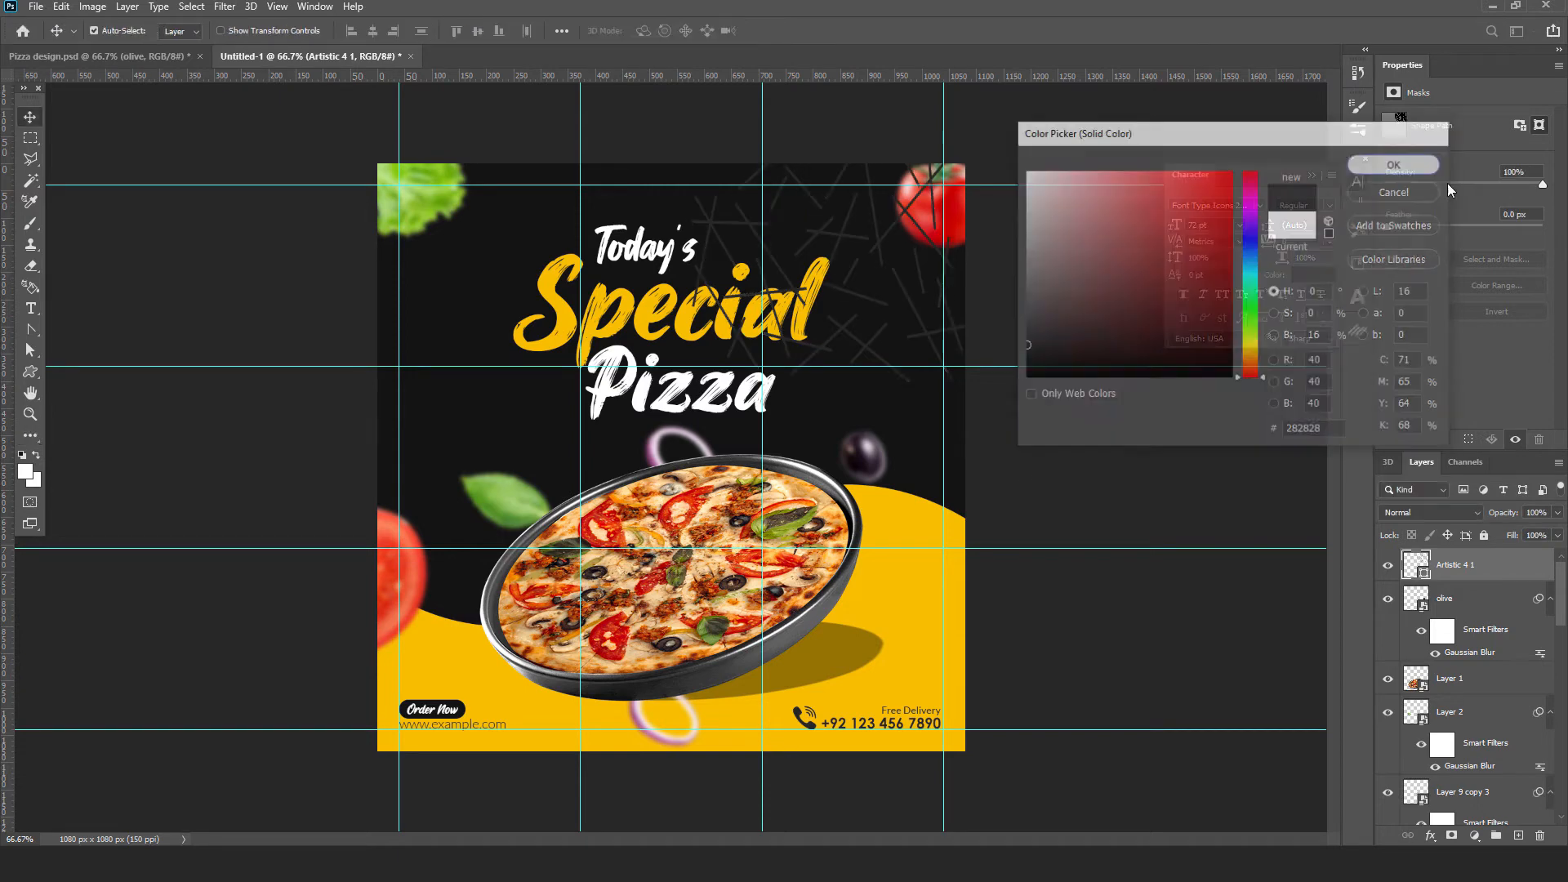
pyautogui.click(1357, 165)
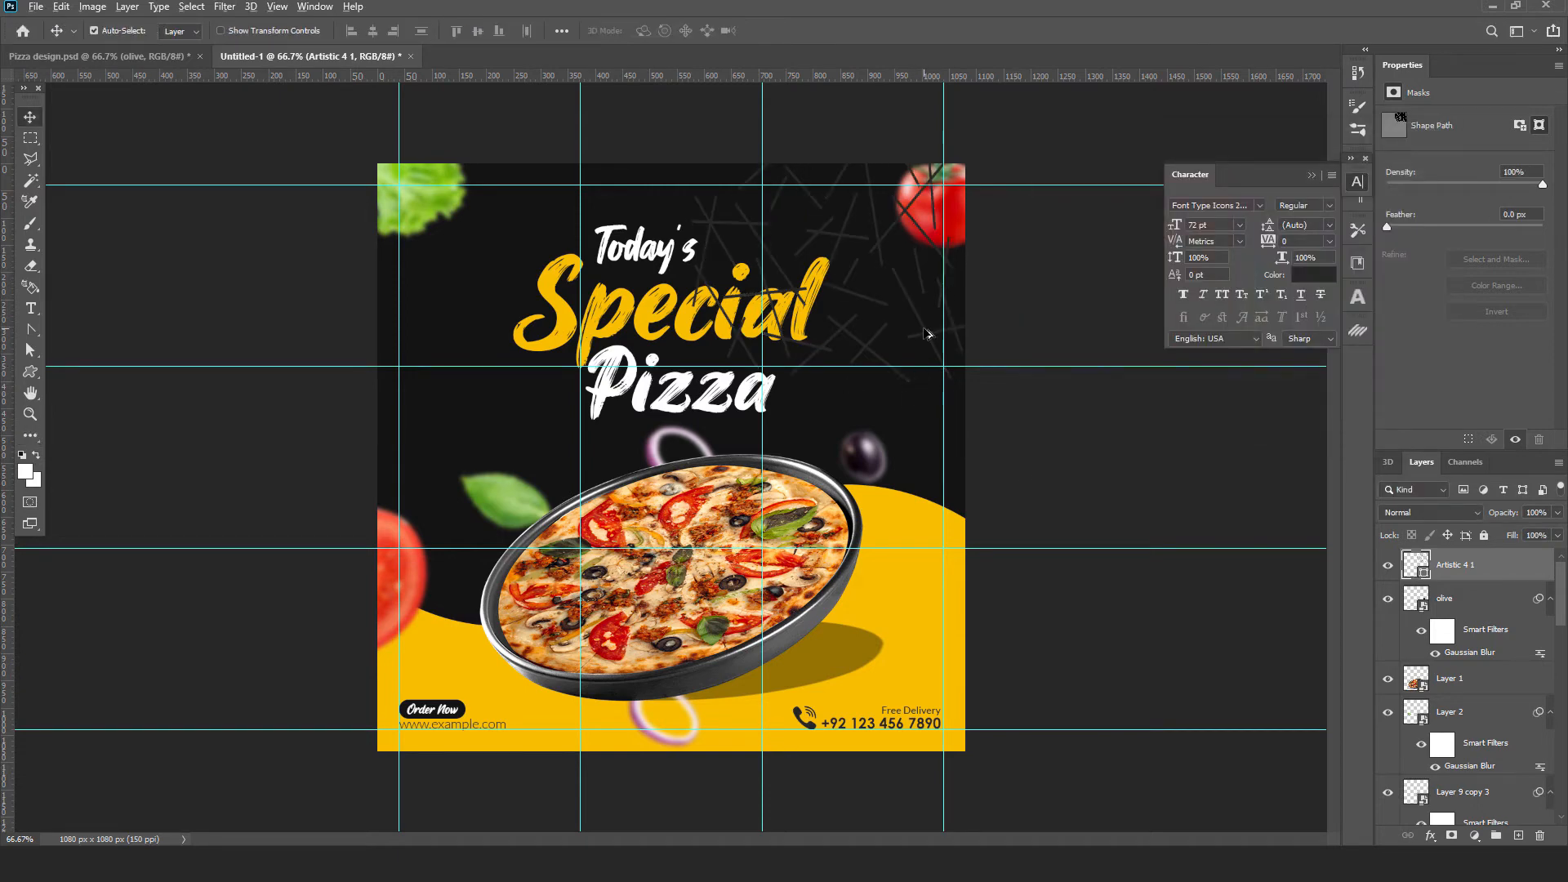
# Step: Duplicate the lines shape across the canvas's upper-left area, and enlarge both copies together to about 121%
pyautogui.moveTo(927, 333); pyautogui.dragTo(631, 326)
pyautogui.hotkey('ctrl', 'j')
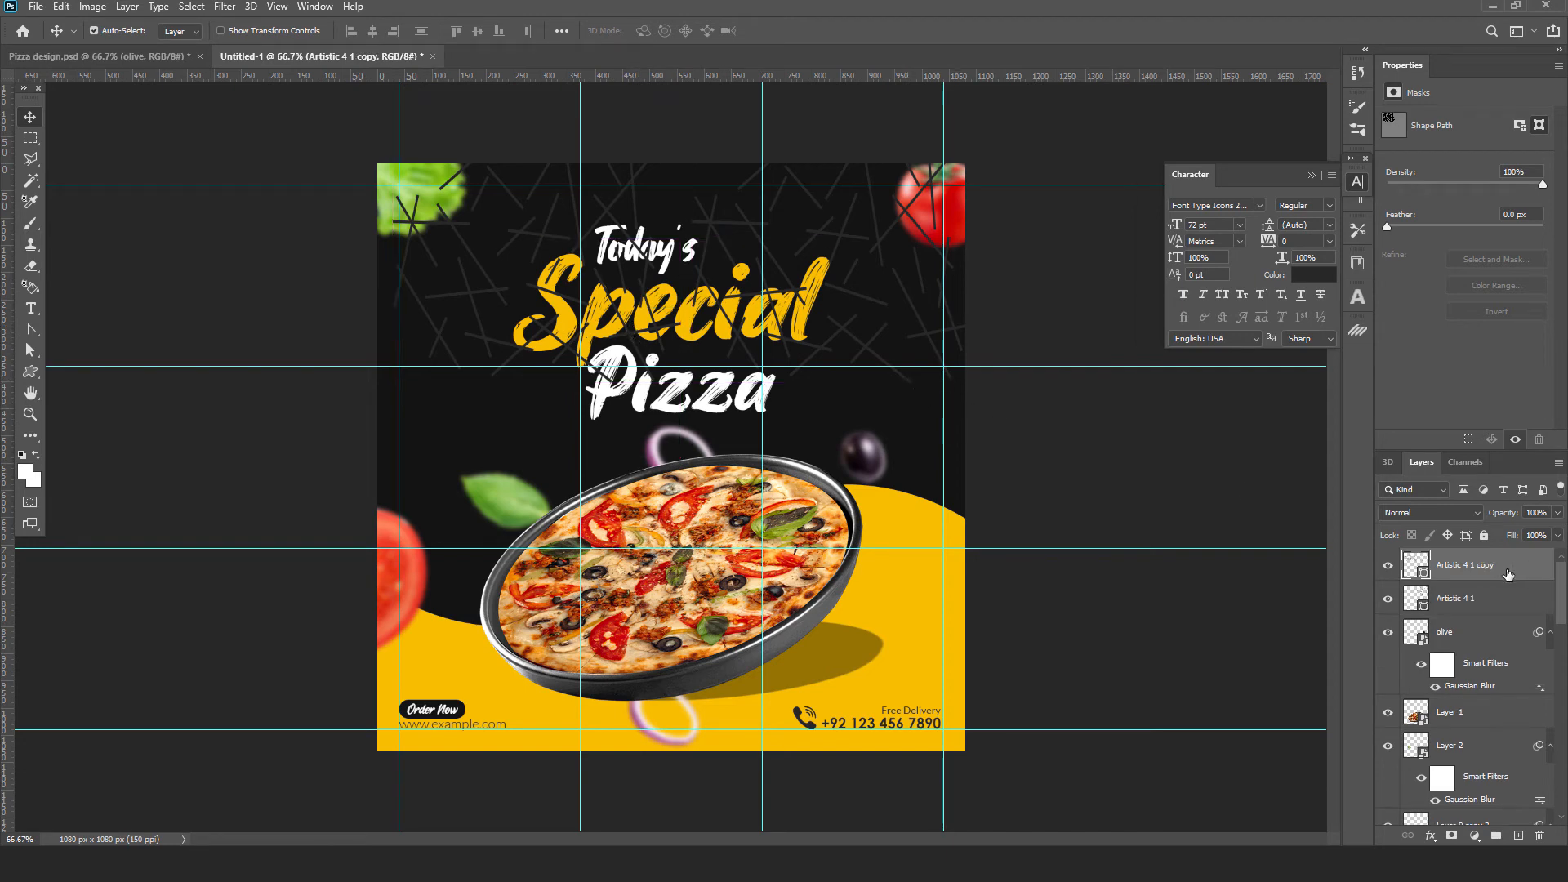
pyautogui.keyDown('shift'); pyautogui.click(1466, 599); pyautogui.keyUp('shift')
pyautogui.hotkey('ctrl', 't')
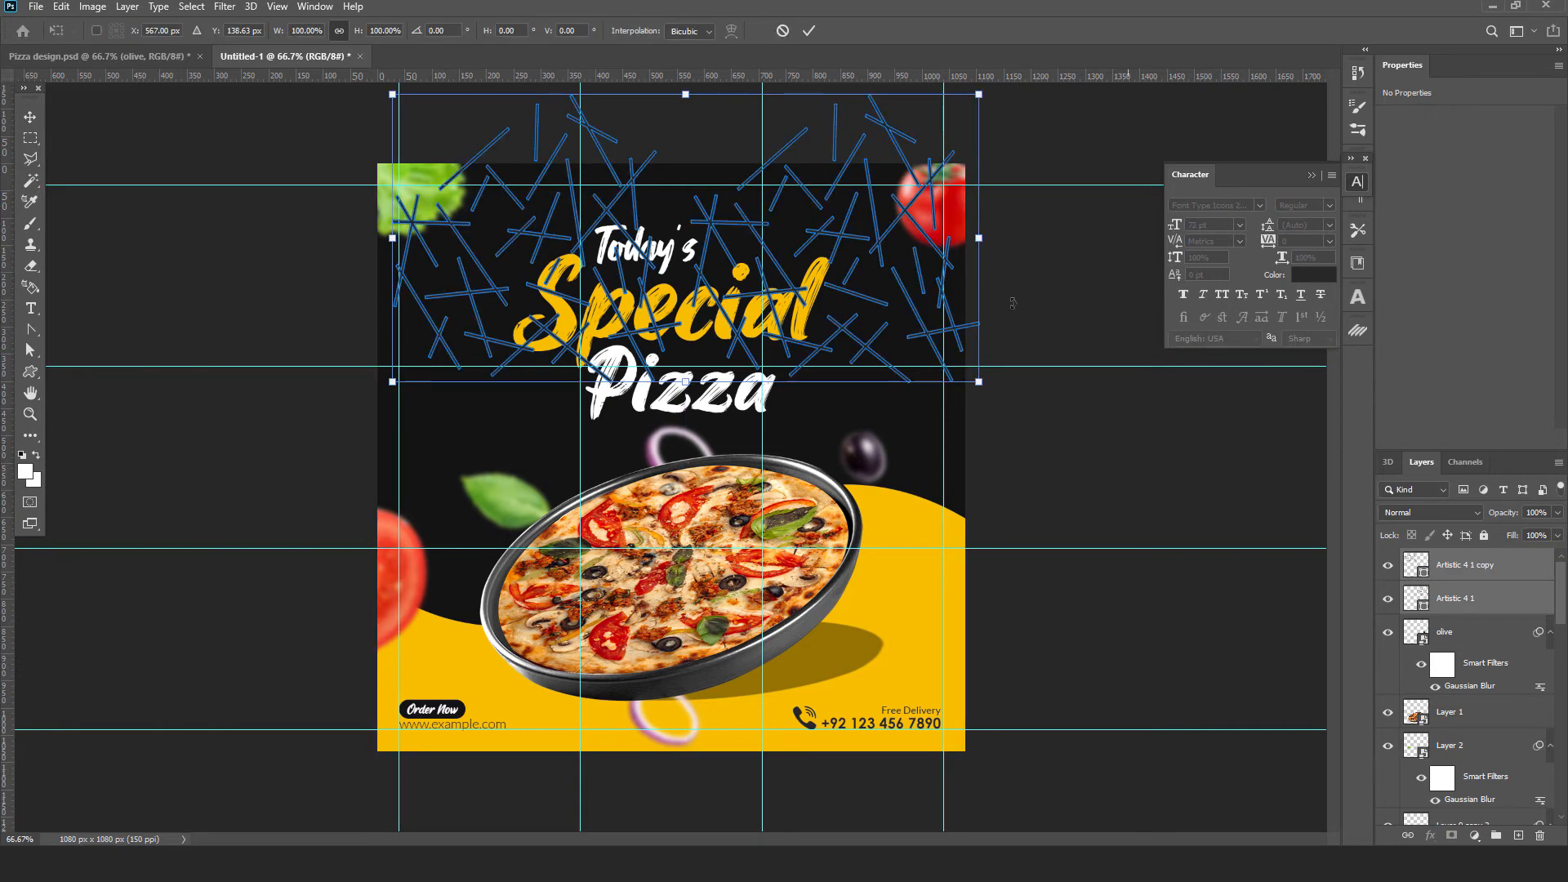
pyautogui.moveTo(978, 237); pyautogui.dragTo(1013, 238)
pyautogui.moveTo(926, 297); pyautogui.dragTo(895, 283)
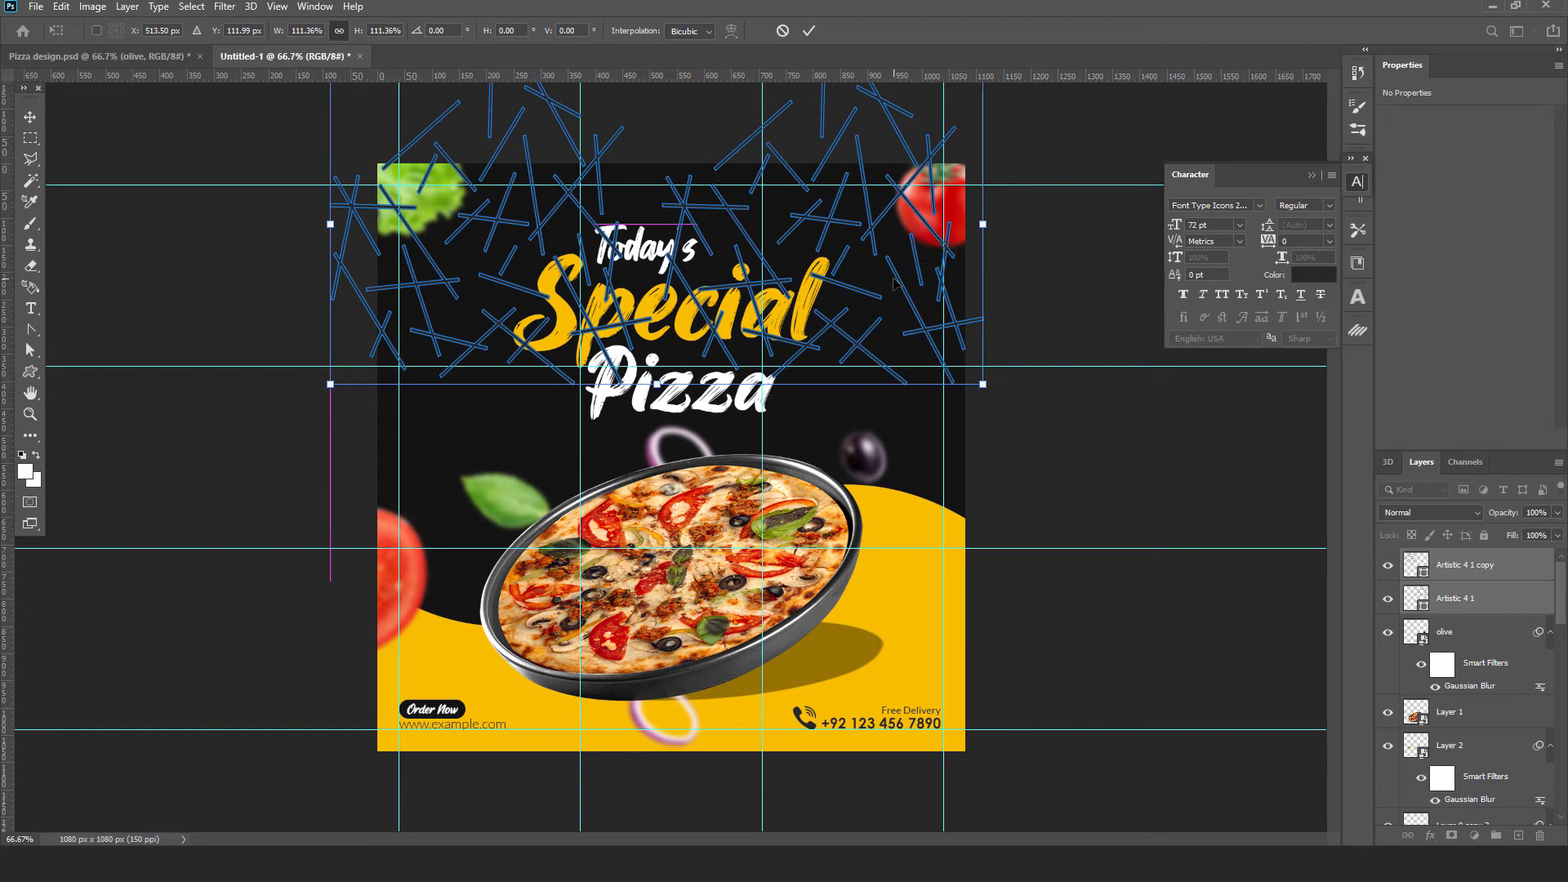
pyautogui.moveTo(983, 224)
pyautogui.mouseDown()
pyautogui.moveTo(1010, 203)
pyautogui.moveTo(1012, 219)
pyautogui.mouseUp()
pyautogui.click(808, 31)
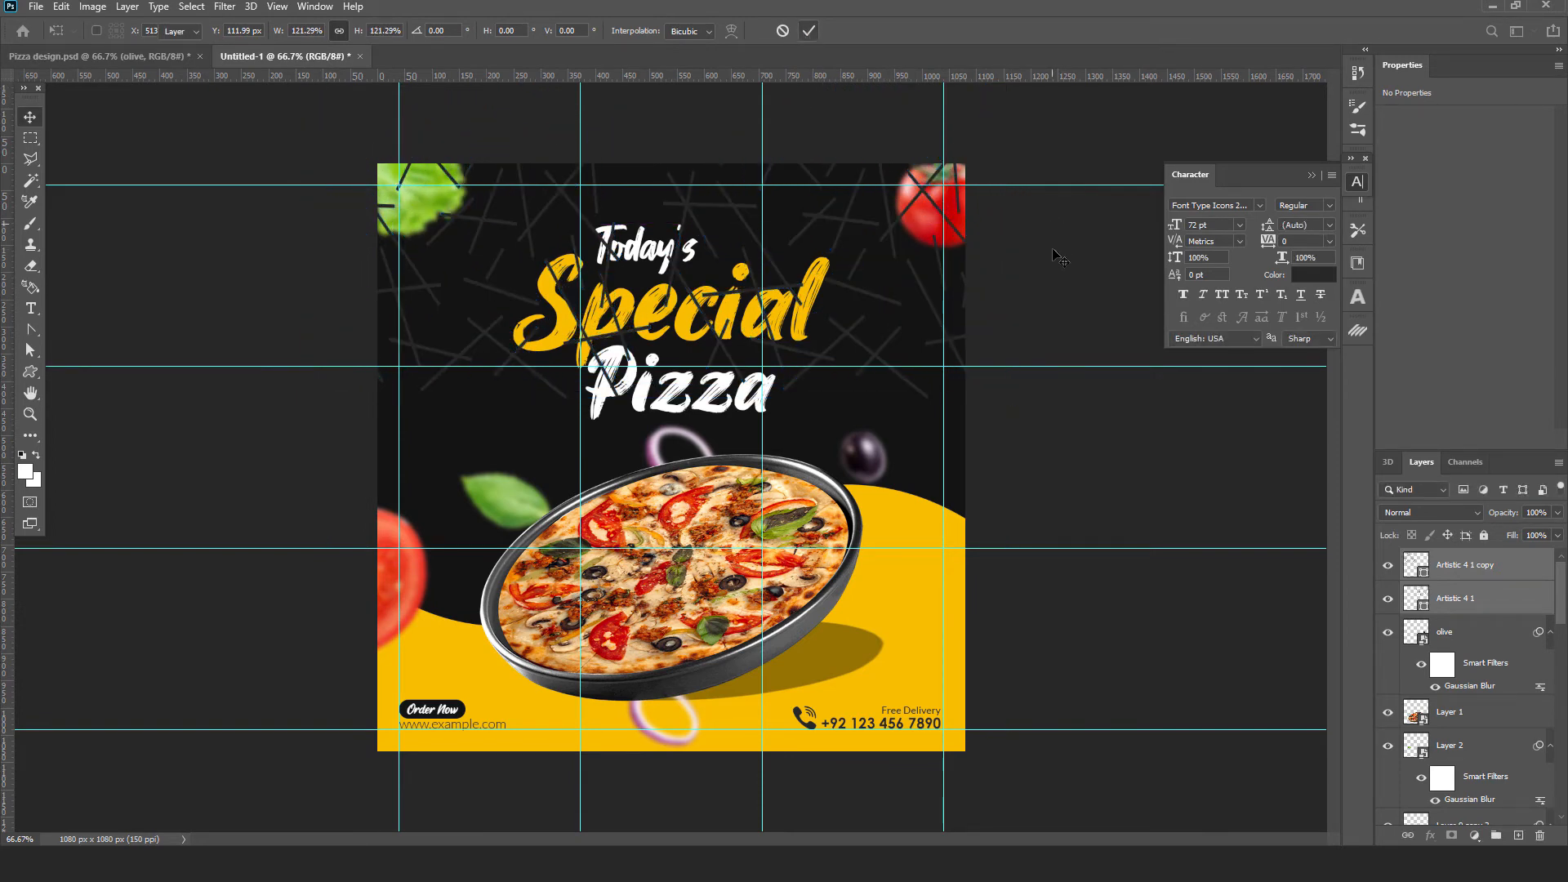
# Step: Move the left lines shape slightly right to close the gap, and shift both shapes slightly up and left together
pyautogui.click(1010, 232)
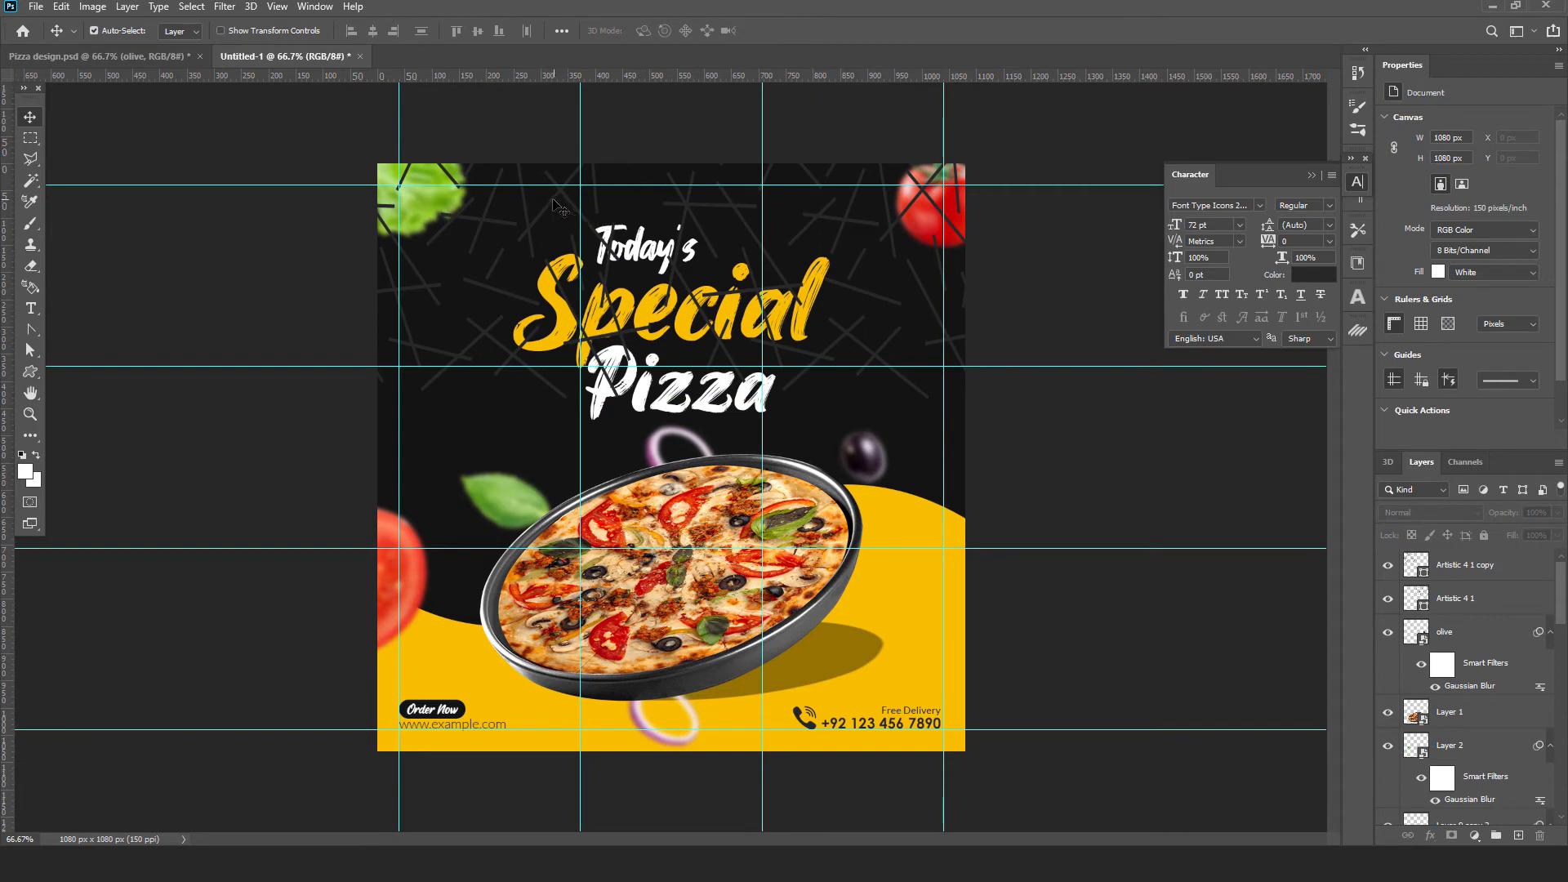
pyautogui.moveTo(553, 199); pyautogui.dragTo(593, 204)
pyautogui.keyDown('shift'); pyautogui.click(896, 341); pyautogui.keyUp('shift')
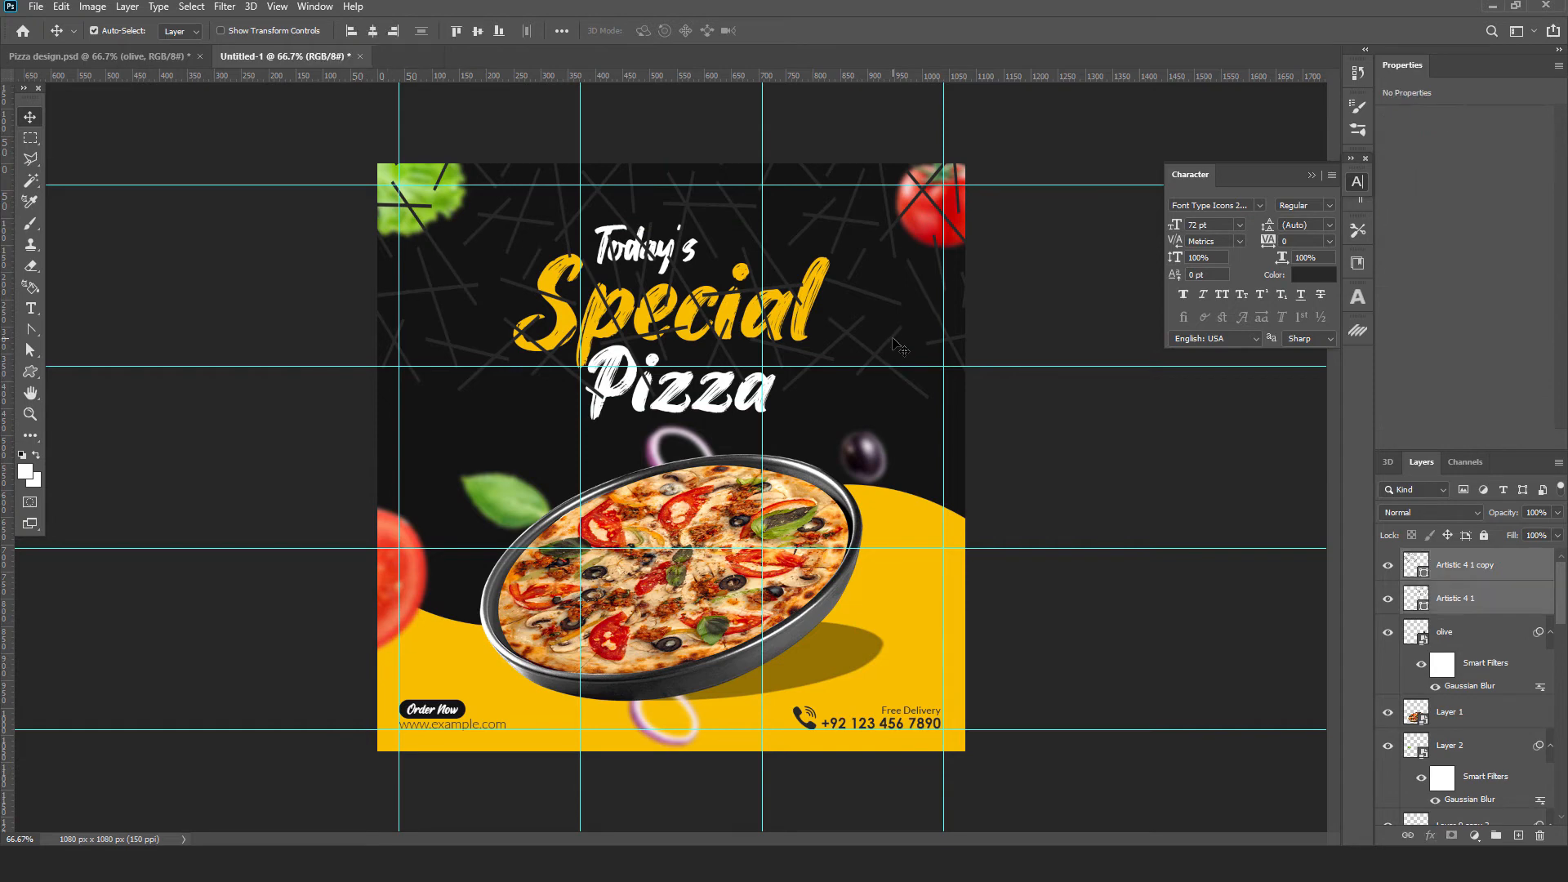
pyautogui.hotkey('ctrl', 't')
pyautogui.moveTo(896, 342); pyautogui.dragTo(881, 326)
pyautogui.click(780, 31)
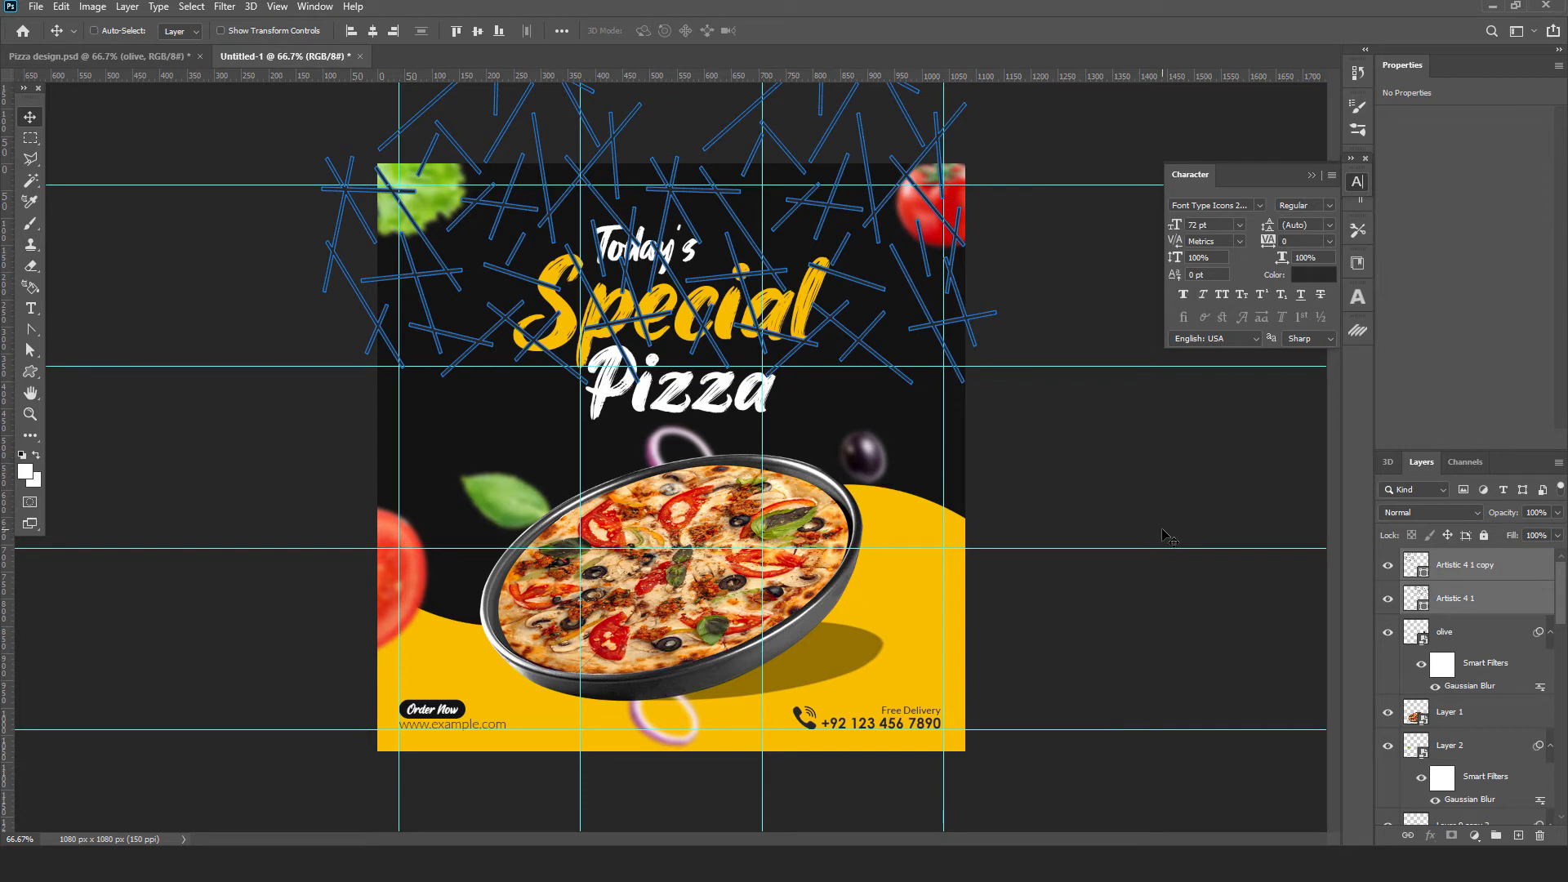
# Step: Restack both lines shapes between the yellow wavy shape and the Today's text layer, and nudge them slightly upward
pyautogui.hotkey('ctrl', 'shift', '[')
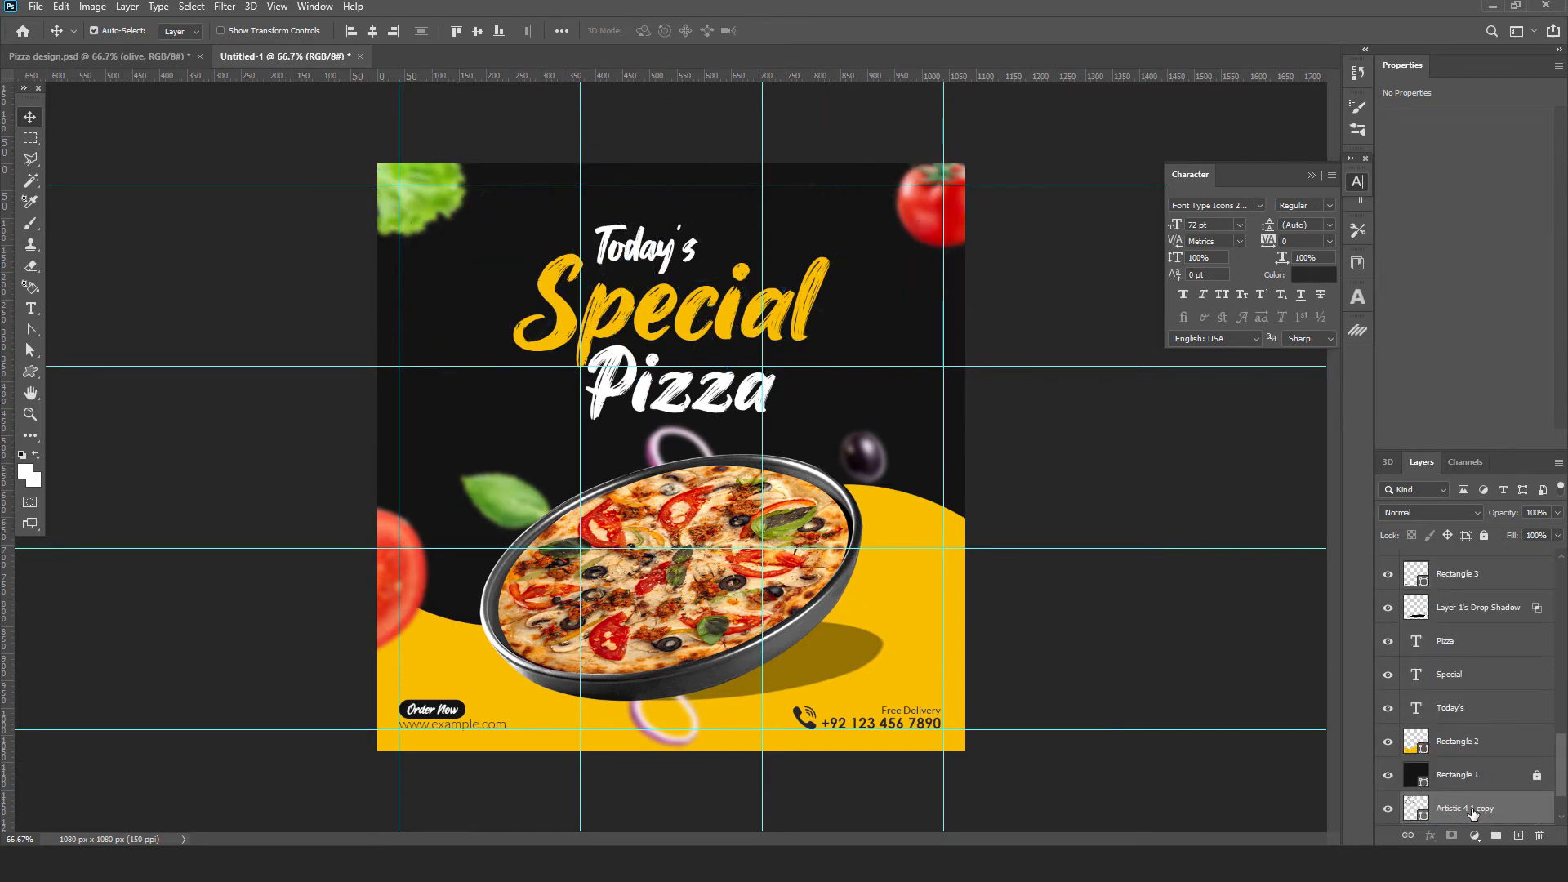
pyautogui.moveTo(1473, 812); pyautogui.dragTo(1464, 729)
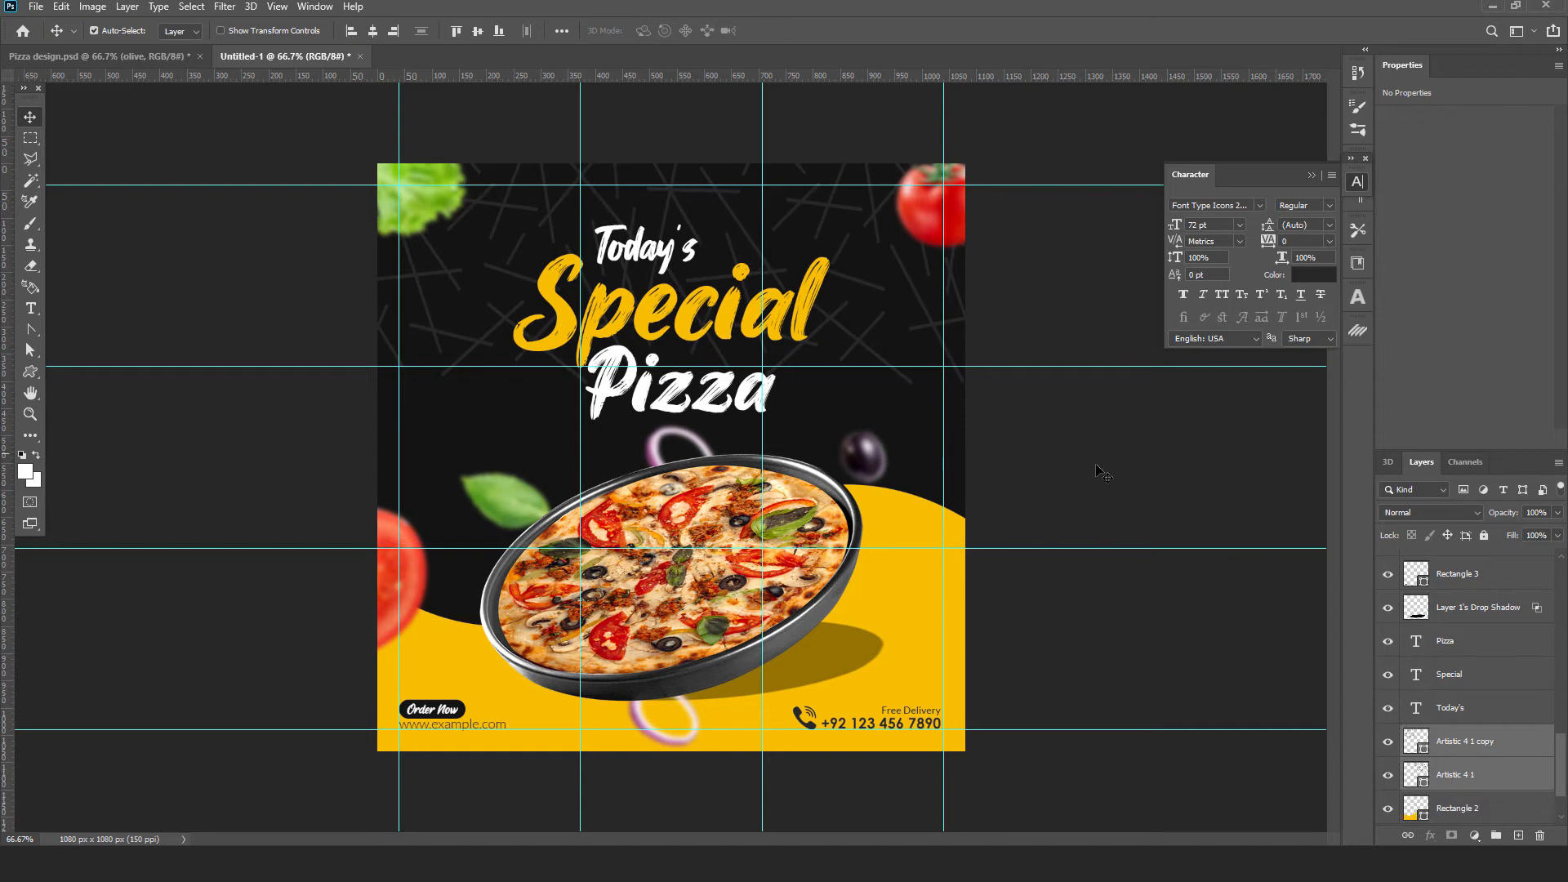
pyautogui.moveTo(931, 323); pyautogui.dragTo(926, 296)
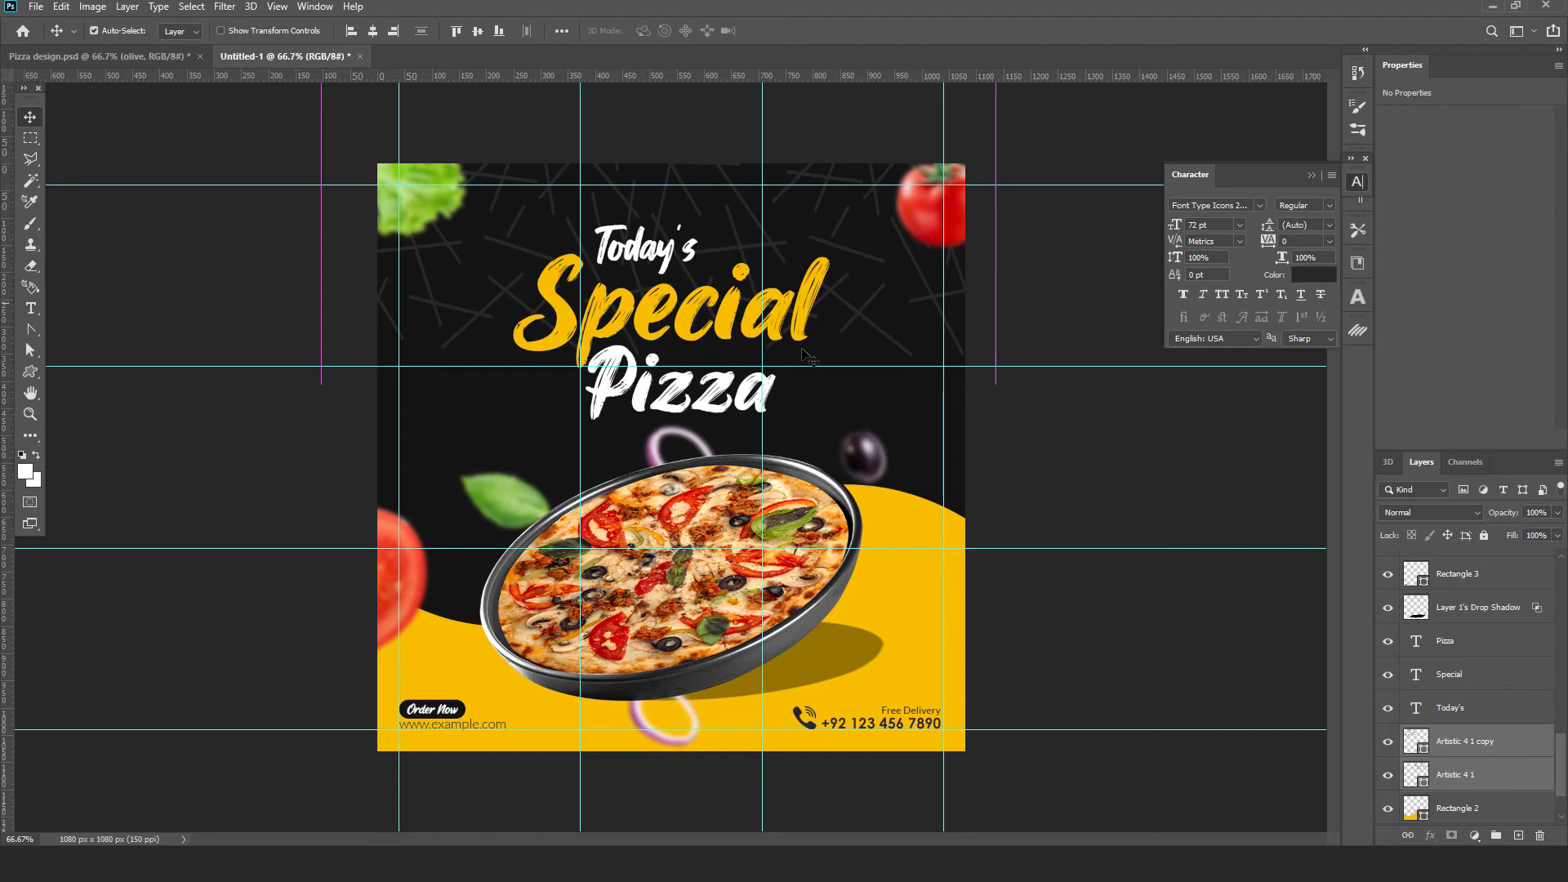
# Step: Scale both scattered-lines shapes together to about 94.49% and move them up about 21 px
pyautogui.click(250, 106)
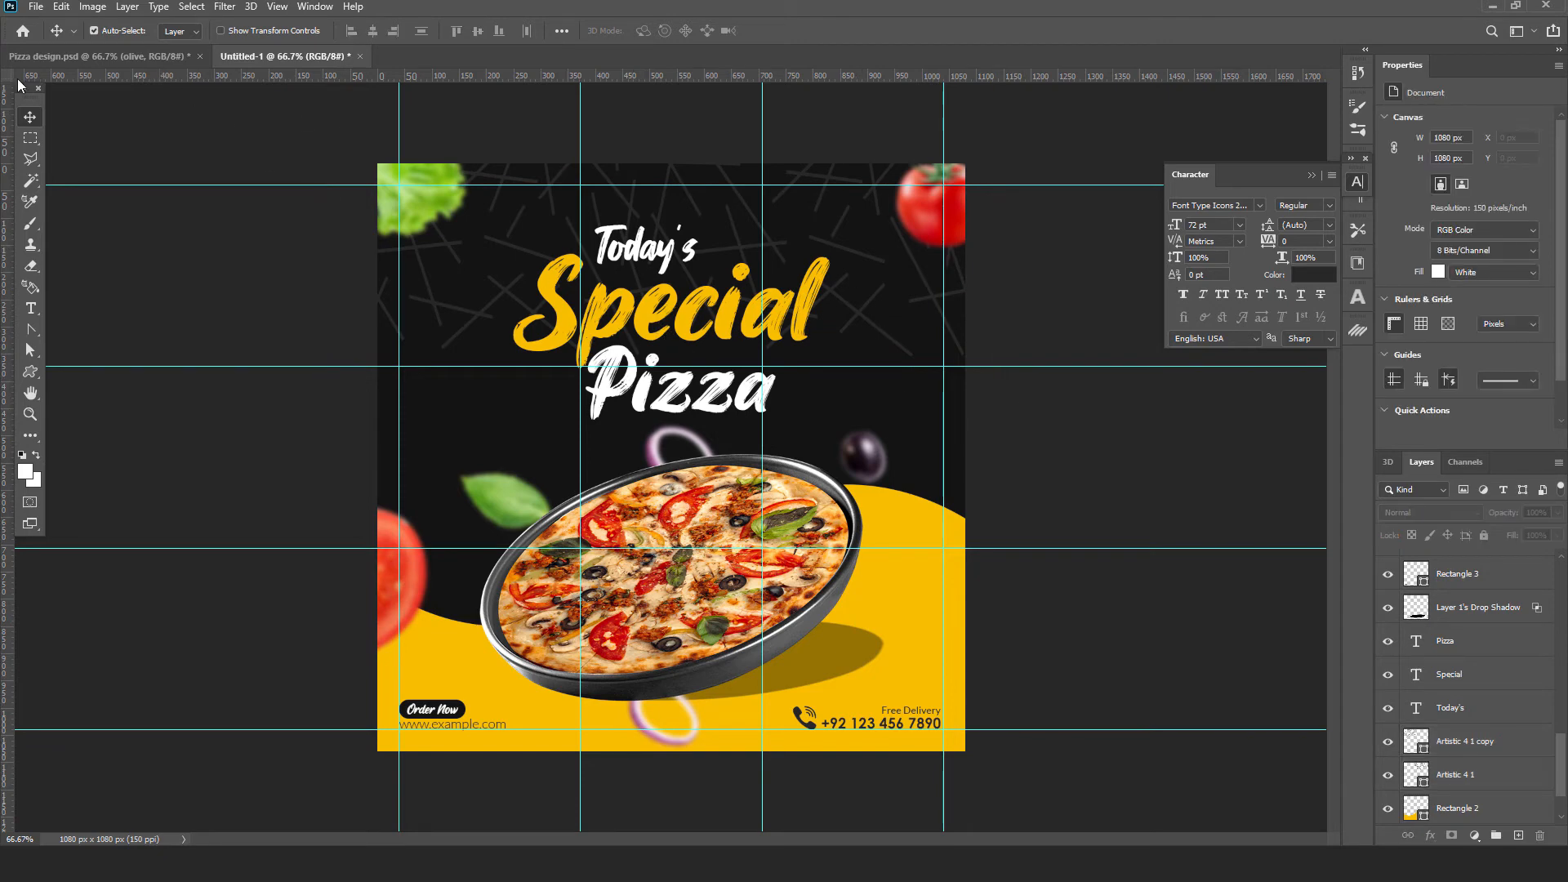
pyautogui.click(98, 55)
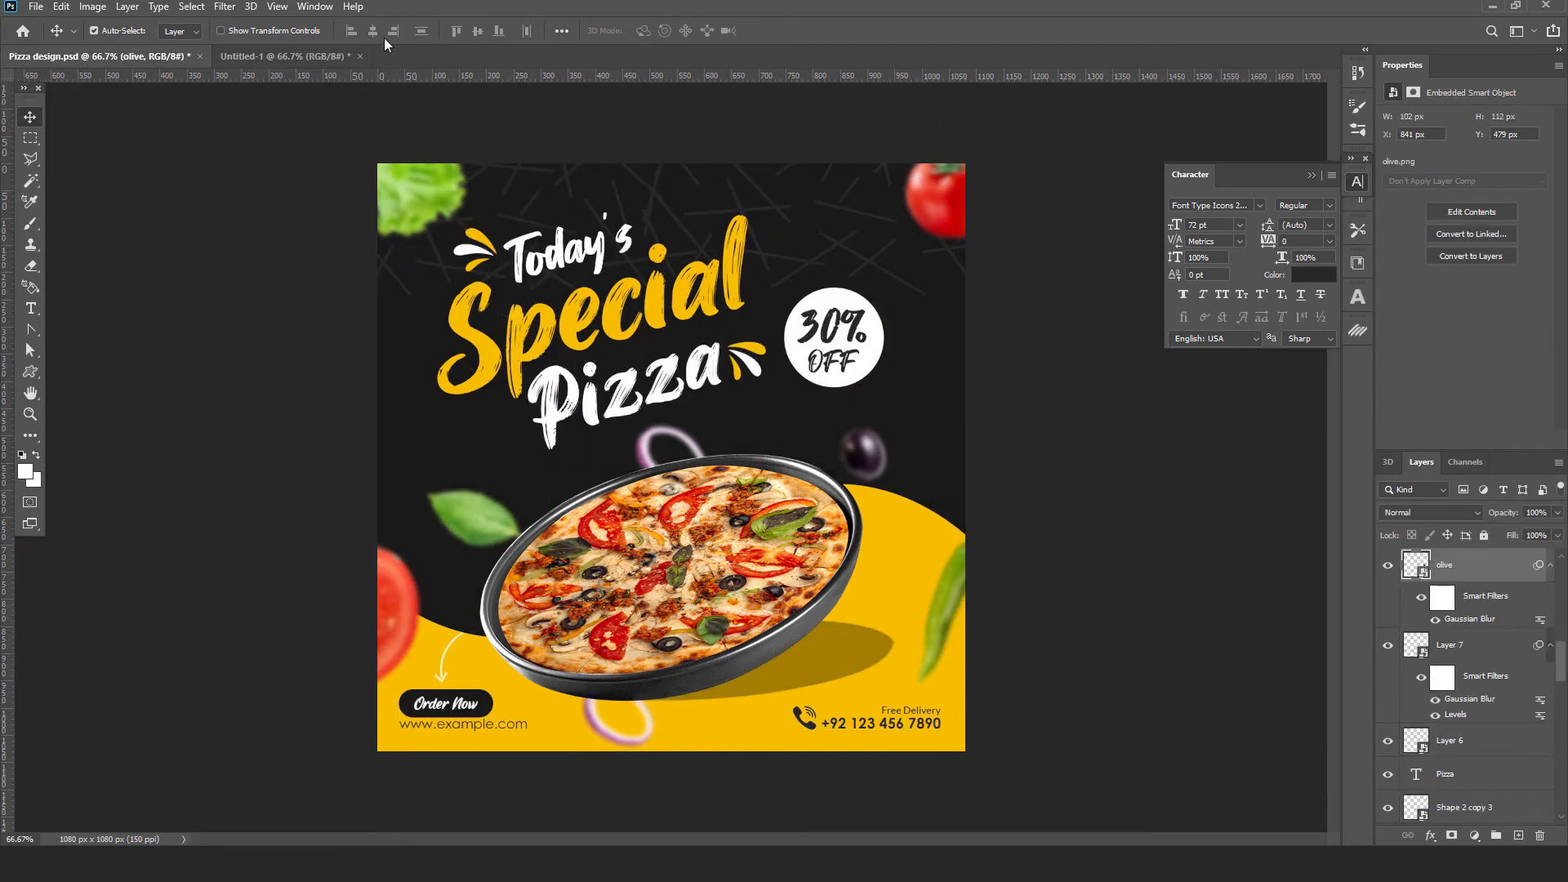
pyautogui.click(312, 57)
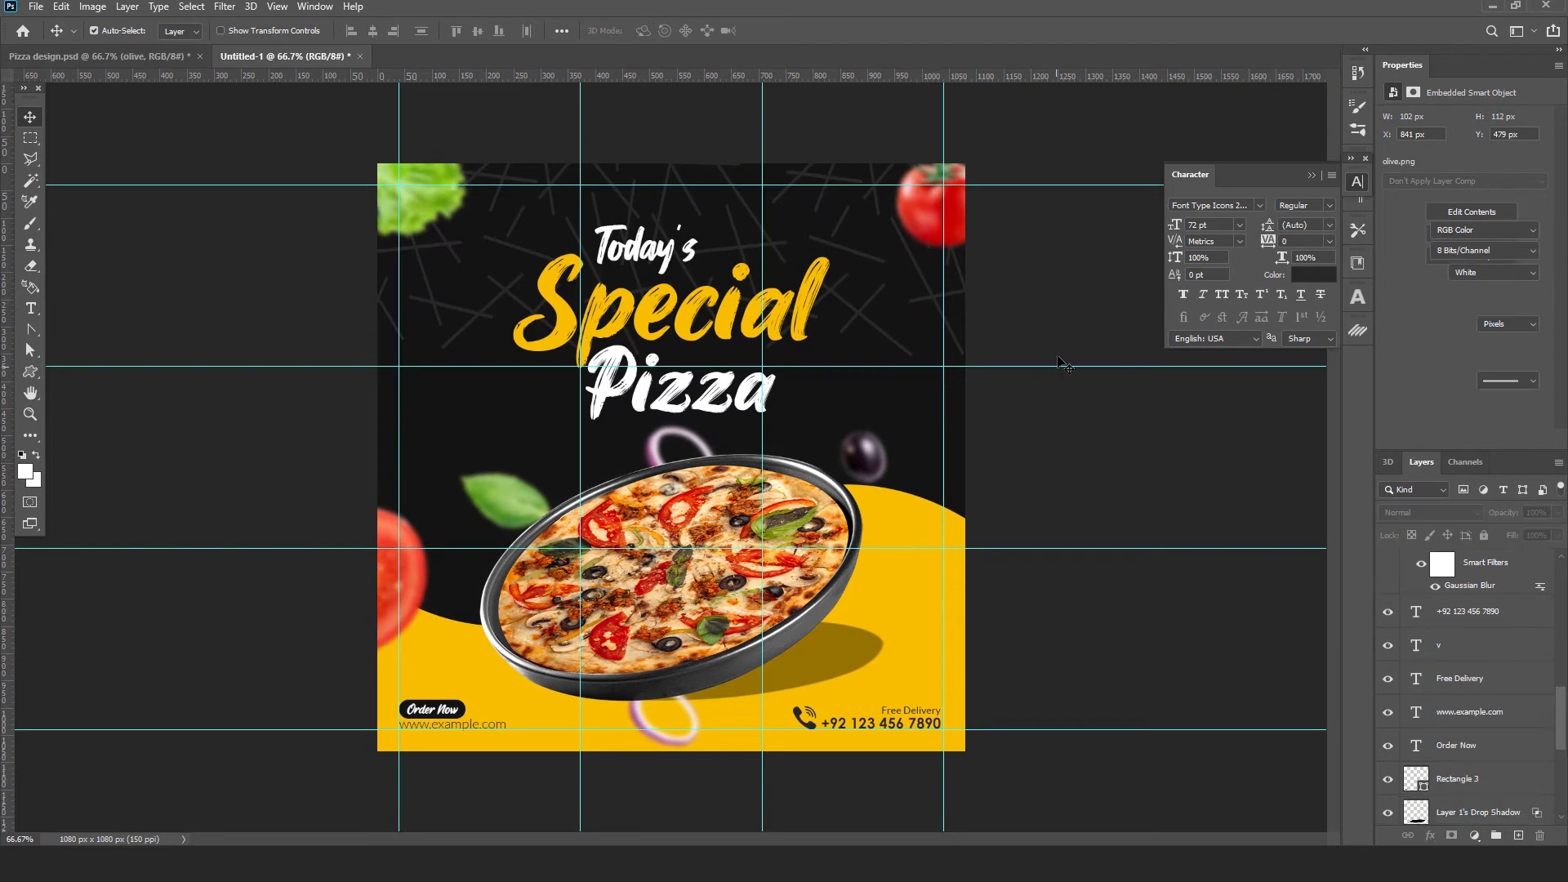
pyautogui.click(922, 307)
pyautogui.keyDown('shift'); pyautogui.click(809, 346); pyautogui.keyUp('shift')
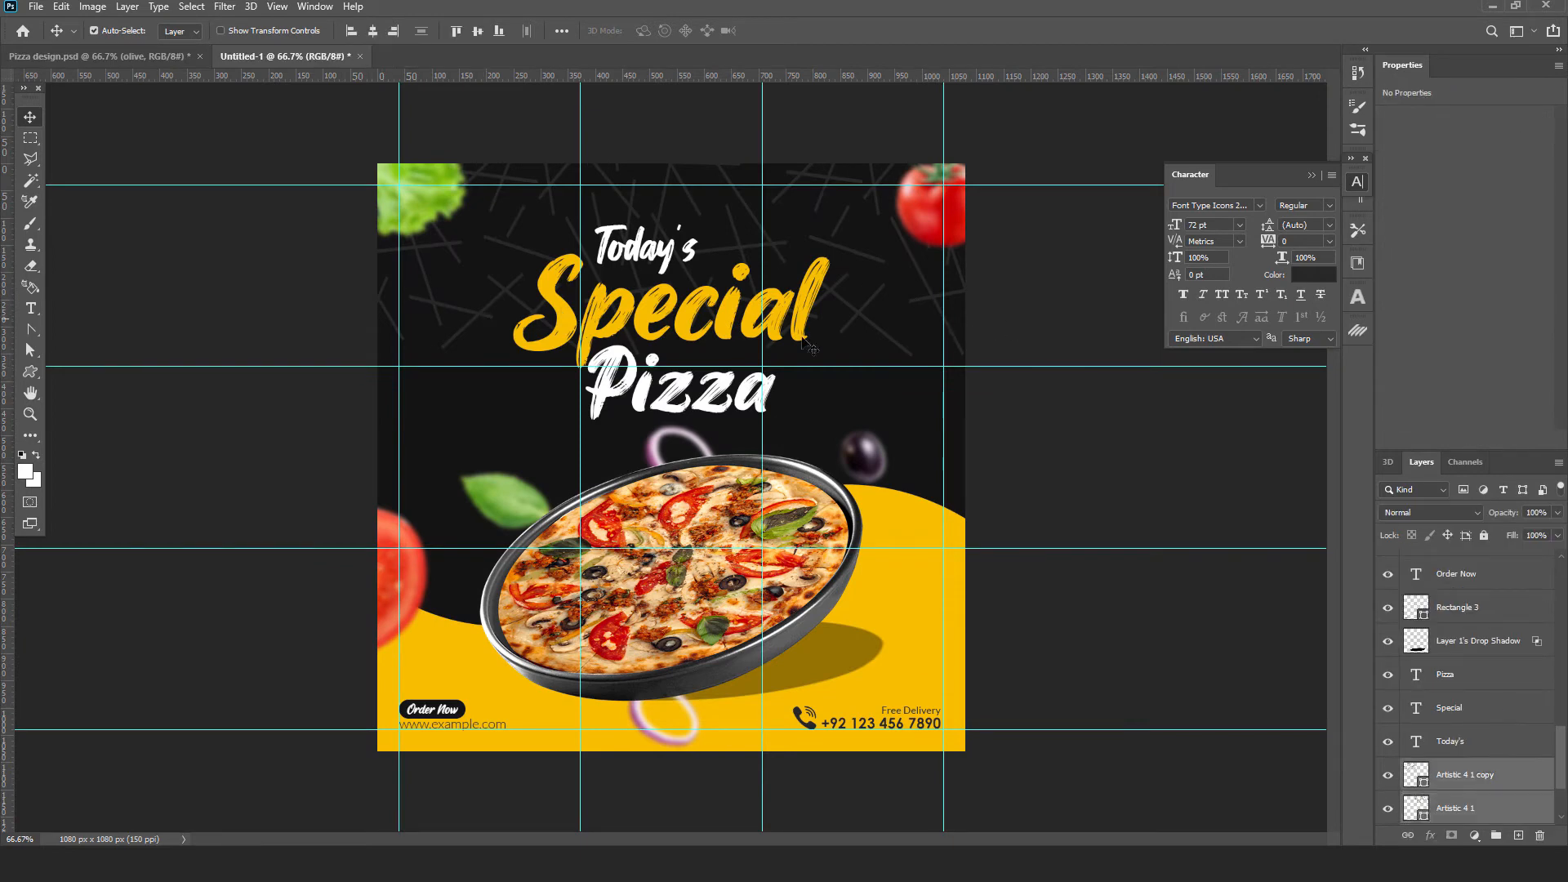
pyautogui.hotkey('ctrl', 't')
pyautogui.moveTo(1003, 359); pyautogui.dragTo(982, 338)
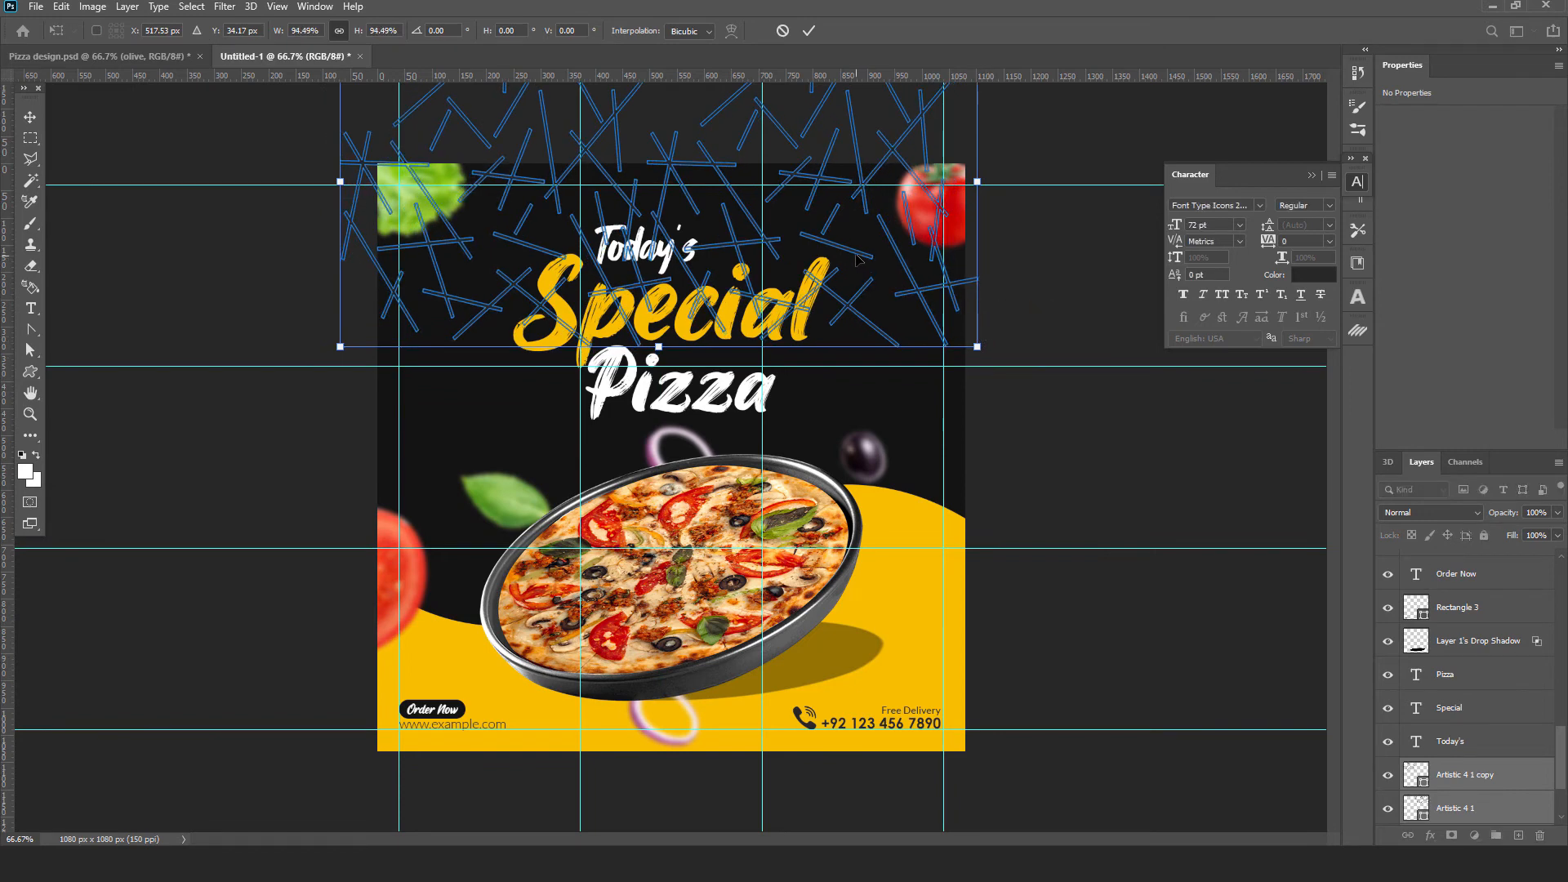
pyautogui.moveTo(858, 259); pyautogui.dragTo(858, 248)
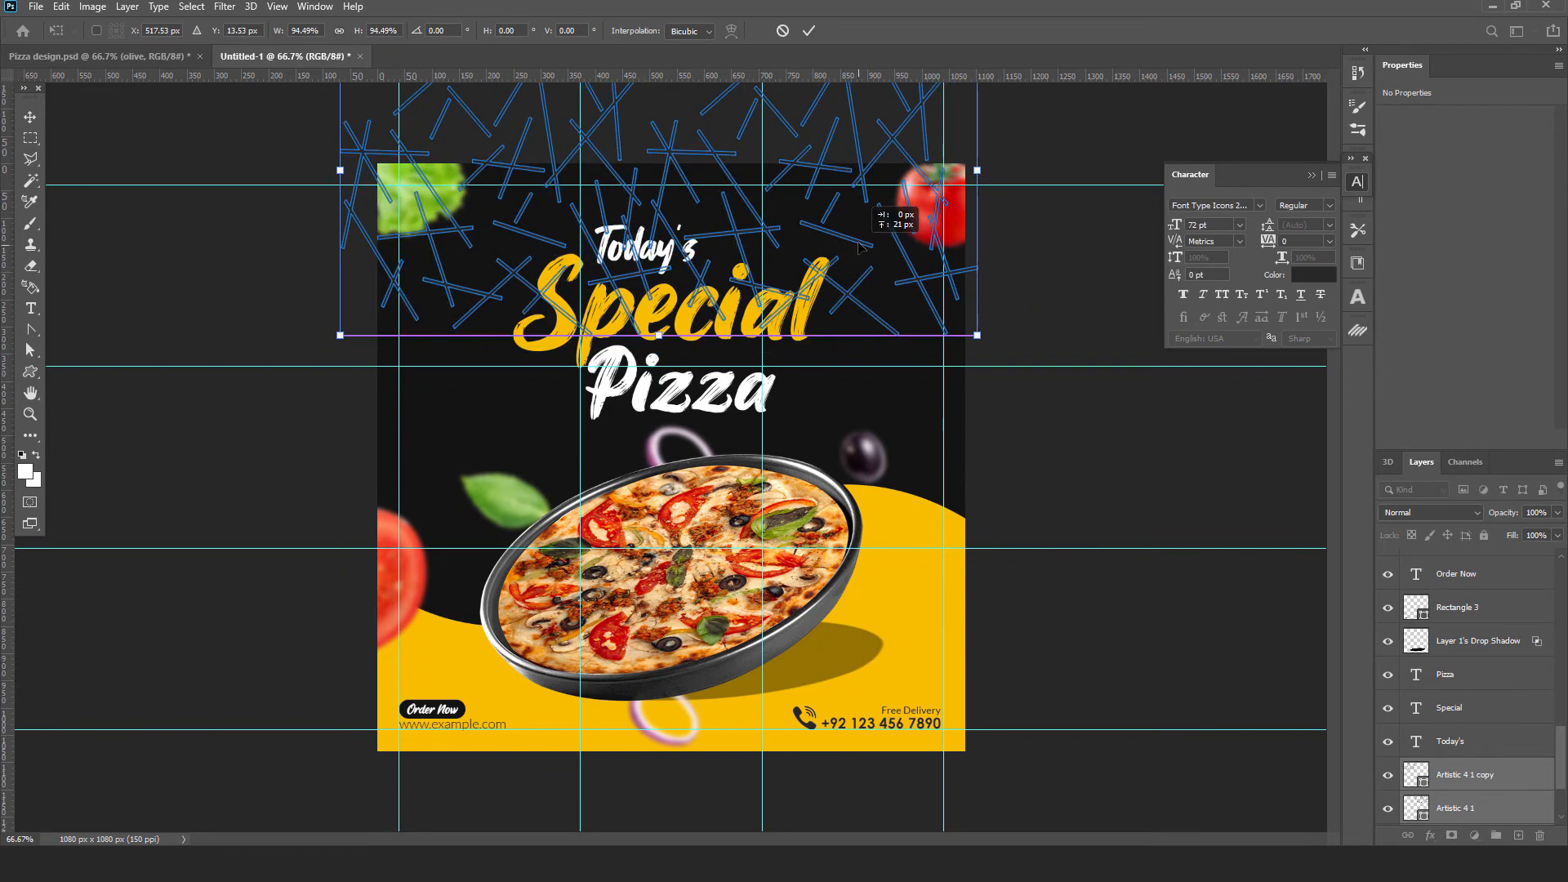
pyautogui.click(809, 30)
pyautogui.click(1006, 332)
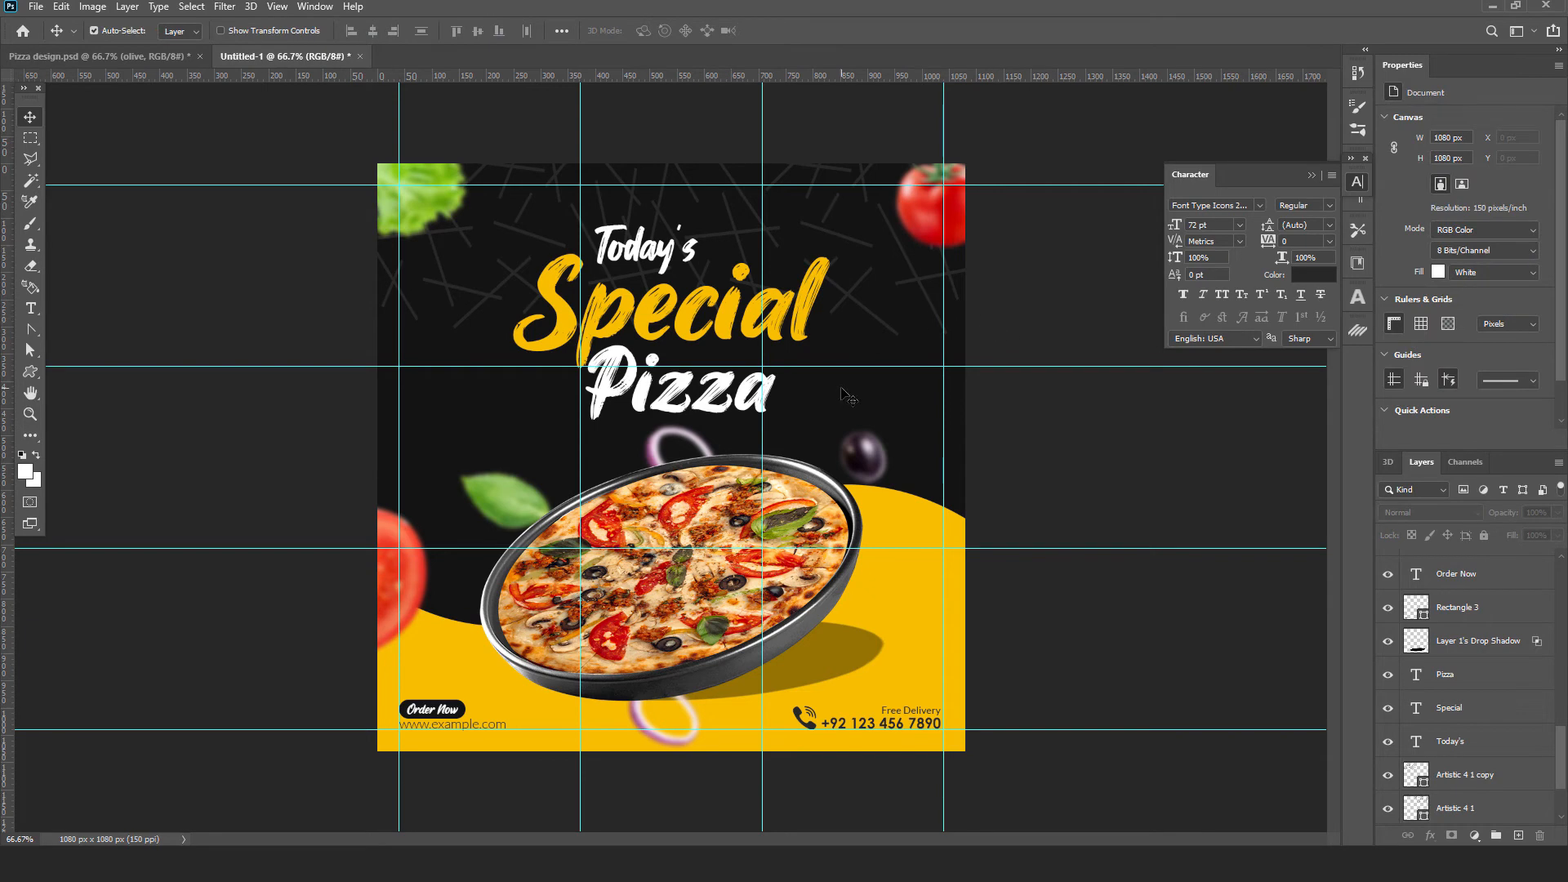
# Step: Draw a closed, curved petal-shaped path above the S of Special, beside the Today's text, with the Pen tool
pyautogui.hotkey('ctrl', '+')
pyautogui.moveTo(529, 198); pyautogui.dragTo(571, 347)
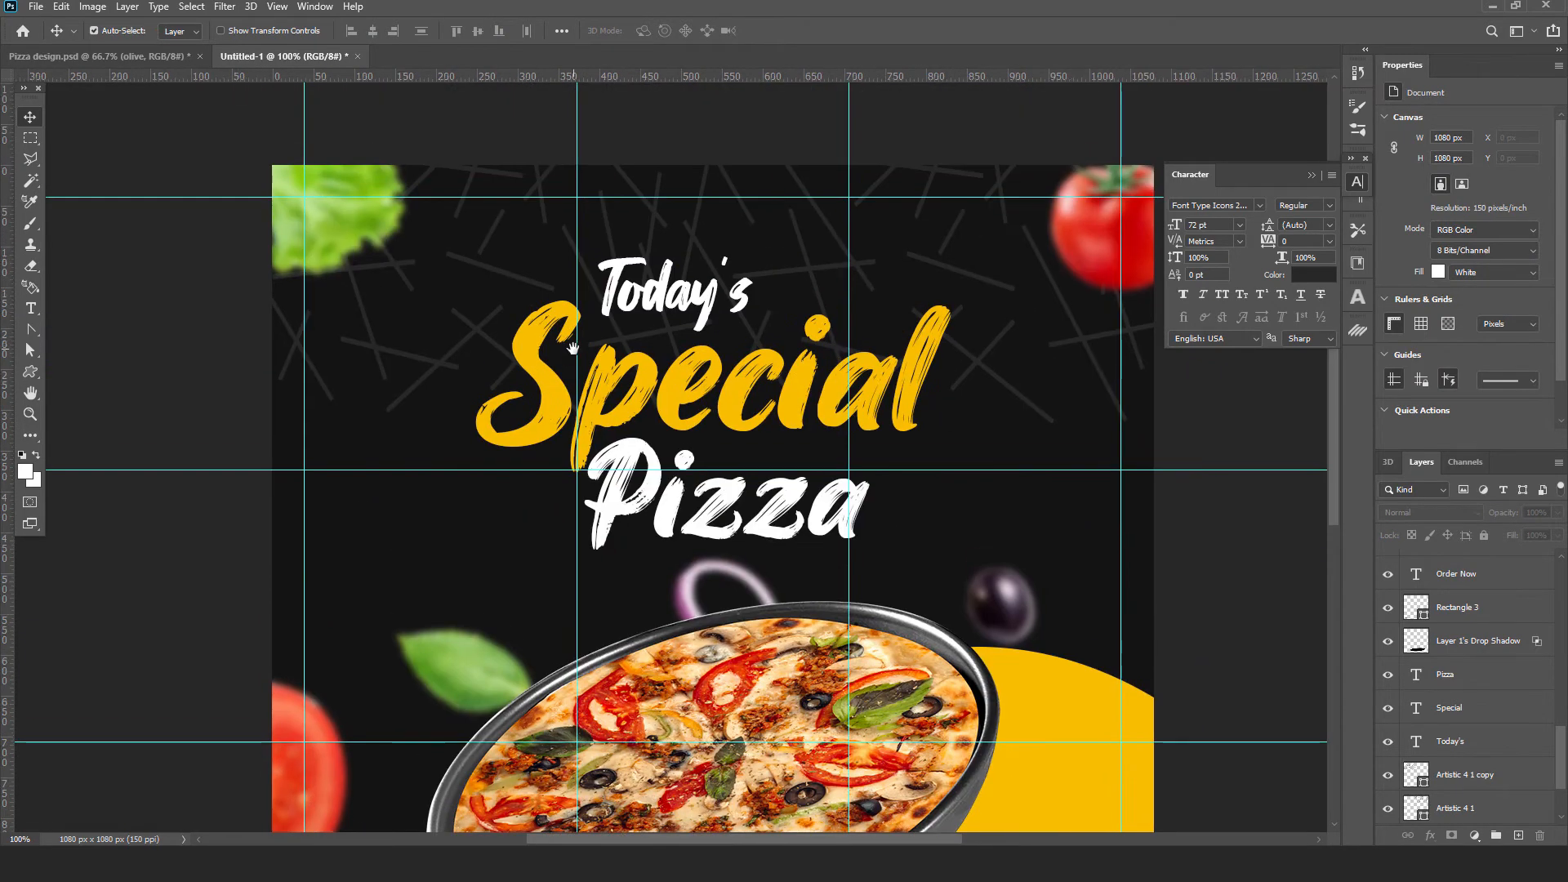
pyautogui.click(152, 57)
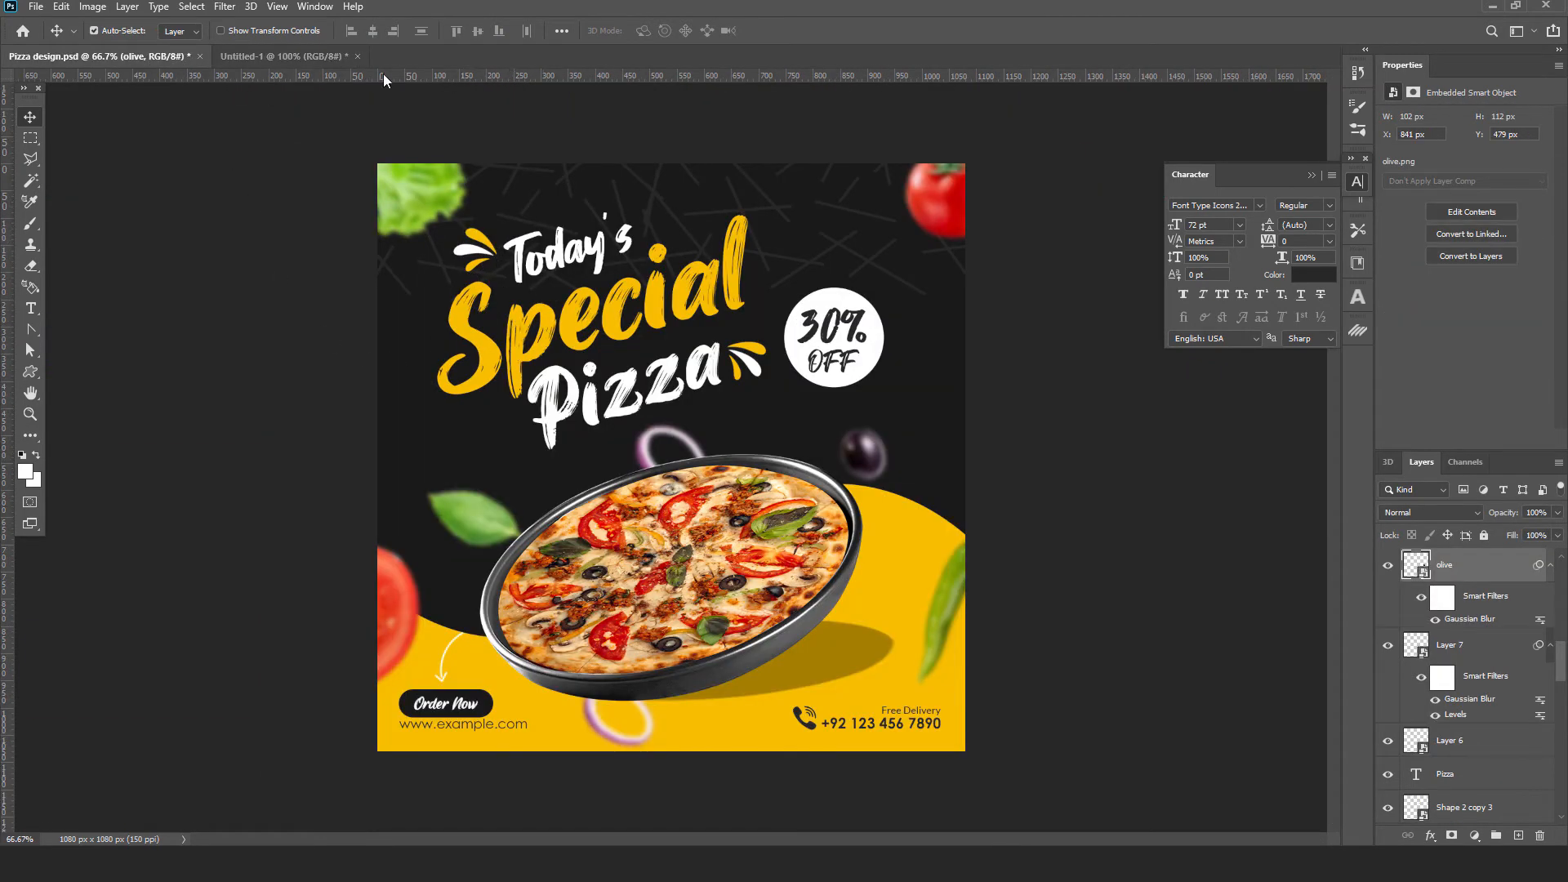
pyautogui.click(273, 58)
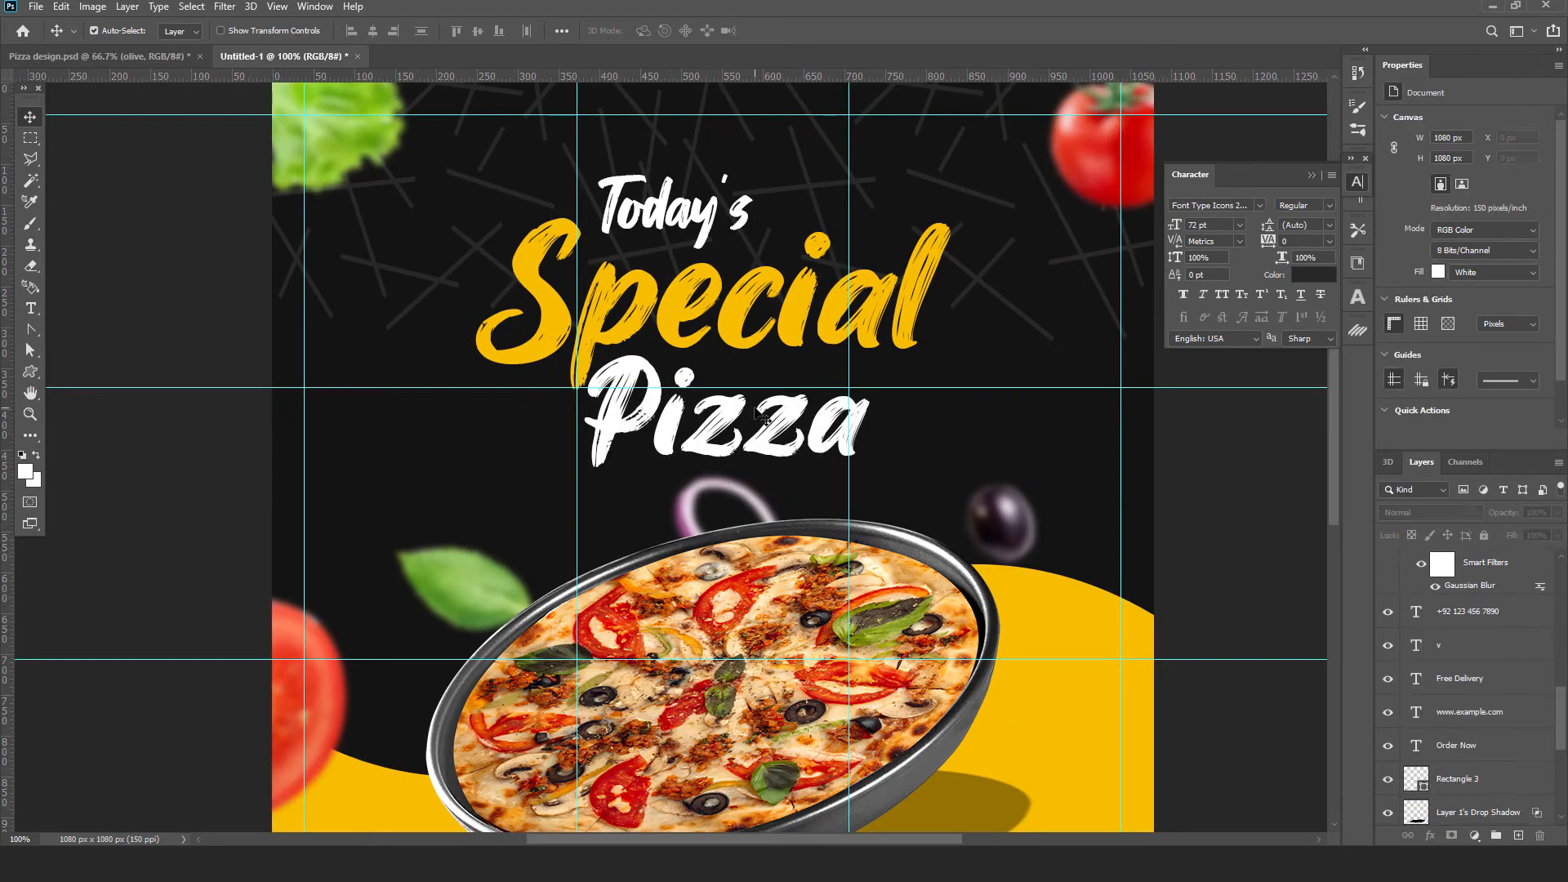
pyautogui.hotkey('ctrl', '+')
pyautogui.moveTo(557, 190); pyautogui.dragTo(678, 610)
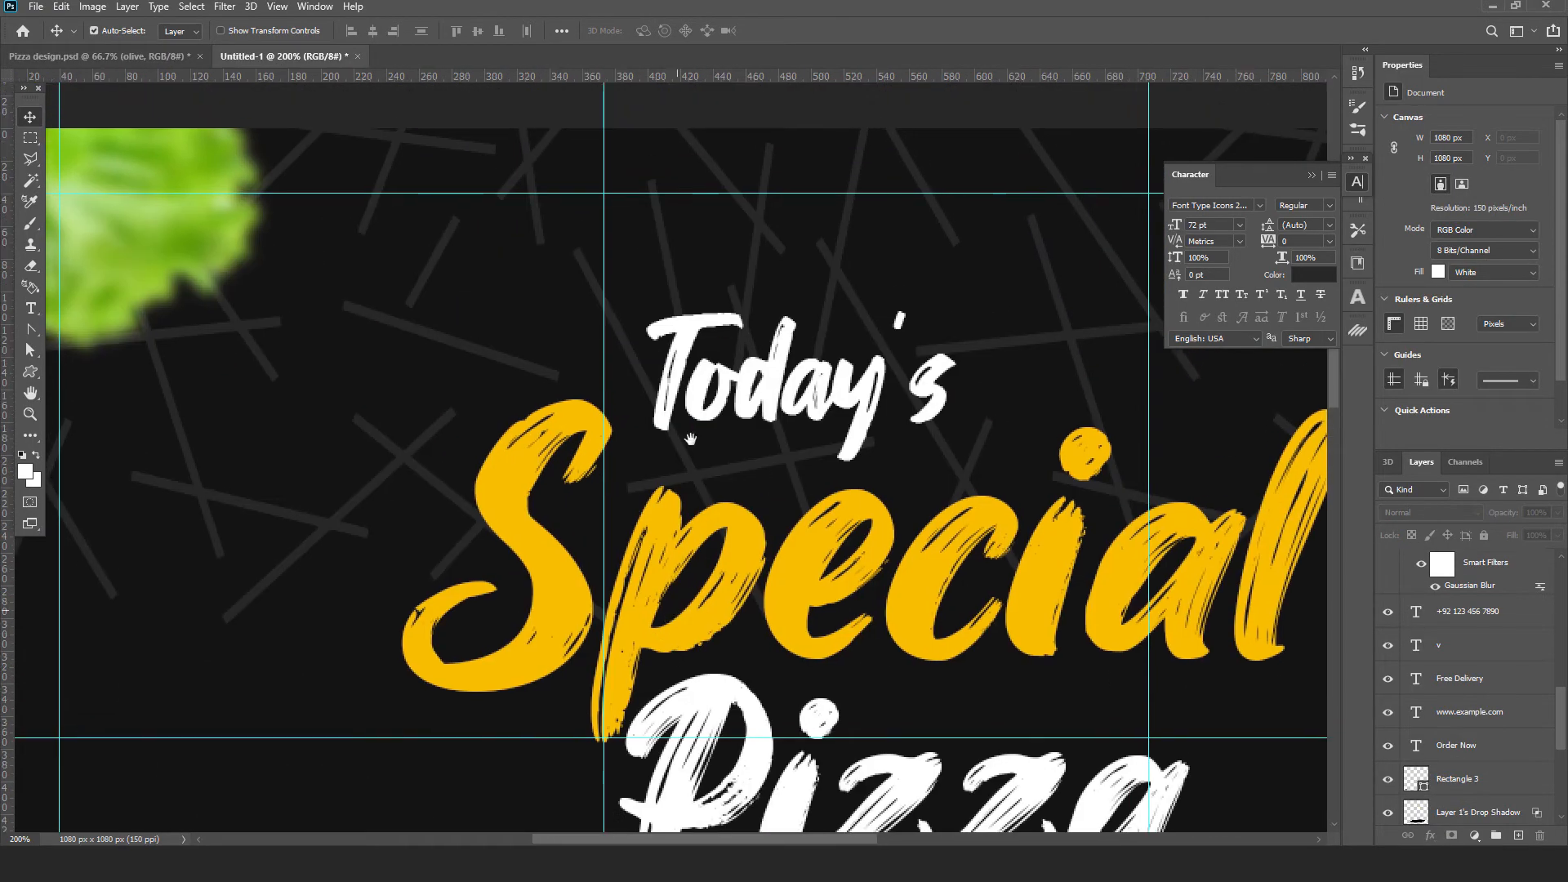
pyautogui.moveTo(690, 440); pyautogui.dragTo(690, 500)
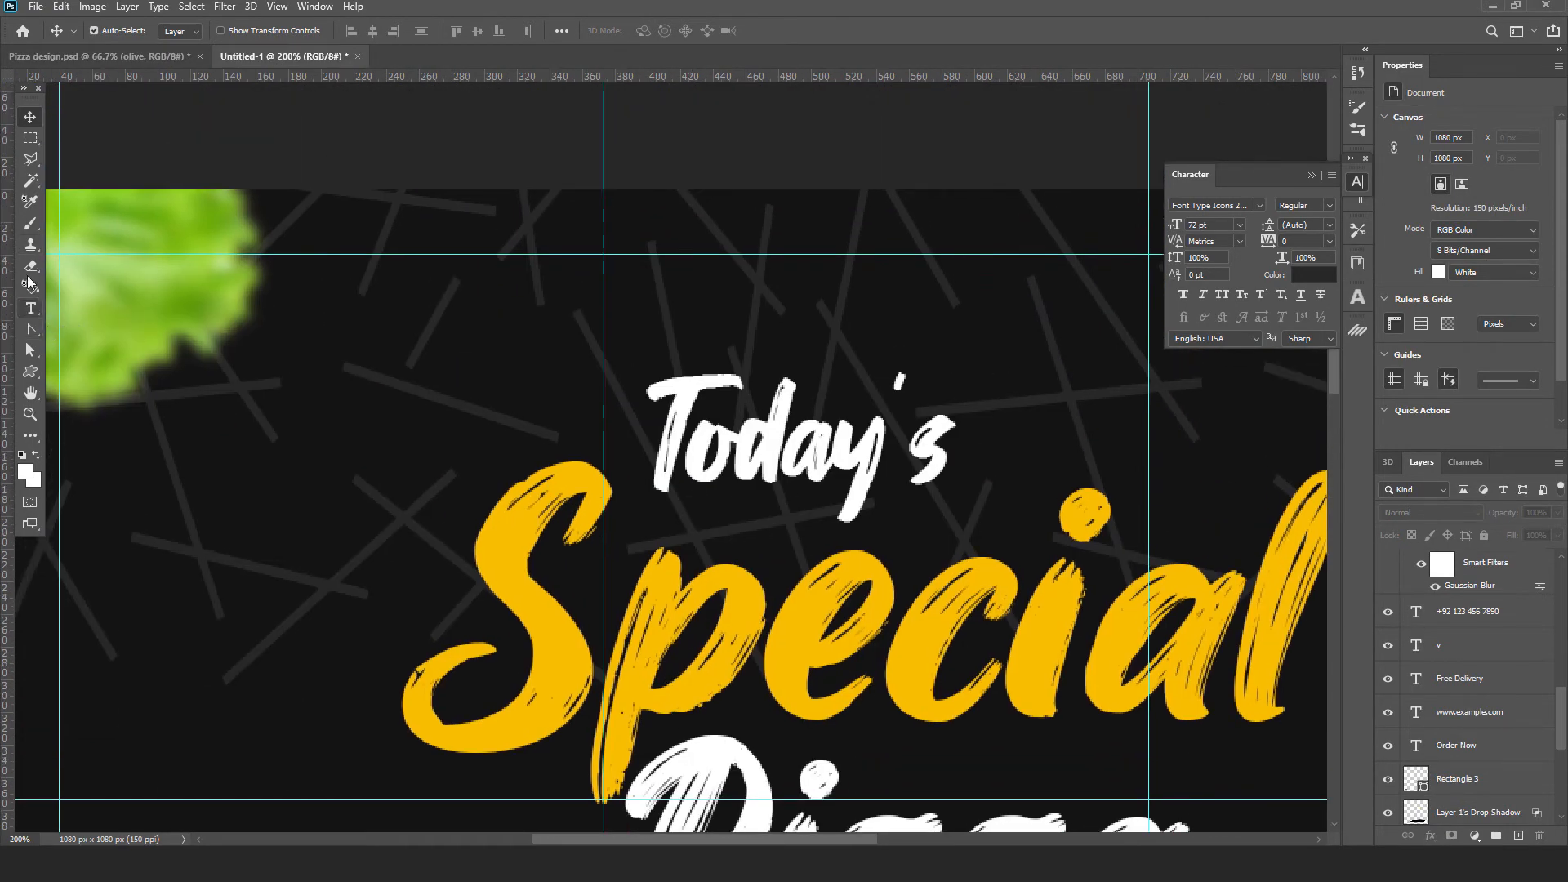
pyautogui.click(31, 329)
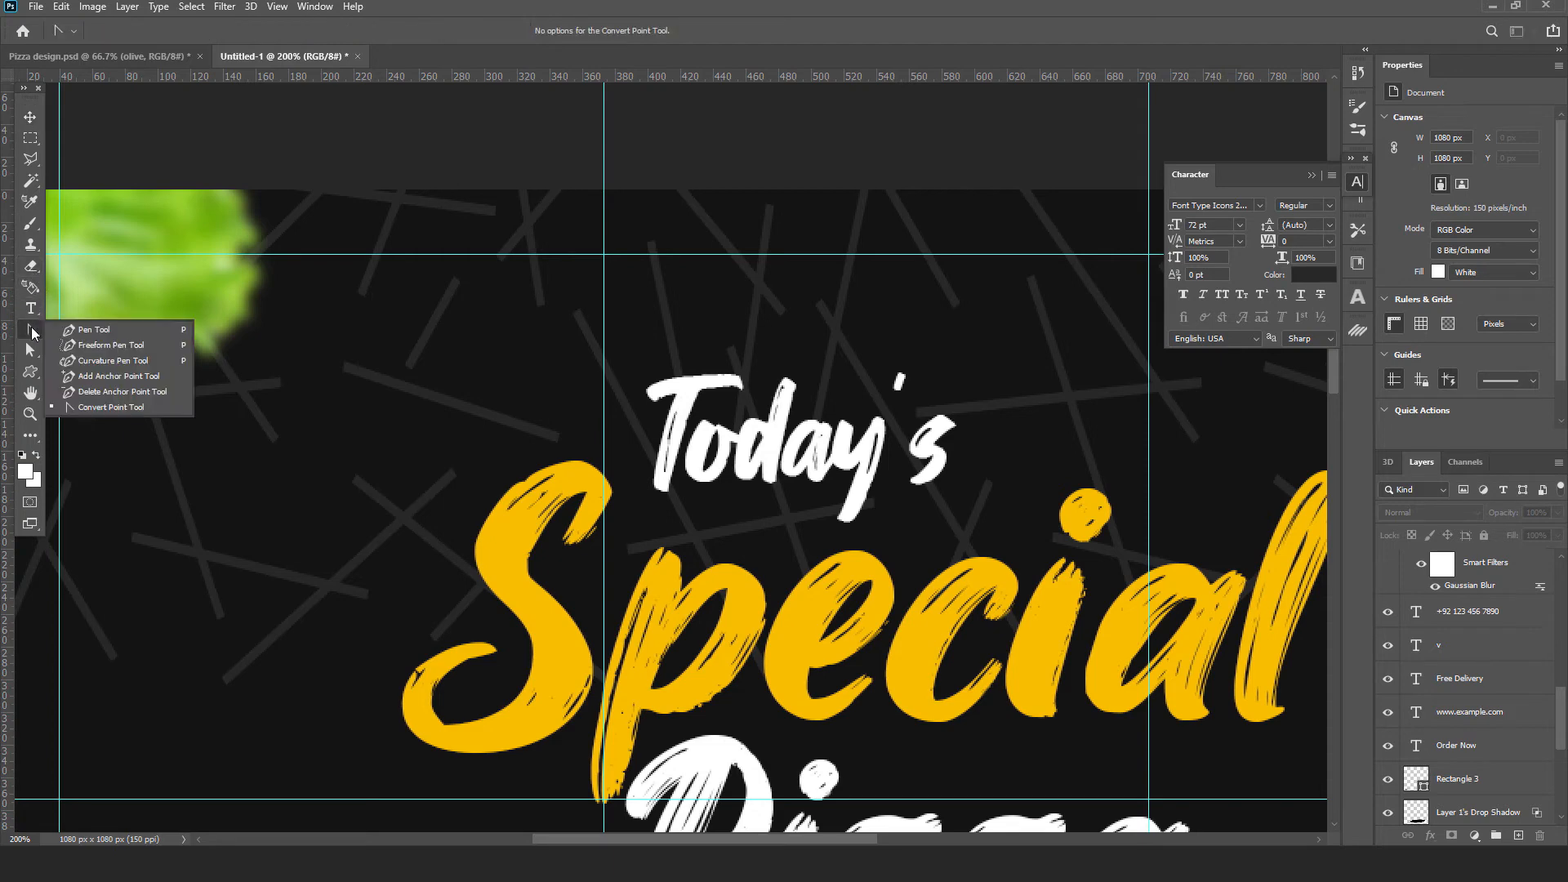
pyautogui.click(76, 329)
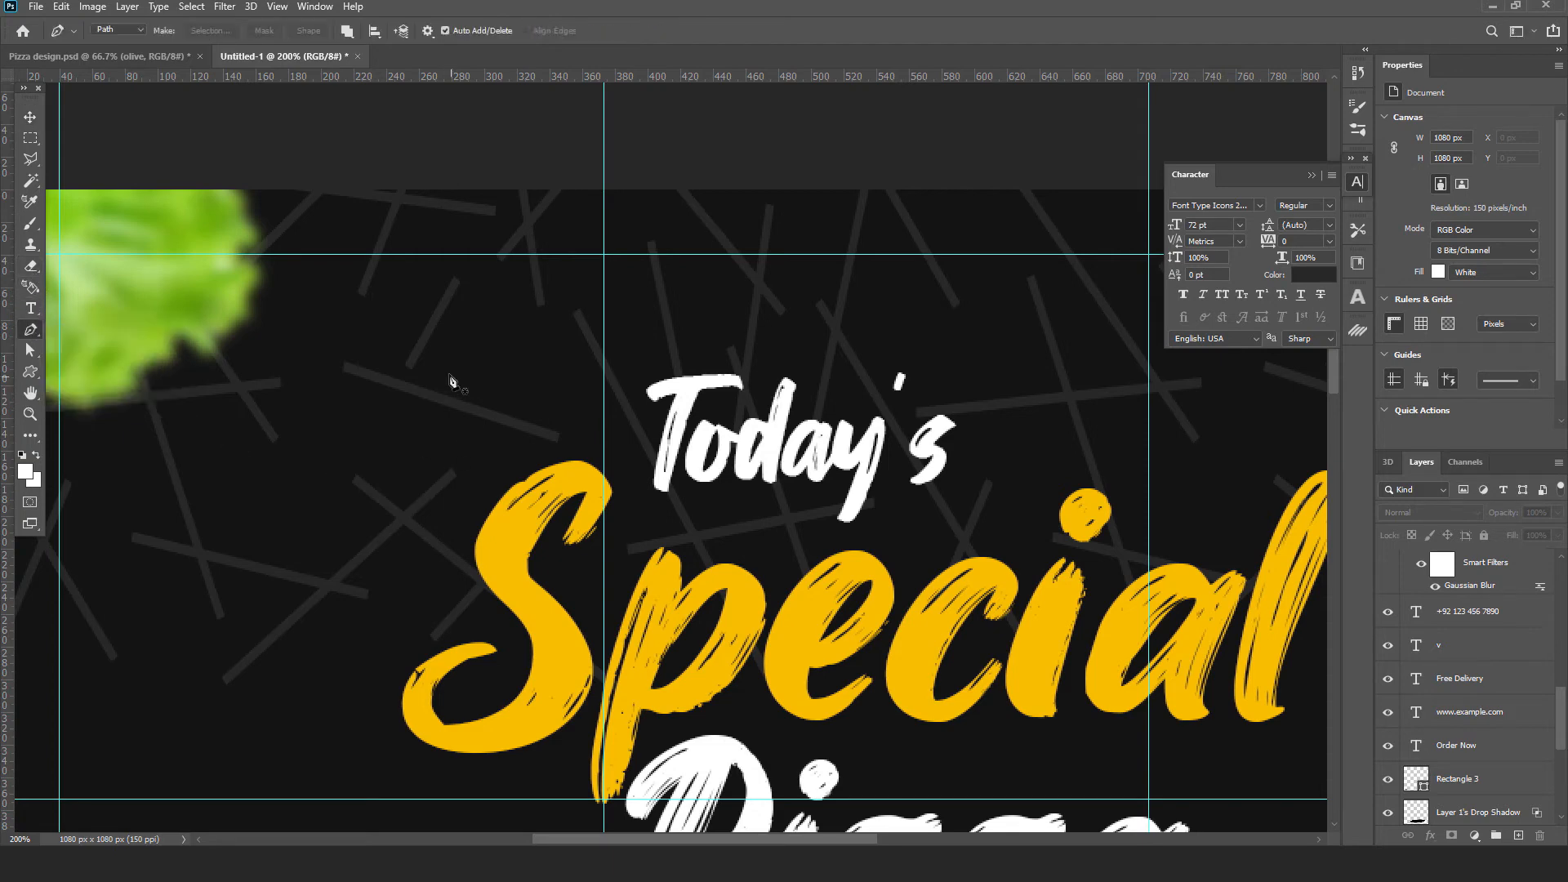
pyautogui.click(512, 290)
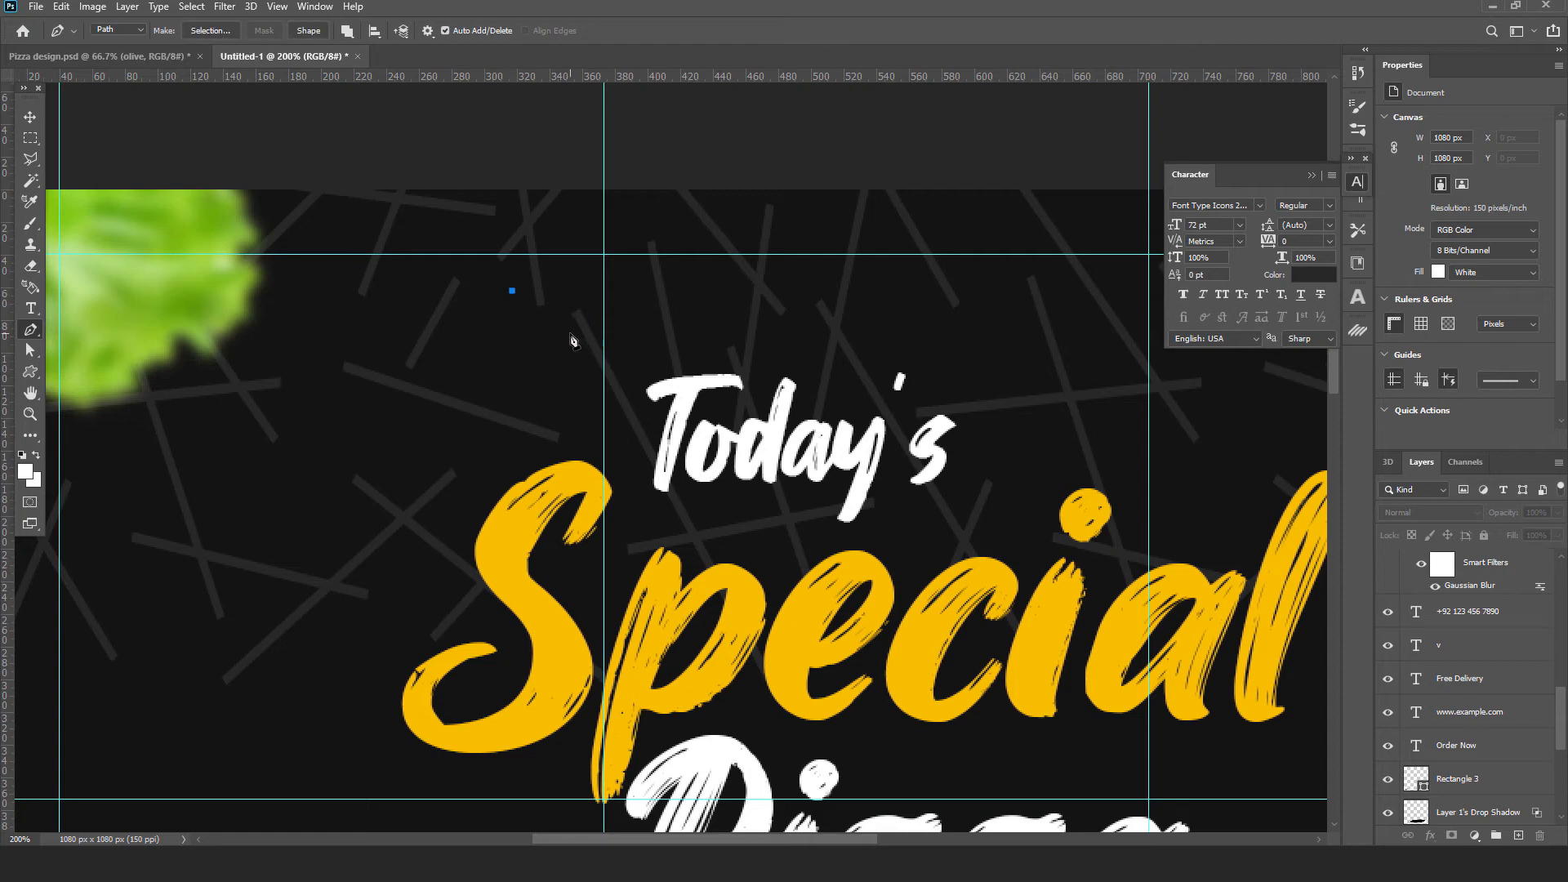
pyautogui.moveTo(571, 336); pyautogui.dragTo(588, 390)
pyautogui.click(580, 421)
pyautogui.moveTo(552, 368); pyautogui.dragTo(529, 349)
pyautogui.moveTo(513, 292); pyautogui.dragTo(541, 291)
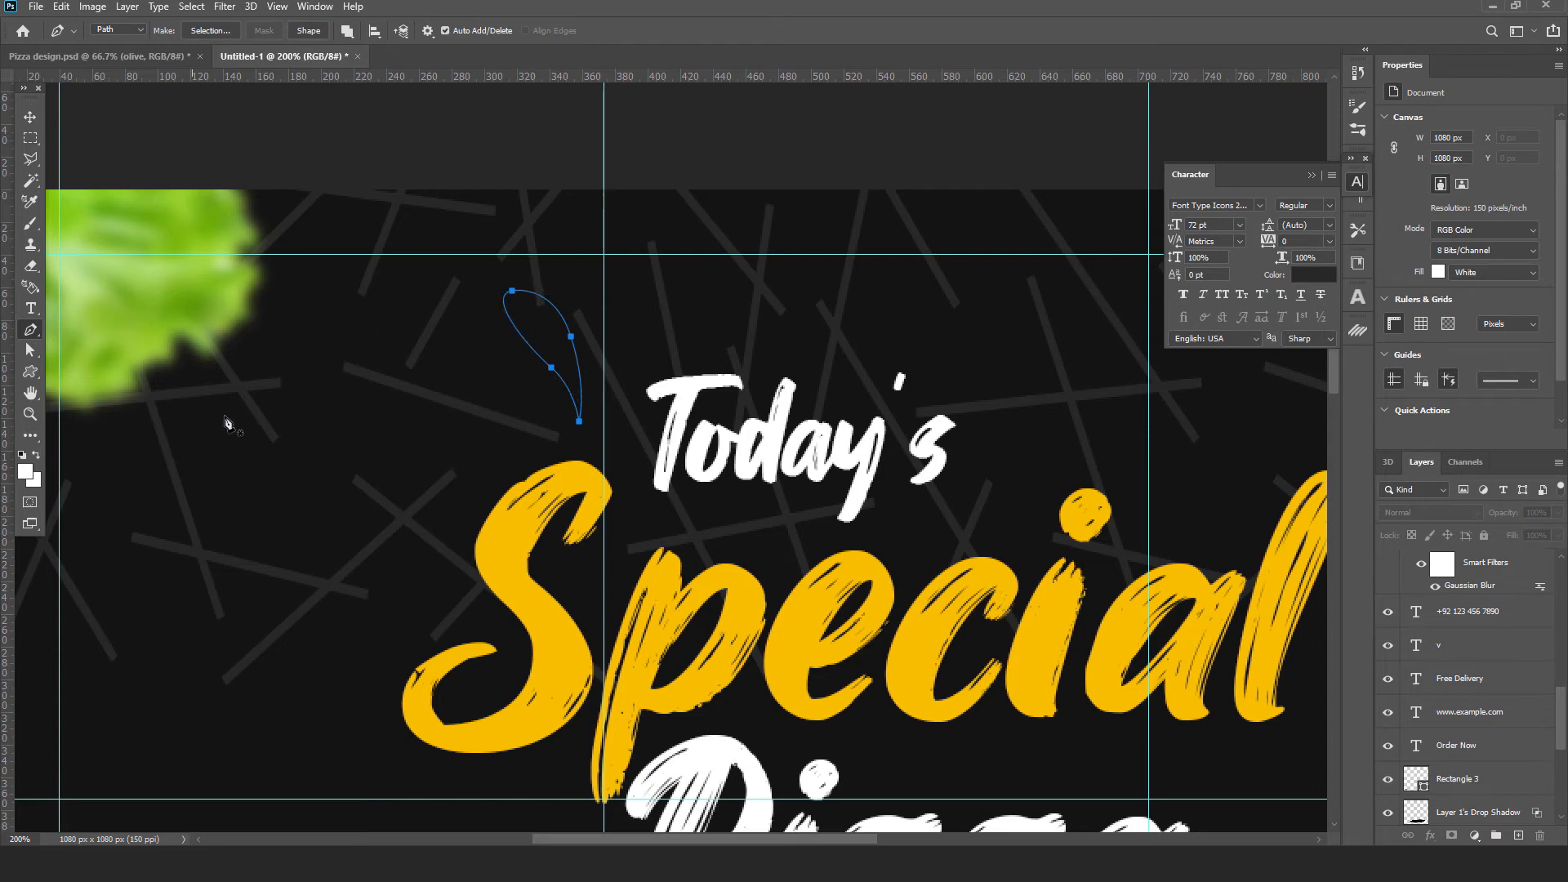
# Step: Refine the petal path by moving its inner-side anchor point and adjusting the curve handle at its upper tip
pyautogui.click(30, 350)
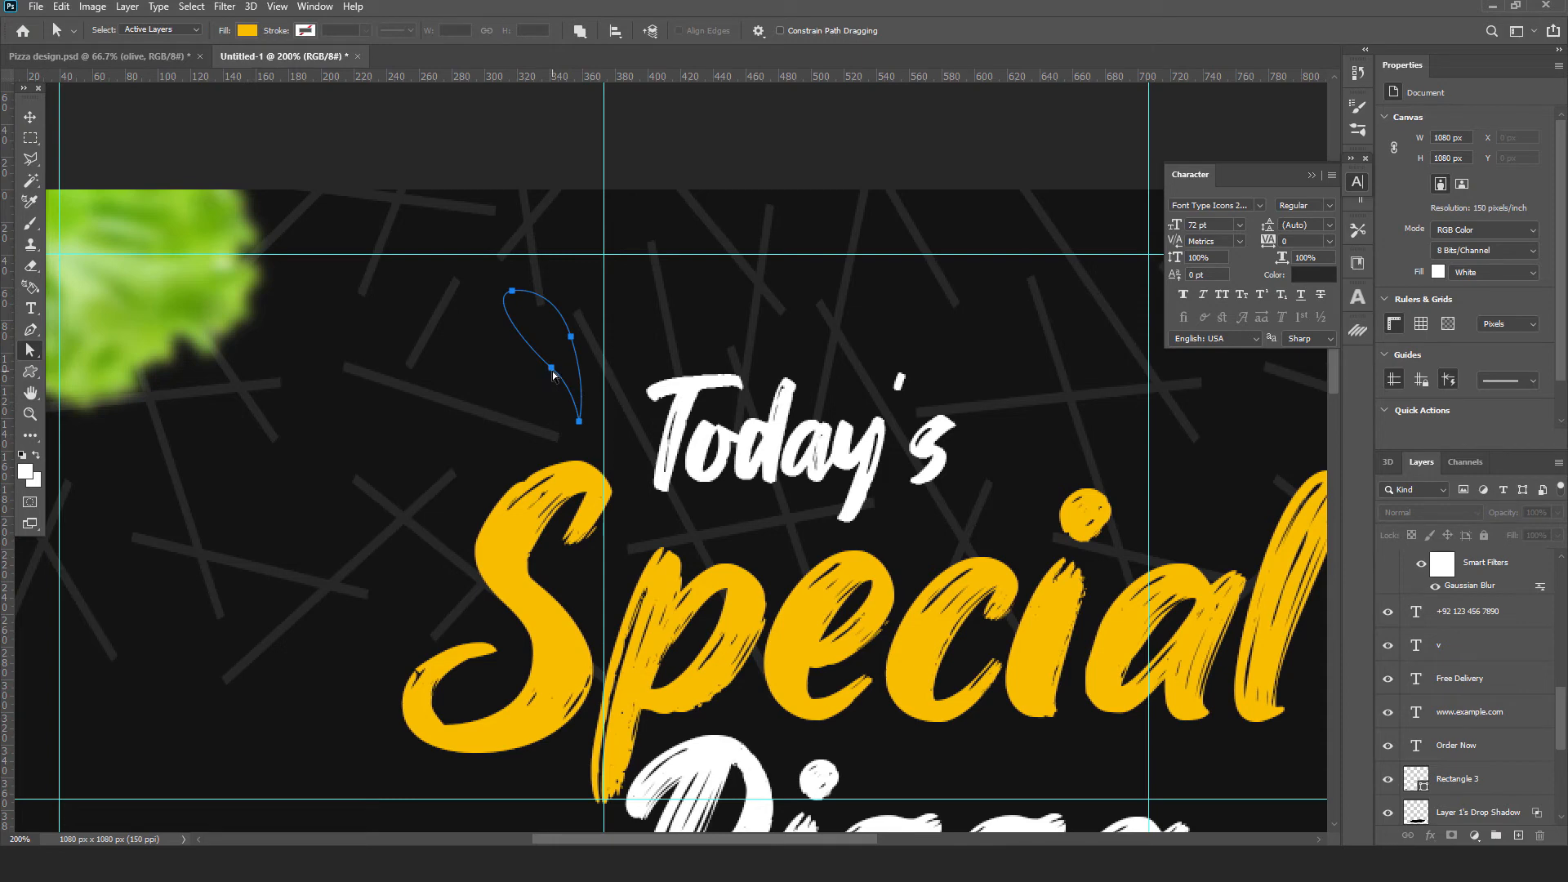
pyautogui.moveTo(554, 369)
pyautogui.mouseDown()
pyautogui.moveTo(549, 356)
pyautogui.moveTo(566, 382)
pyautogui.mouseUp()
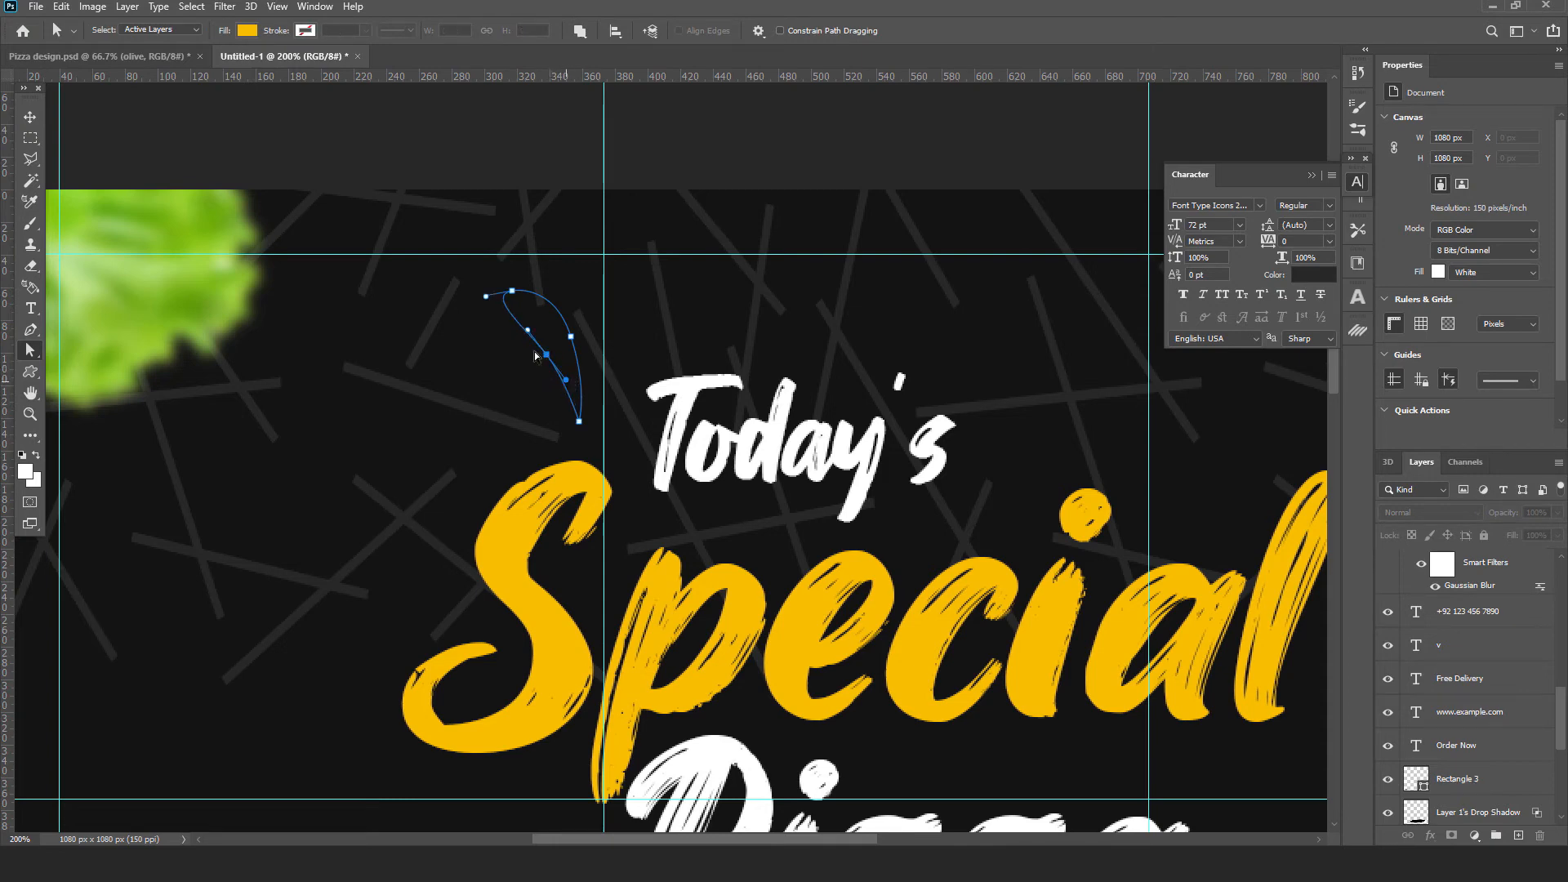
pyautogui.click(512, 291)
pyautogui.moveTo(487, 305); pyautogui.dragTo(493, 308)
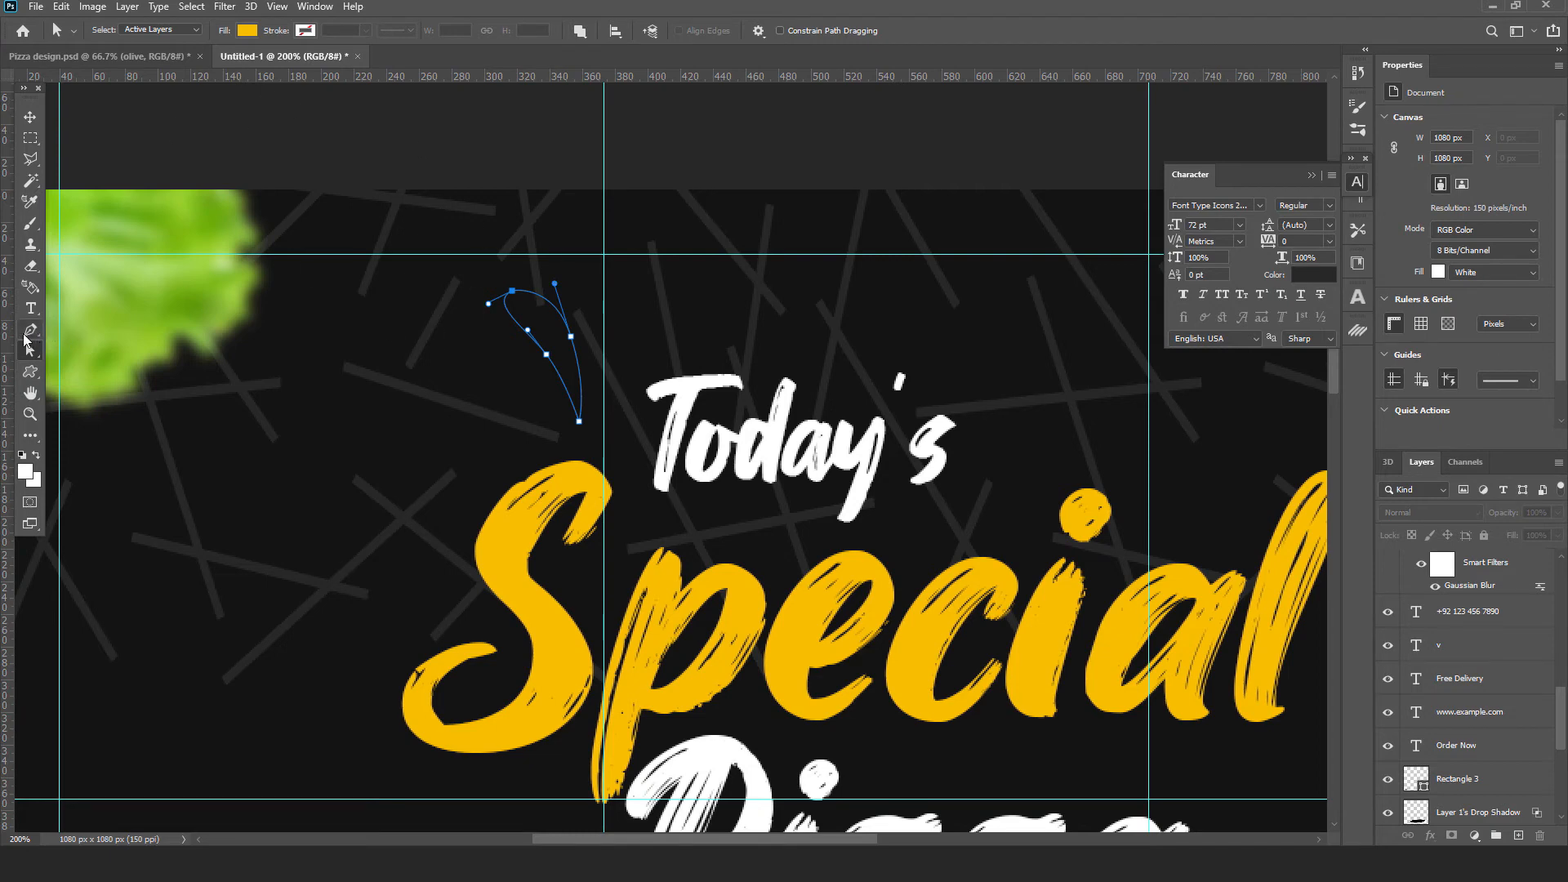
# Step: Convert the petal path into a shape layer and fill it with the title's yellow, #f9bf01
pyautogui.click(31, 331)
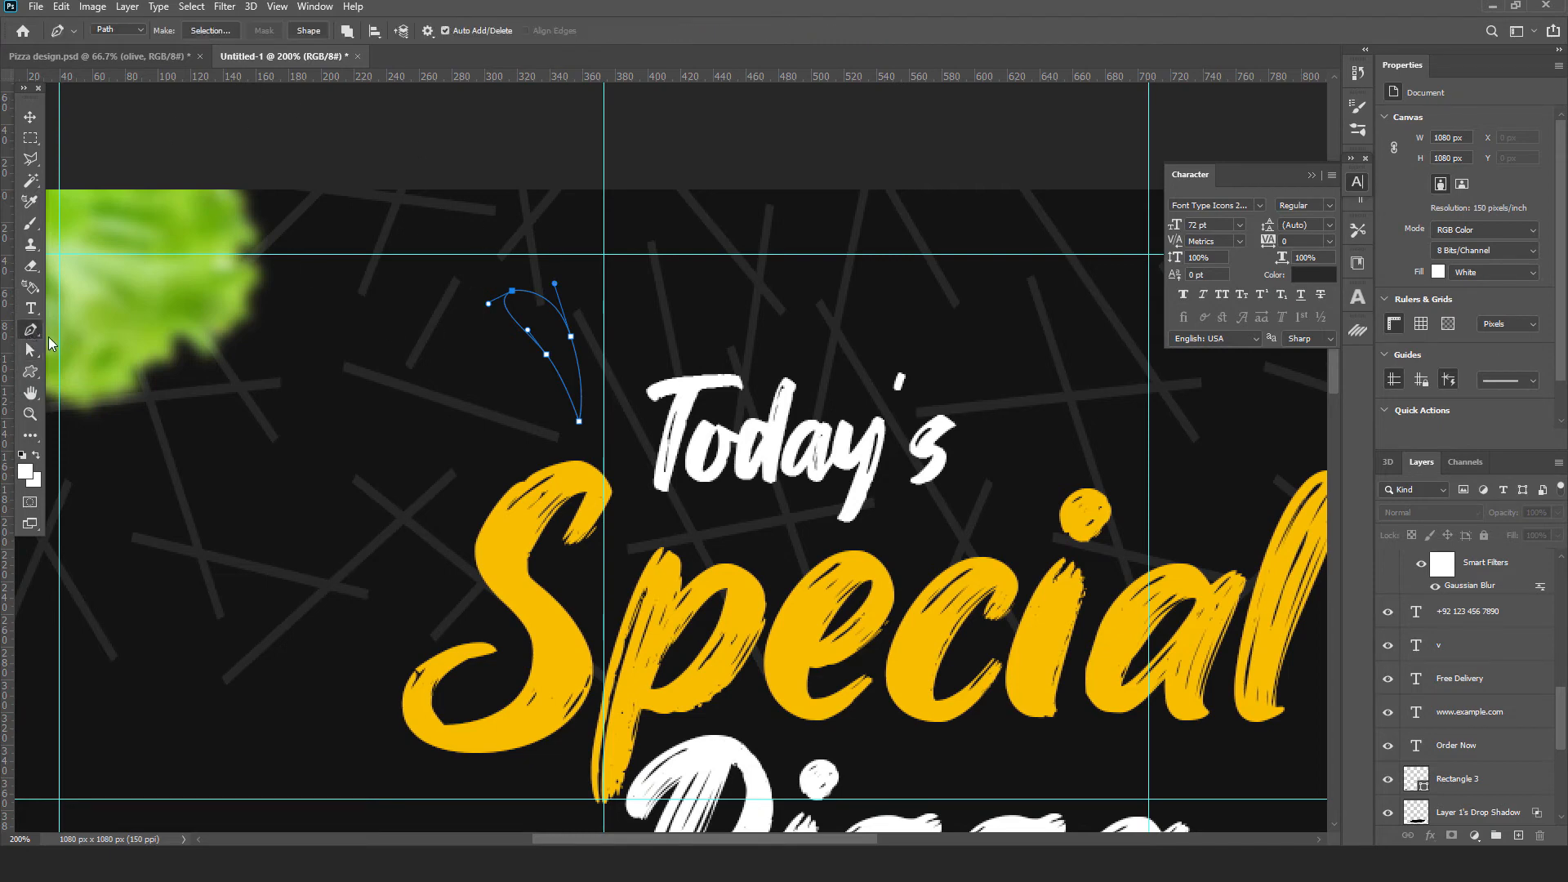
pyautogui.click(307, 31)
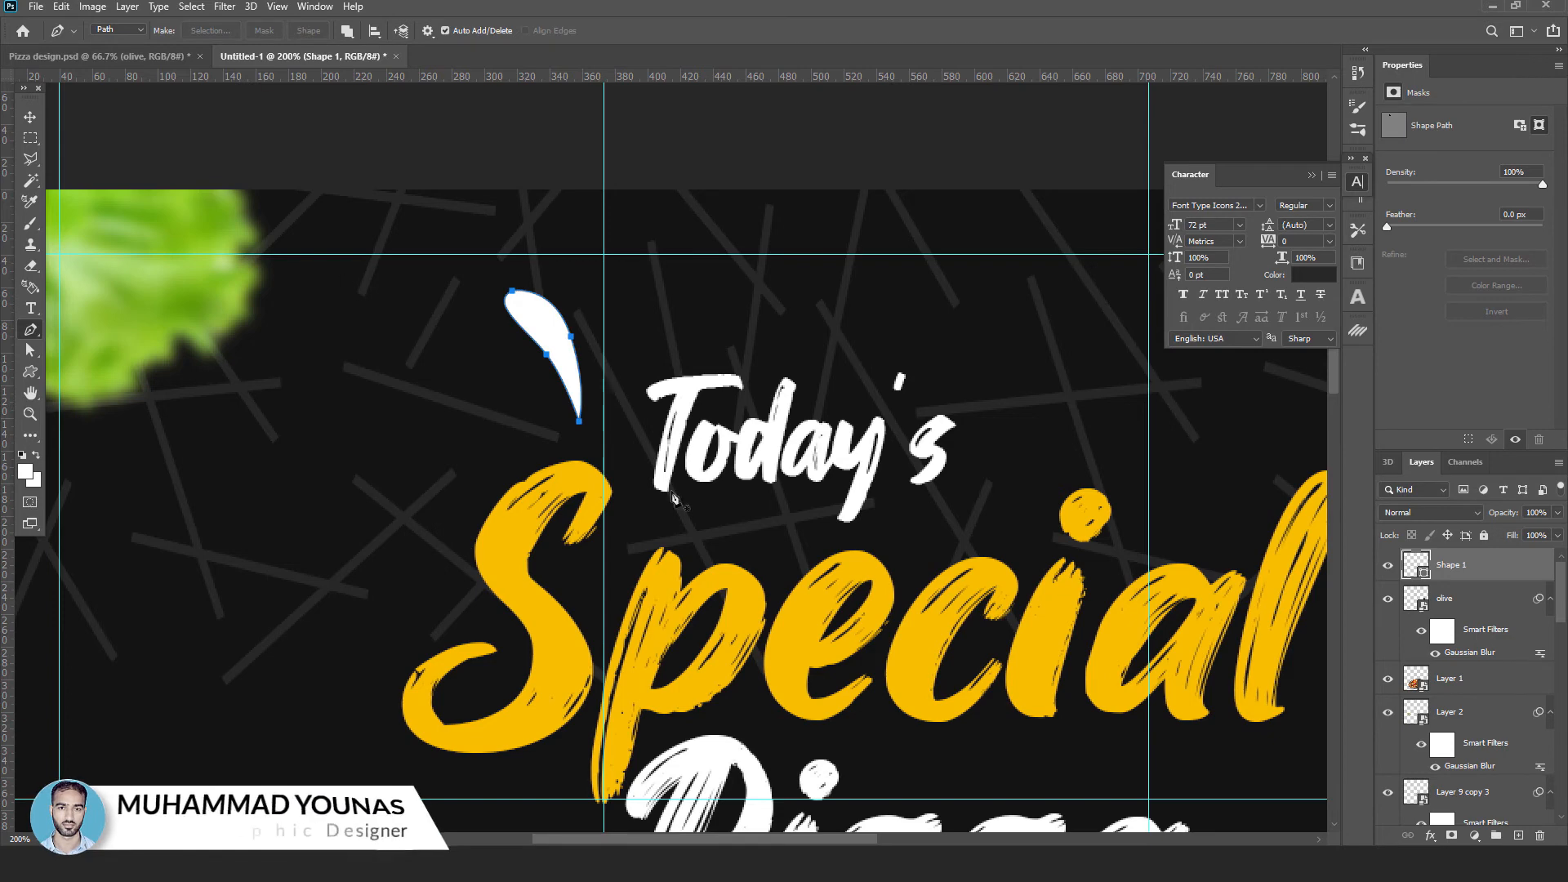
pyautogui.doubleClick(1412, 566)
pyautogui.click(746, 591)
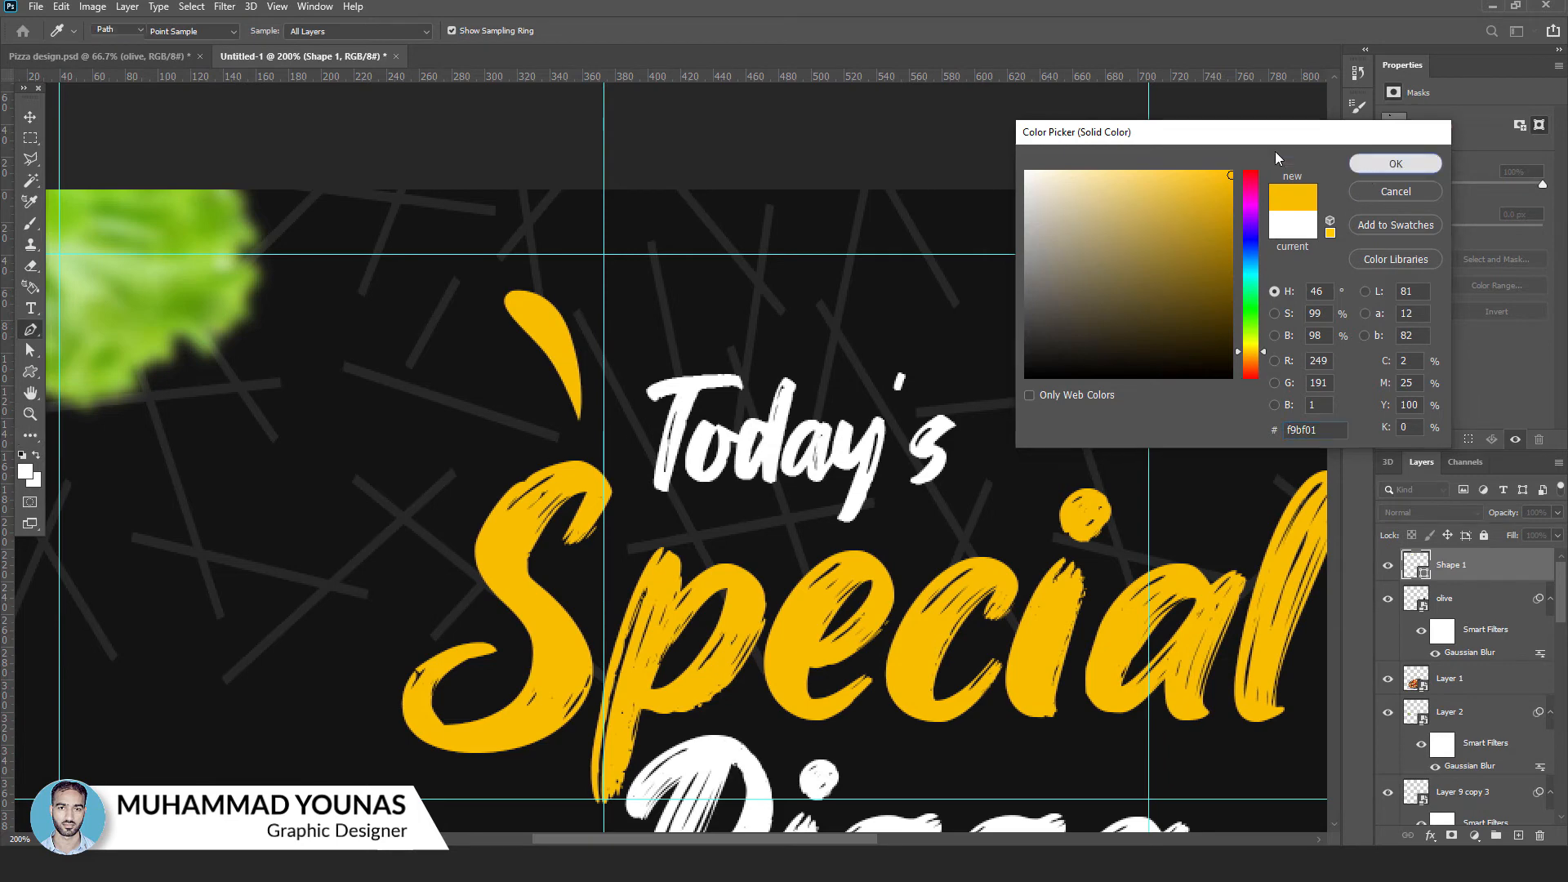
pyautogui.click(1368, 165)
# Step: Adjust the curve handle on the yellow petal's outer edge to make its lower part slightly fuller
pyautogui.press('a')
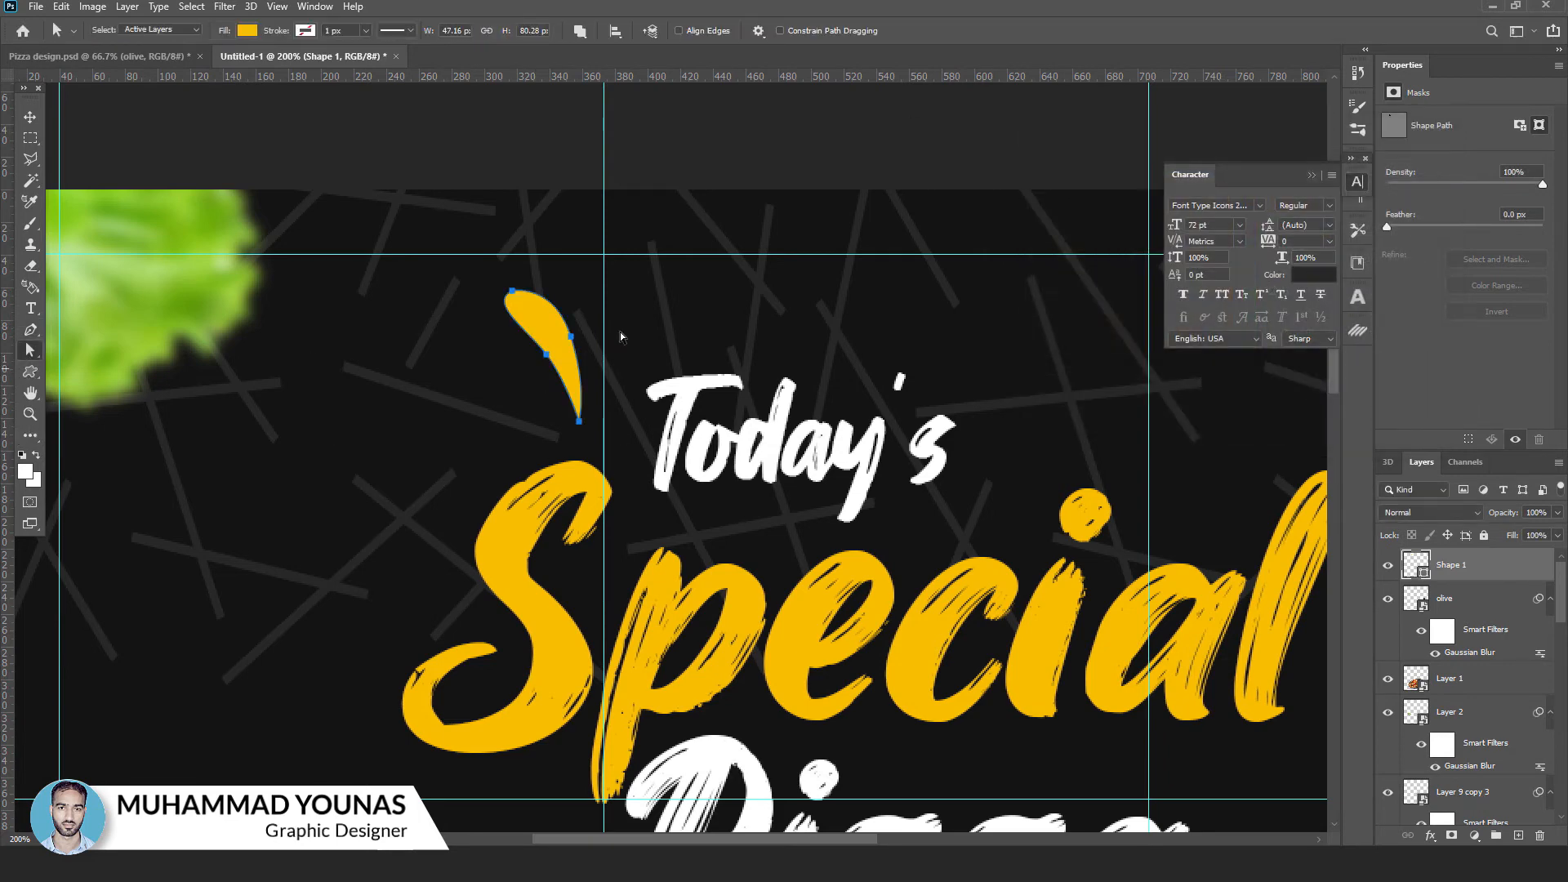
pyautogui.click(572, 336)
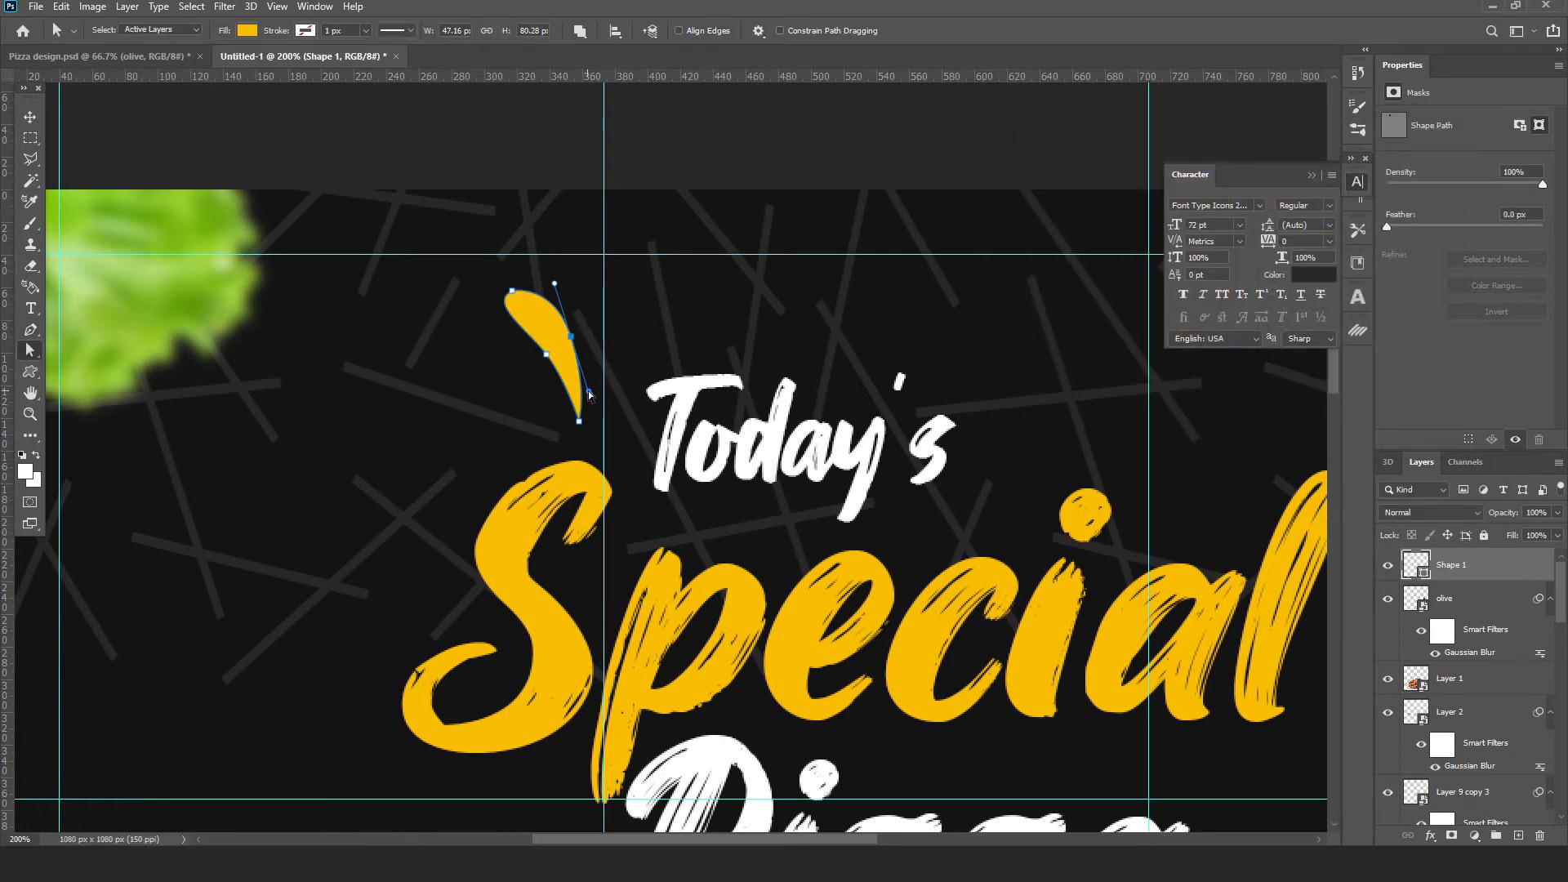
pyautogui.moveTo(588, 390); pyautogui.dragTo(593, 391)
pyautogui.press('v')
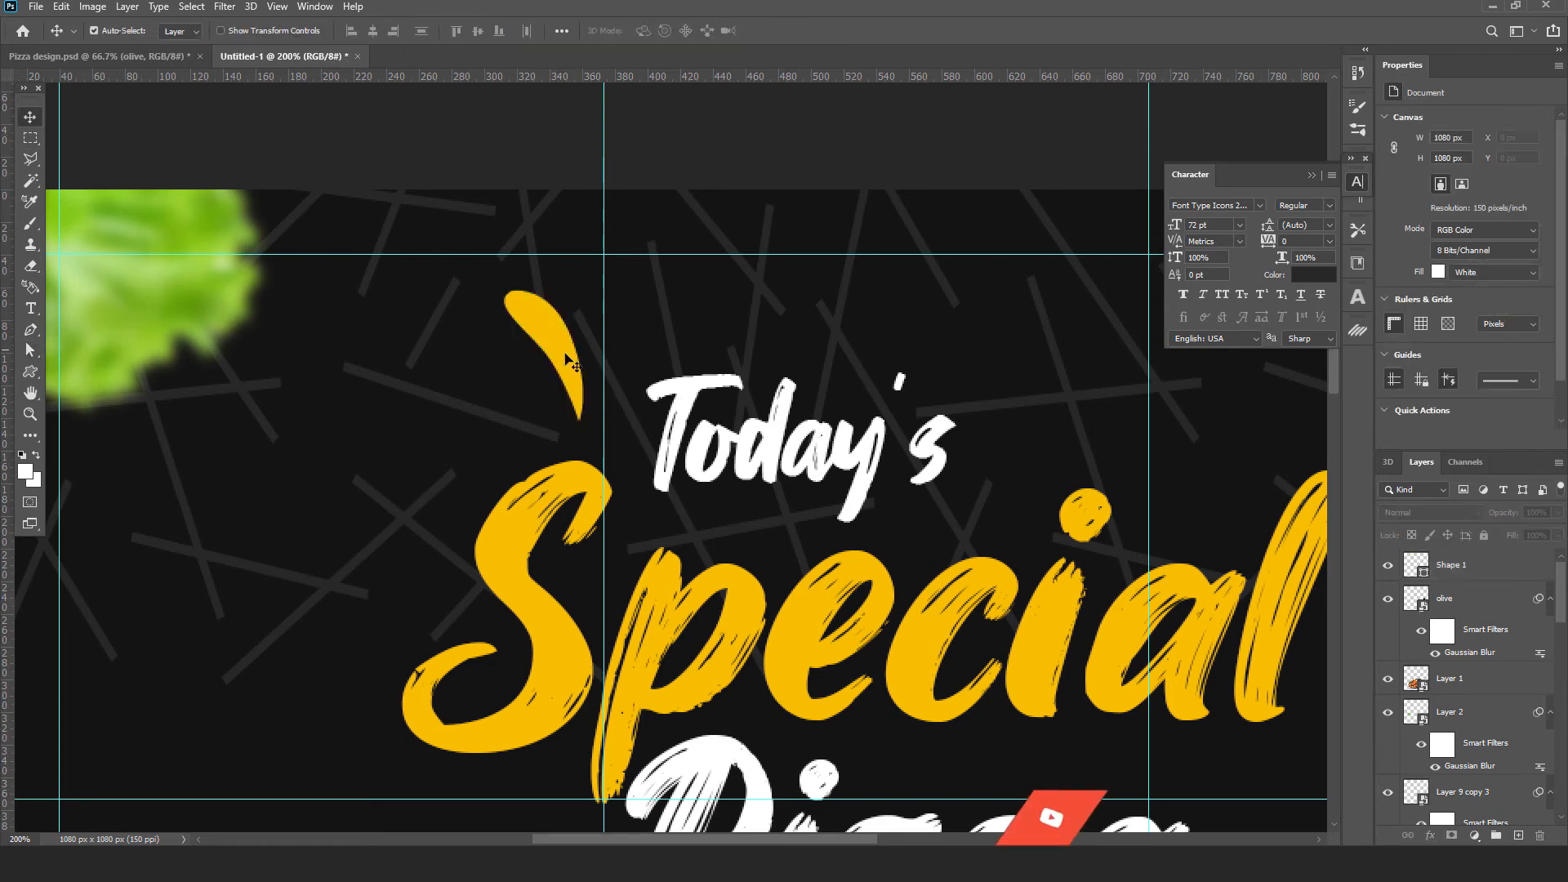
# Step: Duplicate the yellow petal, rotate the copy counter-clockwise, and place it to the left with the pointed ends nearly meeting
pyautogui.click(565, 353)
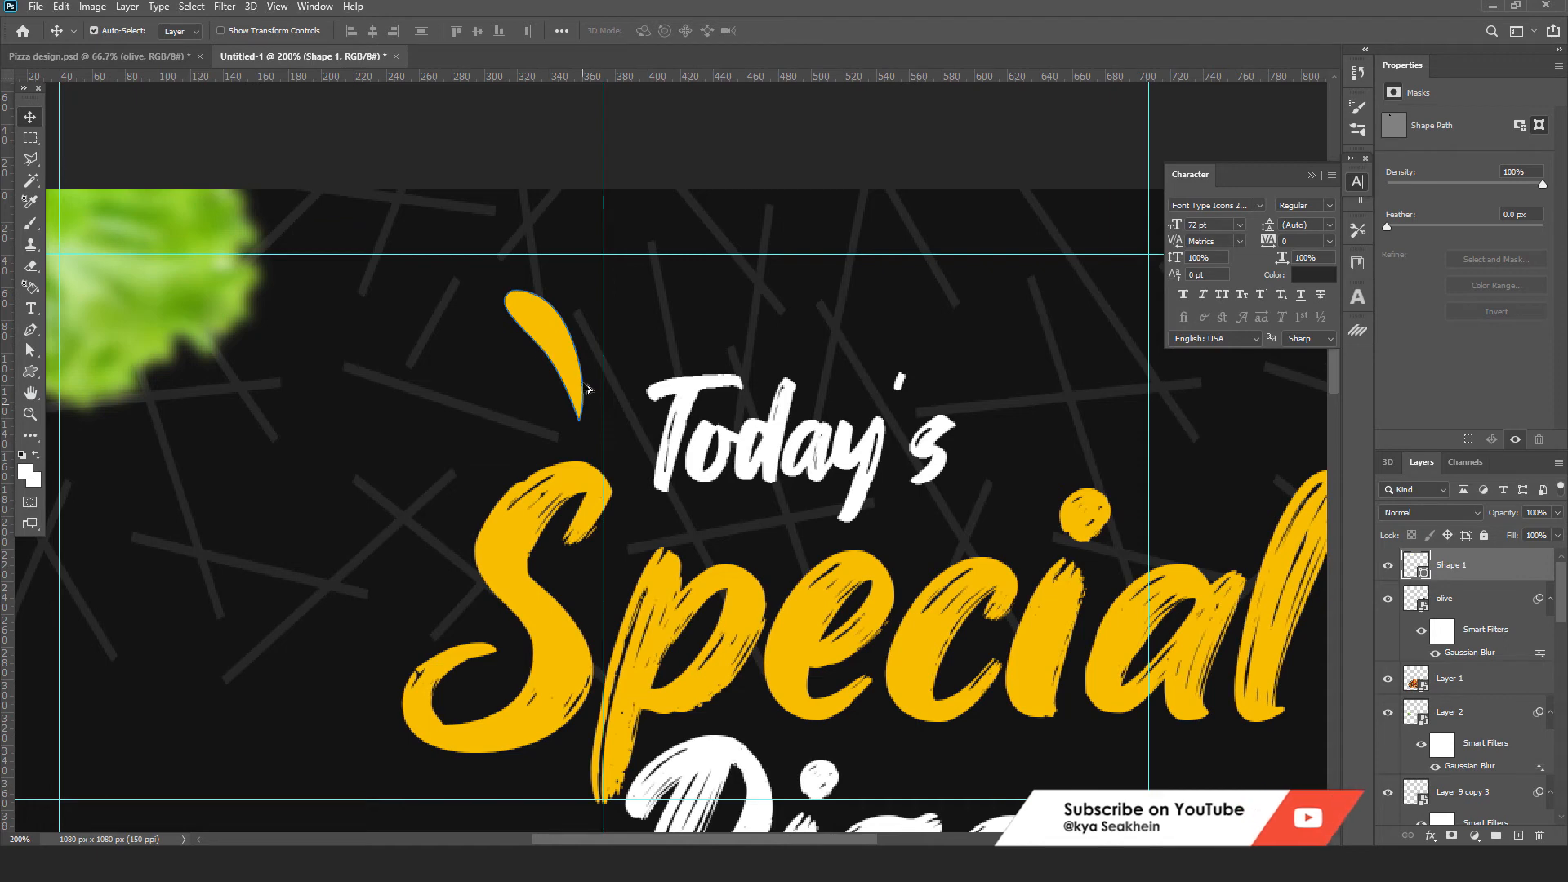
pyautogui.moveTo(574, 365); pyautogui.dragTo(552, 390)
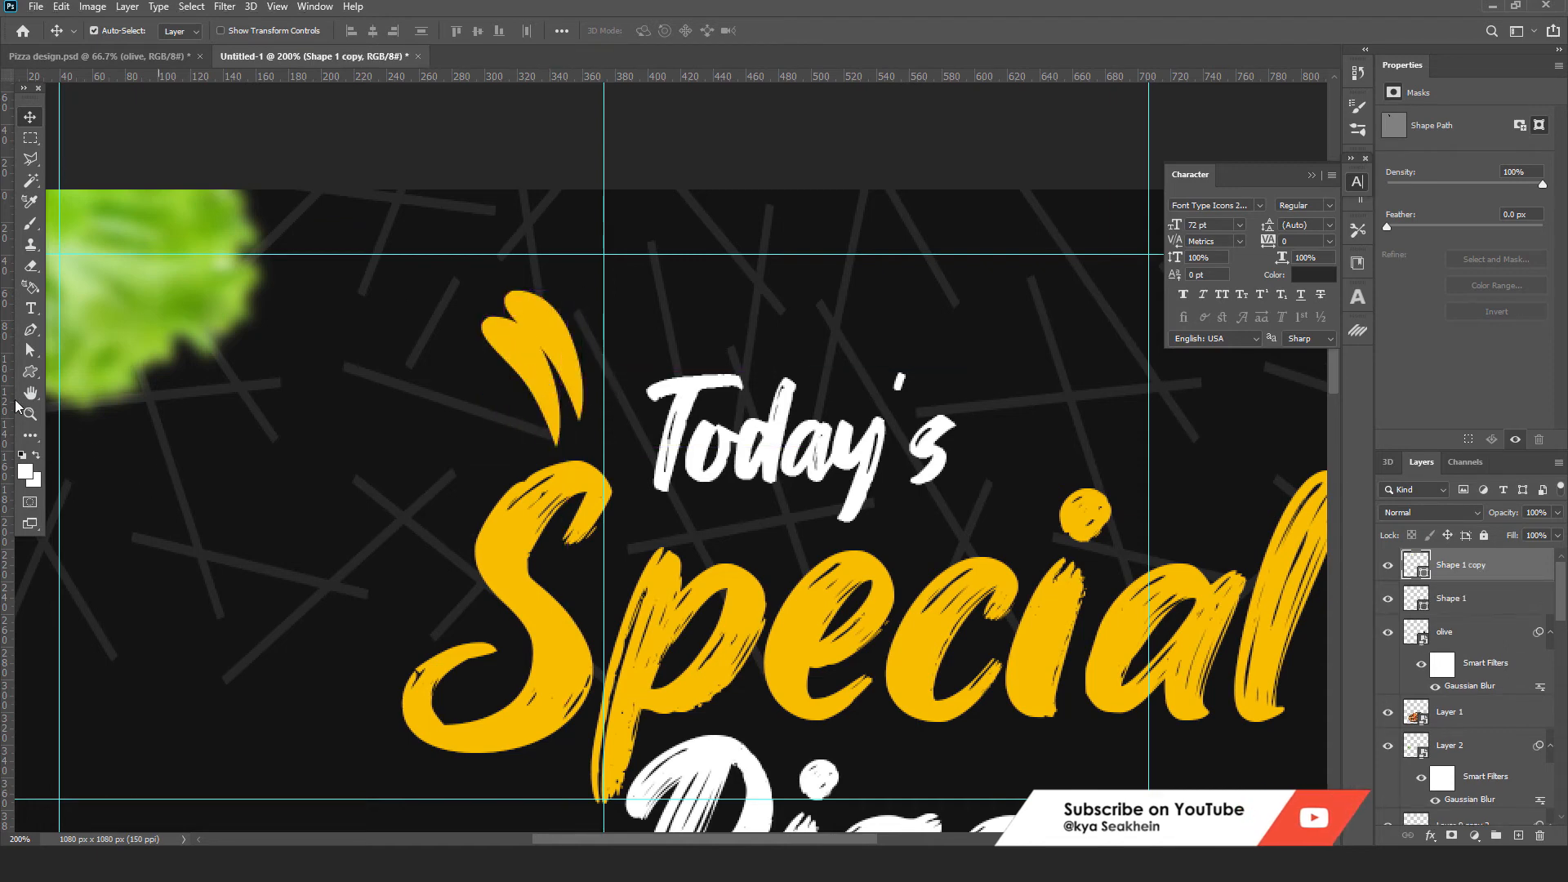
pyautogui.click(30, 349)
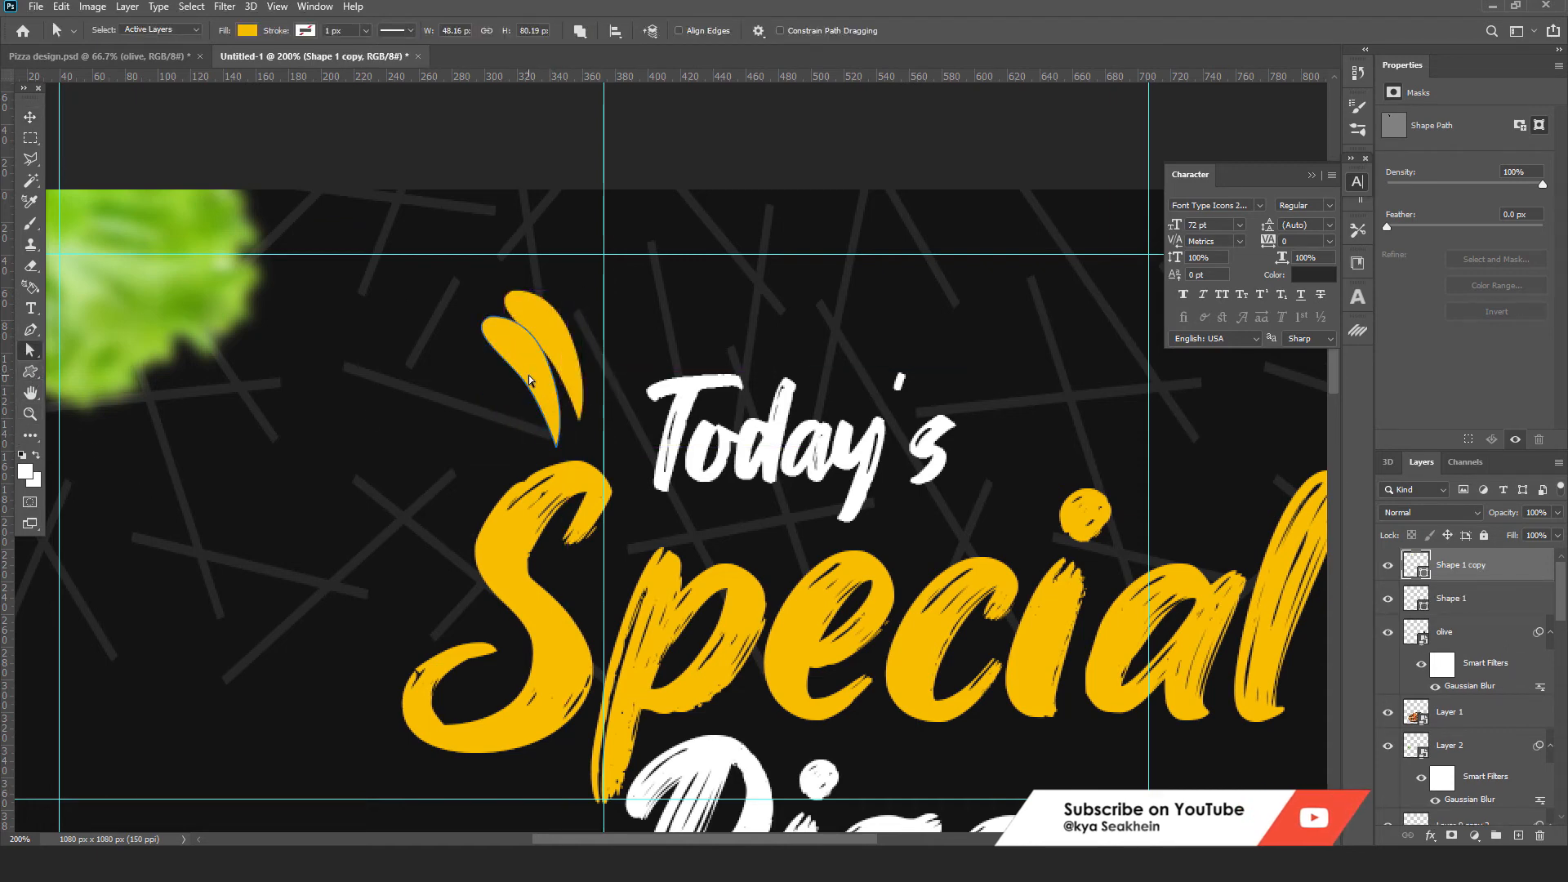
pyautogui.press('v')
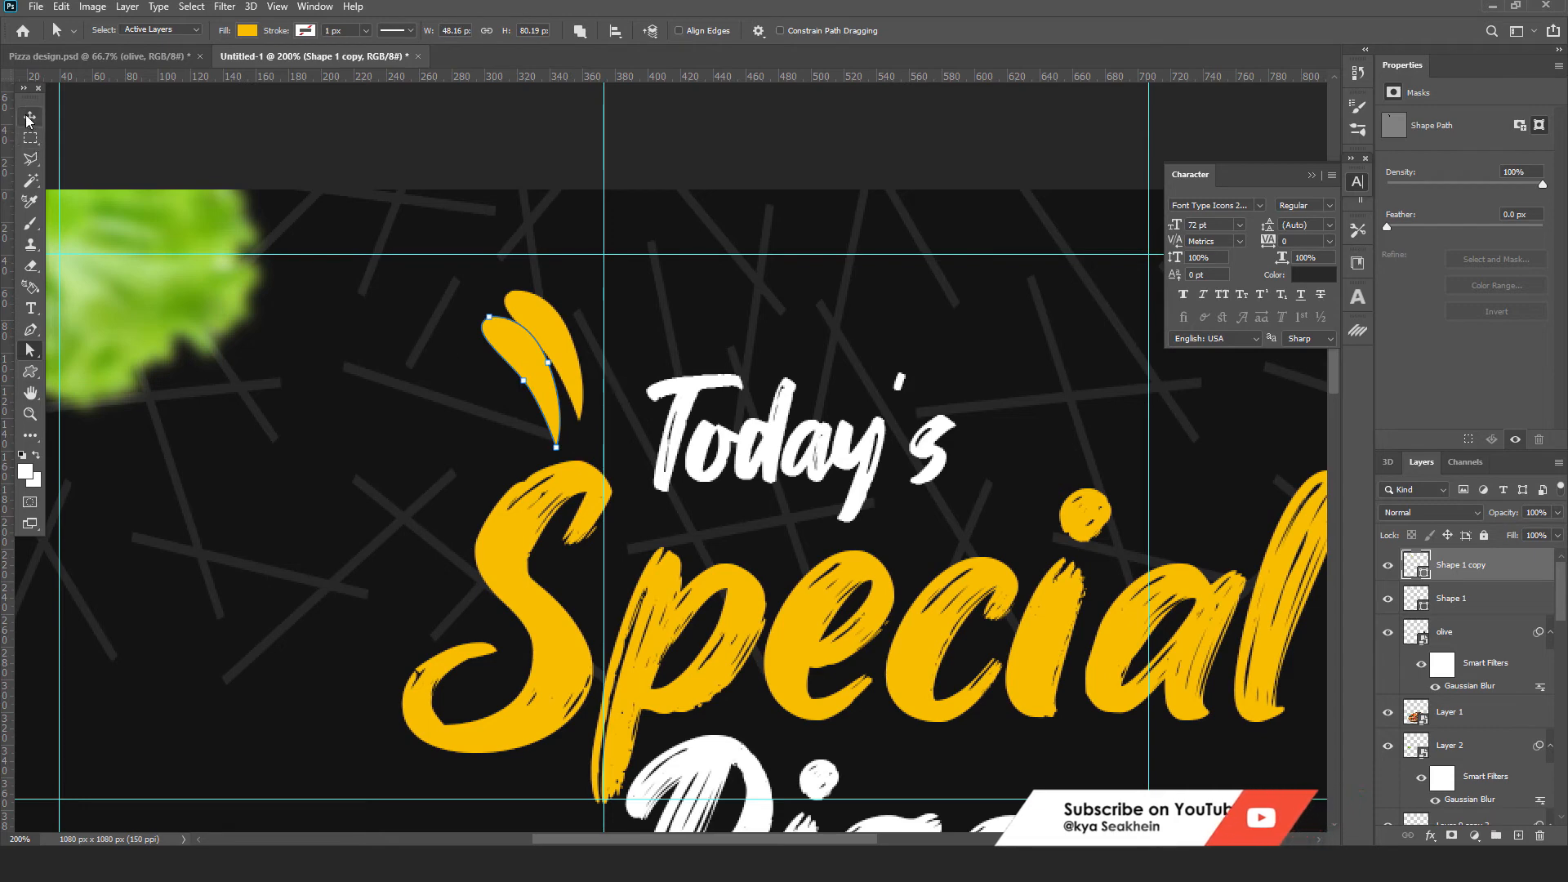
pyautogui.moveTo(585, 455); pyautogui.dragTo(600, 432)
pyautogui.hotkey('ctrl', 't')
pyautogui.moveTo(529, 366); pyautogui.dragTo(469, 347)
pyautogui.click(807, 32)
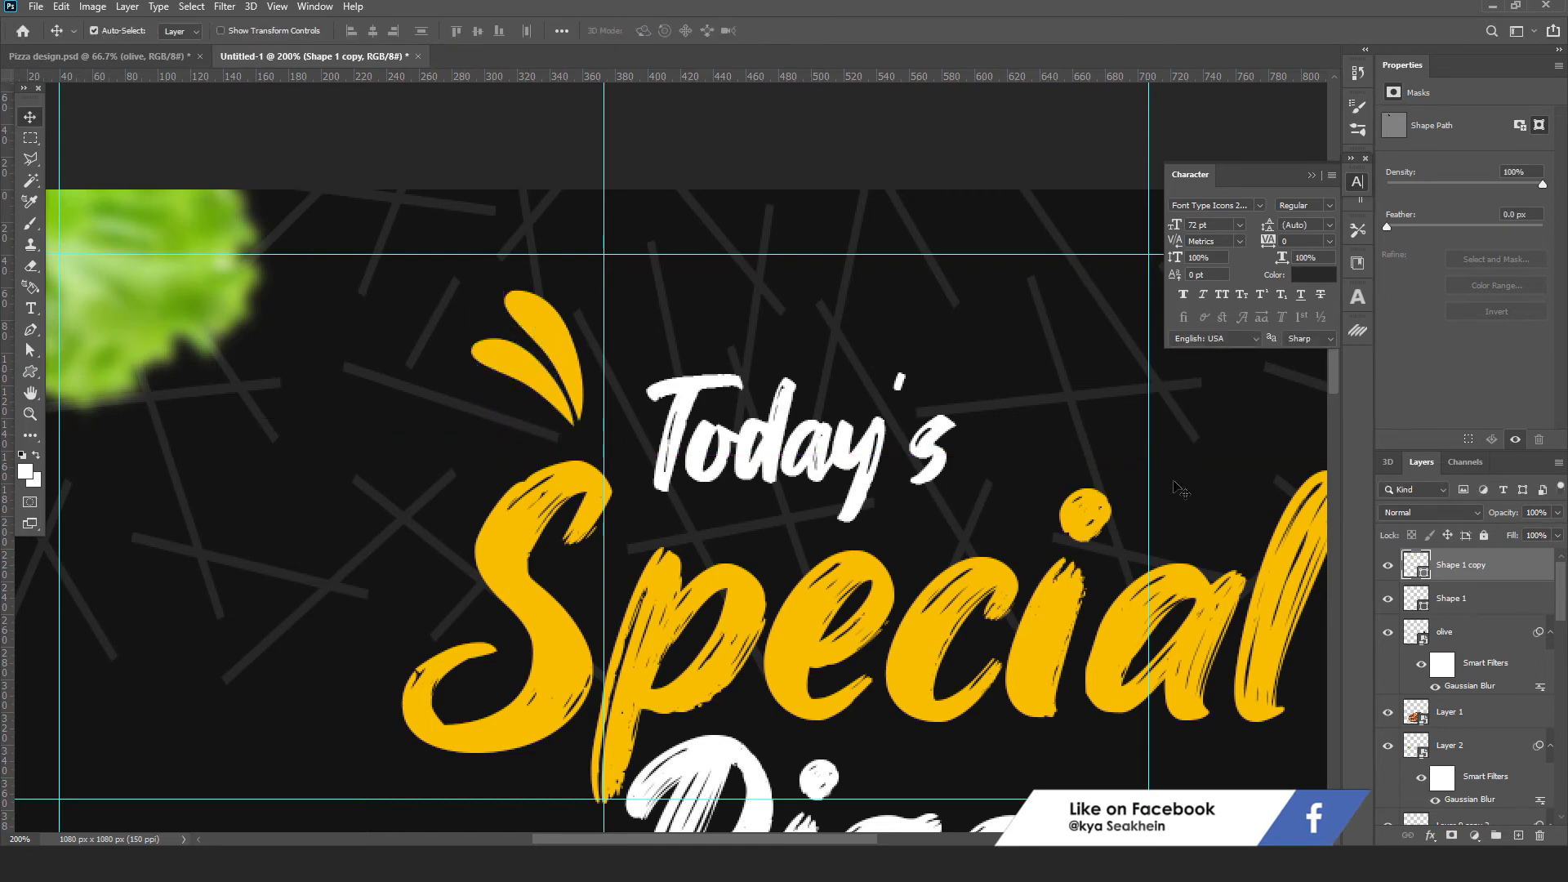
# Step: Set the second petal's fill color to white #ffffff
pyautogui.doubleClick(1425, 568)
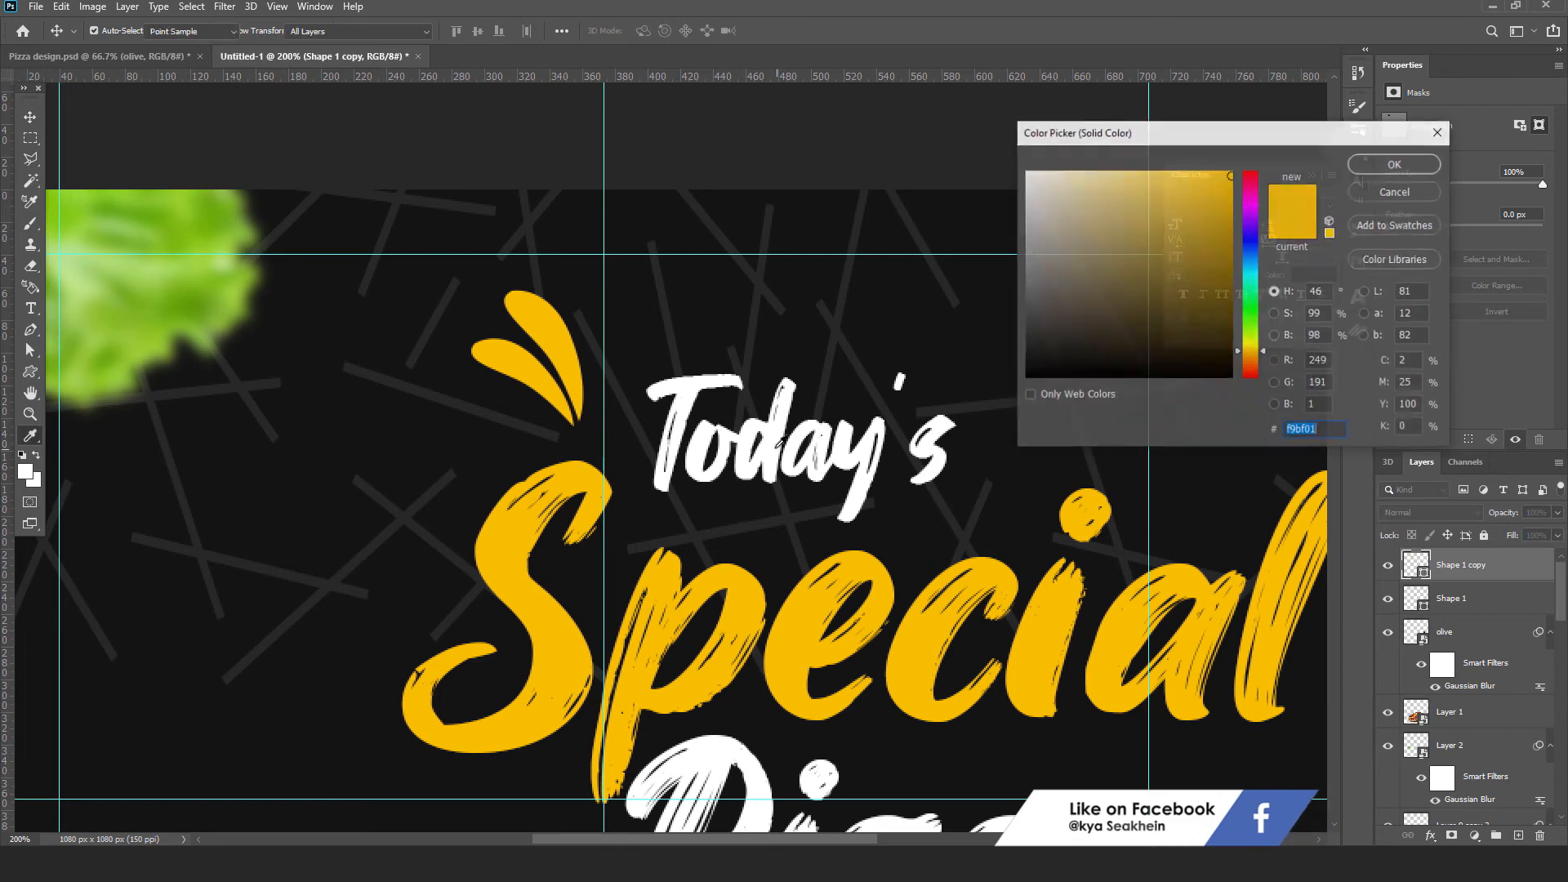
pyautogui.write('ffffff')
pyautogui.click(1396, 164)
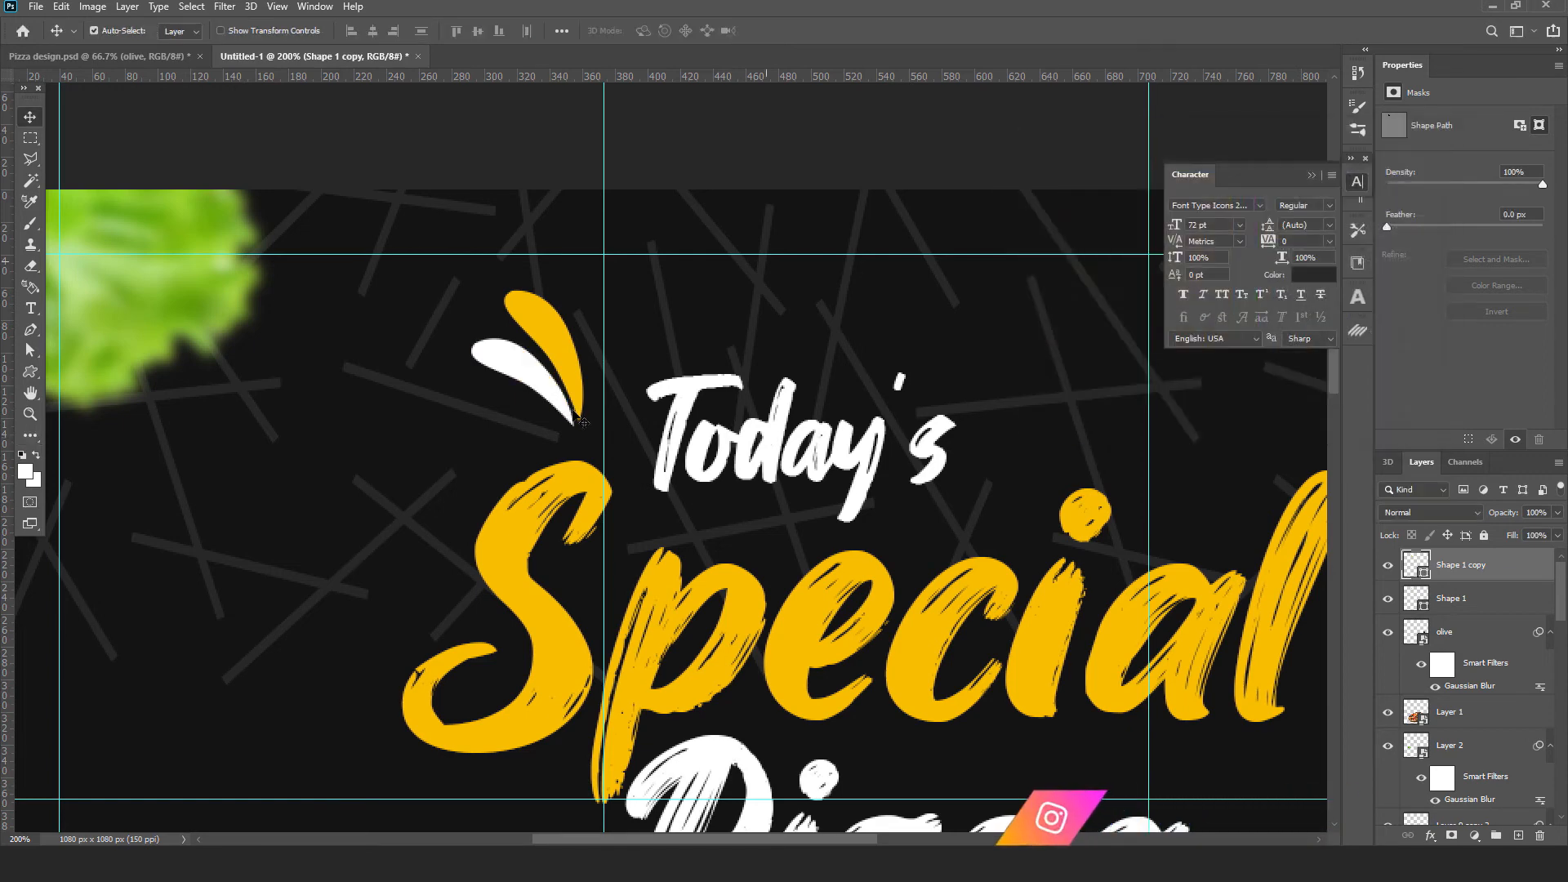
# Step: Duplicate the white petal below, scale the copy to about 70.69%, and rotate it about -29.23° to complete the fan
pyautogui.keyDown('alt'); pyautogui.moveTo(525, 372); pyautogui.dragTo(535, 402); pyautogui.keyUp('alt')
pyautogui.hotkey('ctrl', 't')
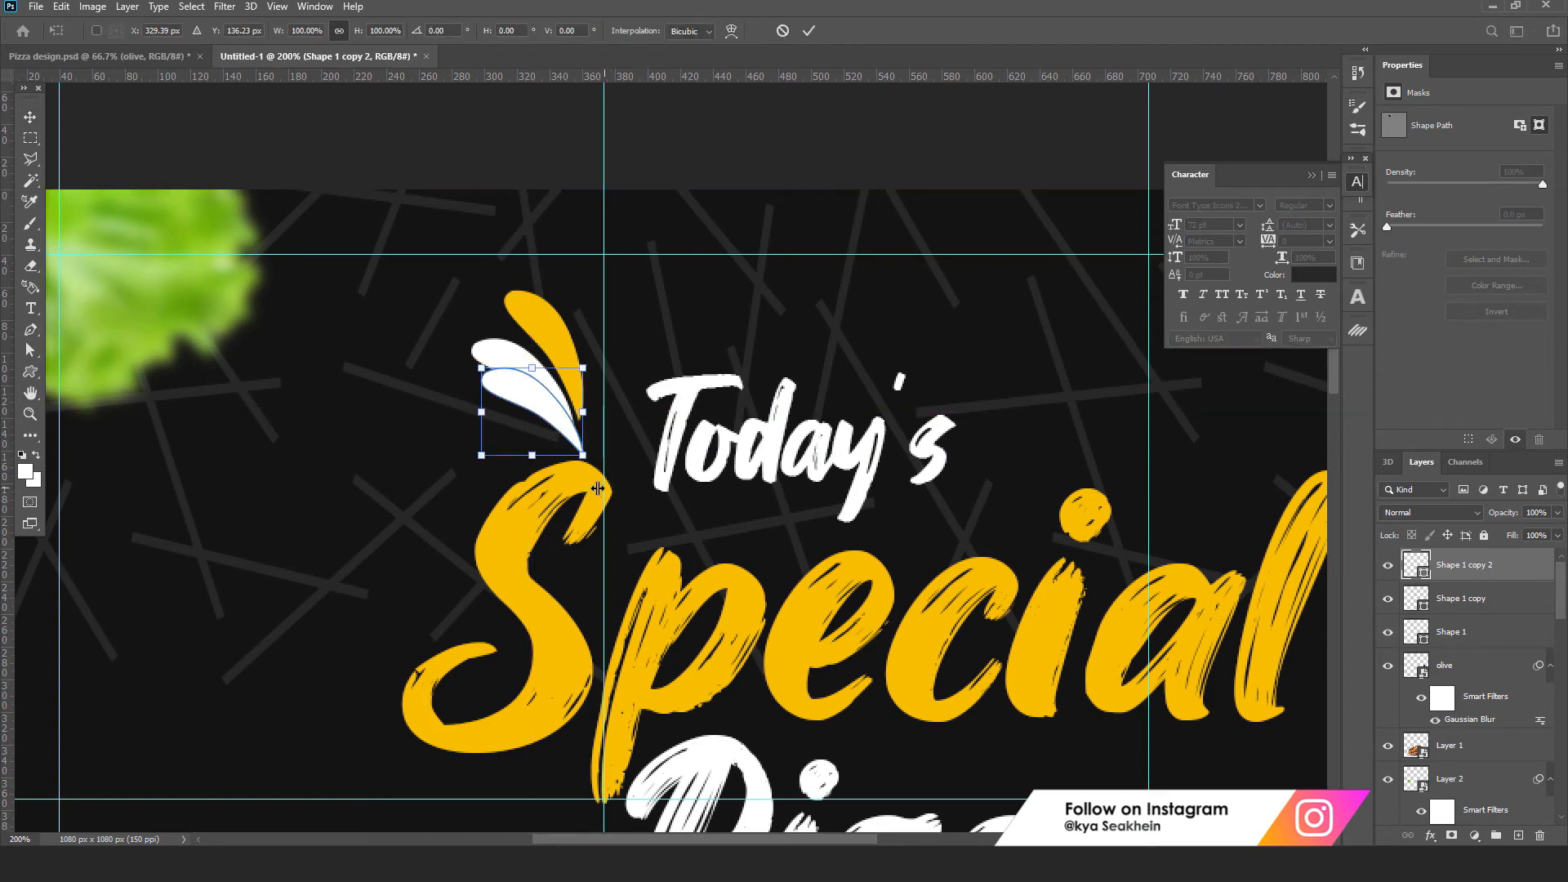
pyautogui.moveTo(583, 487); pyautogui.dragTo(525, 410)
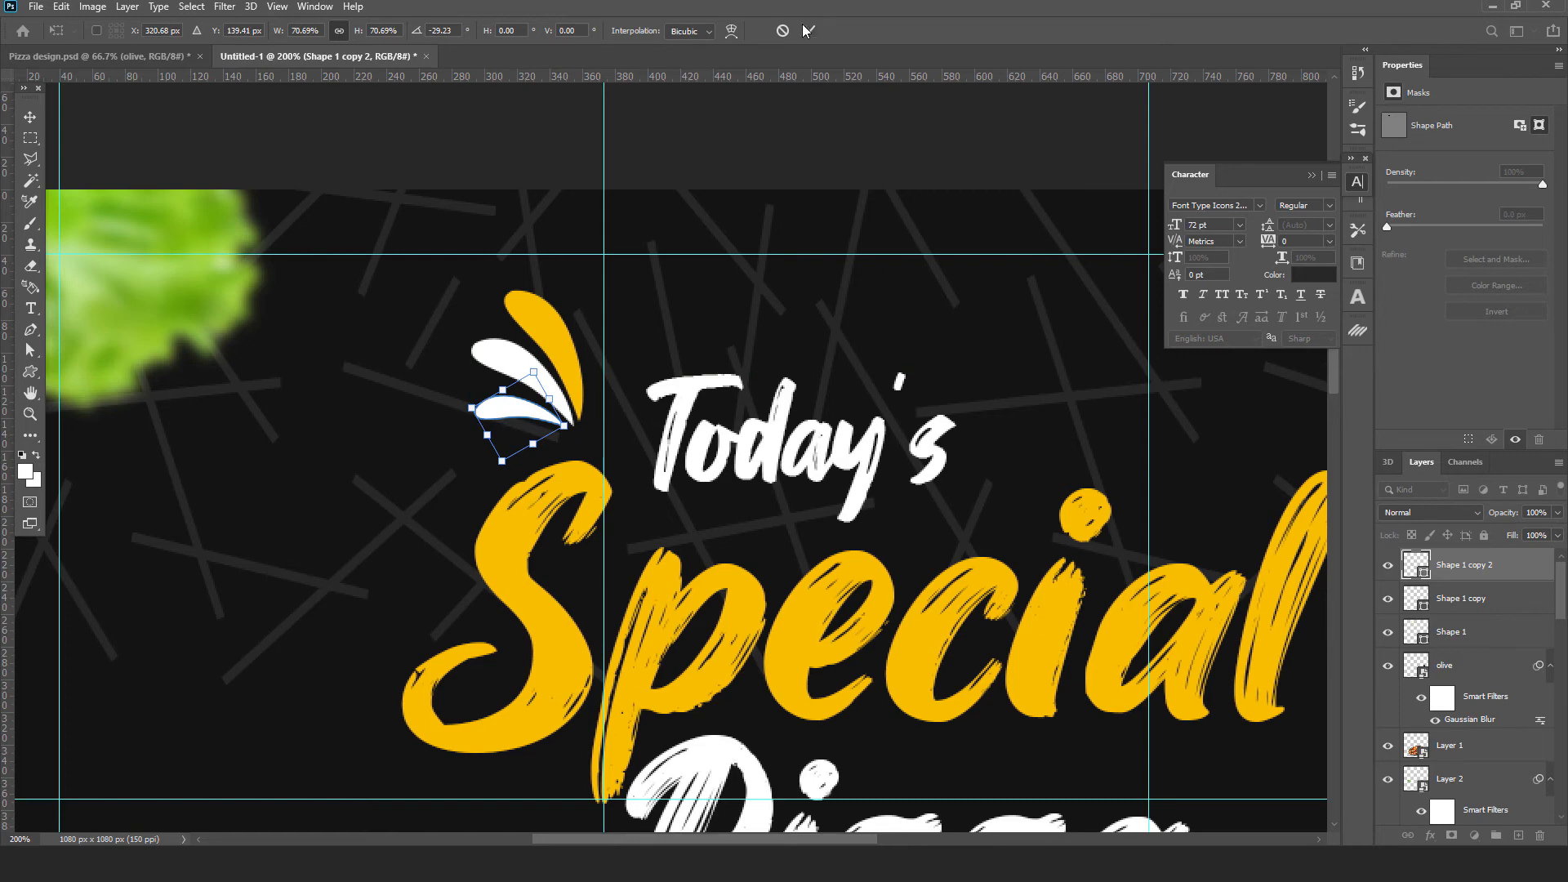
pyautogui.click(808, 30)
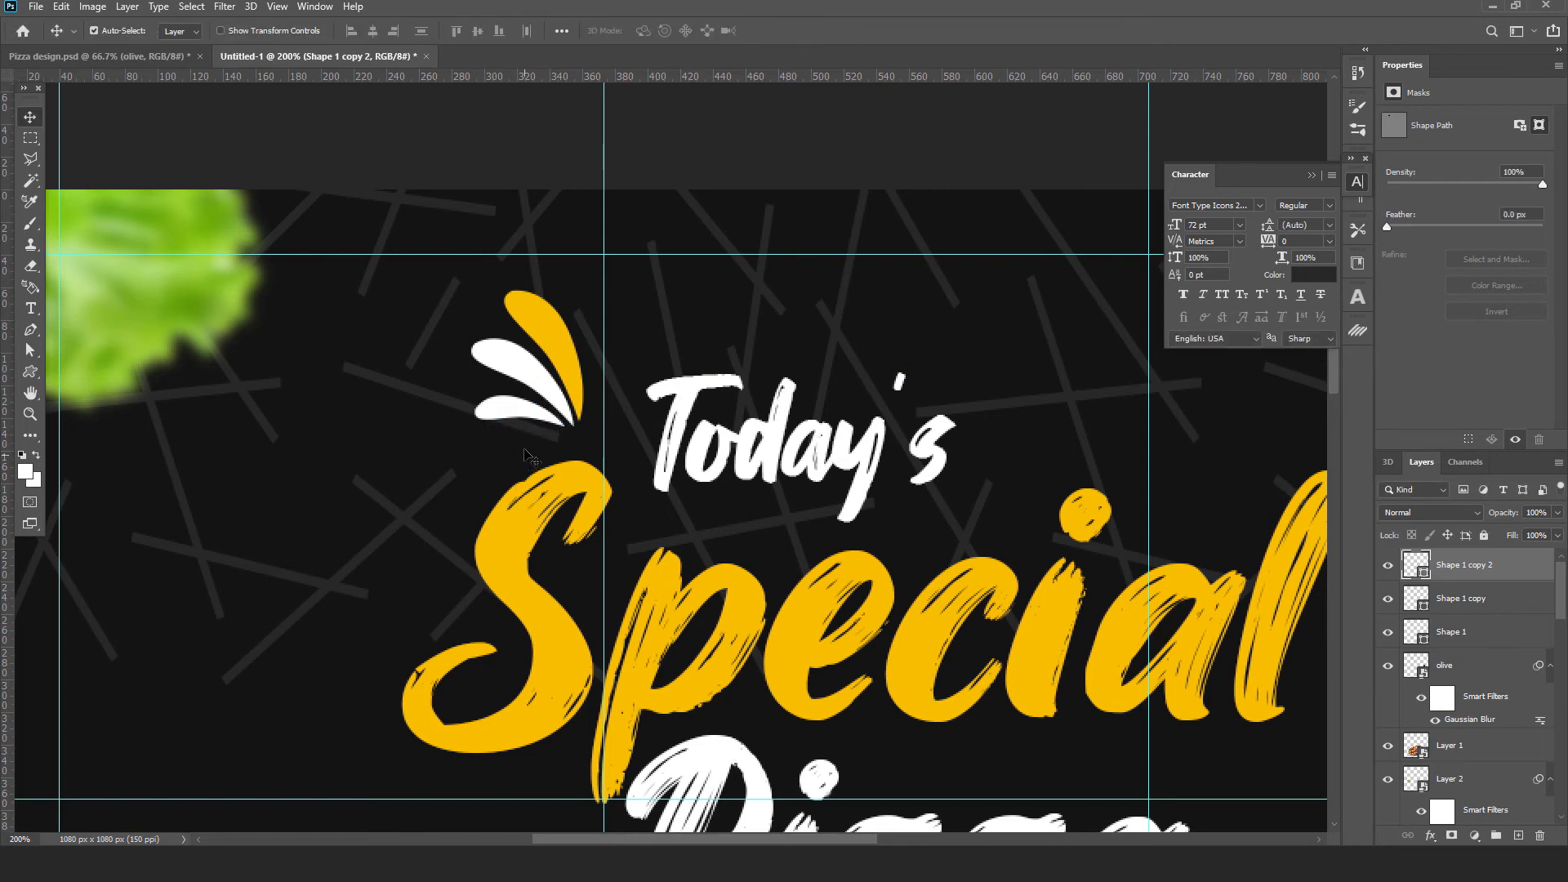
# Step: Scale the middle white petal down slightly, keeping its pointed end in place
pyautogui.keyDown('ctrl'); pyautogui.click(527, 382); pyautogui.keyUp('ctrl')
pyautogui.hotkey('ctrl', 't')
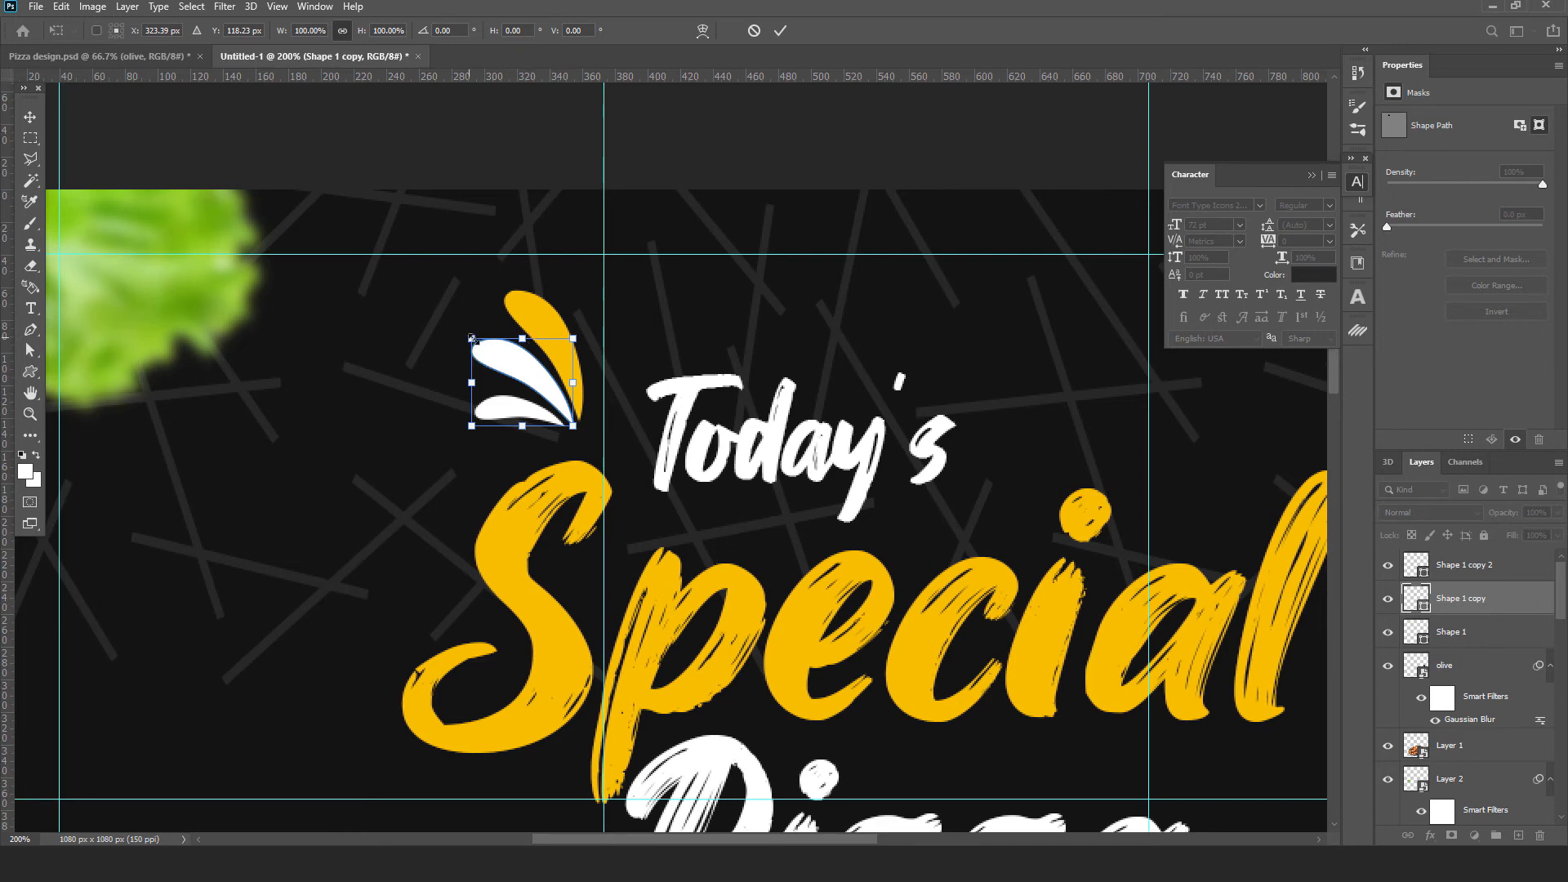
pyautogui.moveTo(471, 338); pyautogui.dragTo(476, 342)
pyautogui.click(780, 32)
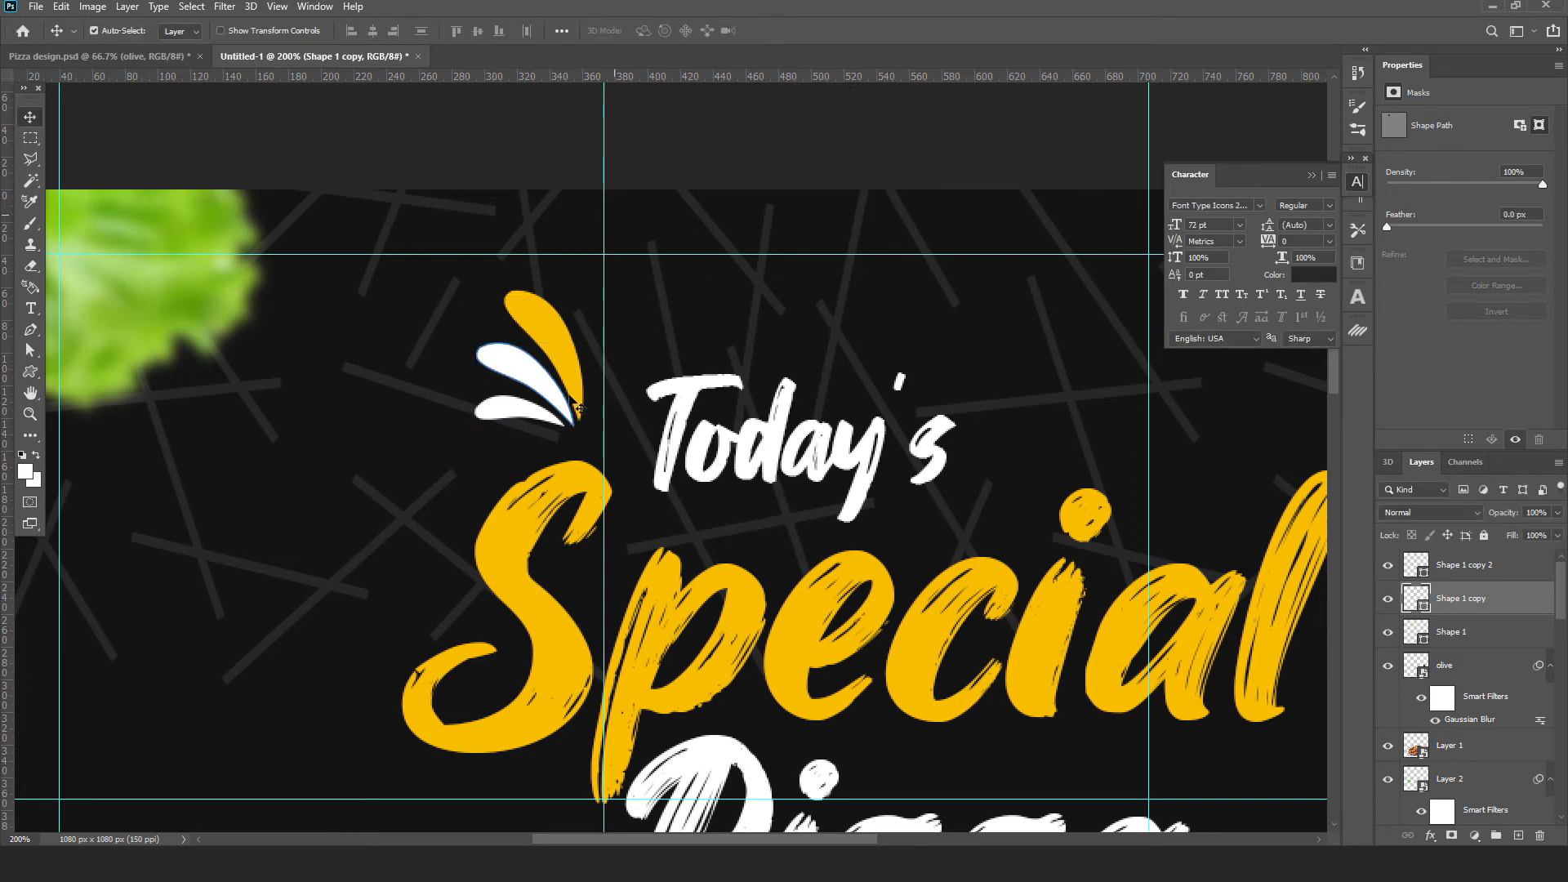
# Step: Set the lowest petal's fill color to yellow #f9bf01
pyautogui.click(517, 416)
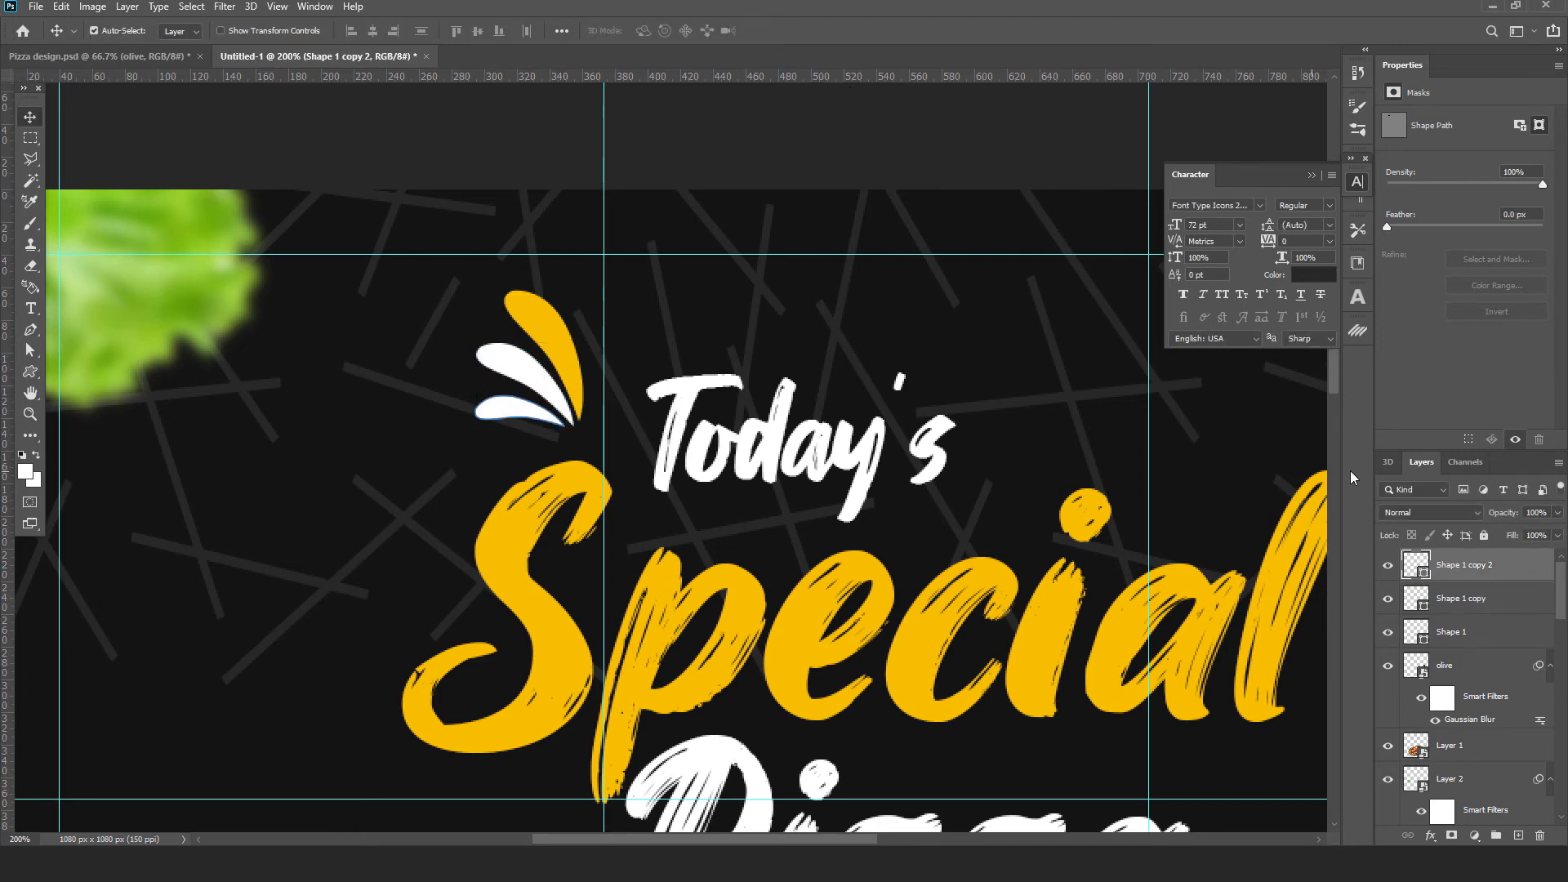
pyautogui.doubleClick(1406, 562)
pyautogui.write('f9bf01')
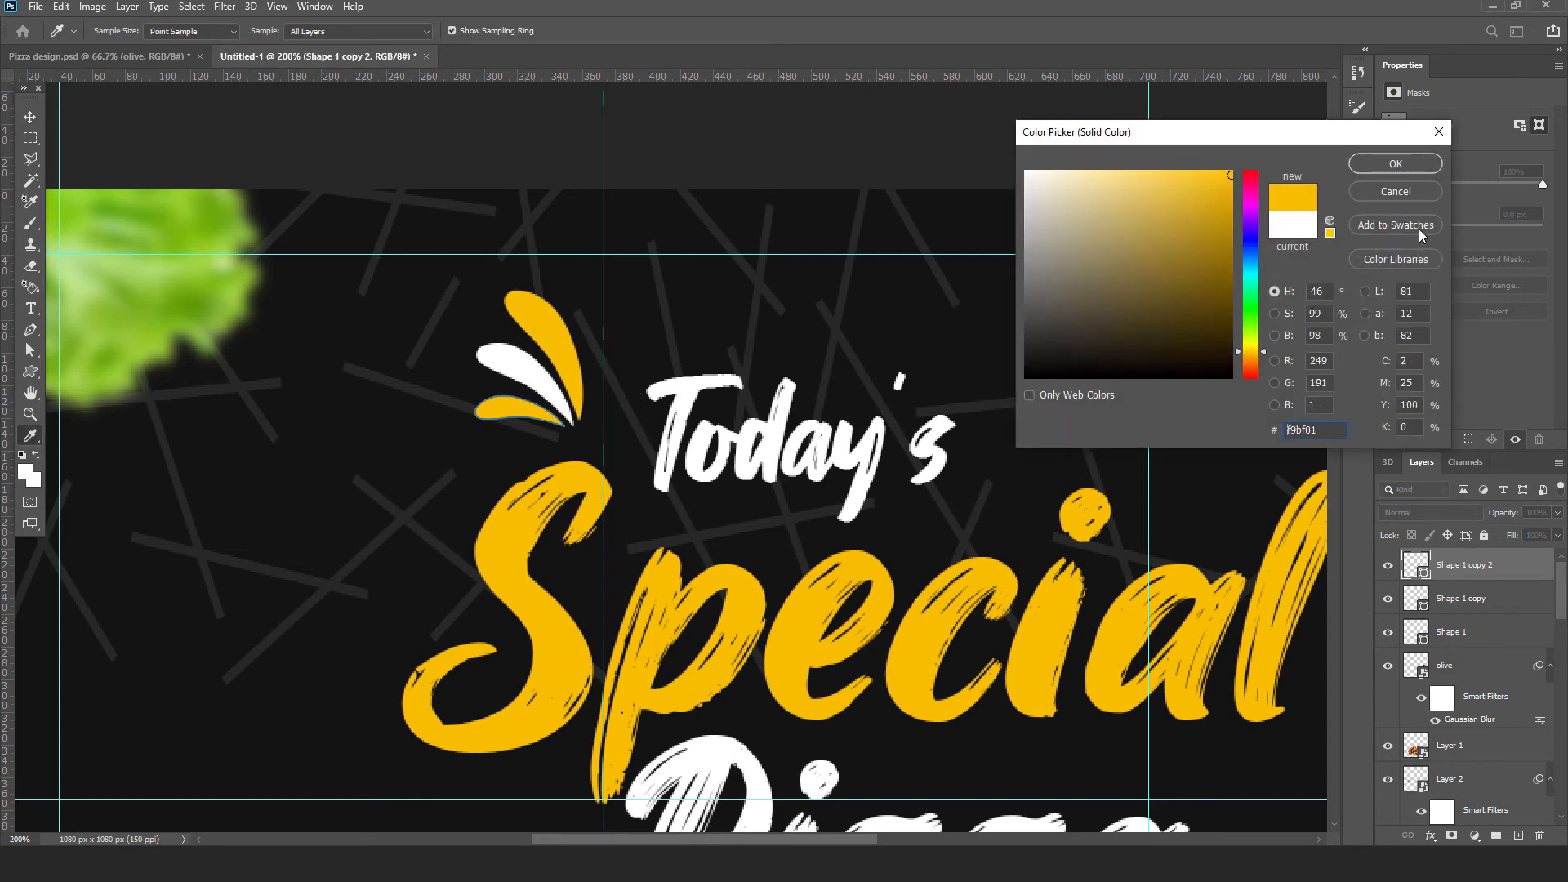
pyautogui.click(1395, 163)
pyautogui.click(776, 208)
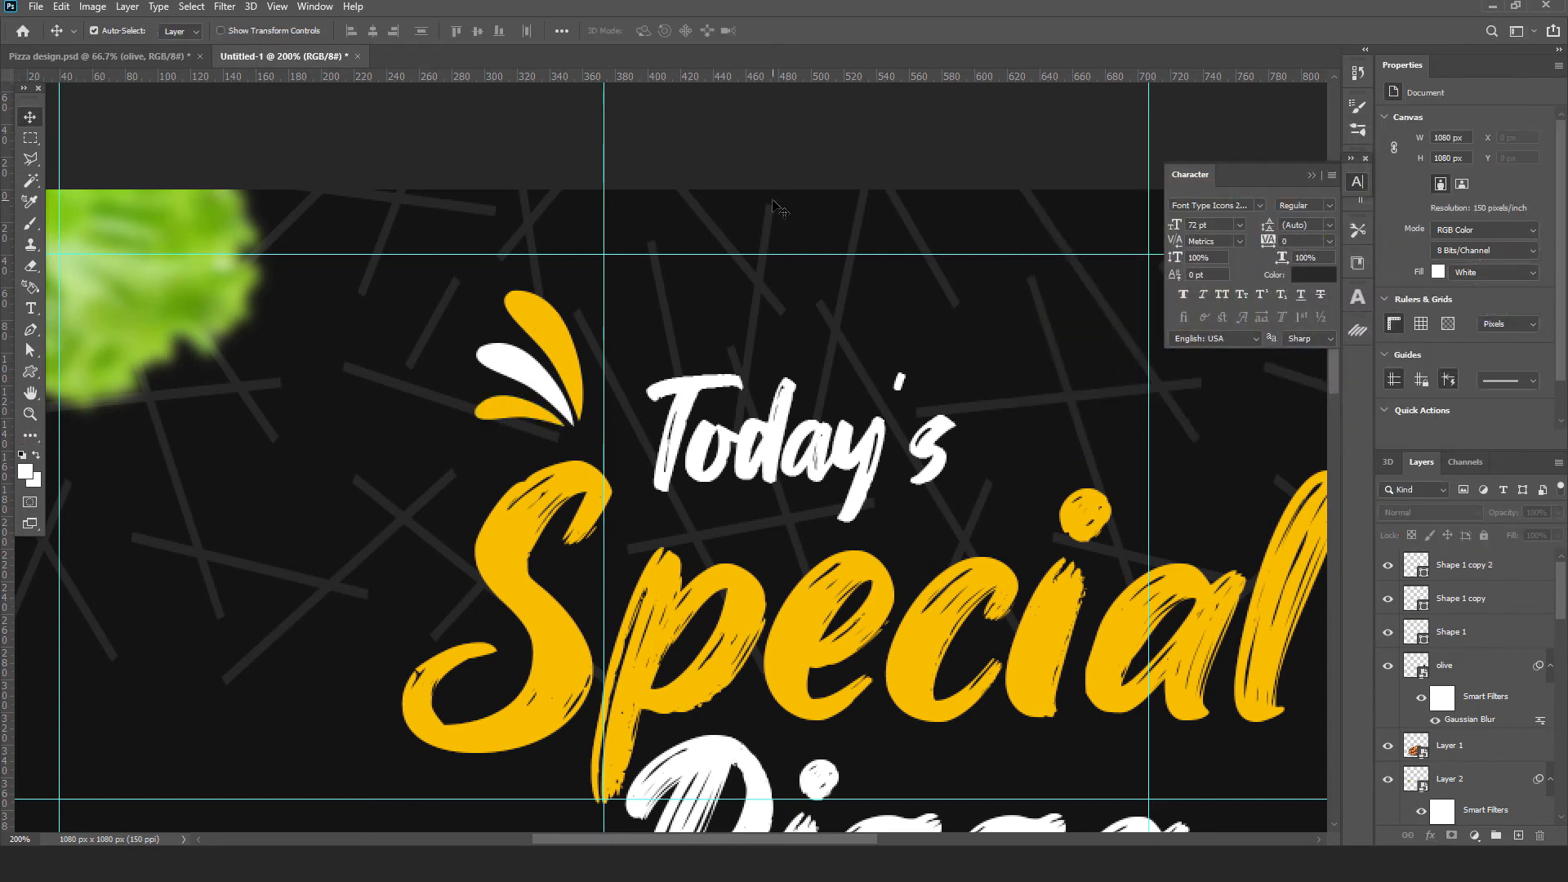
# Step: Nudge the white petal and the lowest yellow petal slightly to the left
pyautogui.click(570, 400)
pyautogui.keyDown('shift'); pyautogui.click(531, 415); pyautogui.keyUp('shift')
pyautogui.press('Left')
pyautogui.press('Left')
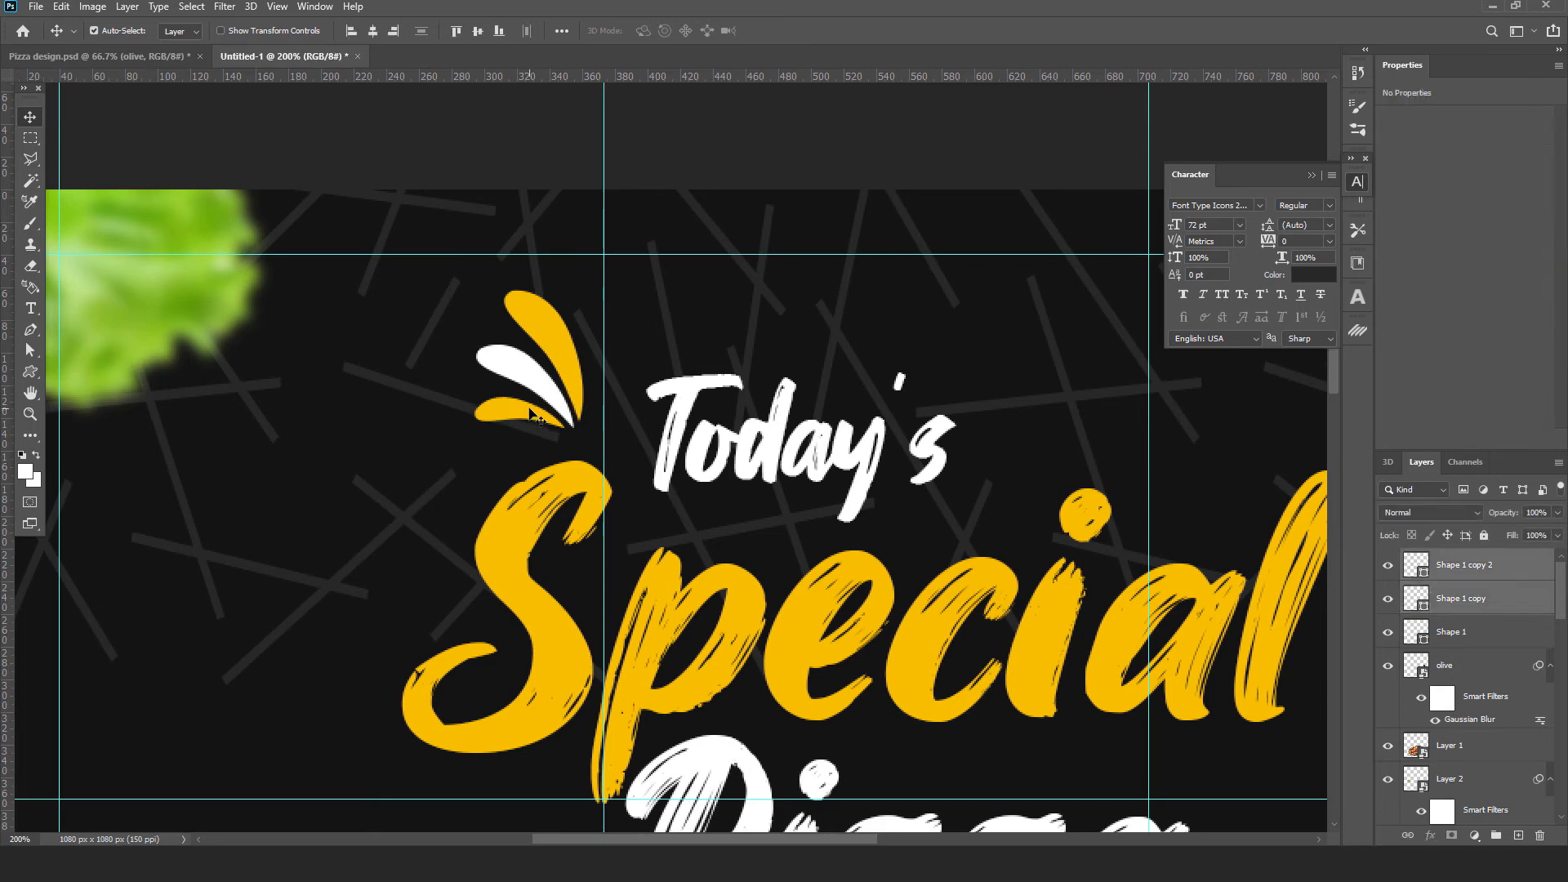
# Step: Combine the three petal shapes into a single smart object
pyautogui.hotkey('ctrl', '-')
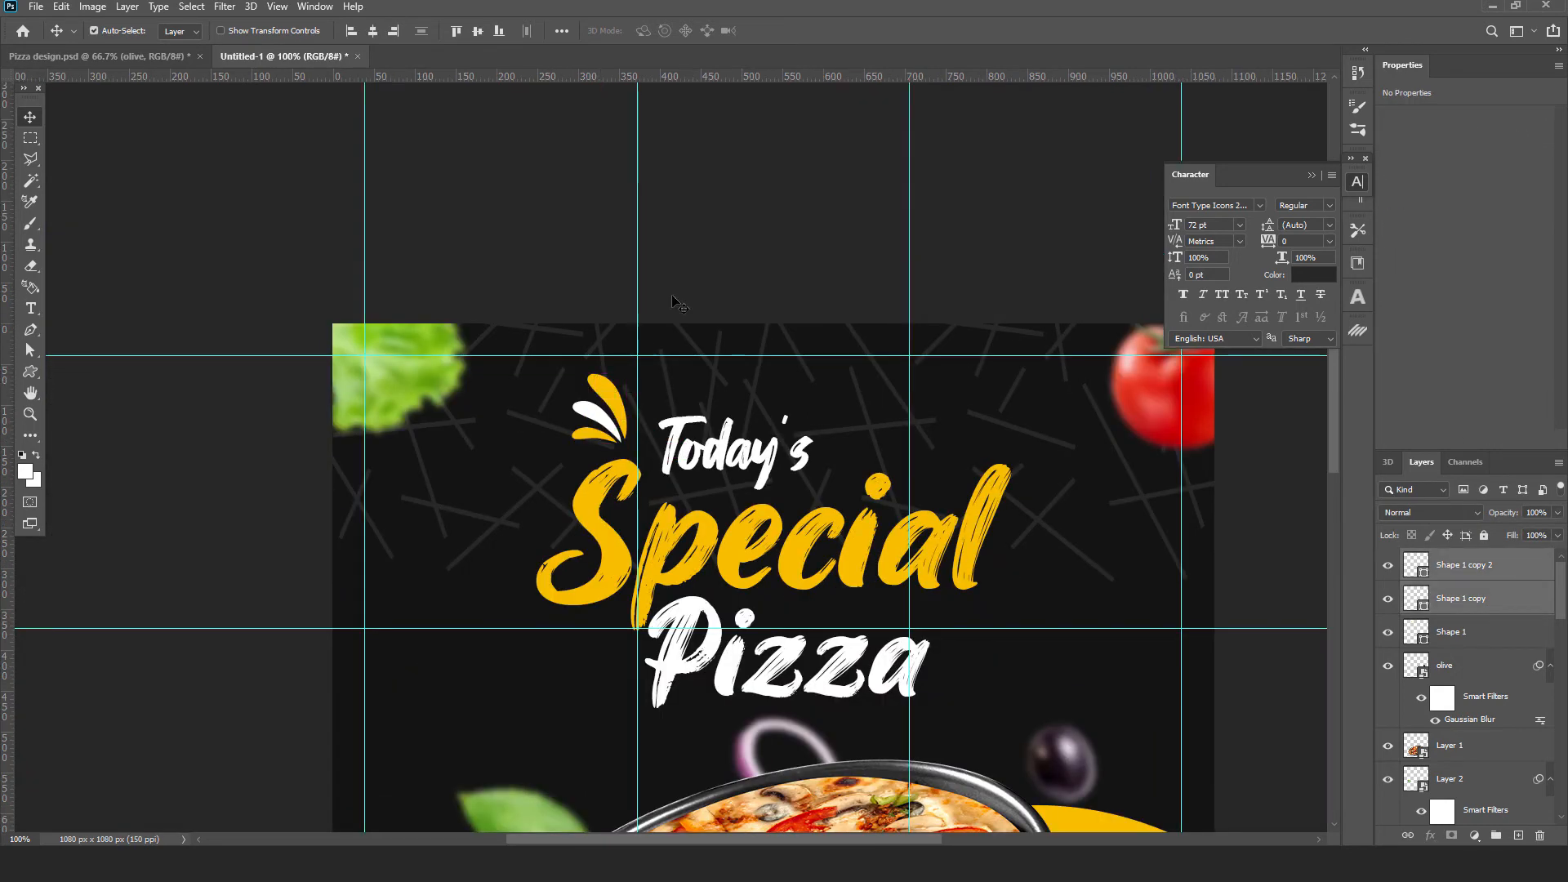
pyautogui.click(543, 228)
pyautogui.click(605, 397)
pyautogui.keyDown('shift'); pyautogui.click(590, 411); pyautogui.keyUp('shift')
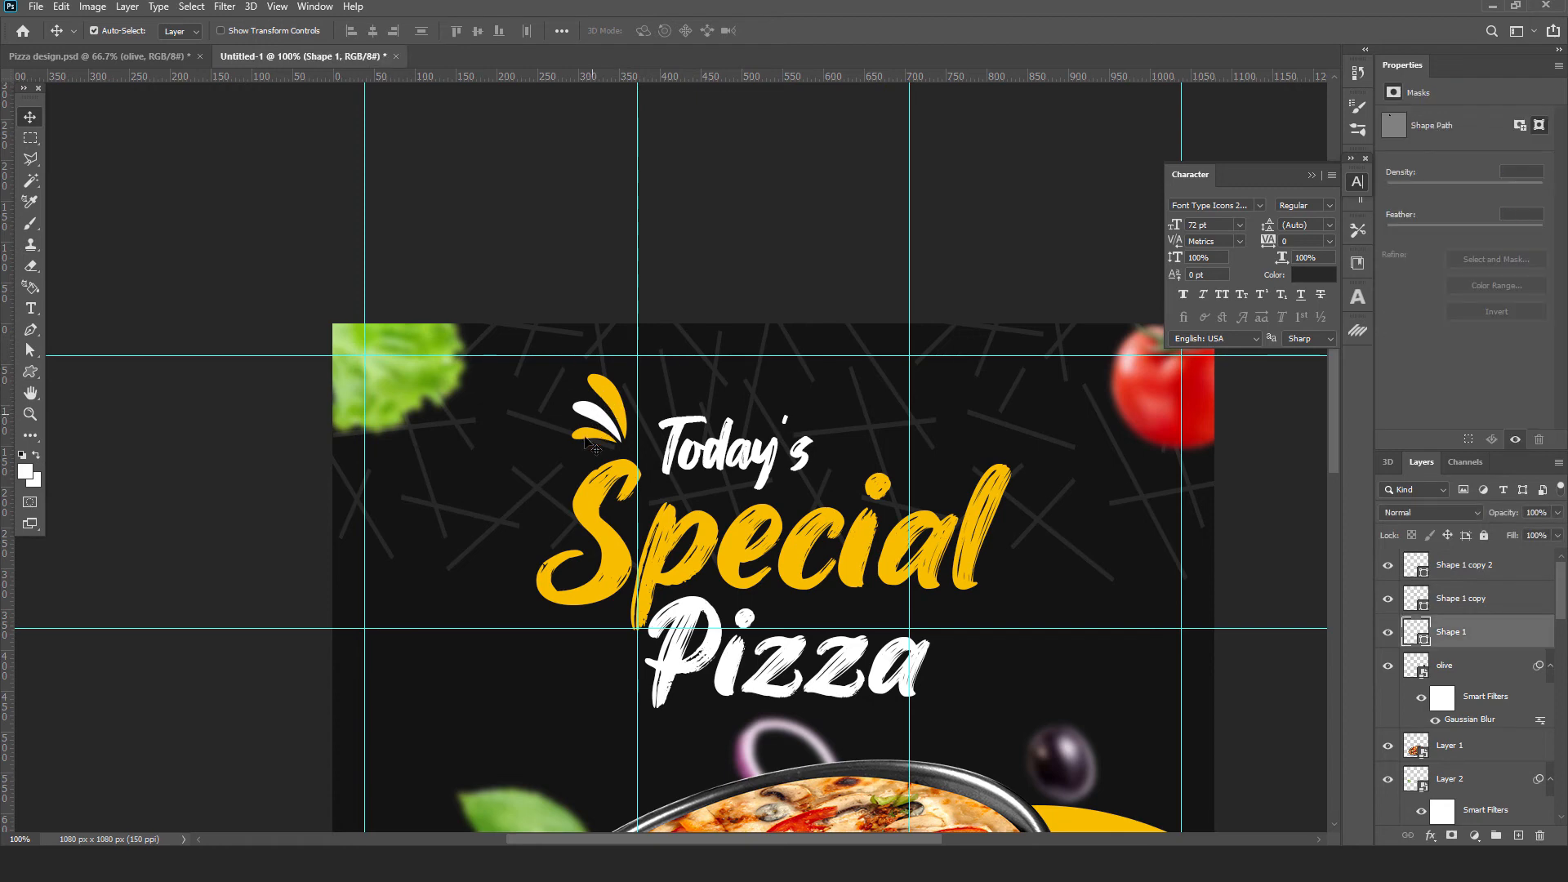
pyautogui.keyDown('shift'); pyautogui.click(583, 434); pyautogui.keyUp('shift')
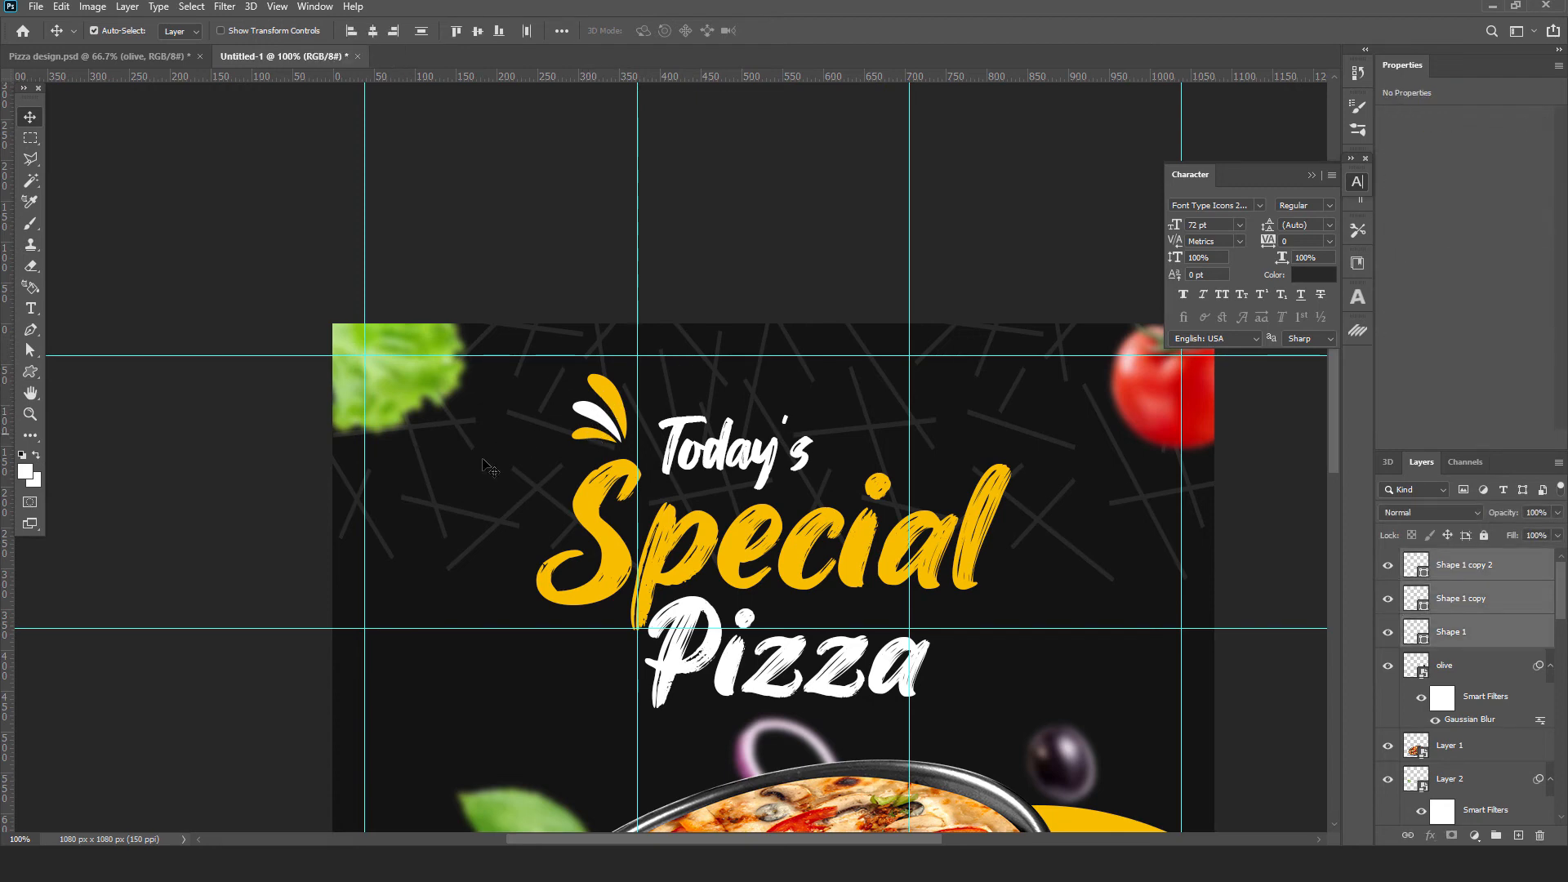
pyautogui.rightClick(1481, 582)
pyautogui.click(1325, 382)
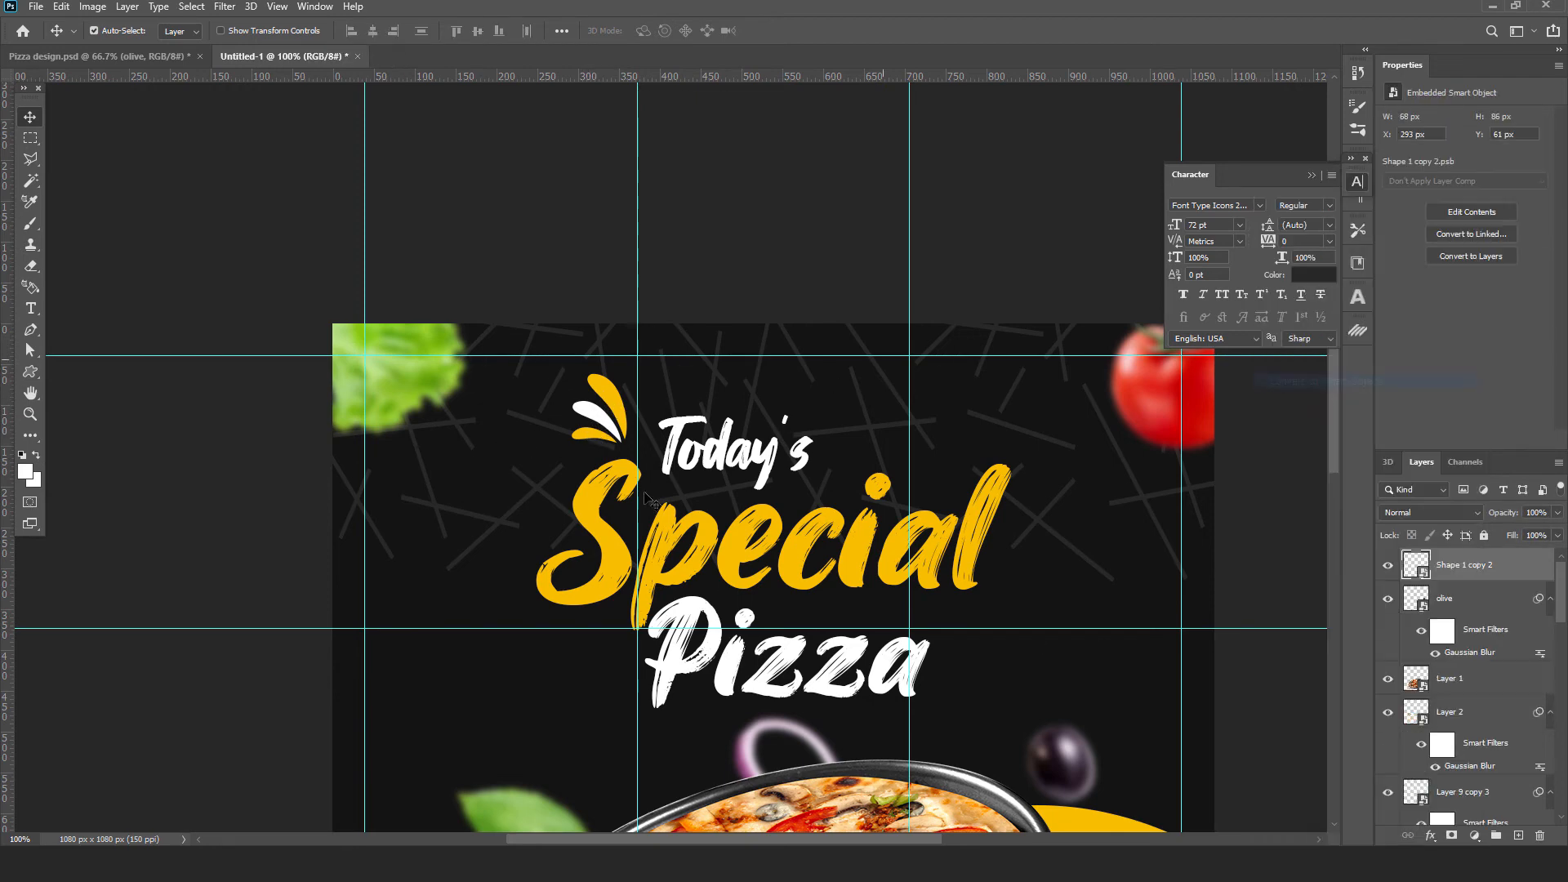
# Step: Duplicate the petal accent to the end of the word "Pizza" and flip the copy horizontally
pyautogui.moveTo(588, 407); pyautogui.dragTo(651, 516)
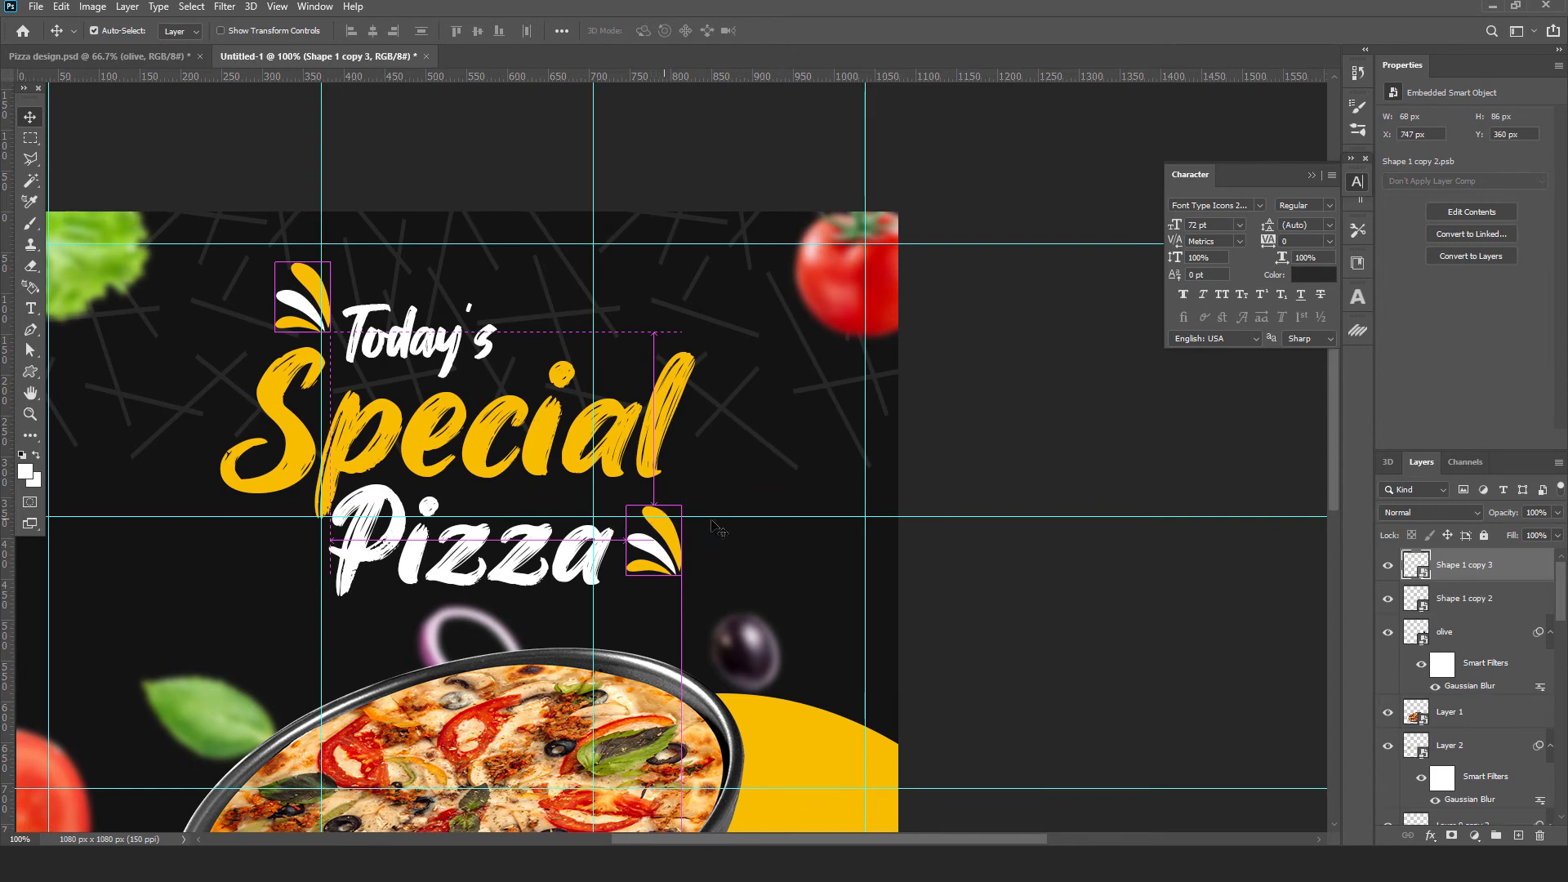
pyautogui.hotkey('ctrl', 't')
pyautogui.rightClick(666, 561)
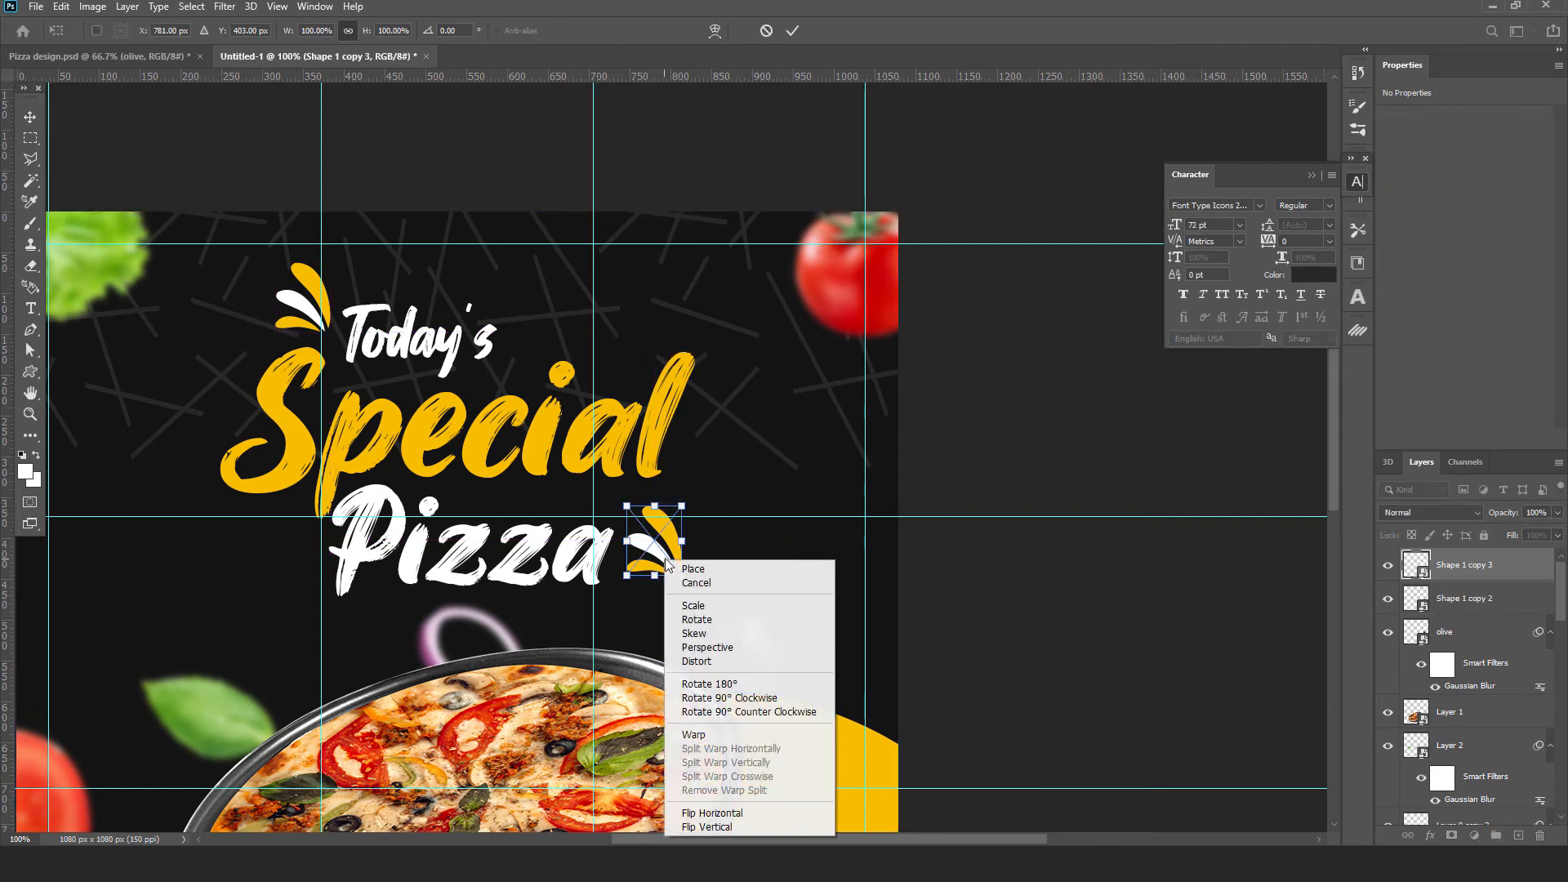
pyautogui.click(710, 813)
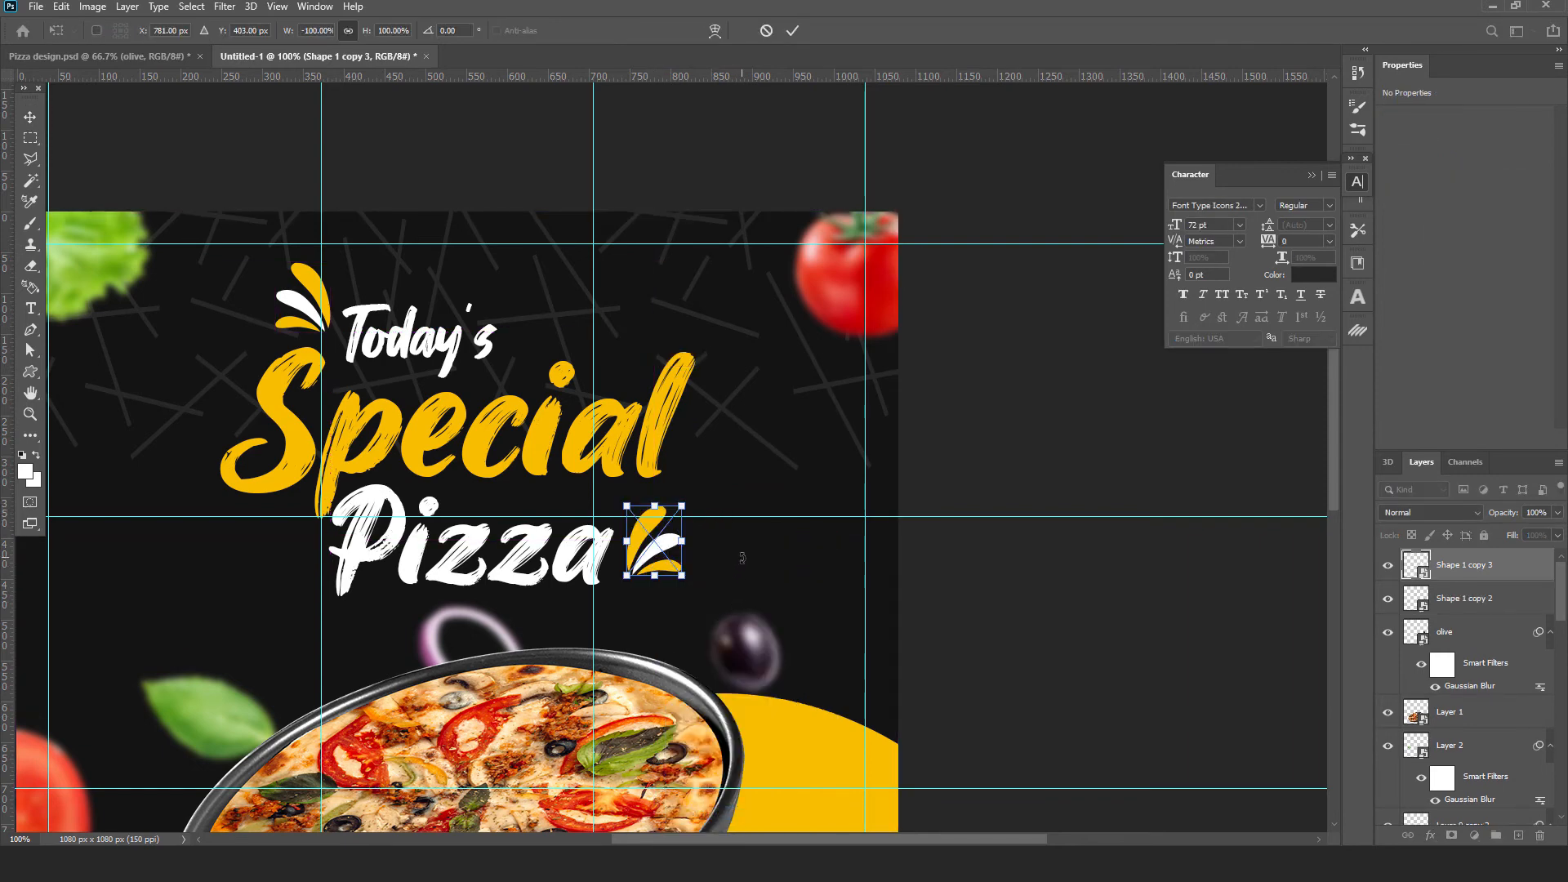
# Step: Rotate the flipped petal accent to about -85.24° and place it slightly lower beside the last letter of "Pizza"
pyautogui.moveTo(742, 558); pyautogui.dragTo(661, 629)
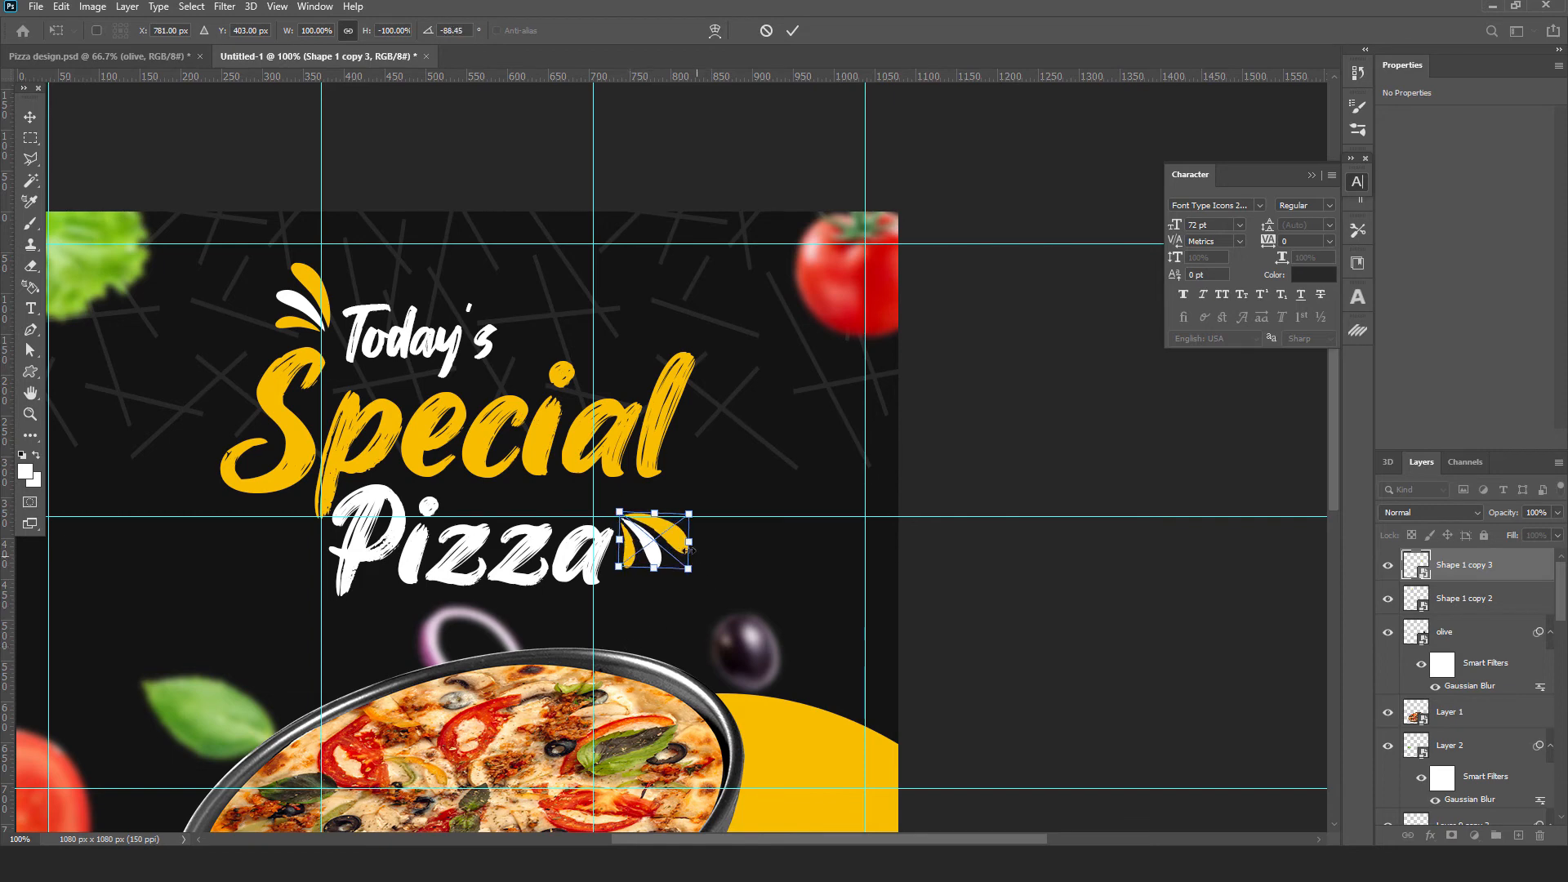
pyautogui.moveTo(670, 545)
pyautogui.mouseDown()
pyautogui.moveTo(743, 589)
pyautogui.moveTo(672, 563)
pyautogui.mouseUp()
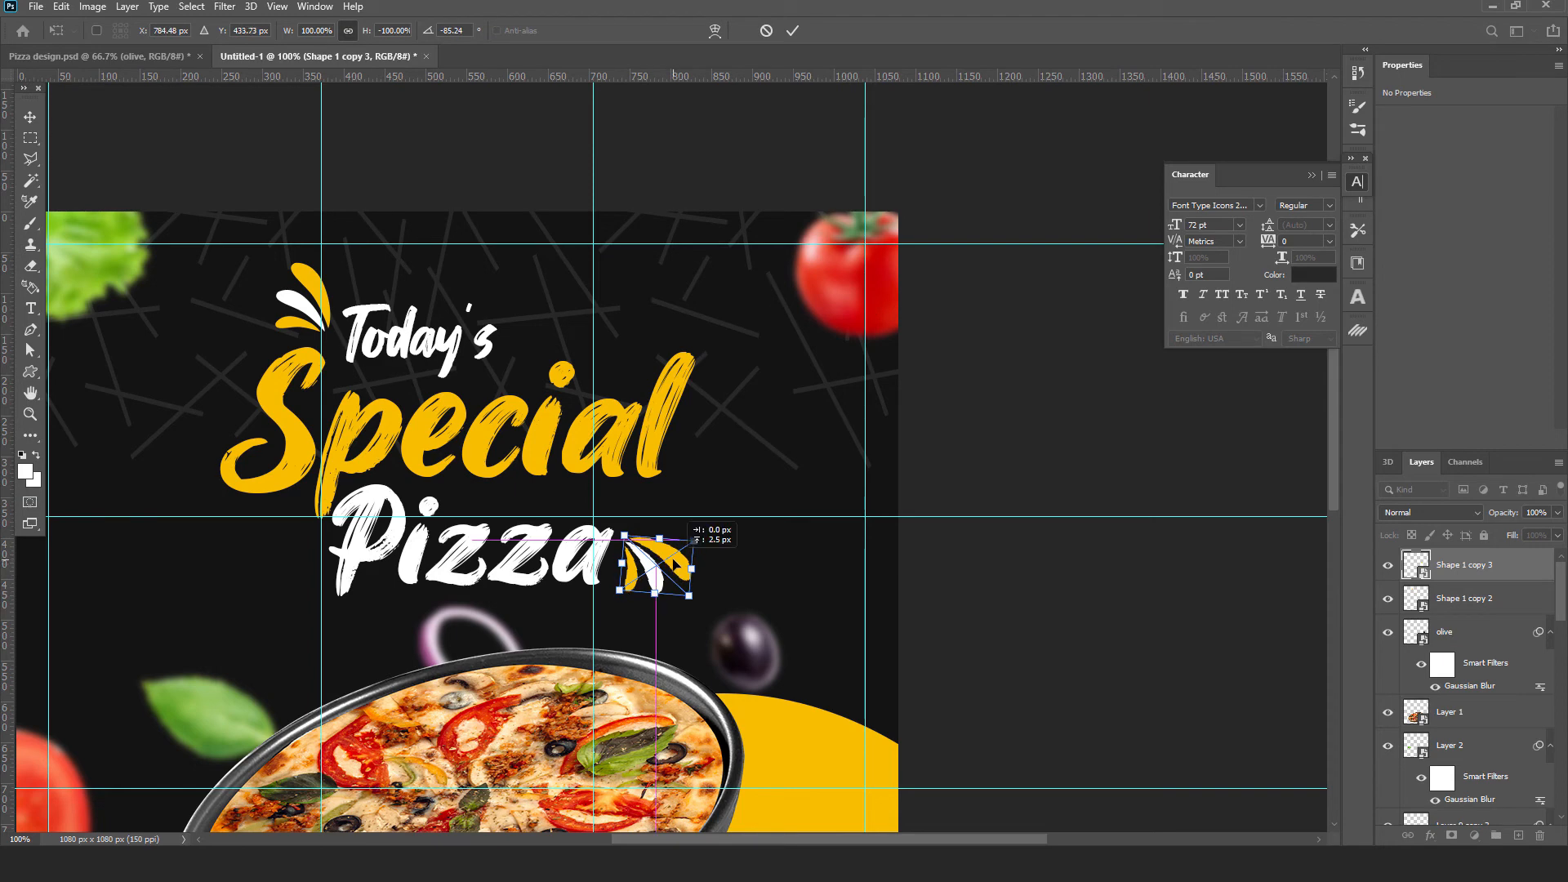
pyautogui.click(792, 30)
# Step: Select the three title words with both petal accents and rotate them together to about -16.5°
pyautogui.hotkey('ctrl', '-')
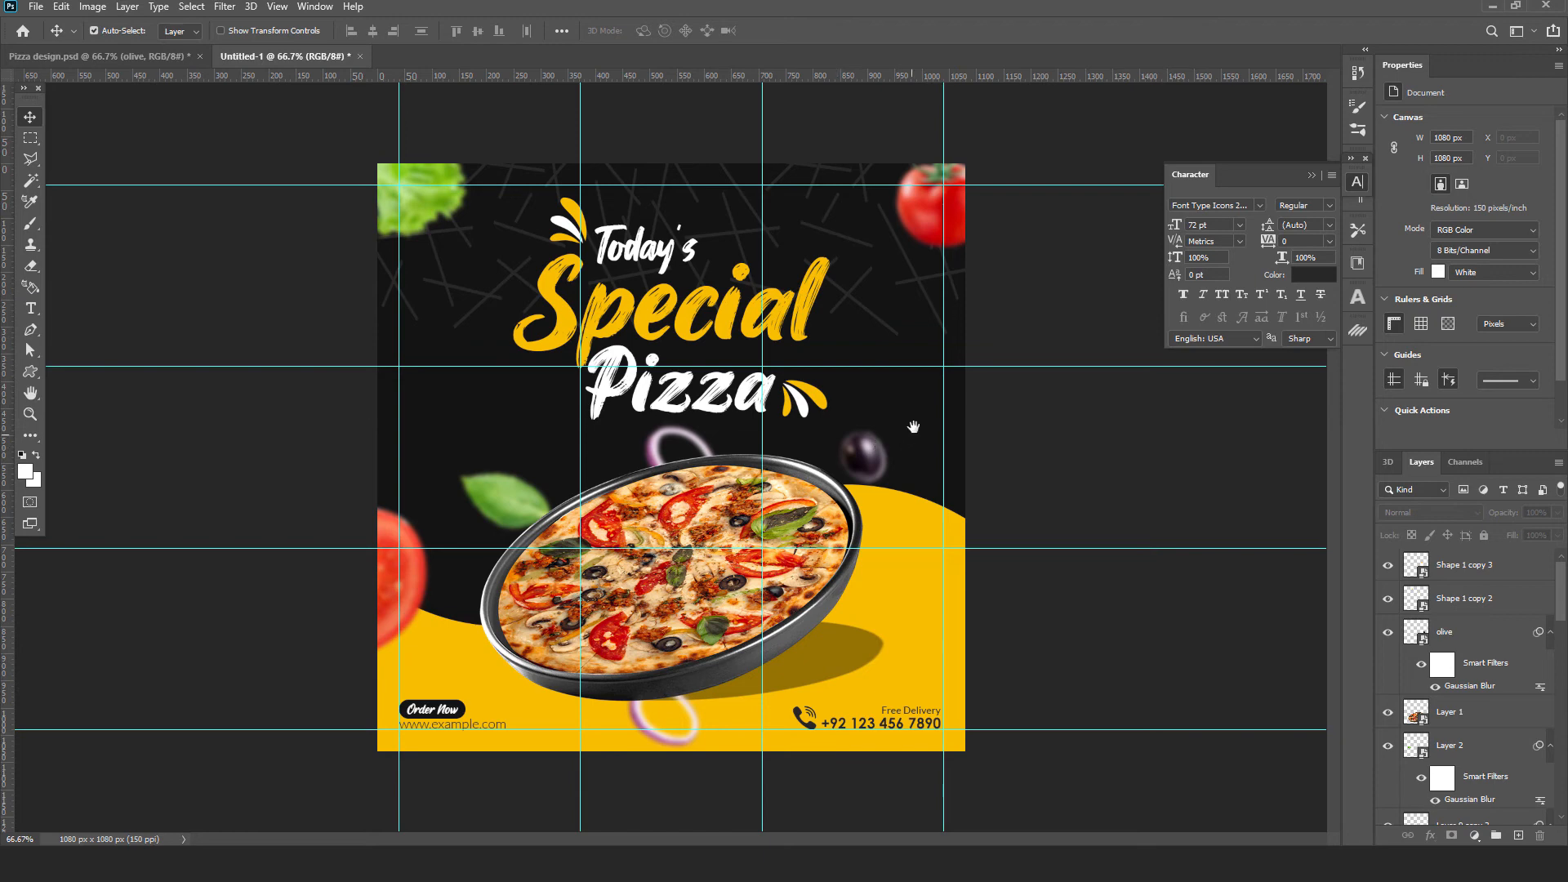
pyautogui.click(540, 347)
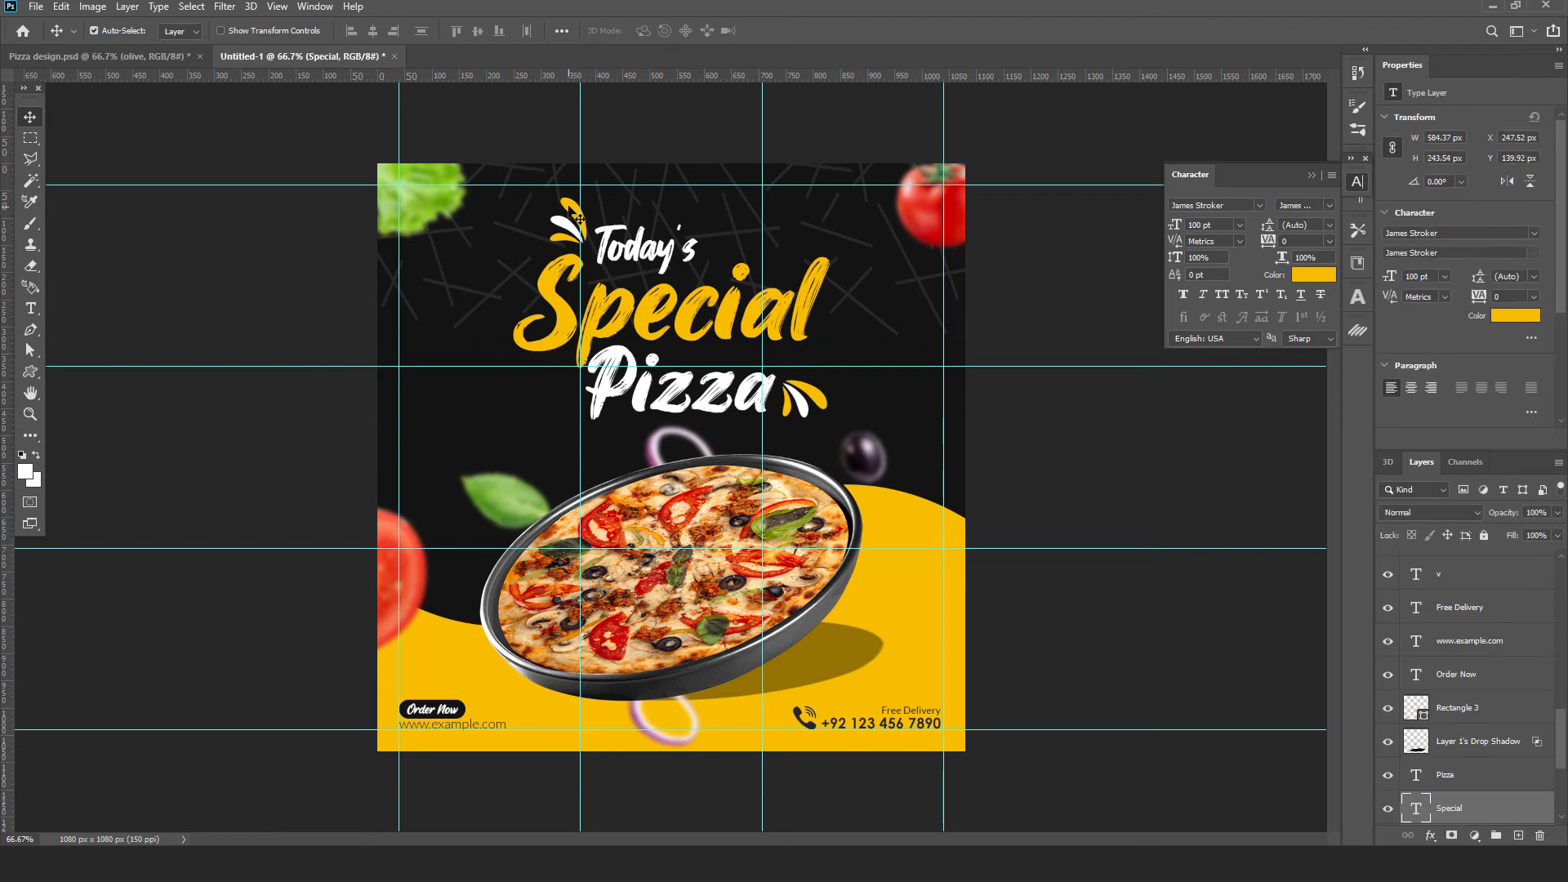
pyautogui.keyDown('shift'); pyautogui.click(618, 232); pyautogui.keyUp('shift')
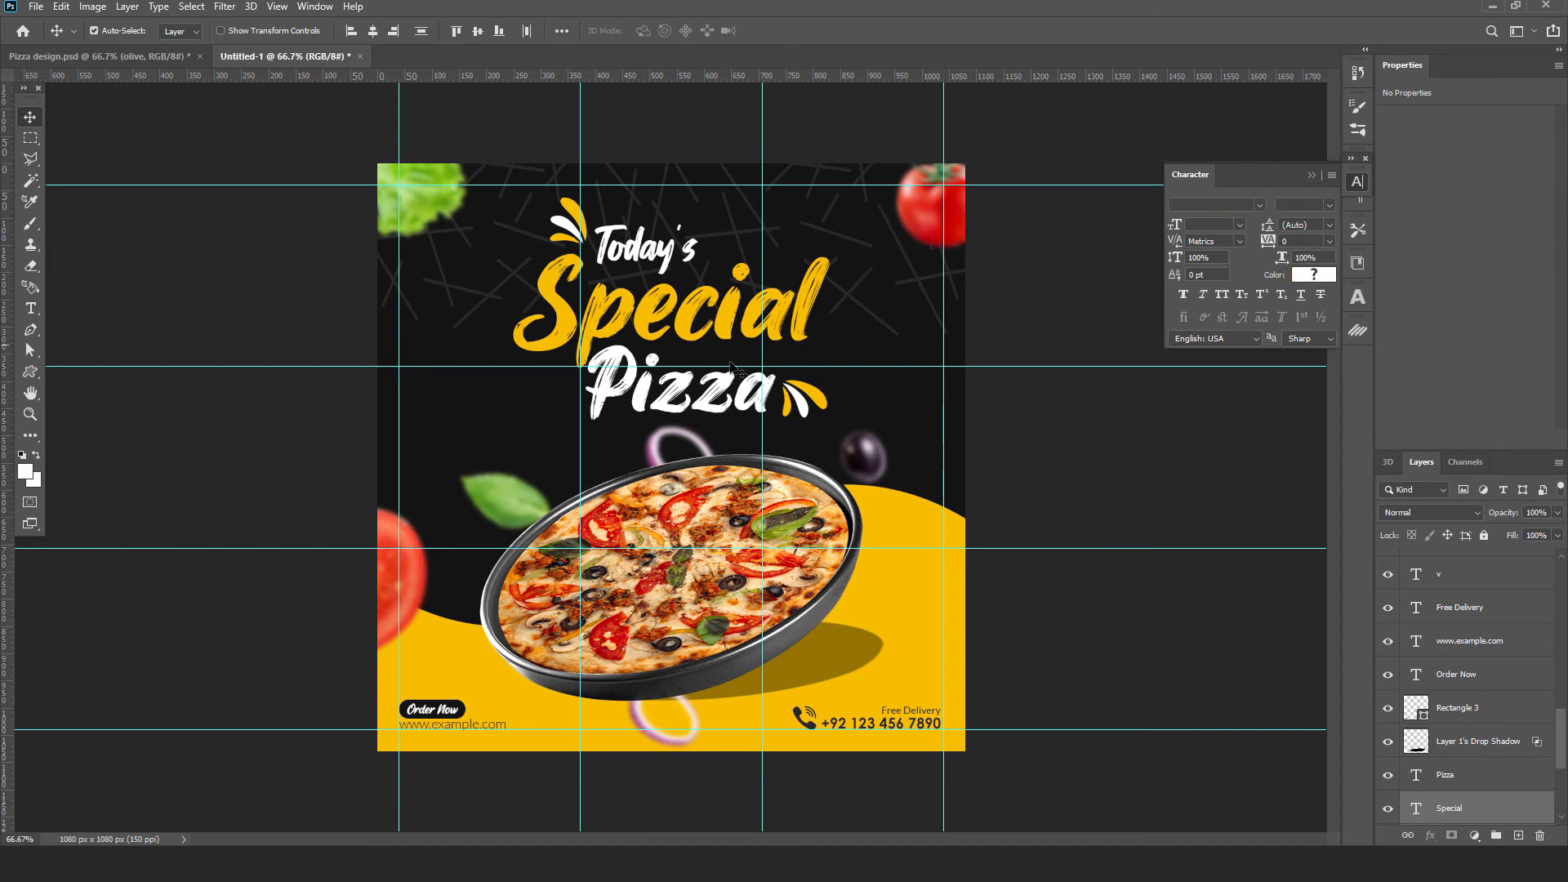
pyautogui.keyDown('shift'); pyautogui.click(612, 403); pyautogui.keyUp('shift')
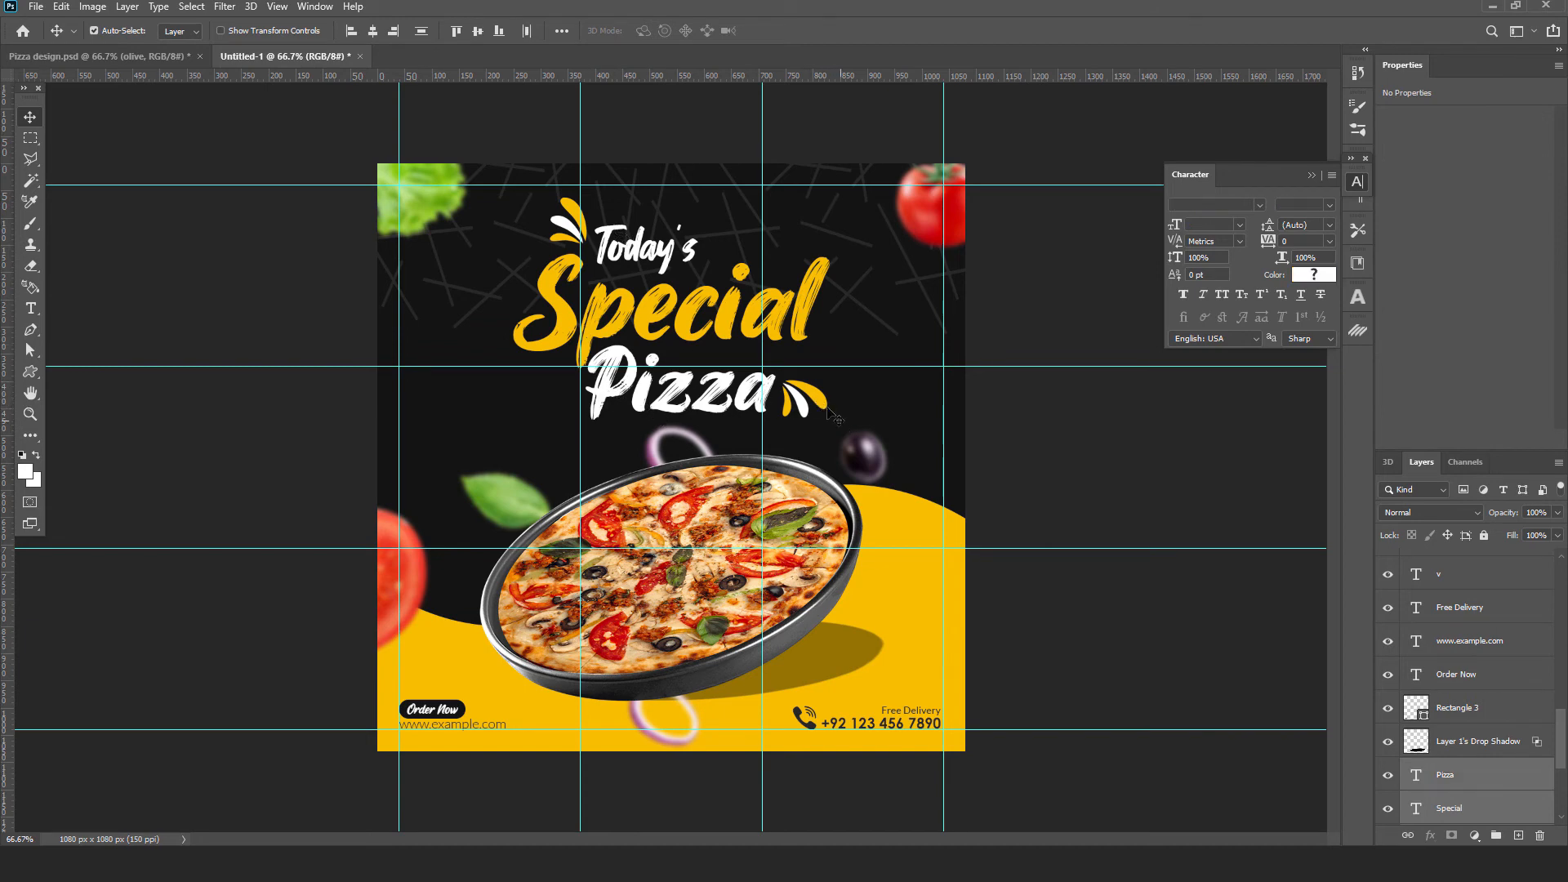
pyautogui.keyDown('shift'); pyautogui.click(821, 401); pyautogui.keyUp('shift')
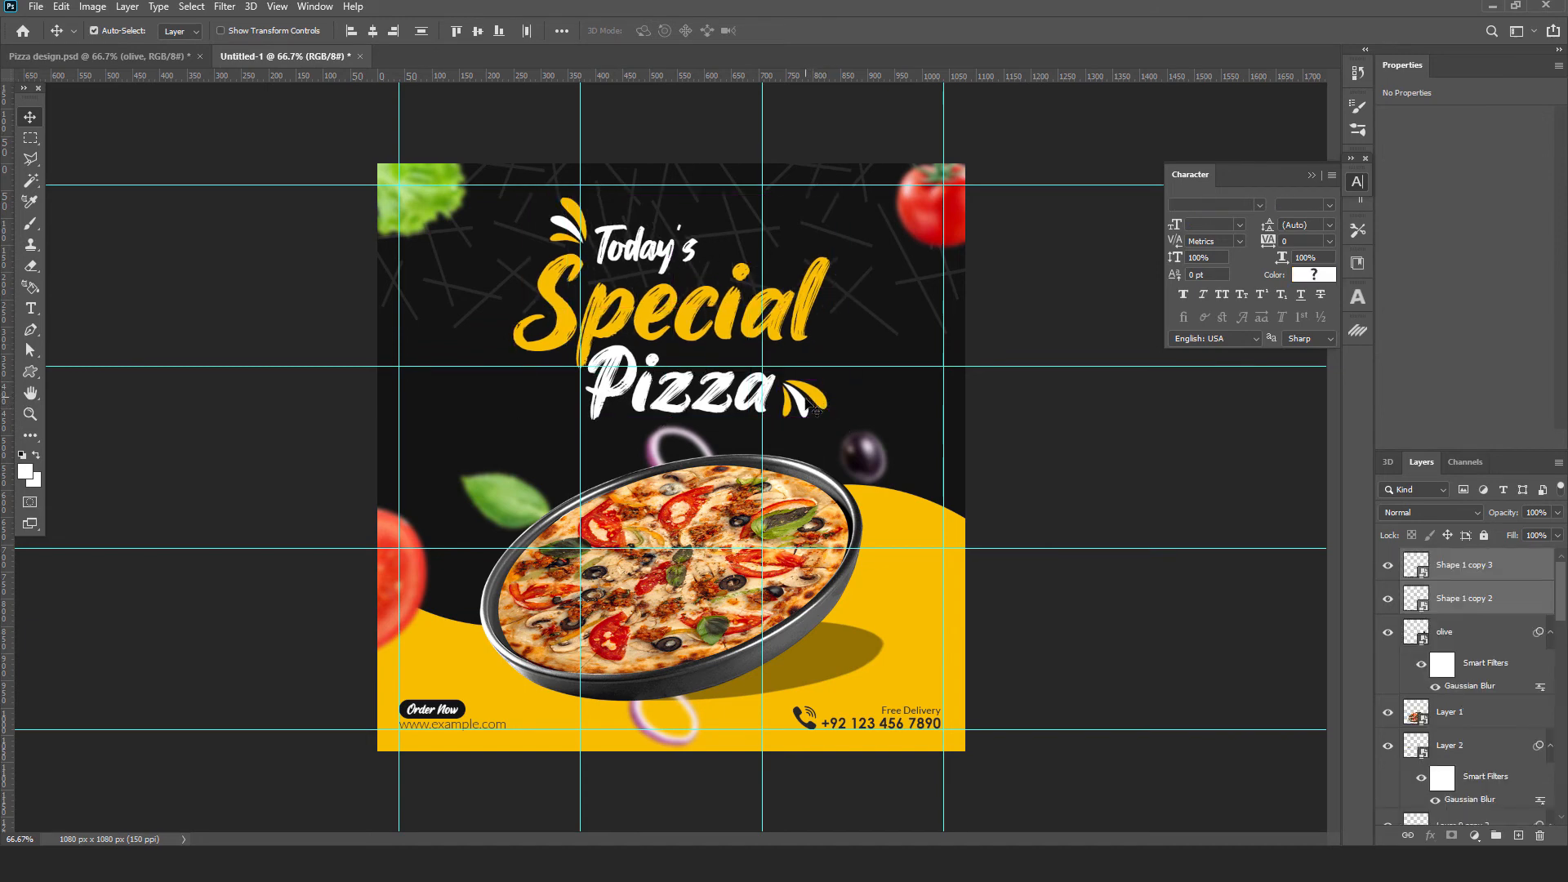
pyautogui.hotkey('ctrl', 't')
pyautogui.moveTo(845, 429); pyautogui.dragTo(894, 360)
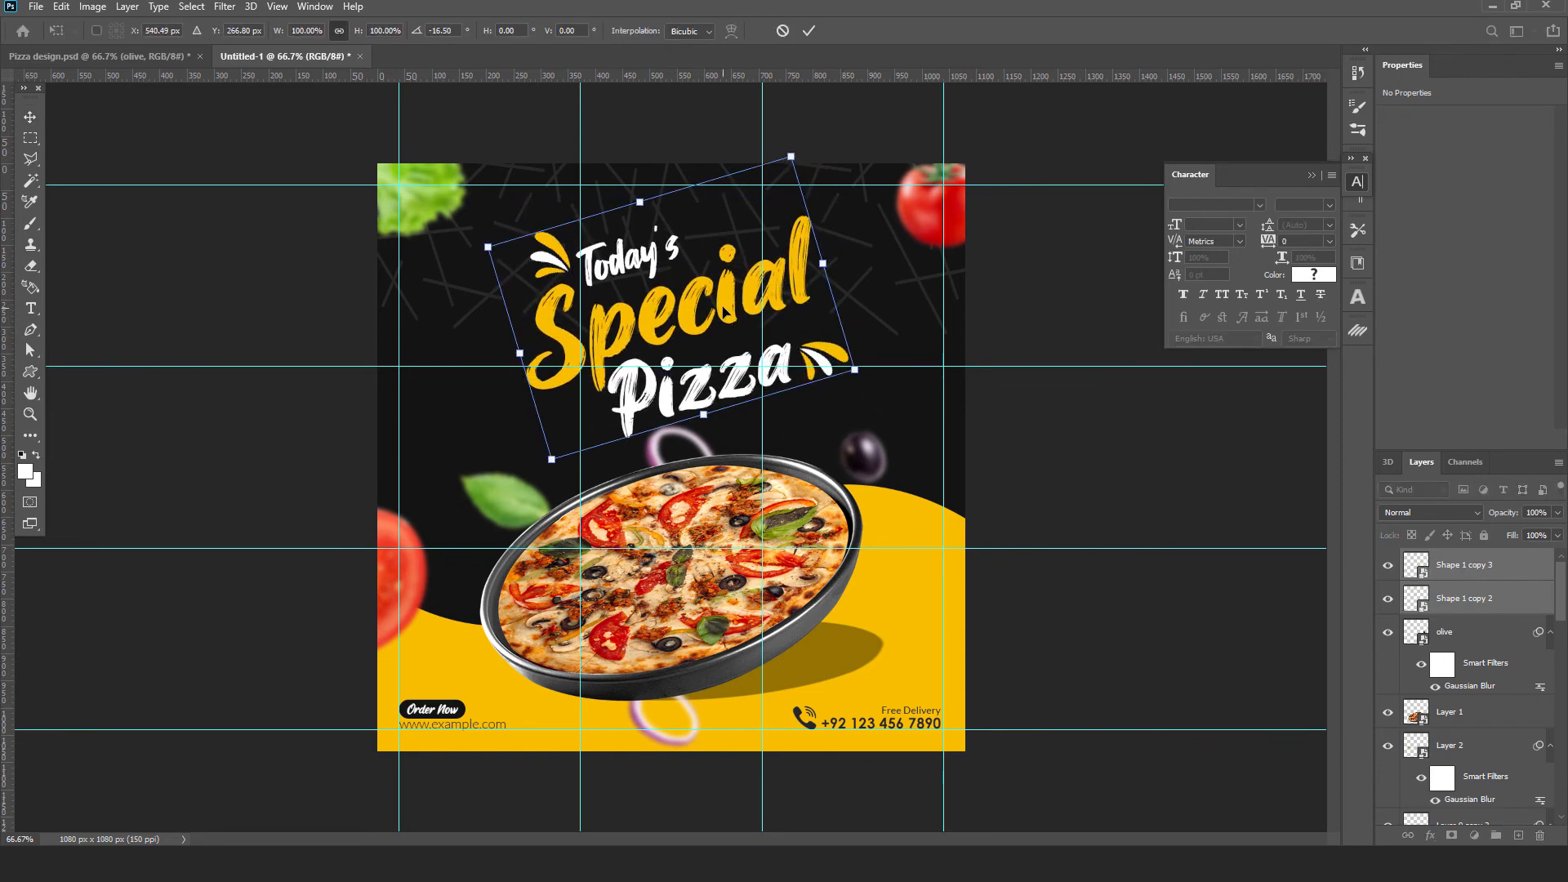
# Step: Move the tilted title group to the canvas's left half above the pizza and scale it to about 105.2%
pyautogui.moveTo(723, 315); pyautogui.dragTo(614, 327)
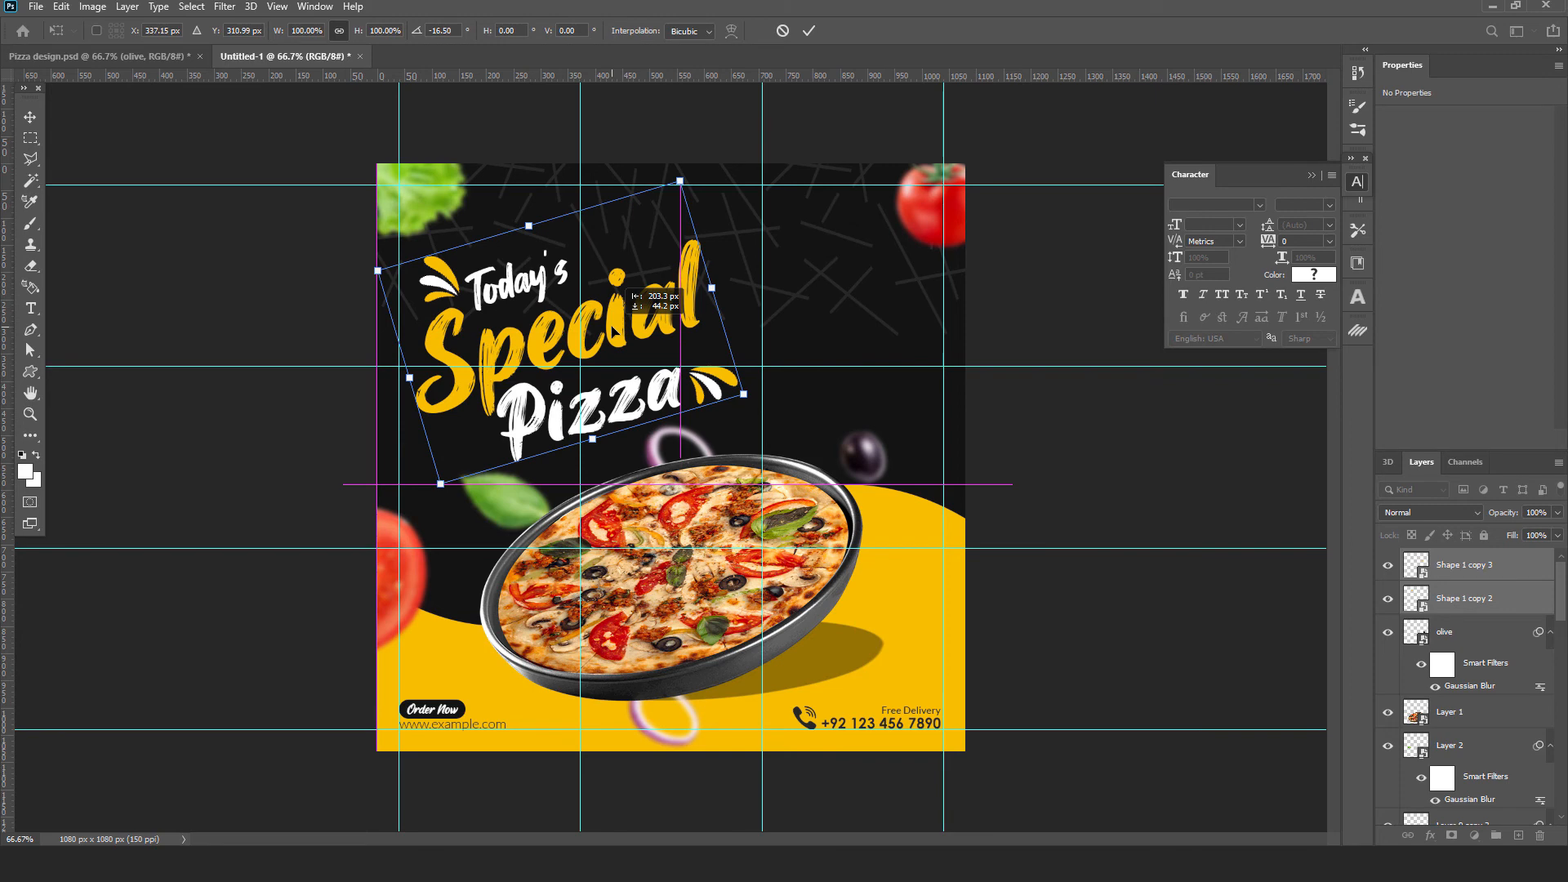
pyautogui.moveTo(614, 330); pyautogui.dragTo(615, 323)
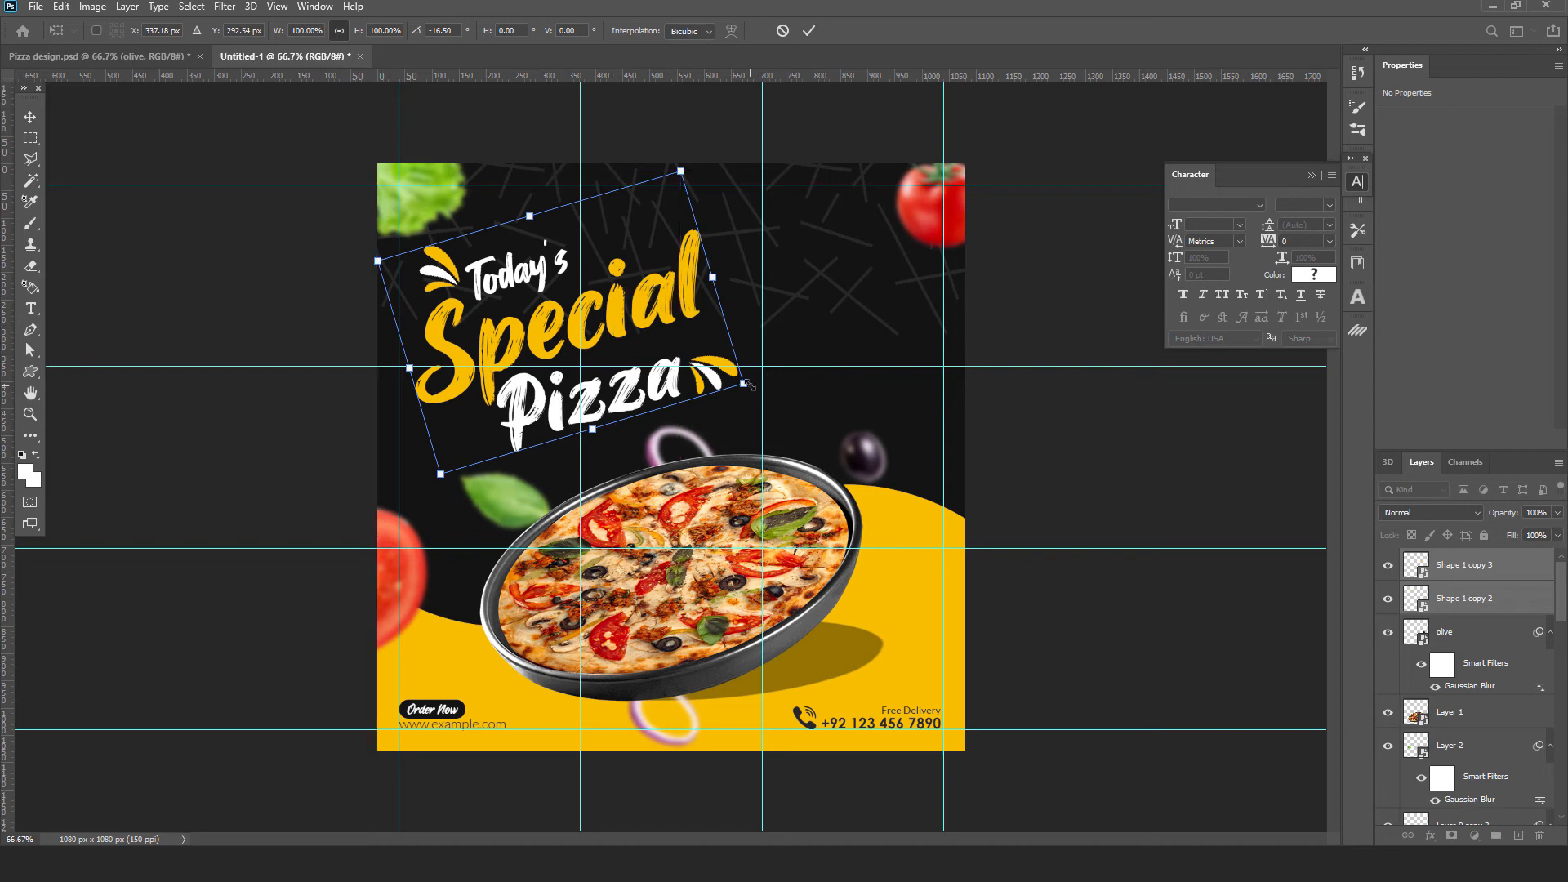
pyautogui.moveTo(744, 384)
pyautogui.mouseDown()
pyautogui.moveTo(676, 379)
pyautogui.moveTo(762, 390)
pyautogui.mouseUp()
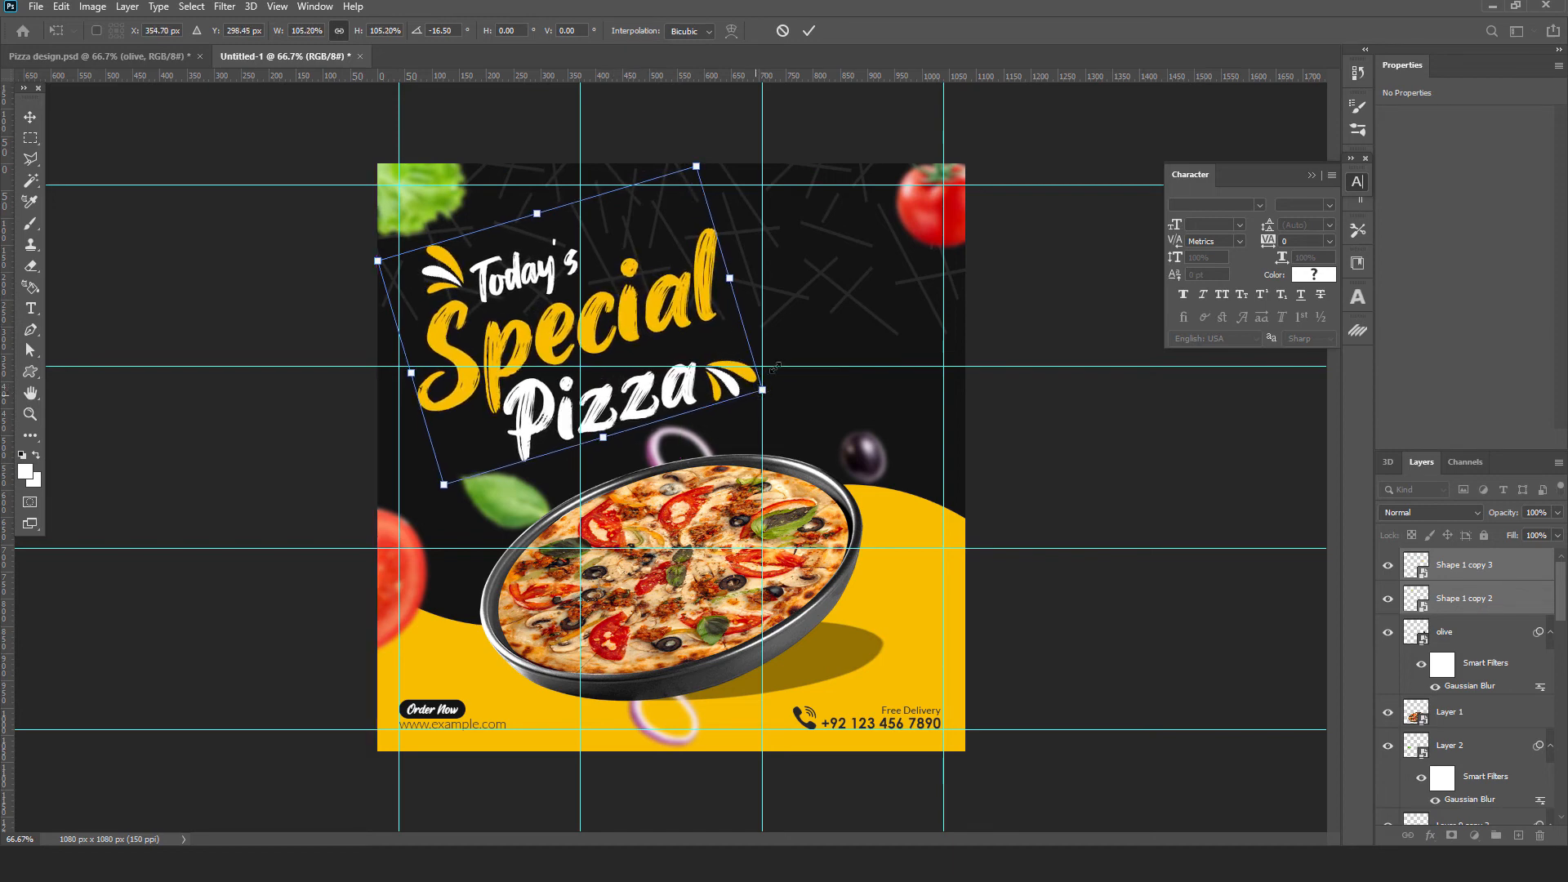
pyautogui.click(808, 32)
# Step: Rotate the word "Pizza" by a further -5.43° or so, lifting its end beside the petal accent
pyautogui.hotkey('ctrl', '1')
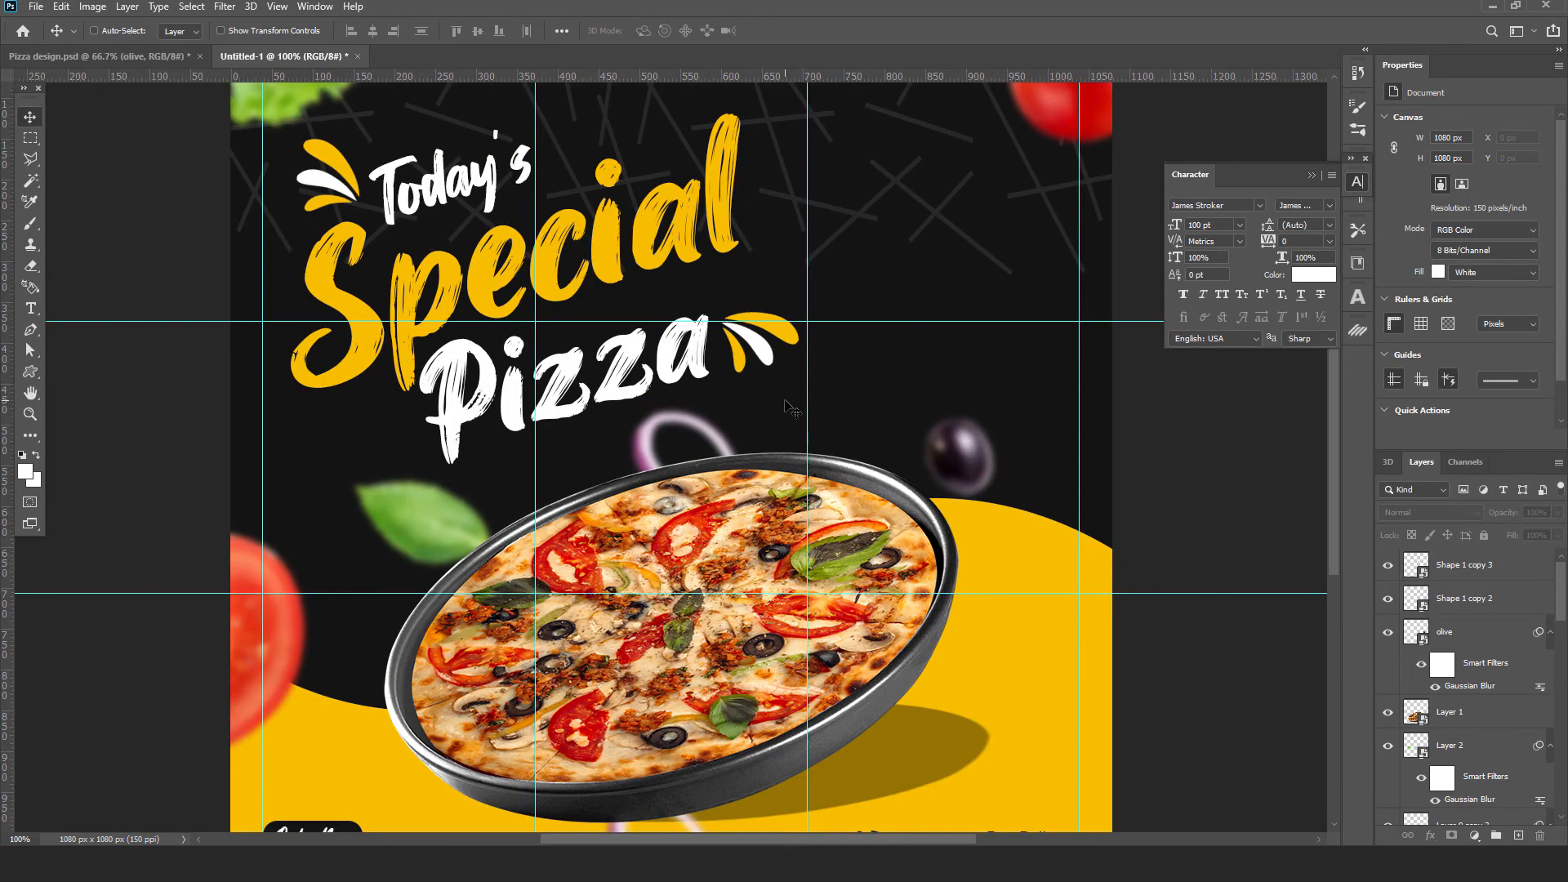
pyautogui.moveTo(574, 290); pyautogui.dragTo(552, 383)
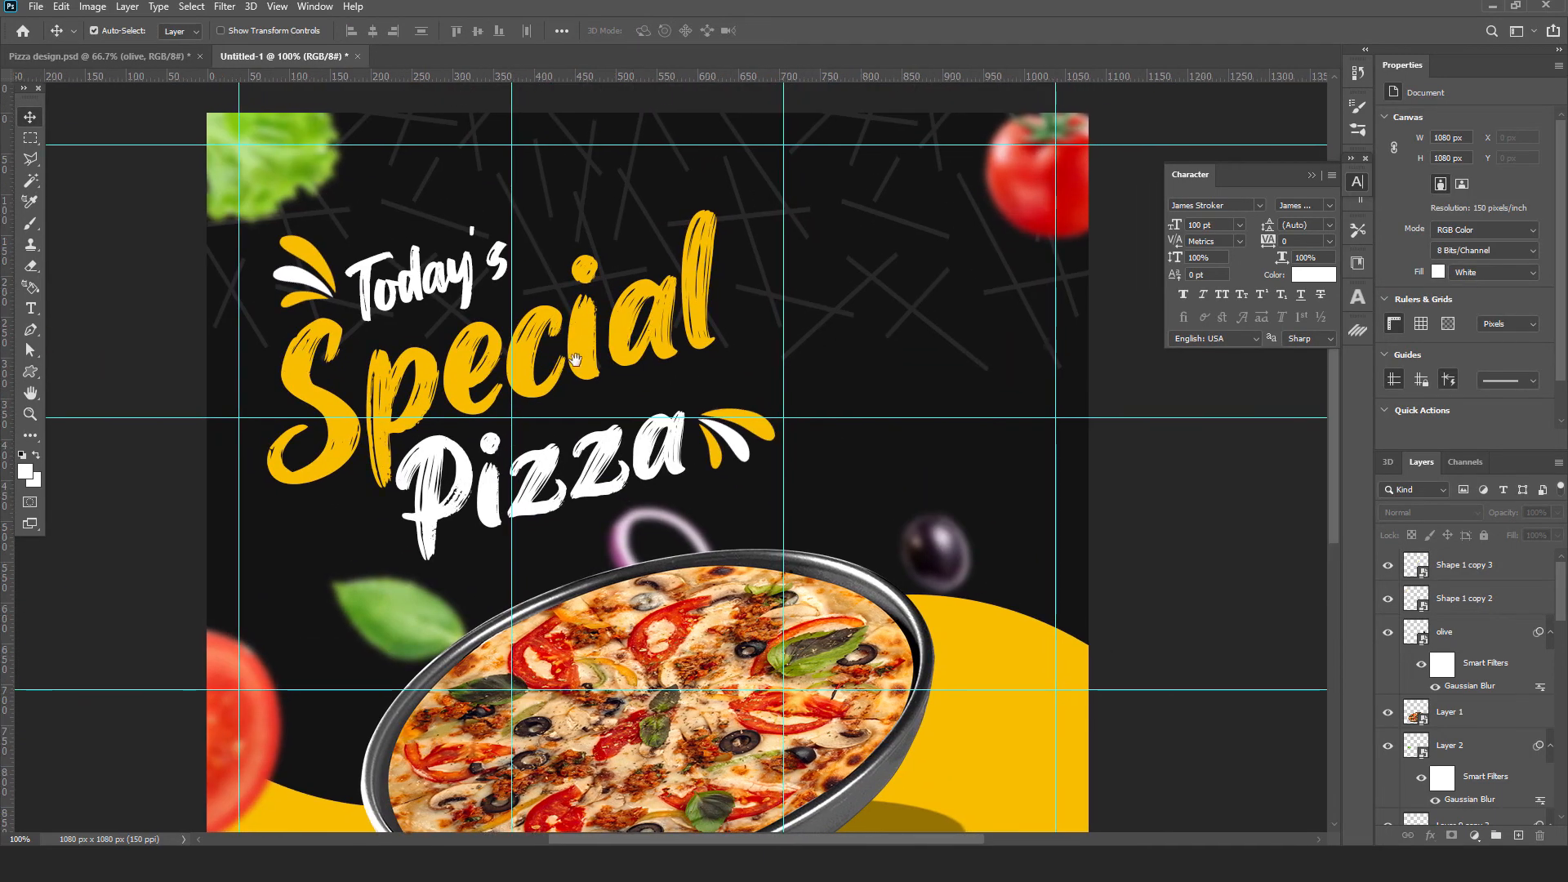
pyautogui.click(774, 444)
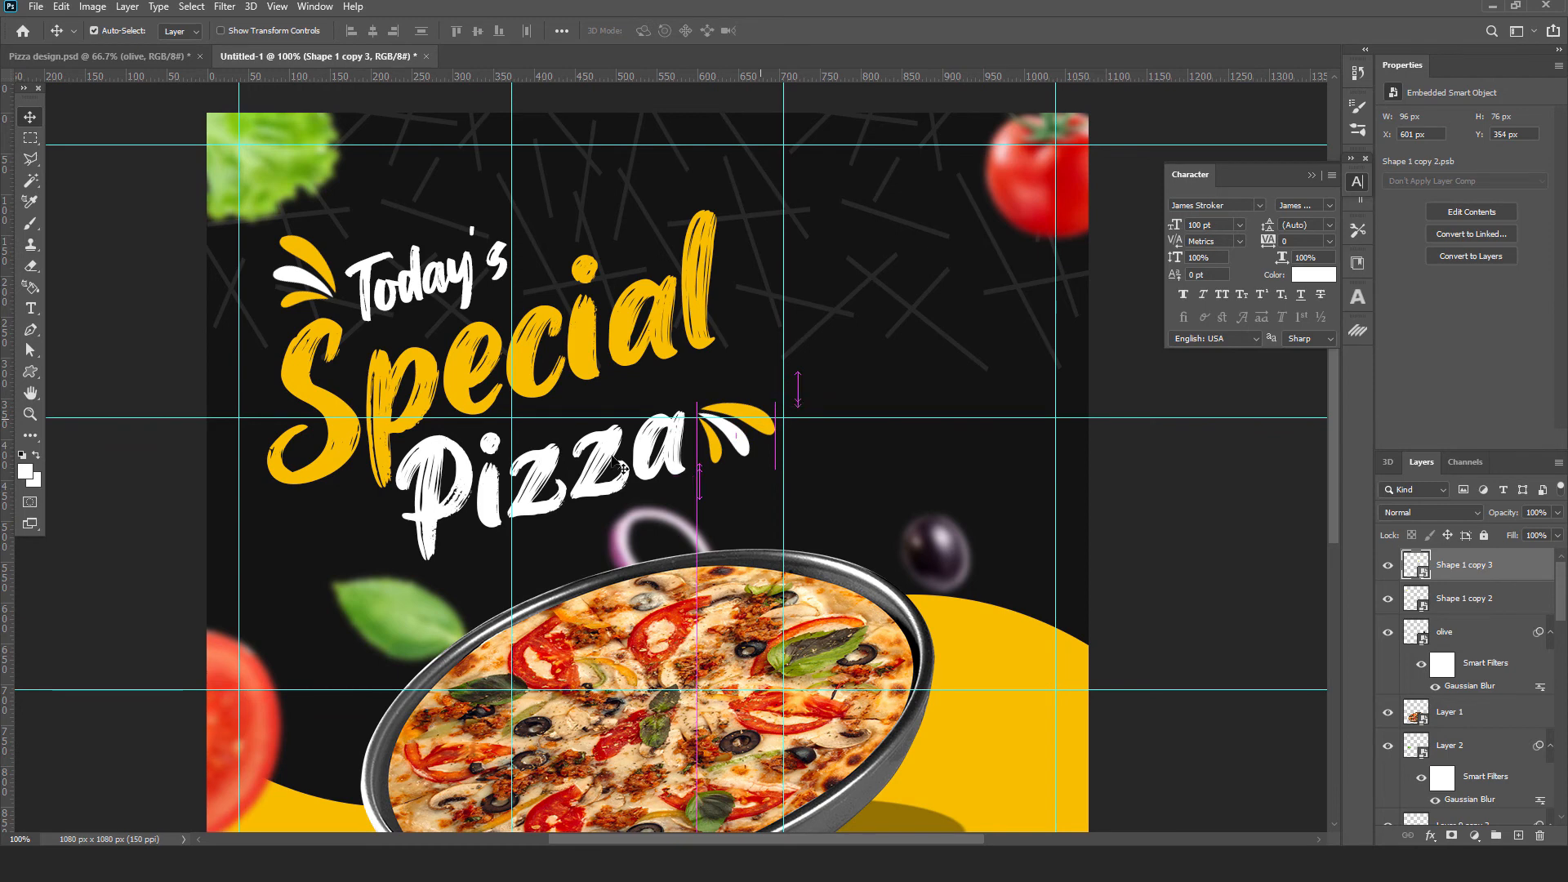
pyautogui.click(680, 474)
pyautogui.hotkey('ctrl', 't')
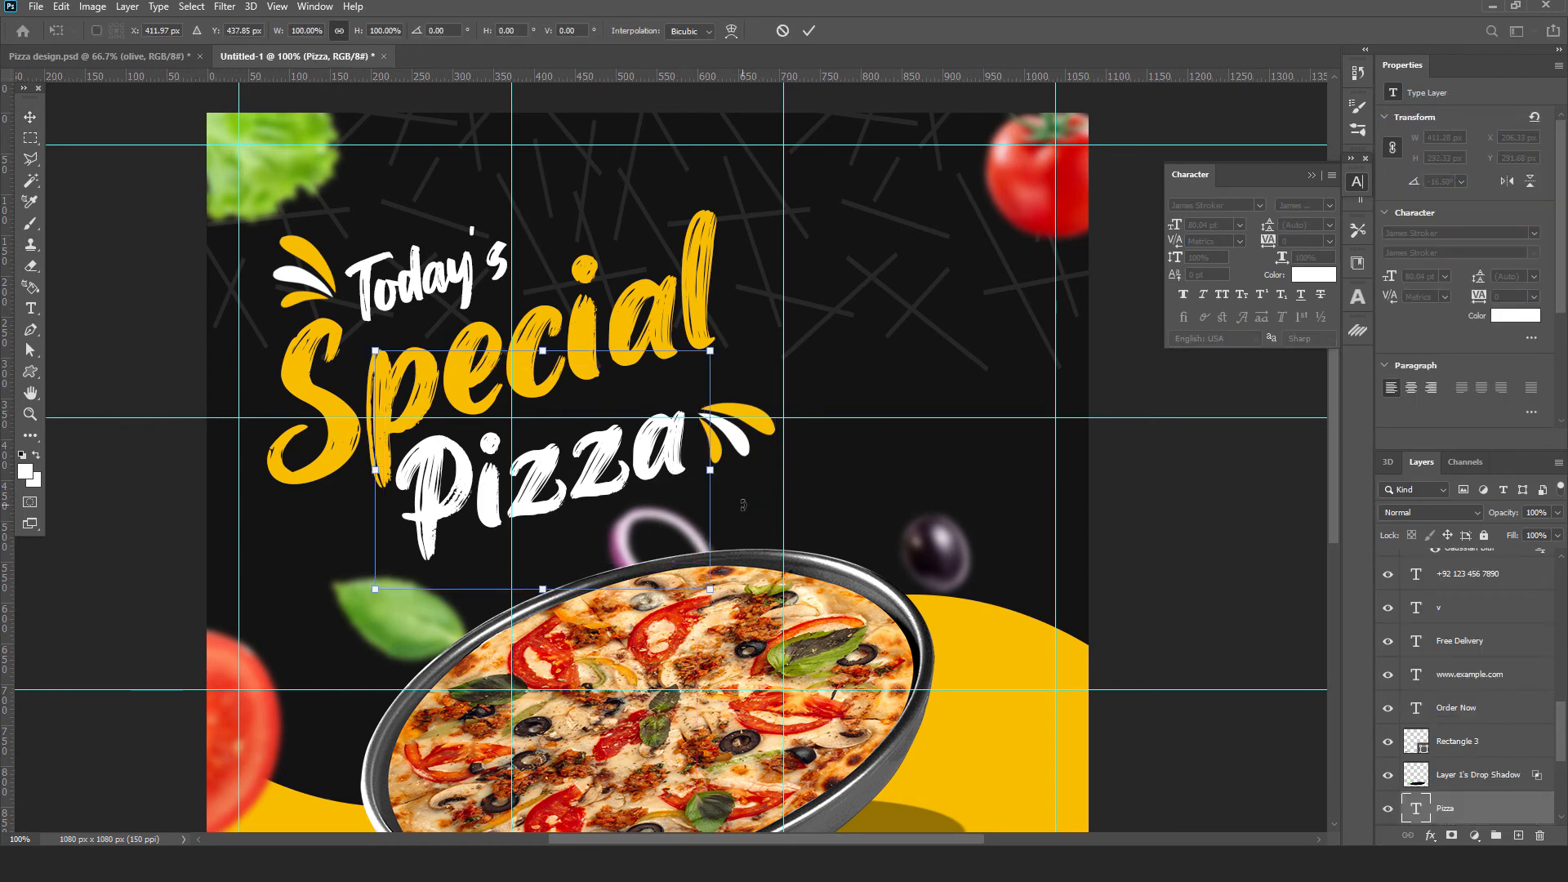
pyautogui.moveTo(747, 504); pyautogui.dragTo(675, 455)
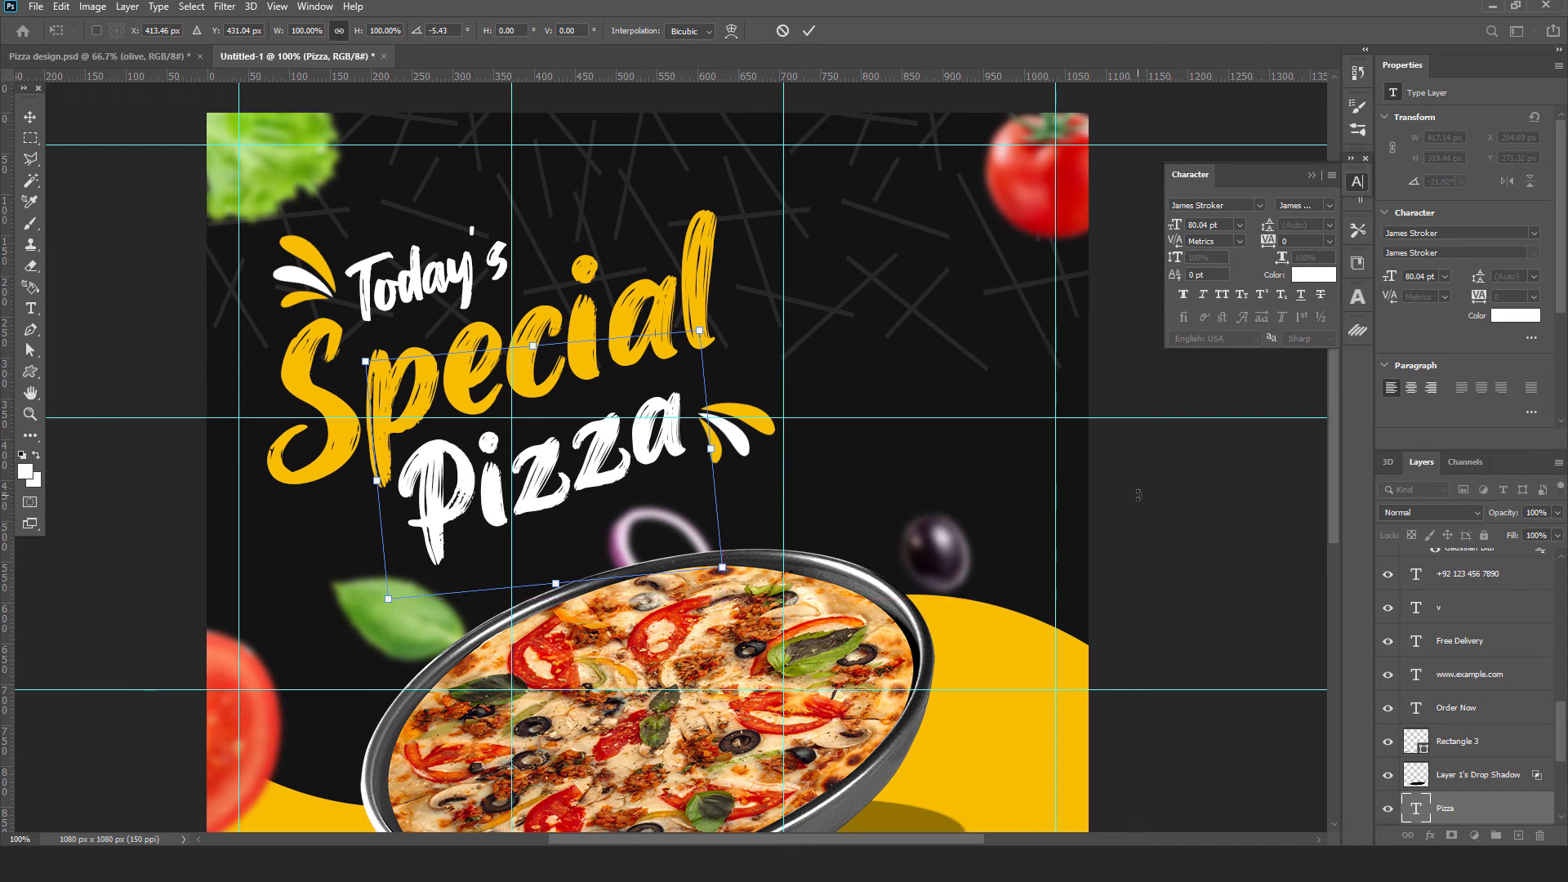
pyautogui.press('Return')
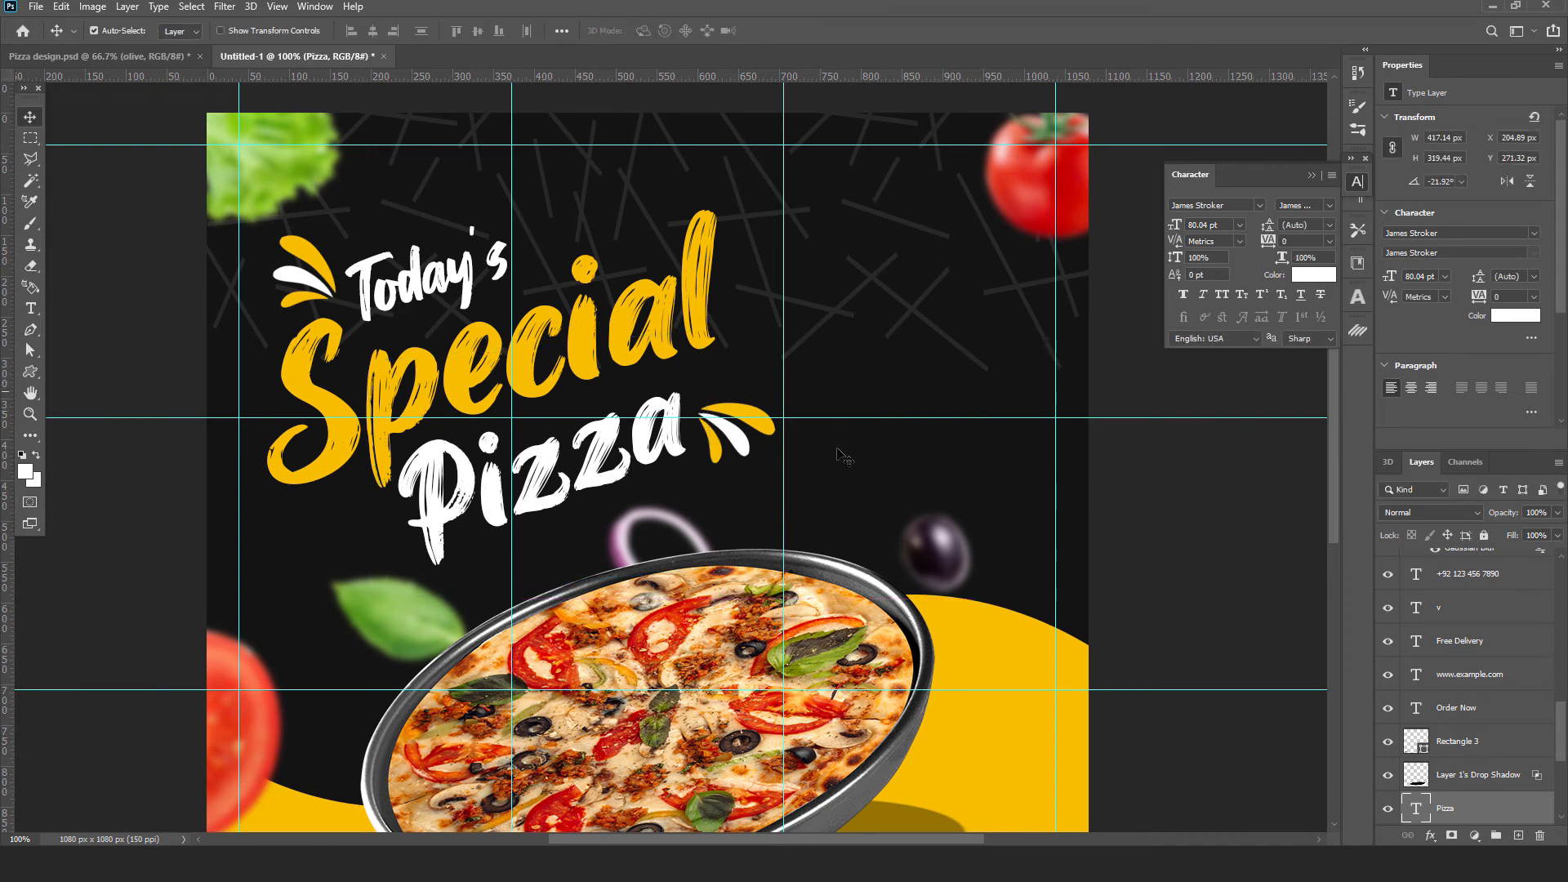
# Step: Draw a white circle about 208 px wide, place it to the right of the title, and scale it to about 94.71%
pyautogui.click(30, 371)
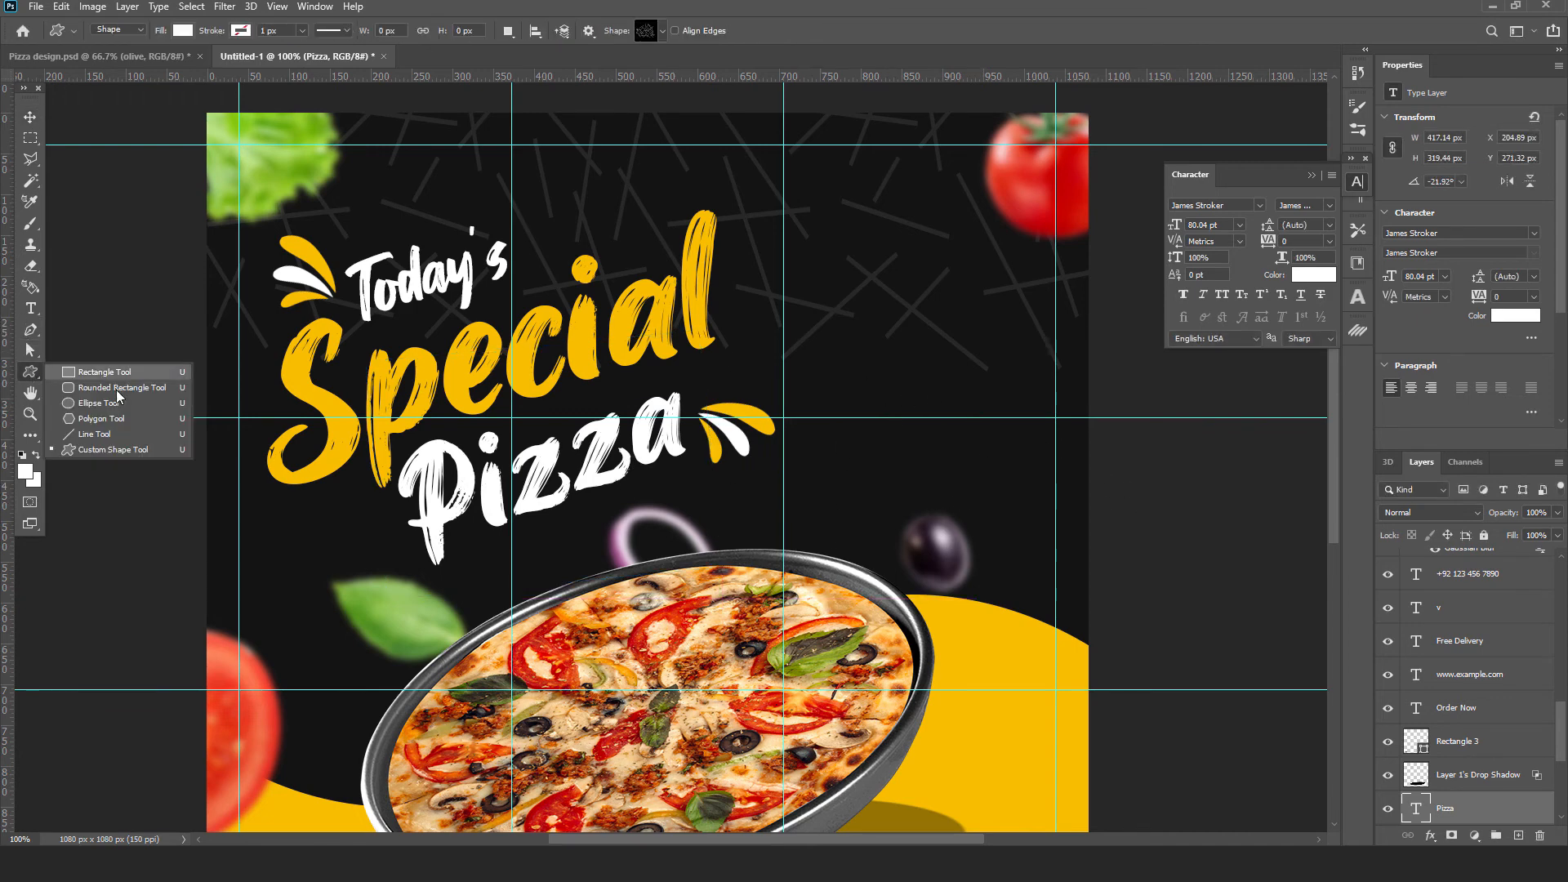
pyautogui.click(92, 406)
pyautogui.moveTo(831, 388); pyautogui.dragTo(918, 490)
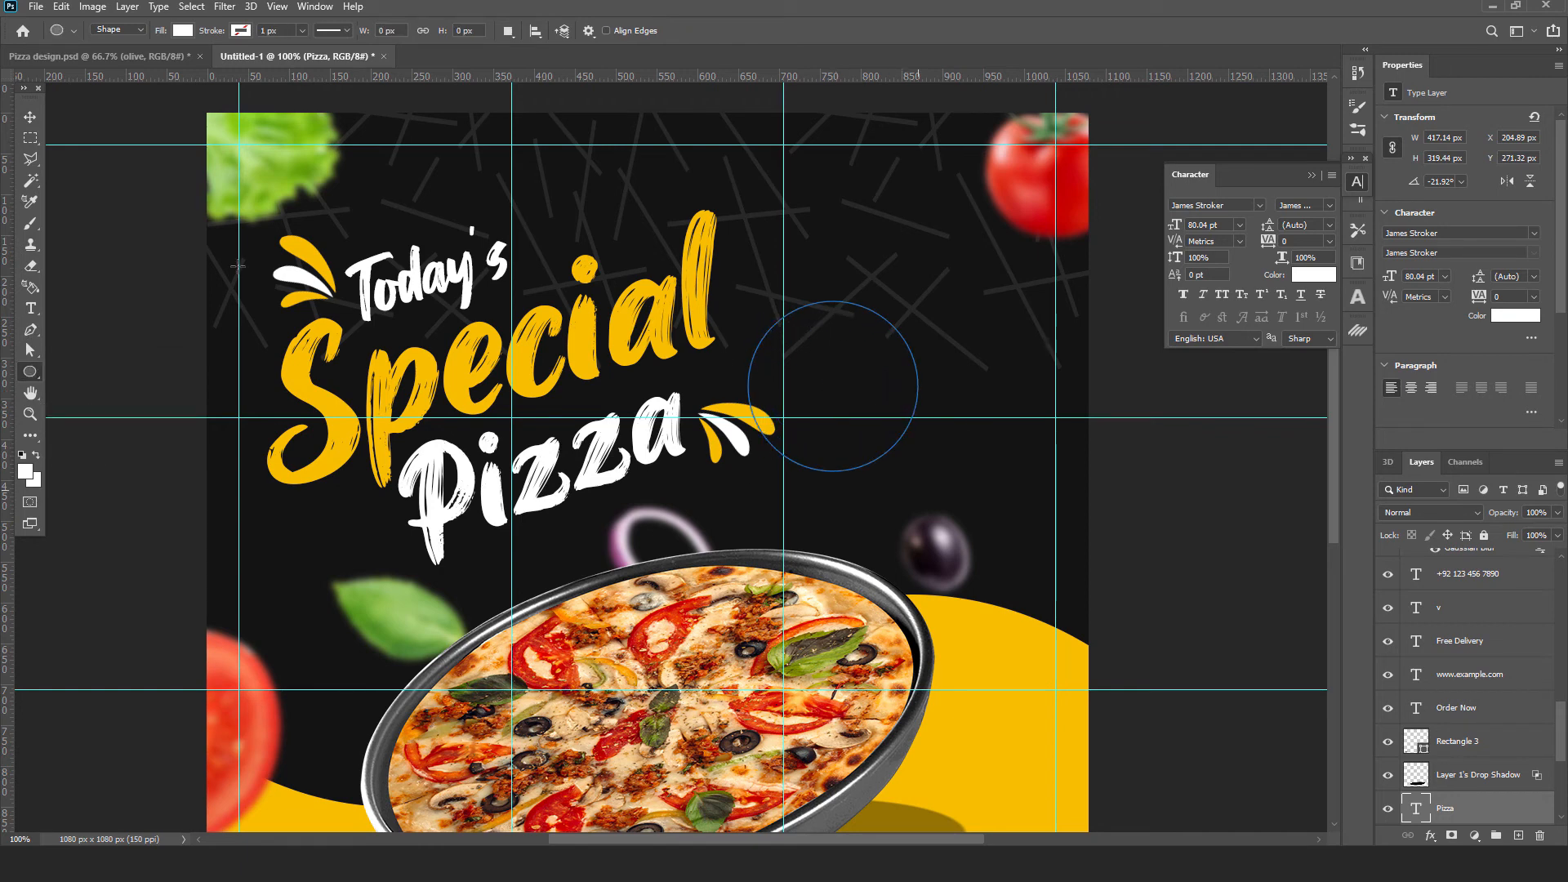
pyautogui.click(29, 118)
pyautogui.moveTo(833, 366); pyautogui.dragTo(878, 409)
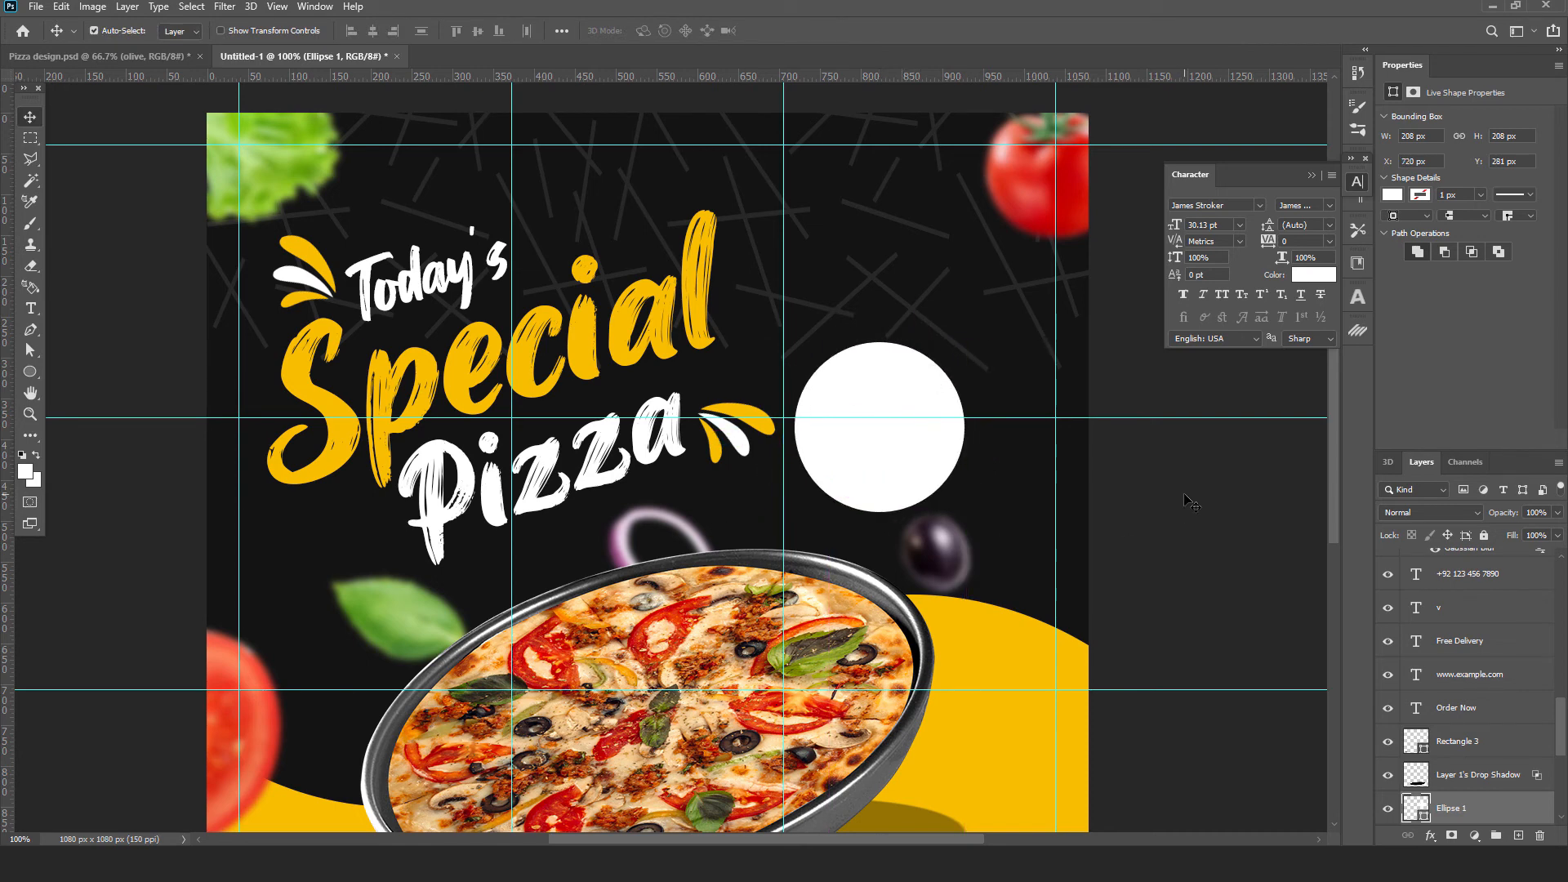
pyautogui.hotkey('ctrl', 't')
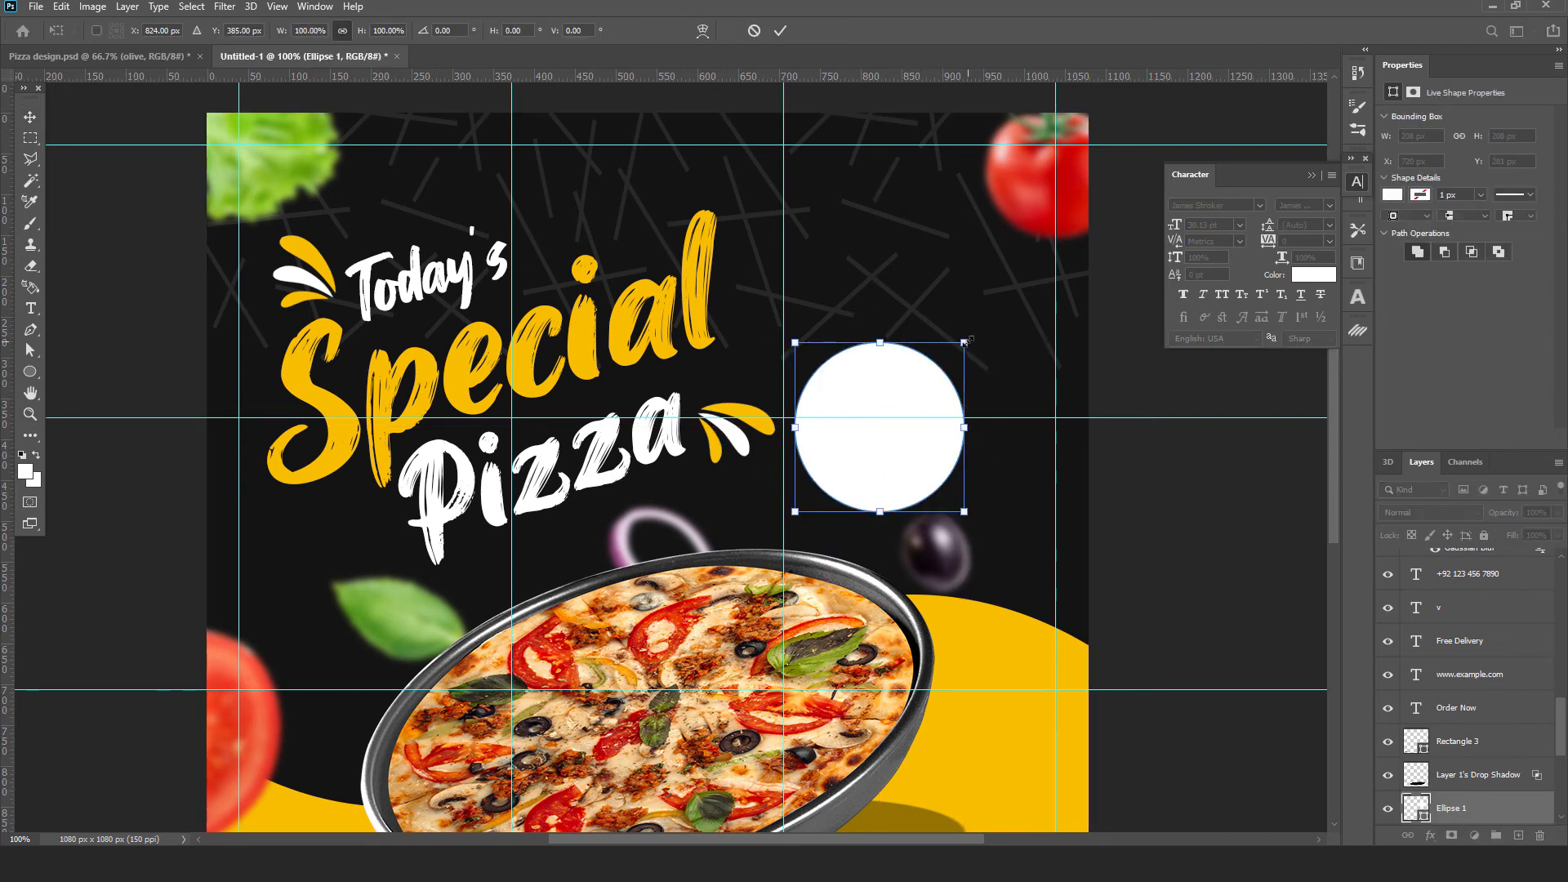
pyautogui.moveTo(964, 343); pyautogui.dragTo(960, 348)
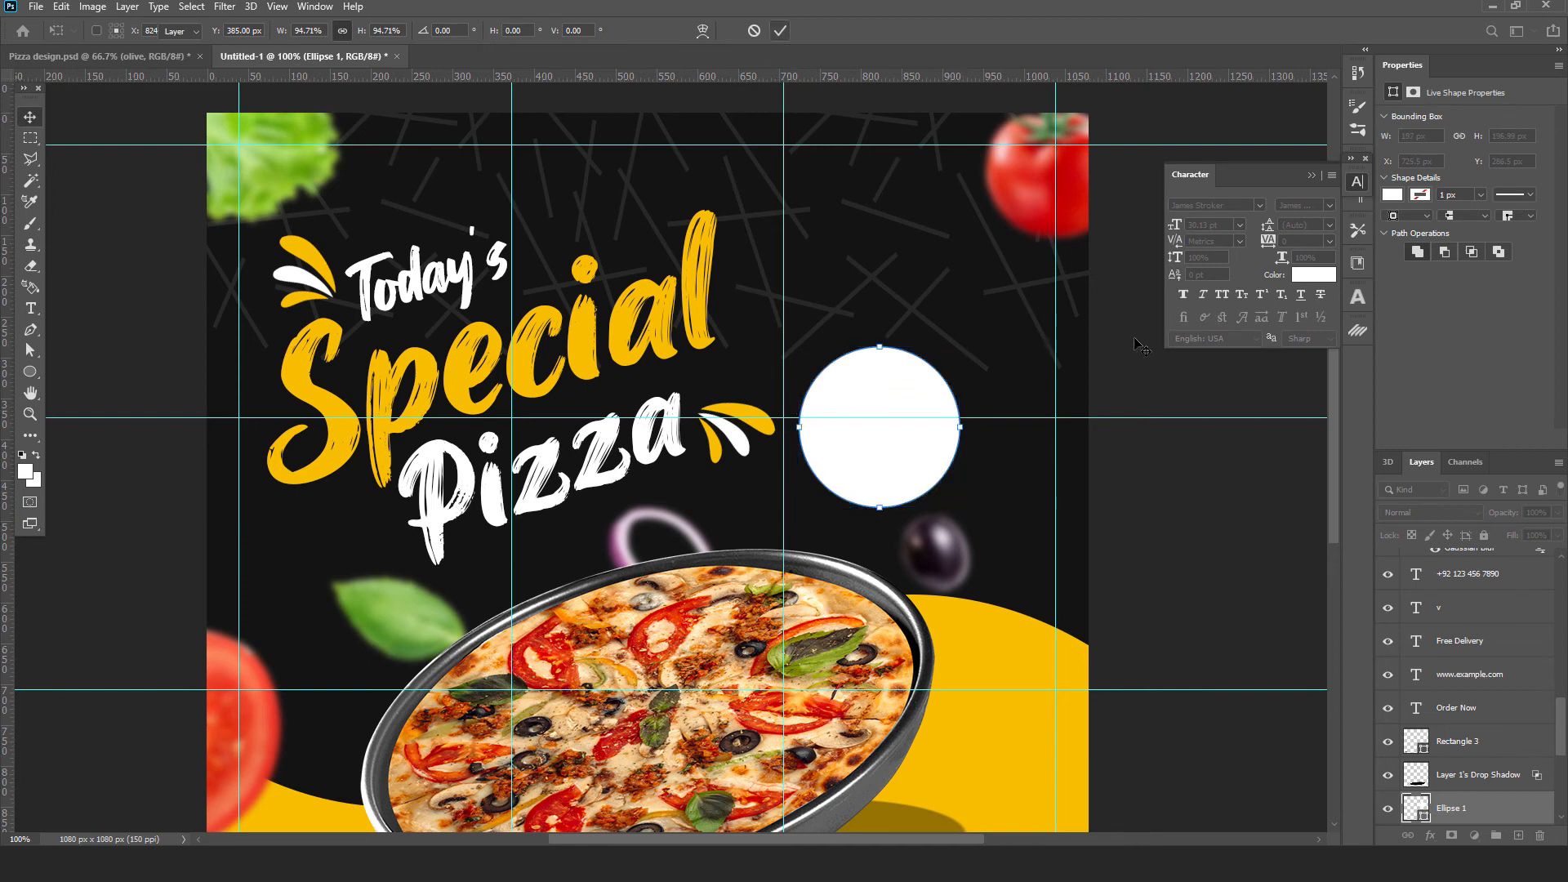
# Step: Add a horizontal text line reading "30%" on the dark background just above the white circle
pyautogui.press('Return')
pyautogui.click(1159, 473)
pyautogui.press('p')
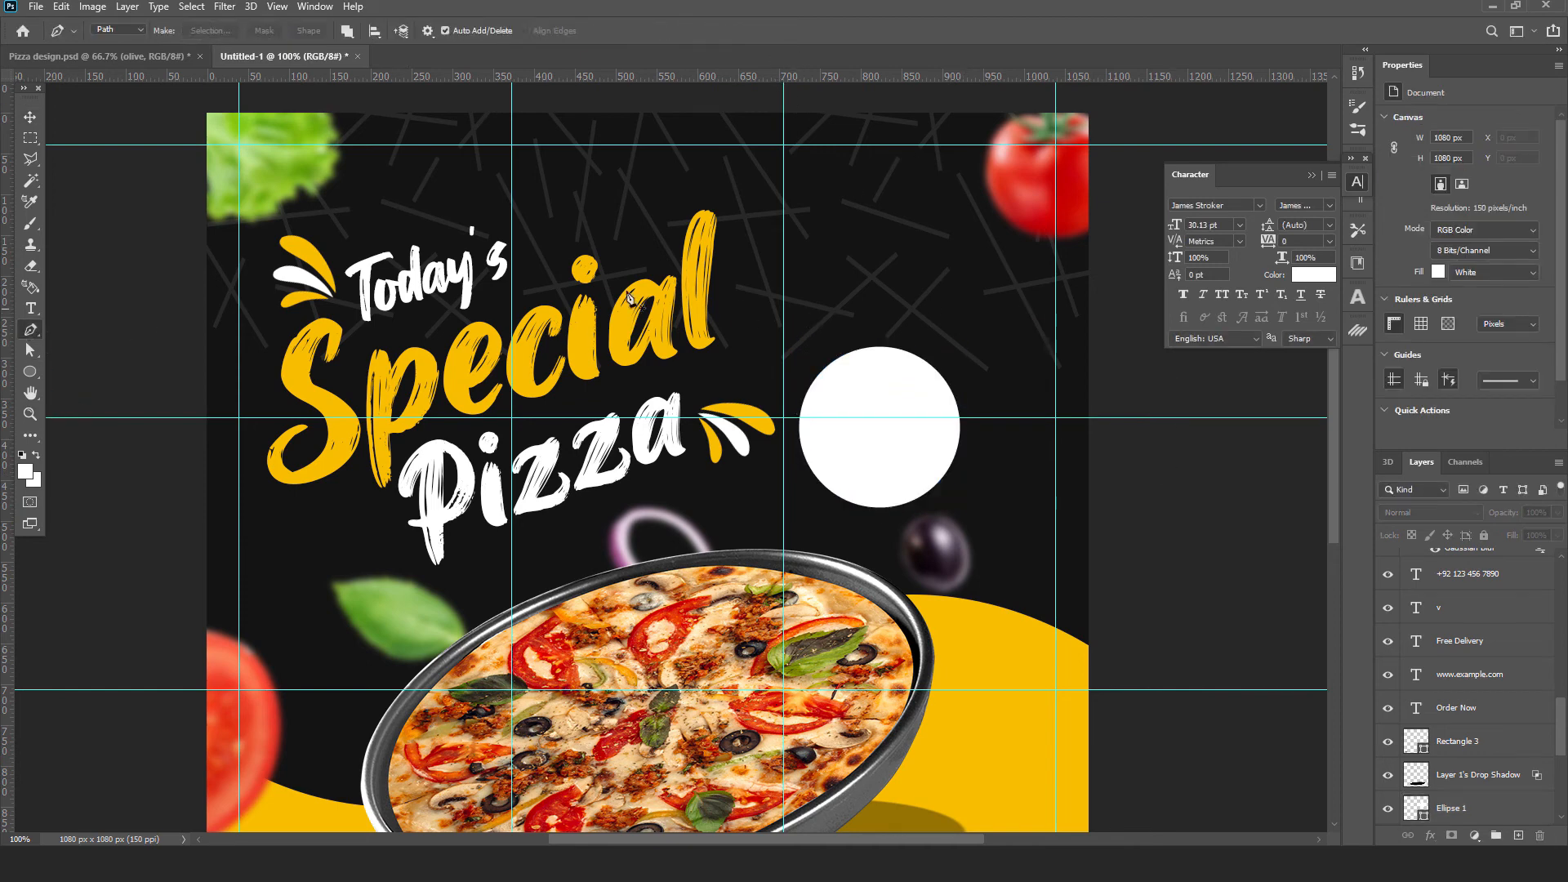
pyautogui.click(30, 117)
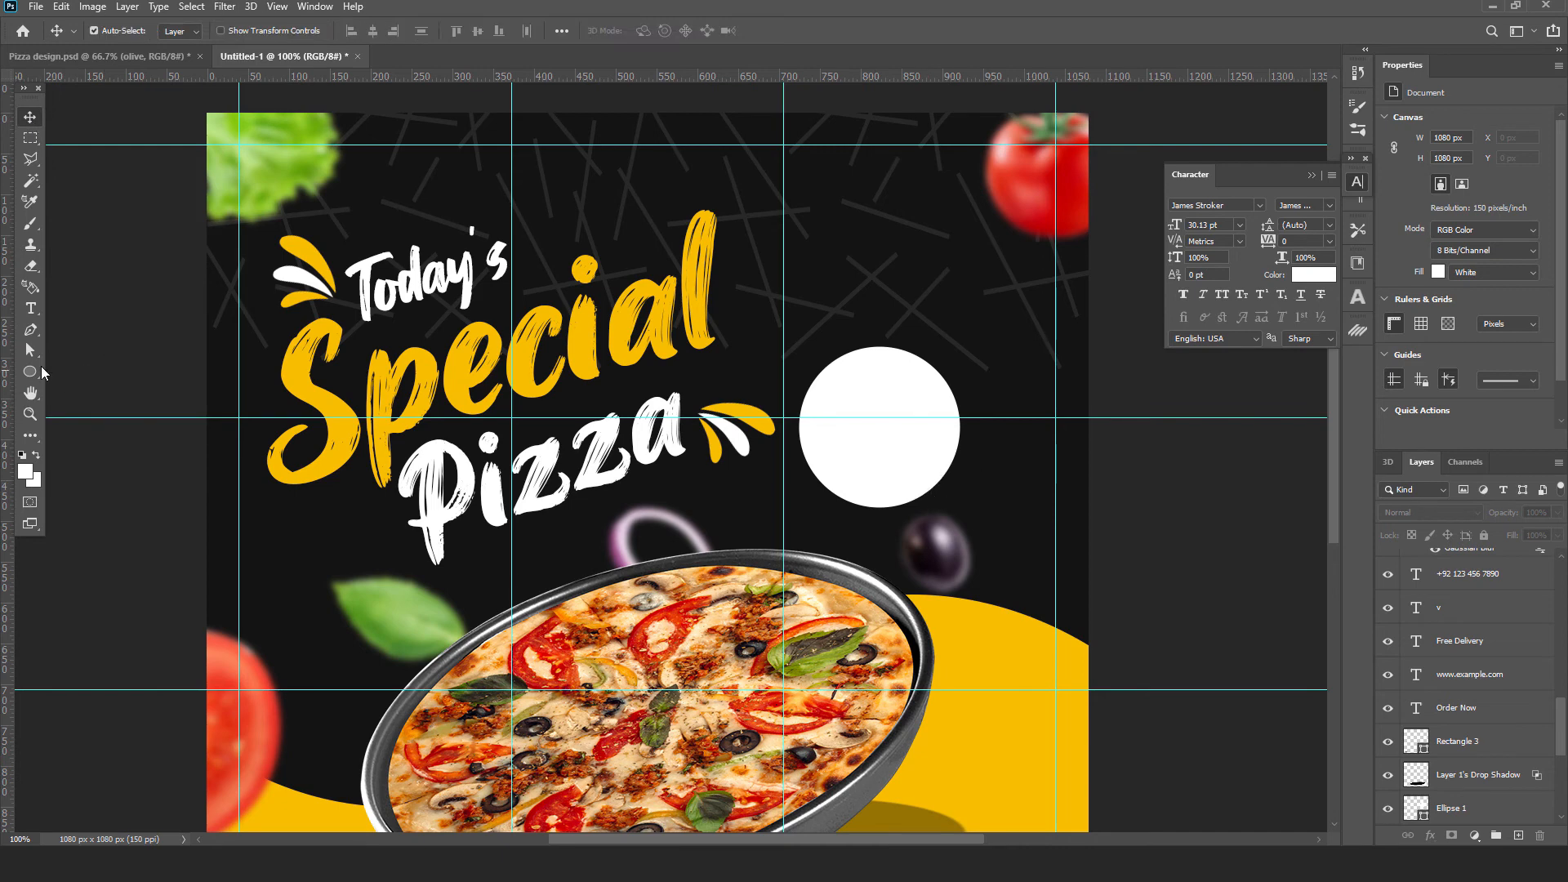
pyautogui.click(31, 308)
pyautogui.click(895, 333)
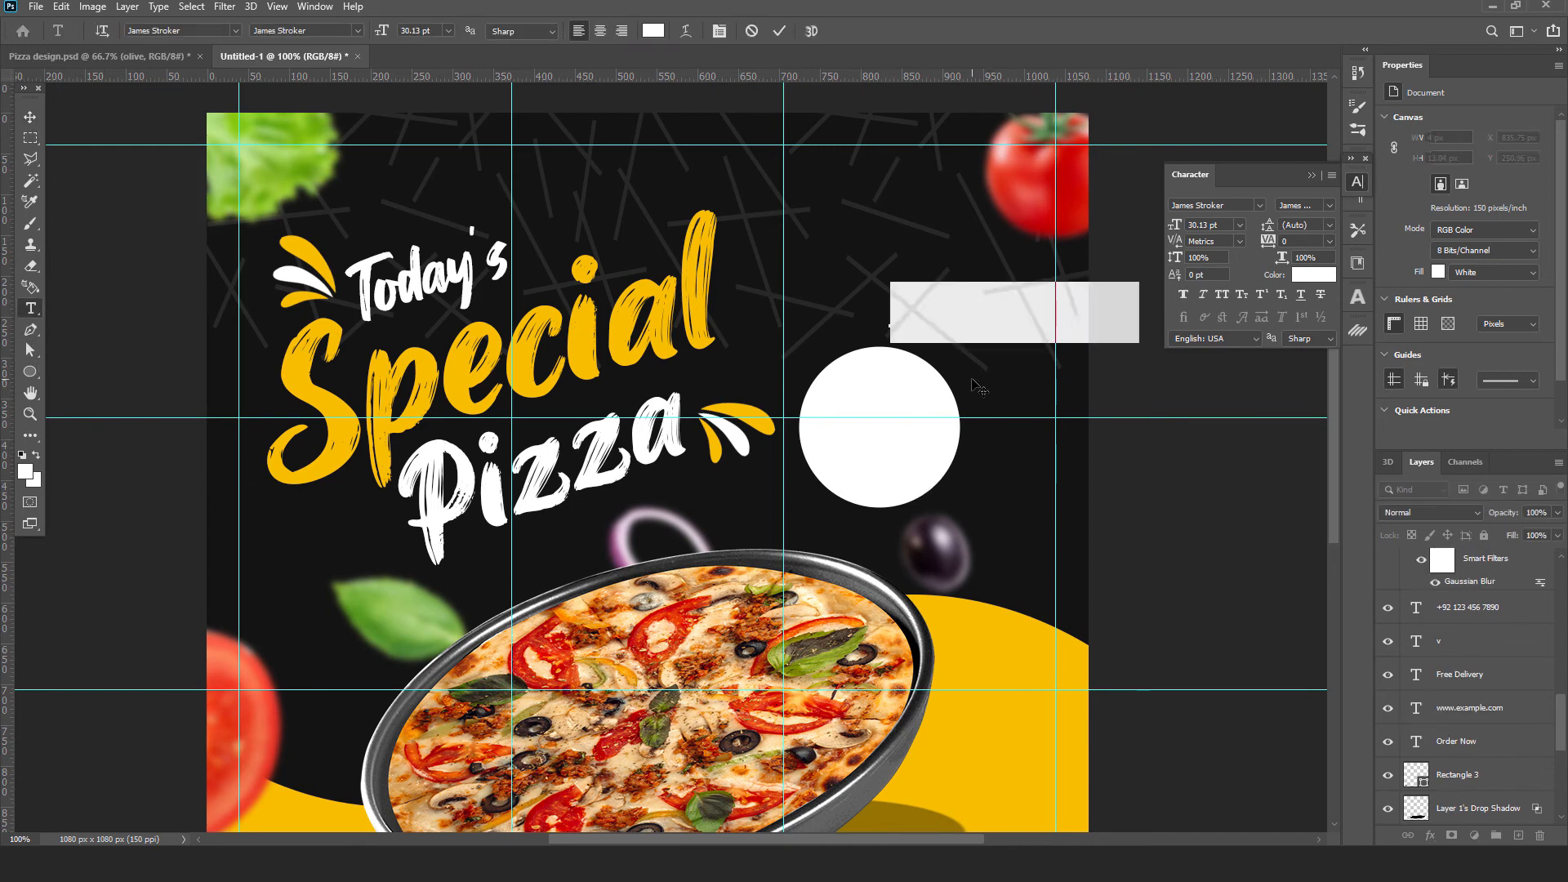
pyautogui.write('30')
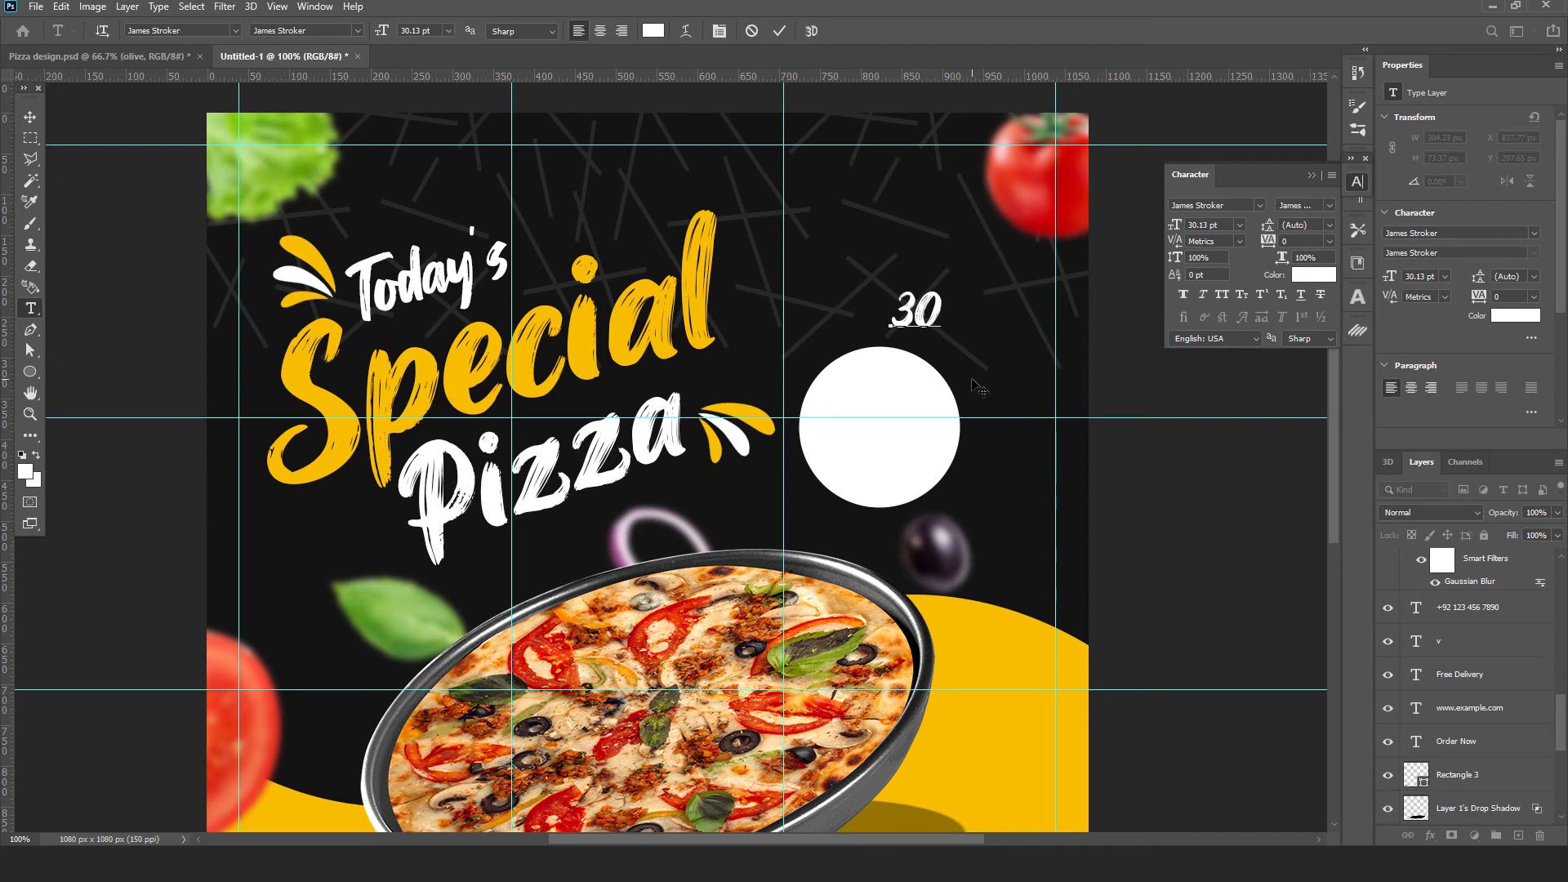
pyautogui.write('%')
# Step: Set the font of the whole "30%" text to Fontjek Regular
pyautogui.hotkey('ctrl', 'a')
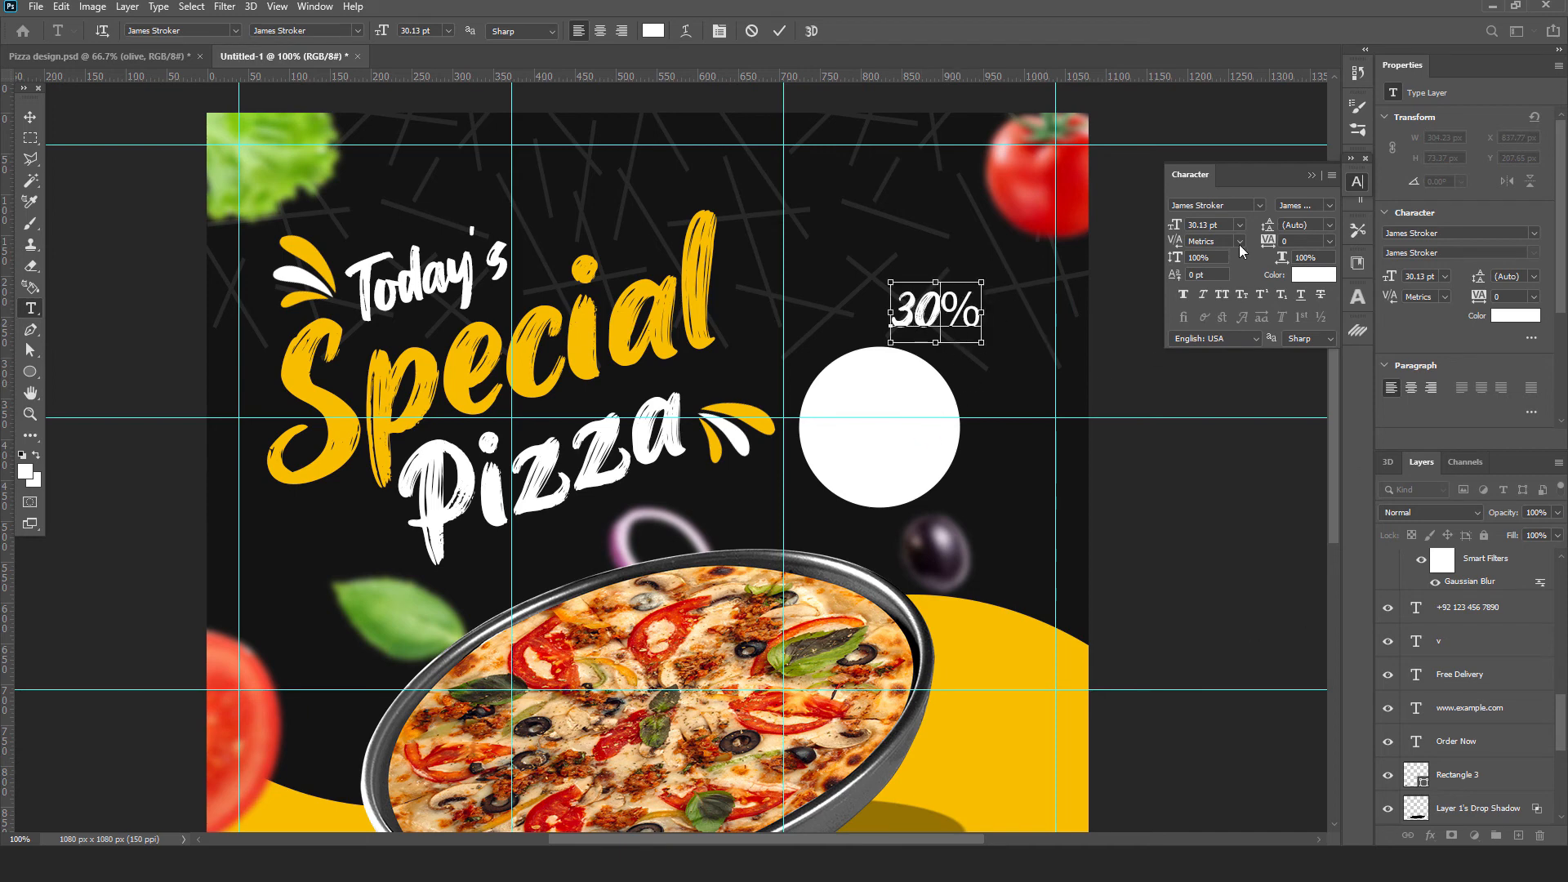
pyautogui.write('font')
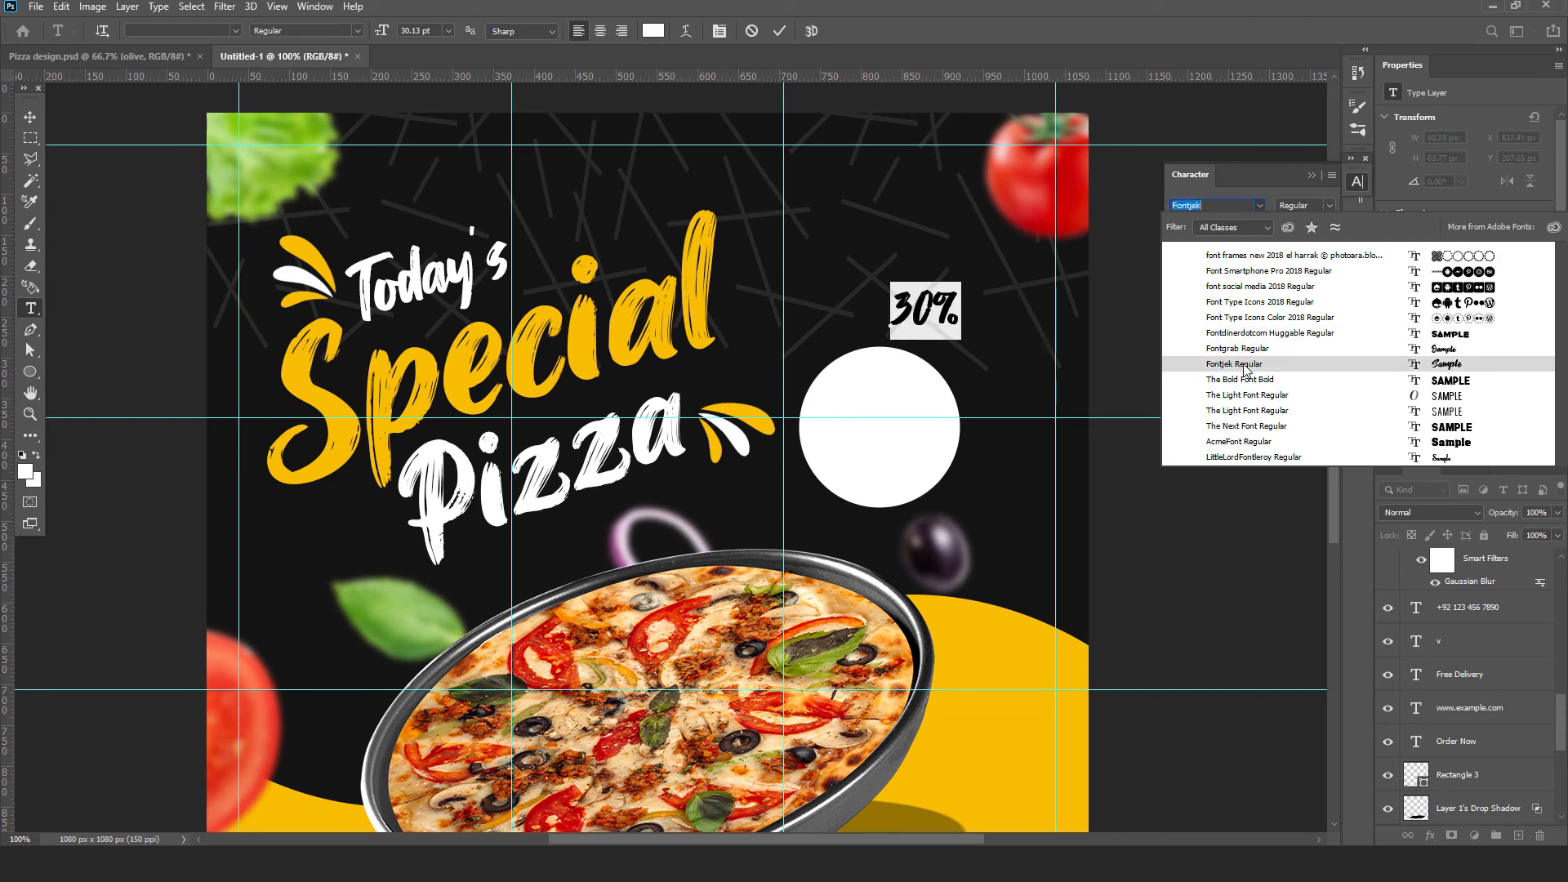
pyautogui.click(1243, 366)
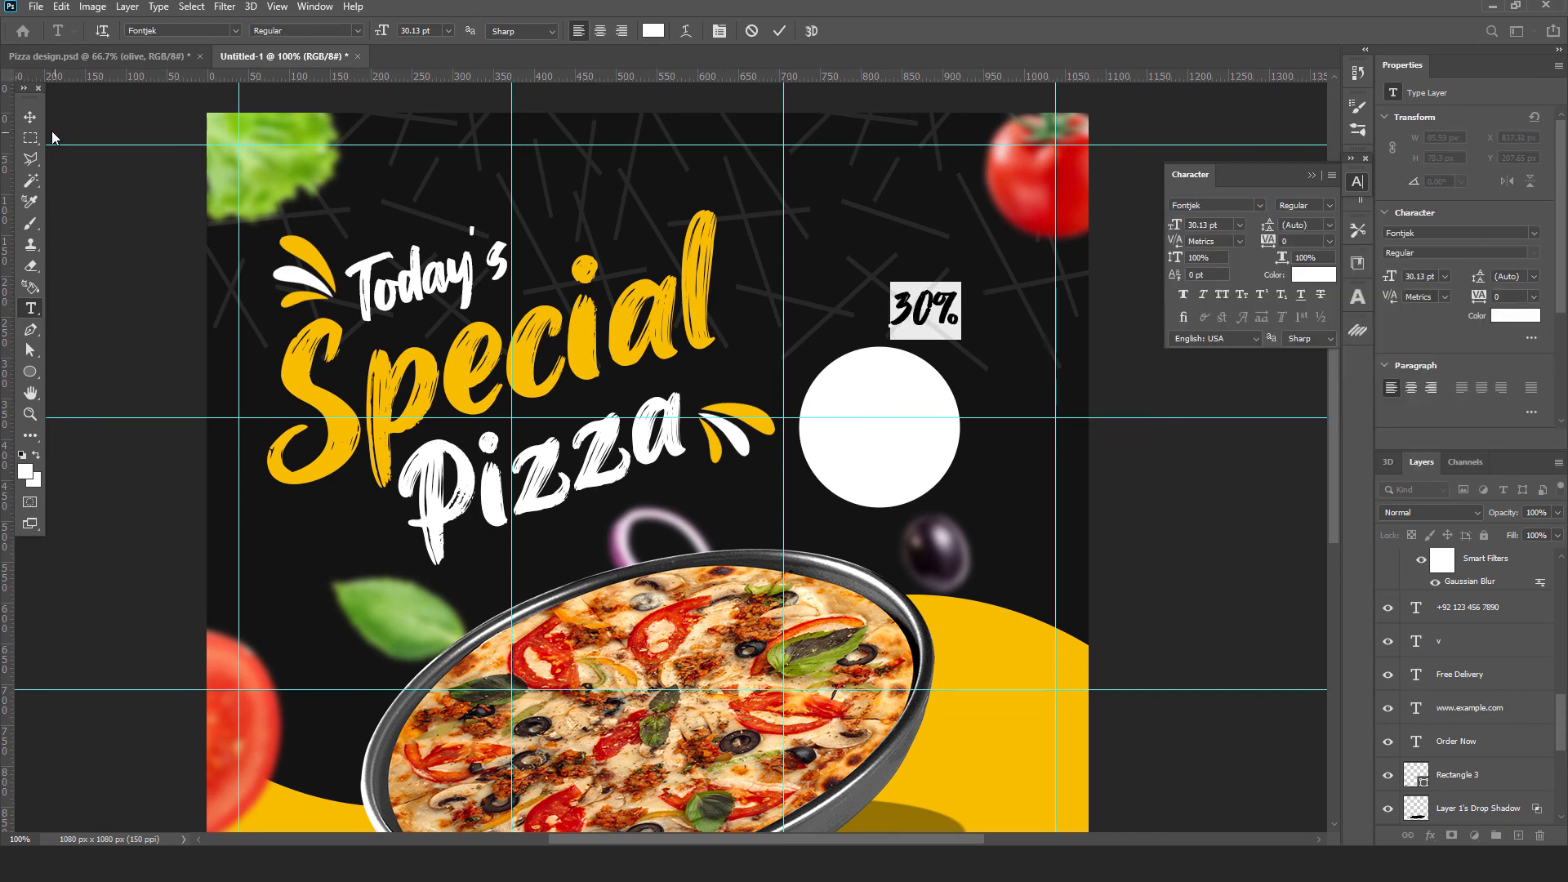
pyautogui.click(32, 119)
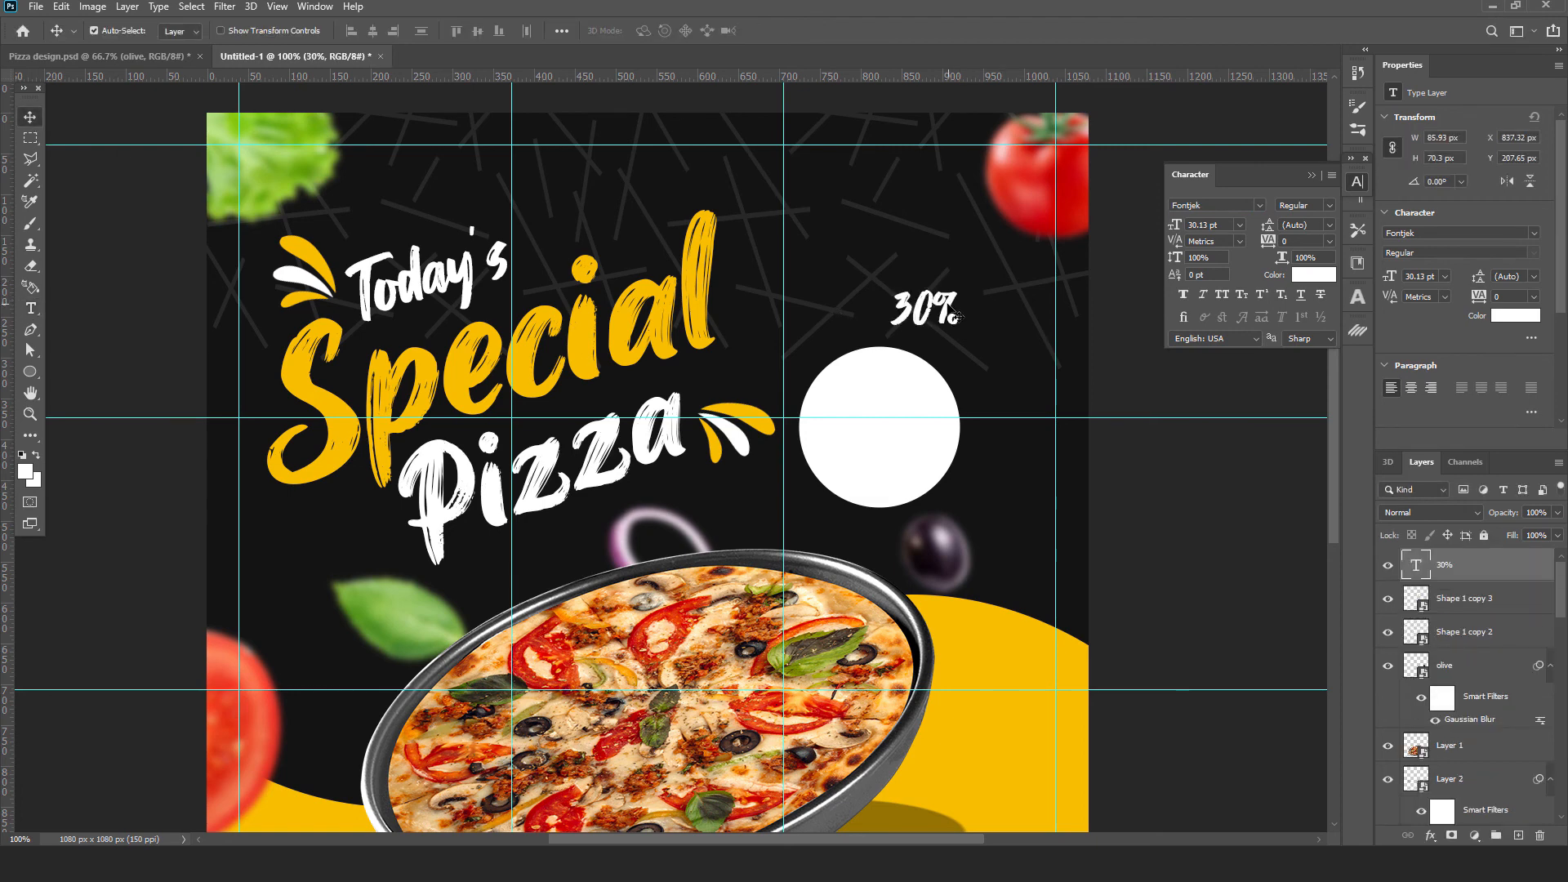
# Step: Recolour the "30%" text with the near-black sampled from the poster's dark background
pyautogui.click(1511, 317)
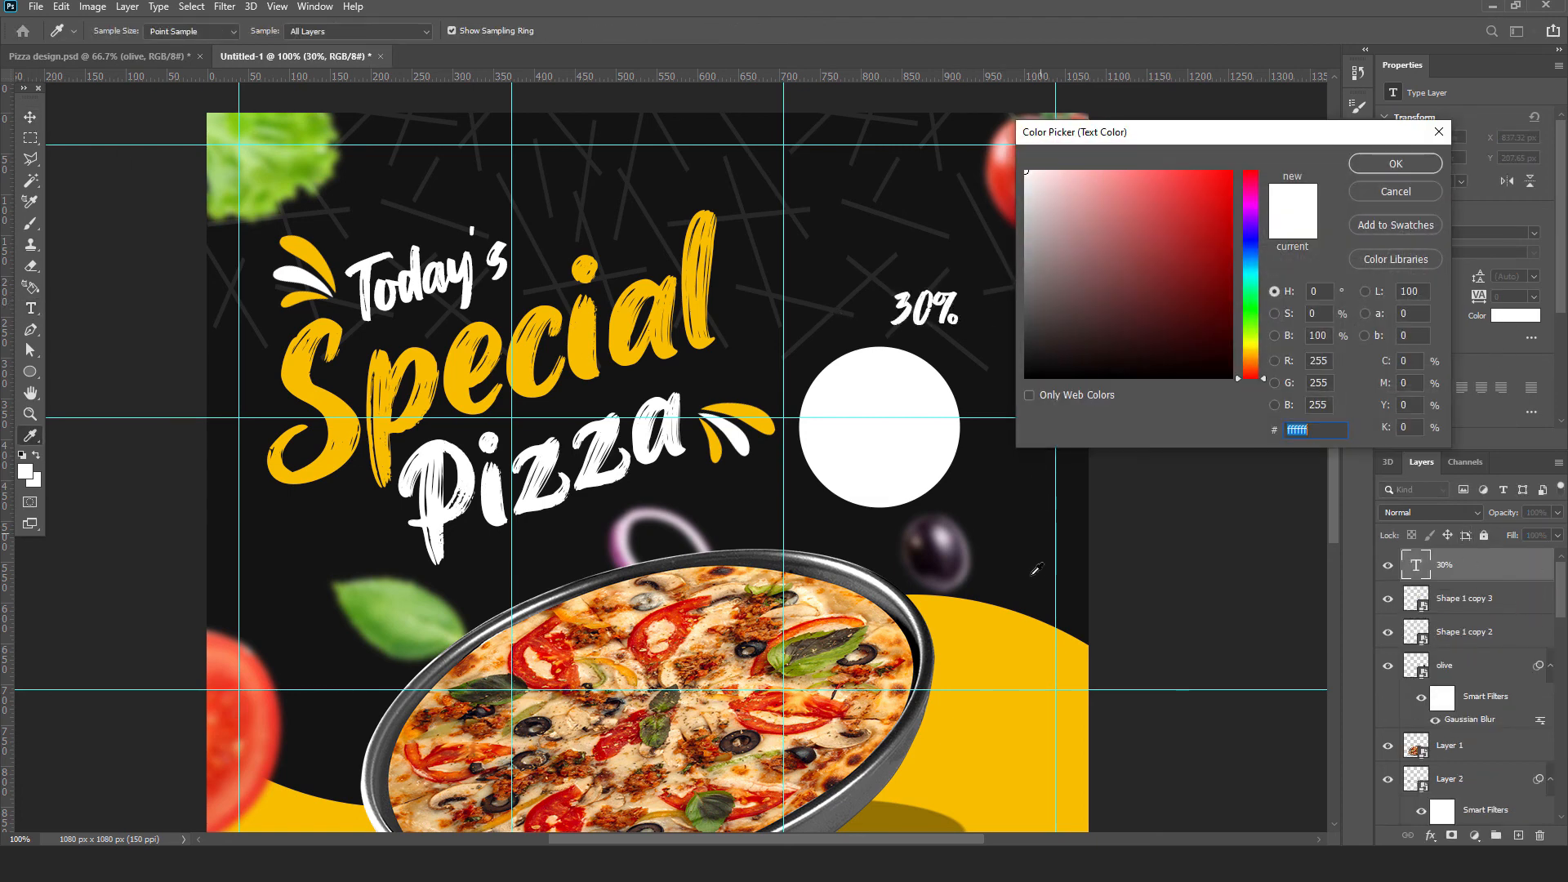
pyautogui.click(1031, 574)
pyautogui.click(1393, 165)
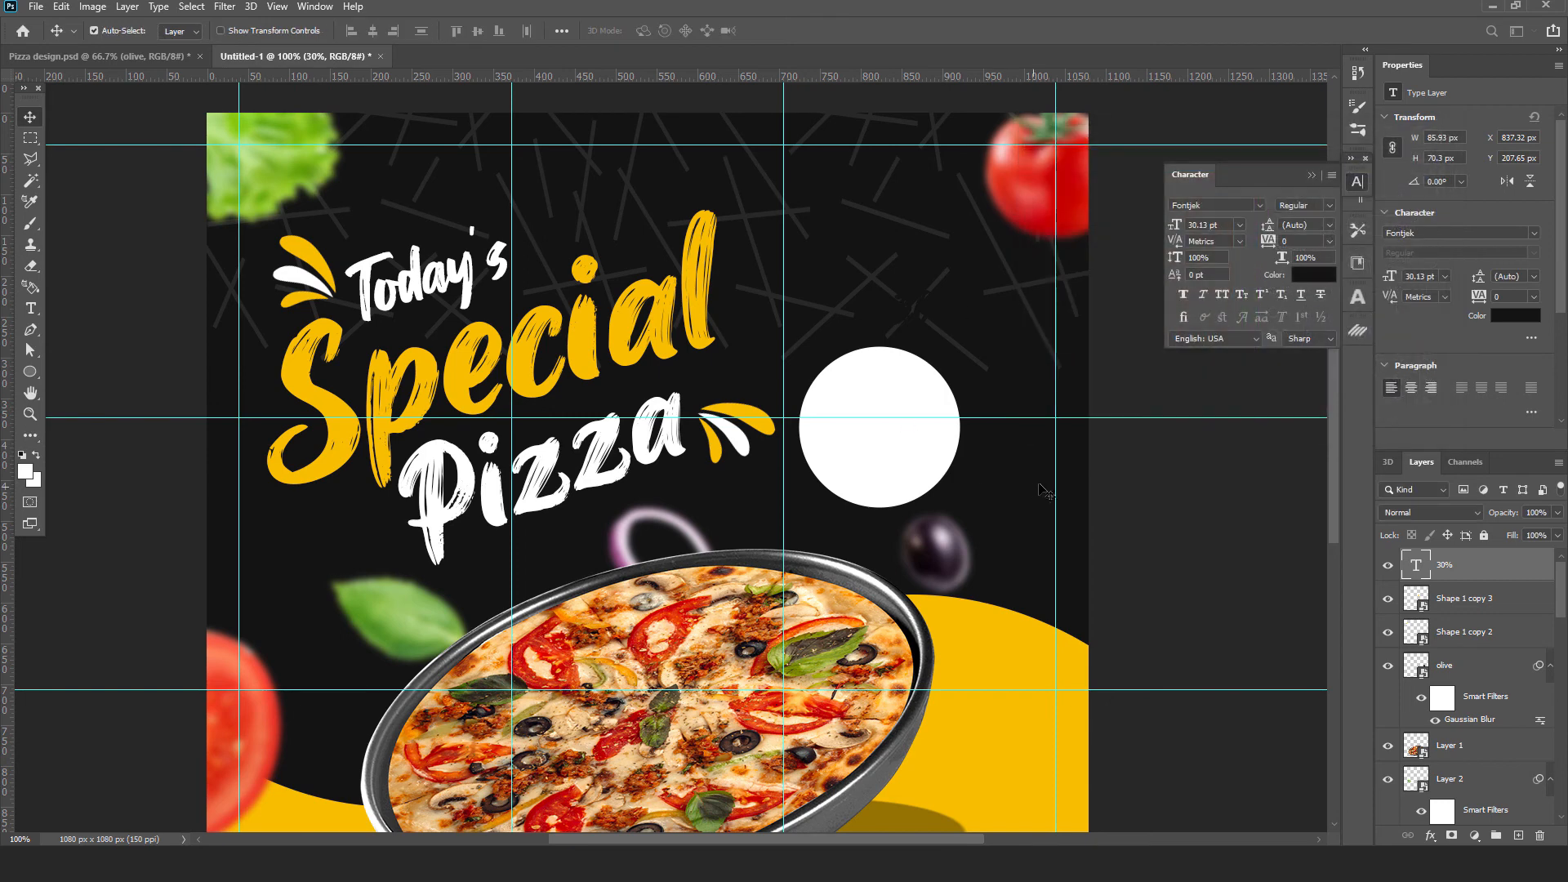
# Step: Scale the "30%" text to about 163.88% and place it in the upper half of the white circle
pyautogui.hotkey('ctrl', 't')
pyautogui.moveTo(943, 302); pyautogui.dragTo(912, 407)
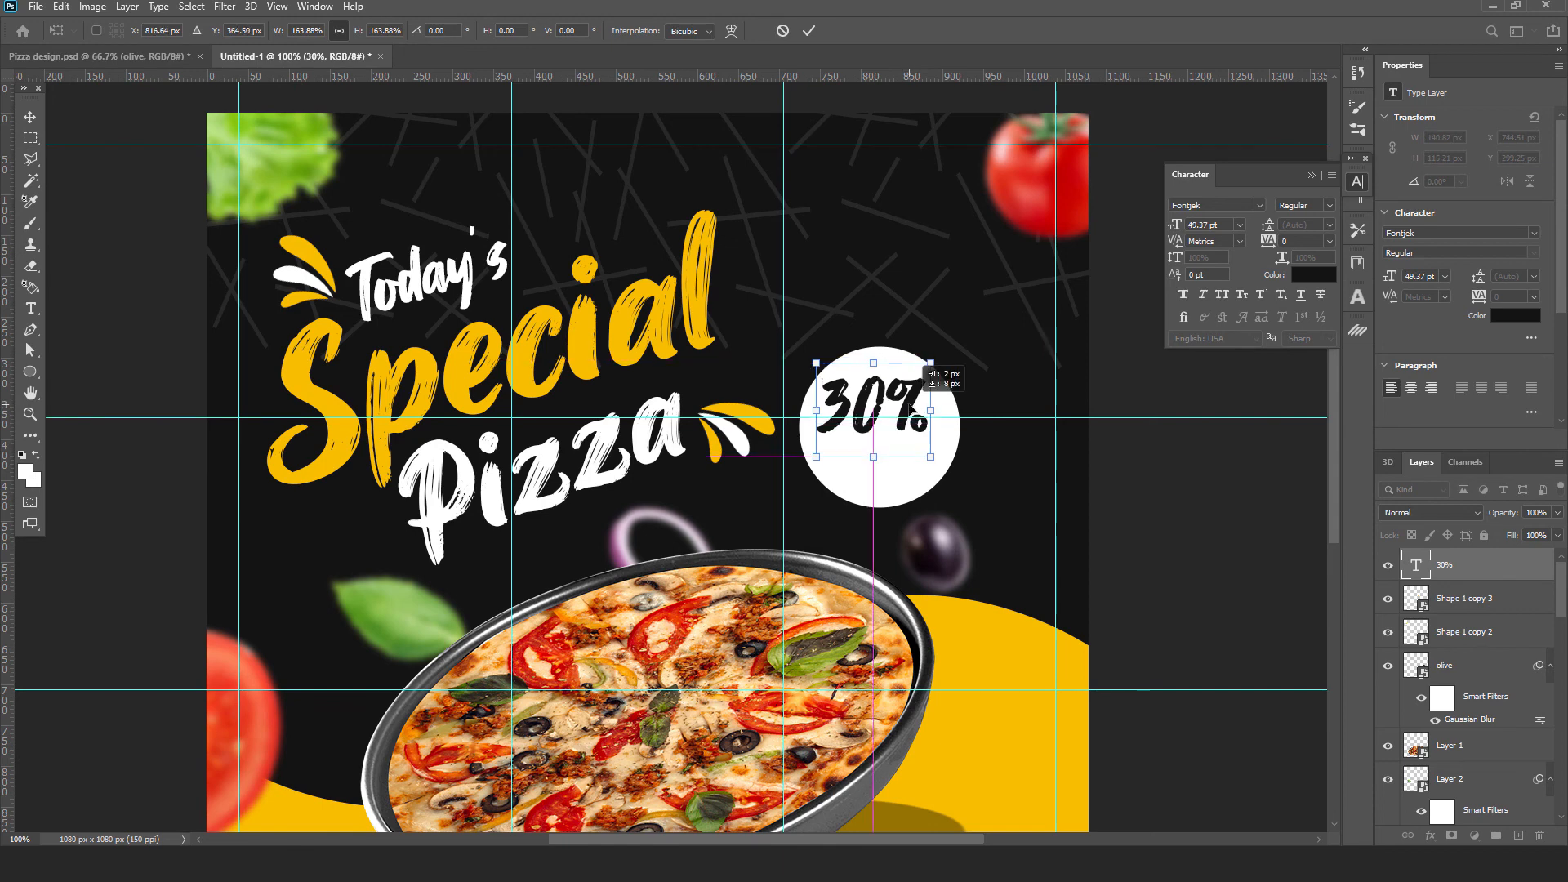
pyautogui.click(809, 30)
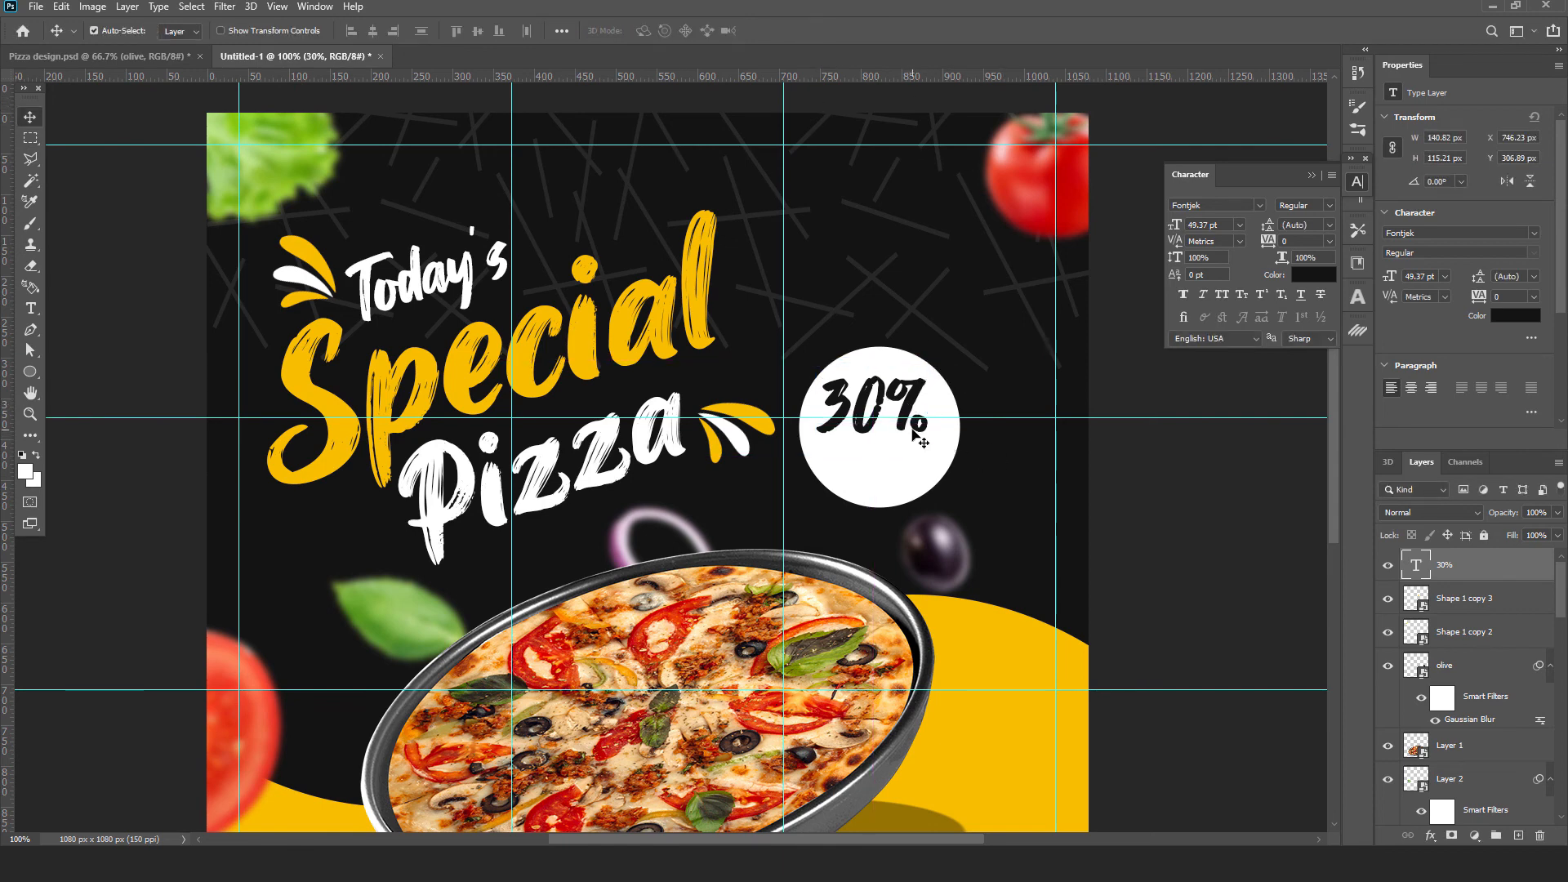
# Step: Duplicate the "30%" text just below the original and change the copy's wording to "OFF"
pyautogui.moveTo(917, 427); pyautogui.dragTo(927, 479)
pyautogui.click(30, 308)
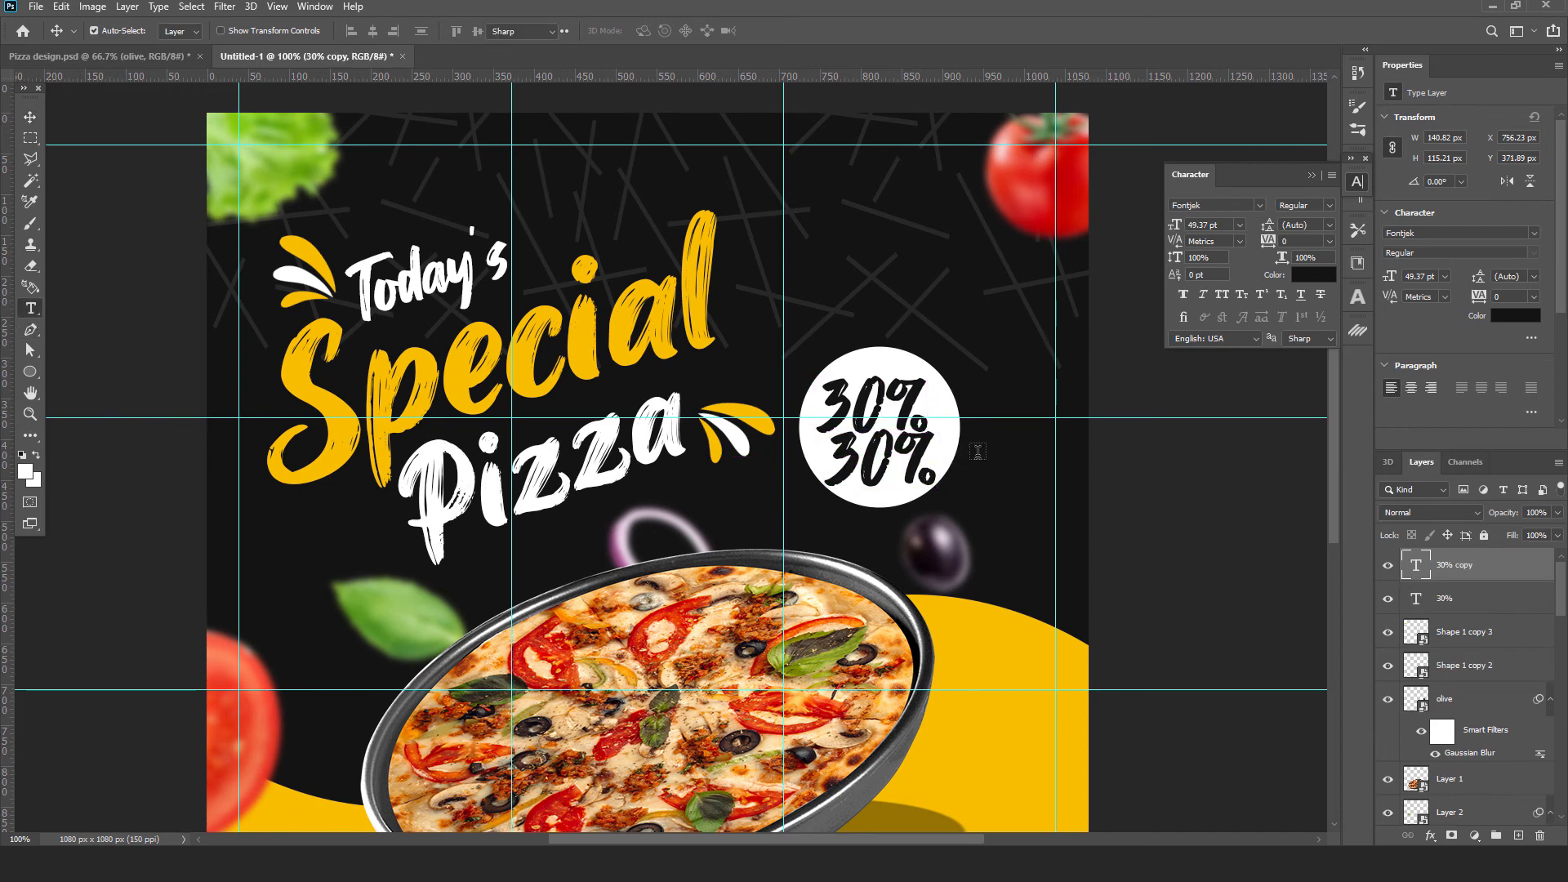
pyautogui.click(894, 462)
pyautogui.hotkey('ctrl', 'a')
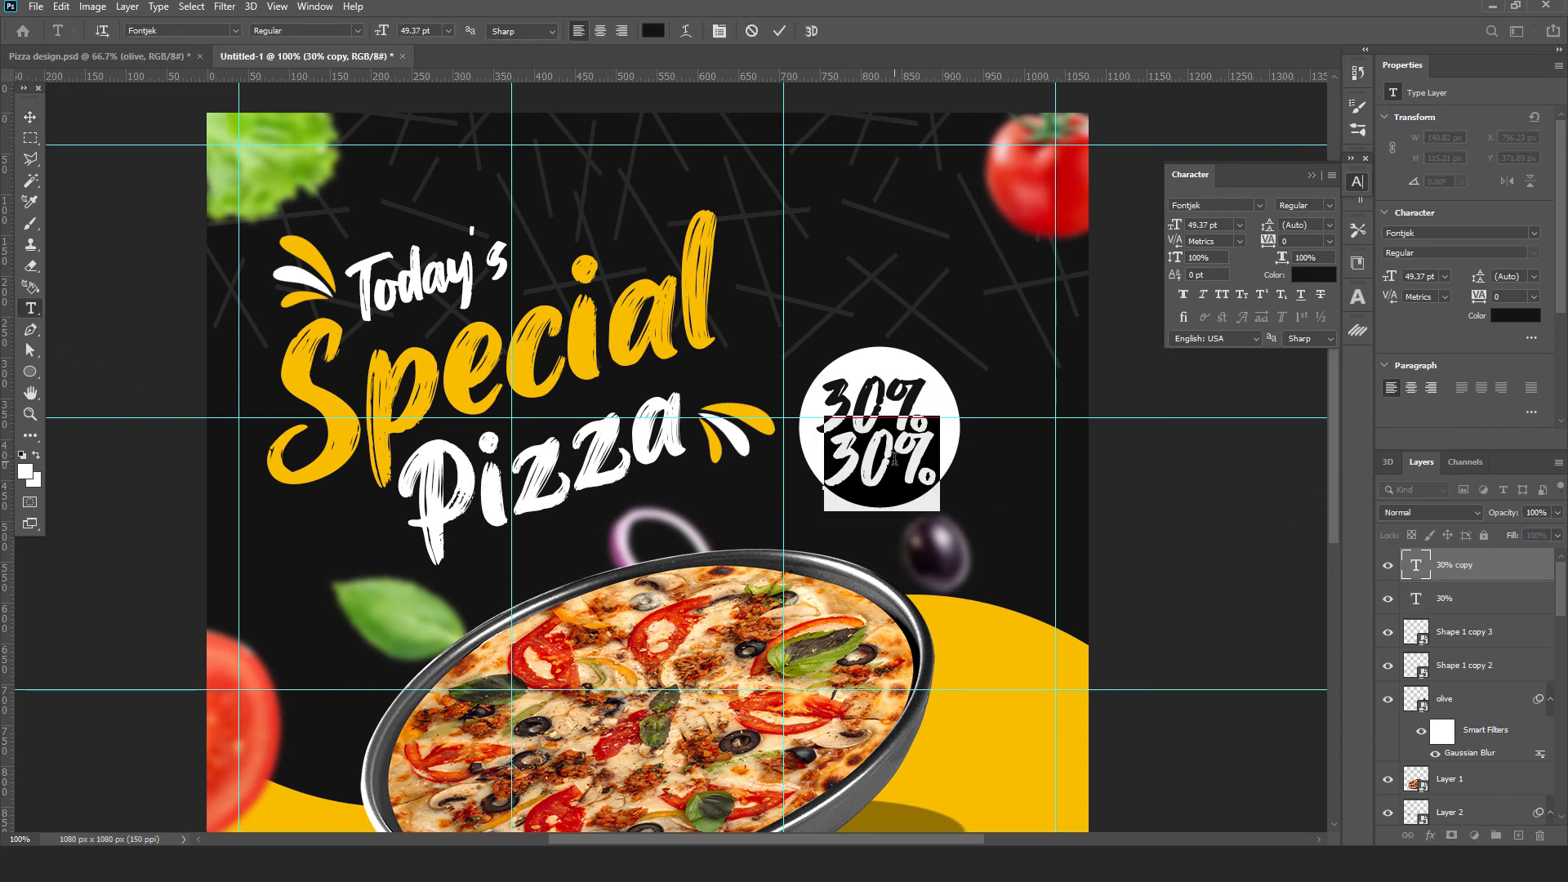
pyautogui.write('OFF')
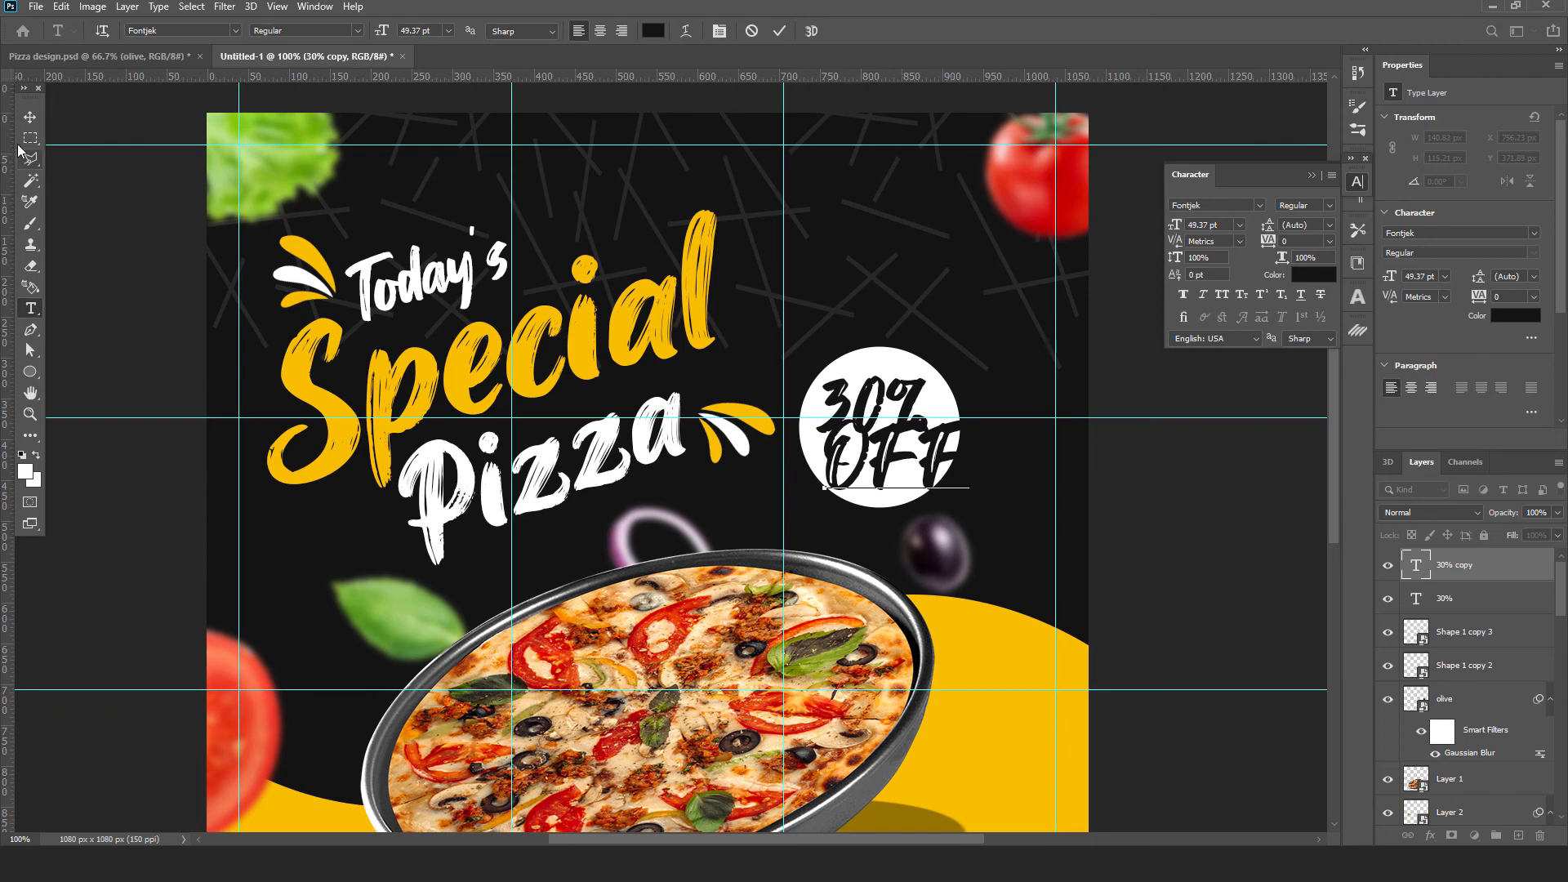
pyautogui.click(30, 117)
# Step: Scale the "OFF" text to about 55.18% so it sits beneath "30%" inside the circle
pyautogui.hotkey('ctrl', 't')
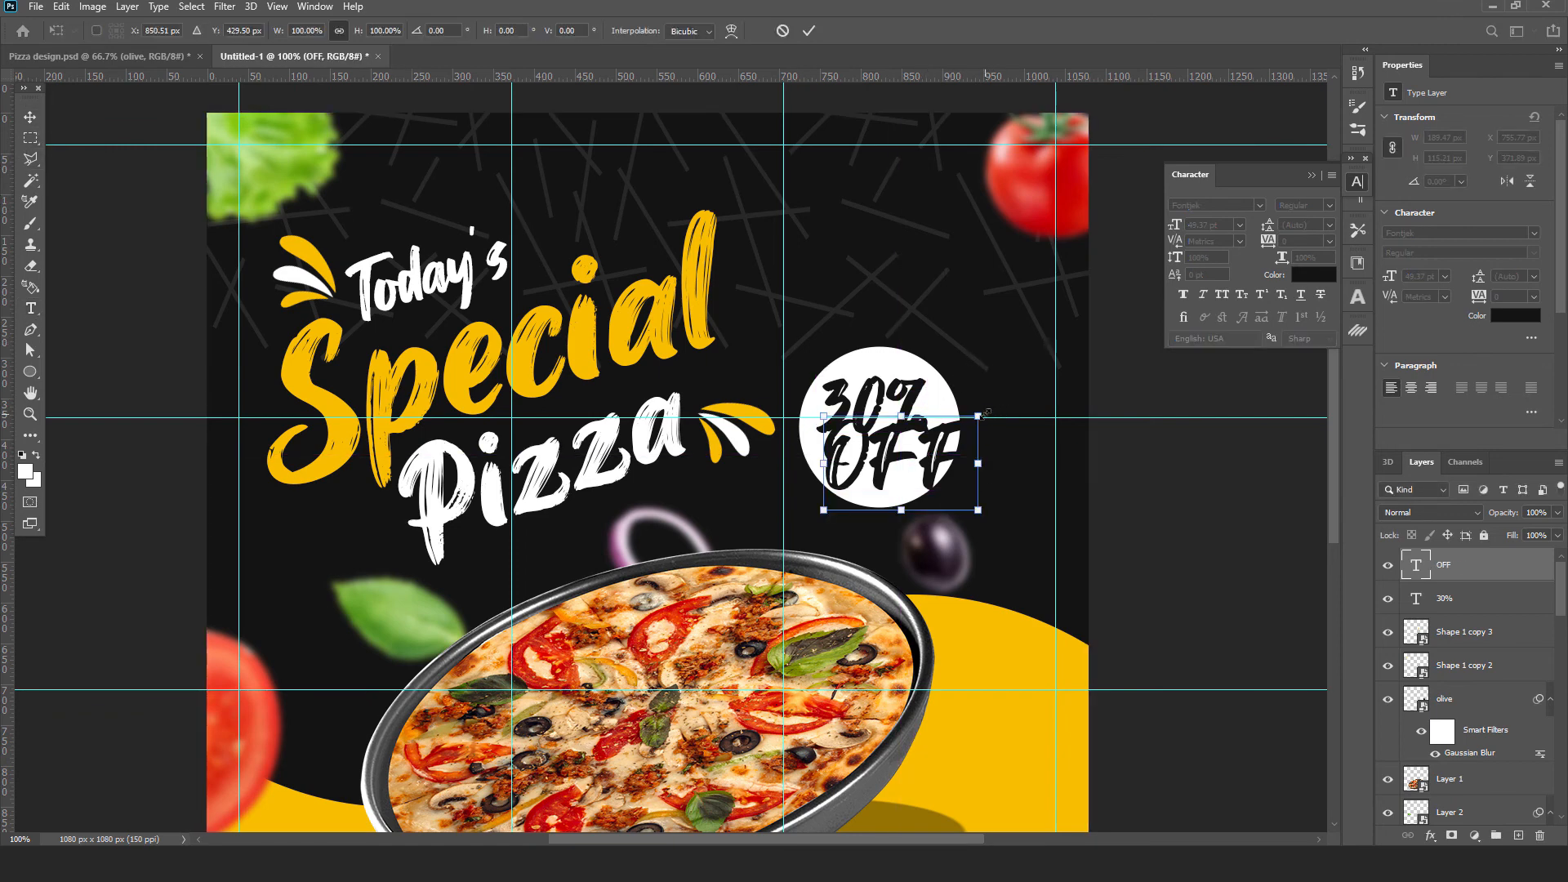
pyautogui.moveTo(977, 417); pyautogui.dragTo(910, 460)
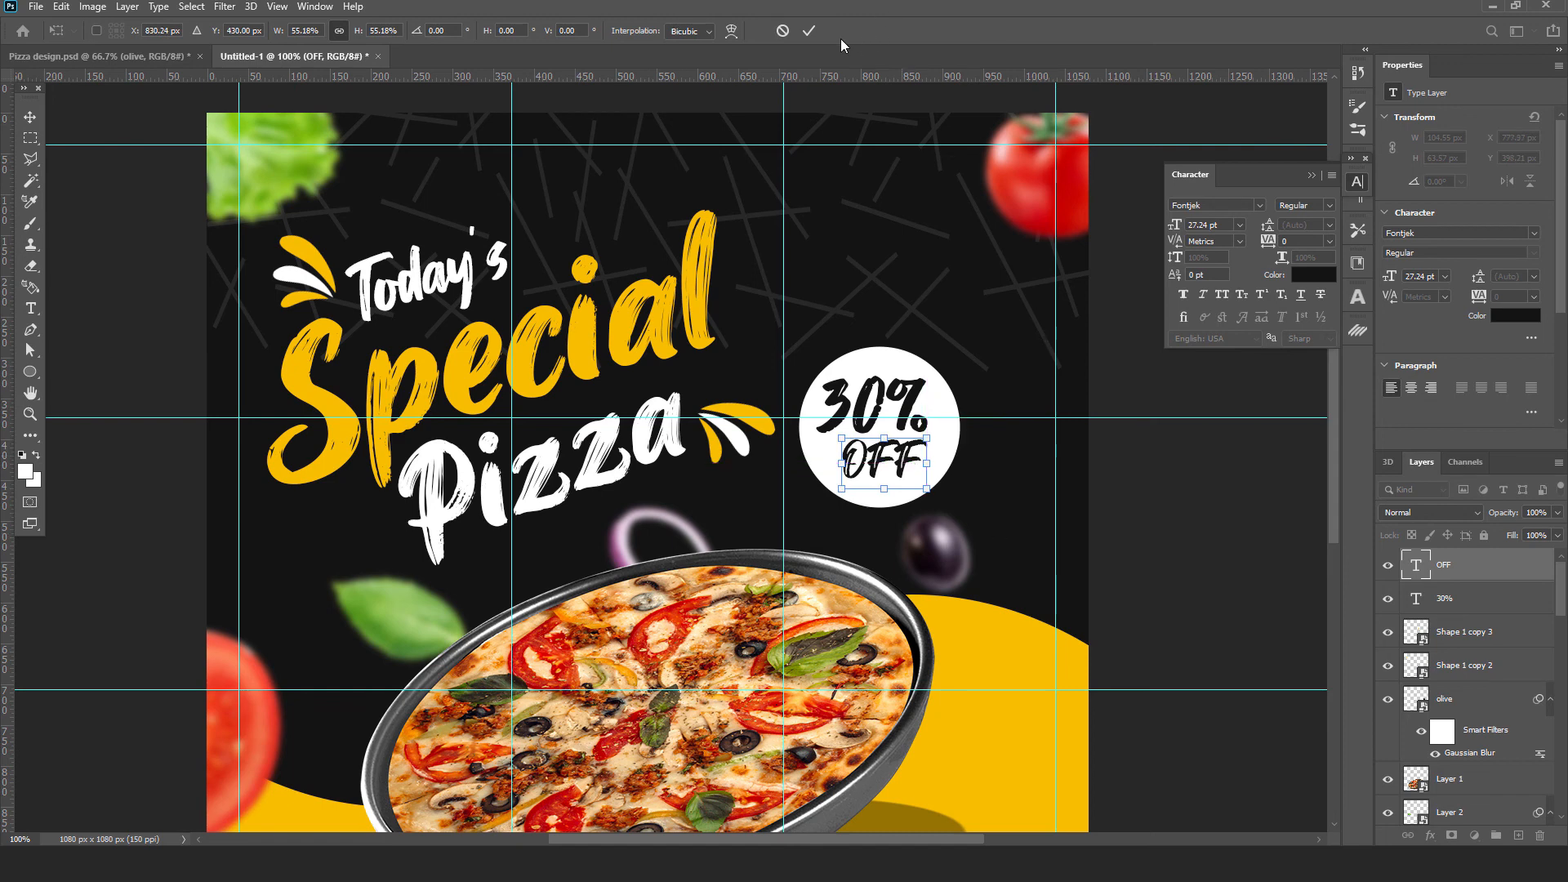
pyautogui.click(808, 30)
# Step: Shift "30%" slightly toward the circle's centre, then align the horizontal centres of "30%" and "OFF"
pyautogui.click(915, 397)
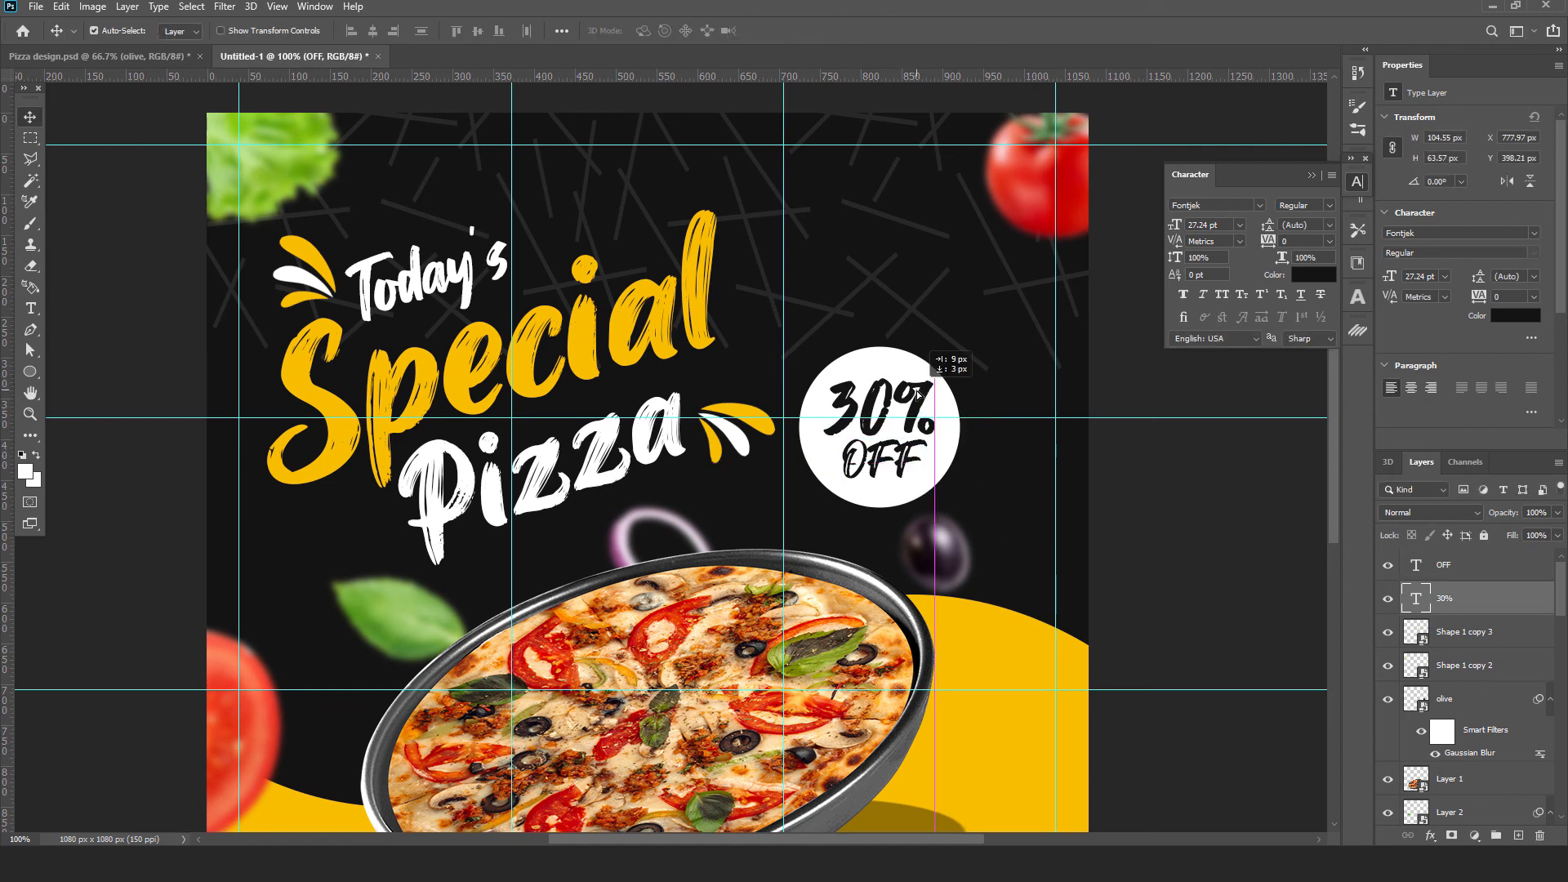
pyautogui.keyDown('shift'); pyautogui.click(920, 464); pyautogui.keyUp('shift')
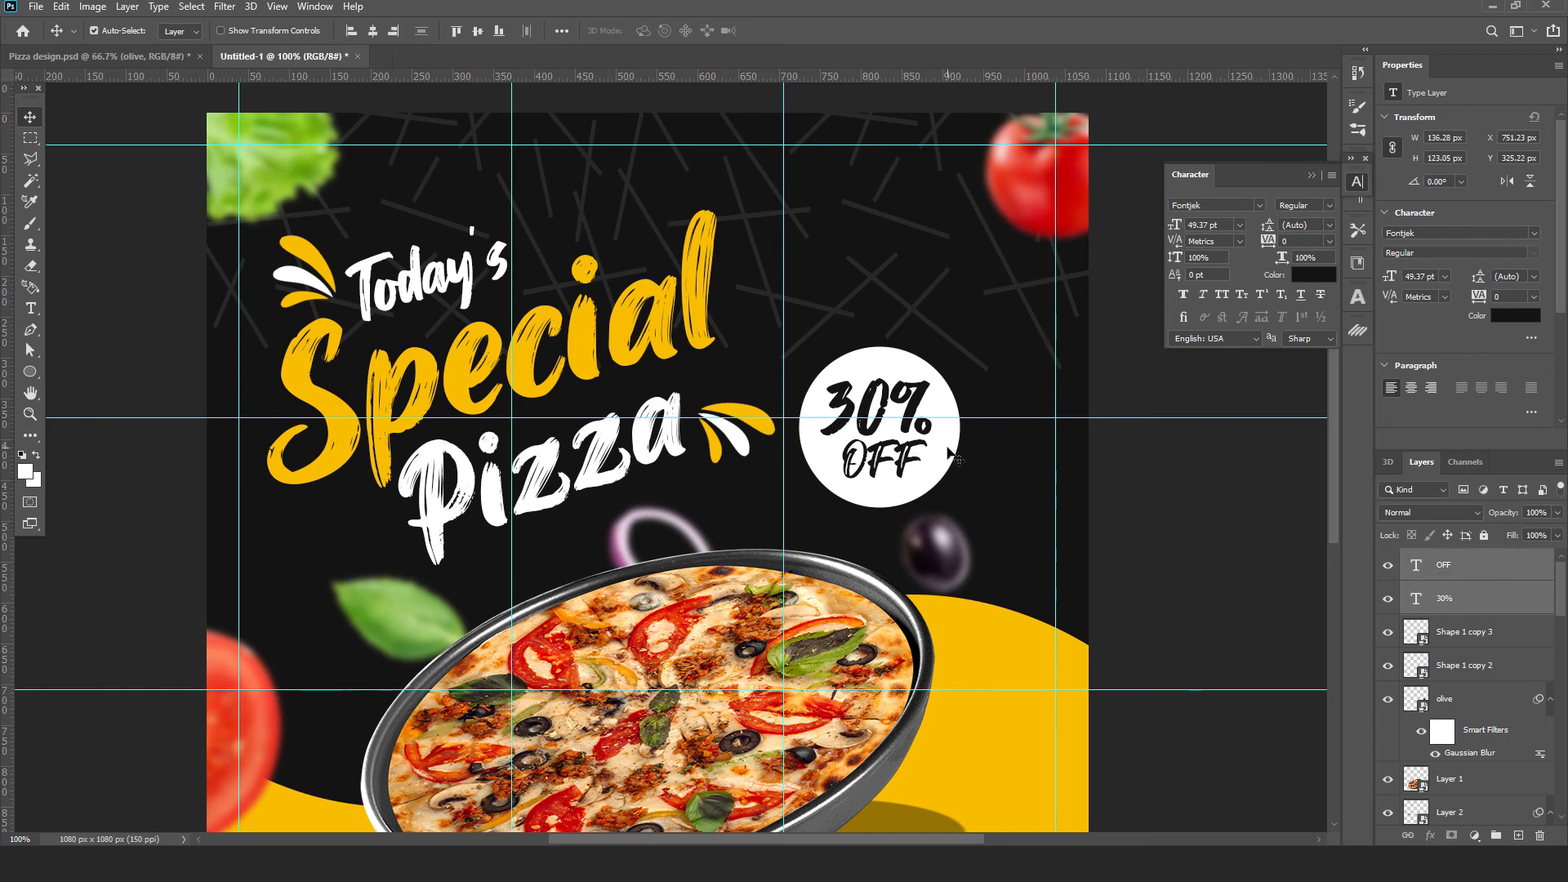
pyautogui.click(372, 31)
pyautogui.click(1192, 496)
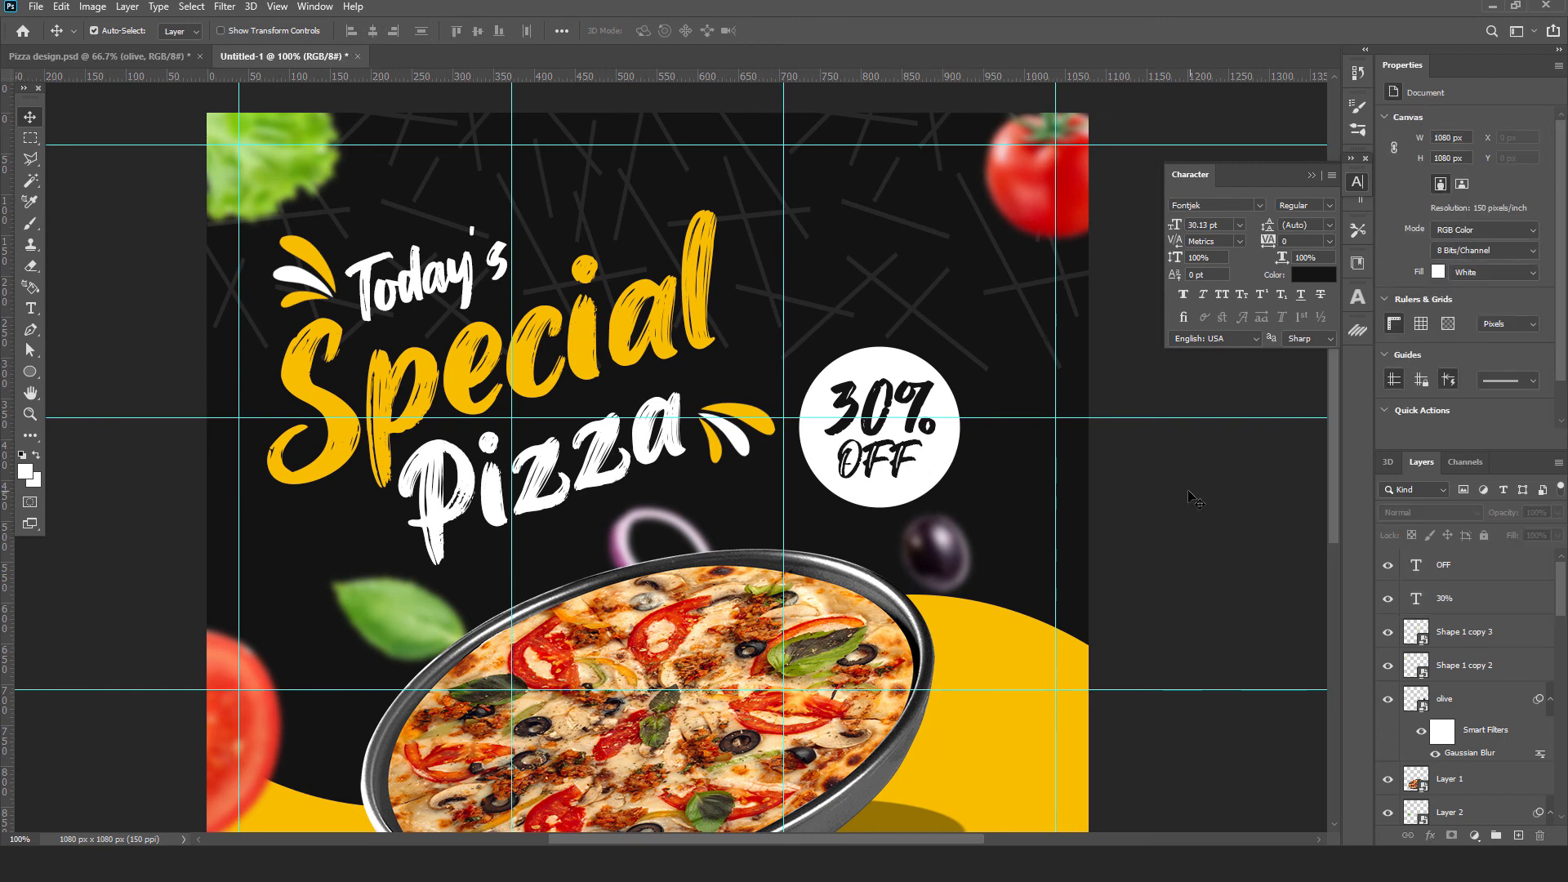
# Step: Nudge the "OFF" text down by about 4 px to widen its gap to "30%"
pyautogui.click(911, 472)
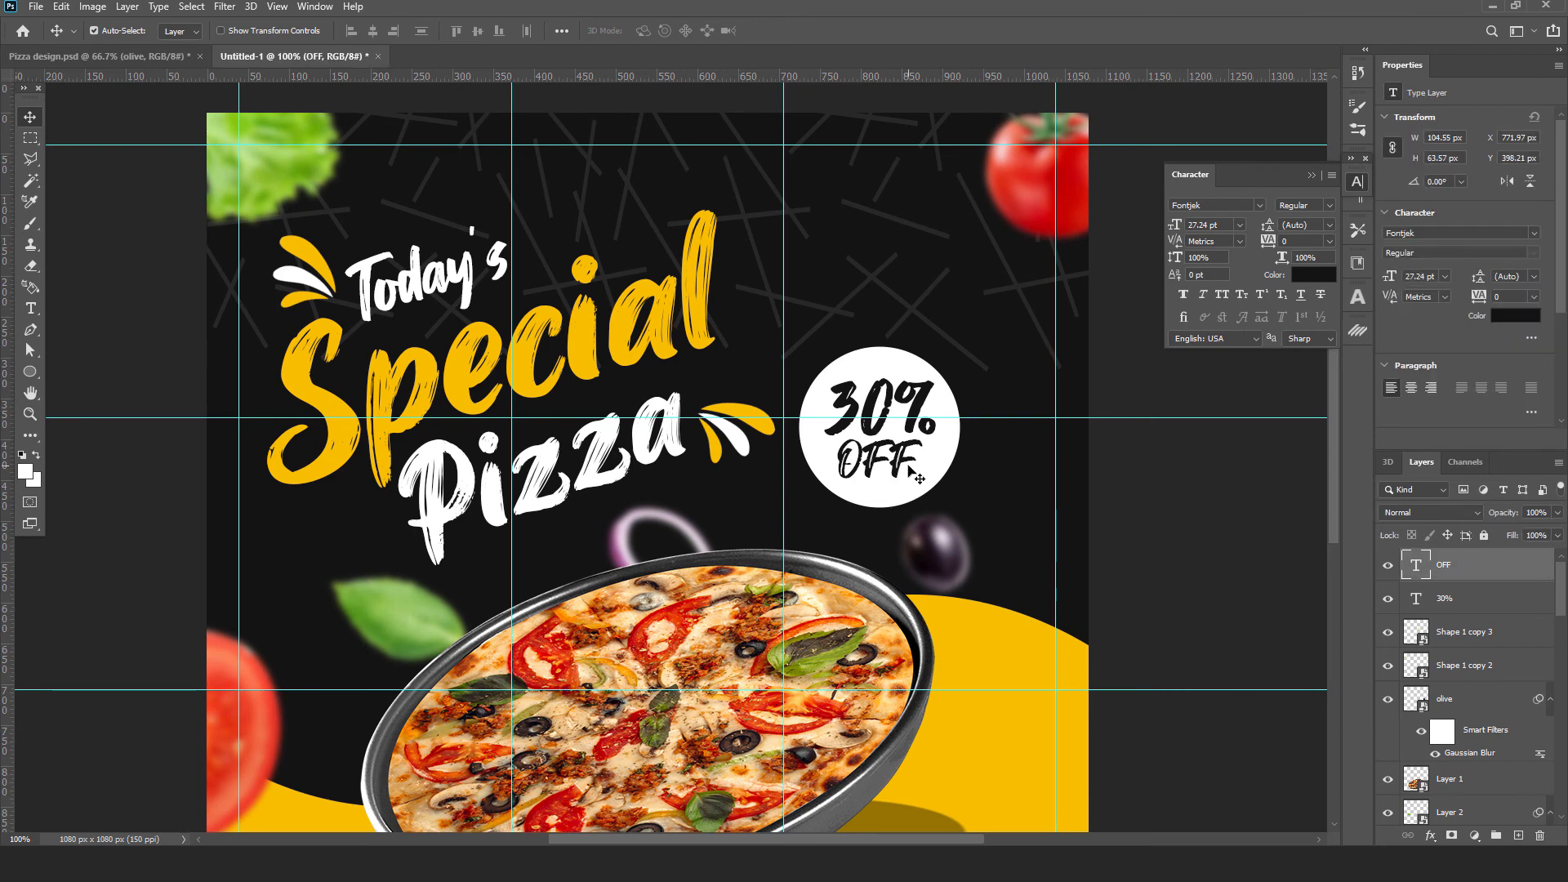
pyautogui.press('Down')
pyautogui.press('Down')
pyautogui.press('Down')
pyautogui.hotkey('ctrl', '-')
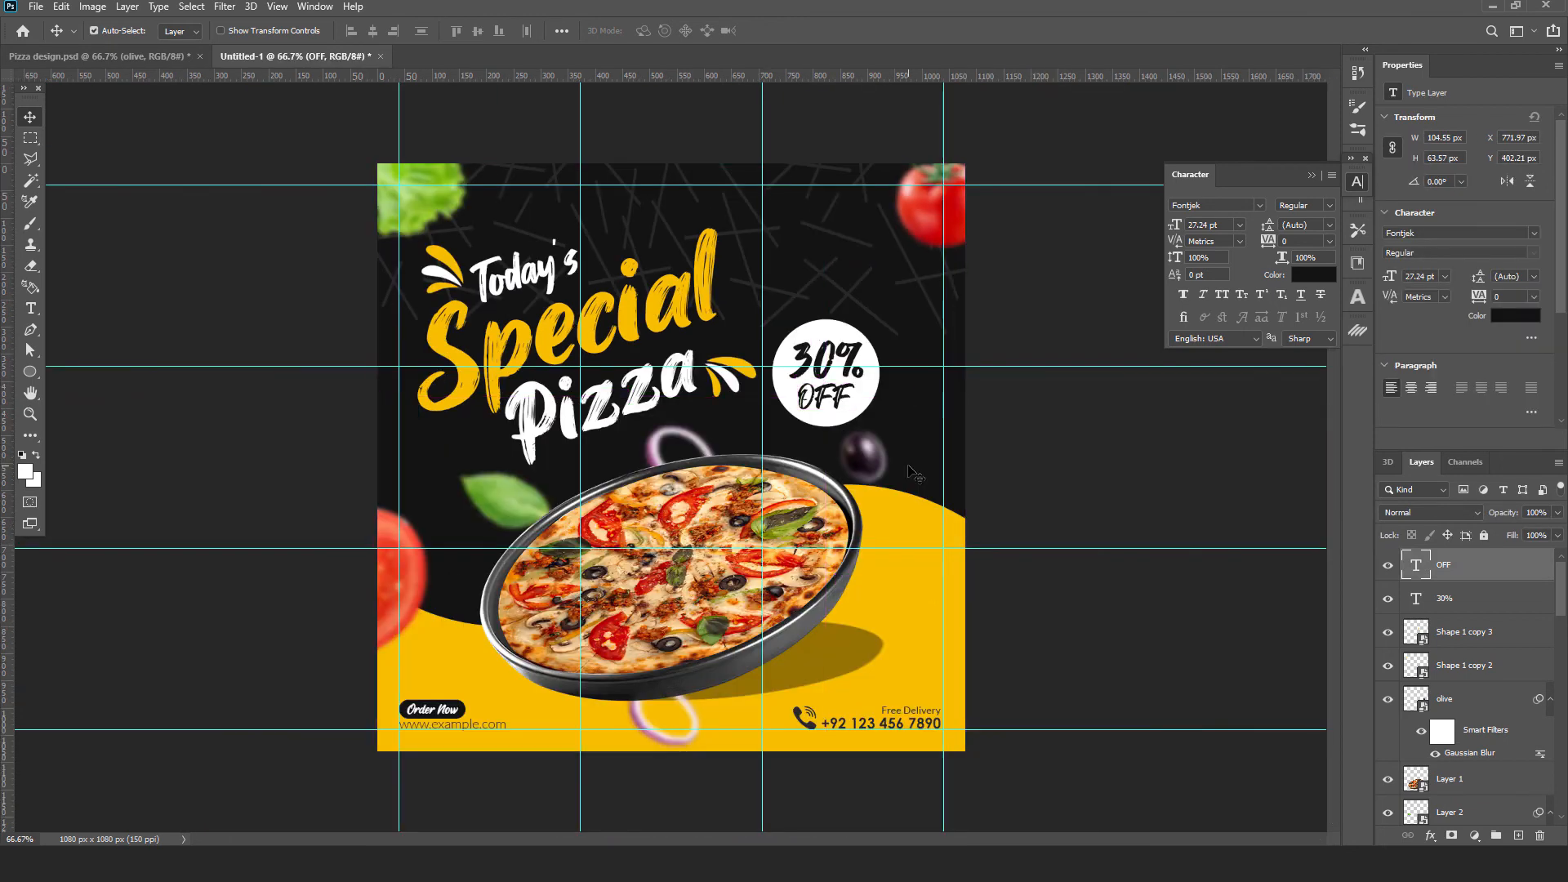
pyautogui.click(1050, 493)
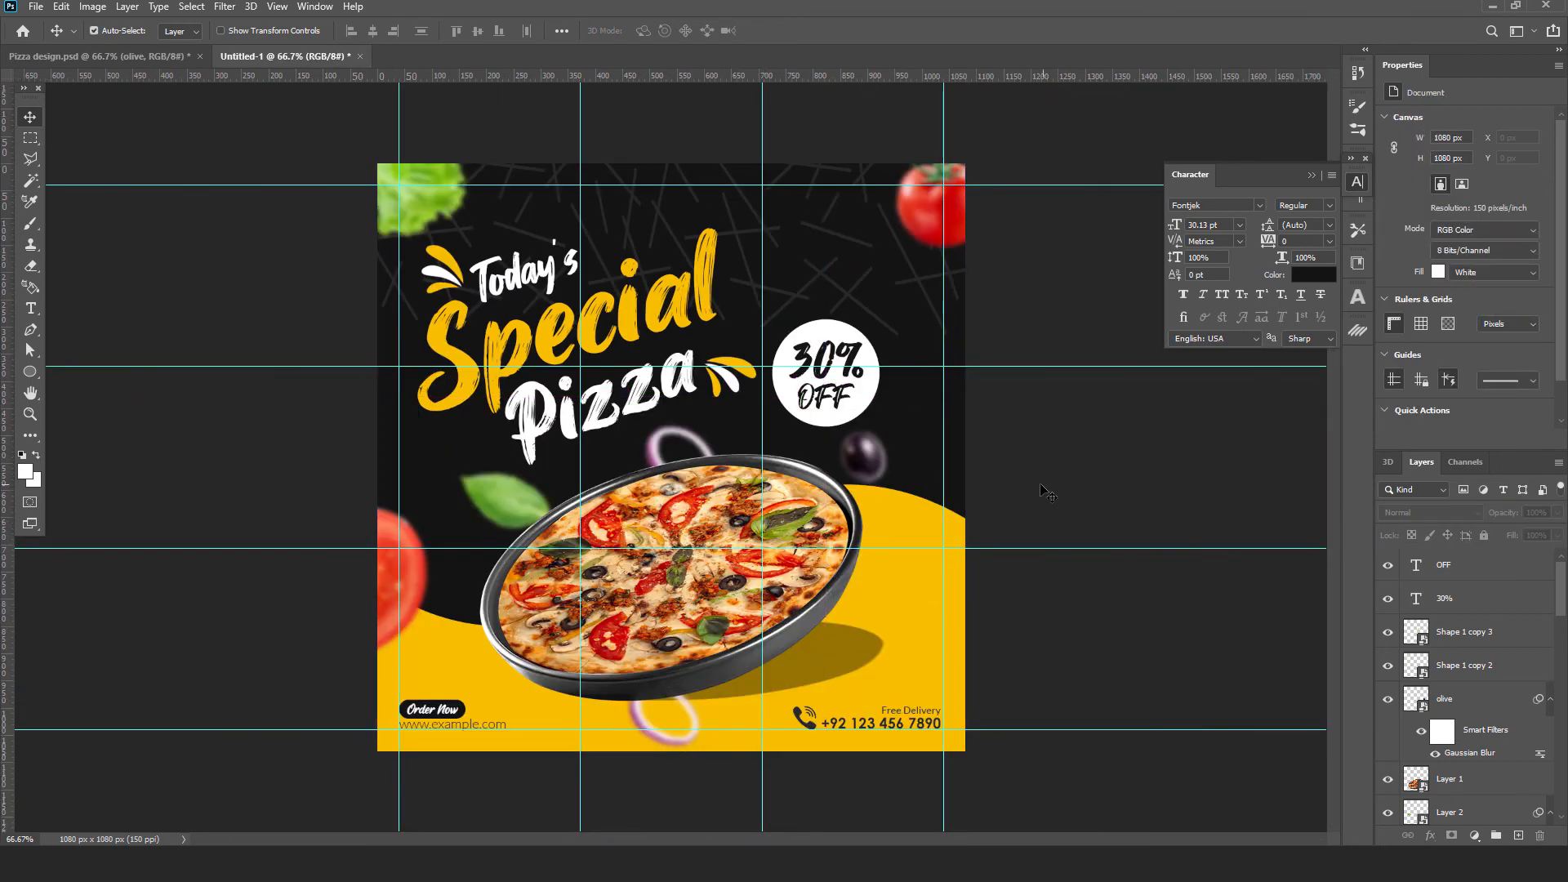
# Step: Copy the blurred green leaf at the canvas's right edge from the Pizza design.psd document
pyautogui.click(144, 56)
pyautogui.click(945, 607)
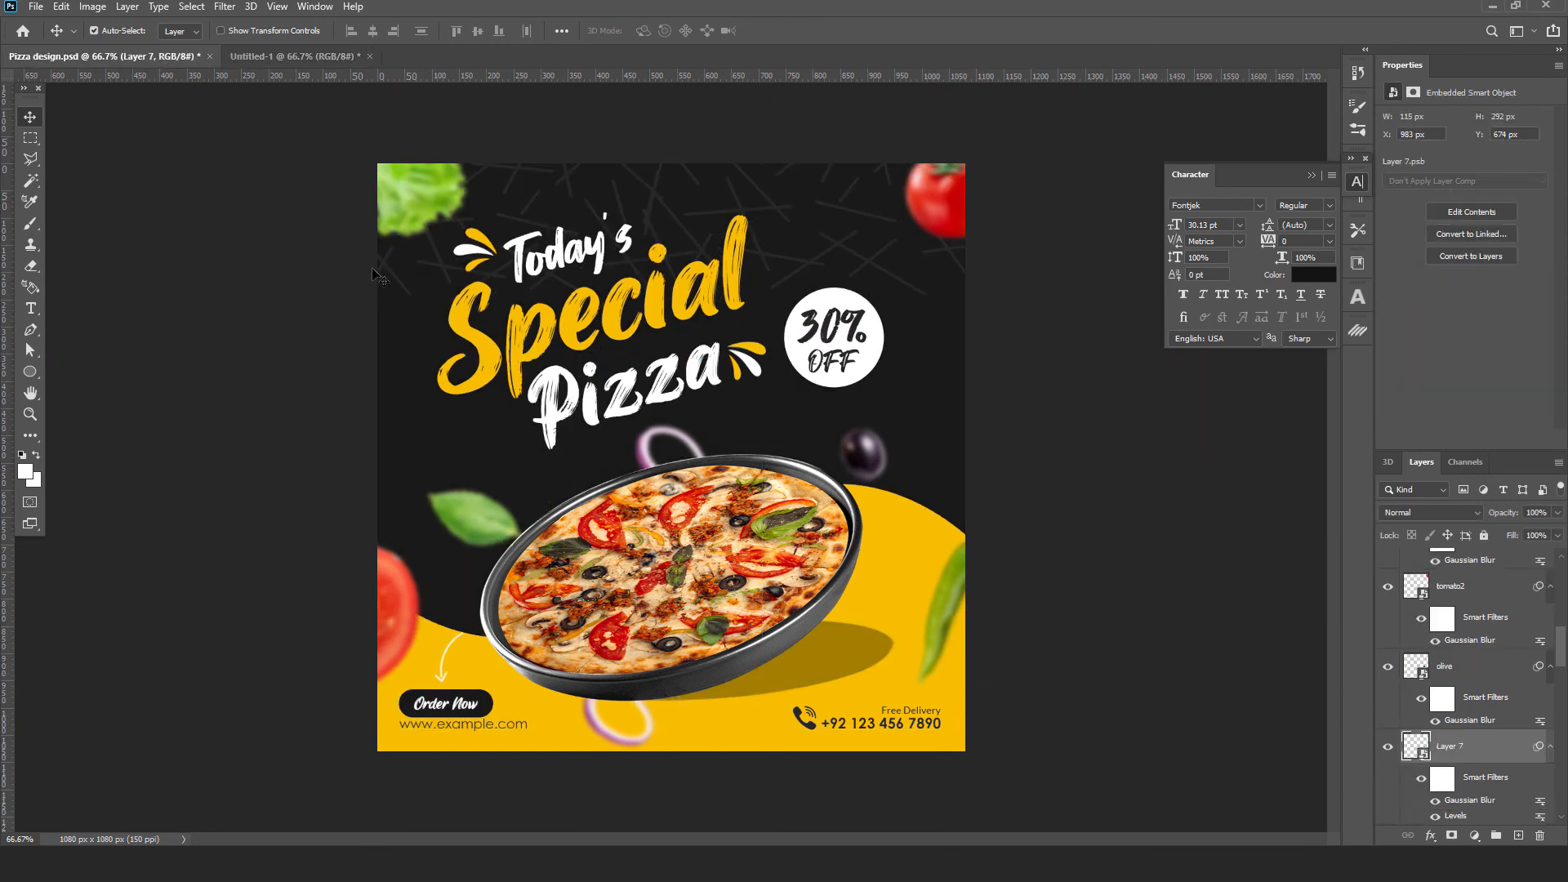
pyautogui.click(61, 7)
pyautogui.click(82, 117)
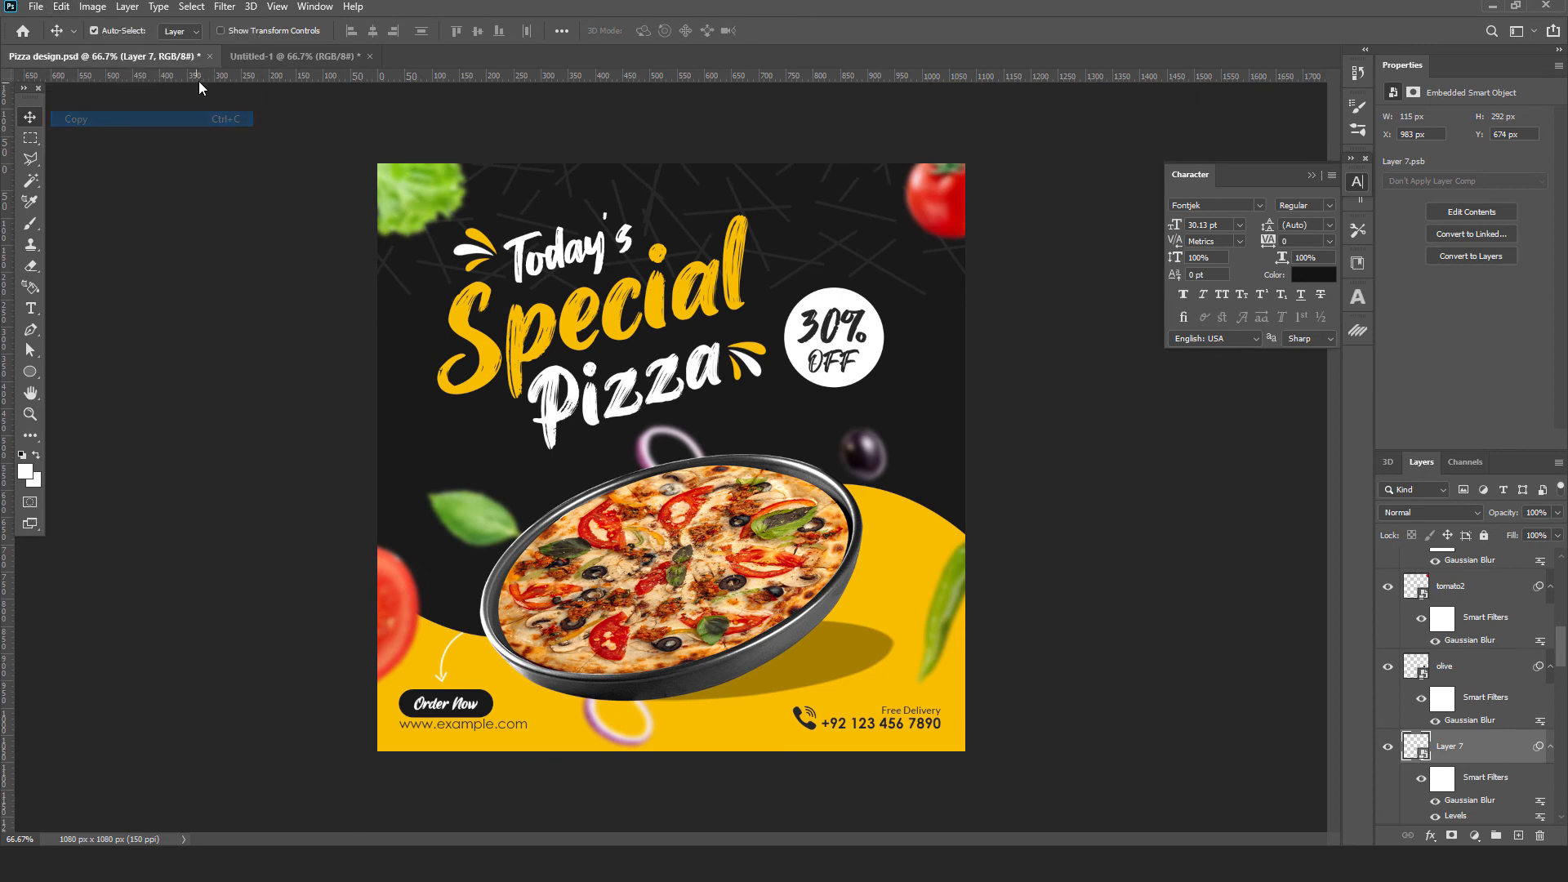
# Step: Paste the blurred green leaf into Untitled-1 and place it at the canvas's right edge, partly over the yellow area
pyautogui.click(253, 62)
pyautogui.click(36, 7)
pyautogui.moveTo(61, 6)
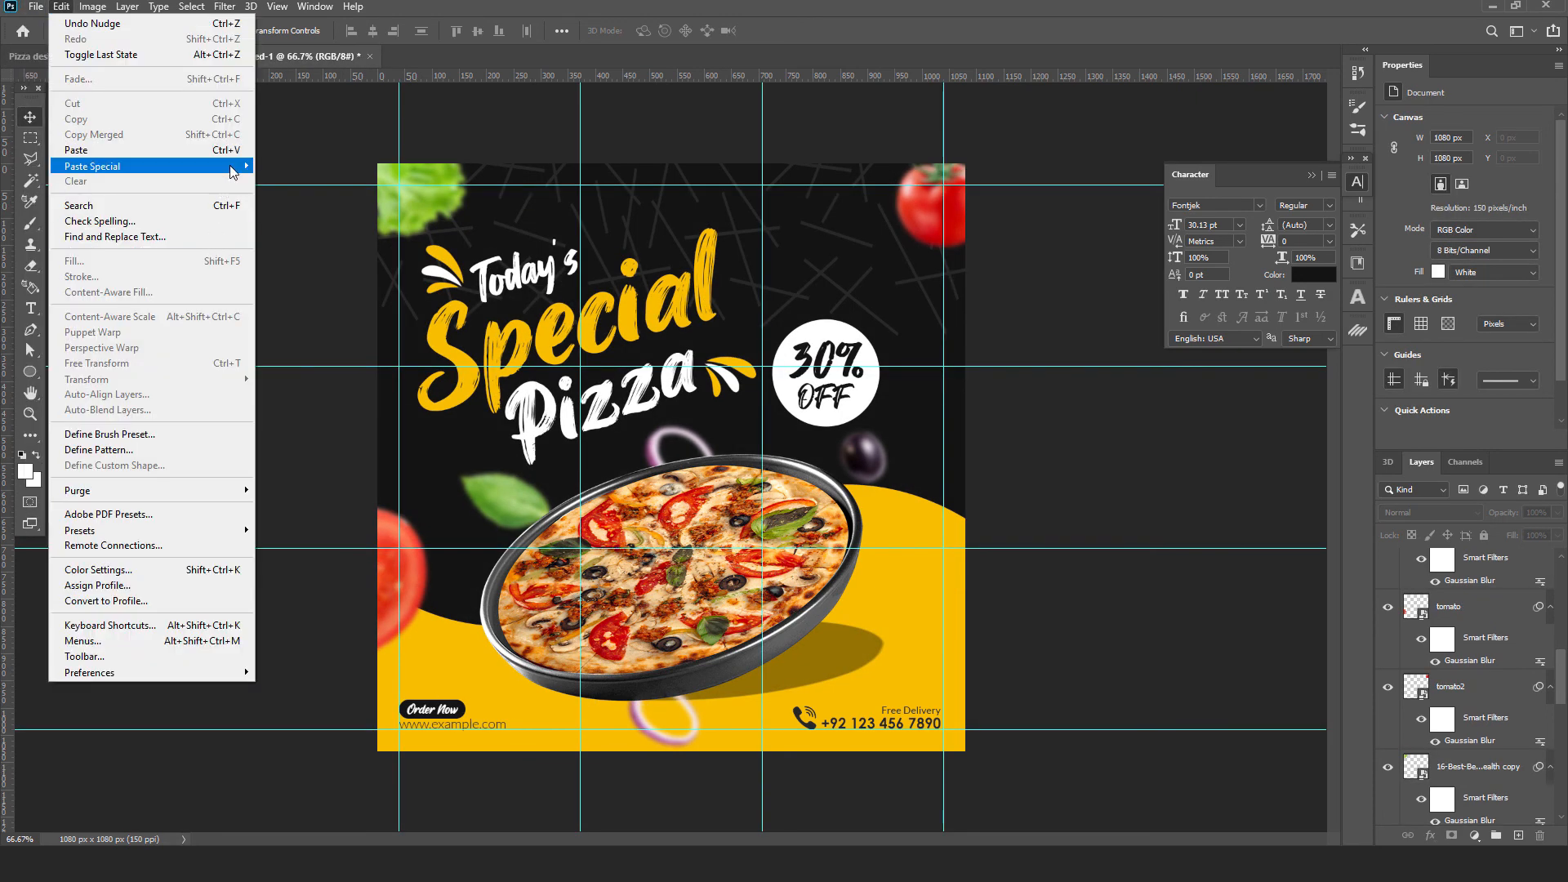
pyautogui.moveTo(232, 171)
pyautogui.click(282, 181)
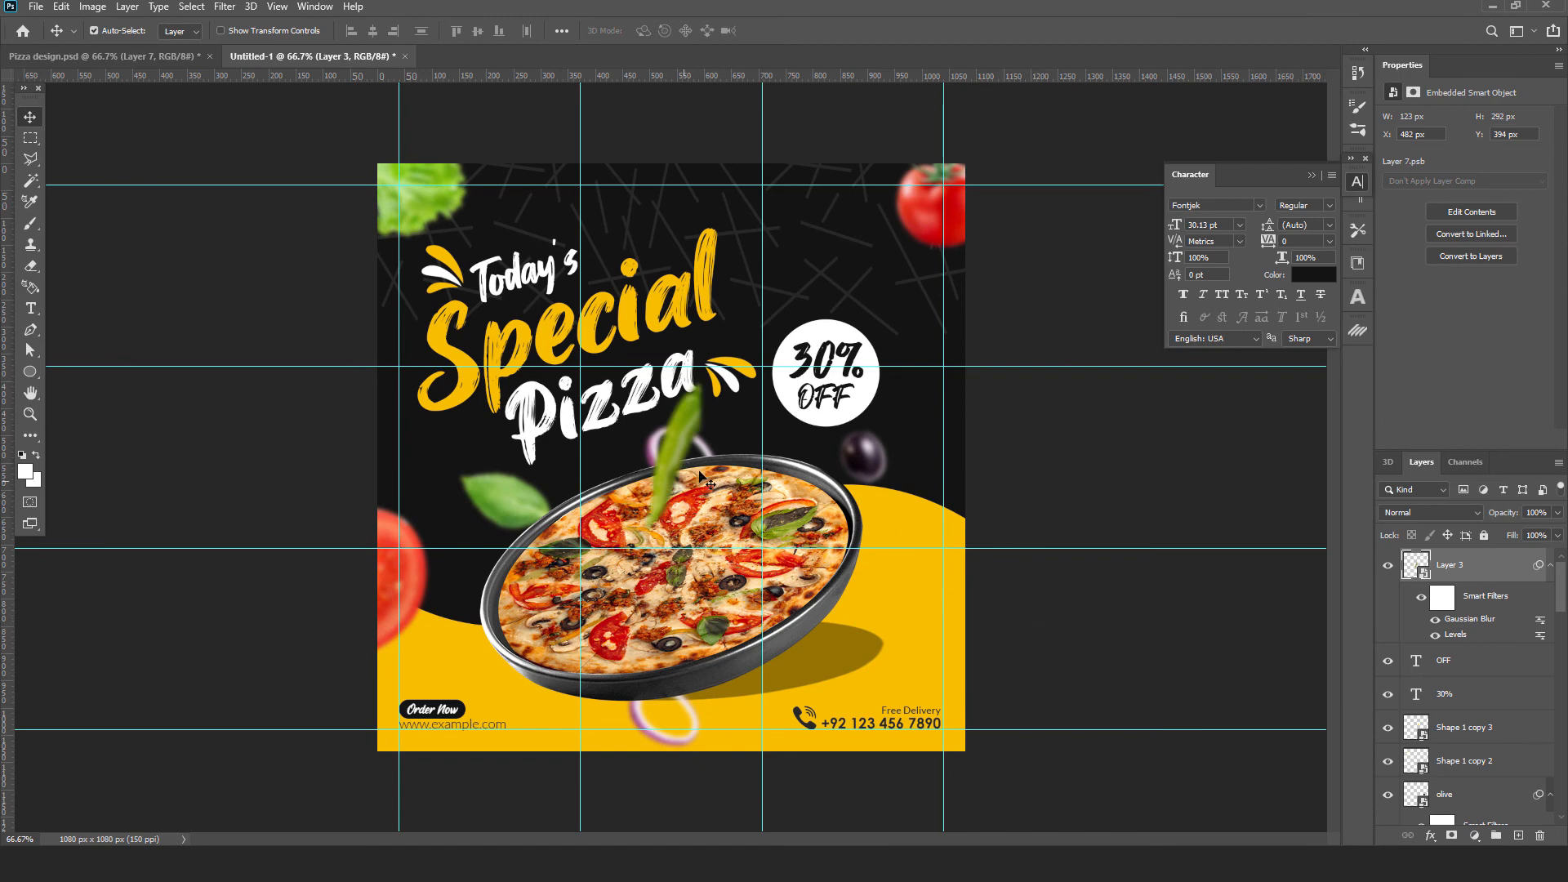
pyautogui.moveTo(683, 444); pyautogui.dragTo(946, 590)
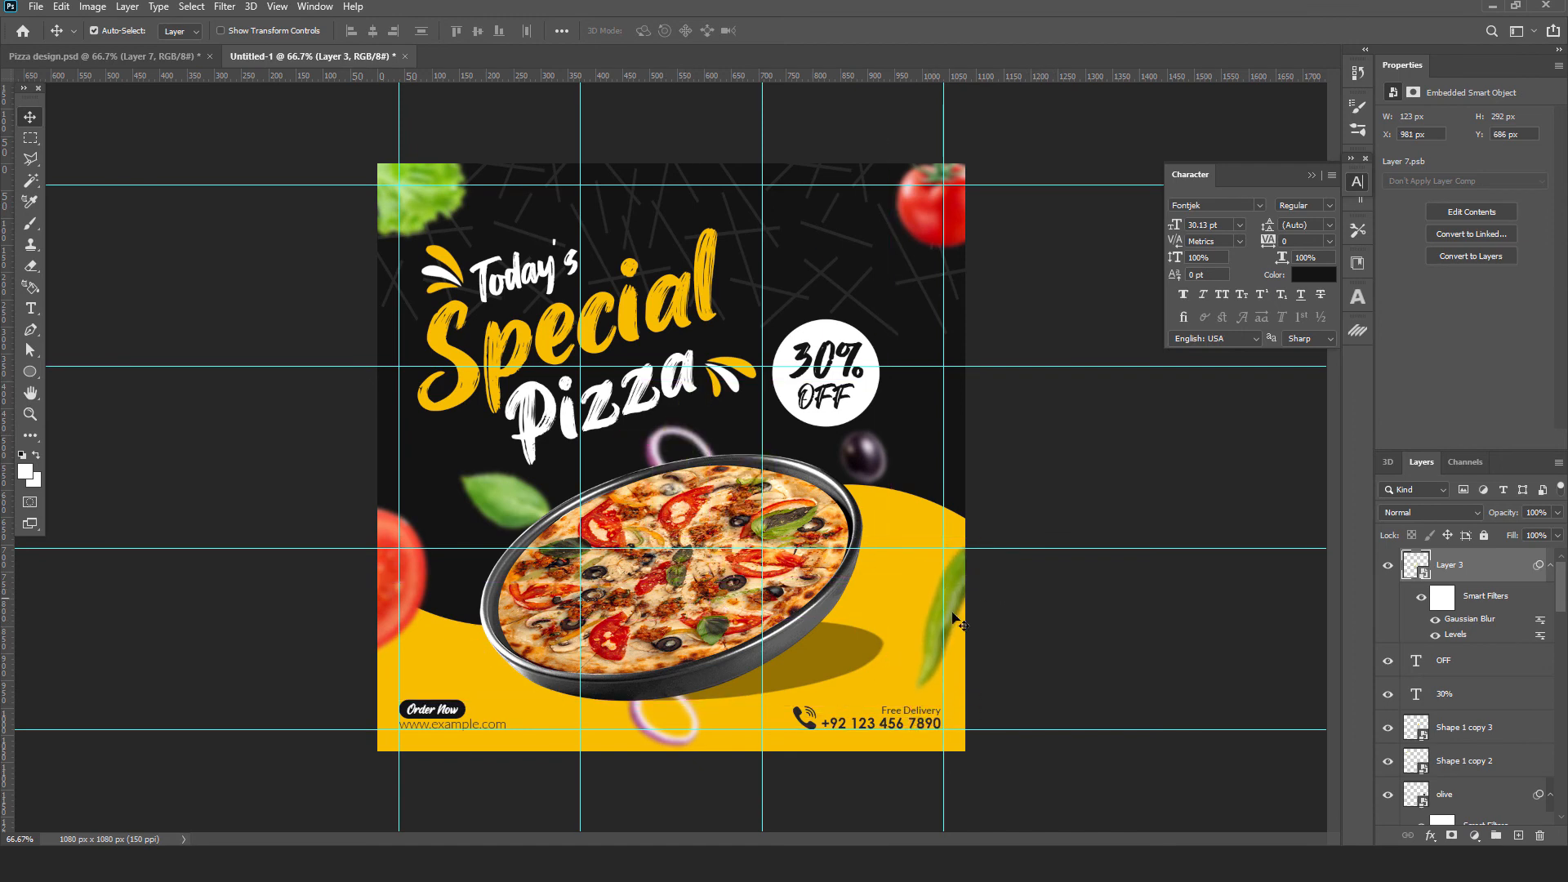
pyautogui.click(1056, 648)
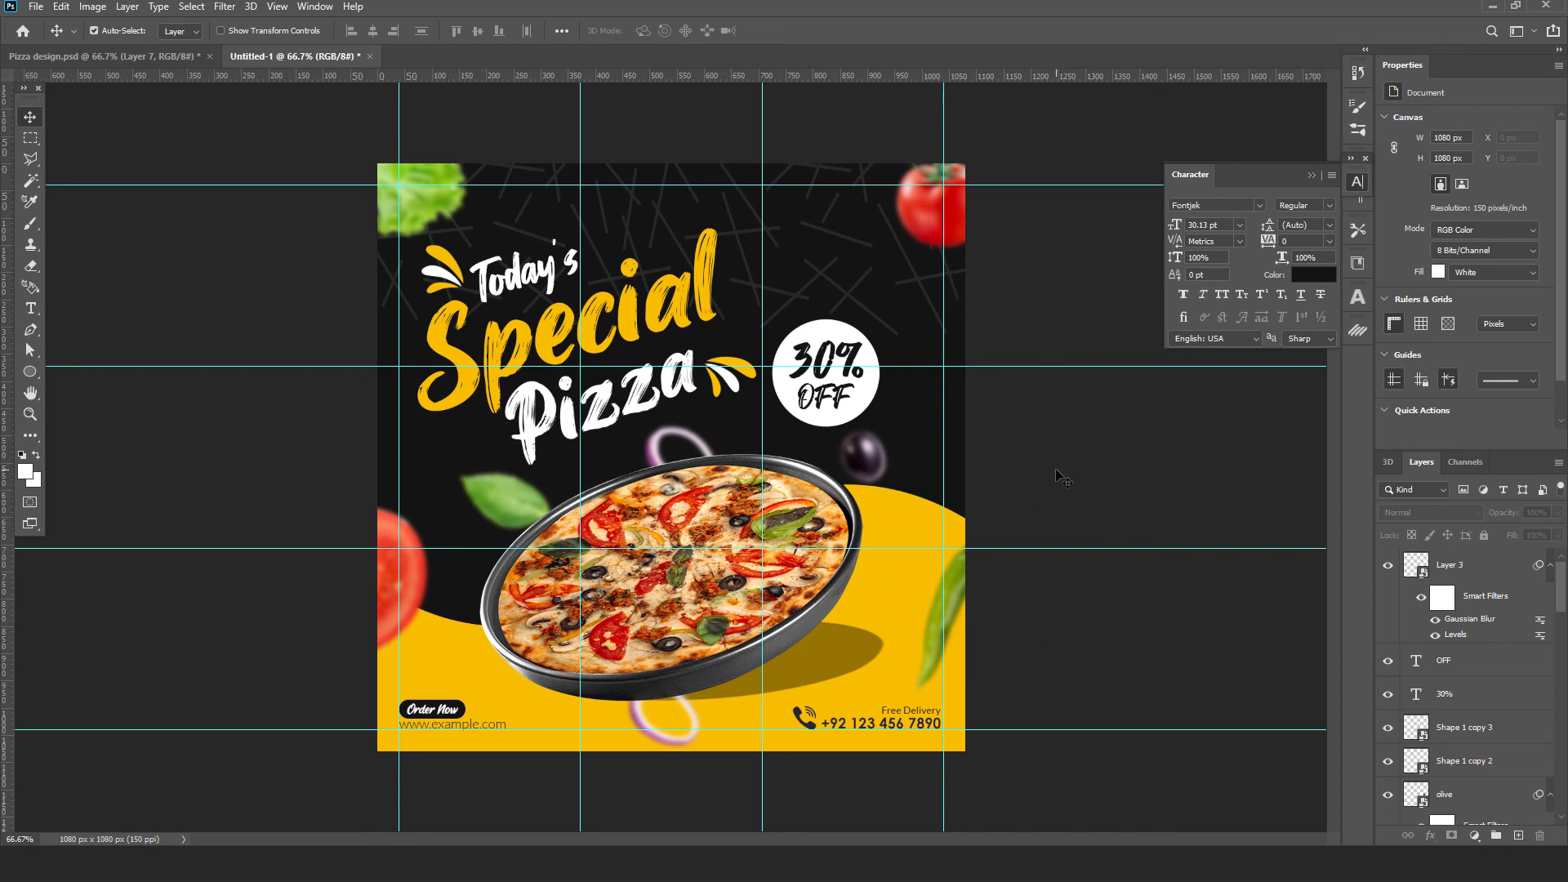
# Step: Examine the Gaussian Blur radius on the green leaf beside the pizza and where the Gaussian Blur filter is found
pyautogui.click(514, 510)
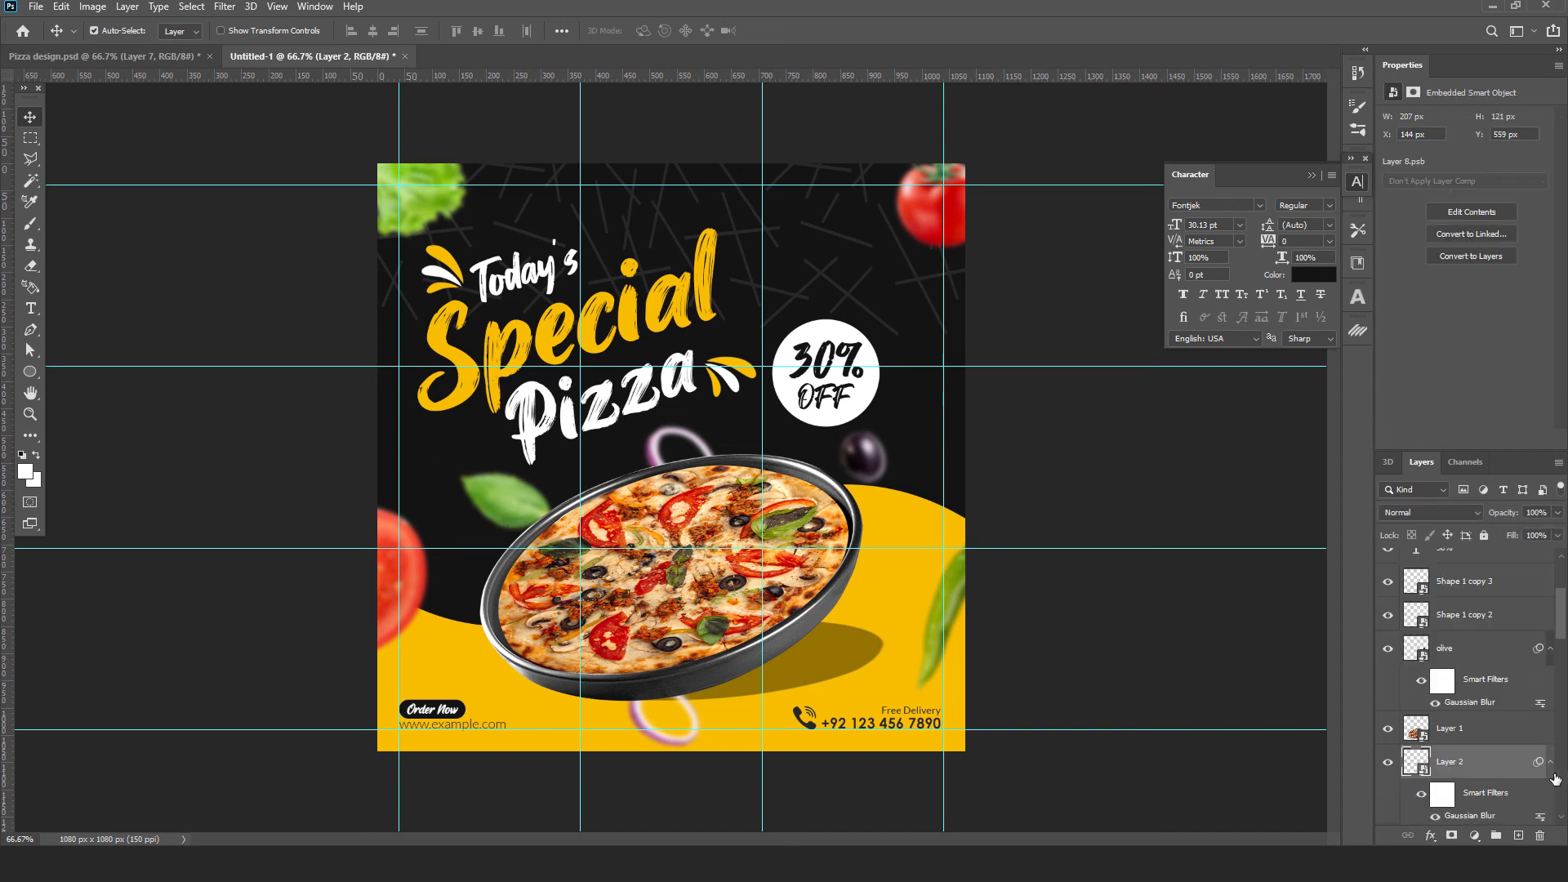
pyautogui.scroll(-3, 1479, 662)
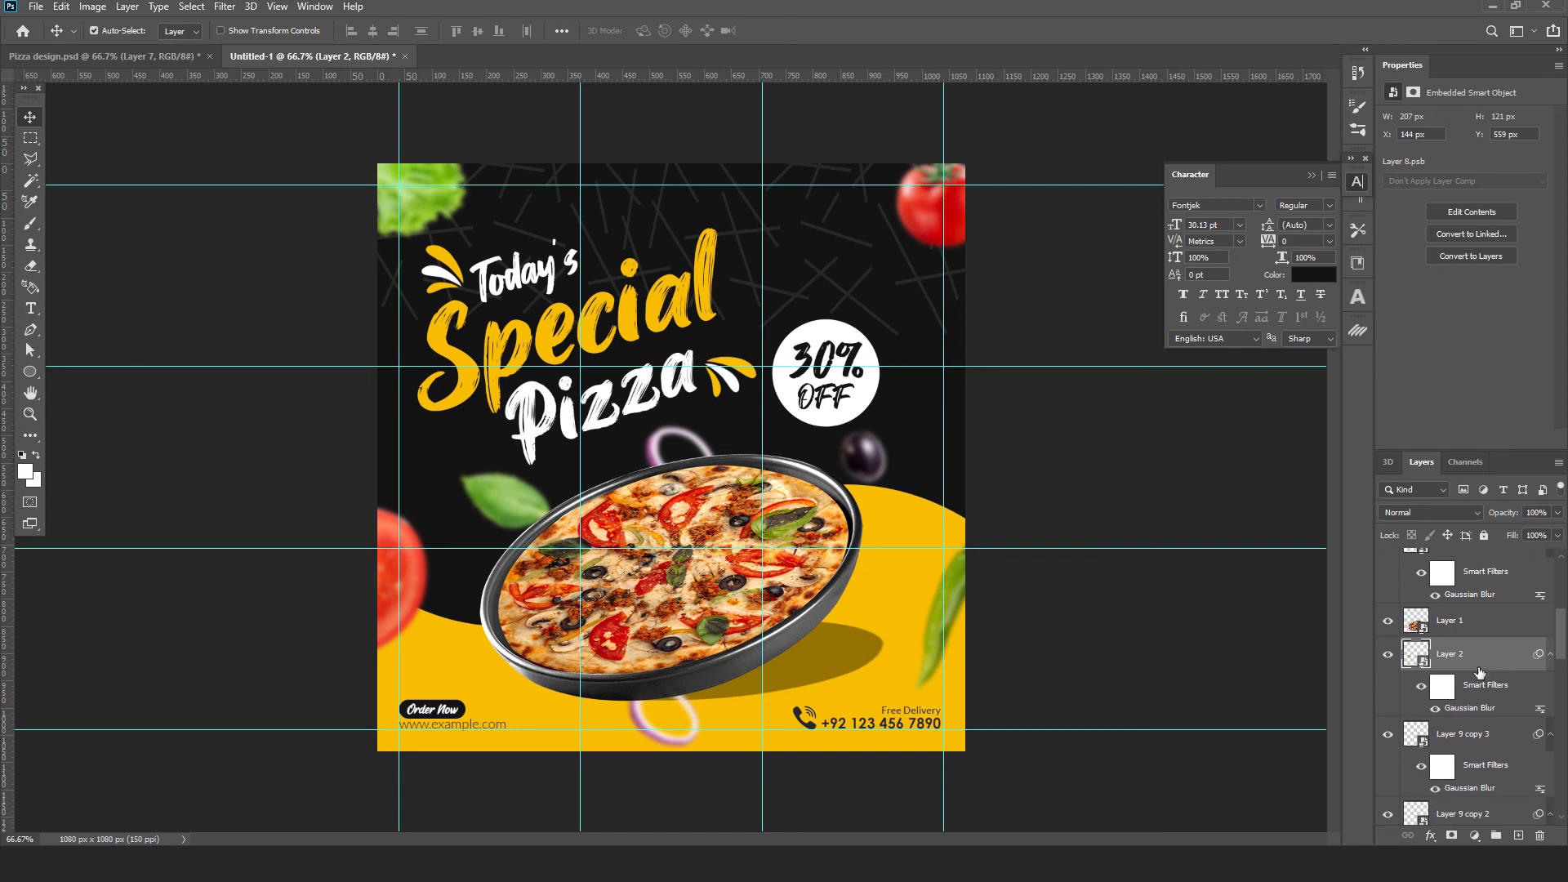
pyautogui.doubleClick(1475, 709)
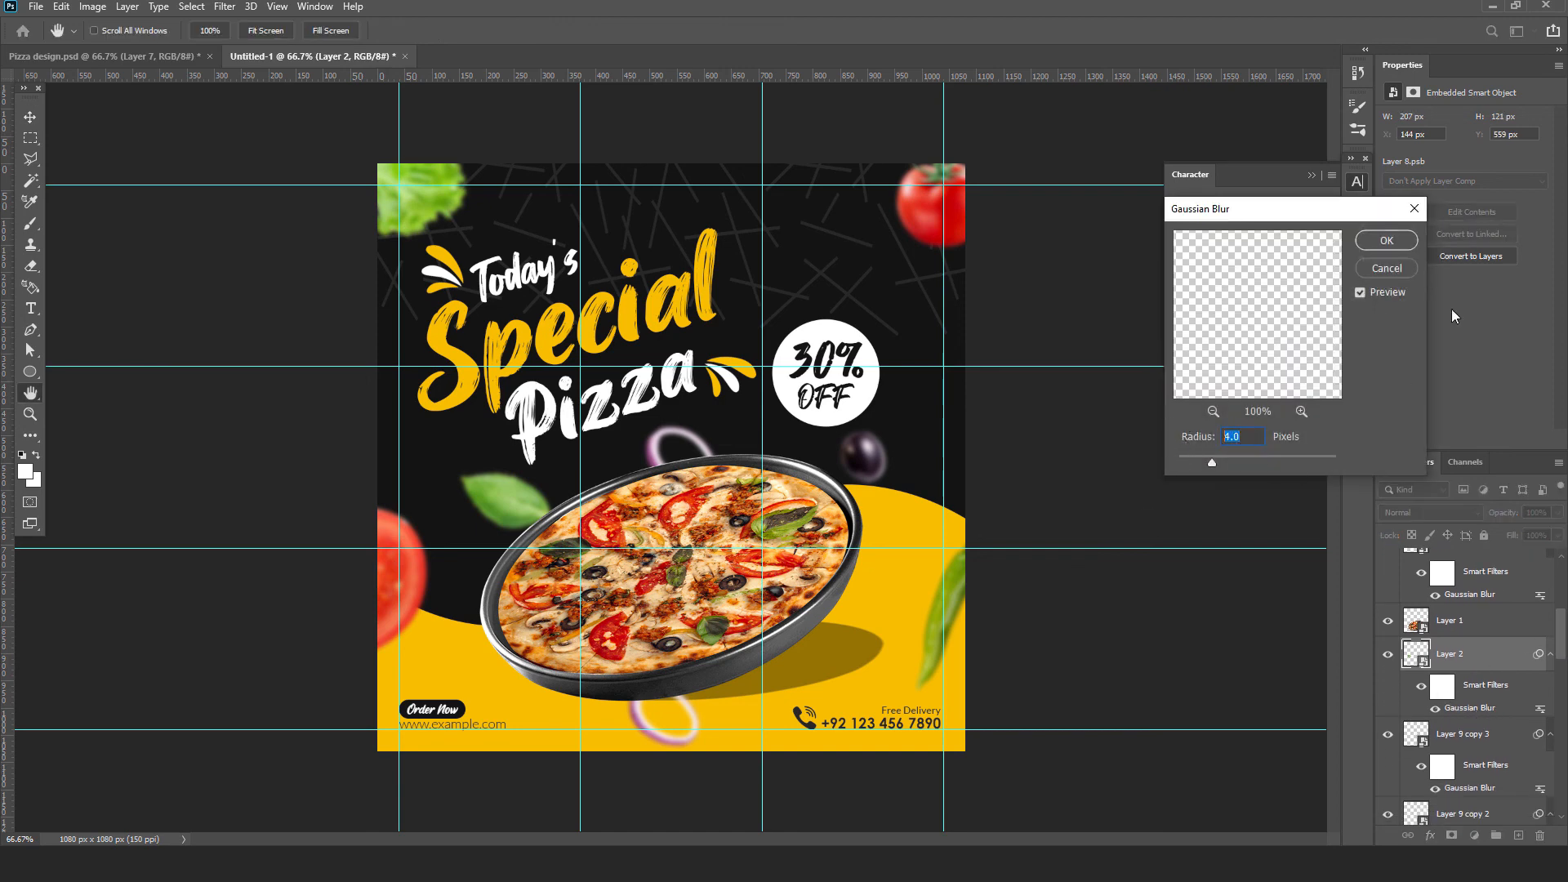
pyautogui.click(1397, 271)
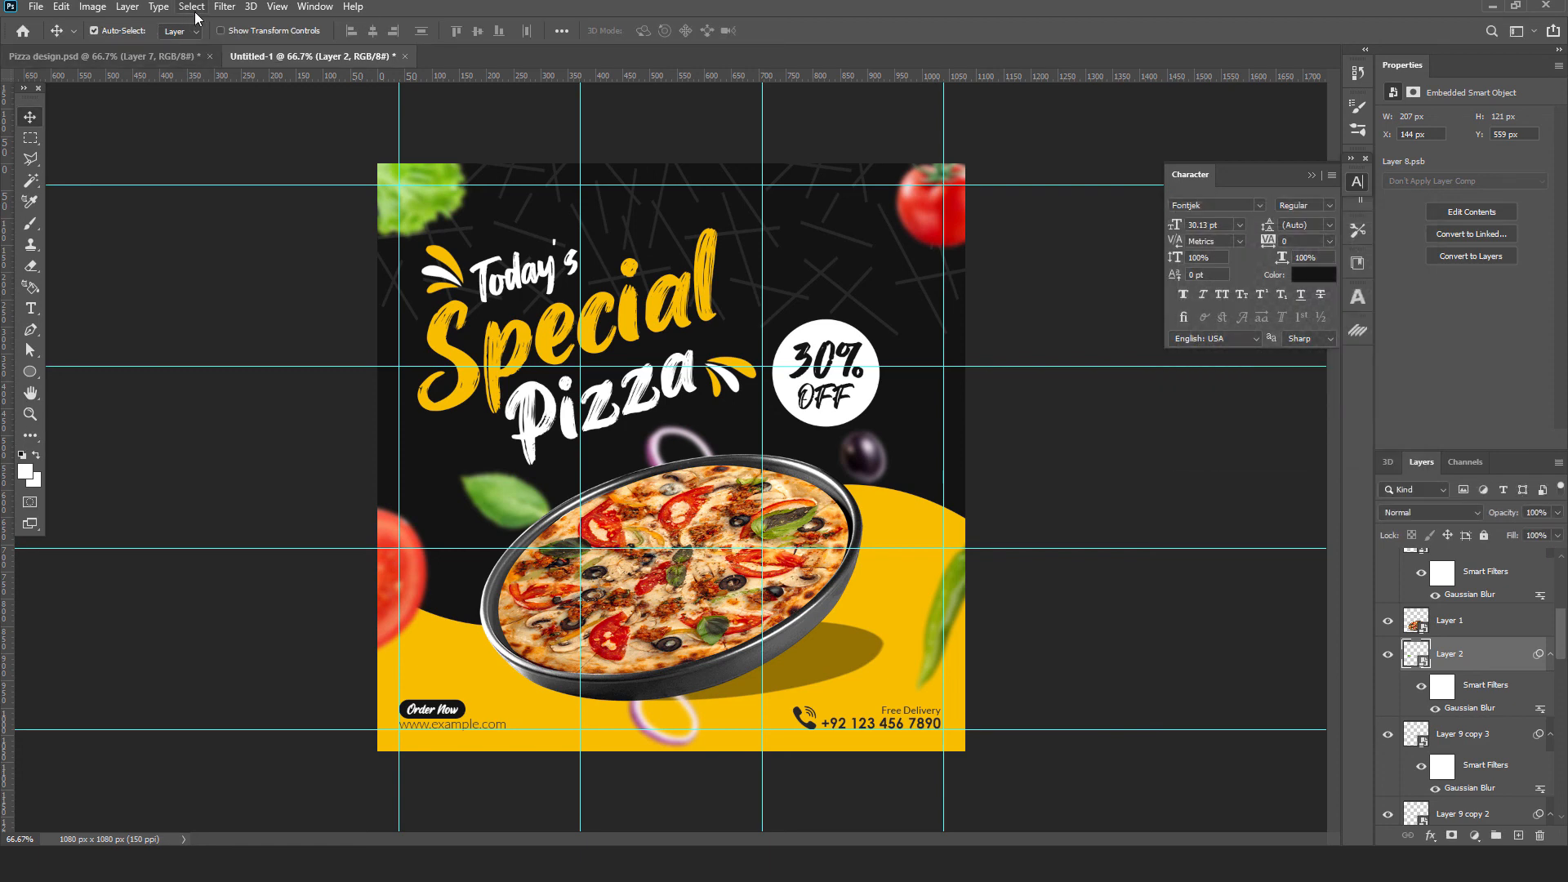
pyautogui.click(220, 9)
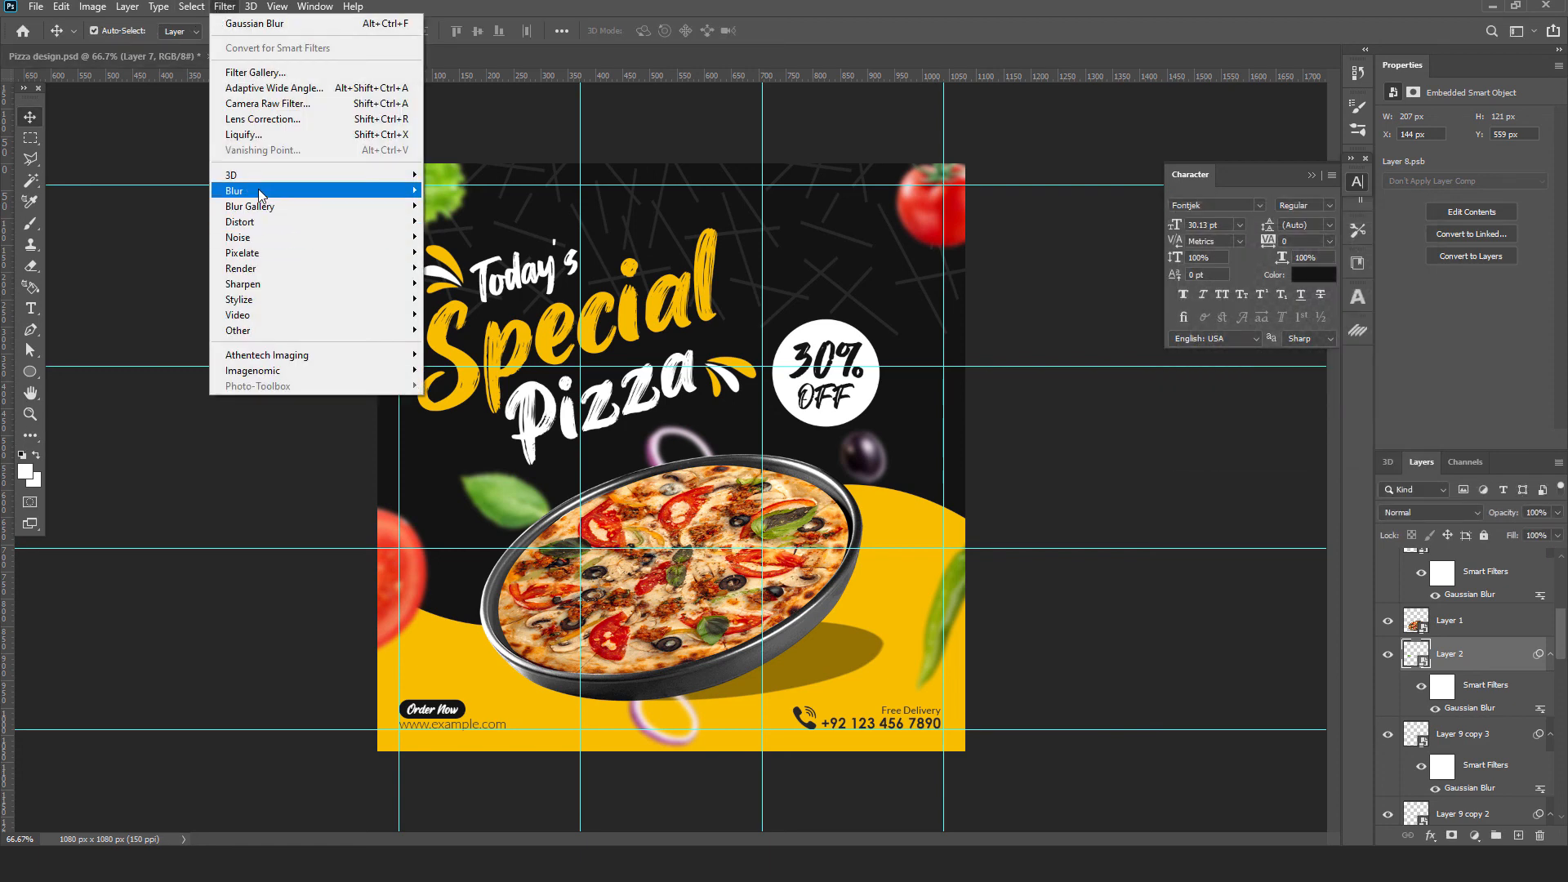
pyautogui.moveTo(258, 188)
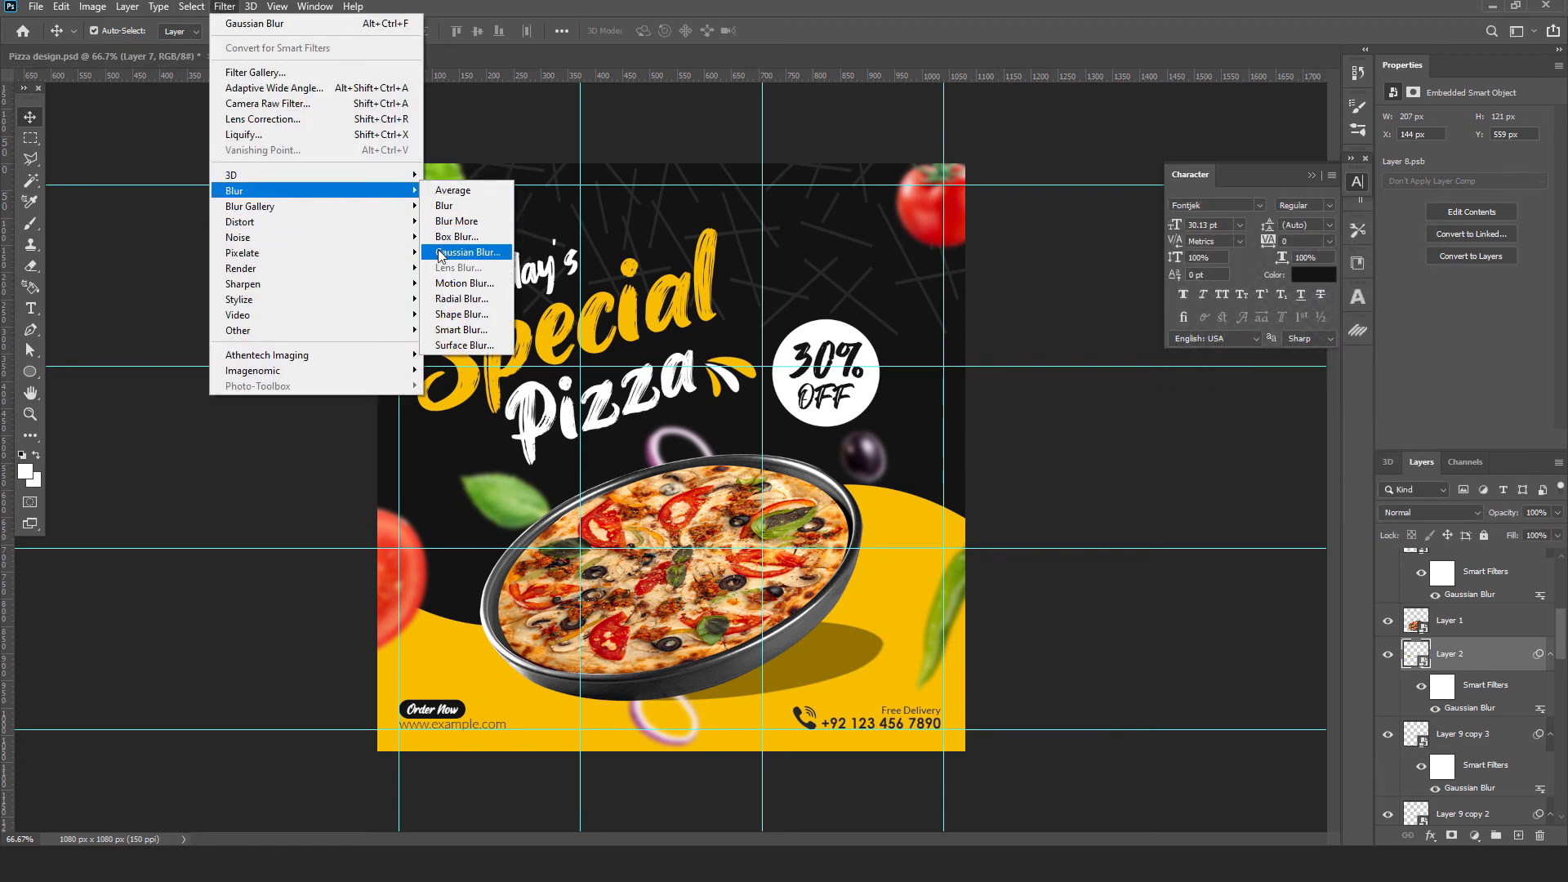
pyautogui.click(1552, 662)
pyautogui.rightClick(1552, 661)
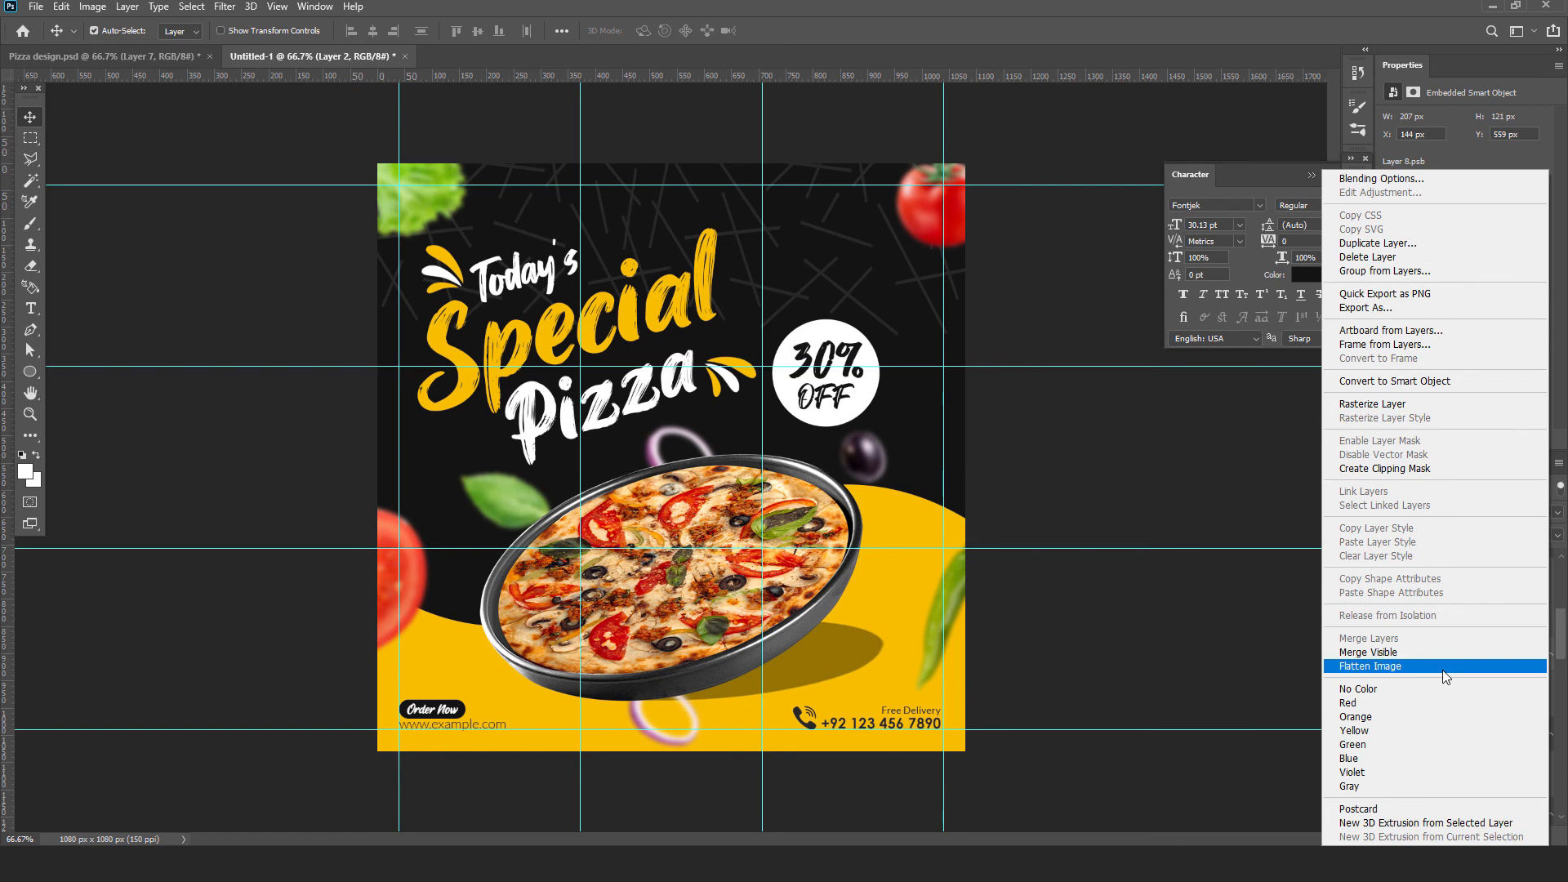
pyautogui.click(1155, 643)
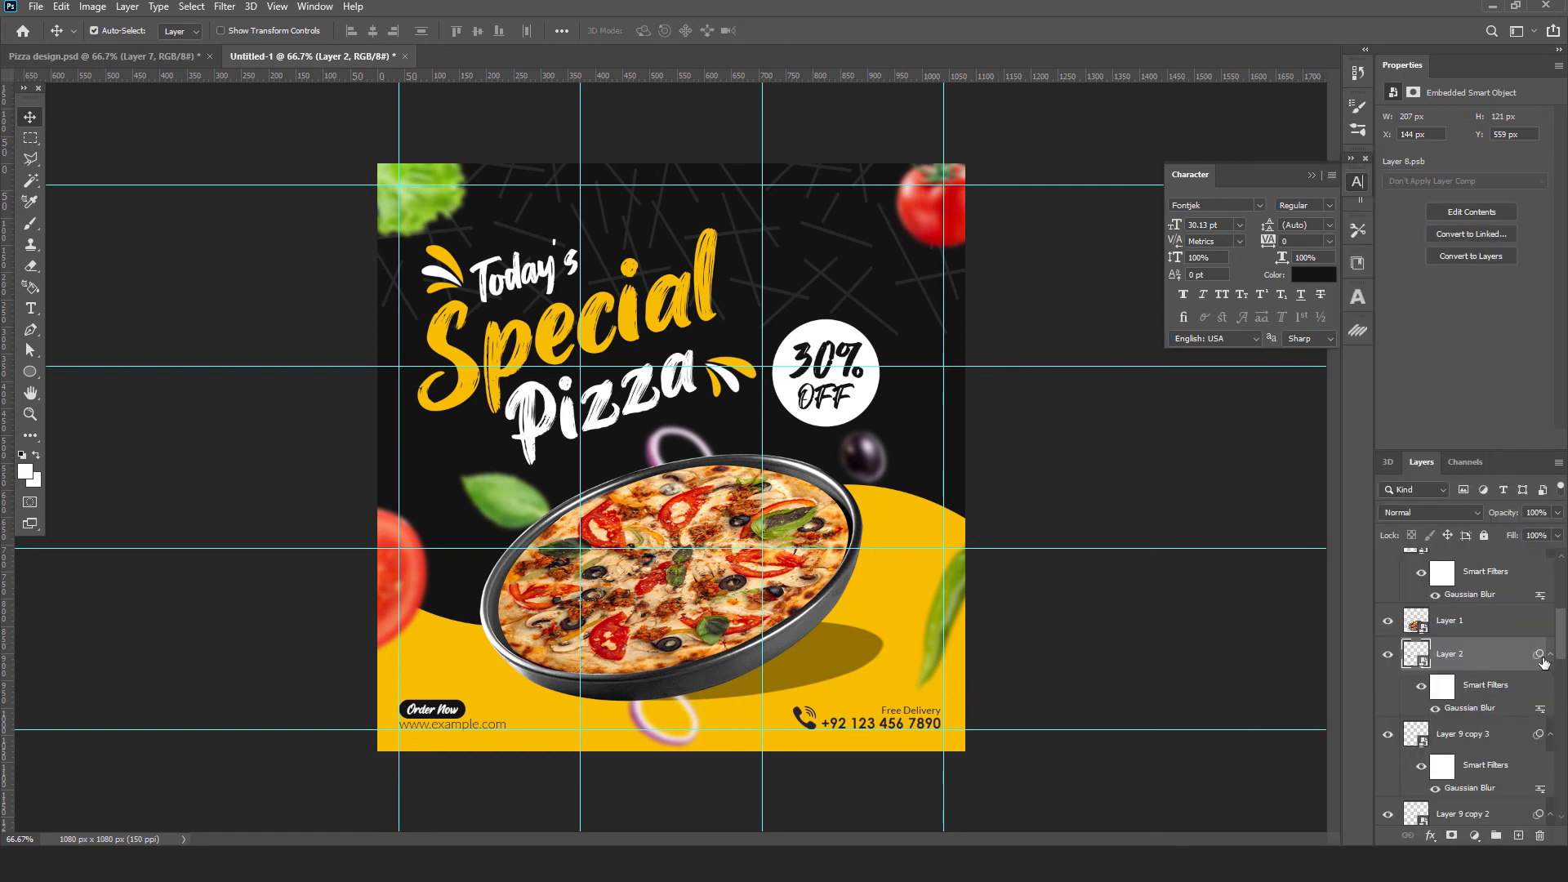
pyautogui.click(1548, 655)
pyautogui.rightClick(1549, 660)
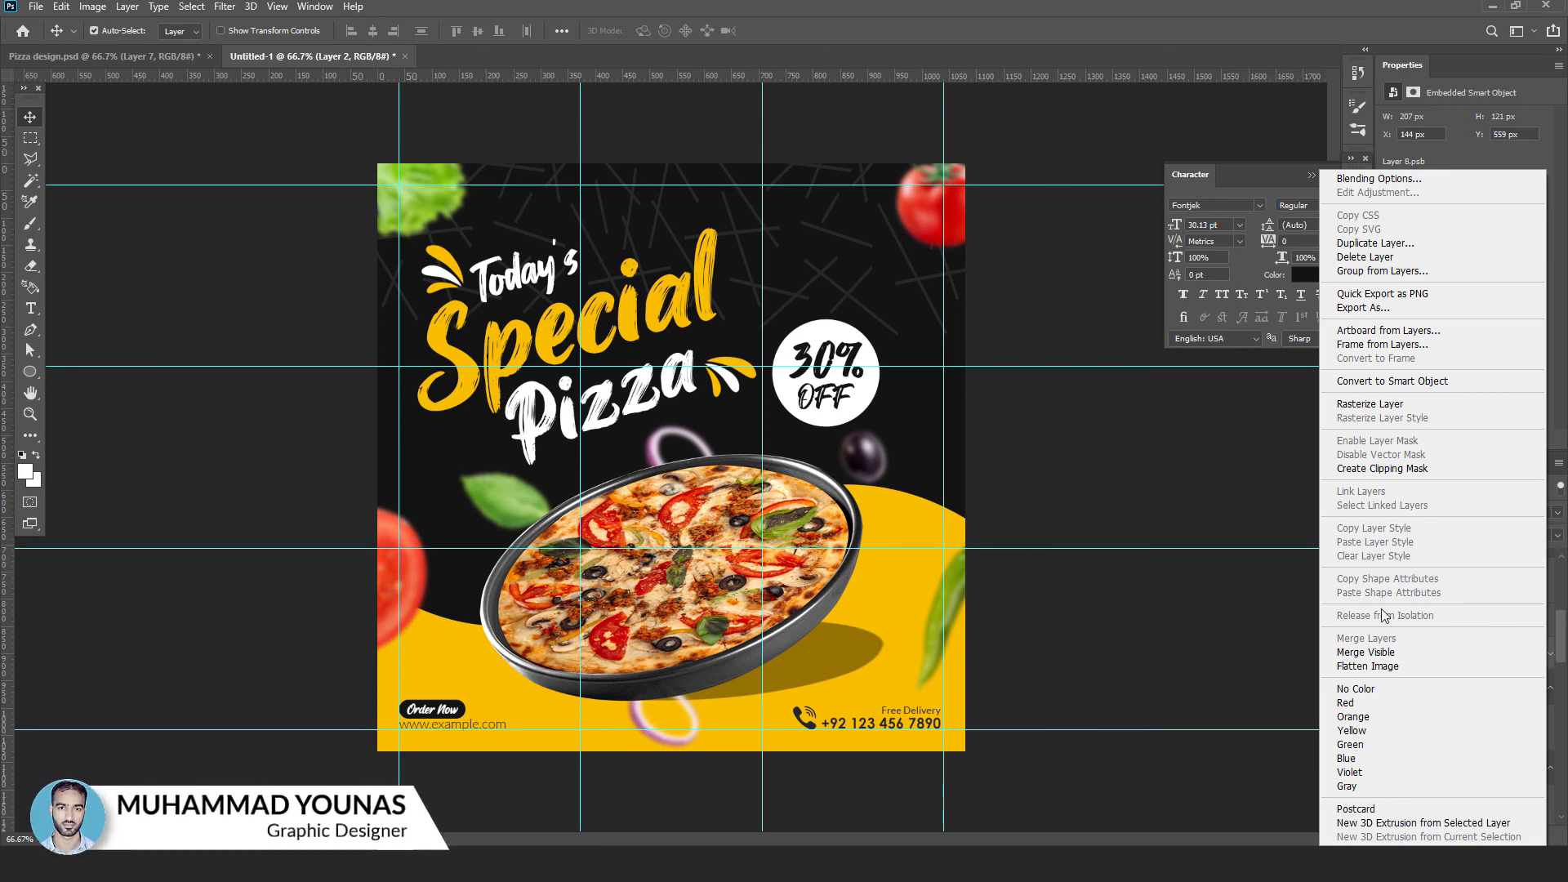
pyautogui.click(1219, 585)
pyautogui.click(1550, 654)
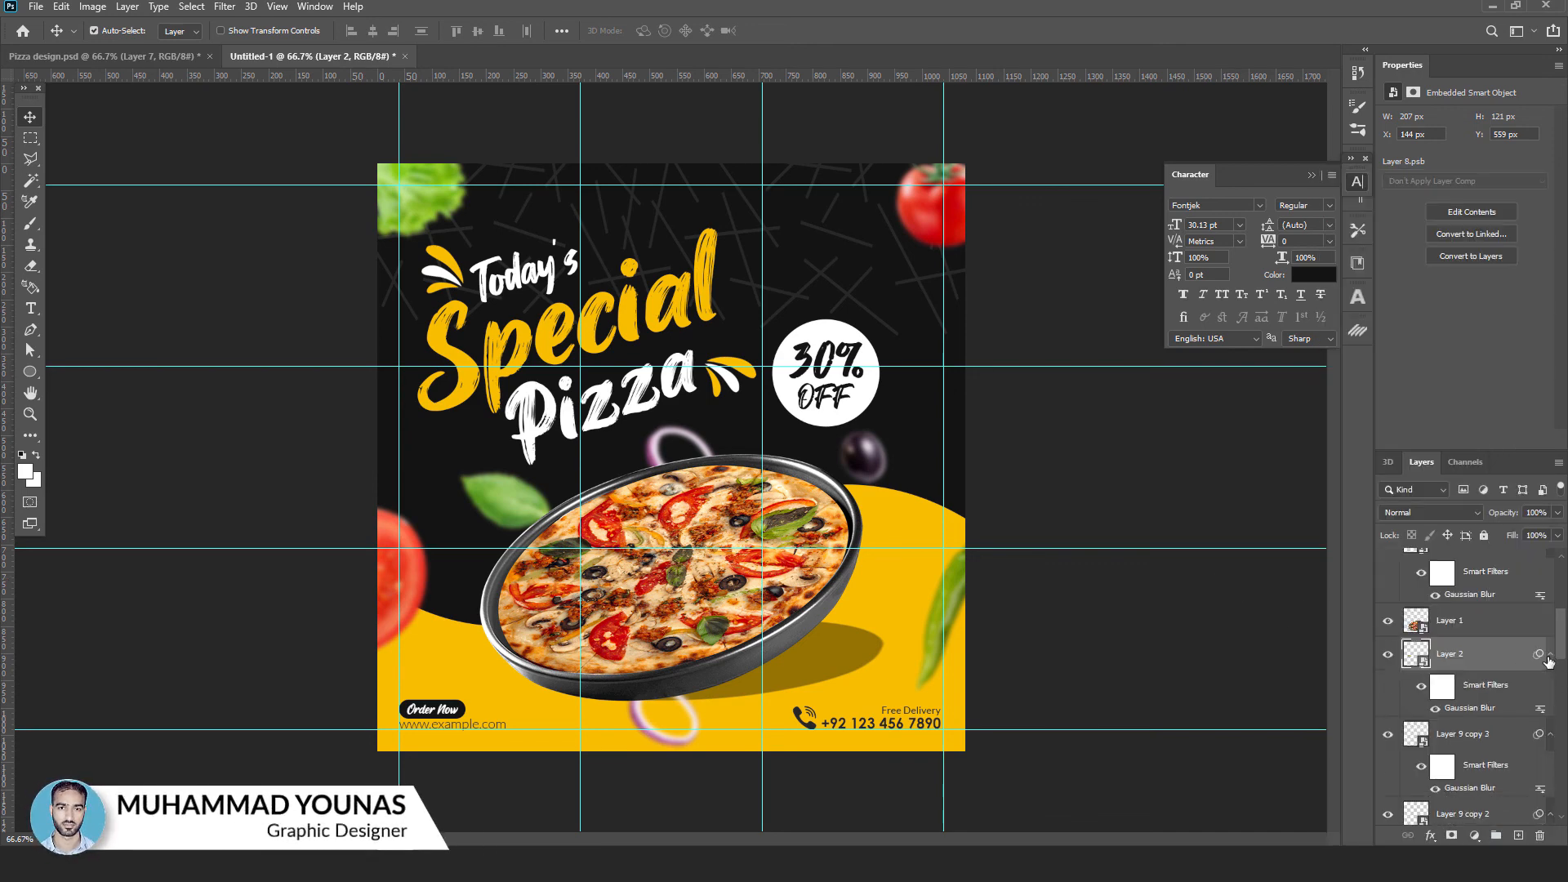
# Step: Try deleting the smart filter mask from the green leaf's Layer 2, undo the deletion, and deselect the layer
pyautogui.rightClick(1500, 693)
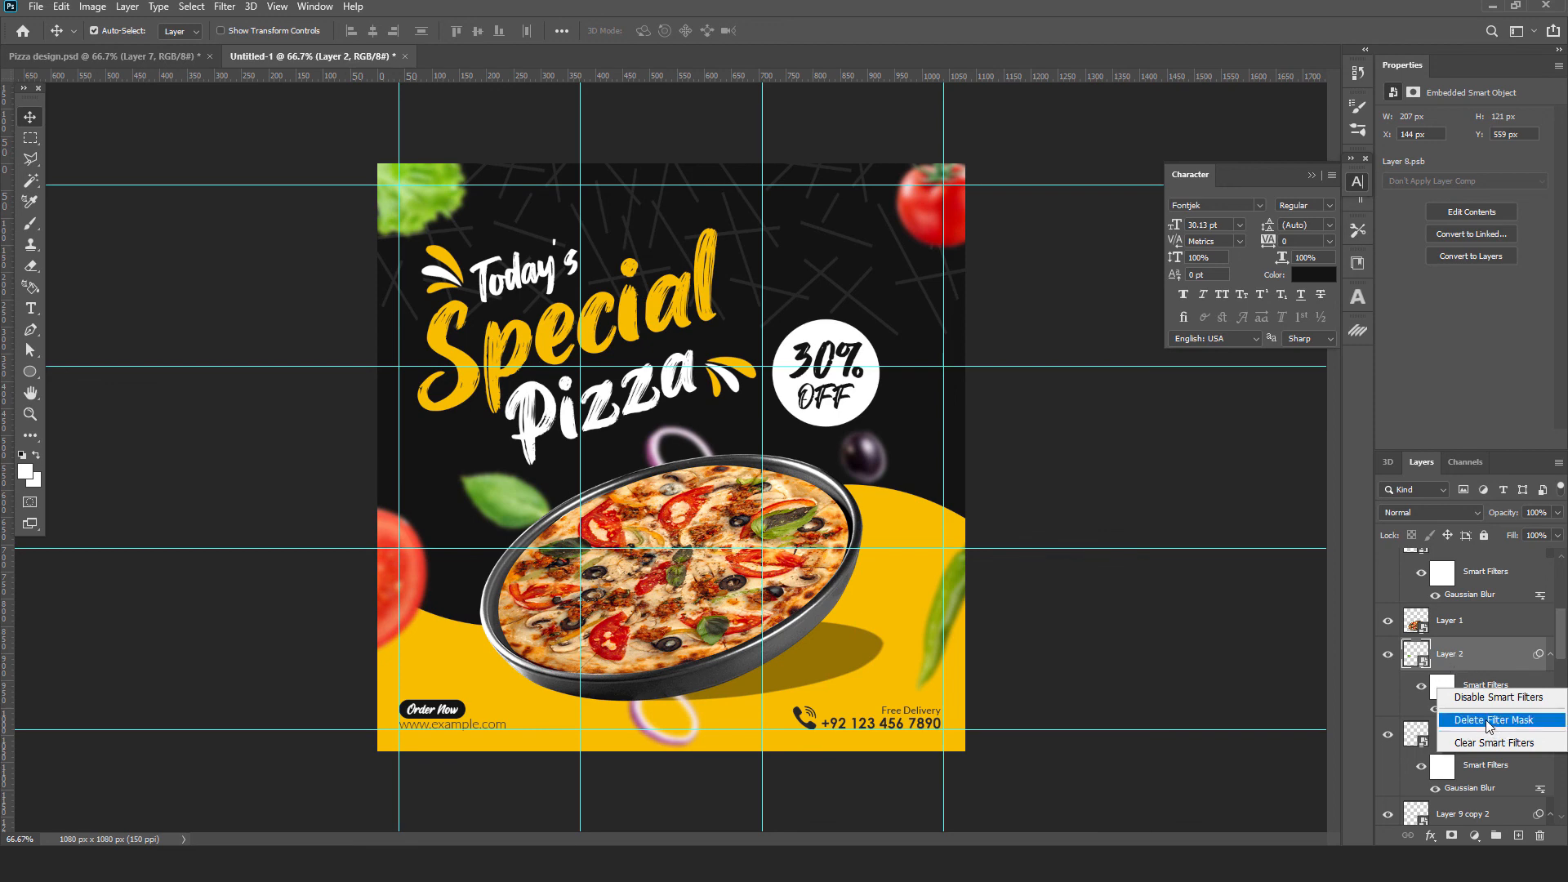
pyautogui.click(1469, 719)
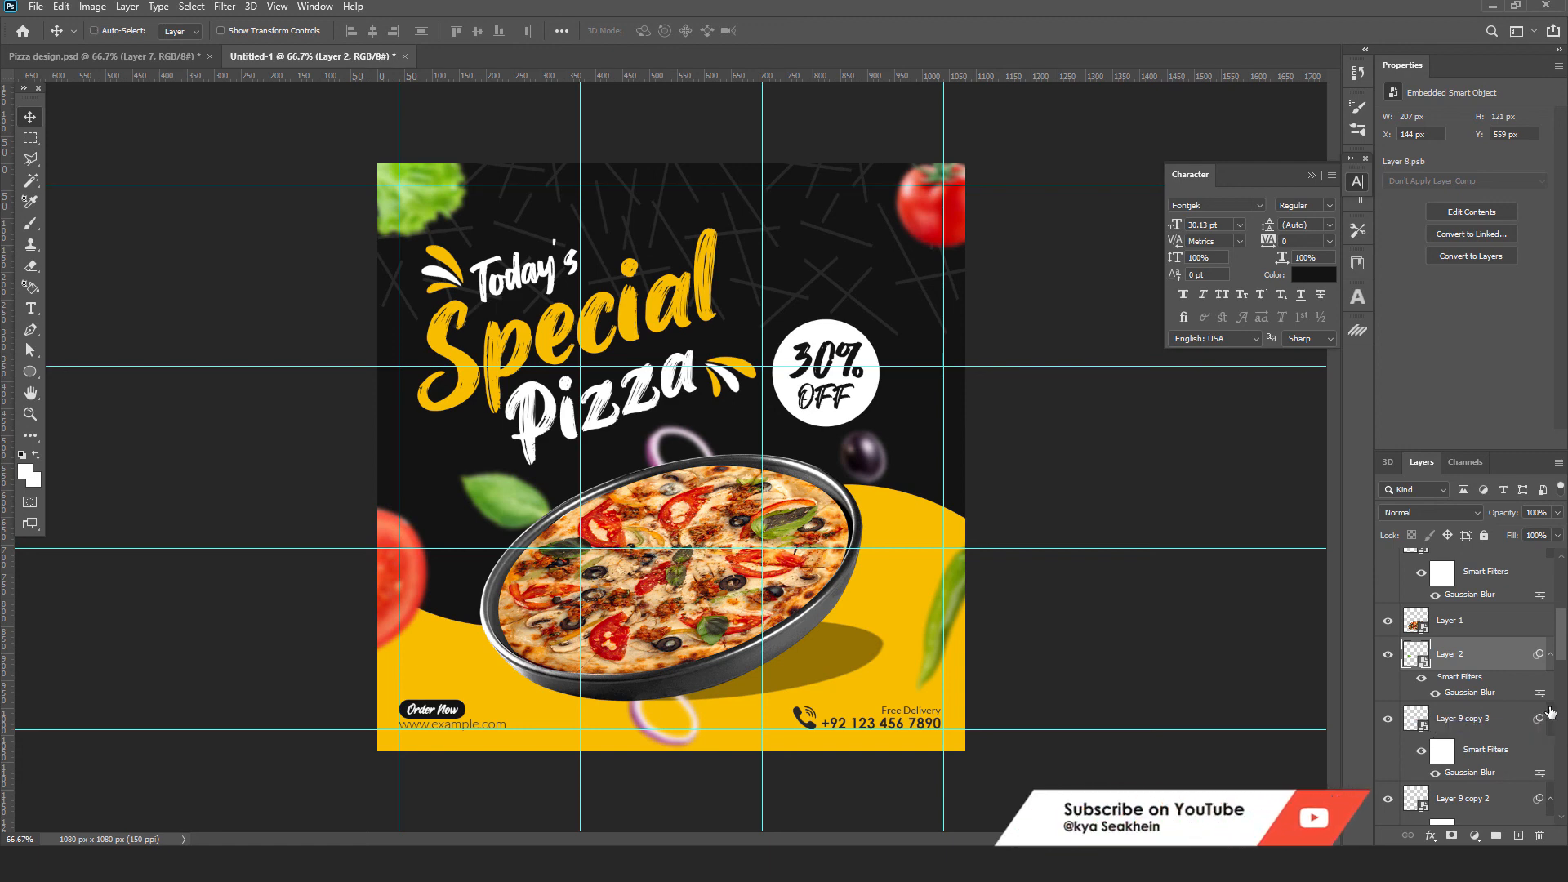
pyautogui.hotkey('ctrl', 'z')
pyautogui.click(1098, 608)
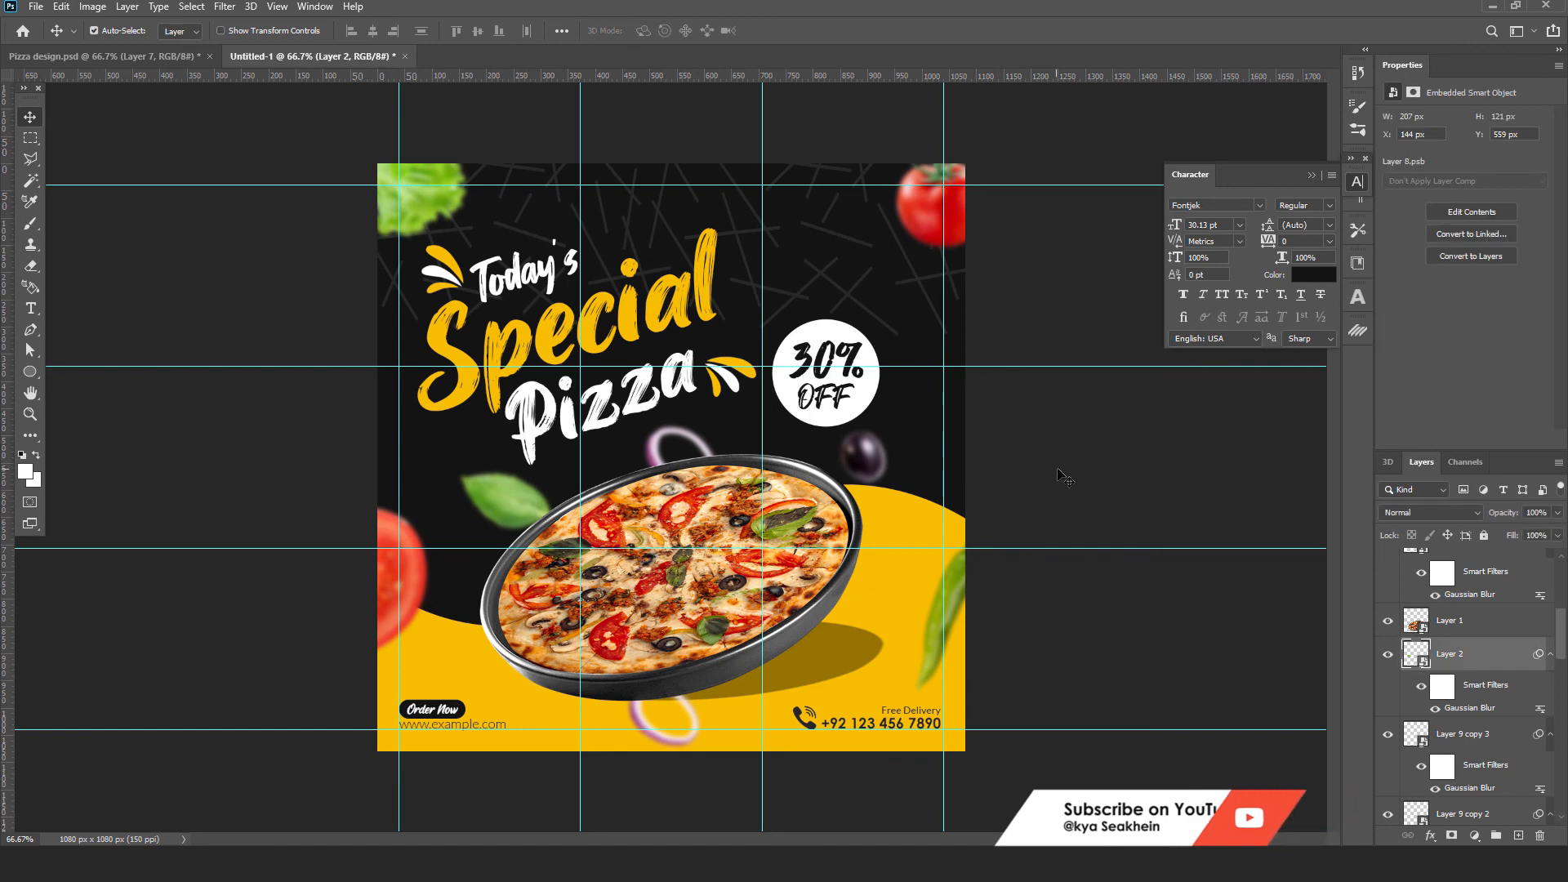
# Step: Compare the original Pizza design.psd with the recreated post in Untitled-1, checking element placement, and return to Untitled-1
pyautogui.click(135, 51)
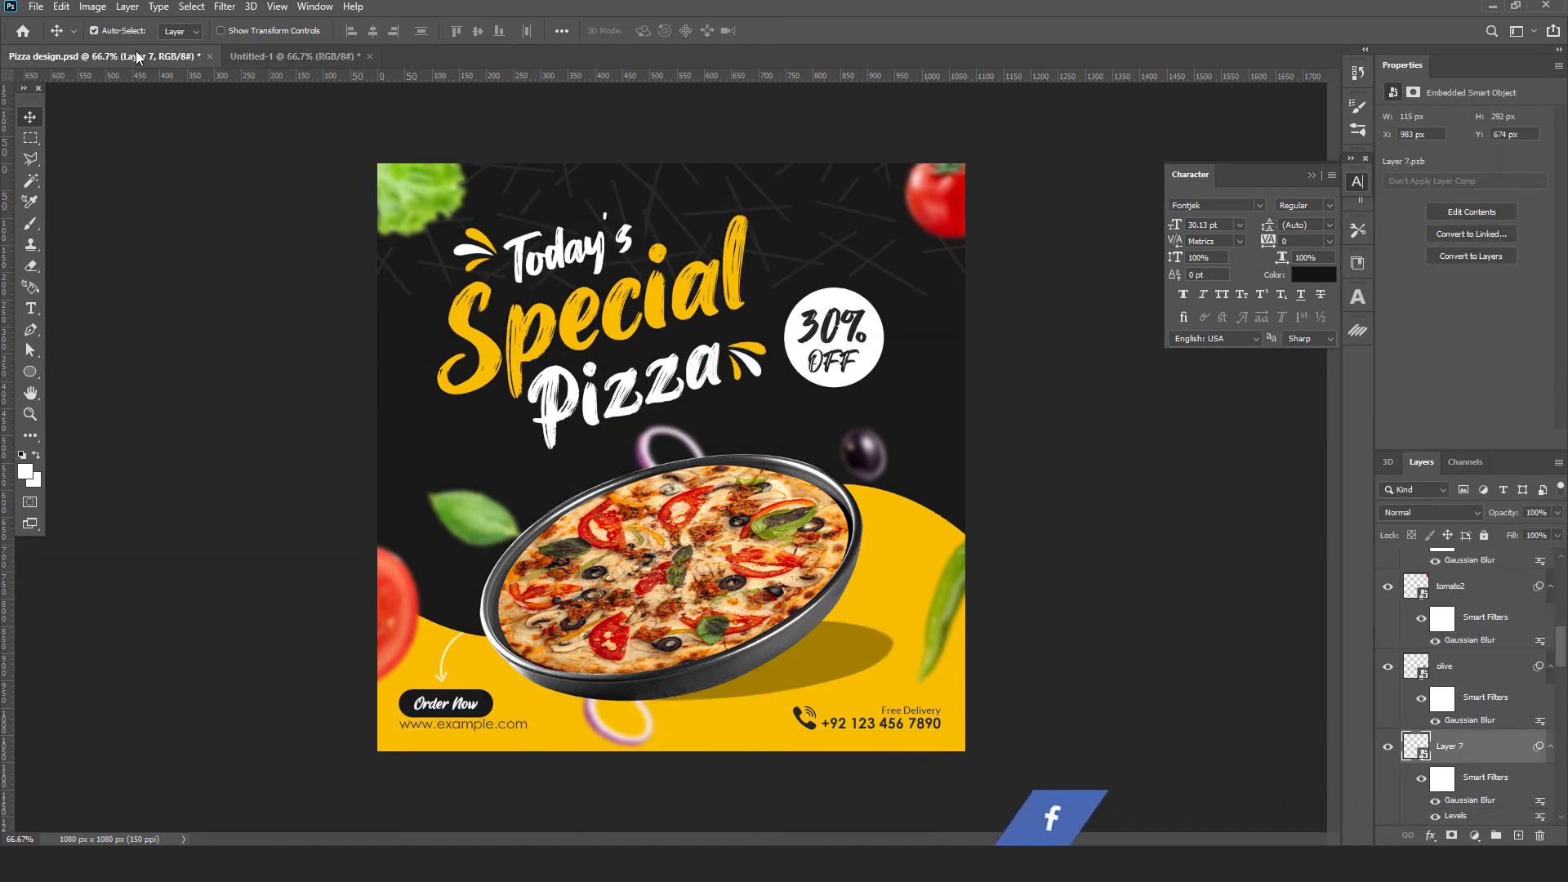
pyautogui.click(277, 60)
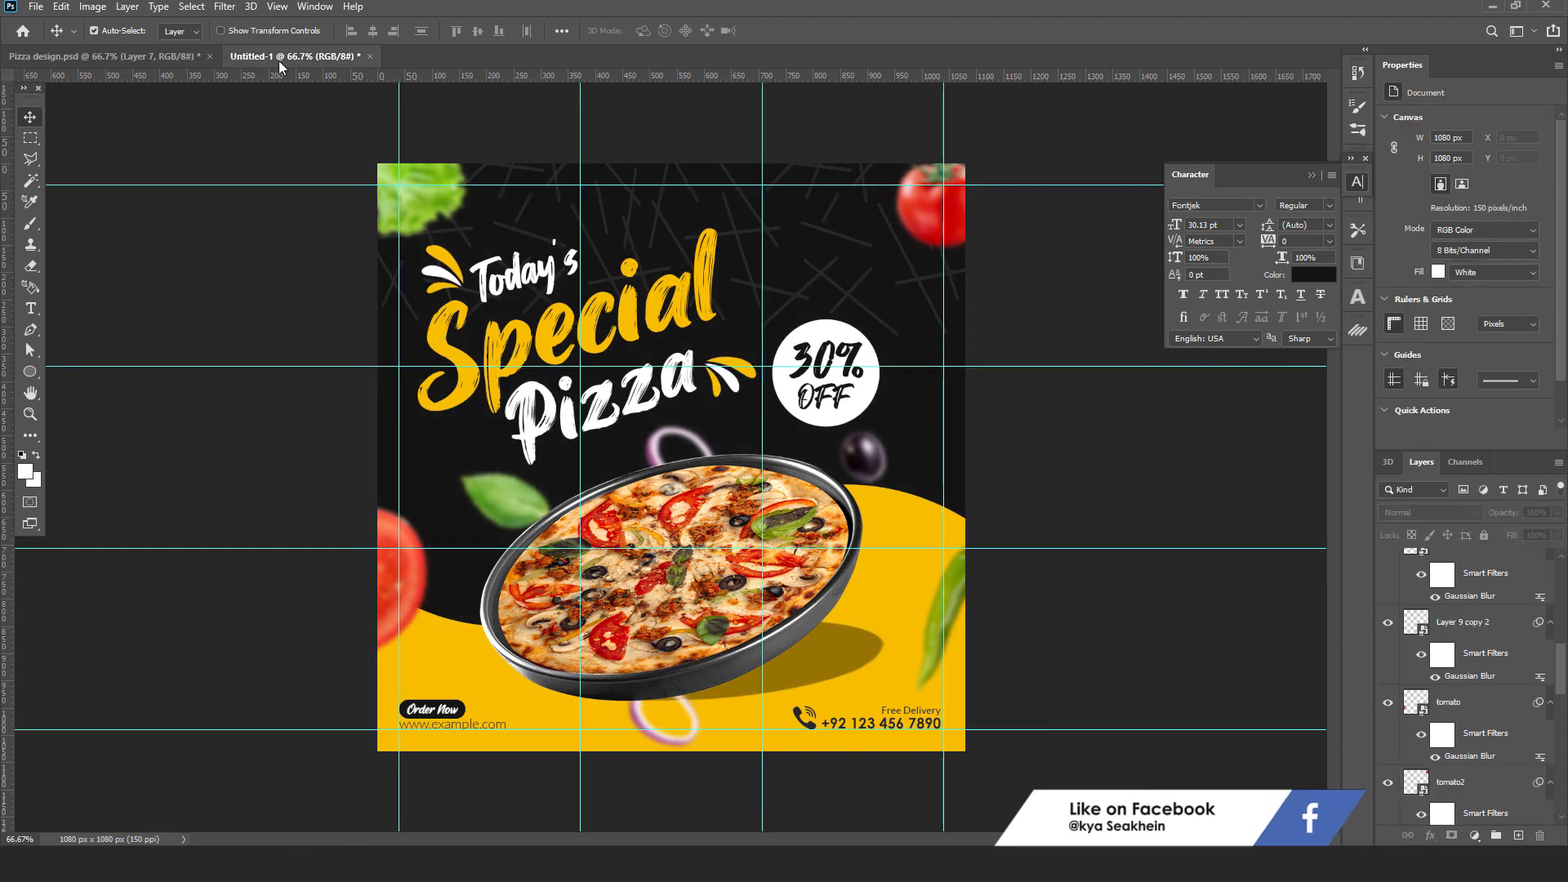
pyautogui.click(116, 59)
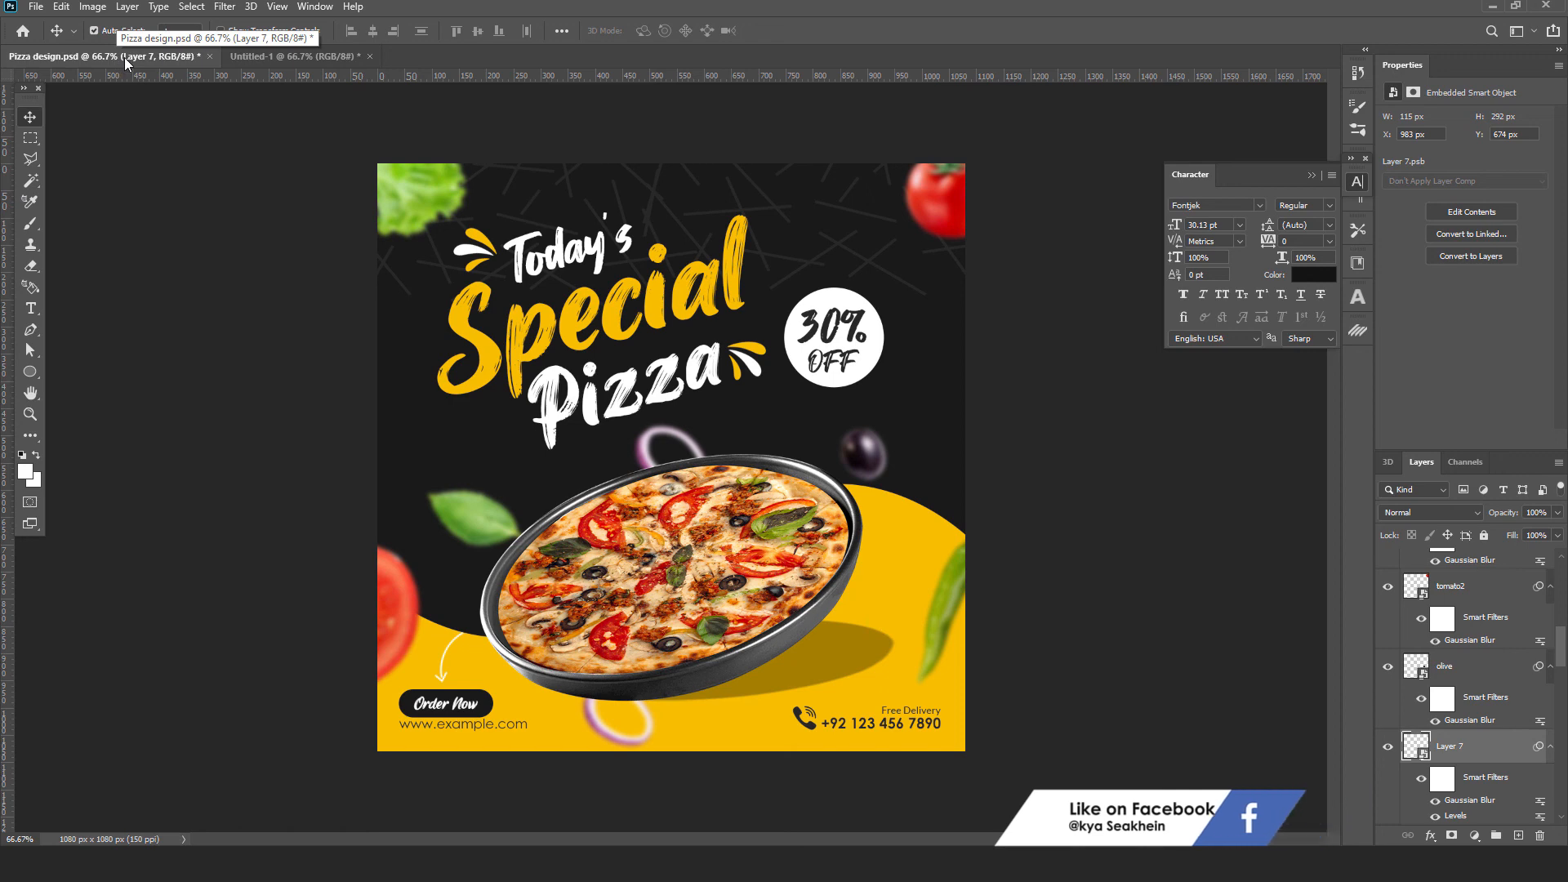
pyautogui.click(281, 59)
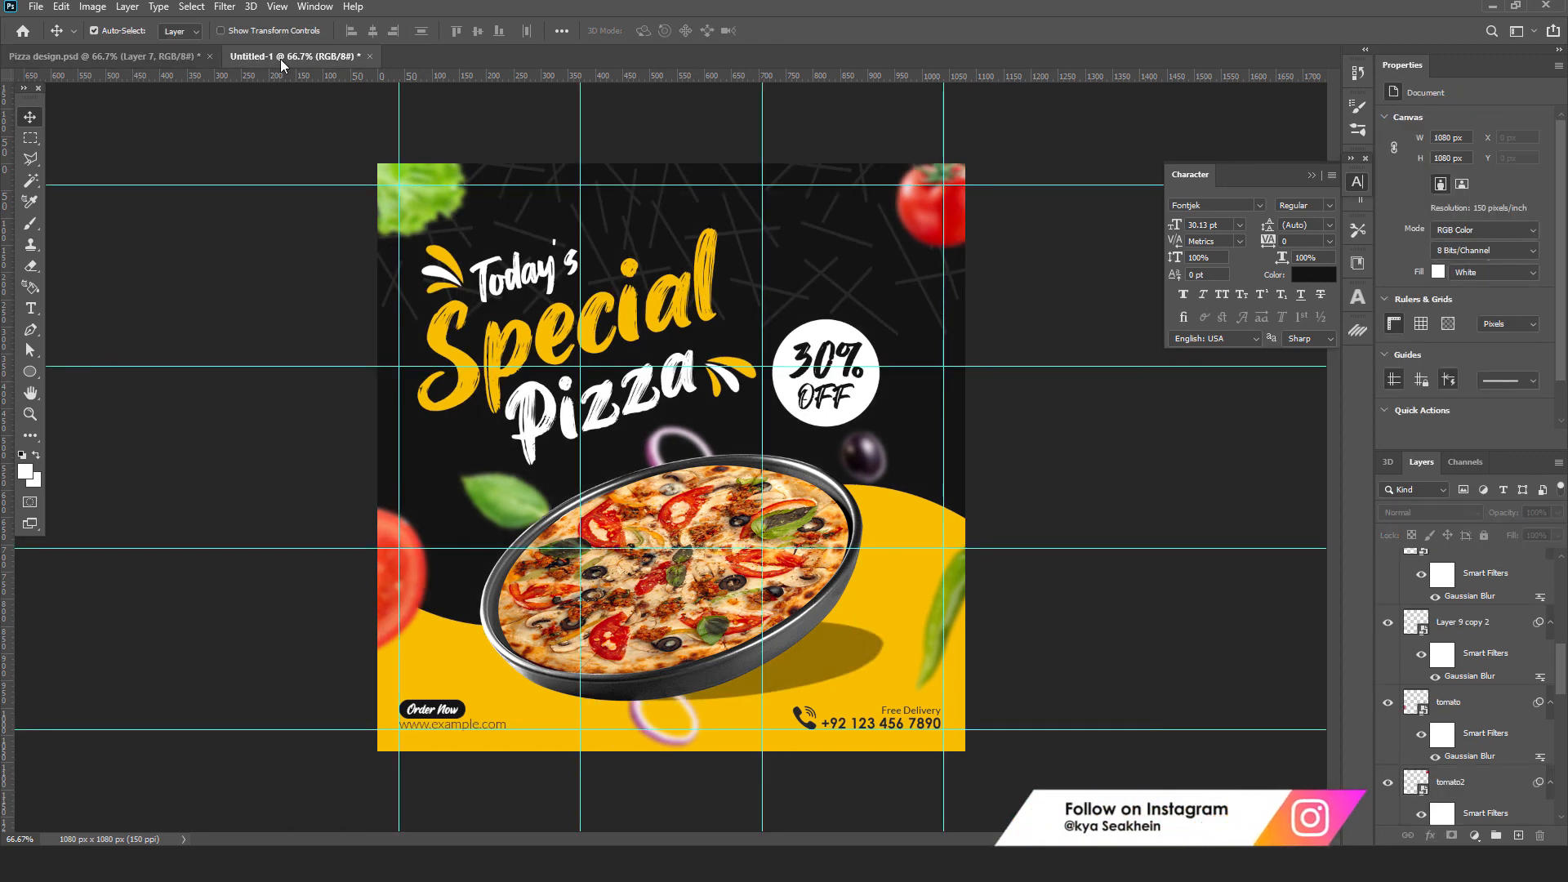
# Step: Select the white circle together with its "30%" and "OFF" texts, move the whole badge slightly up and right, and deselect it
pyautogui.click(855, 399)
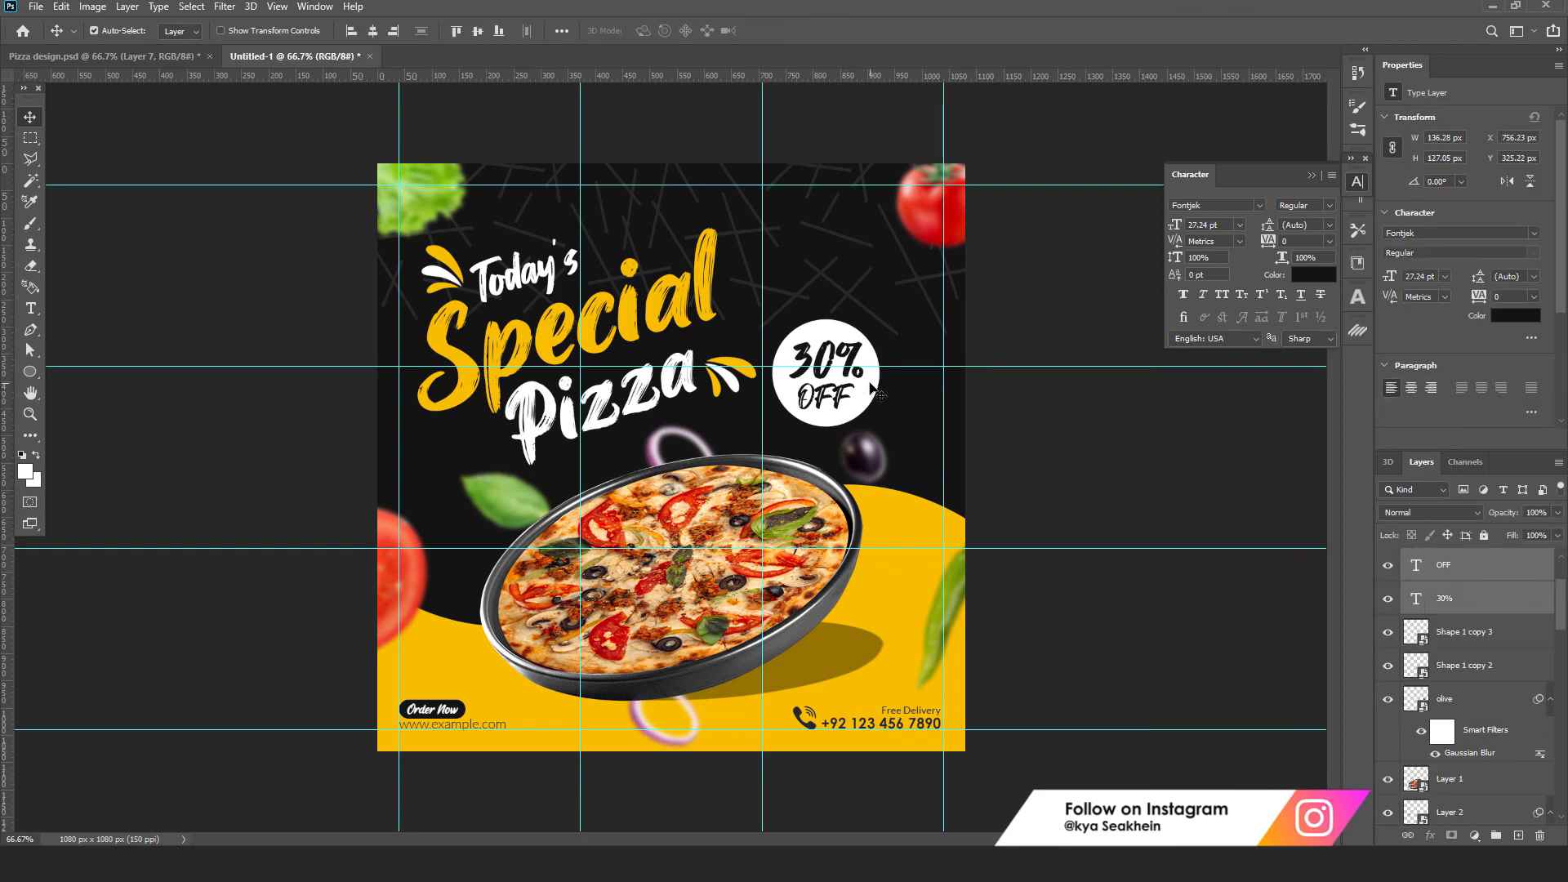
pyautogui.click(849, 400)
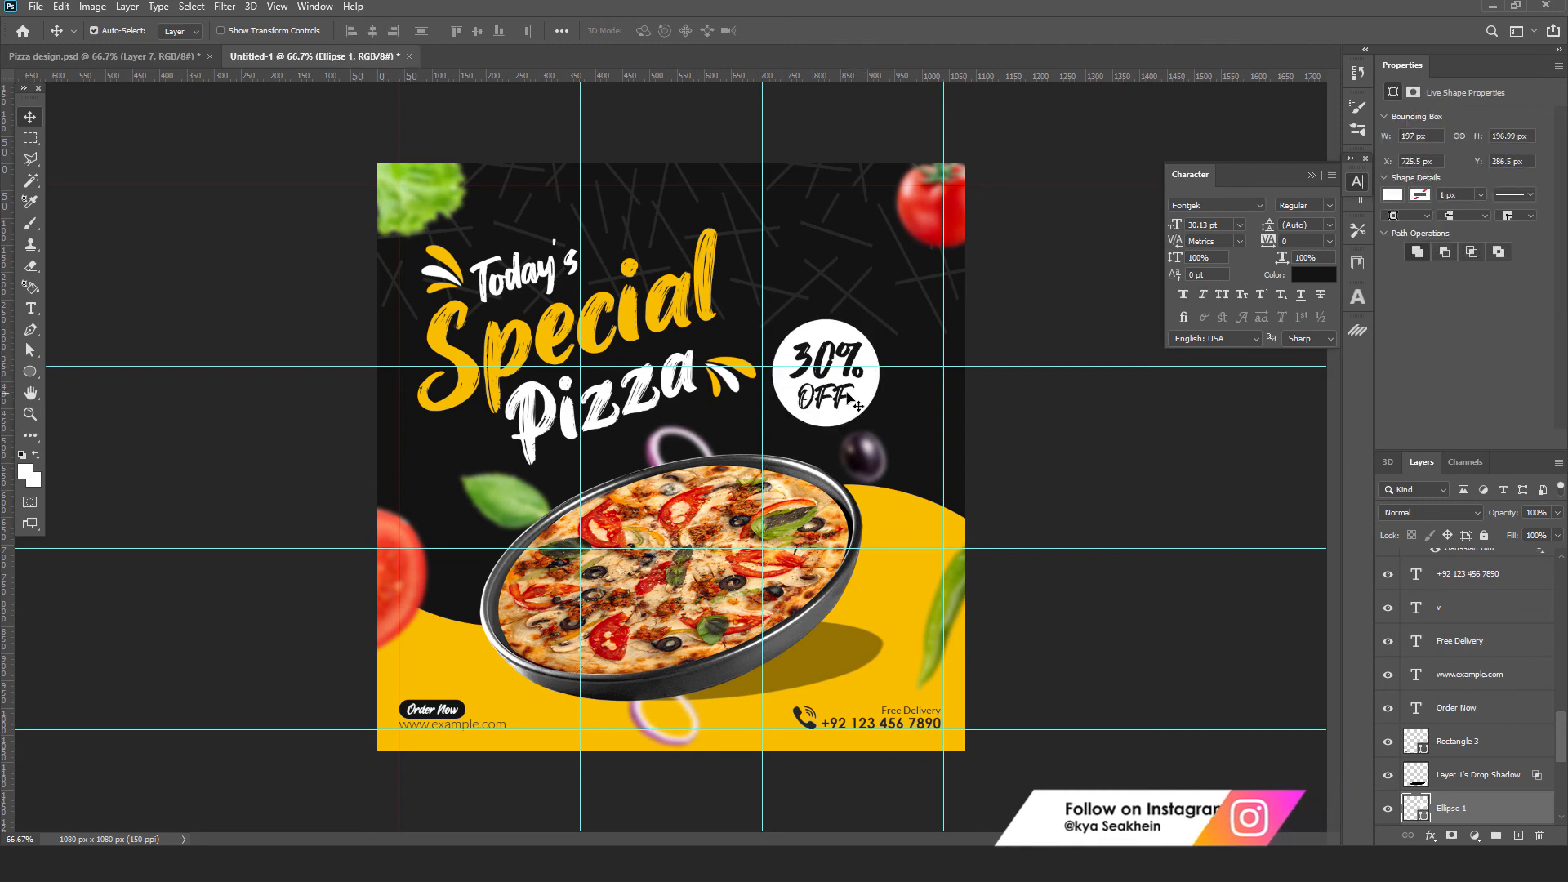
pyautogui.click(852, 403)
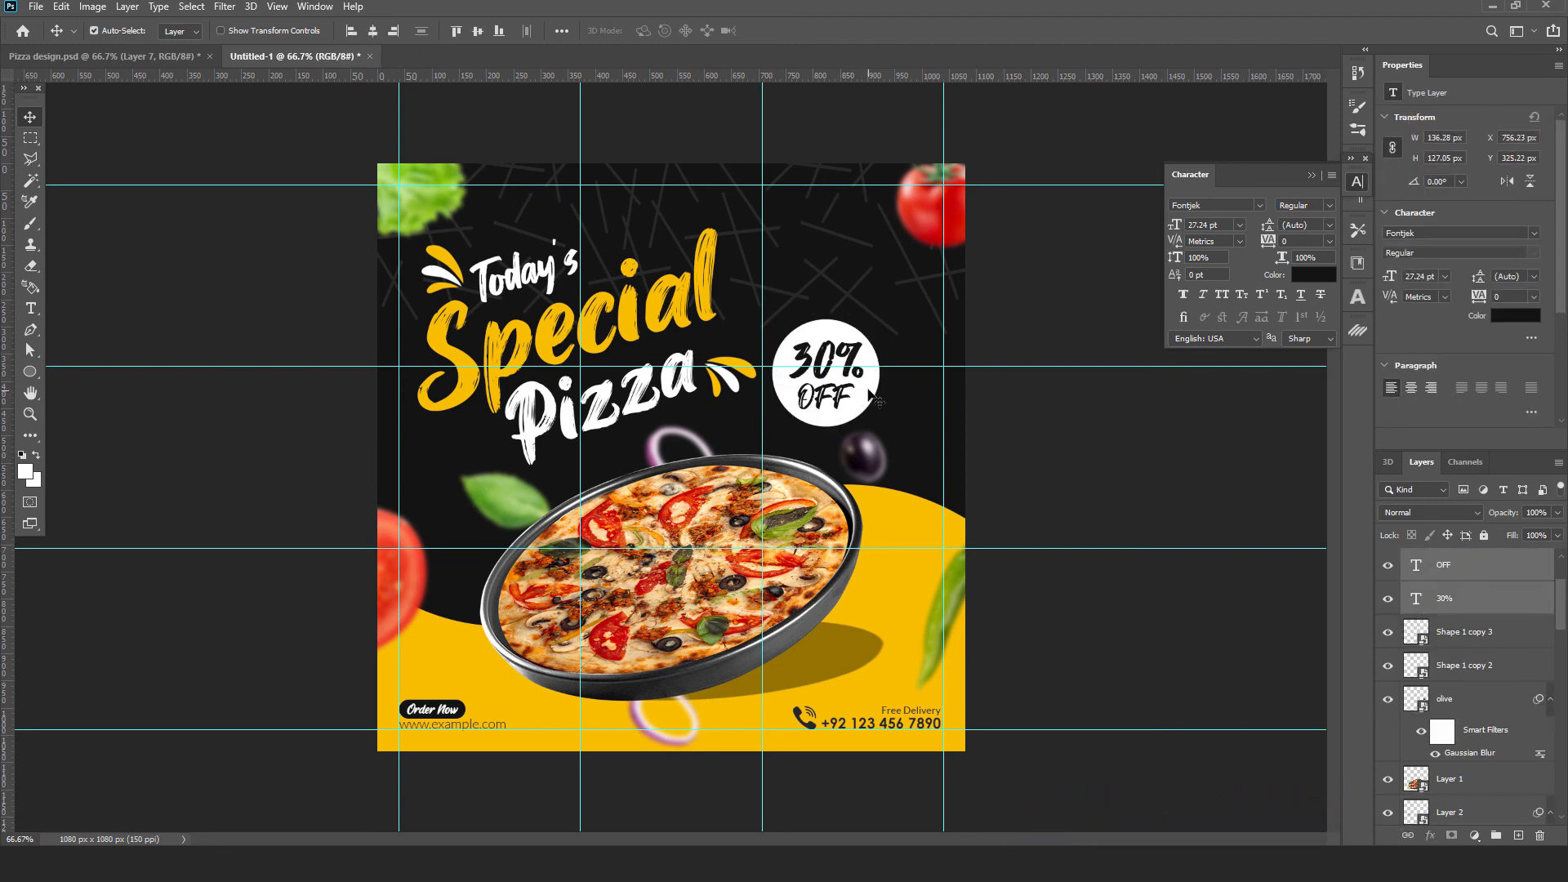
pyautogui.moveTo(864, 395); pyautogui.dragTo(870, 382)
pyautogui.click(1070, 441)
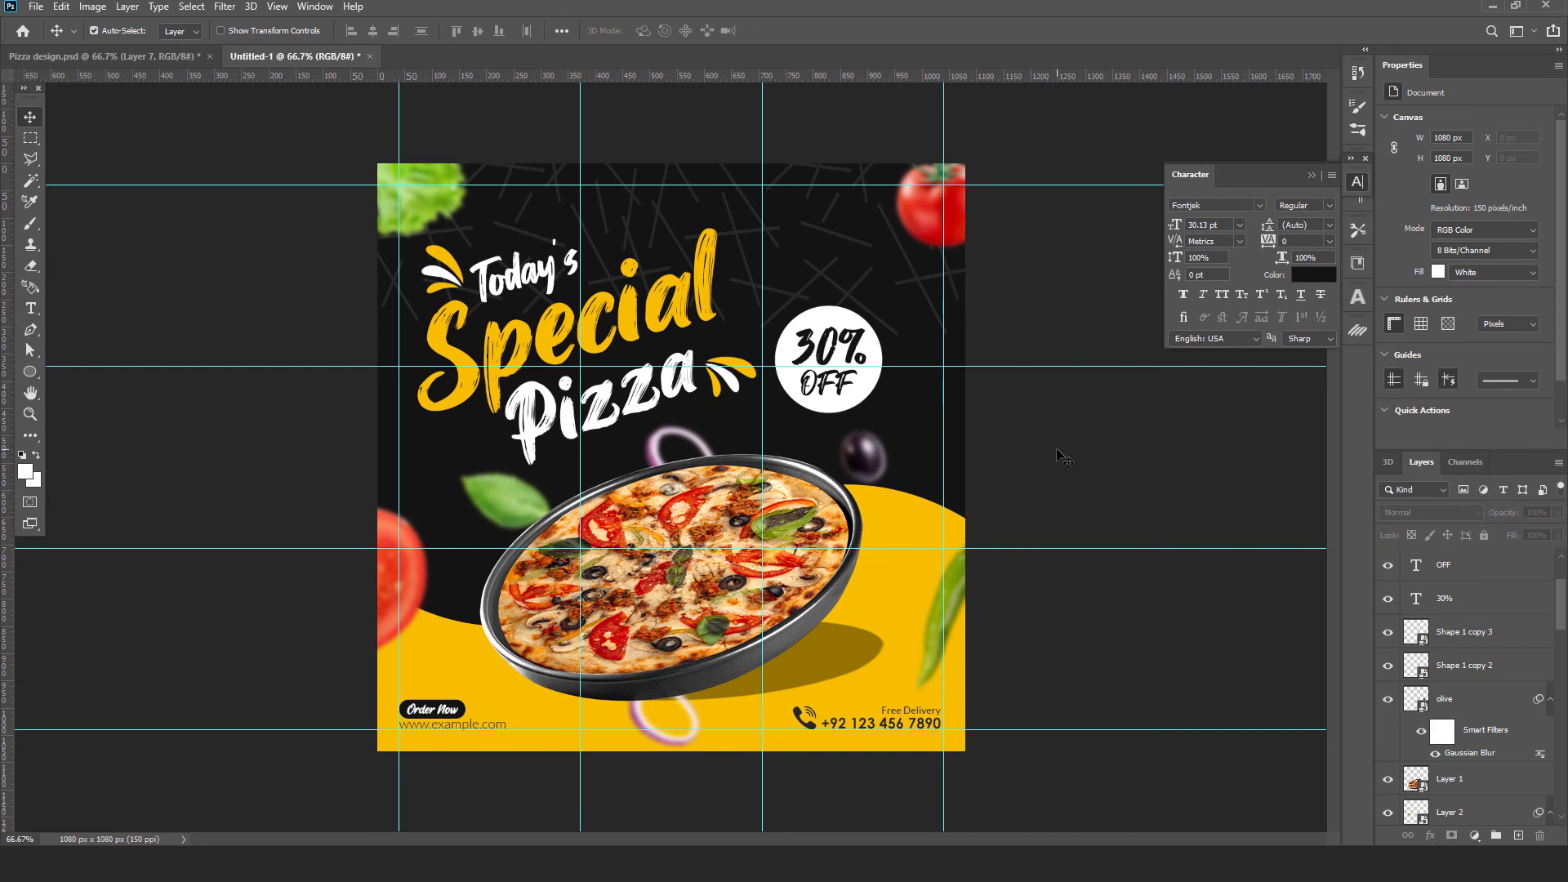
# Step: Collapse the Character panel and inspect the pizza post at 100% magnification
pyautogui.click(1359, 183)
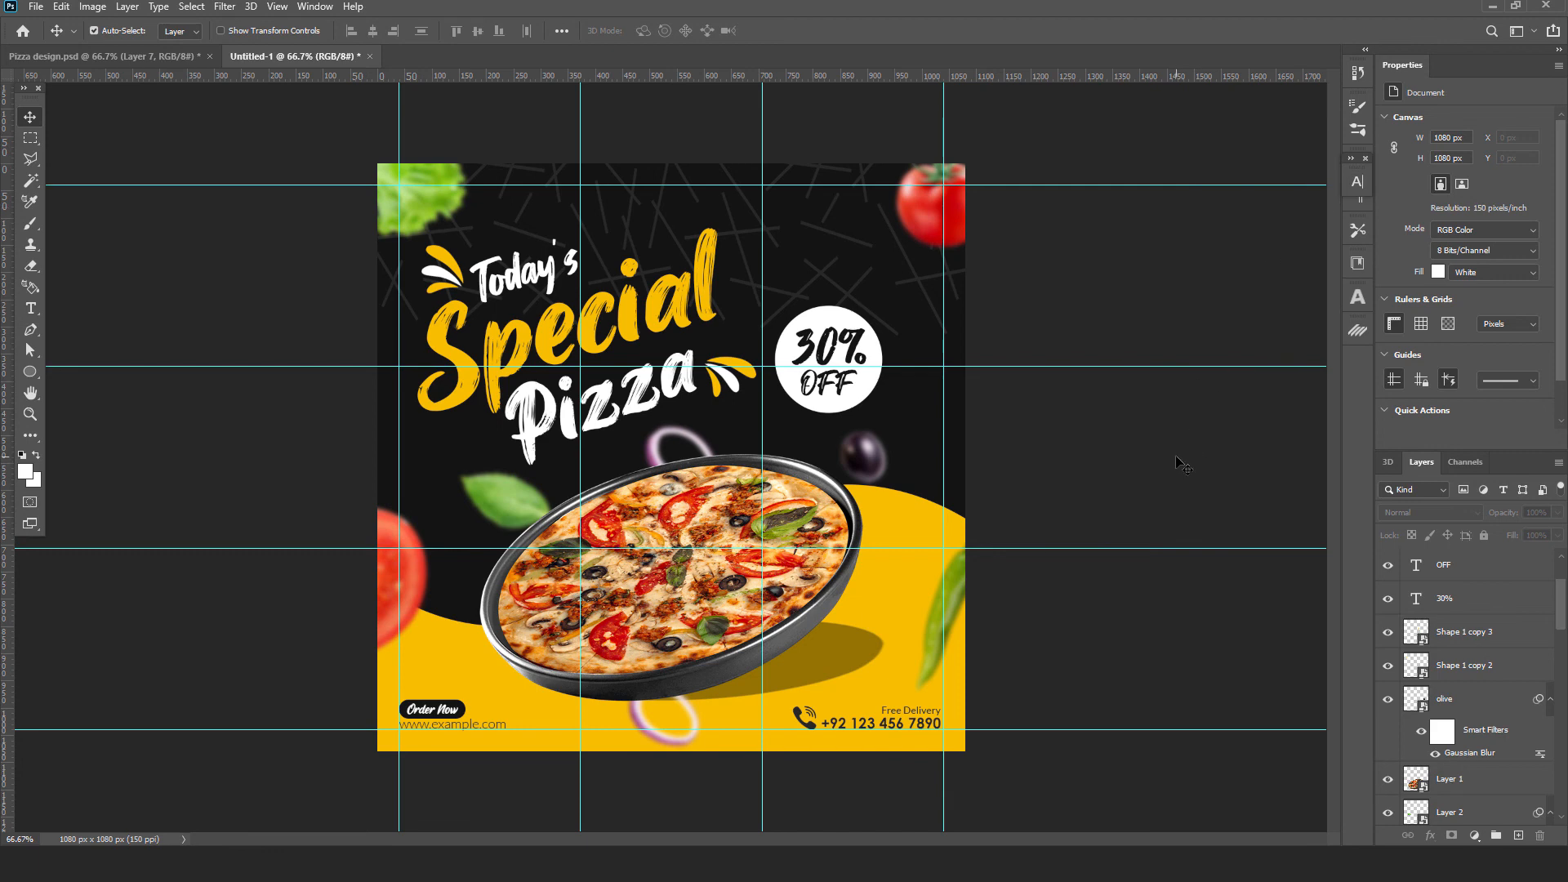
pyautogui.press('ctrl')
pyautogui.hotkey('ctrl', '+')
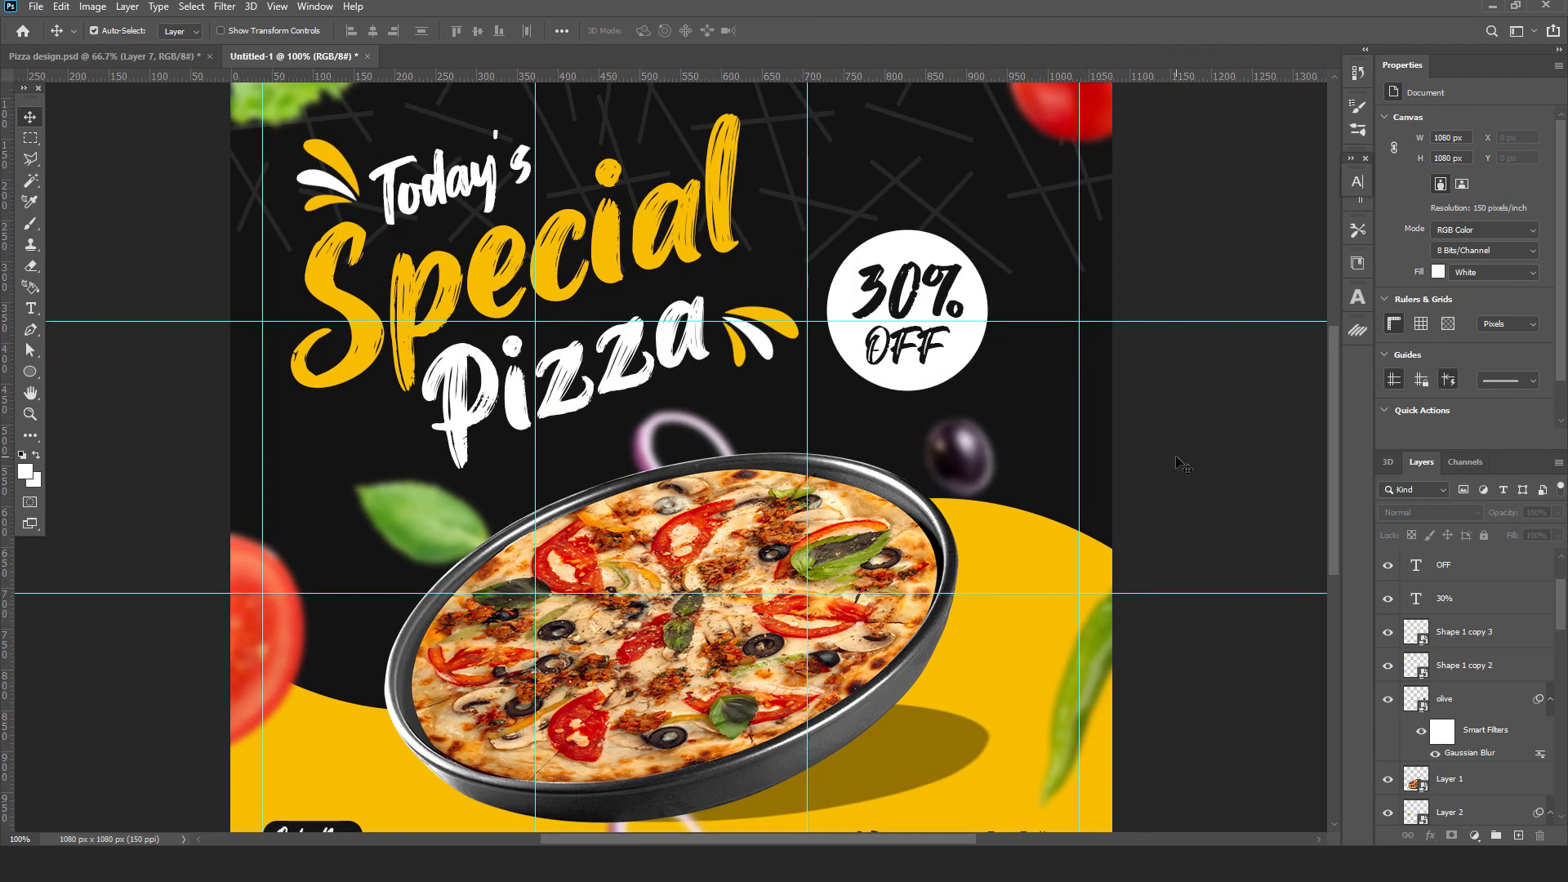